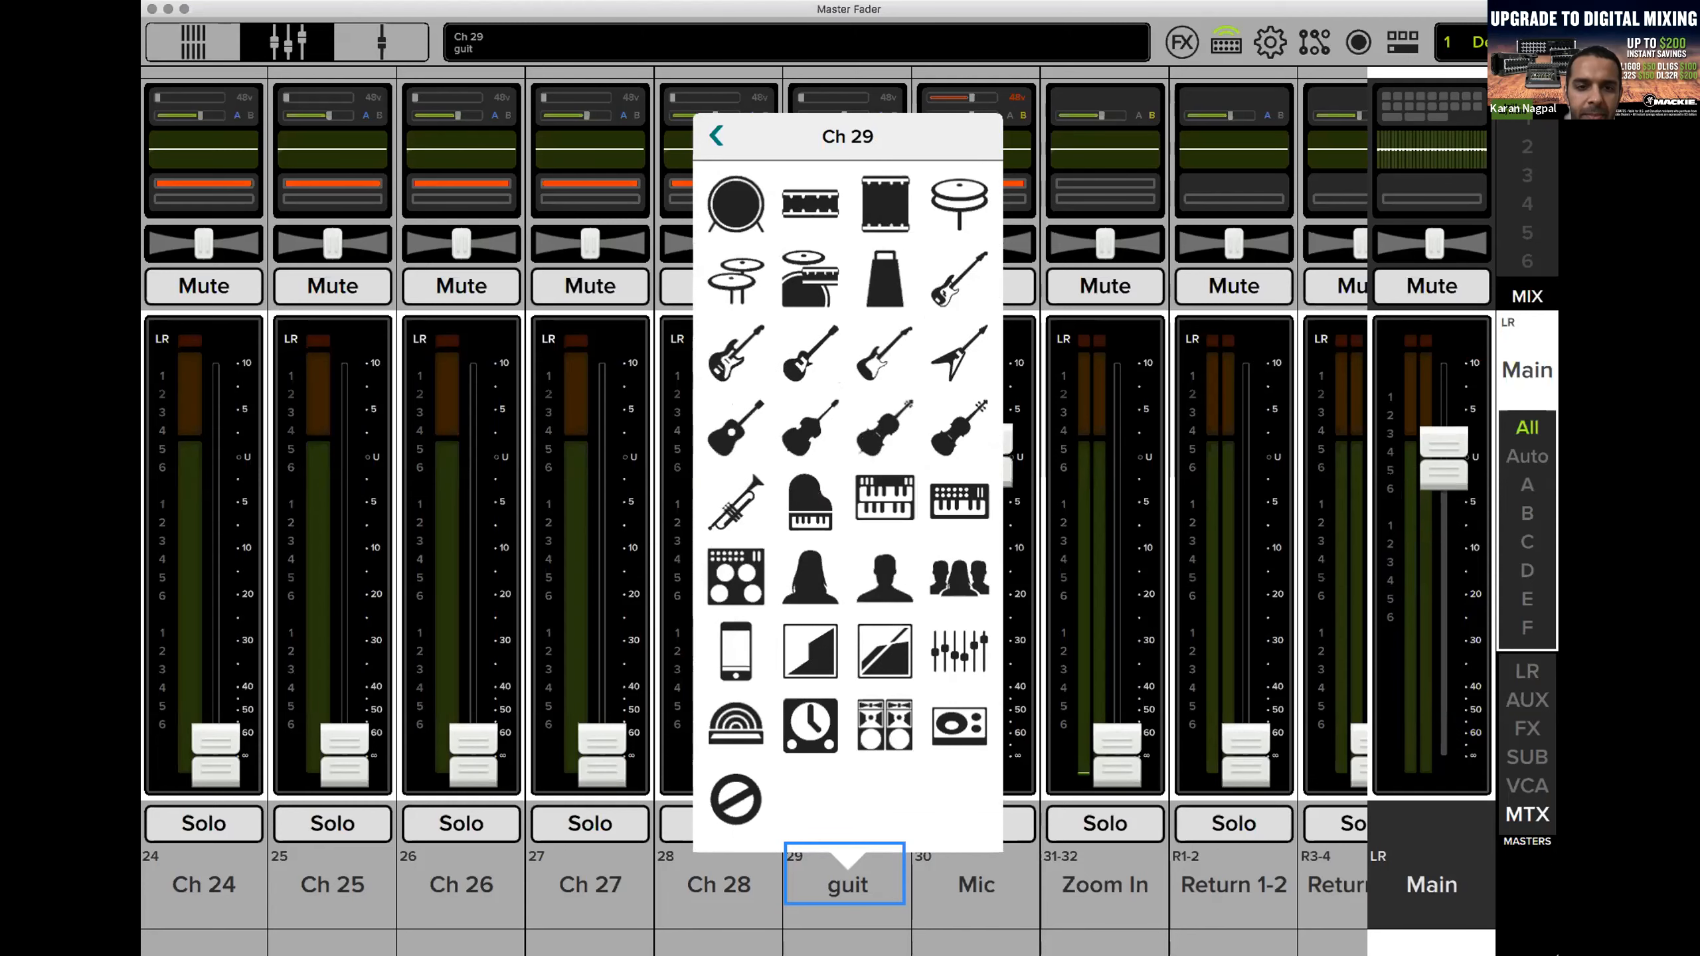
Assign an electric guitar icon to channel 29 "guit", and replace it with a photo taken with the camera.
left_click(810, 353)
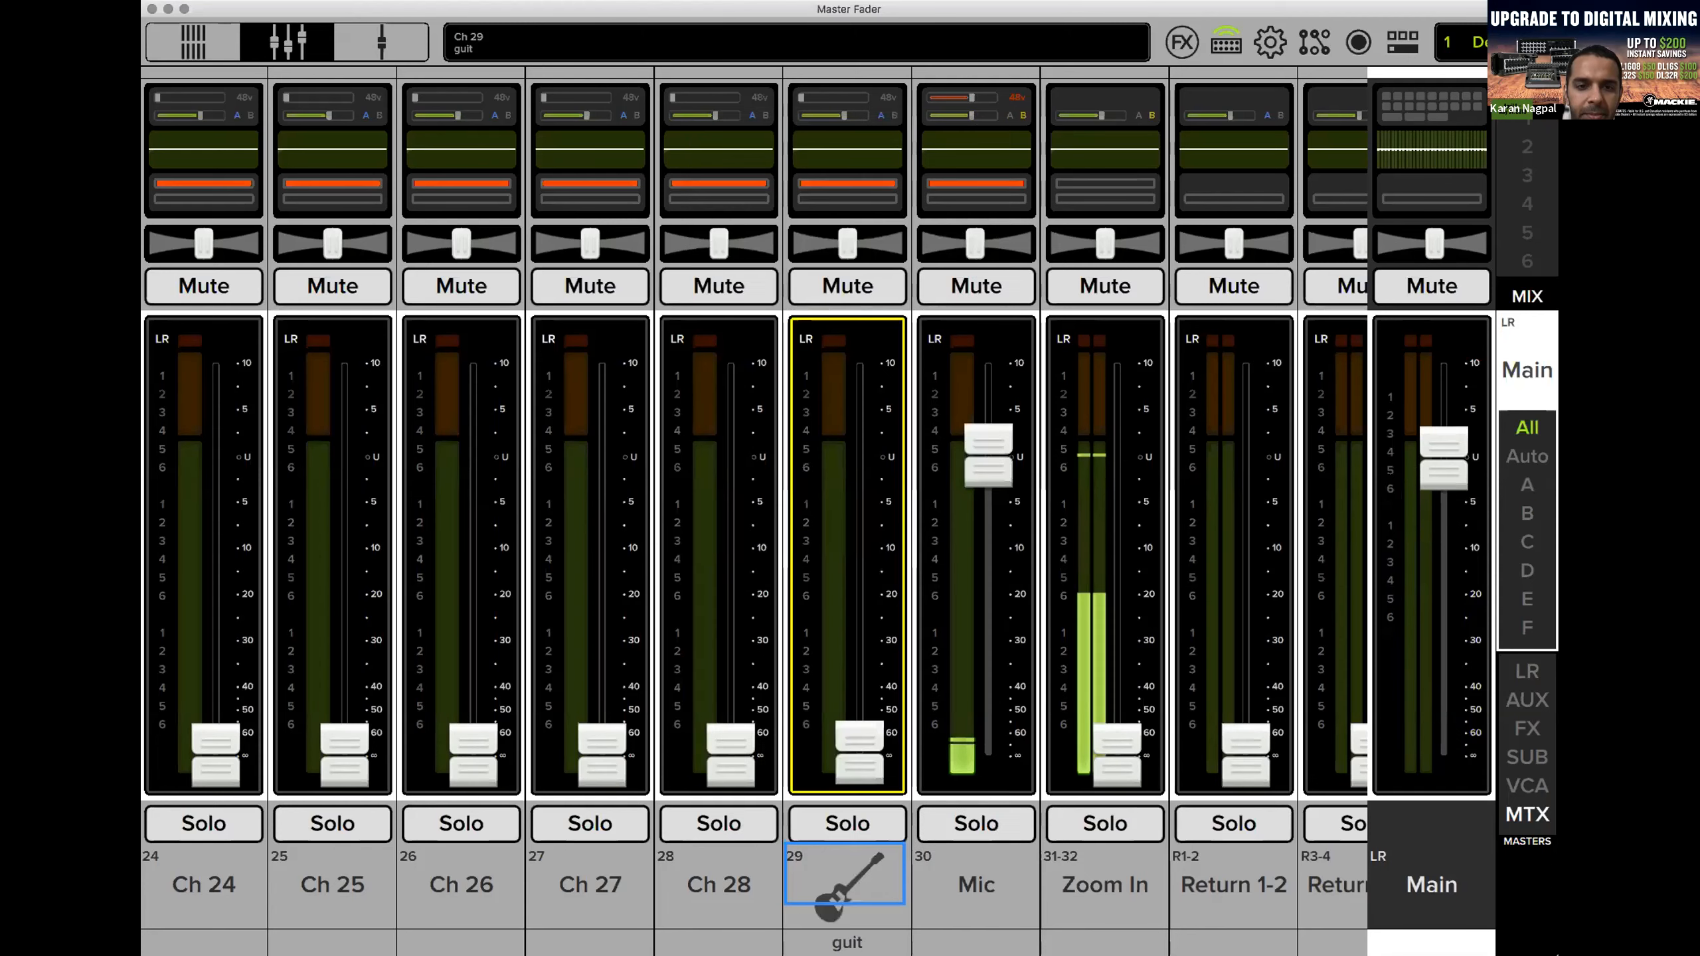
left_click(829, 920)
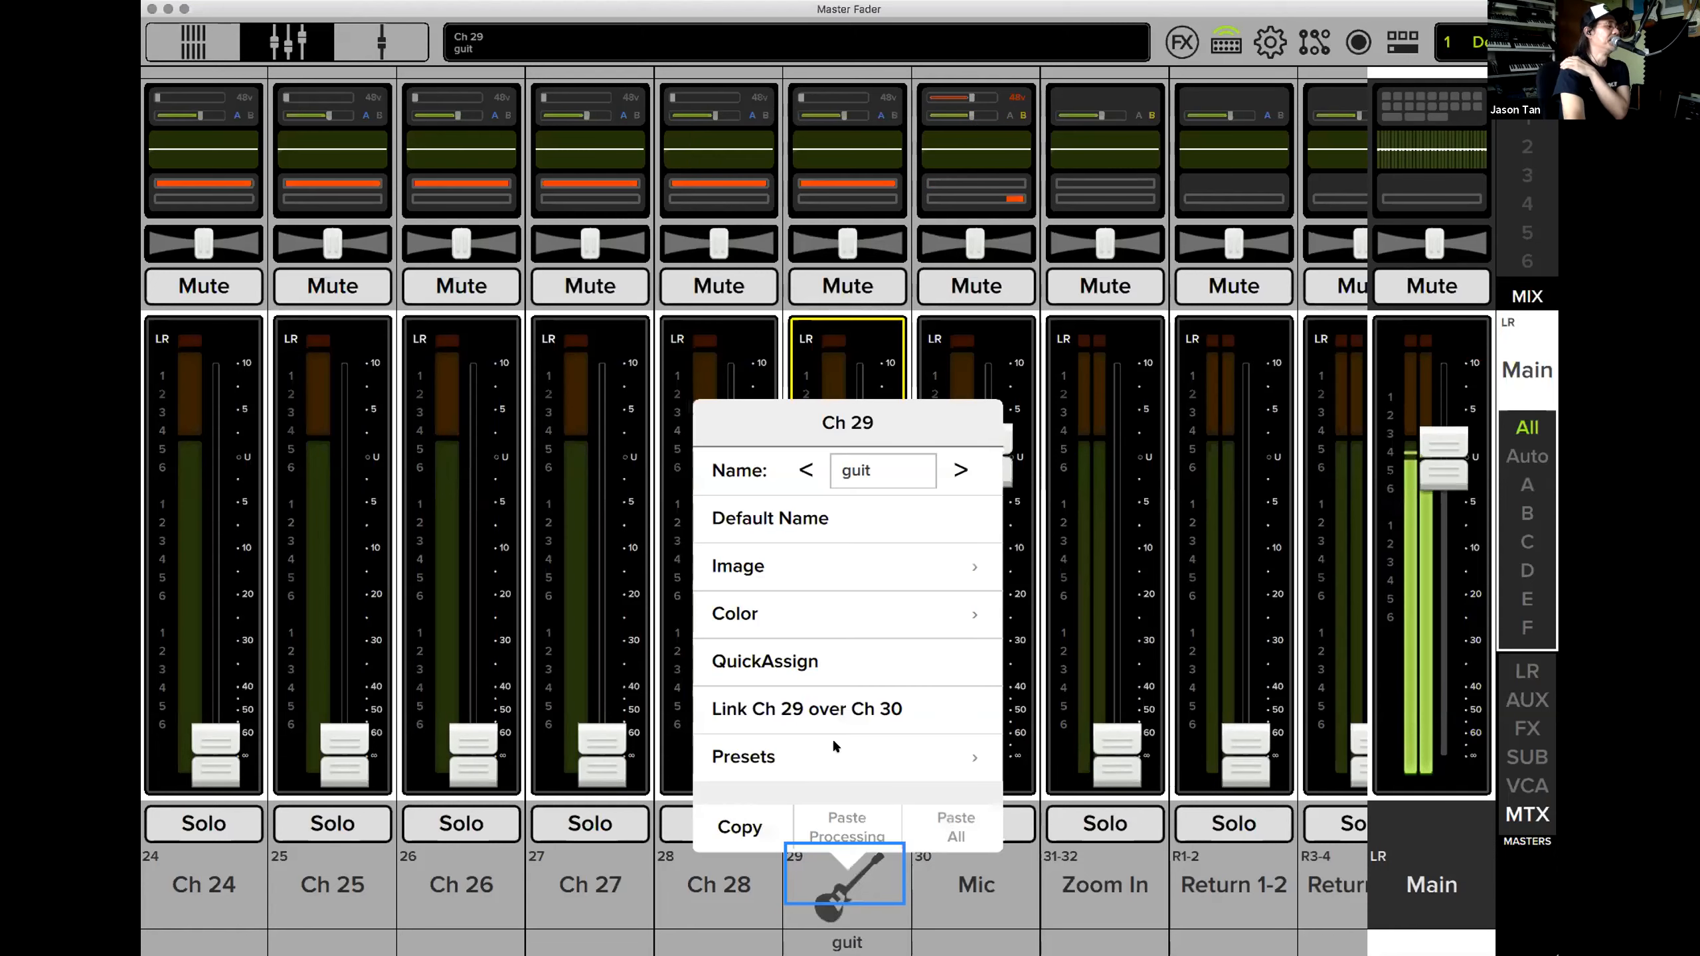
left_click(845, 562)
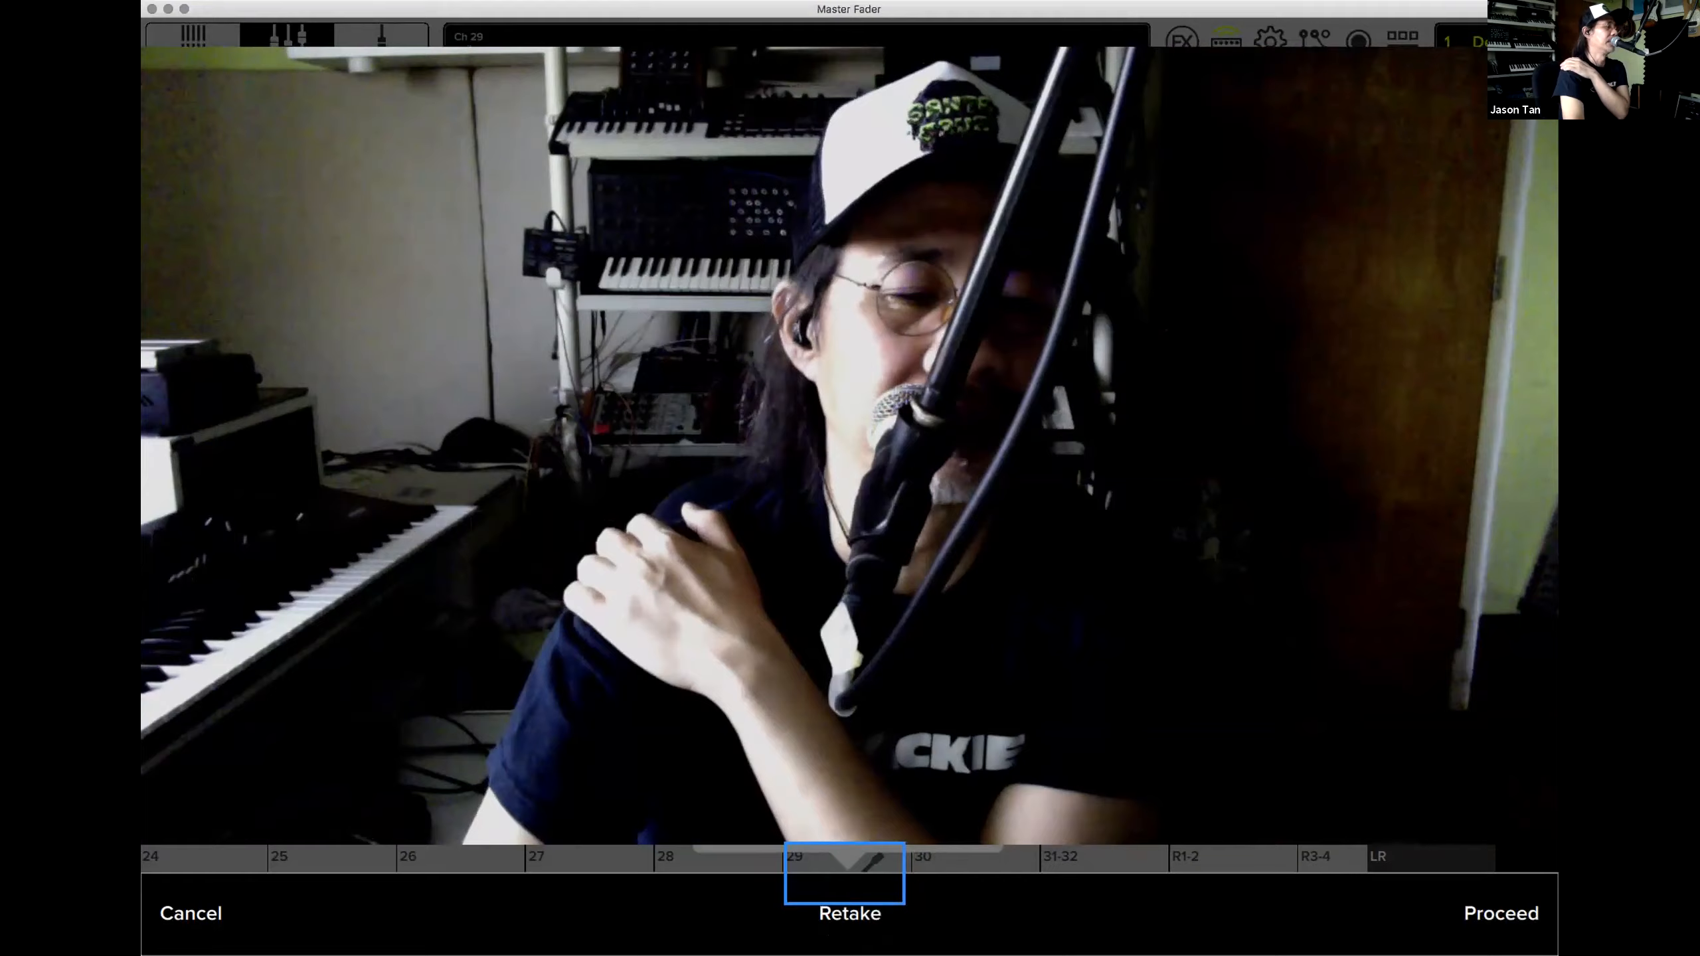
left_click(1466, 912)
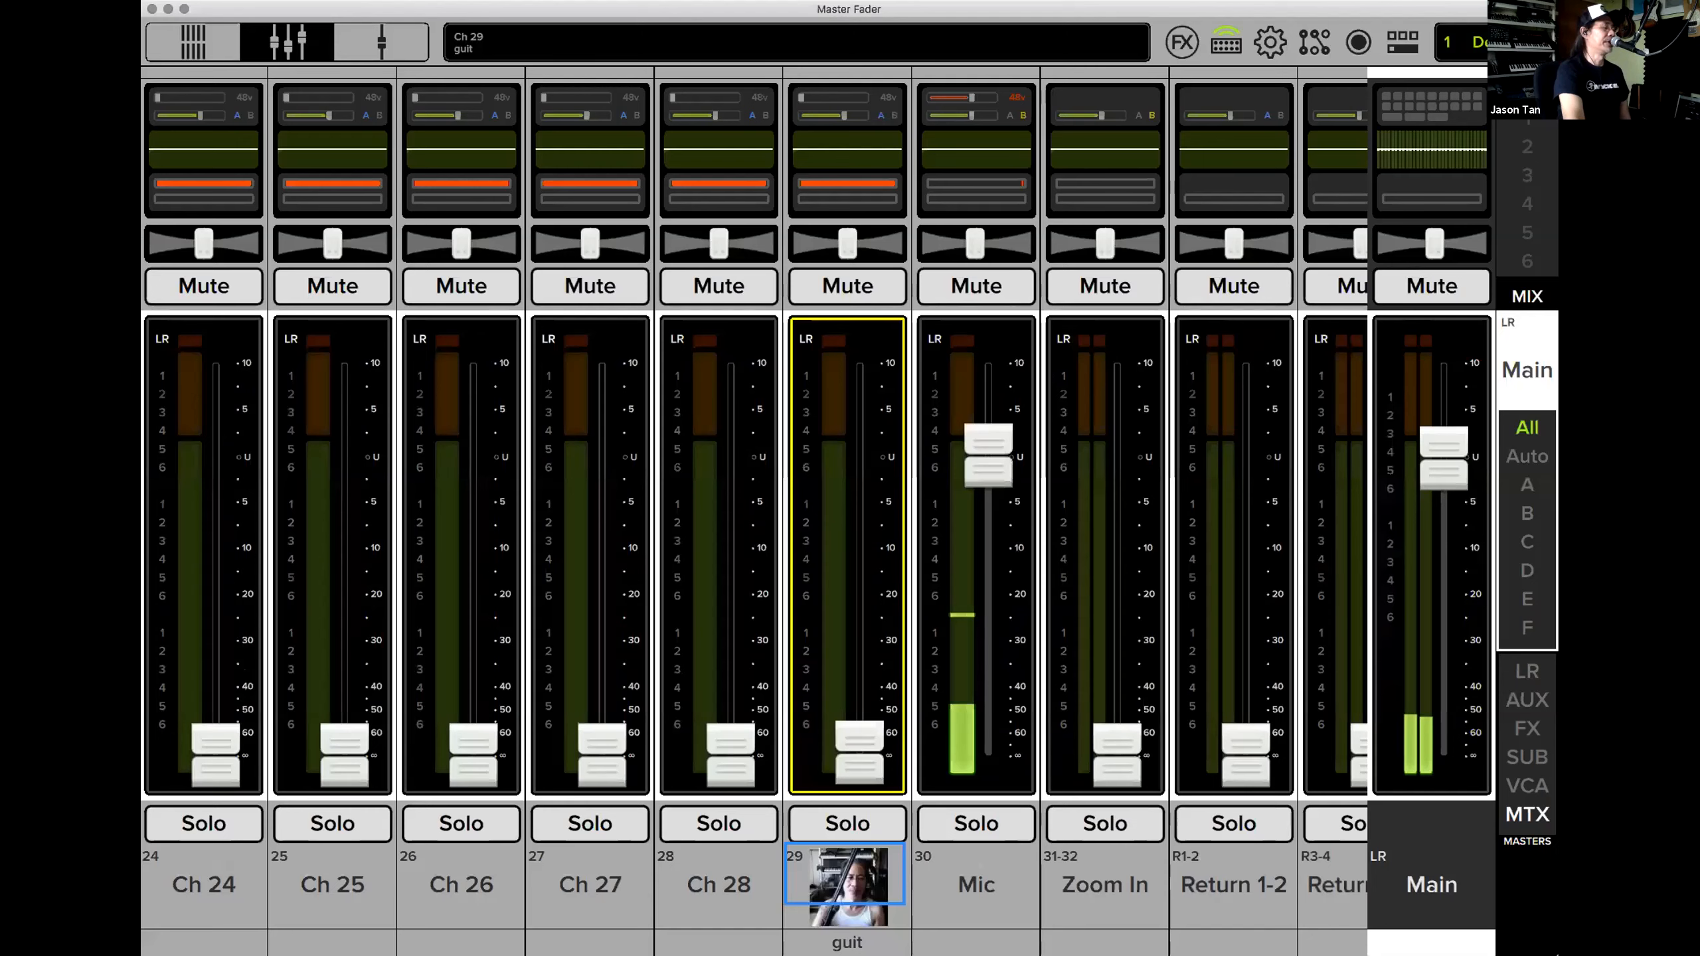
Clear the camera photo from channel 29 "guit".
left_click(861, 927)
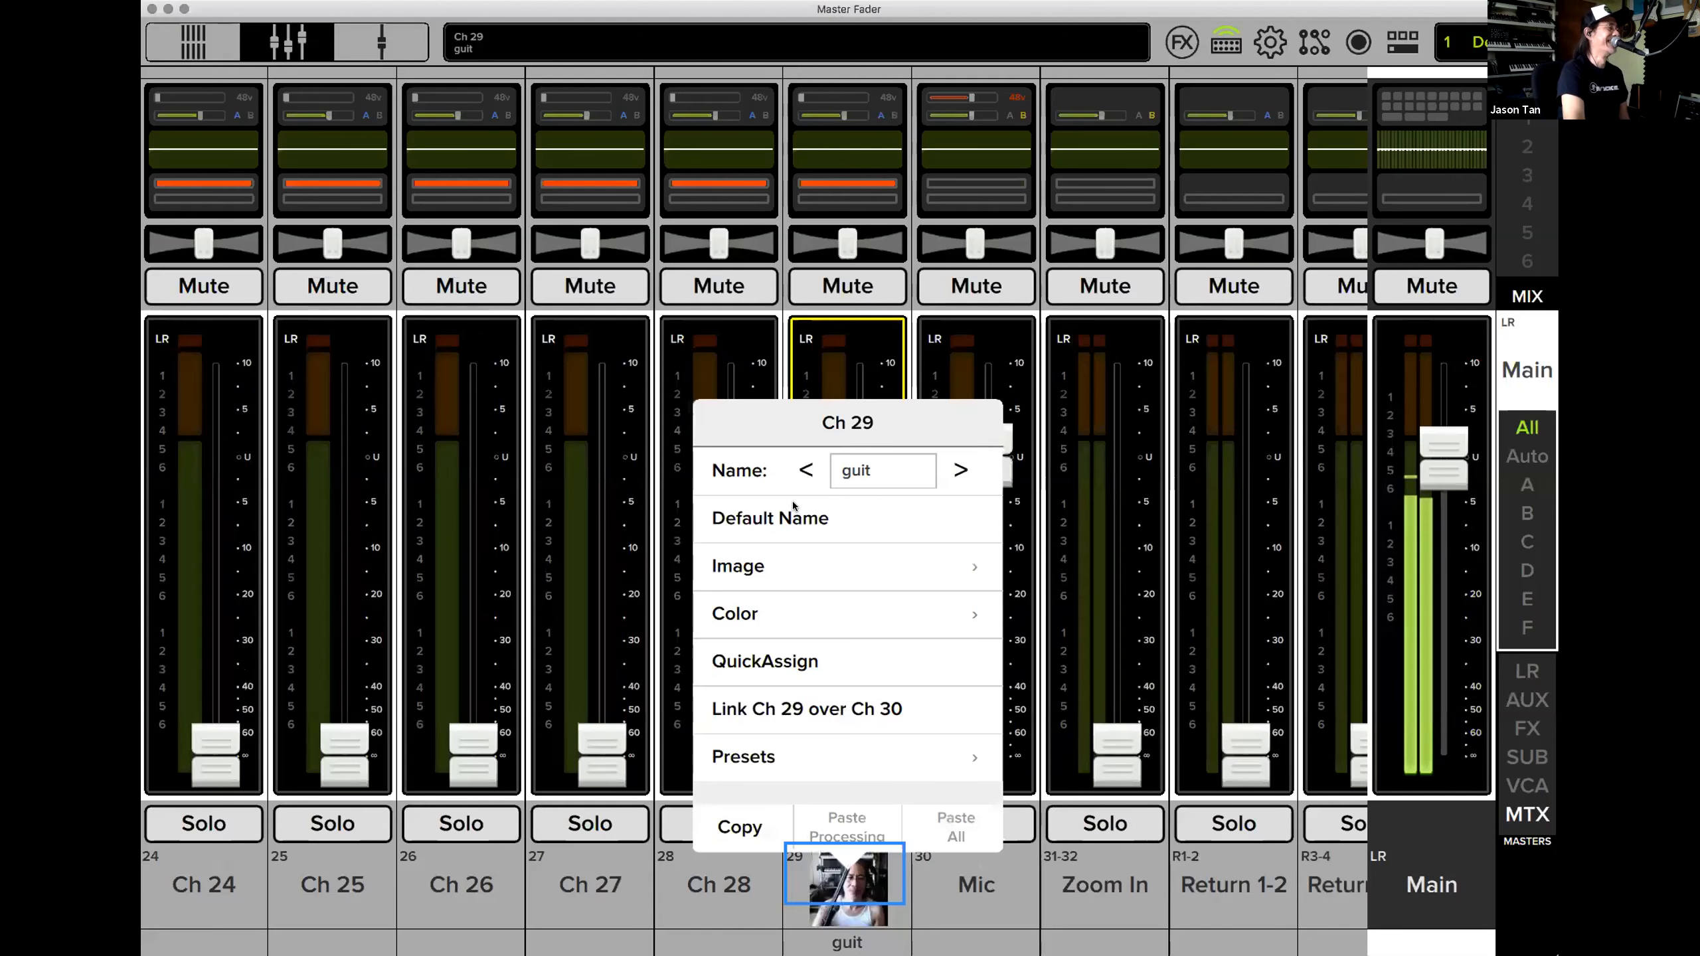
left_click(780, 555)
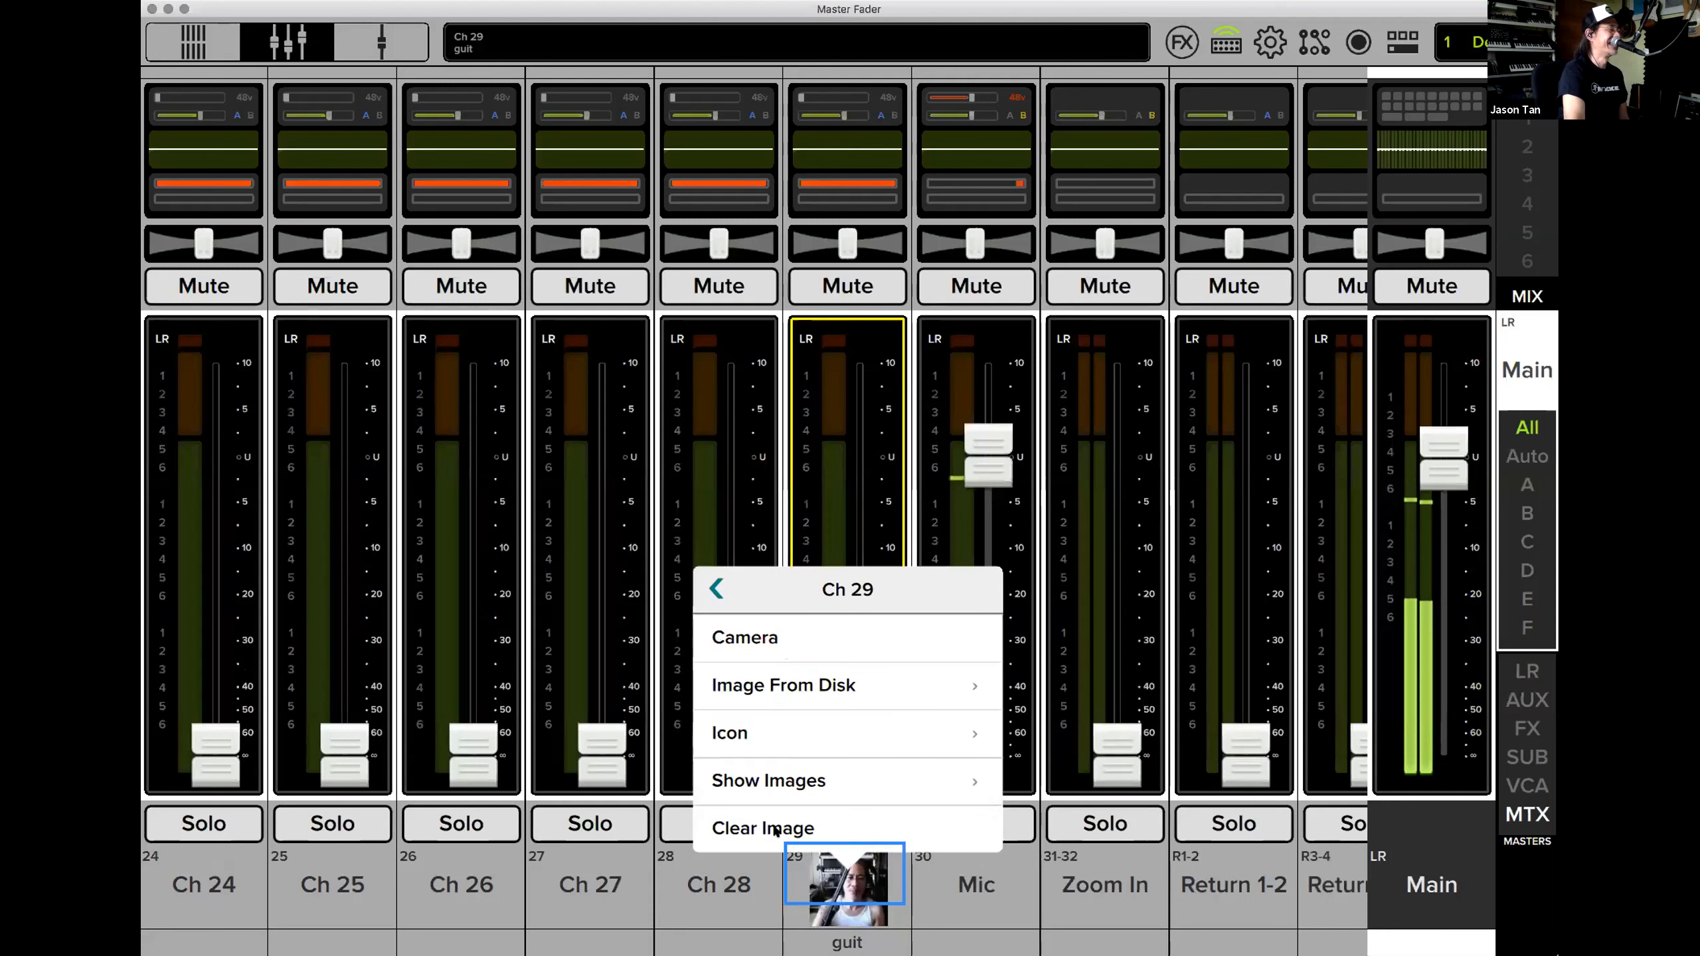
left_click(776, 829)
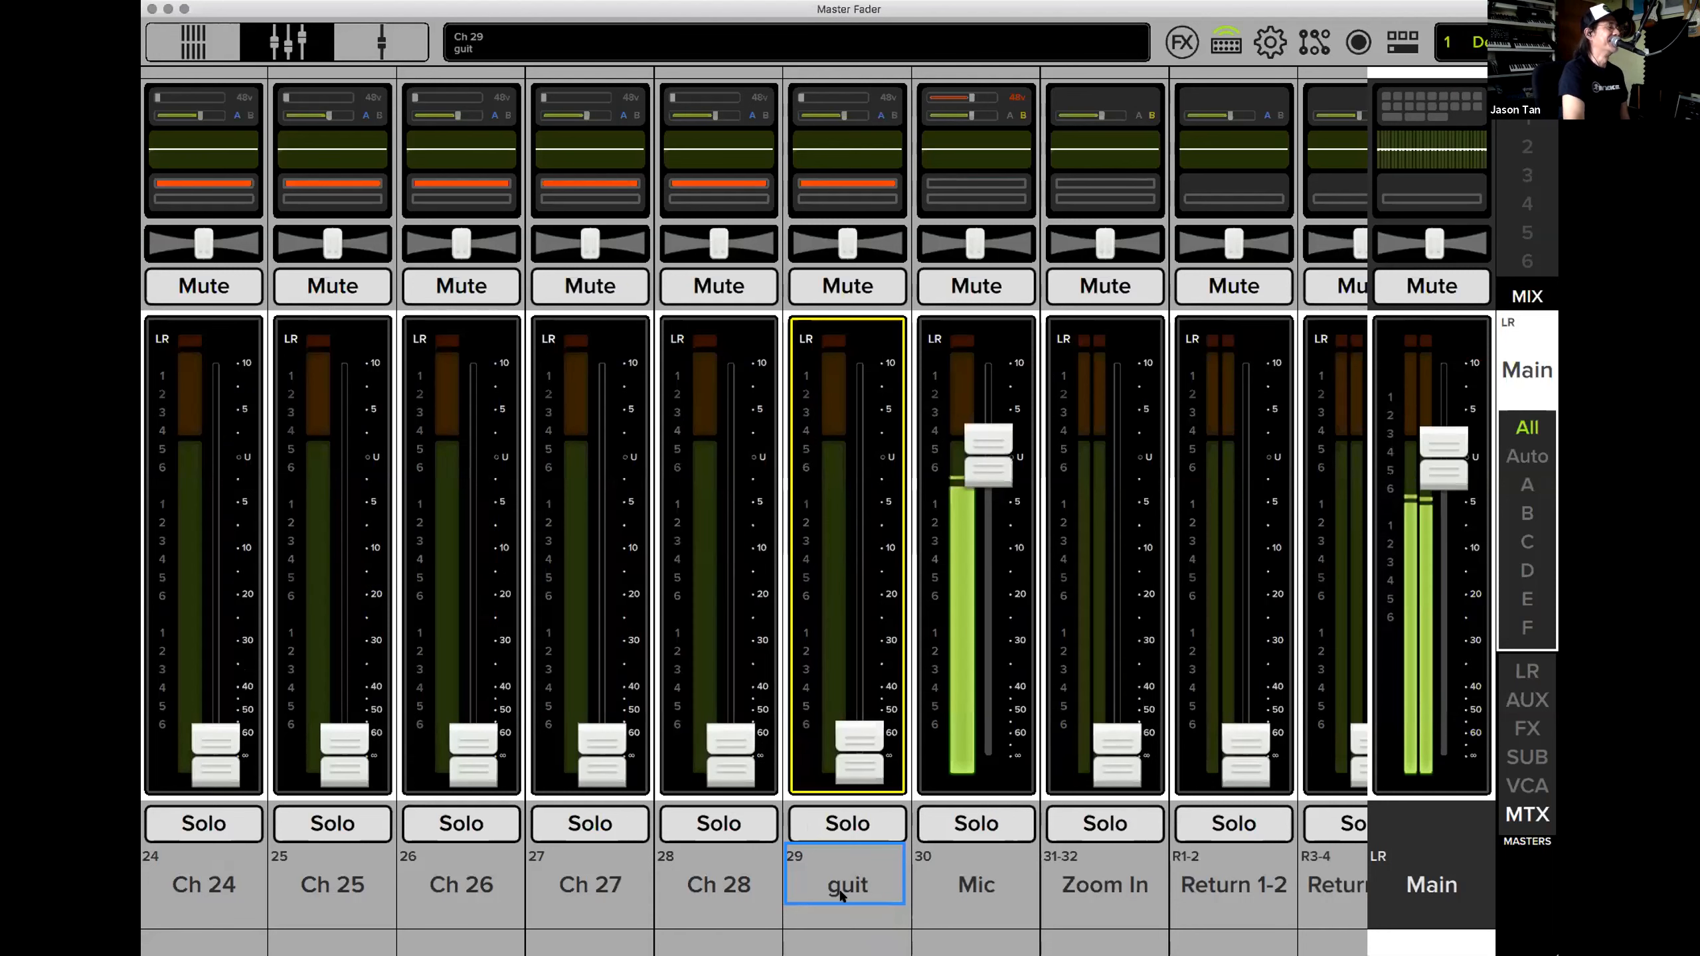
Set the image of channel 29 "guit" to the existing head-and-shoulders portrait photo.
left_click(842, 895)
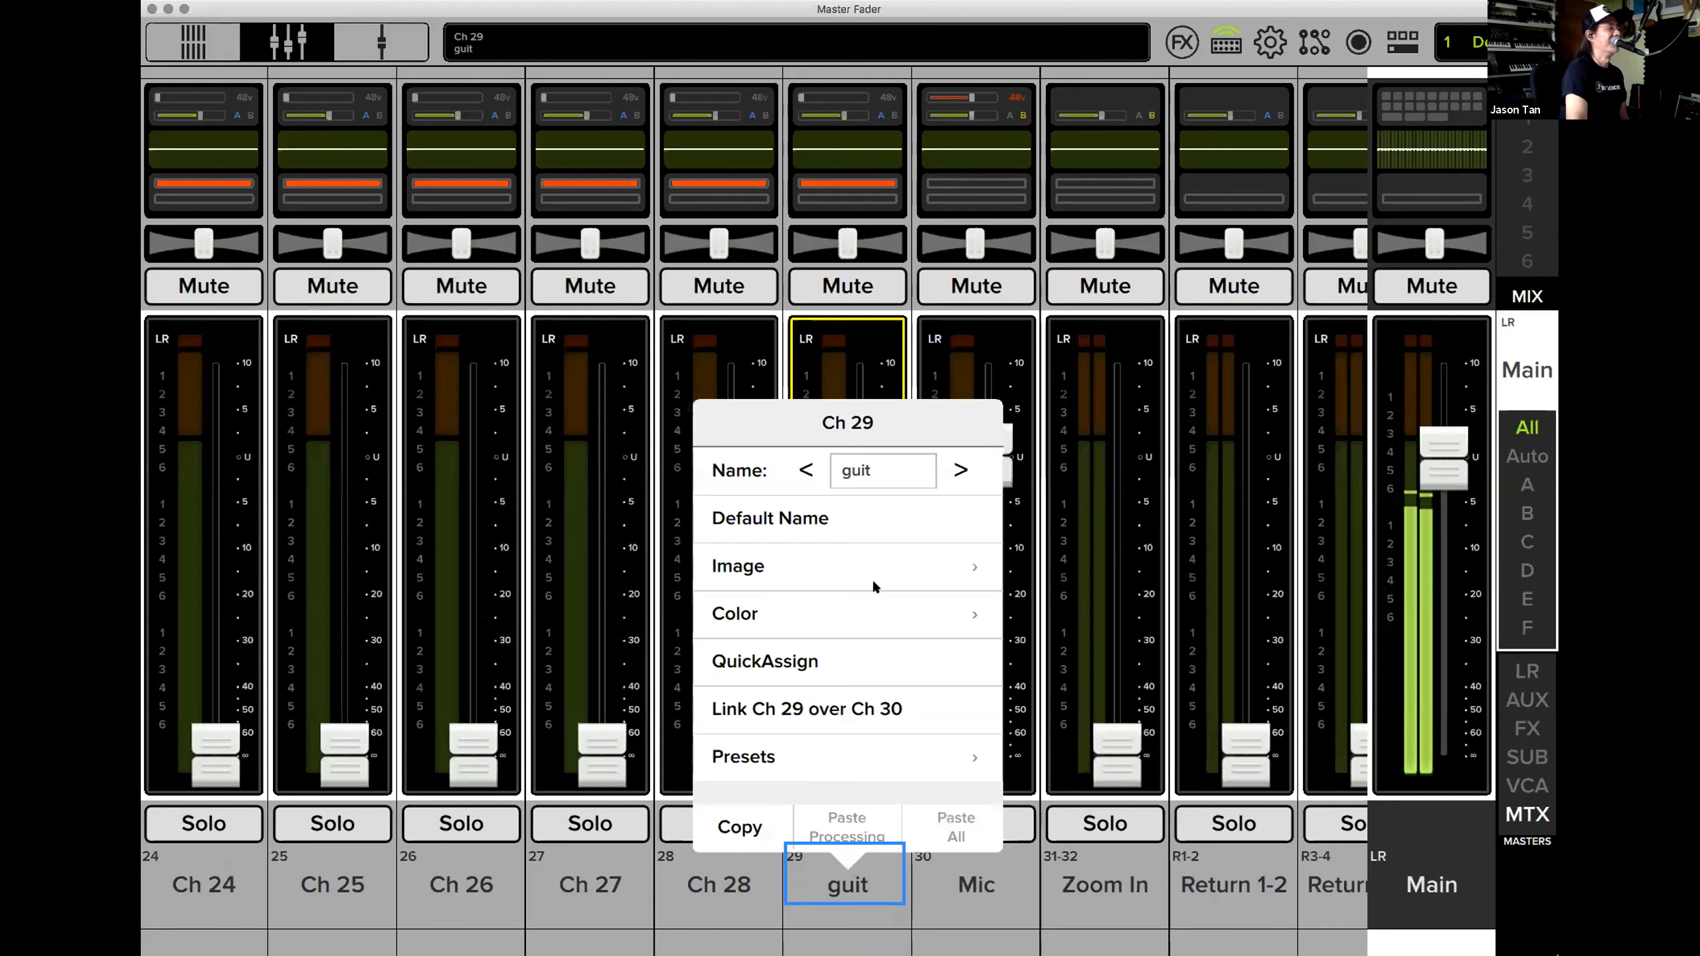
left_click(843, 559)
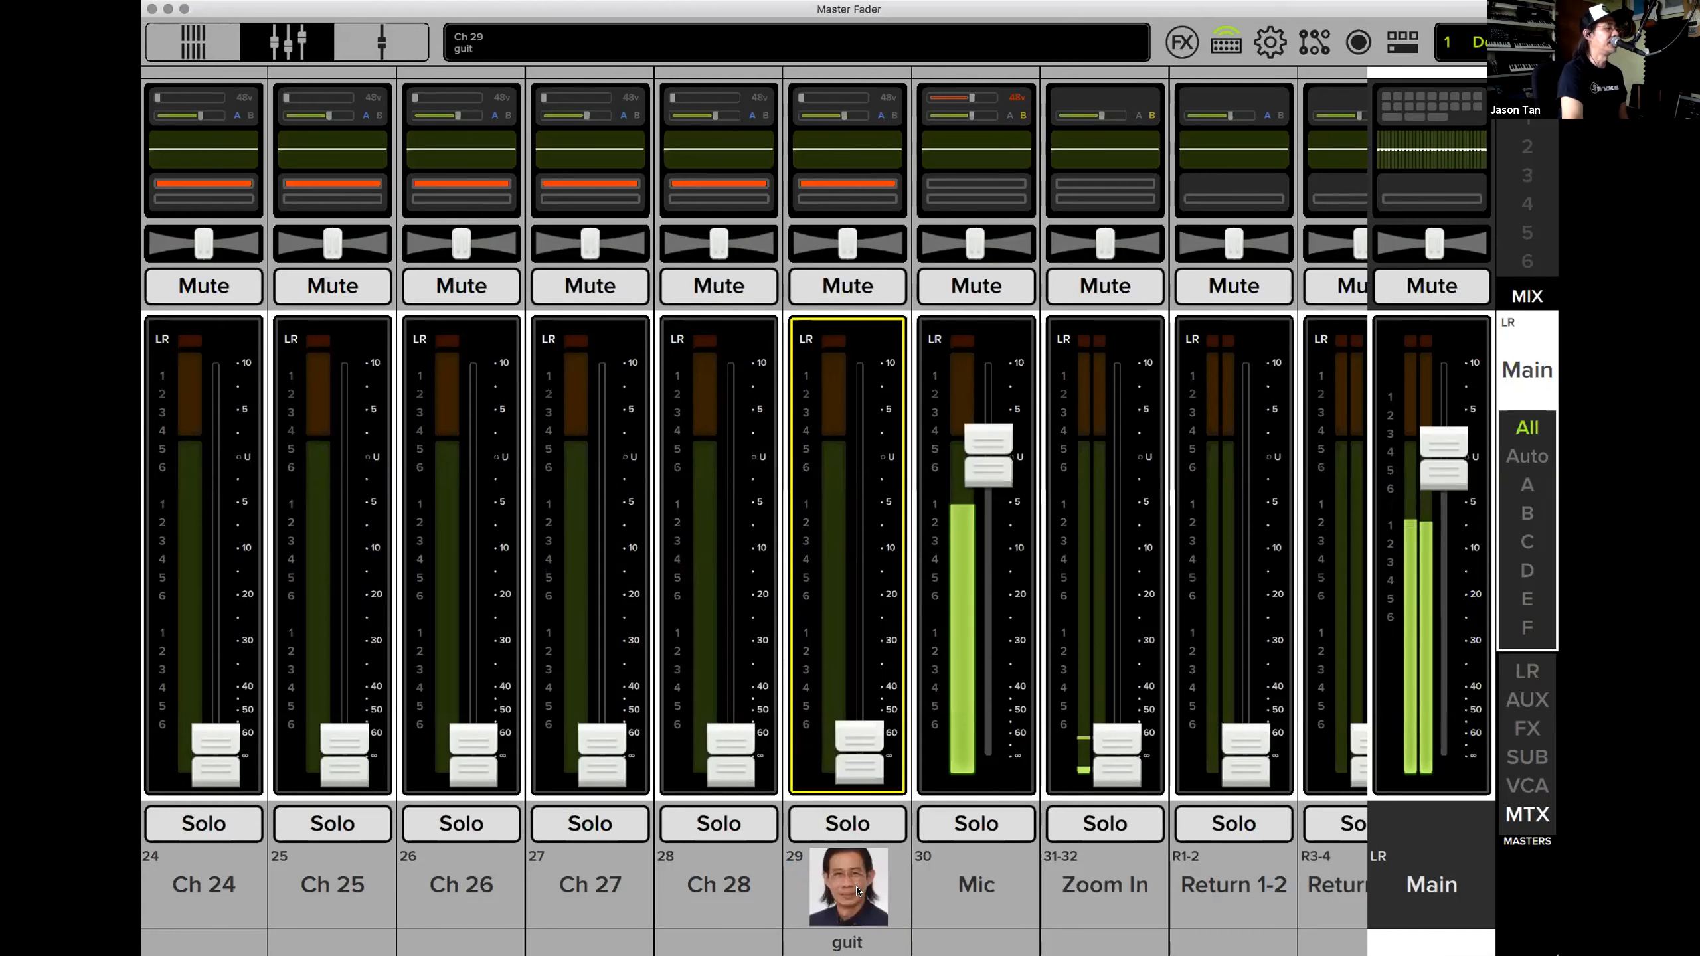
left_click(857, 891)
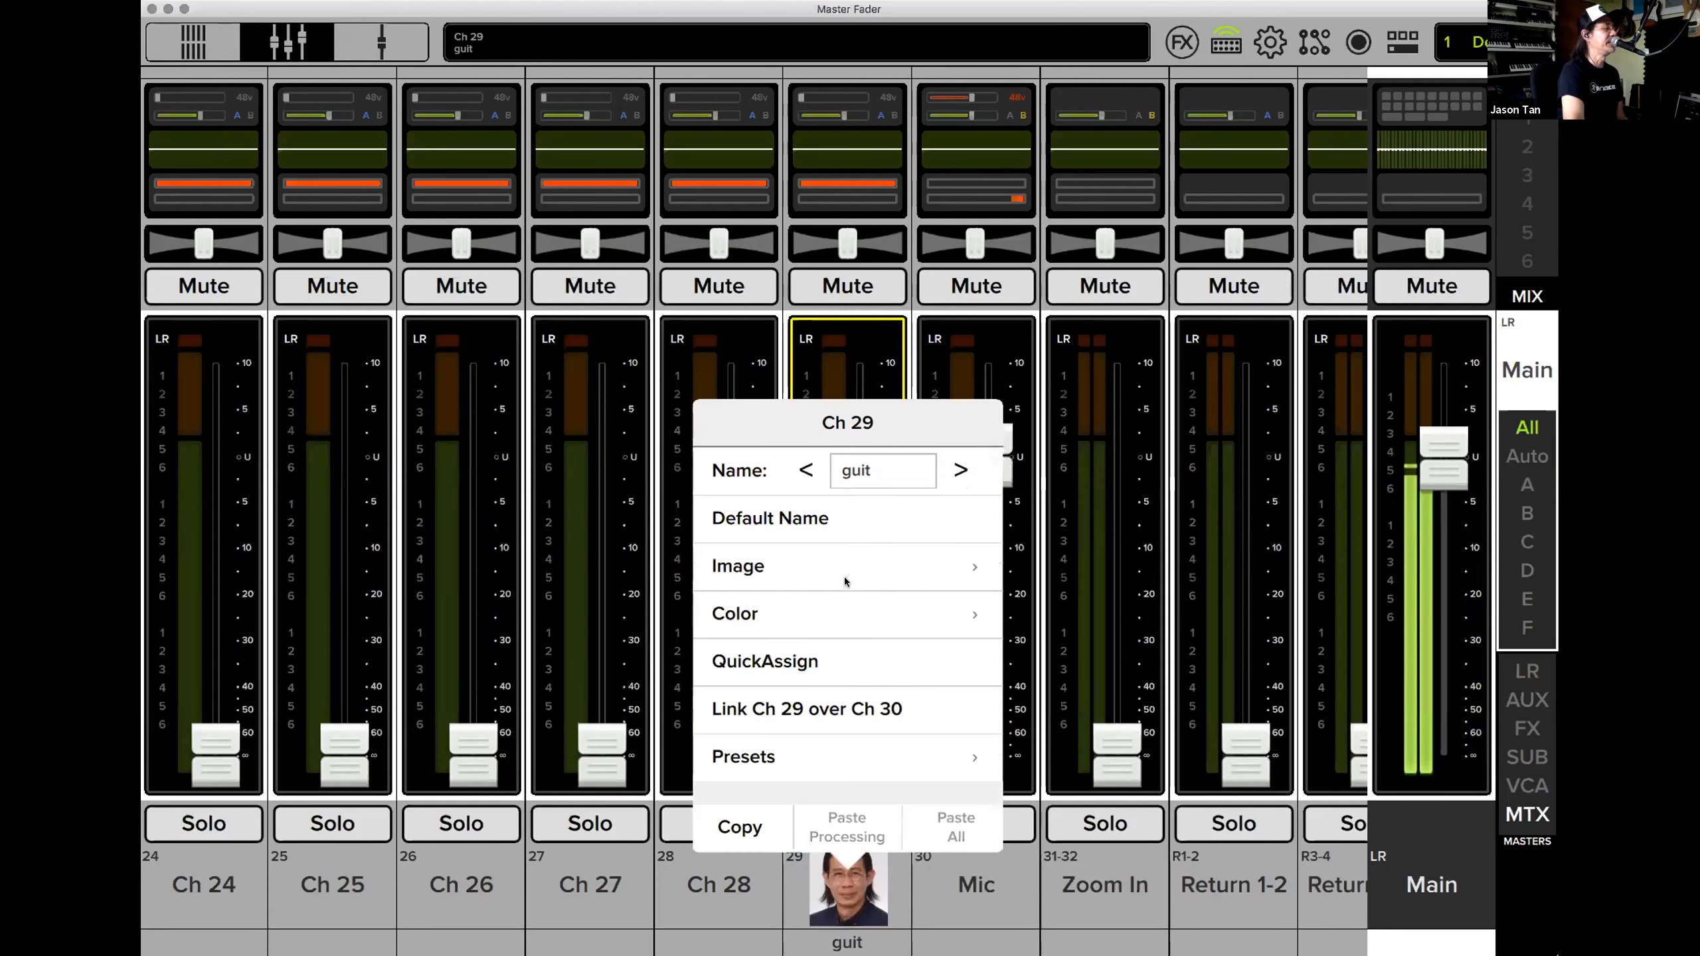
left_click(842, 667)
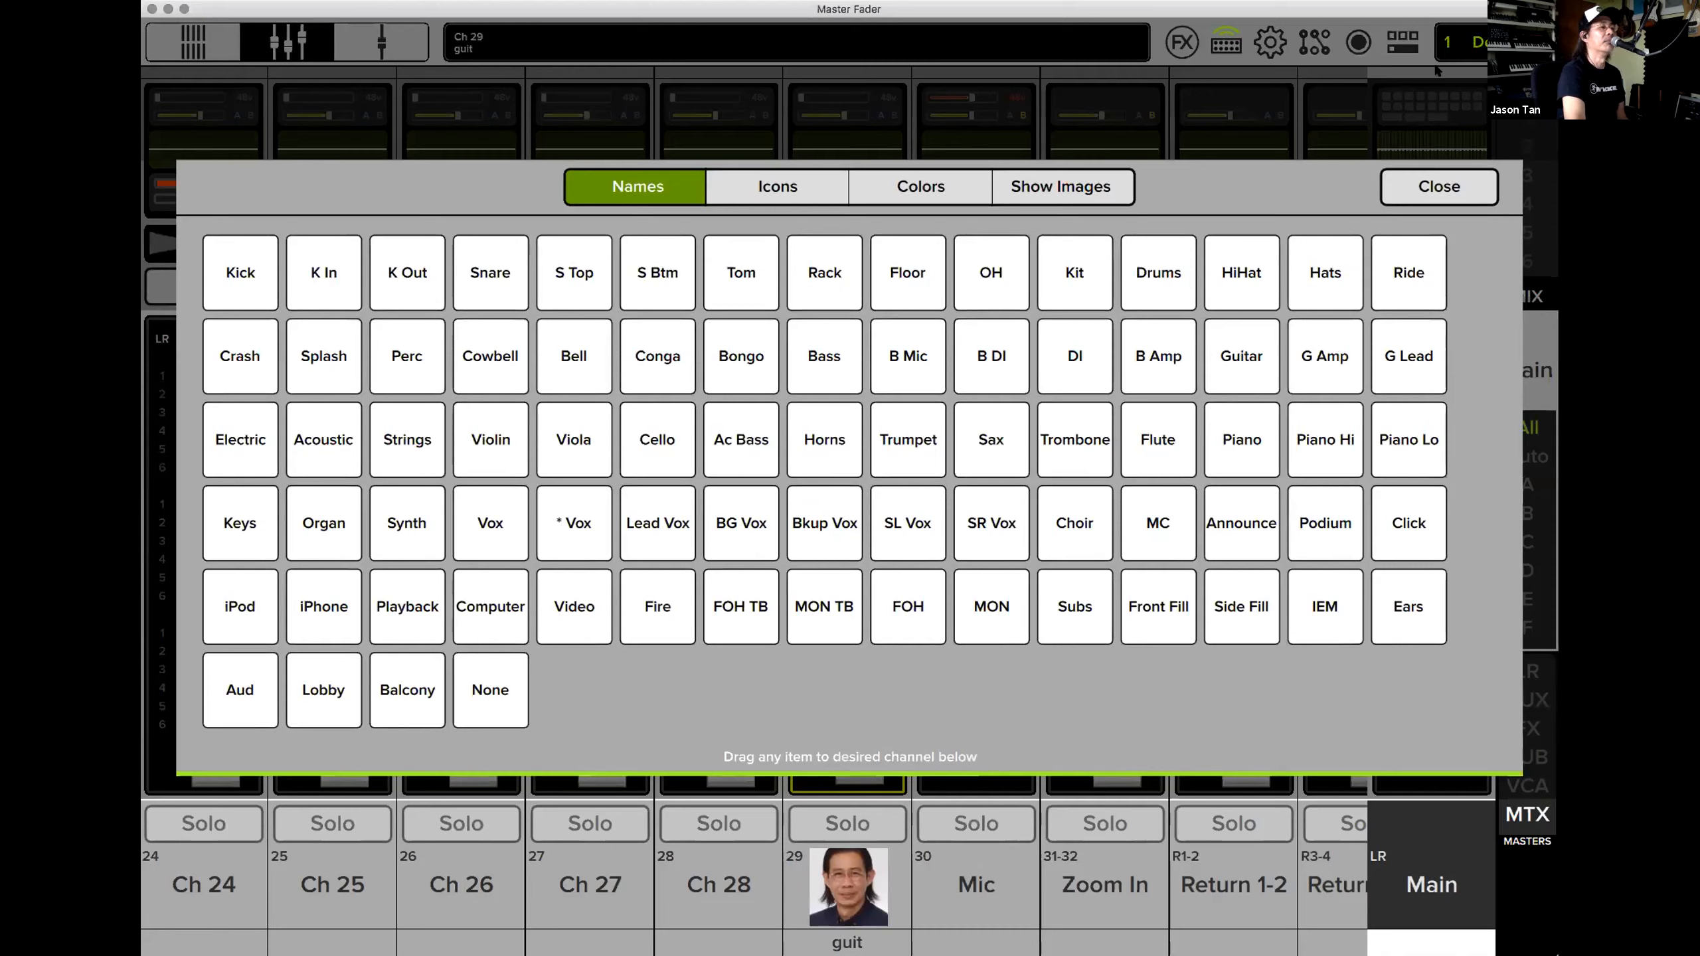
left_click(1406, 202)
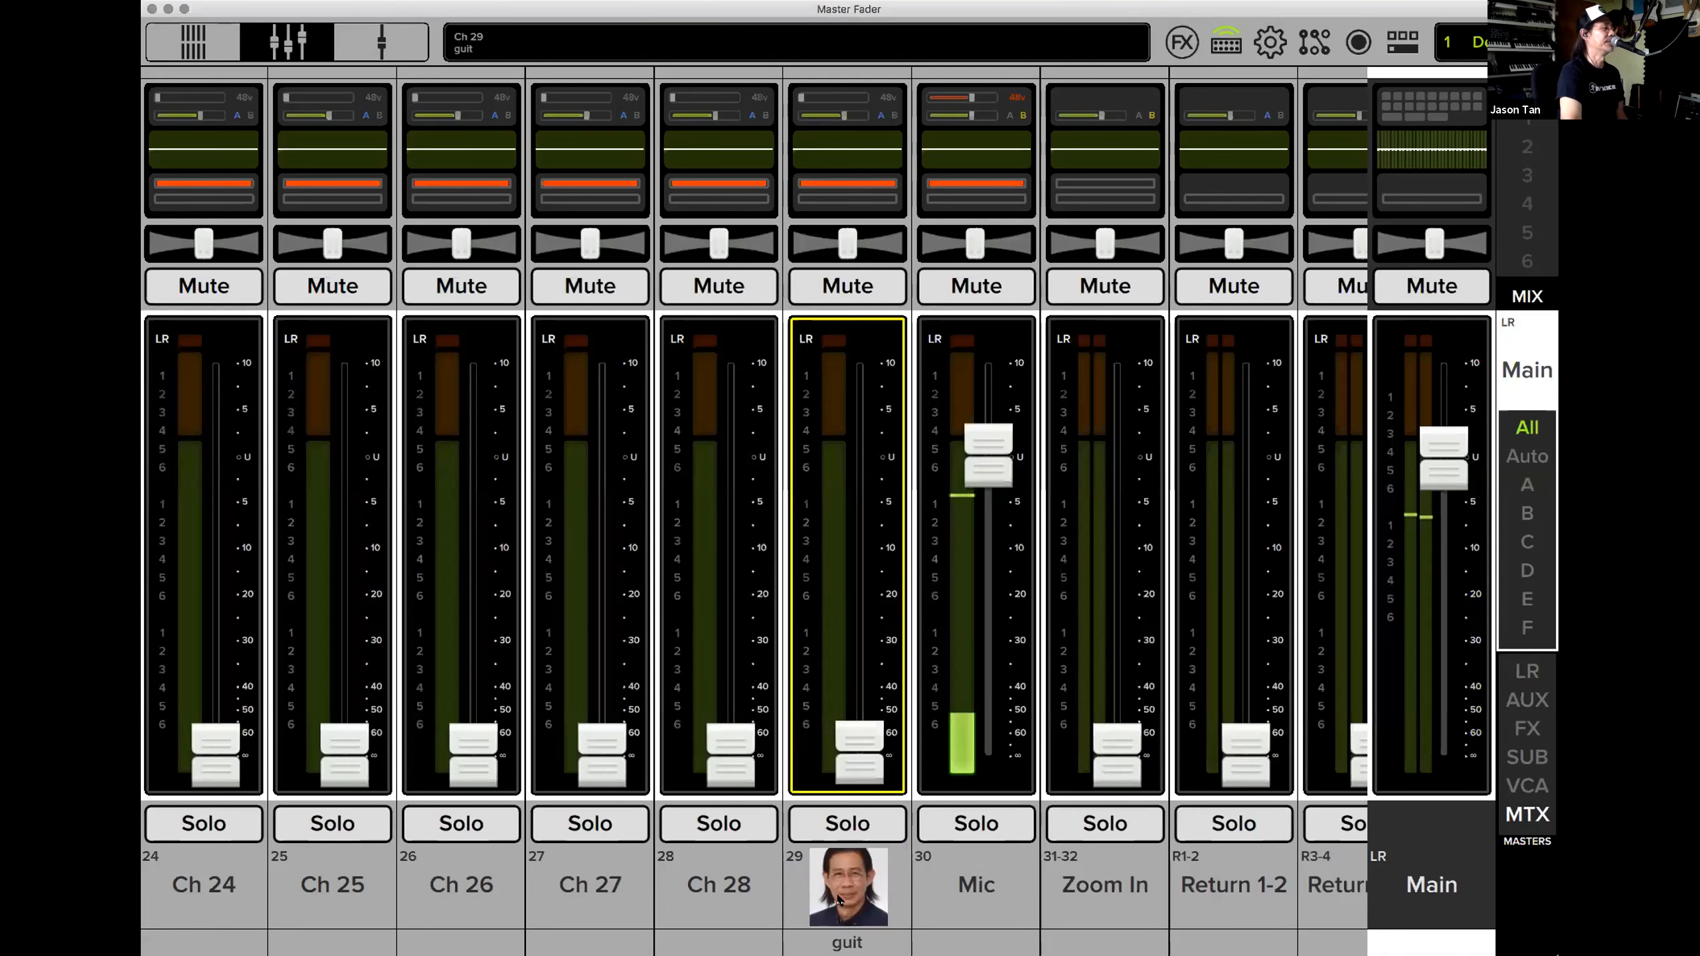
Clear the portrait image from channel 29 so that only its name "guit" labels the strip.
right_click(796, 582)
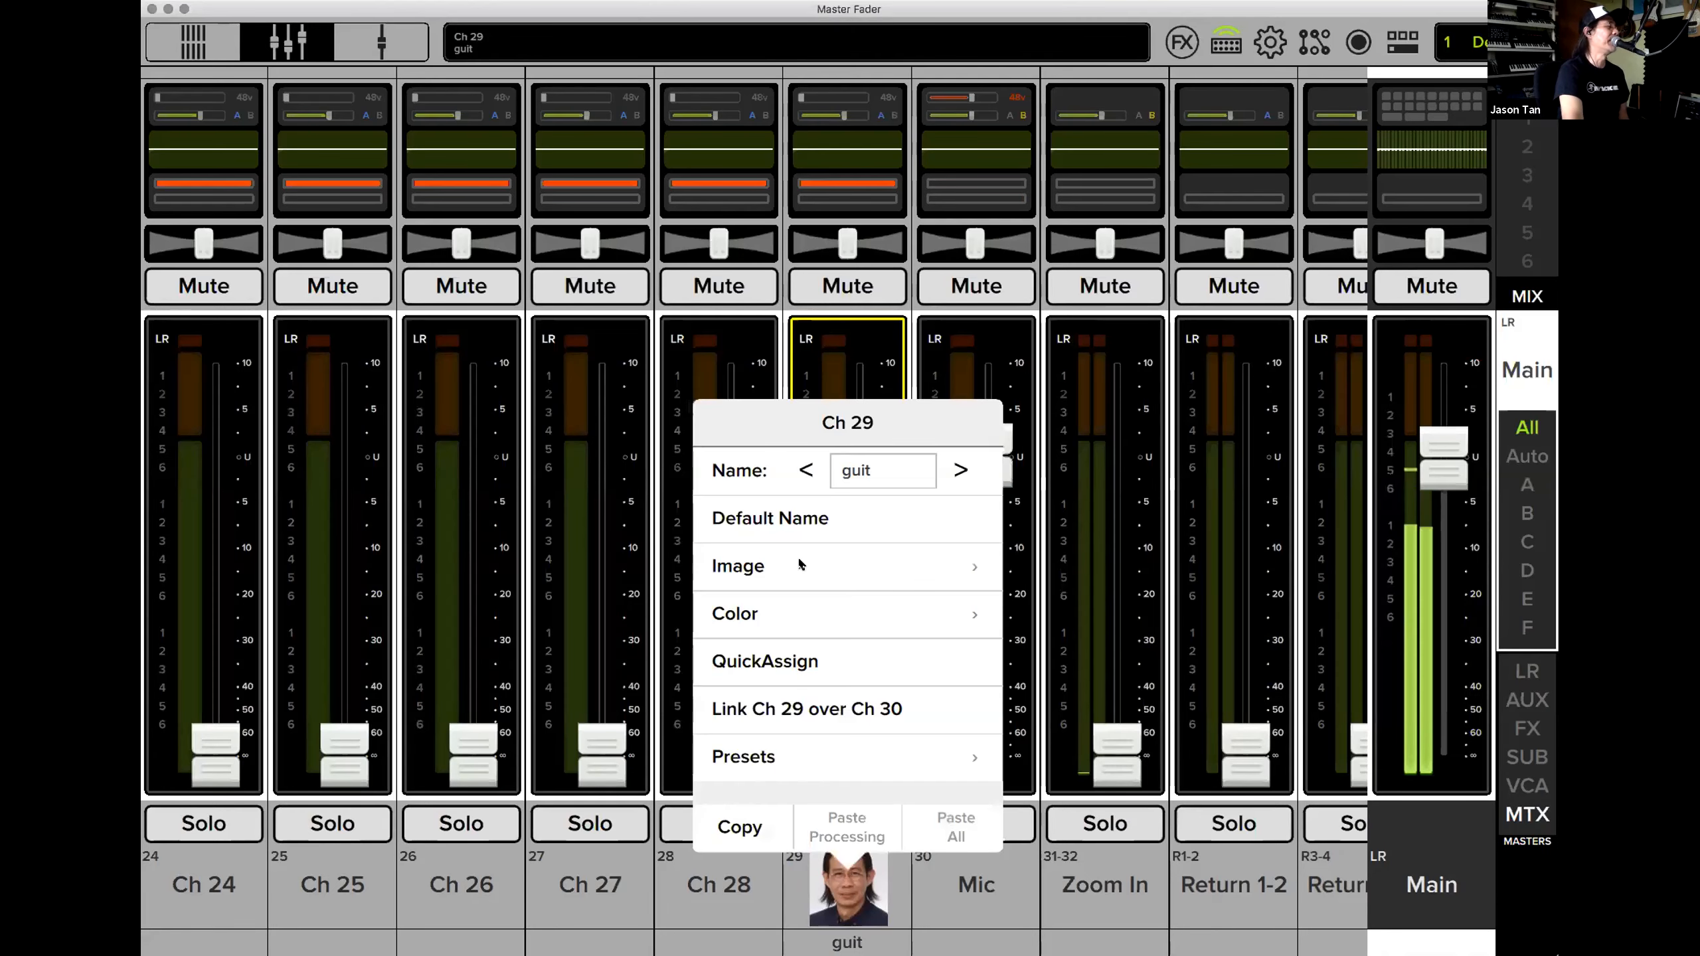
left_click(799, 564)
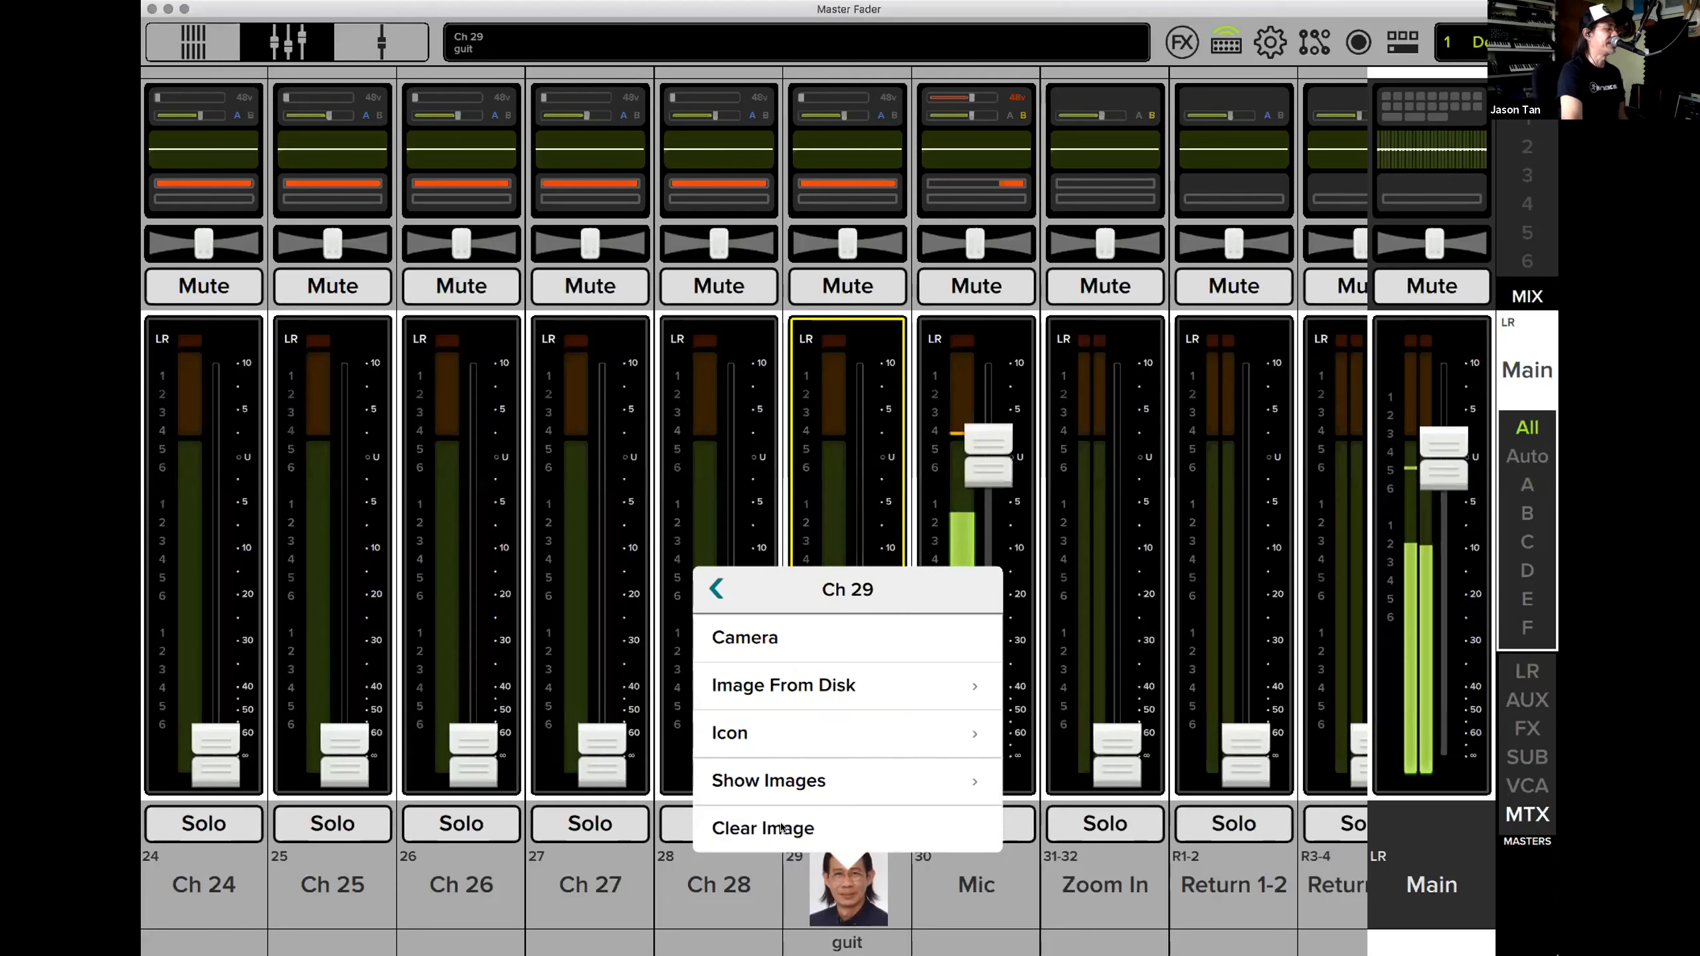
left_click(782, 826)
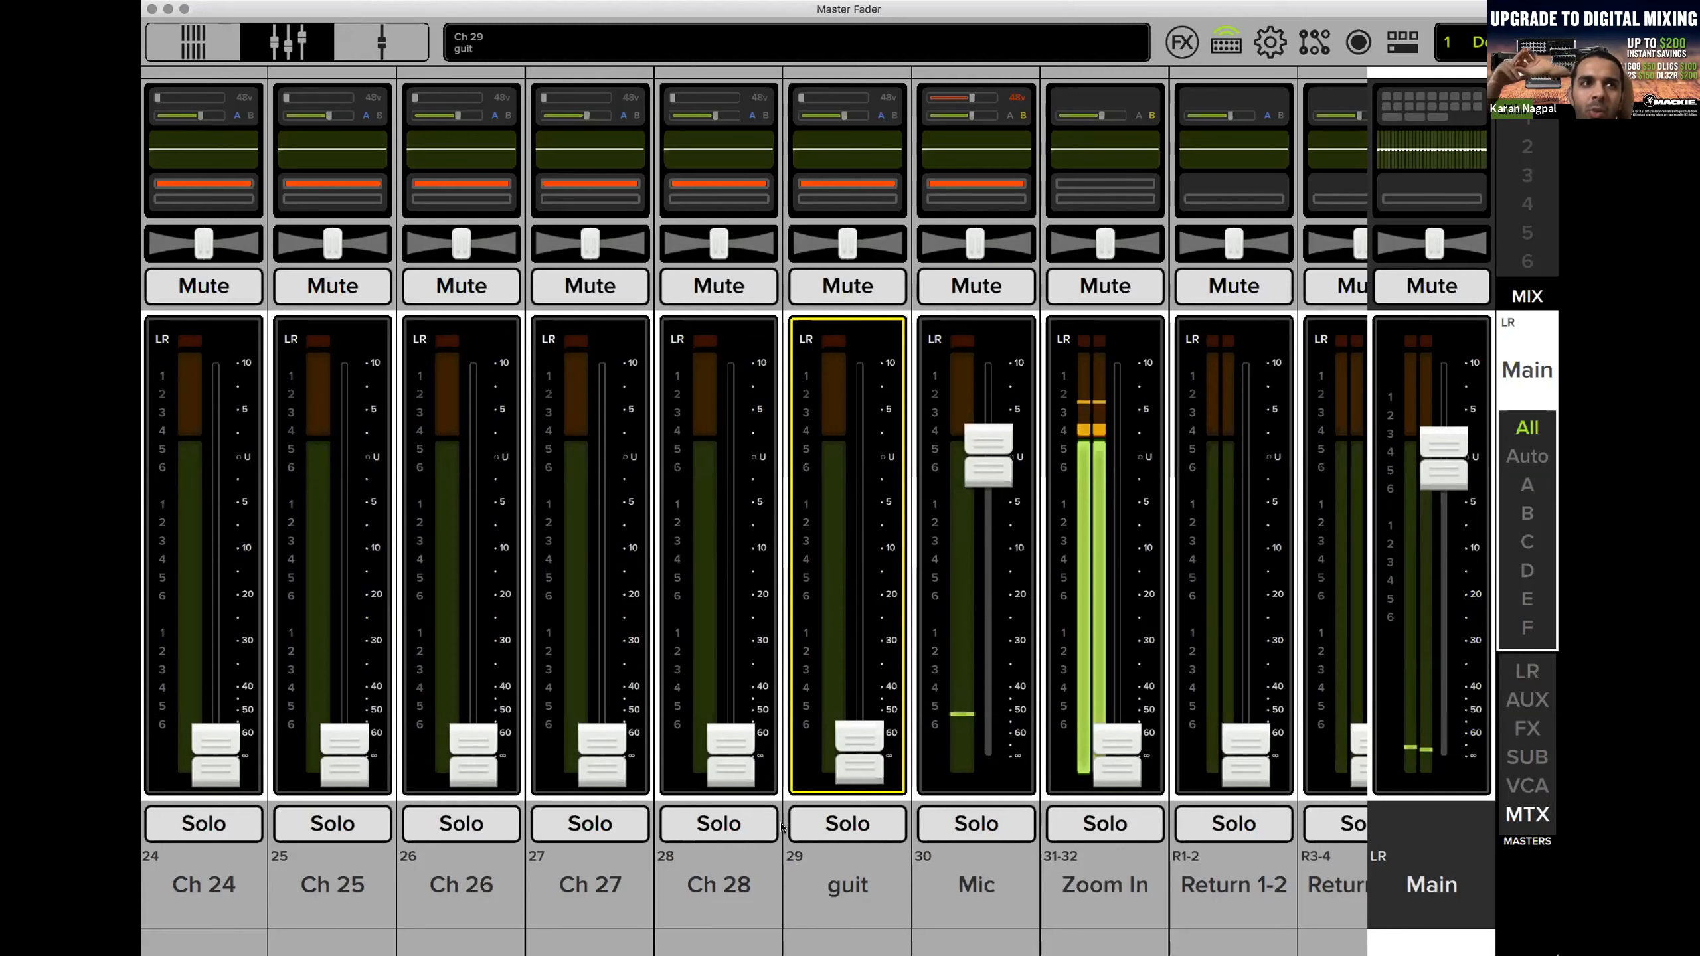
left_click(847, 887)
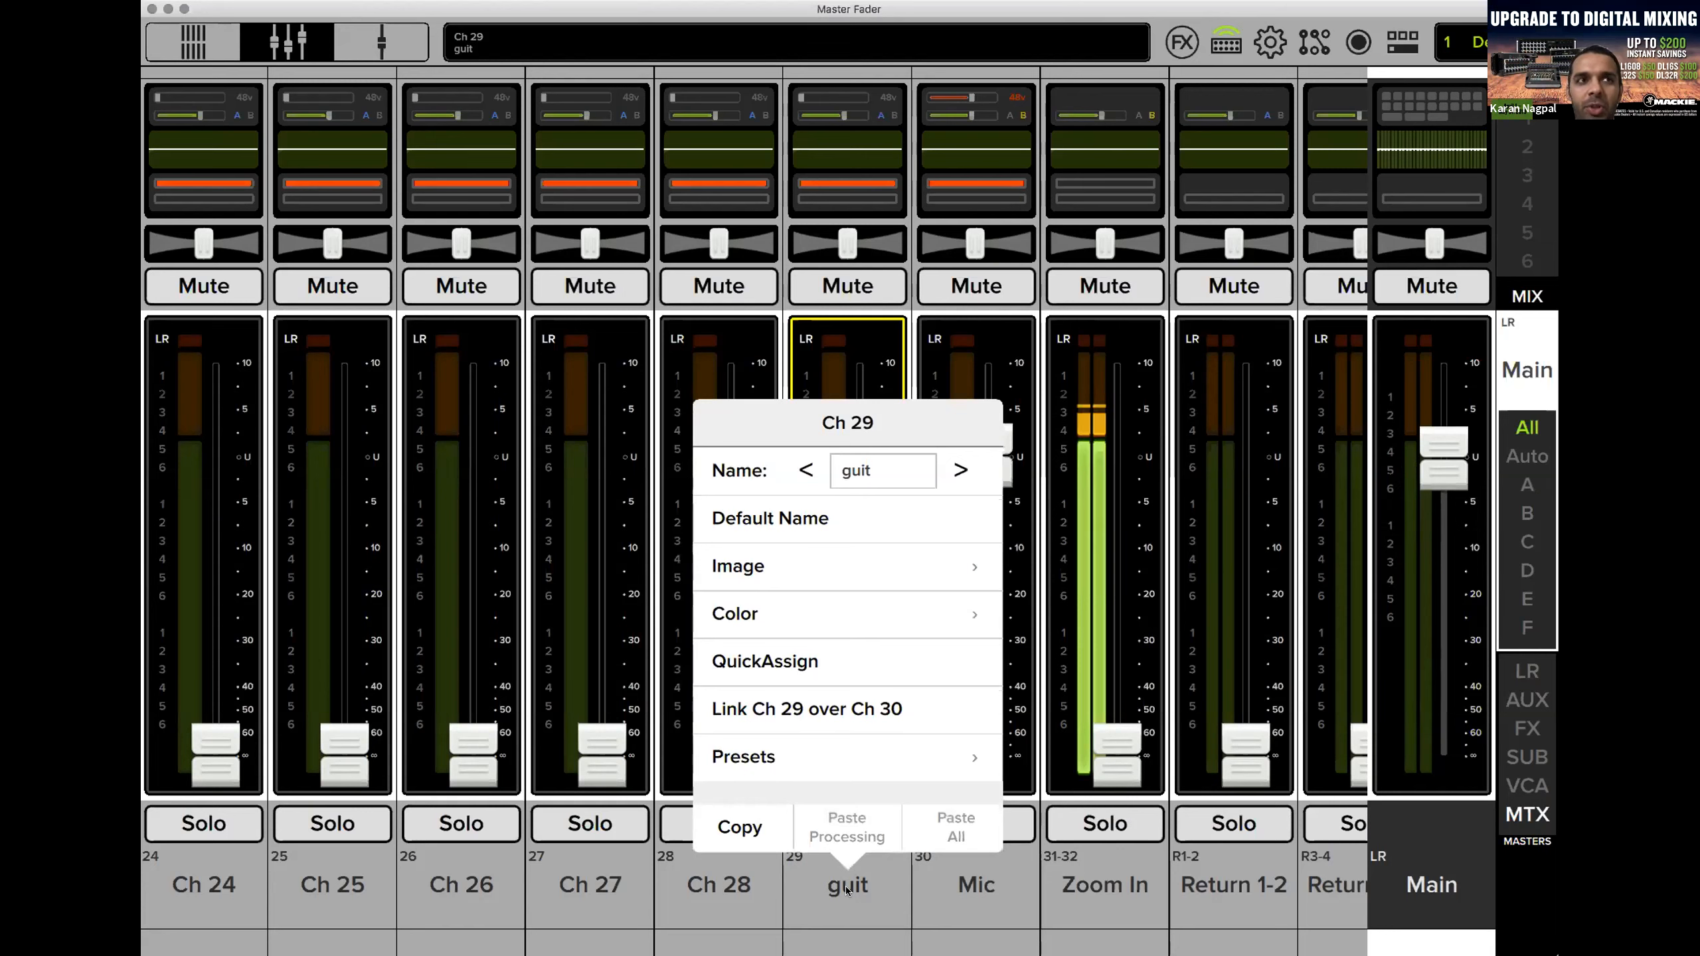
left_click(873, 564)
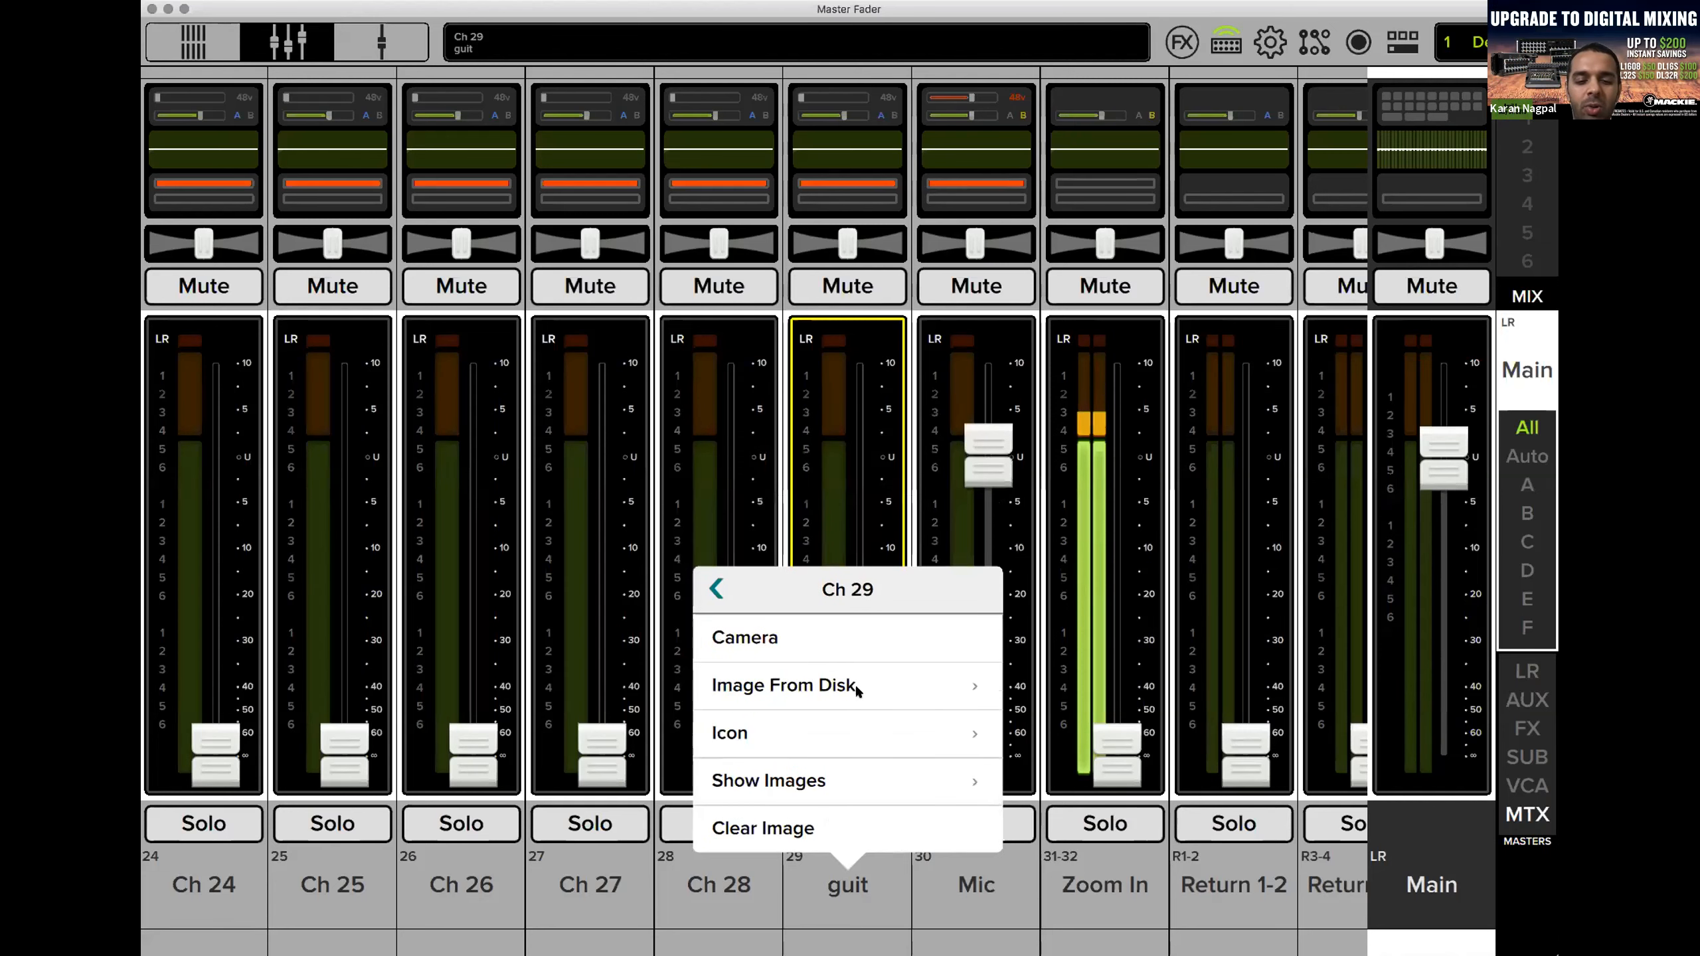
left_click(860, 886)
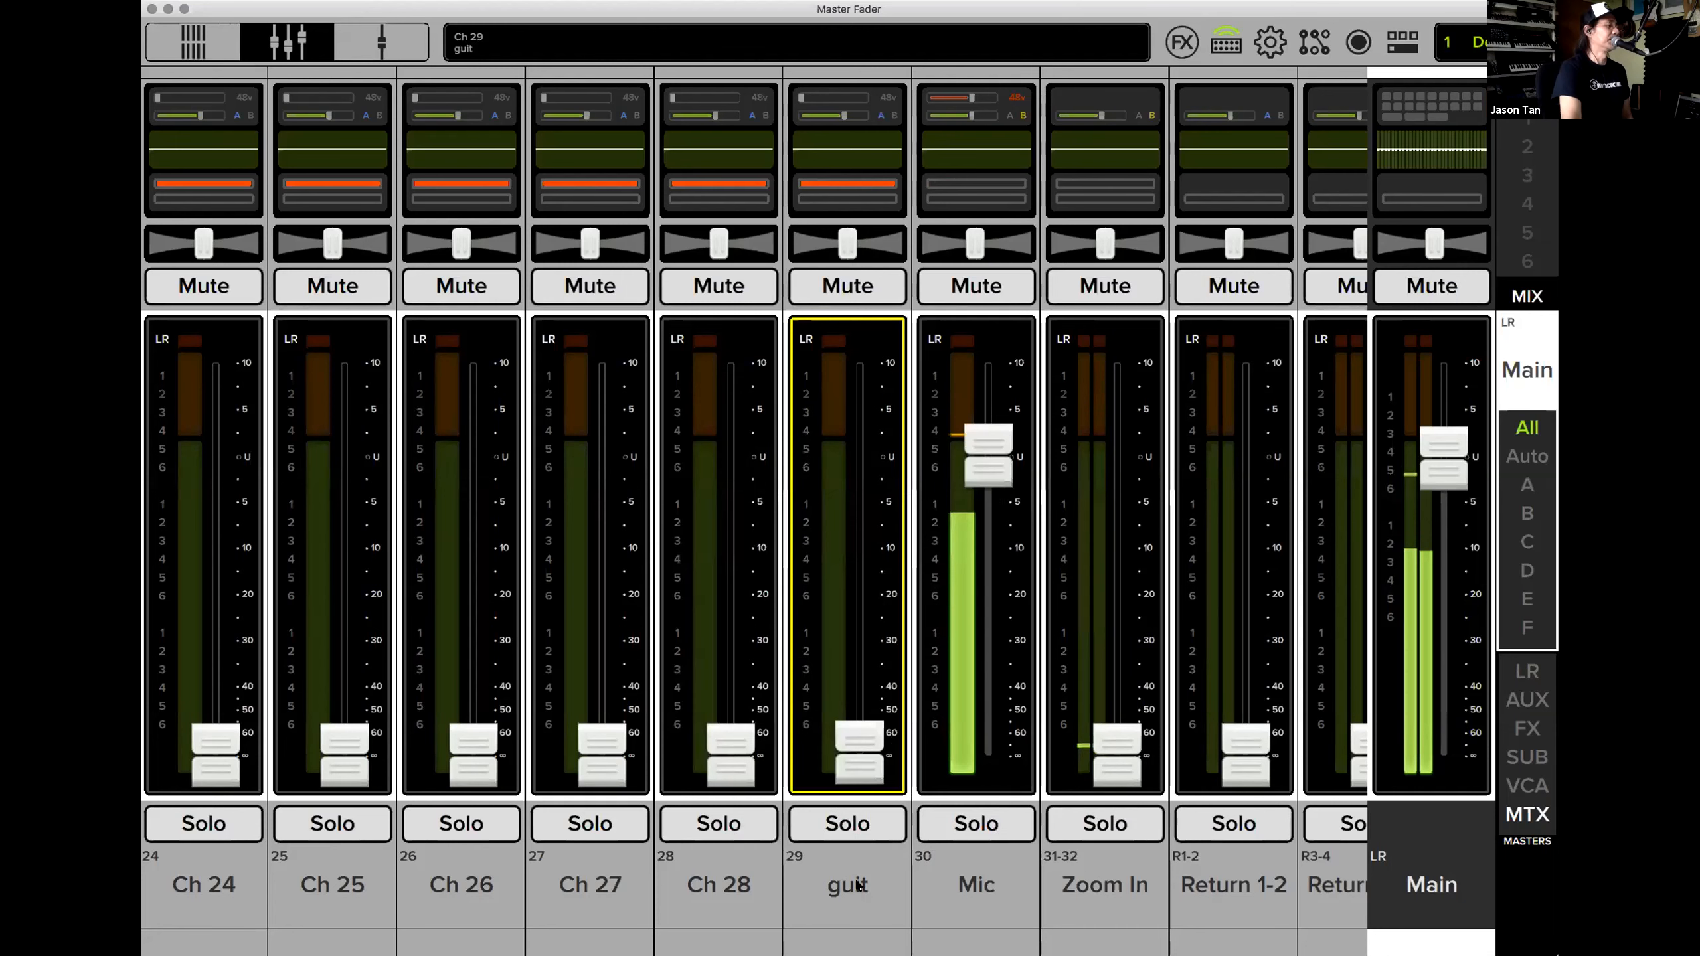
Set the color of channel 29 "guit" to the pinkish red swatch.
left_click(860, 885)
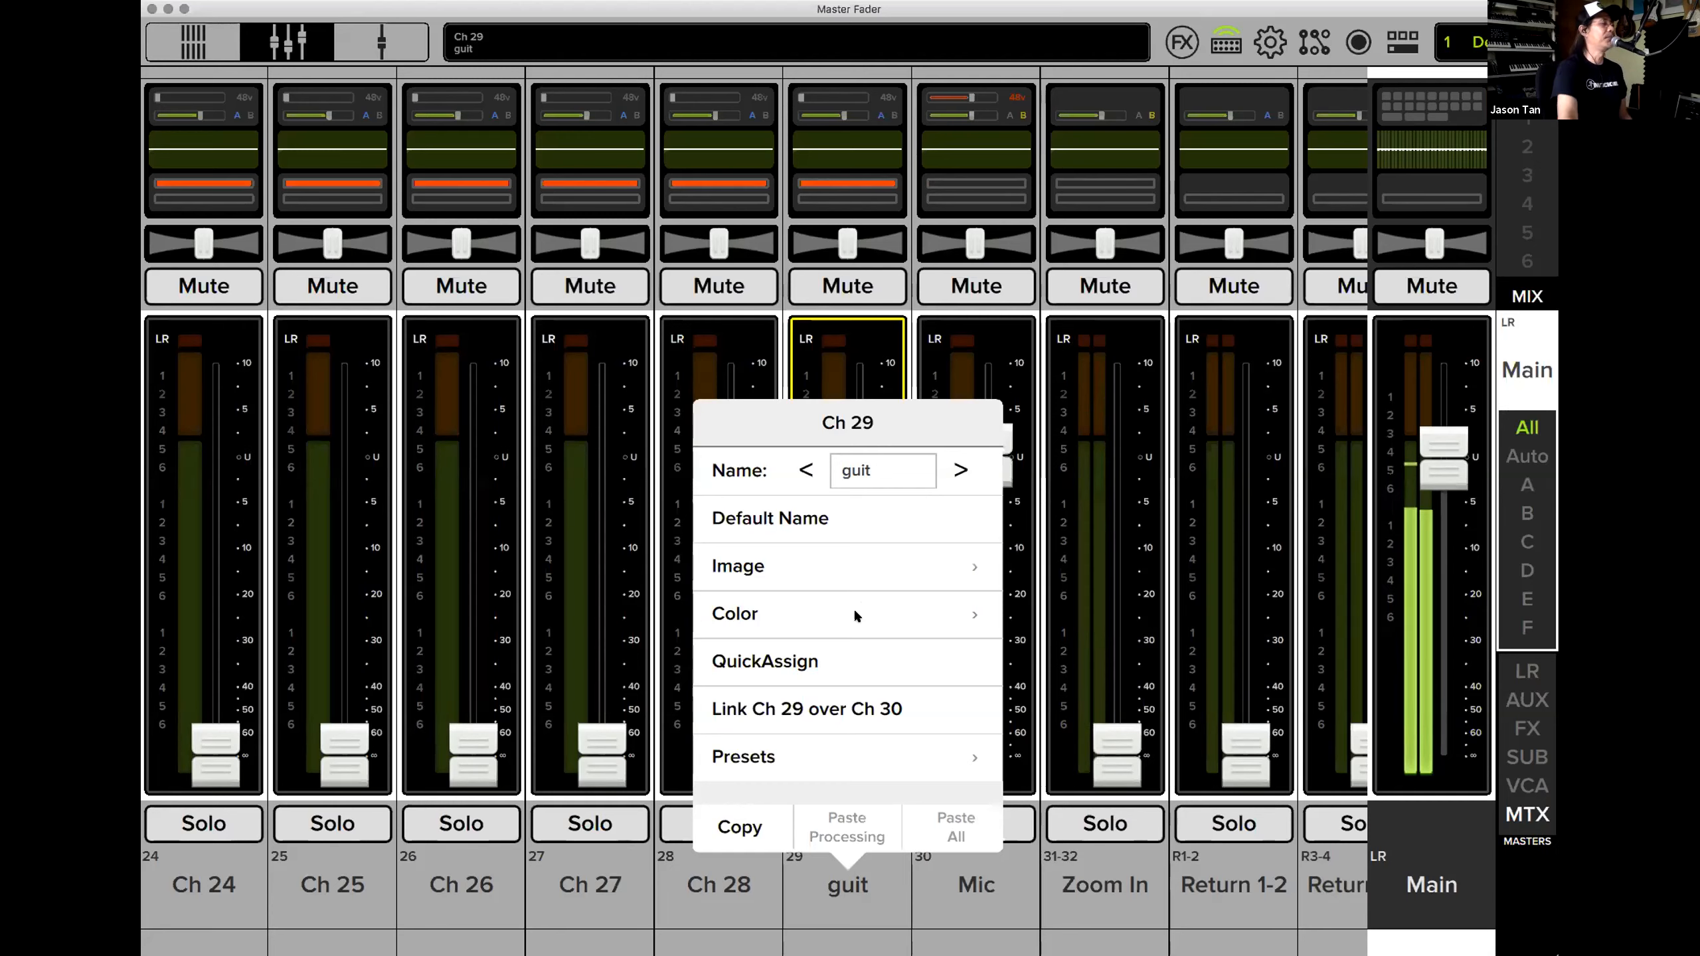
left_click(853, 609)
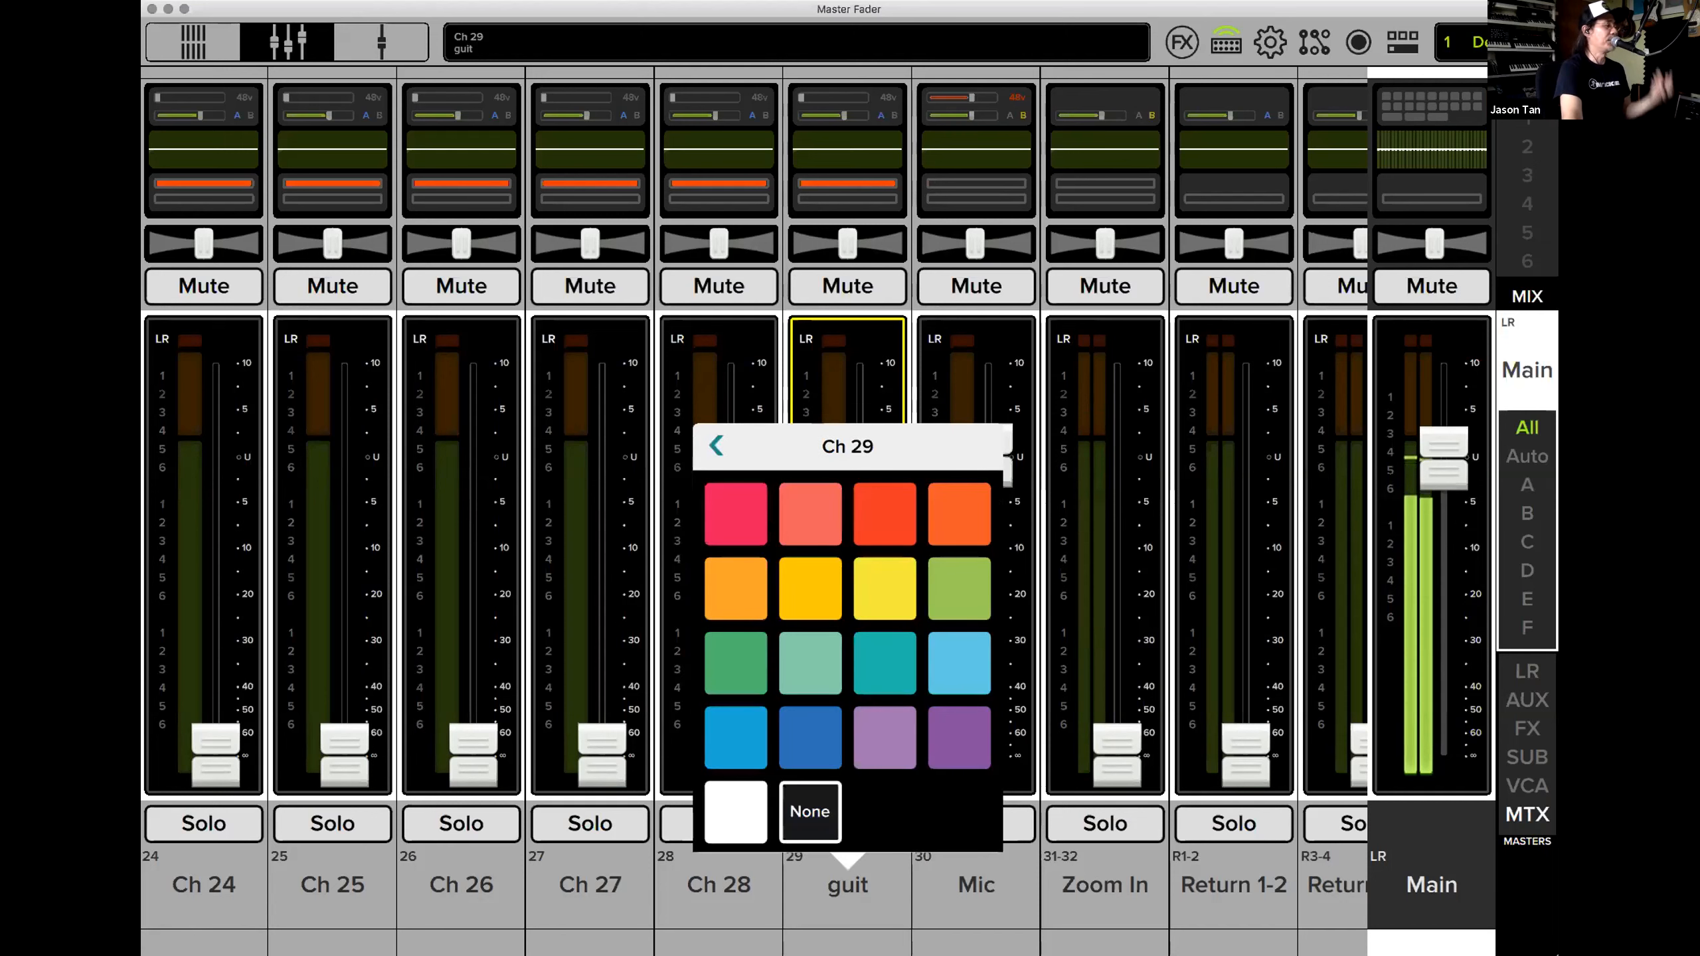
left_click(736, 513)
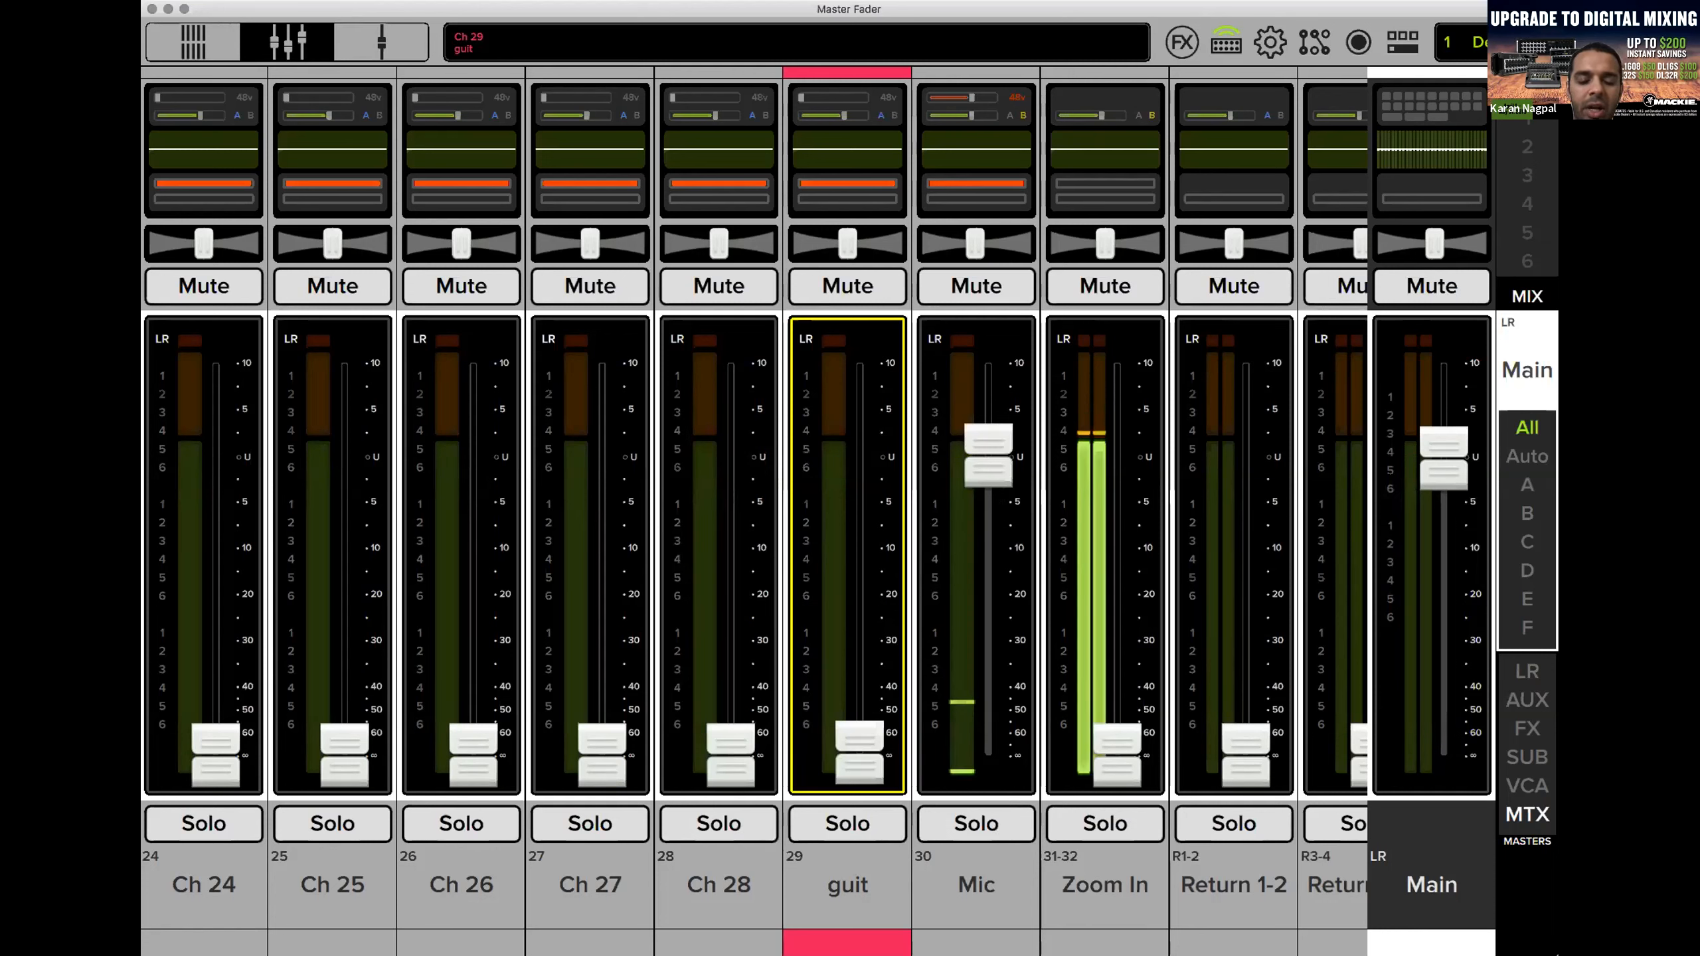
Reset the color of channel 29 "guit" to None.
left_click(856, 923)
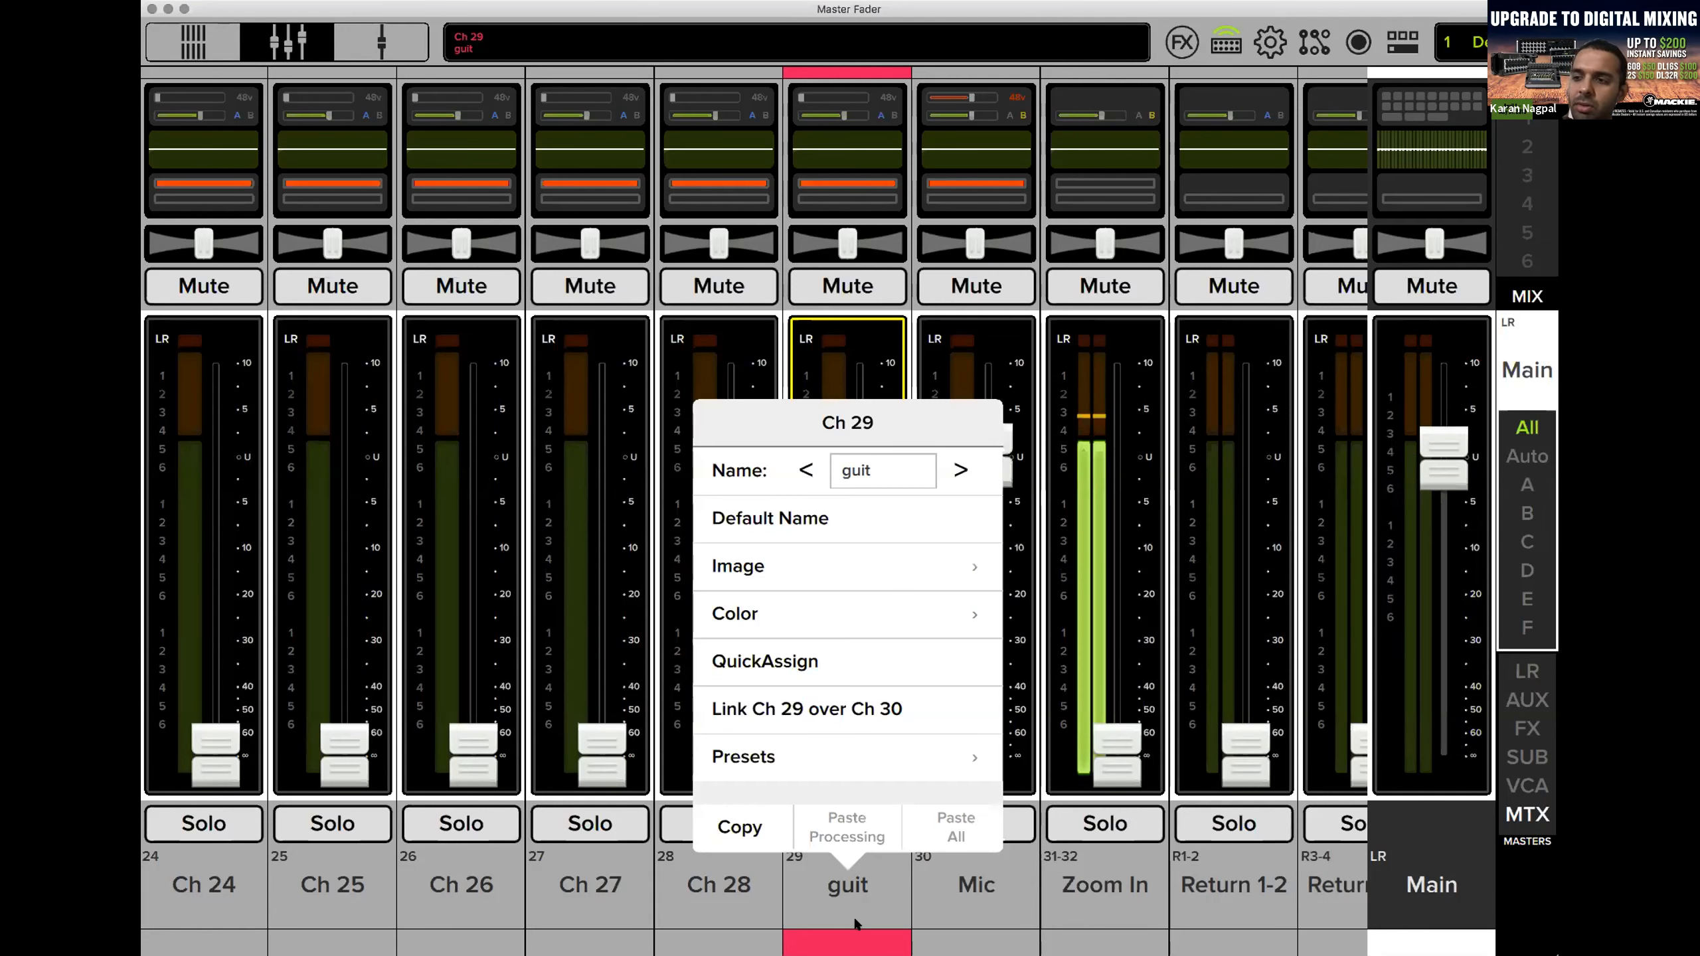
left_click(807, 602)
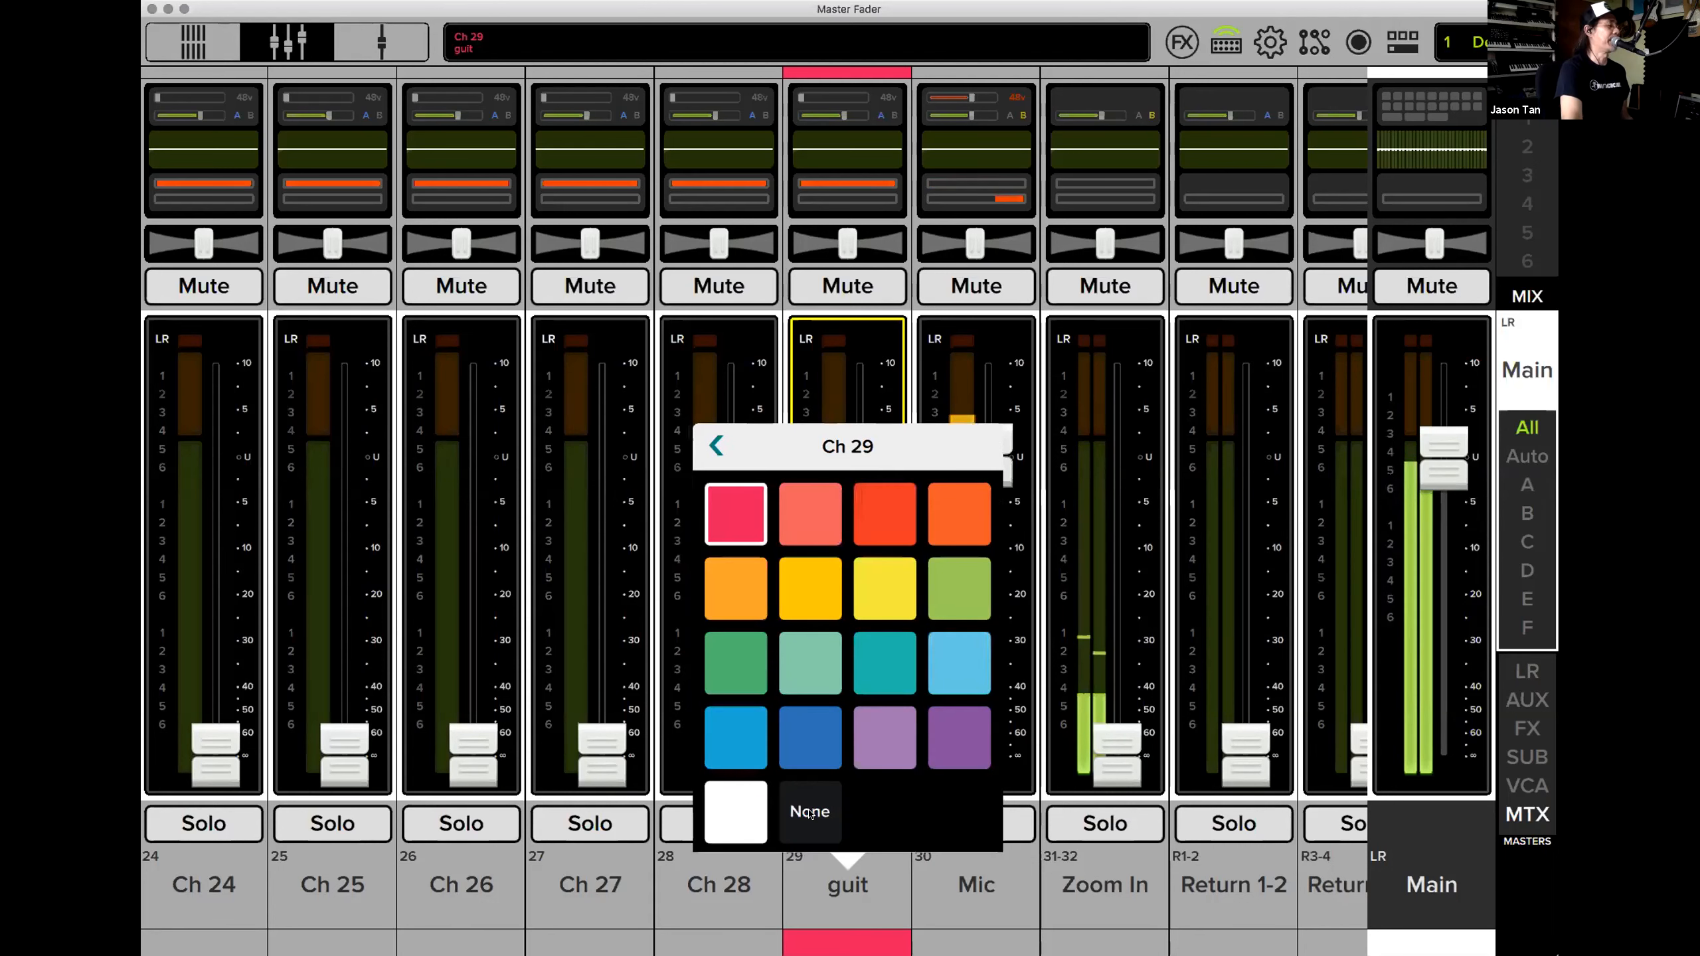
left_click(810, 813)
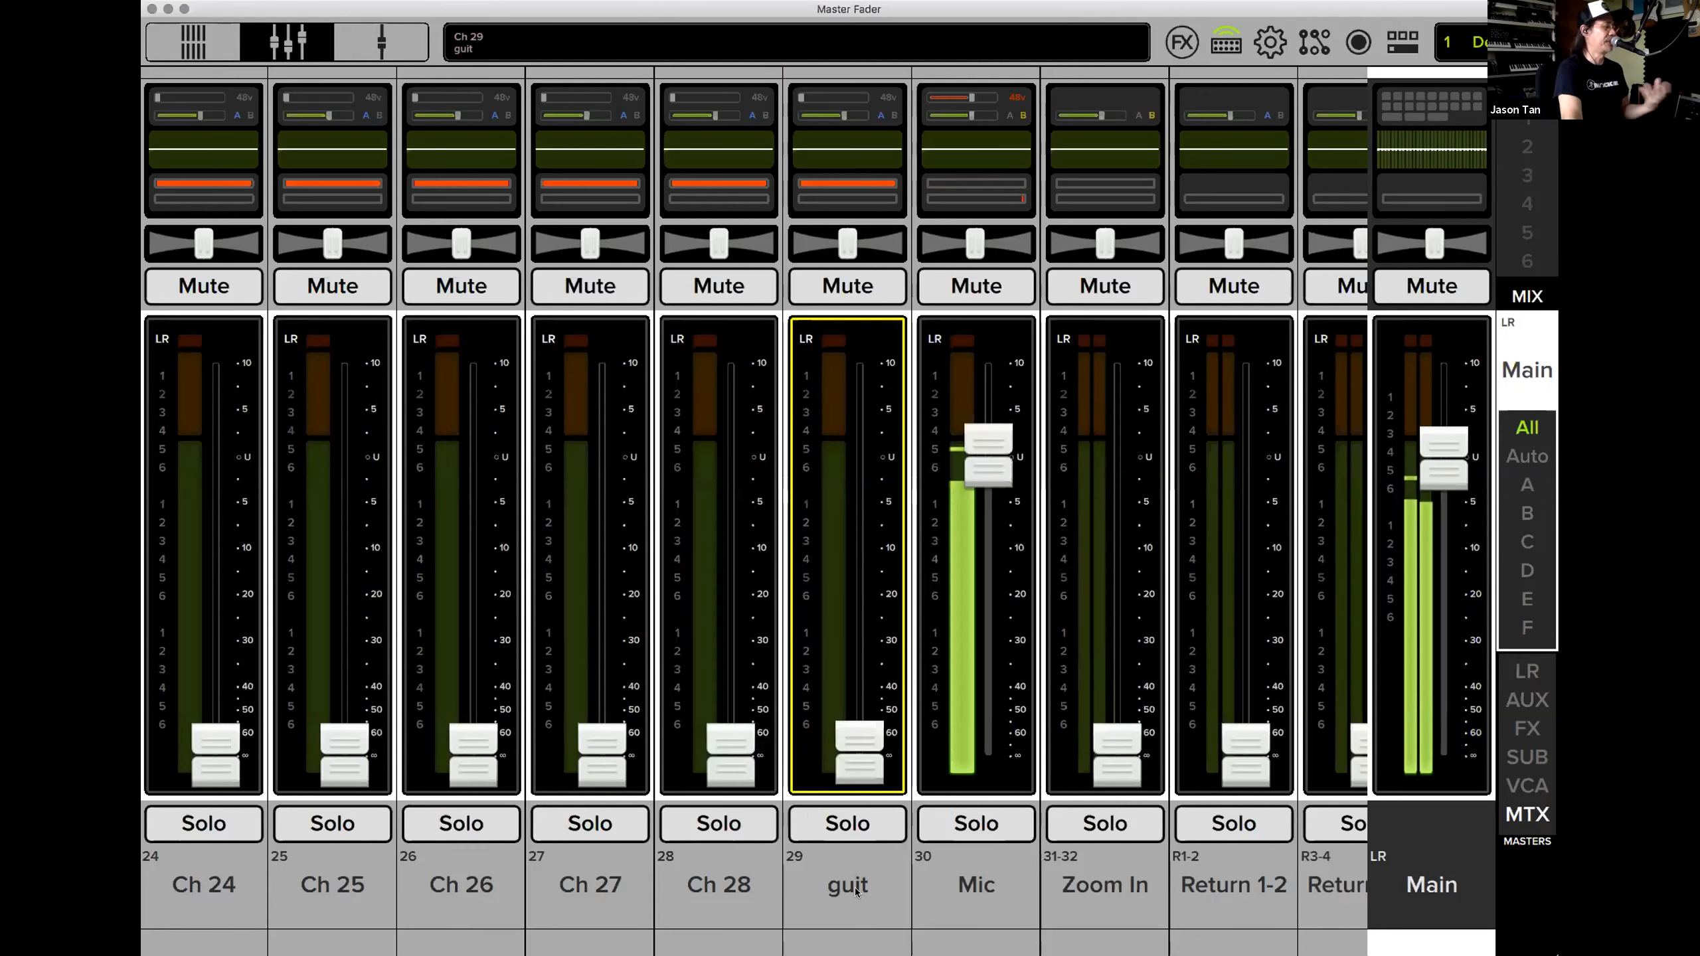
left_click(853, 888)
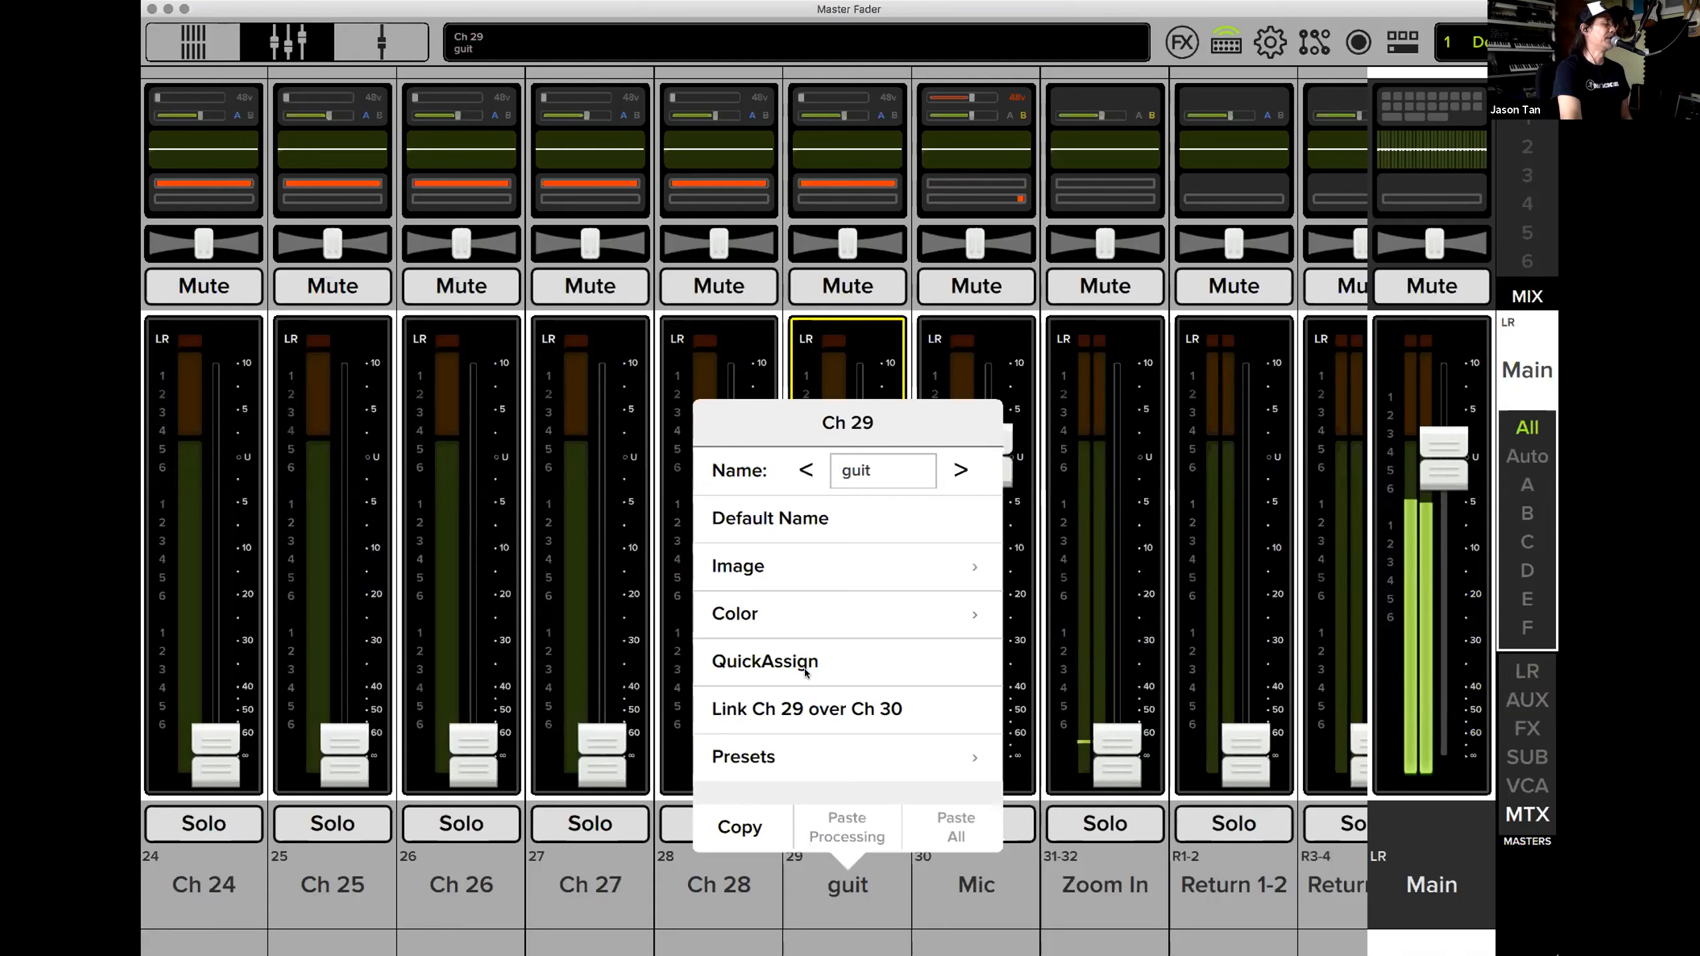
left_click(856, 894)
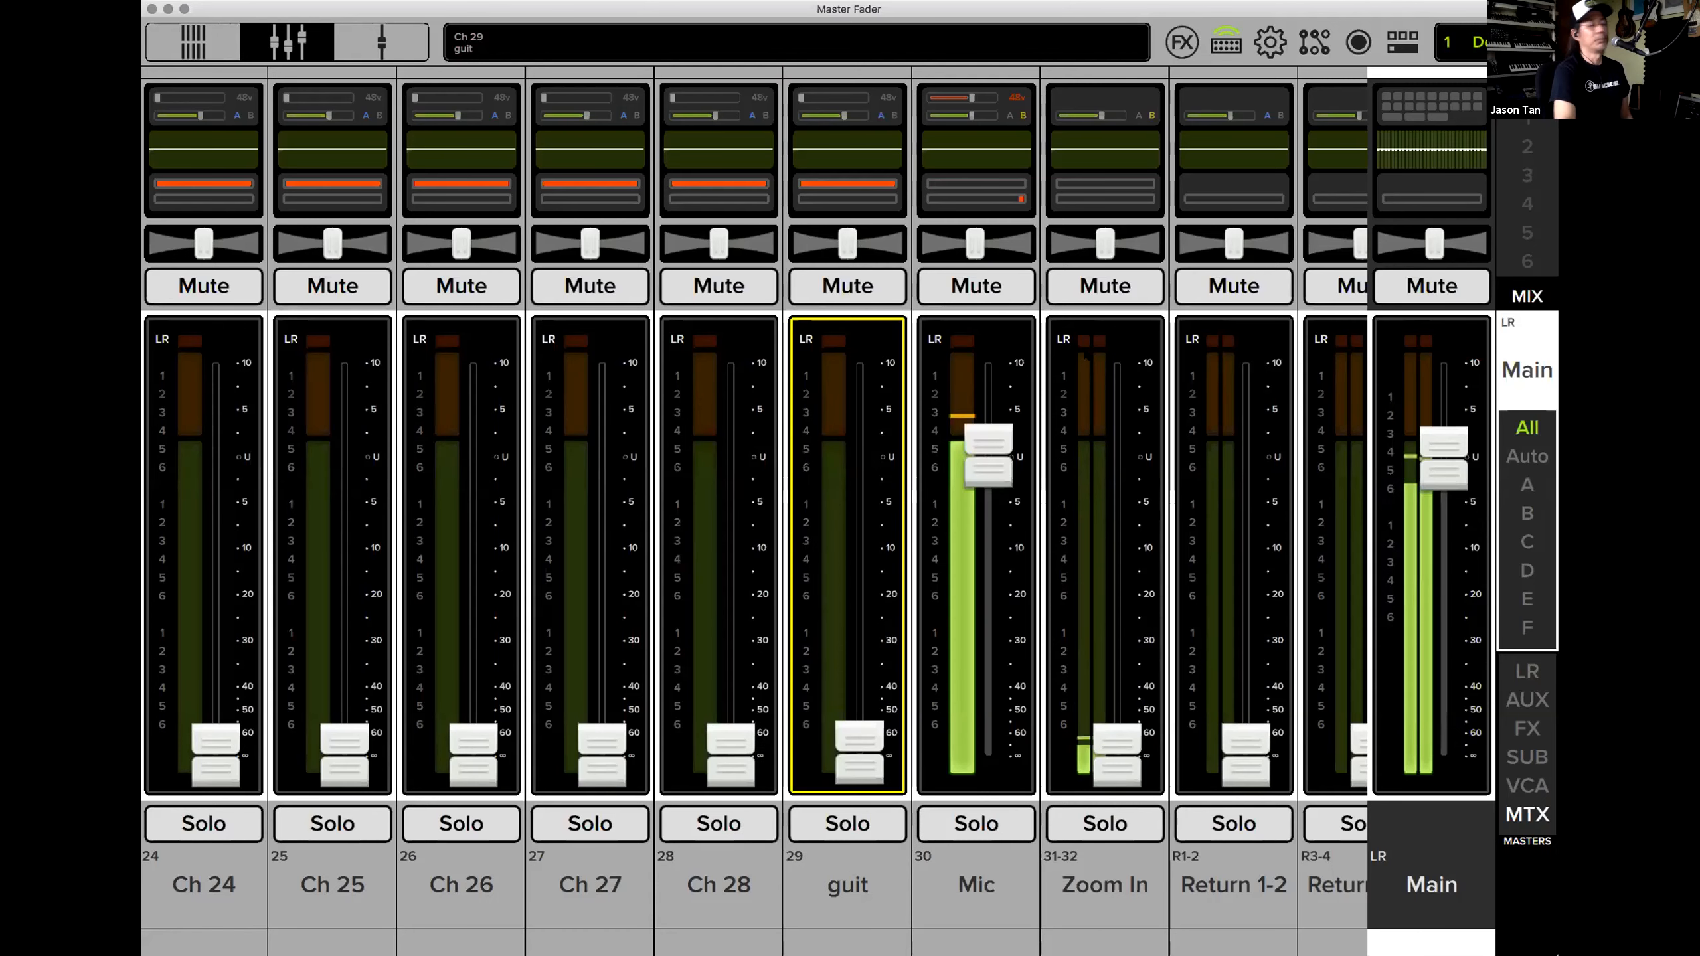
Open QuickAssign from channel 1 and assign the preset name Kick to that channel.
scroll(755, 510, "left", 15)
scroll(1089, 354, "left", 15)
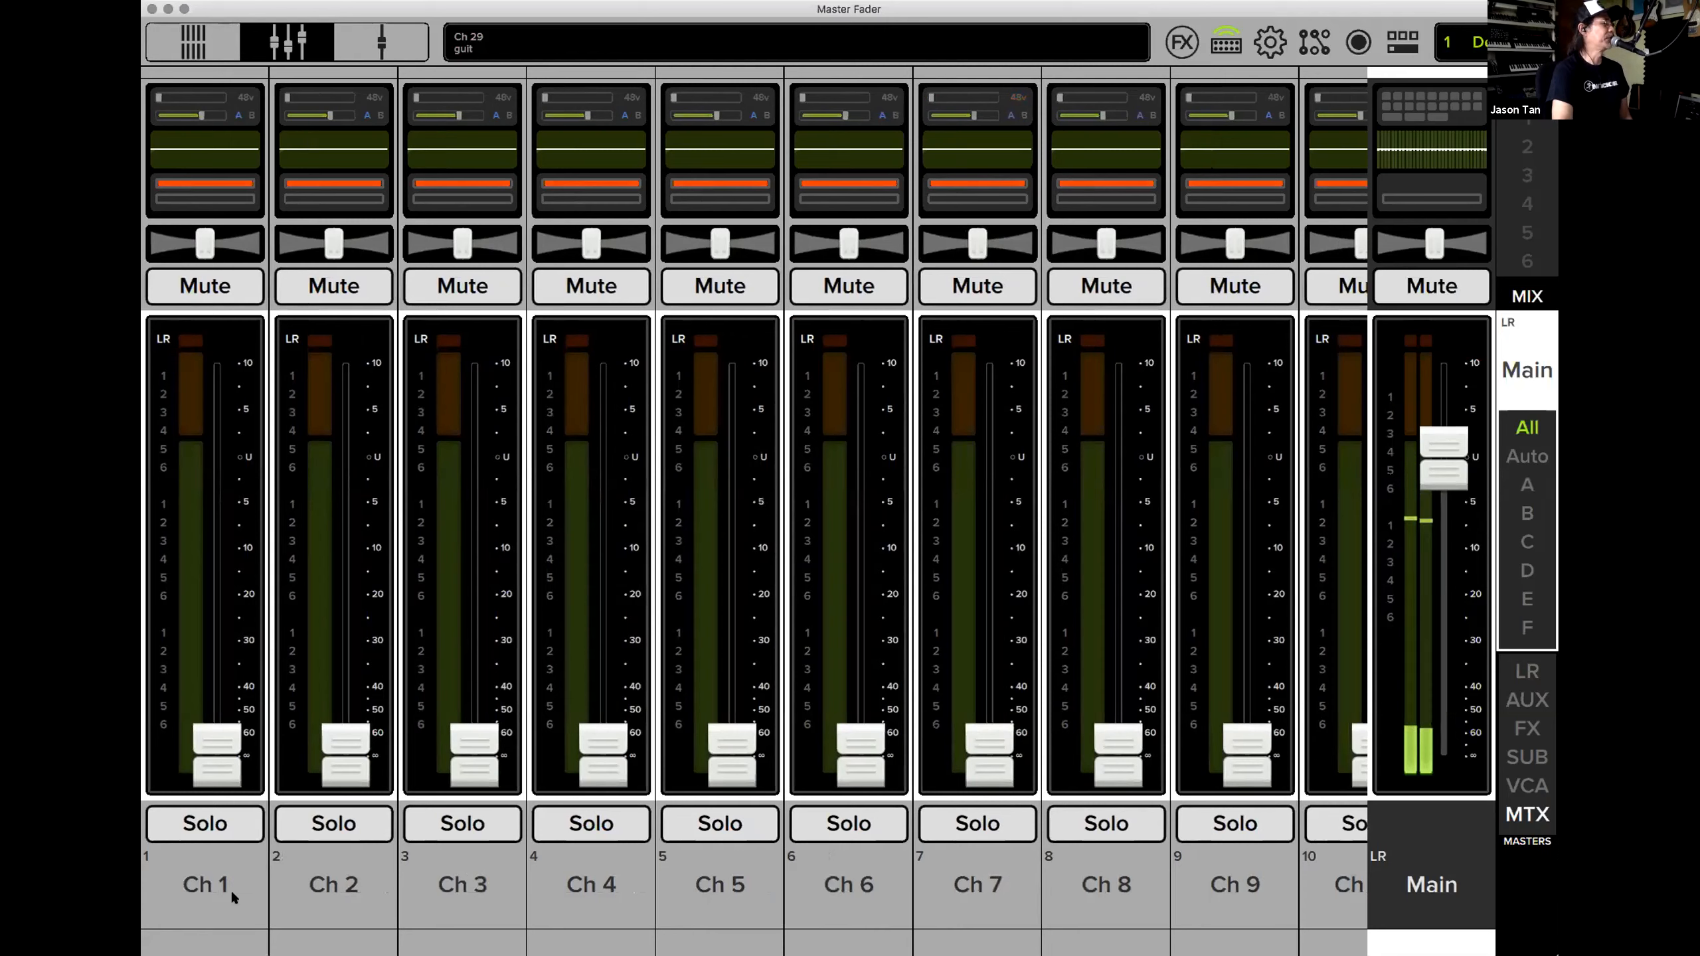
left_click(204, 884)
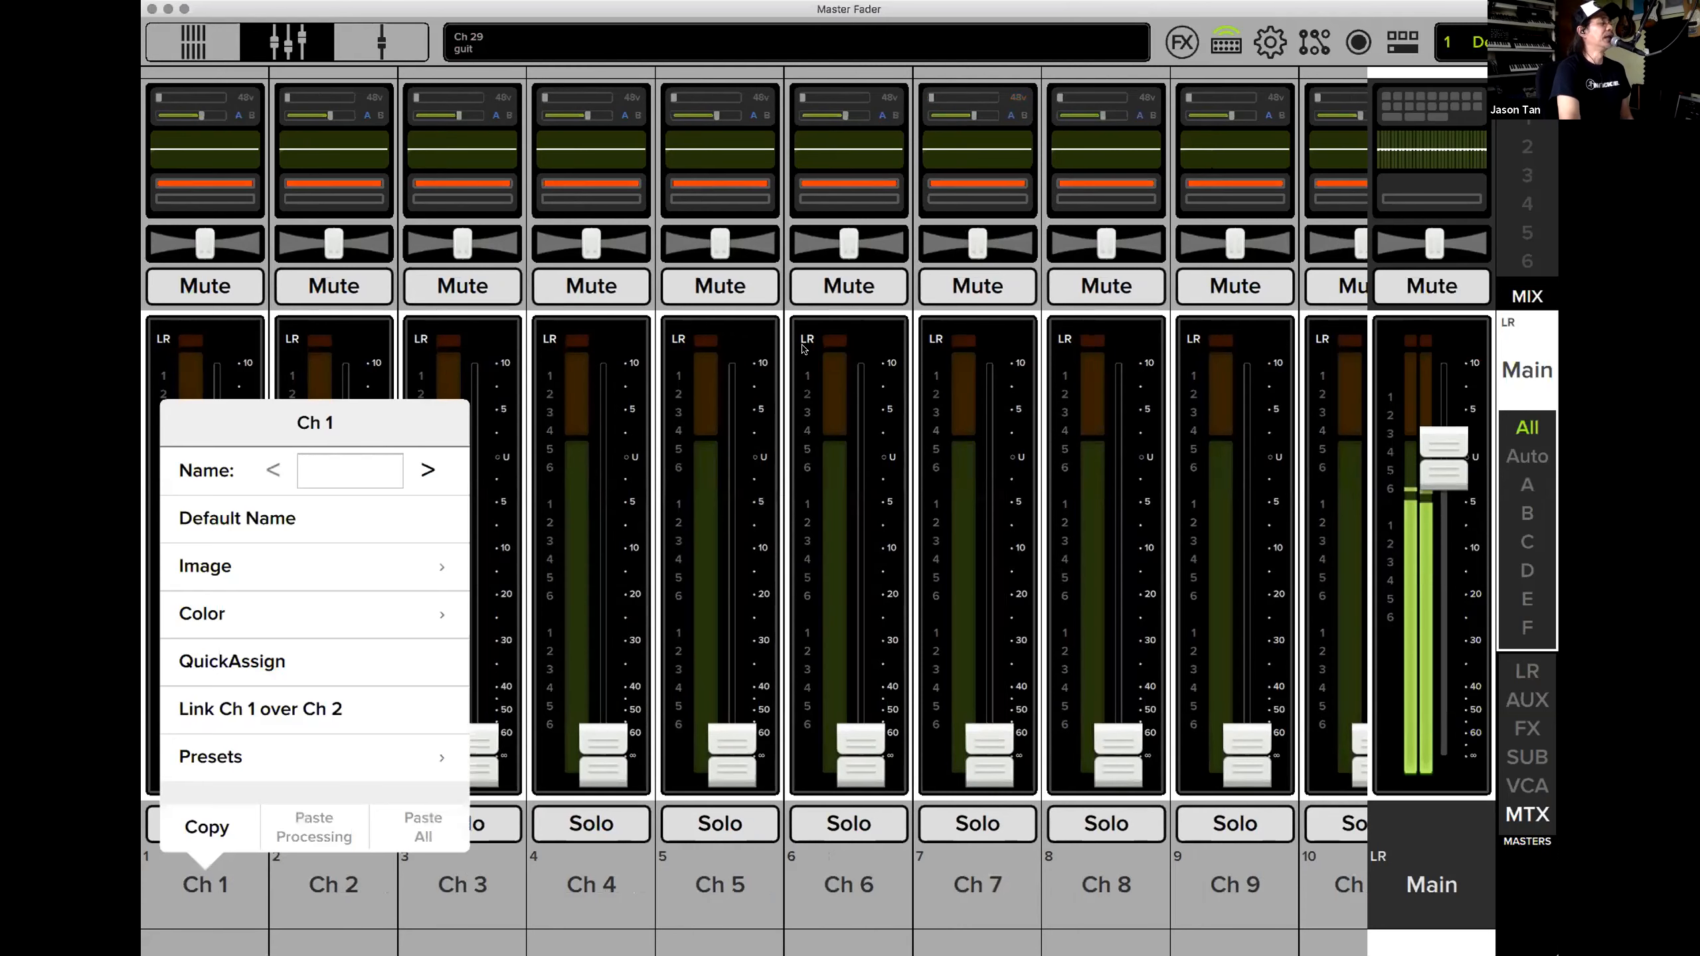
left_click(232, 661)
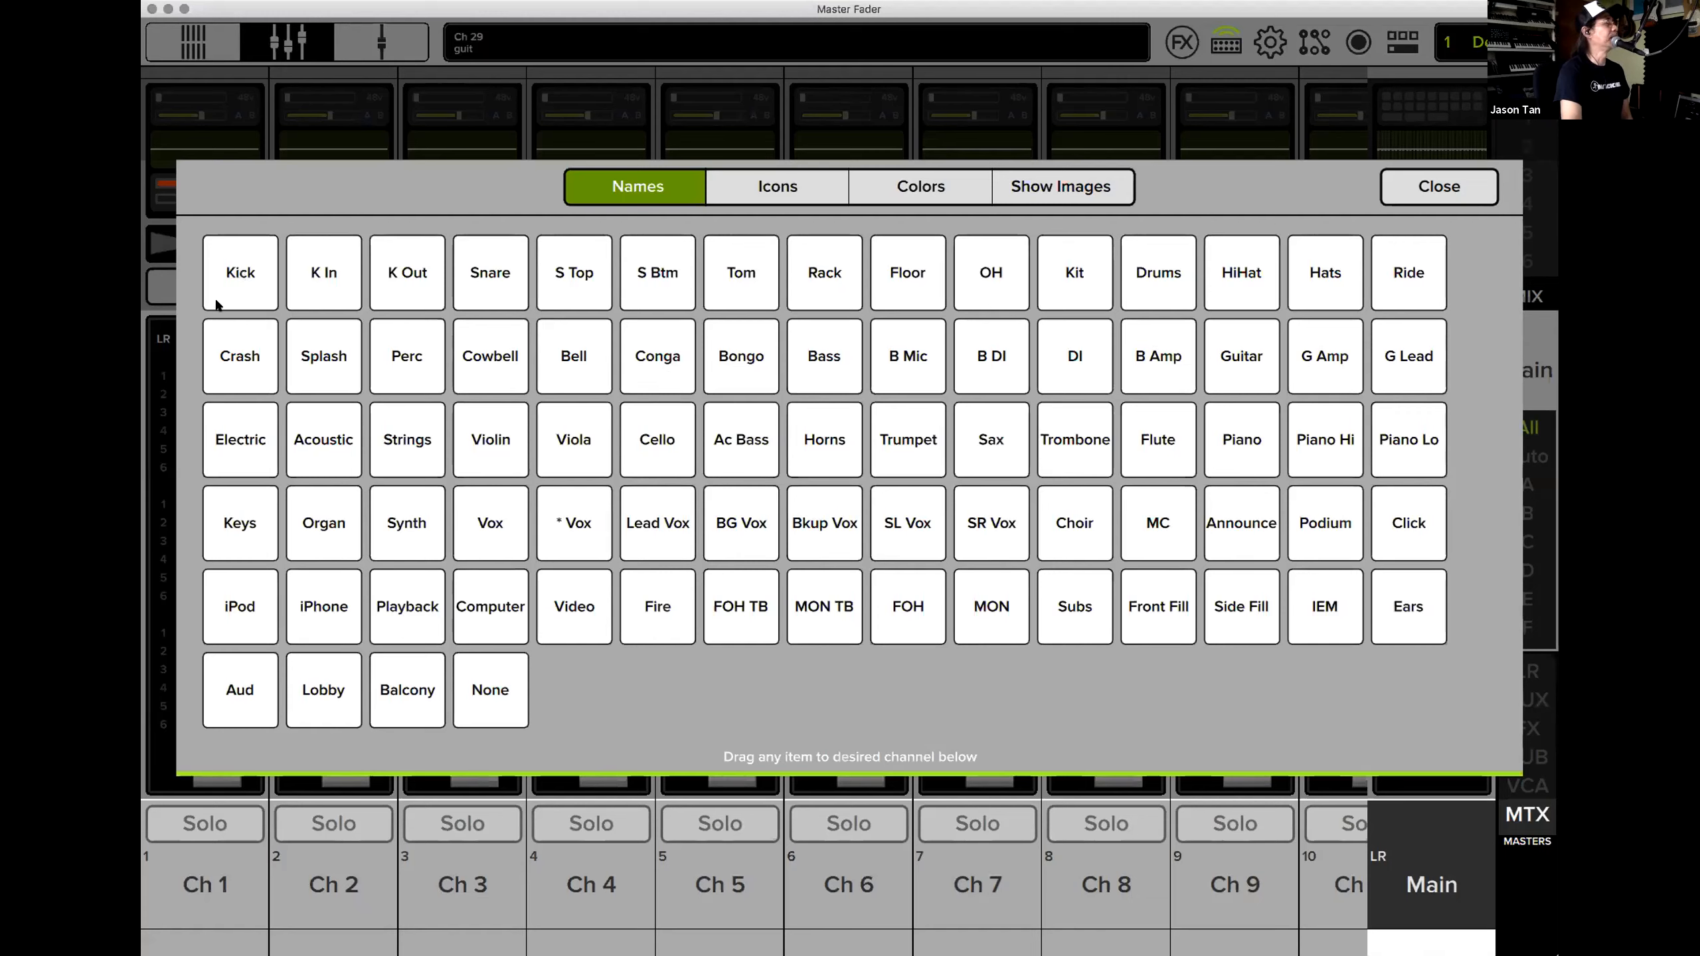
left_click_drag(217, 302, 234, 899)
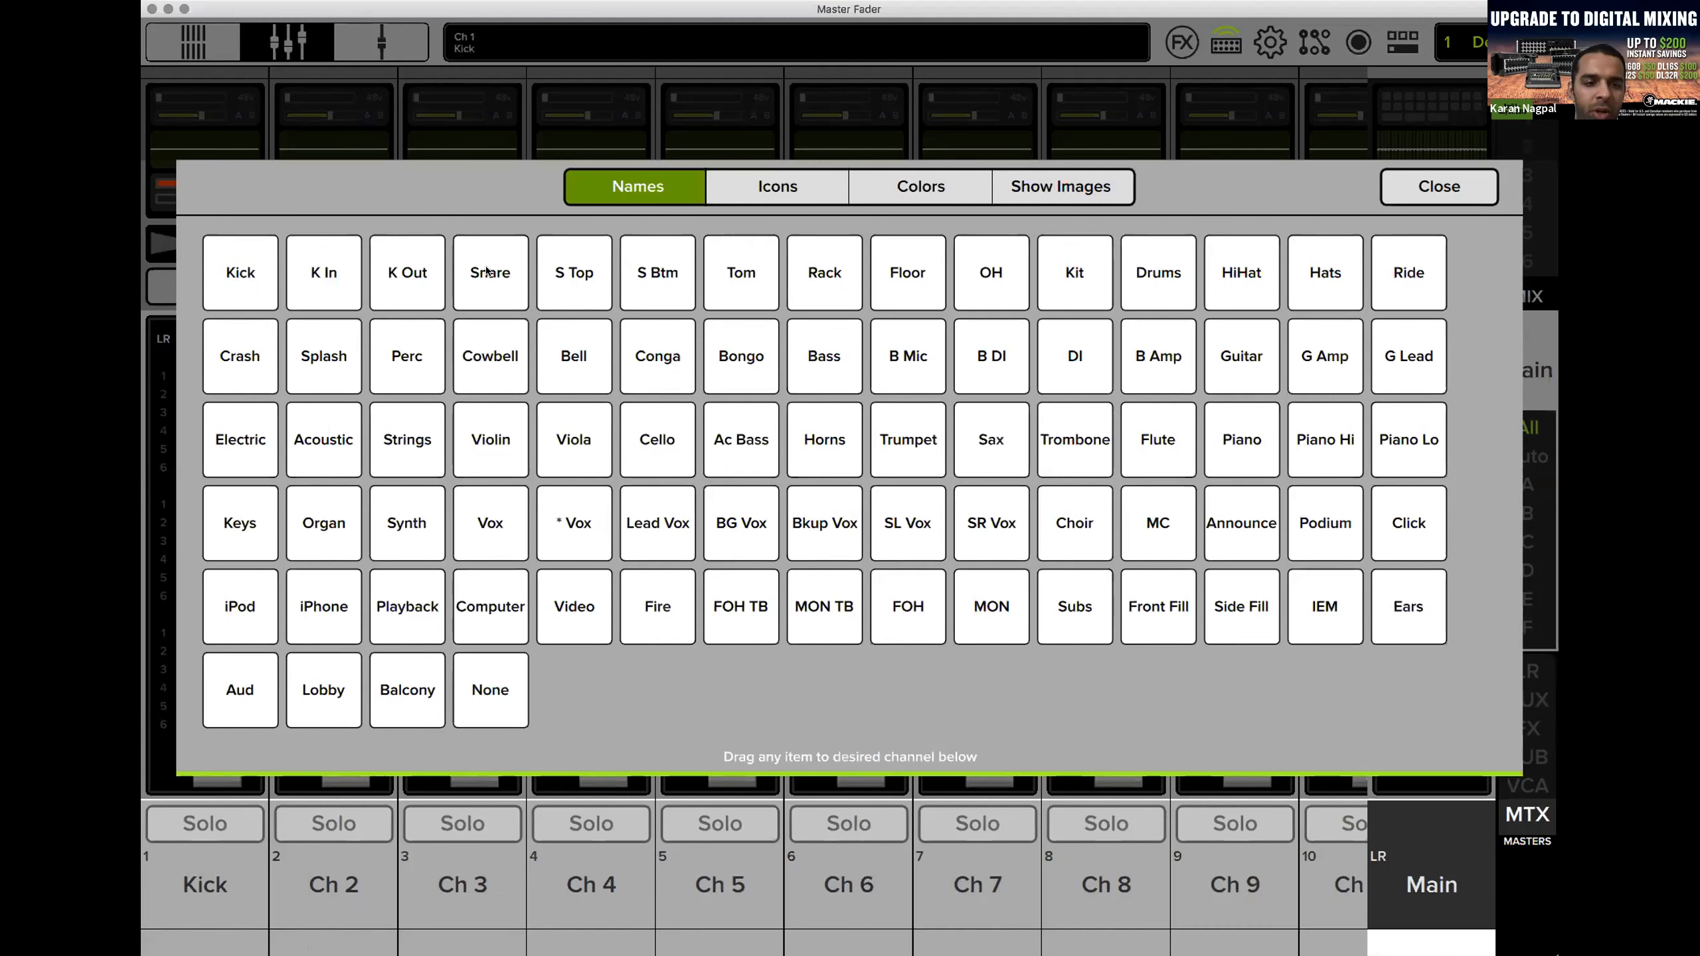
Assign the QuickAssign preset names Snare to channel 2 and OH to channel 3.
left_click_drag(489, 267, 338, 888)
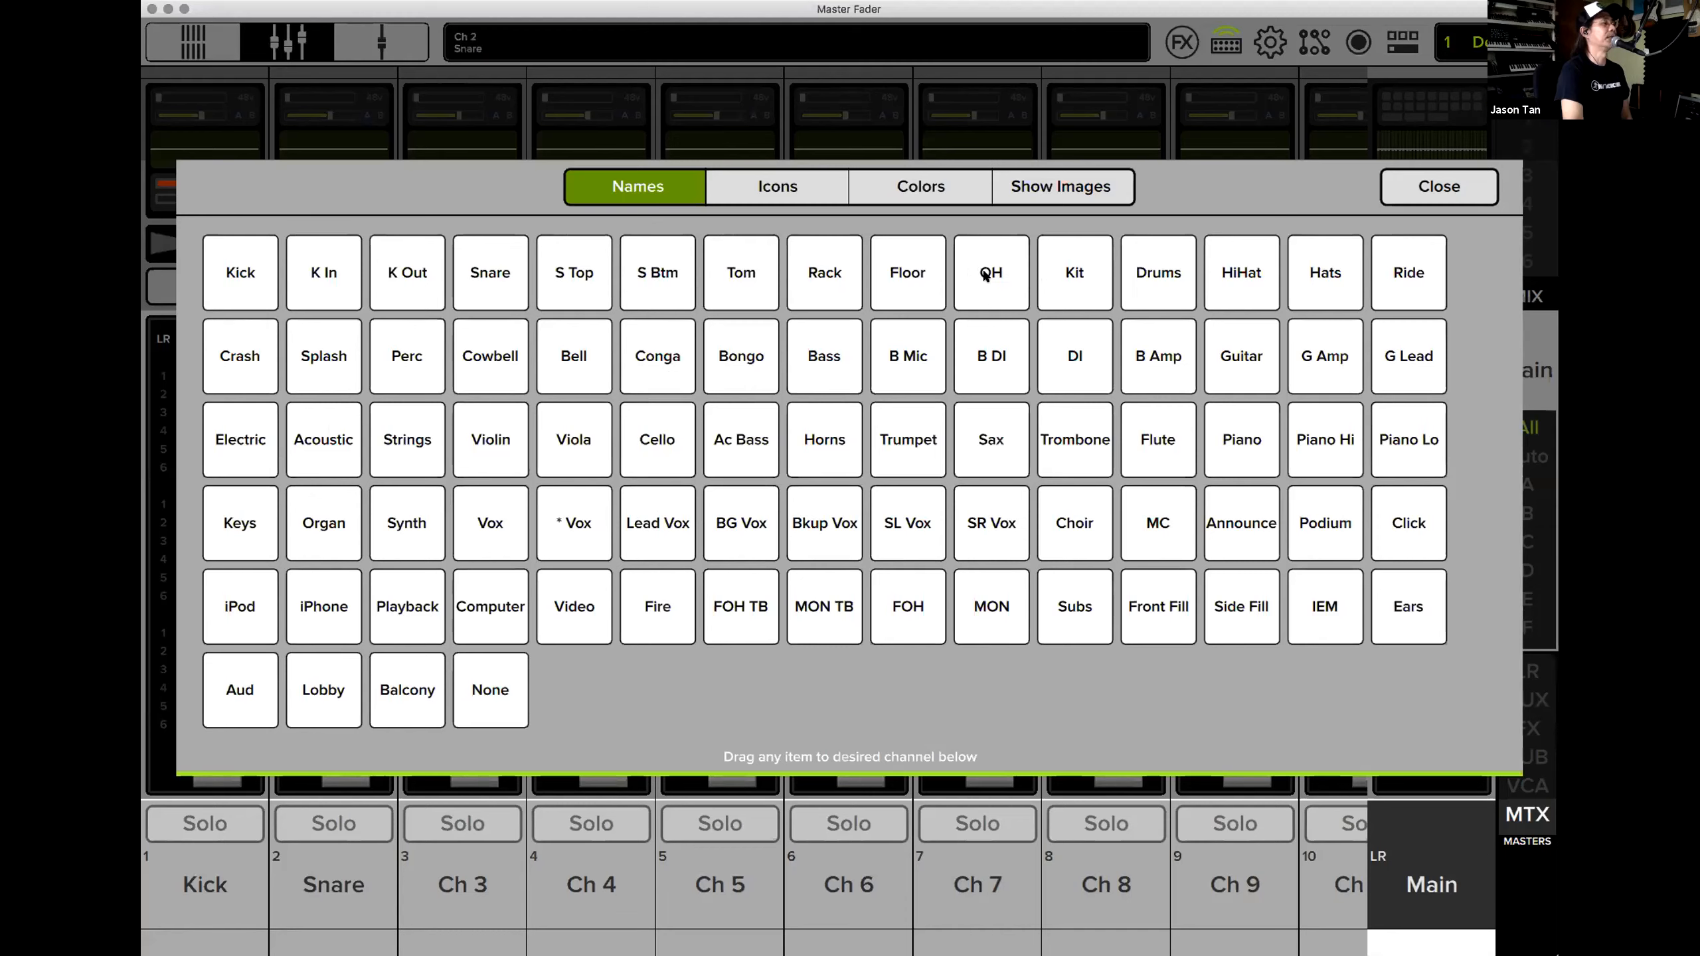
left_click_drag(984, 276, 687, 850)
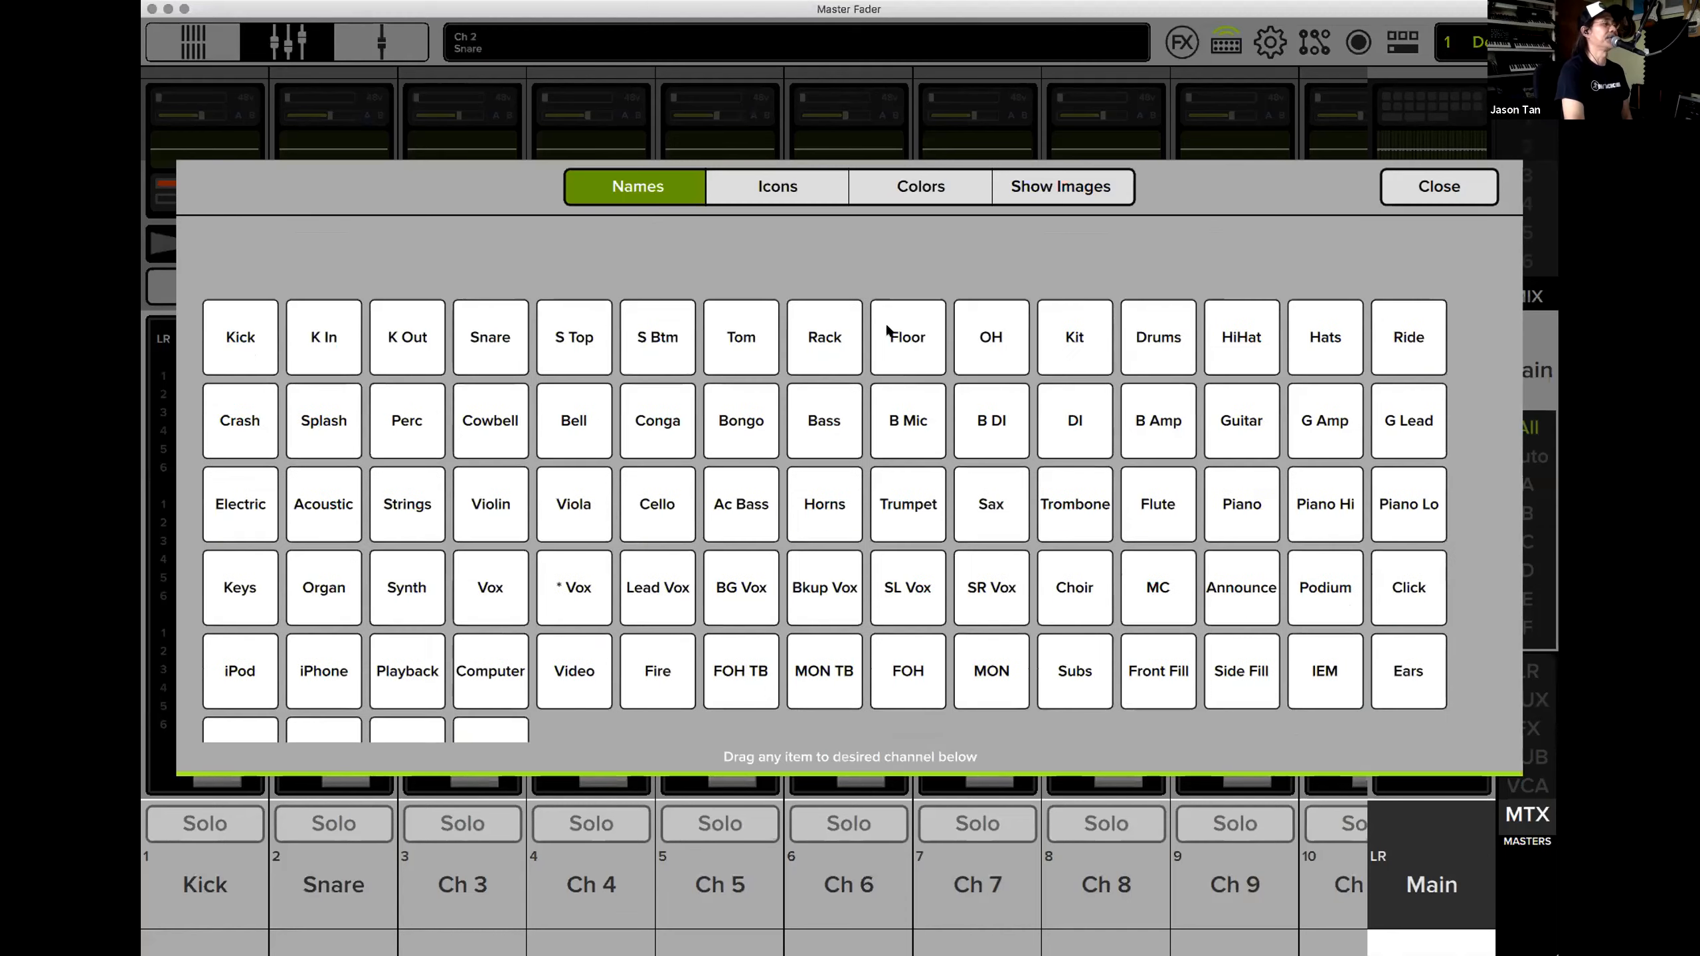
left_click_drag(982, 281, 1172, 429)
left_click_drag(988, 276, 455, 897)
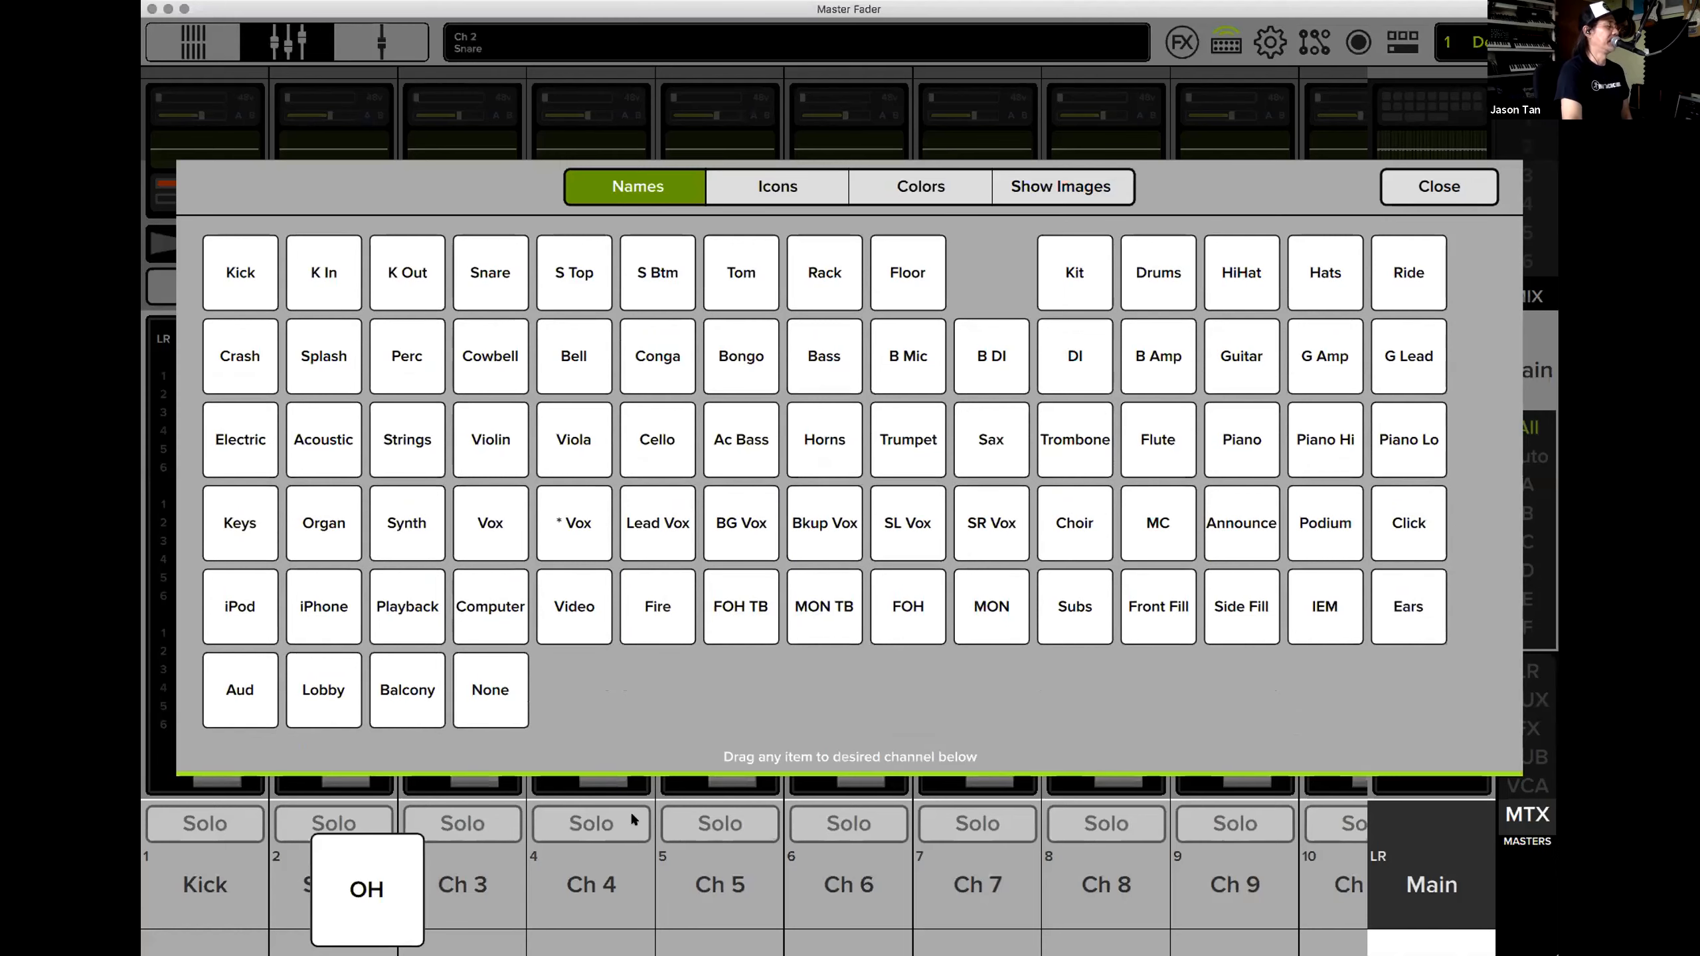
Assign the QuickAssign kick drum icon to channel 1, the snare drum icon to channel 2 and the two-cymbal icon to channel 3.
left_click(792, 192)
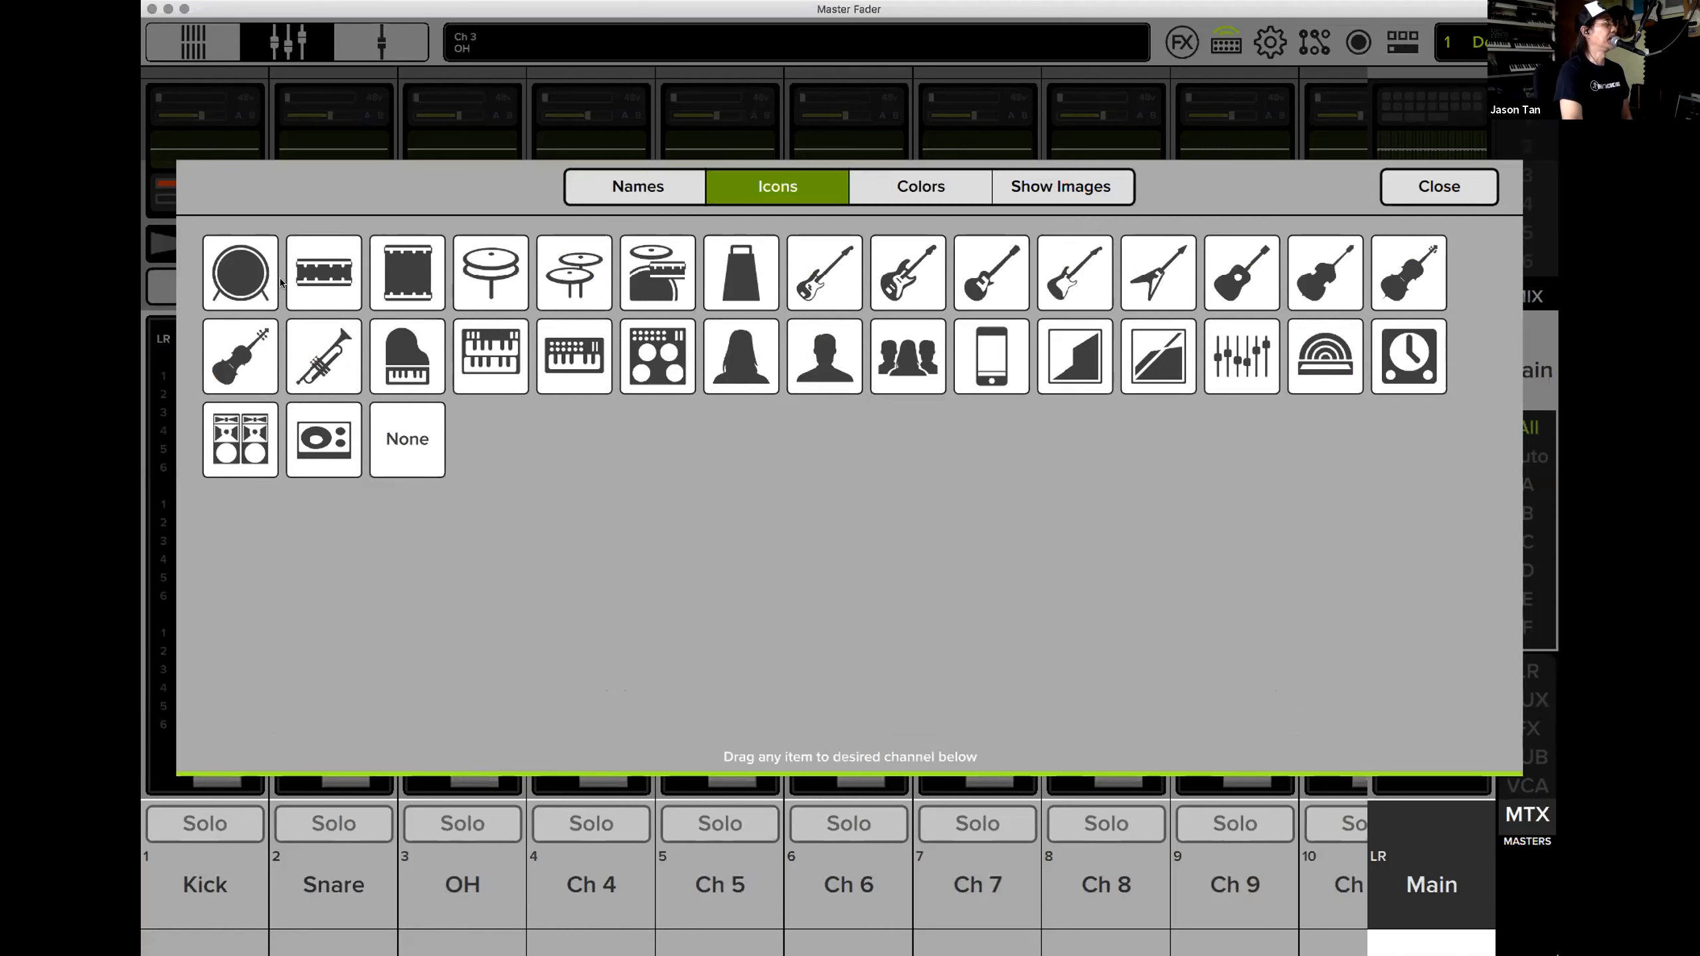
left_click_drag(240, 268, 261, 785)
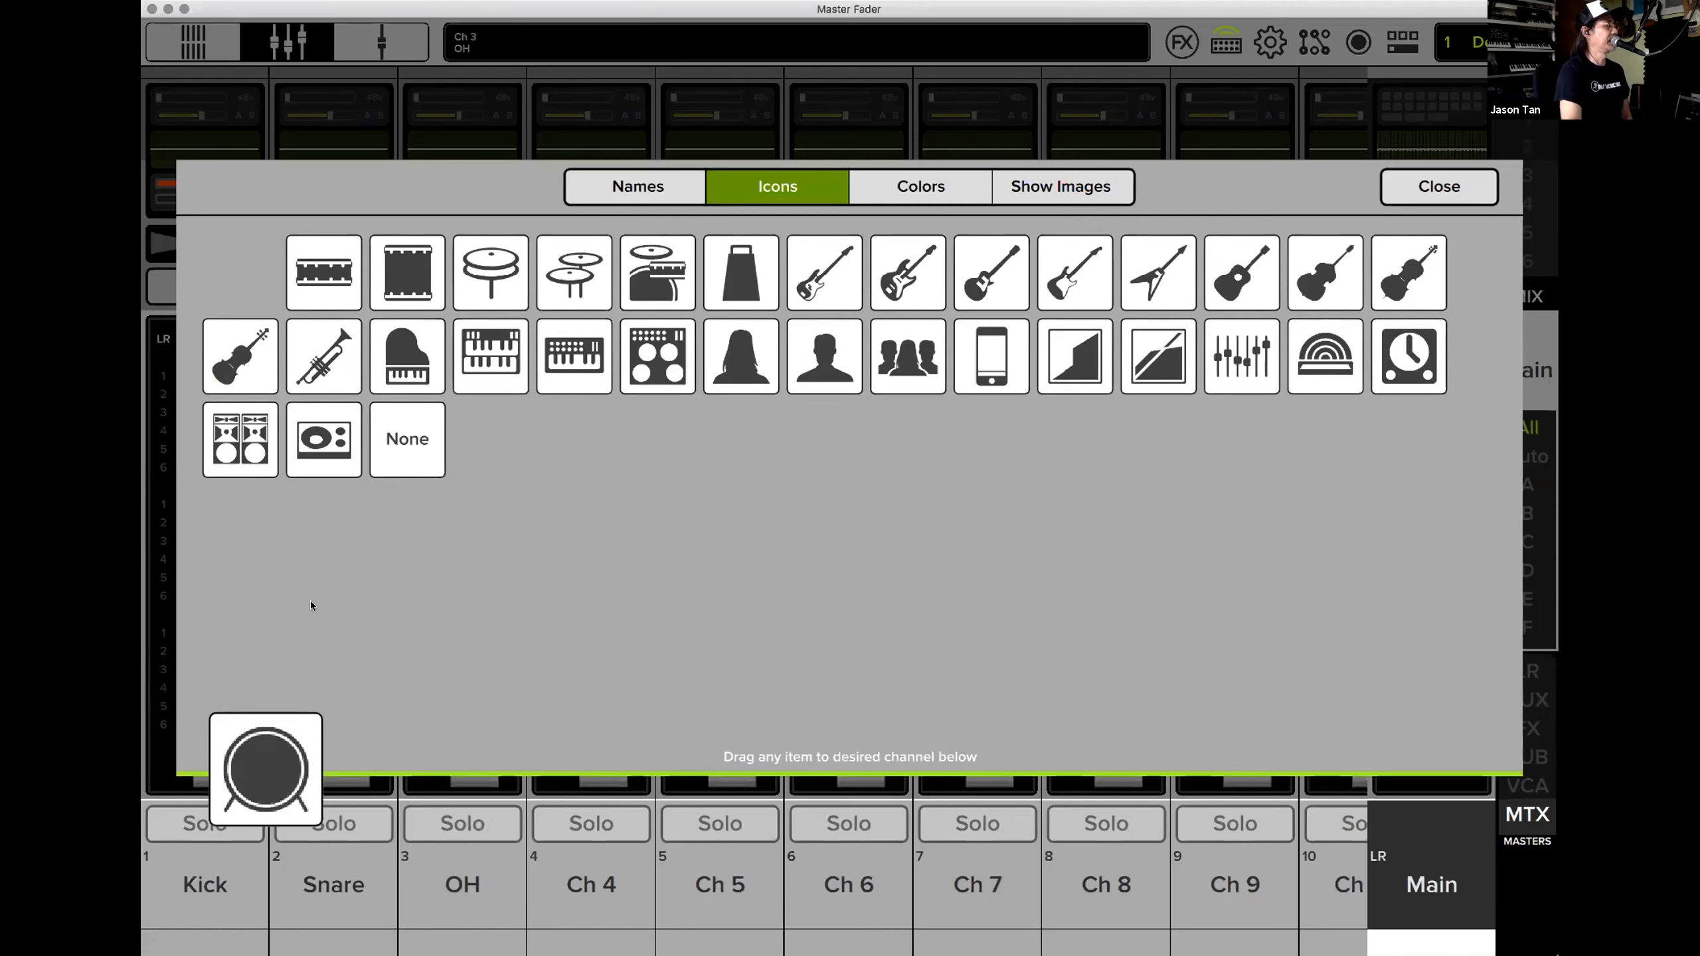
left_click_drag(324, 275, 361, 871)
left_click_drag(574, 273, 495, 855)
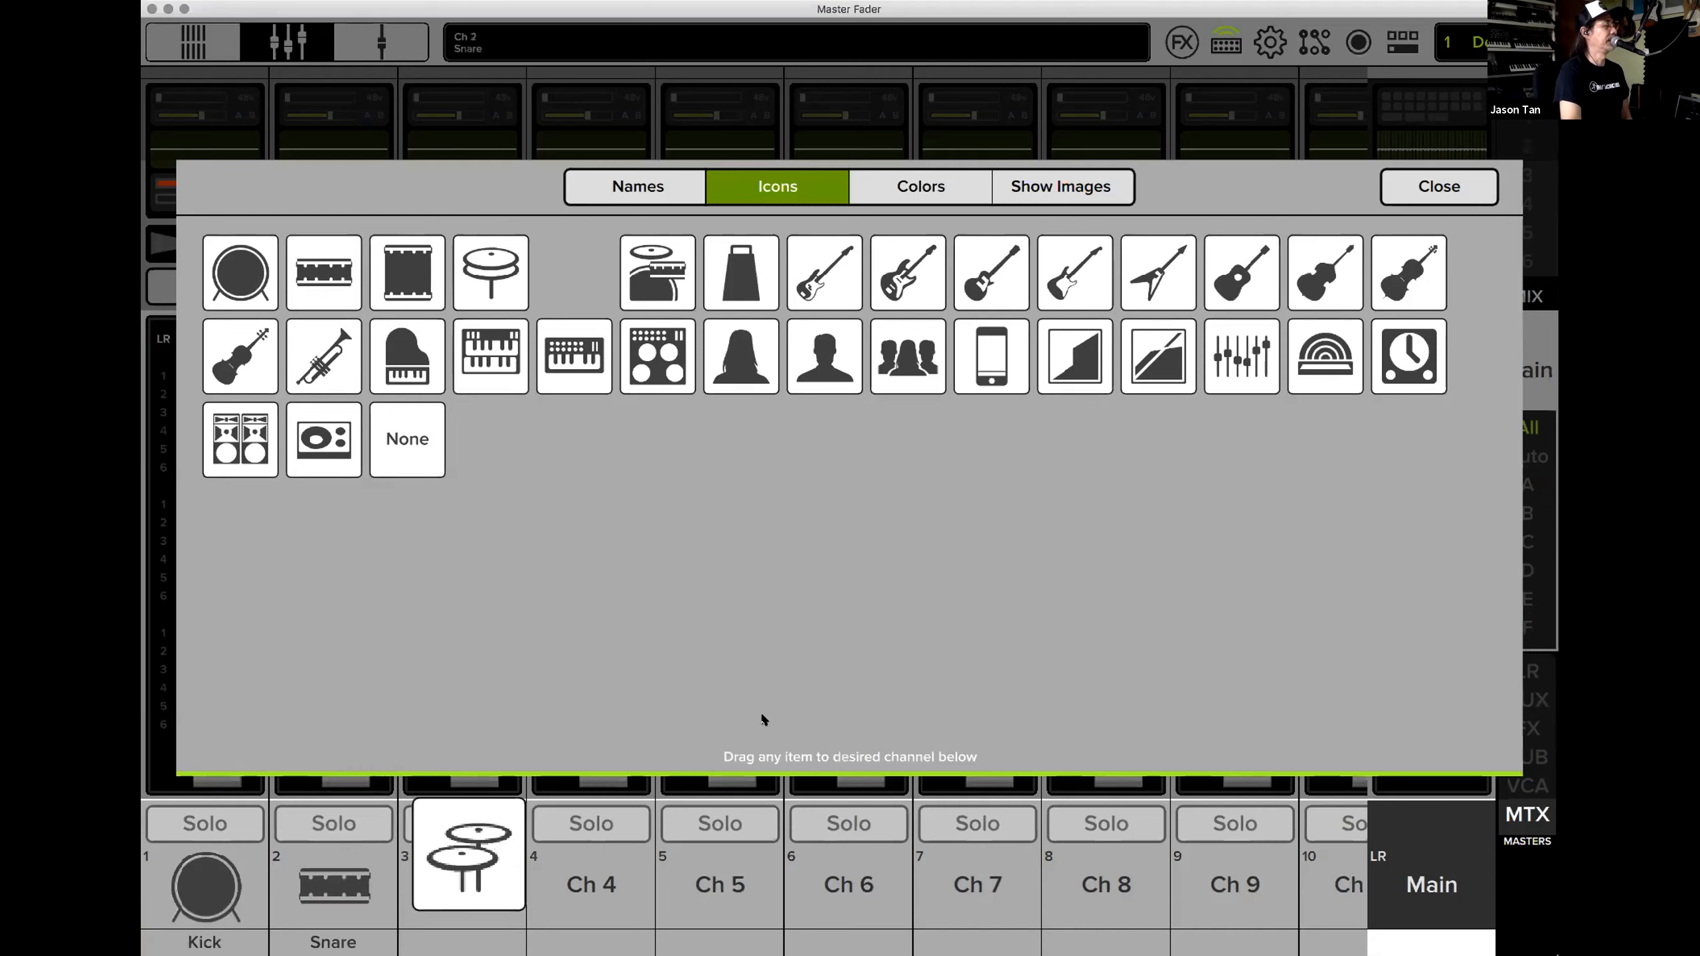
Assign the pinkish red QuickAssign color to channels 1, 2 and 3, and close the palette.
left_click(927, 185)
left_click_drag(251, 281, 261, 897)
left_click_drag(231, 282, 341, 892)
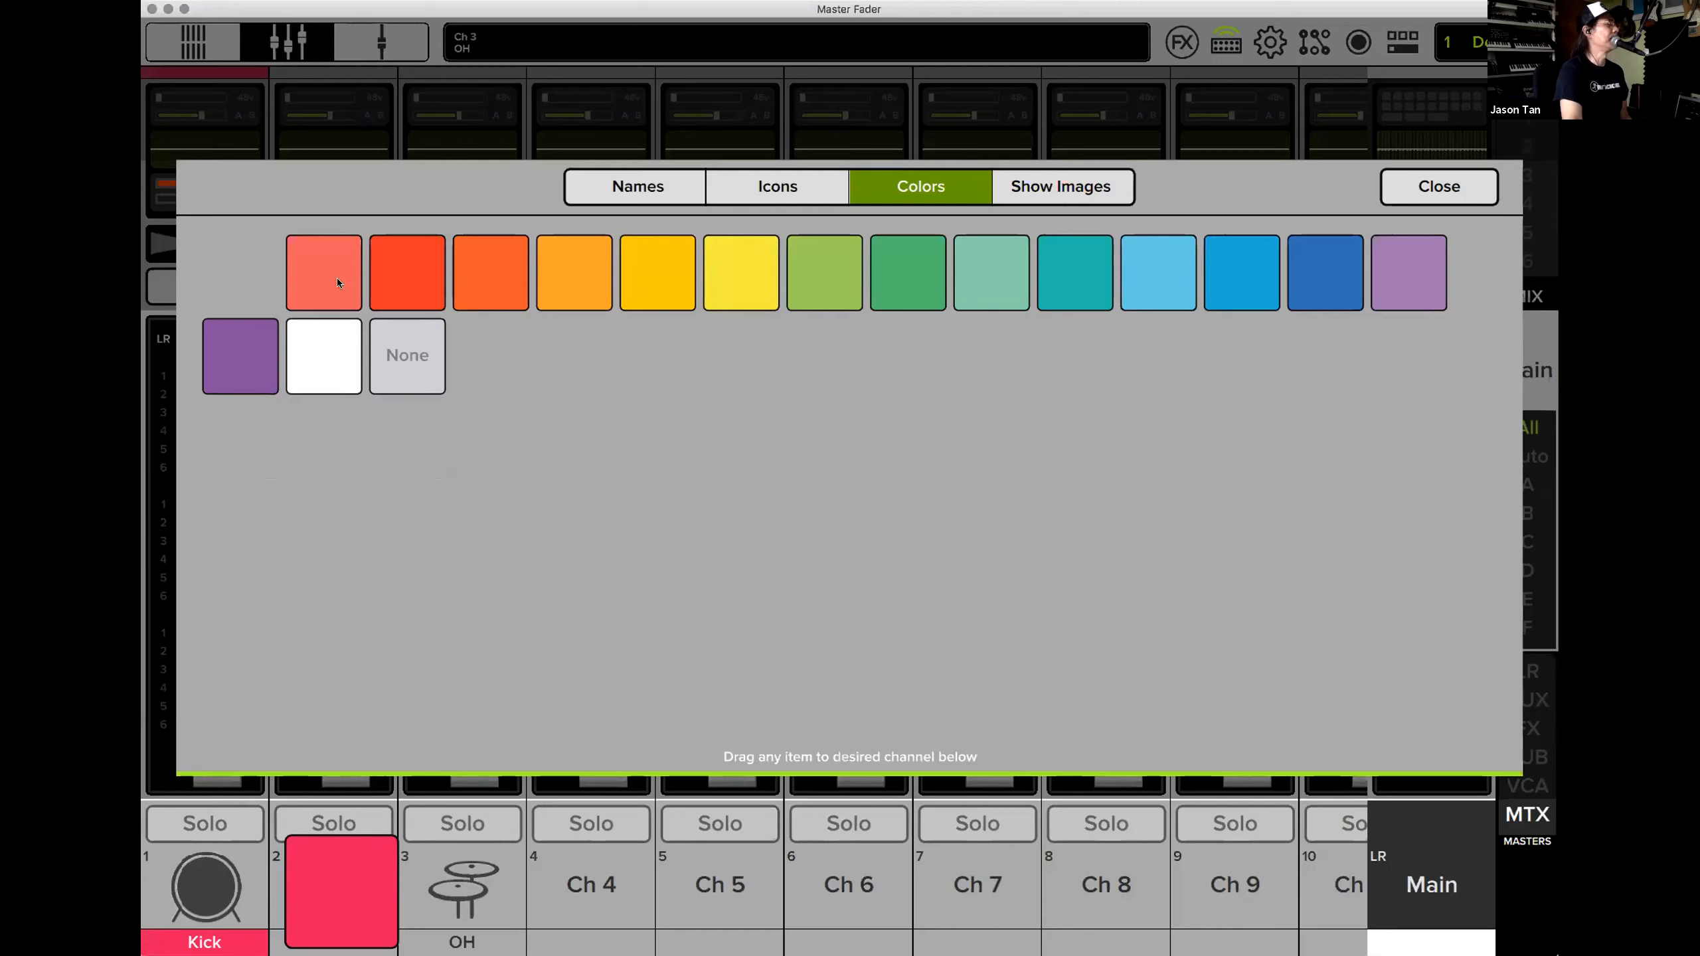
left_click_drag(254, 276, 469, 887)
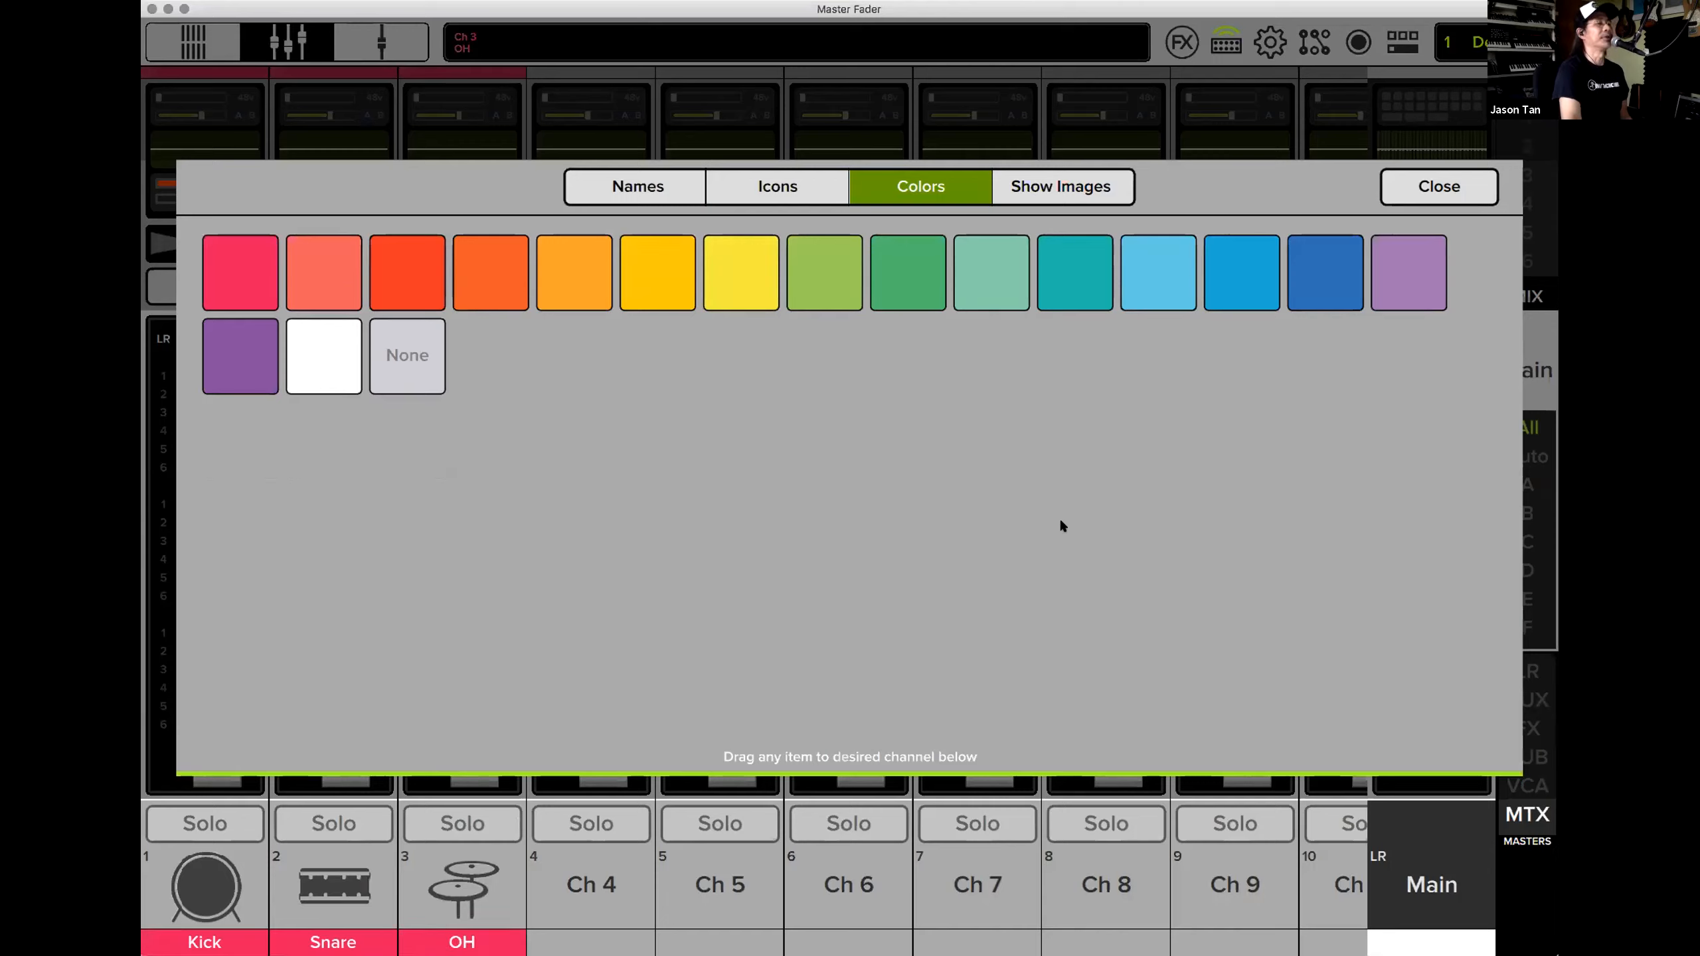
left_click(1441, 188)
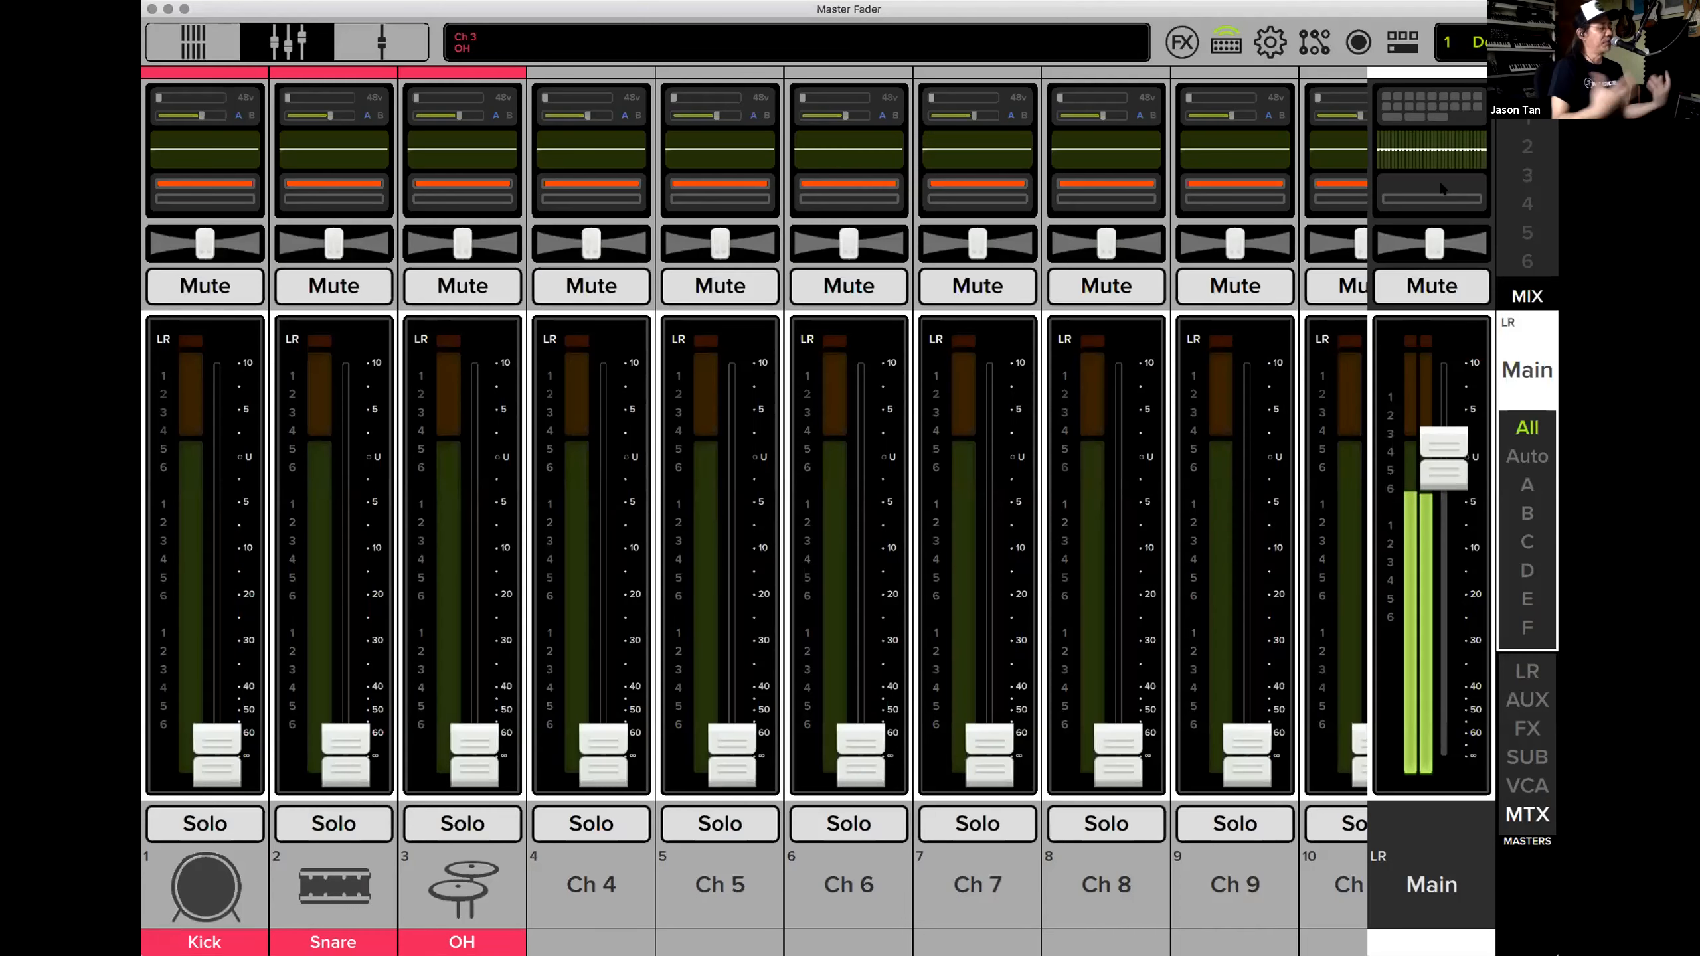
Load the factory channel preset Kick on channel 1.
left_click(208, 889)
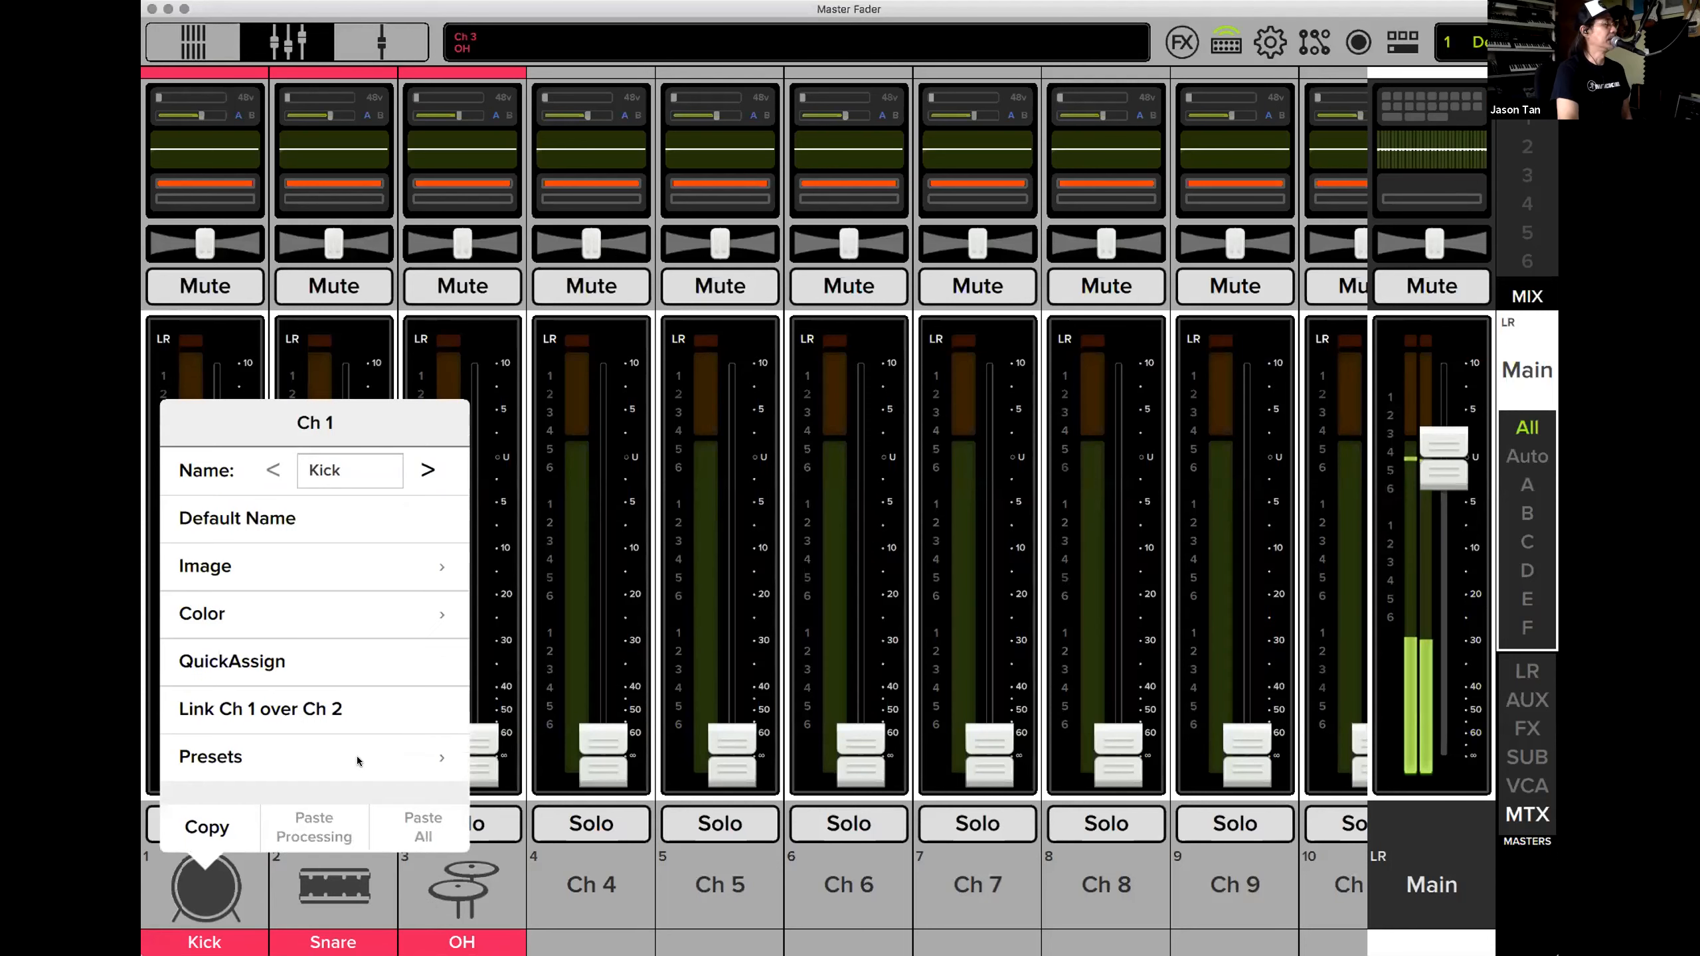
left_click(356, 756)
scroll(346, 643, "down", 3)
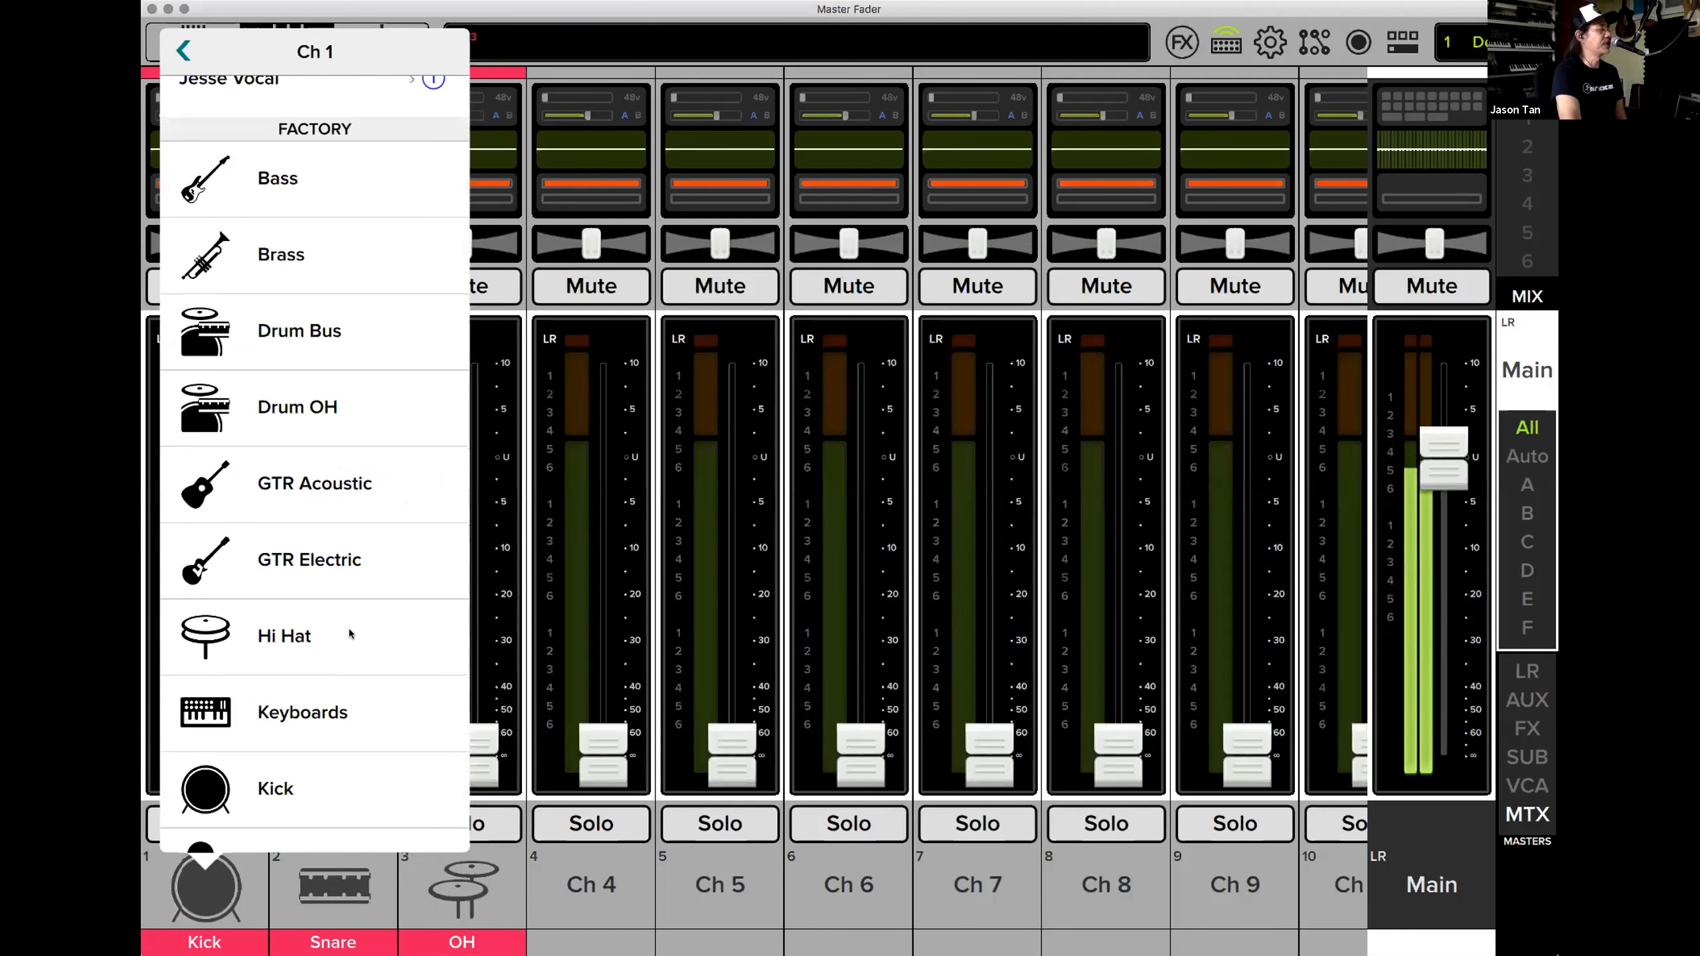
scroll(350, 631, "down", 5)
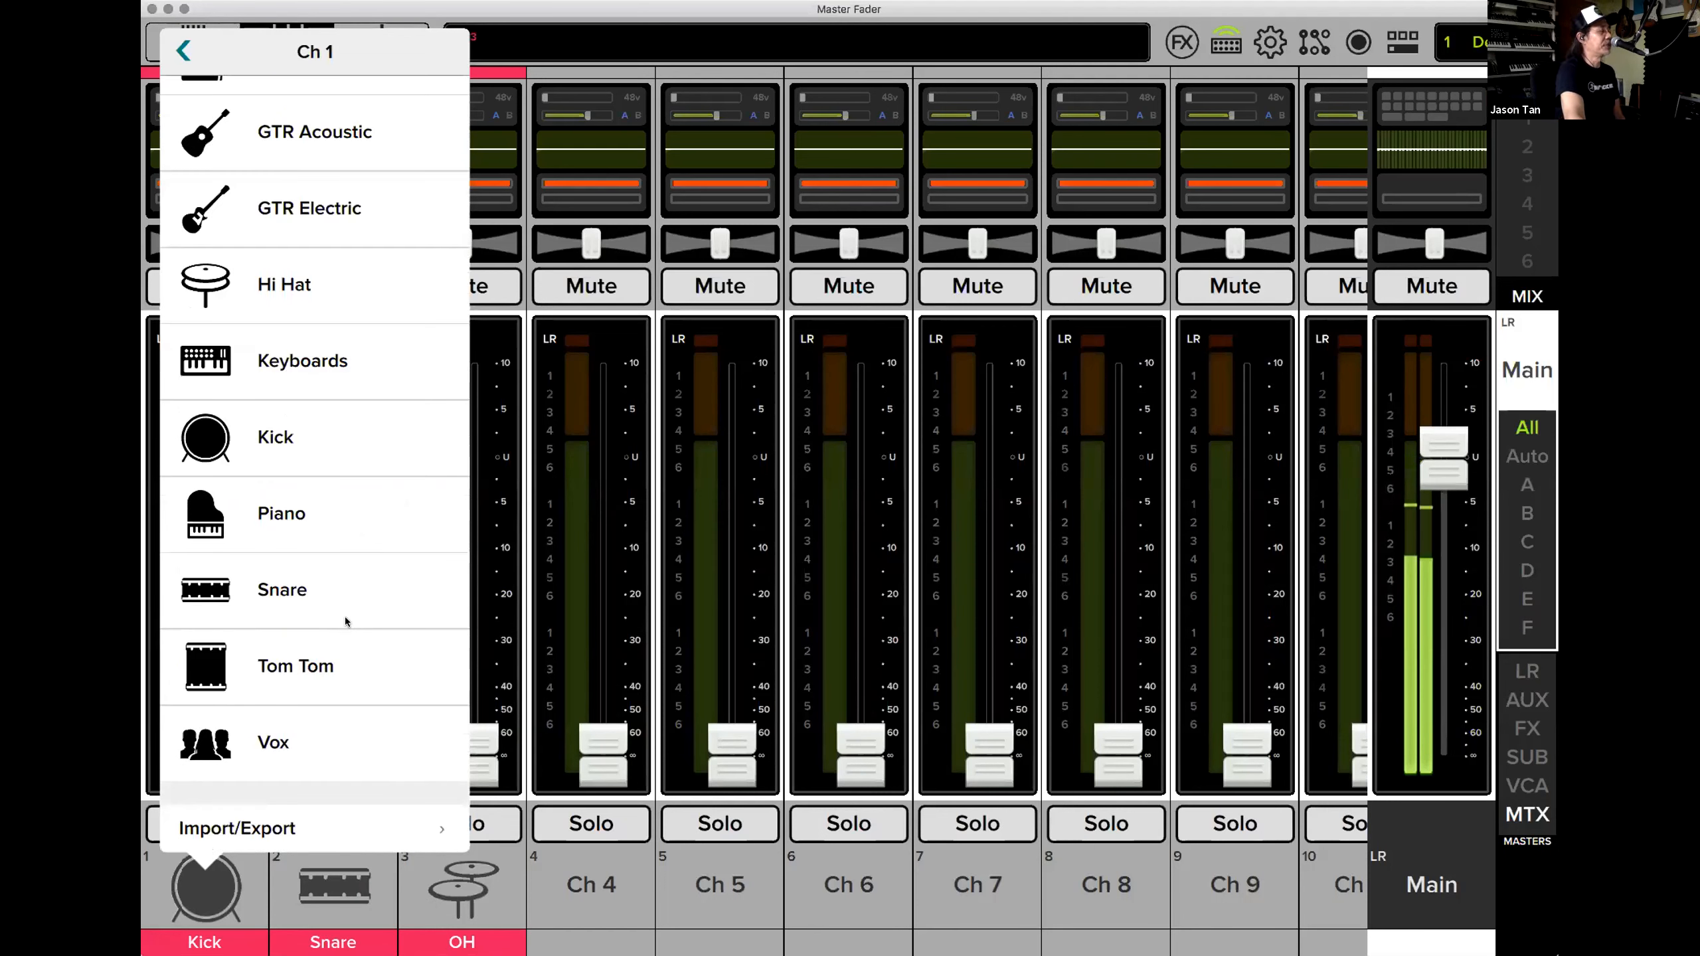
scroll(346, 622, "up", 10)
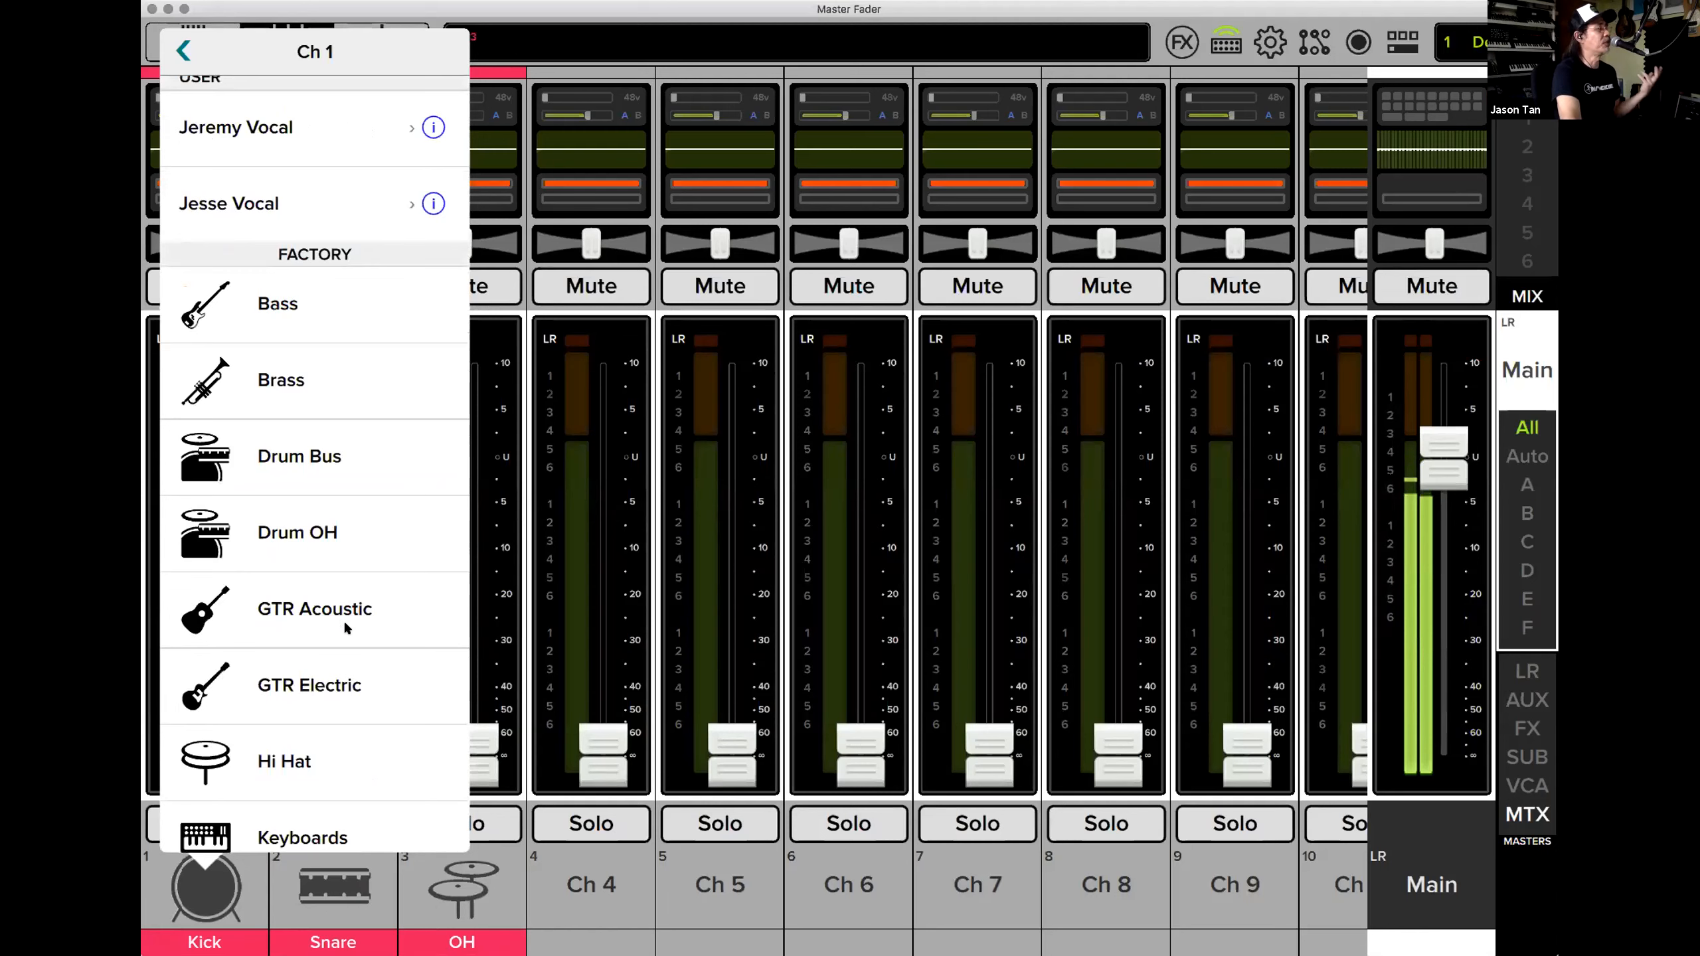
scroll(343, 619, "down", 7)
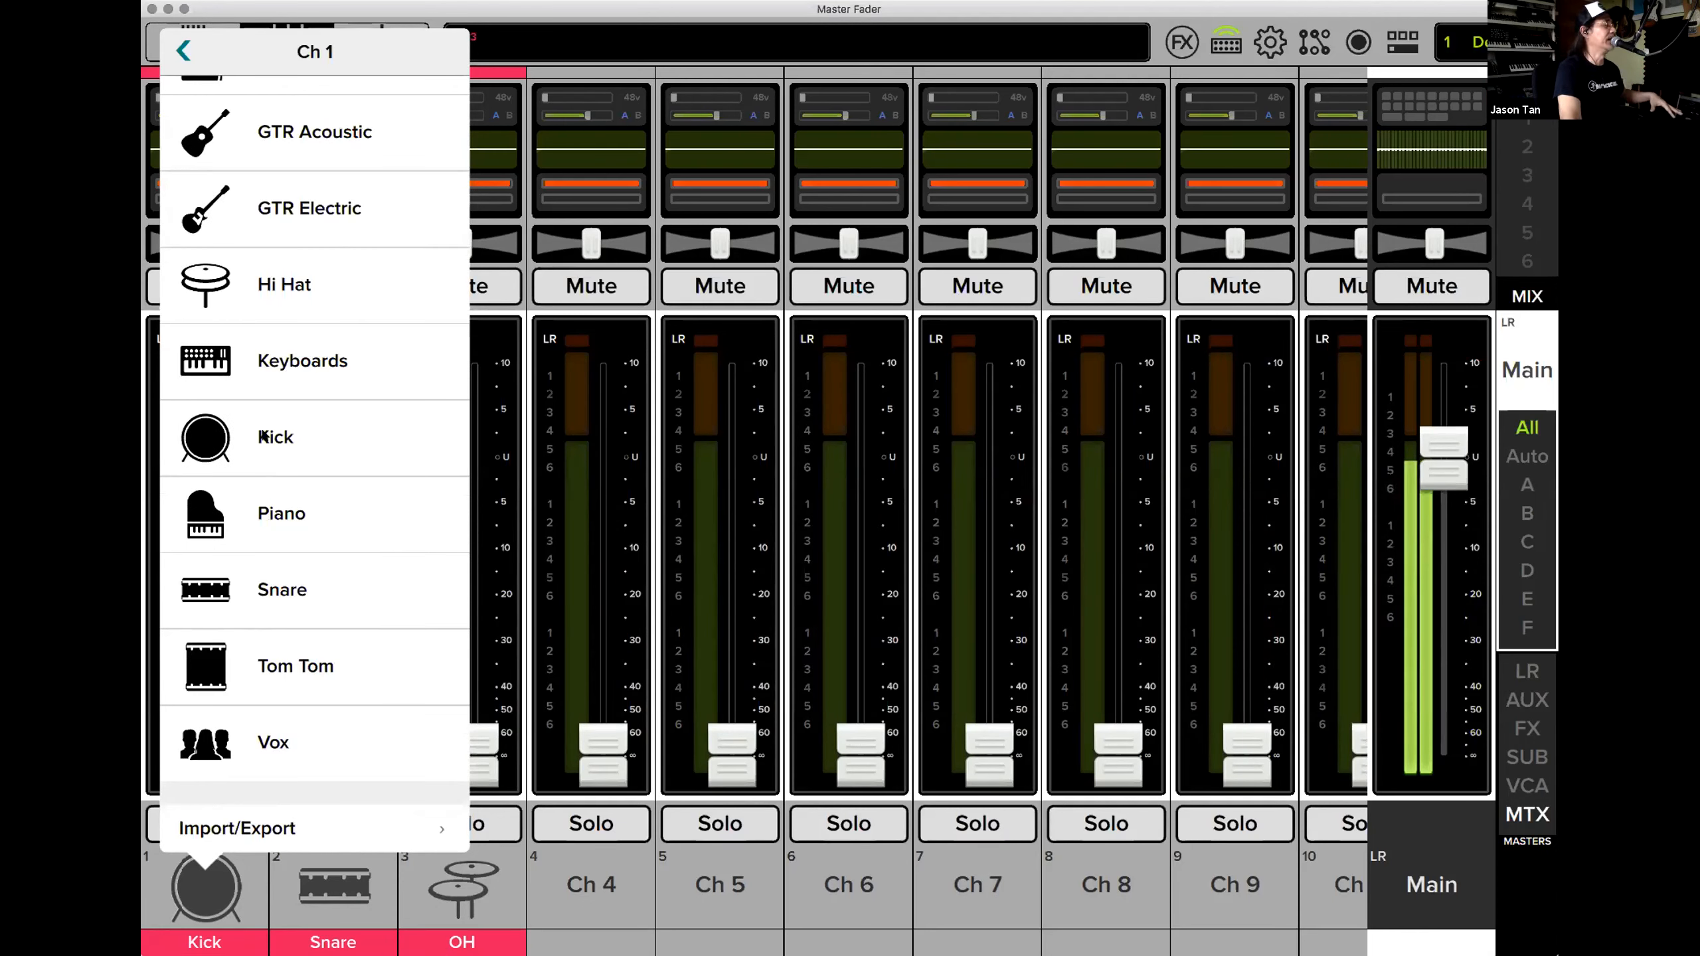
left_click(215, 440)
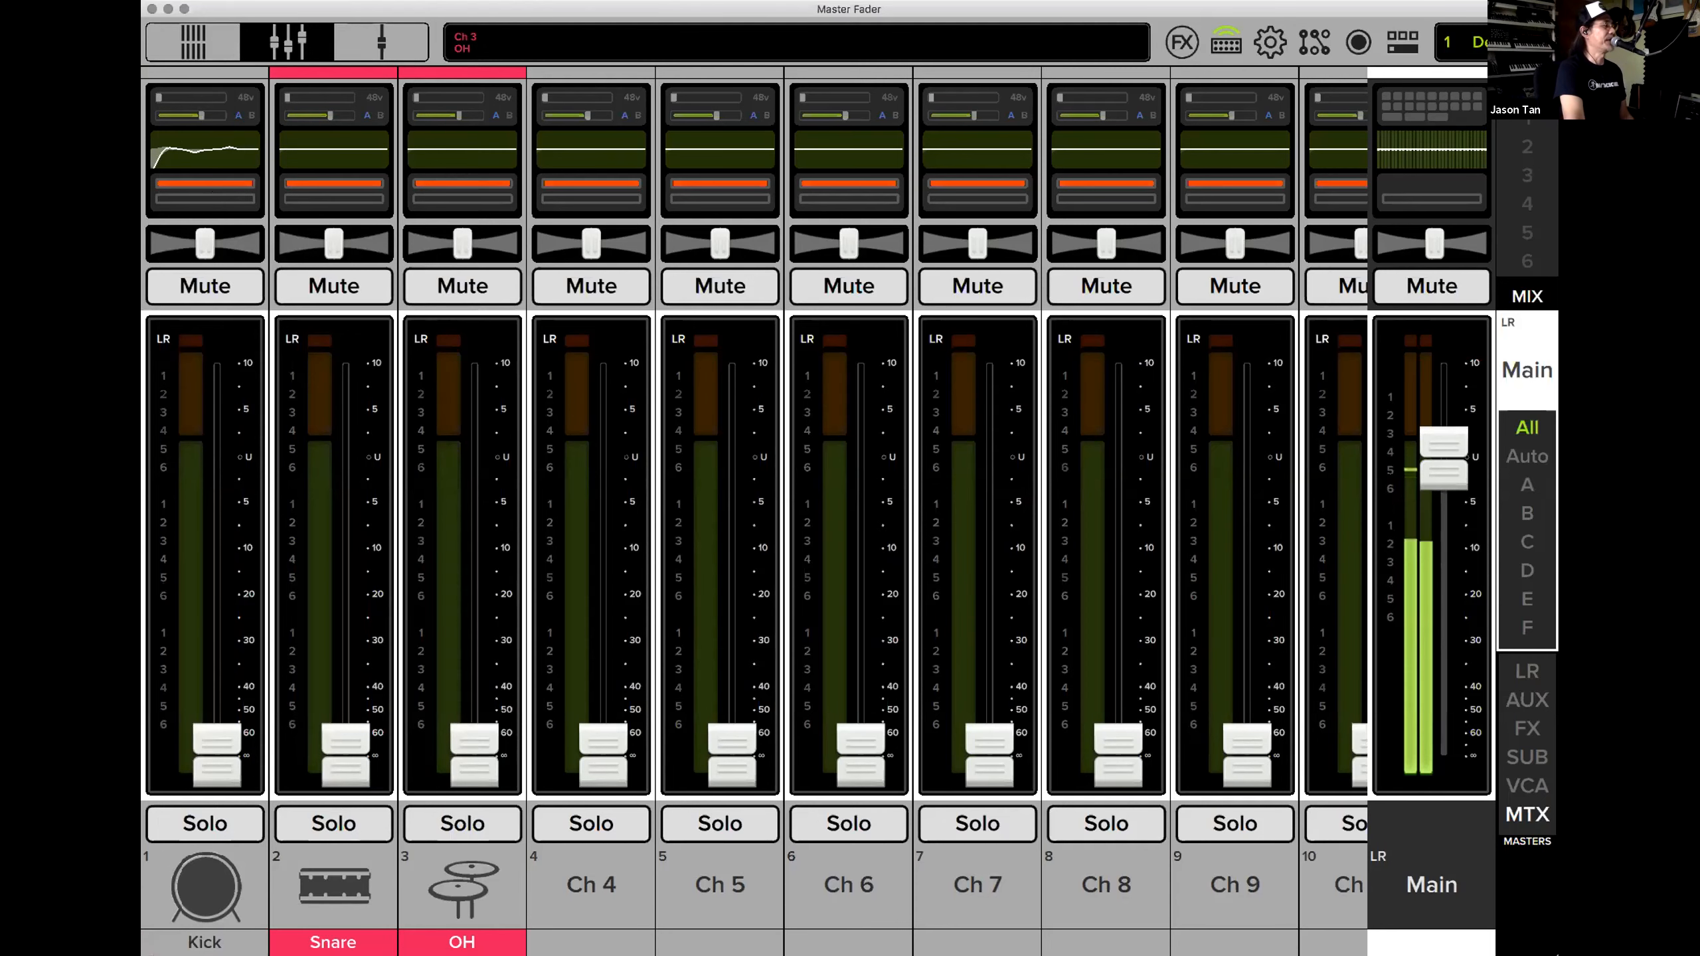
Examine the gate and compressor settings of channel 1 and return to the mixer overview.
left_click(381, 42)
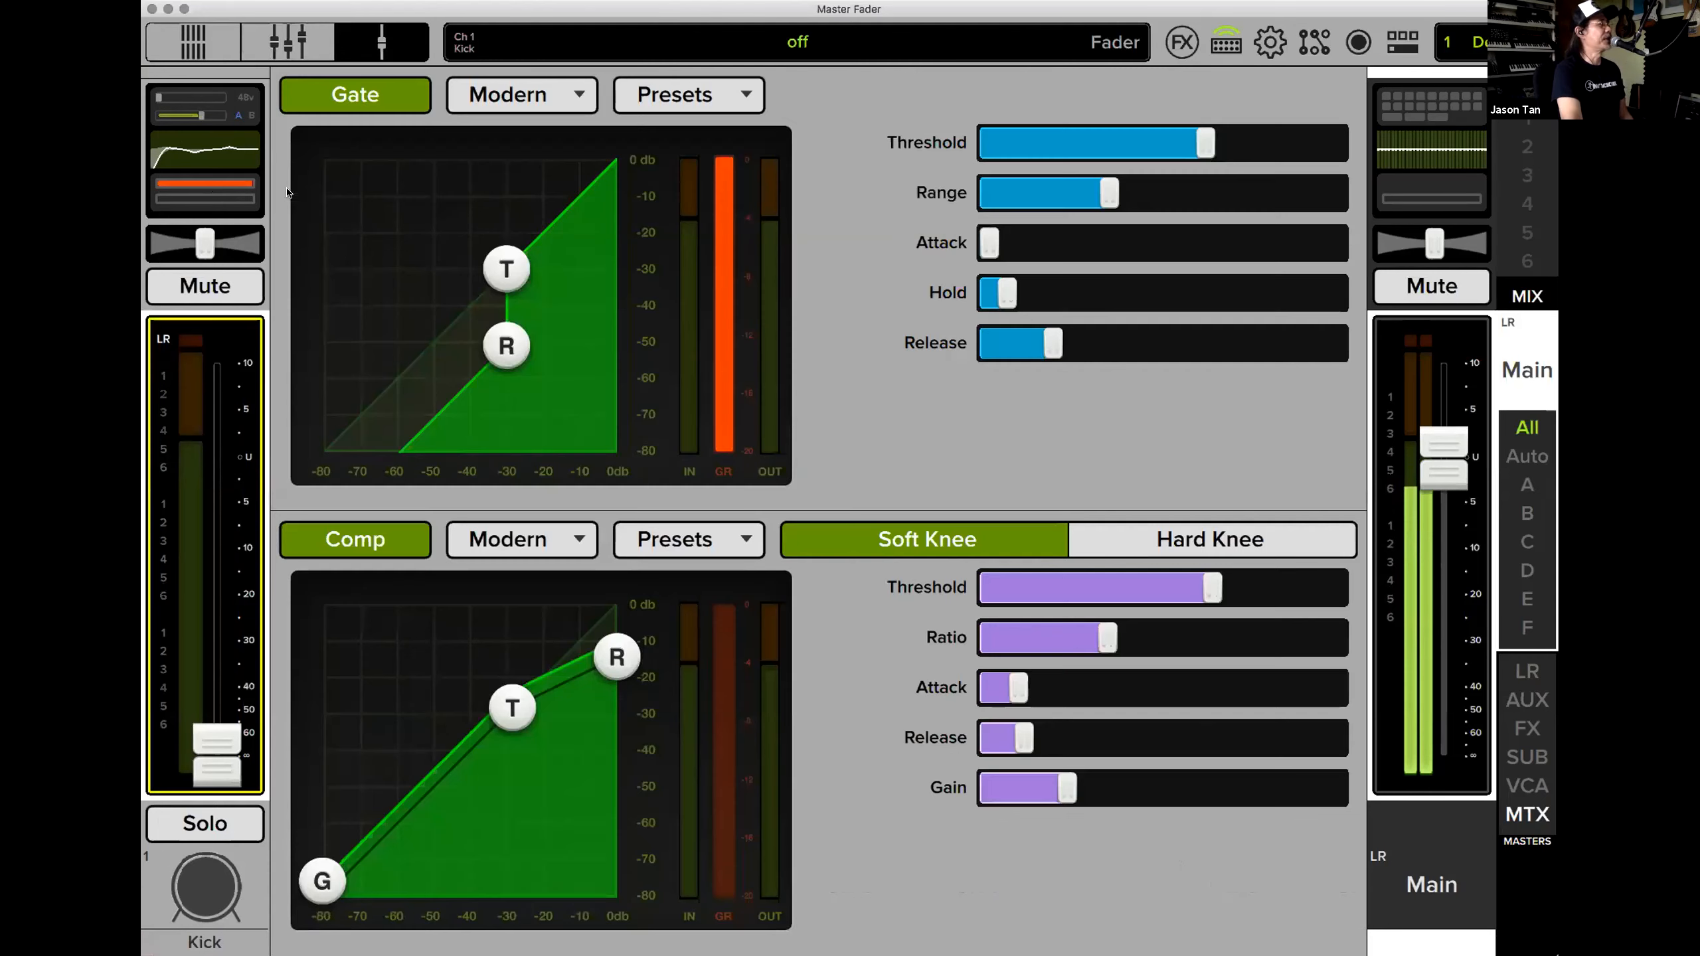
left_click(280, 40)
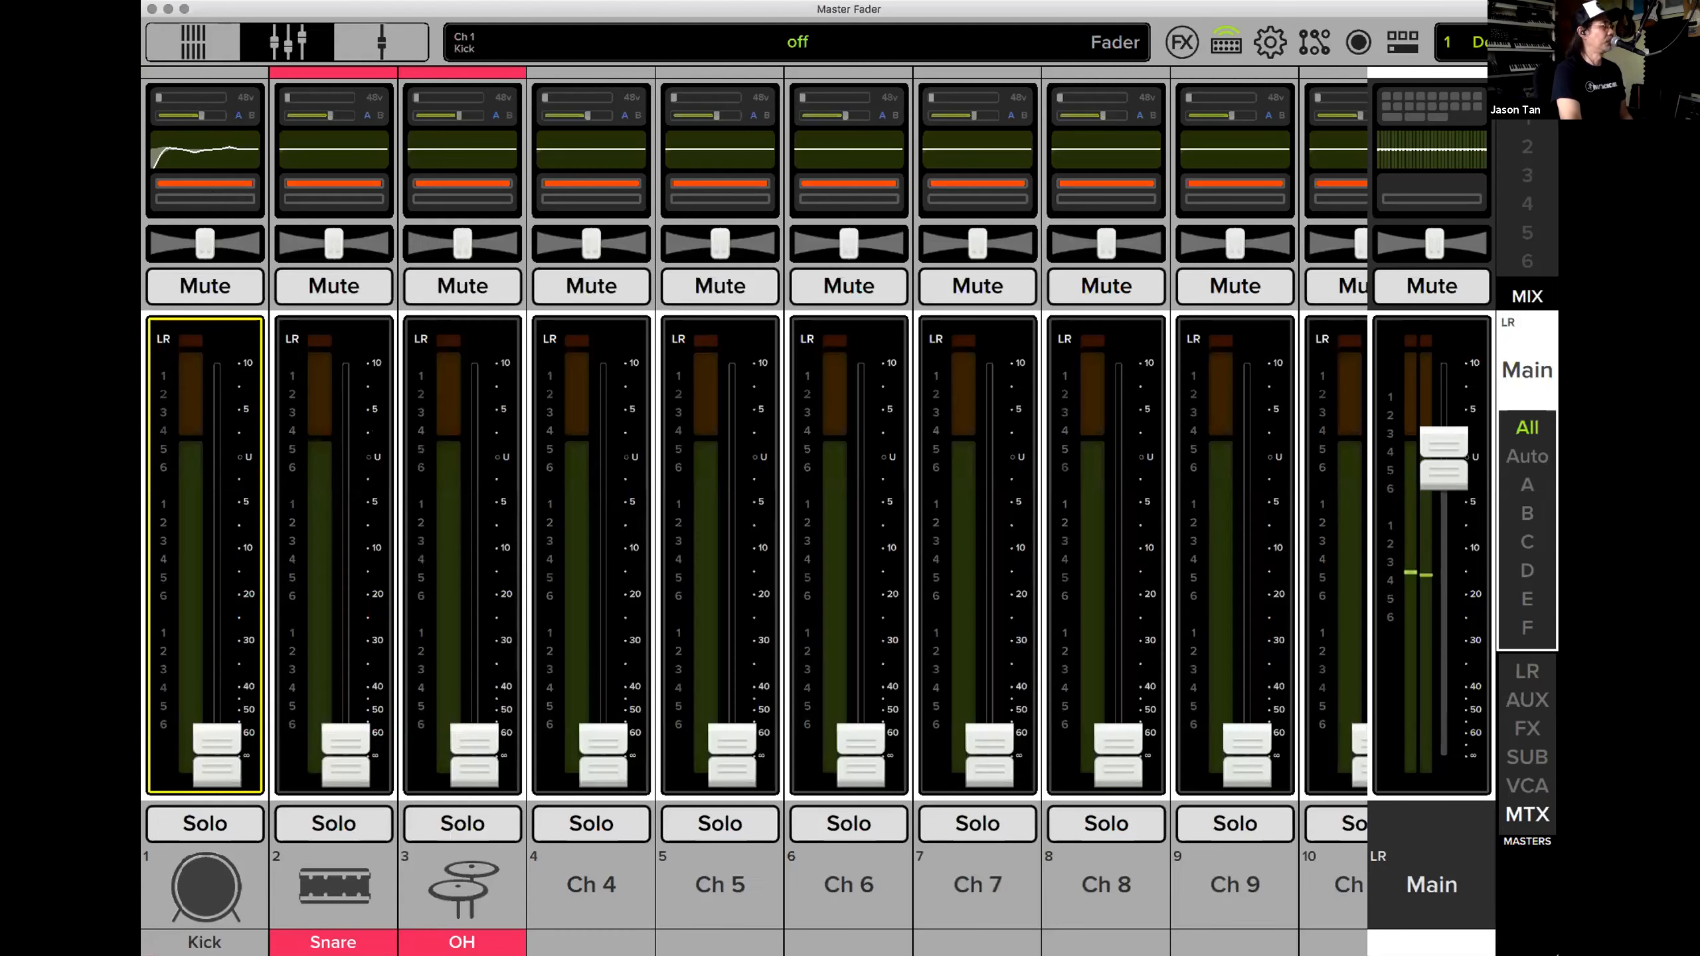
left_click(208, 887)
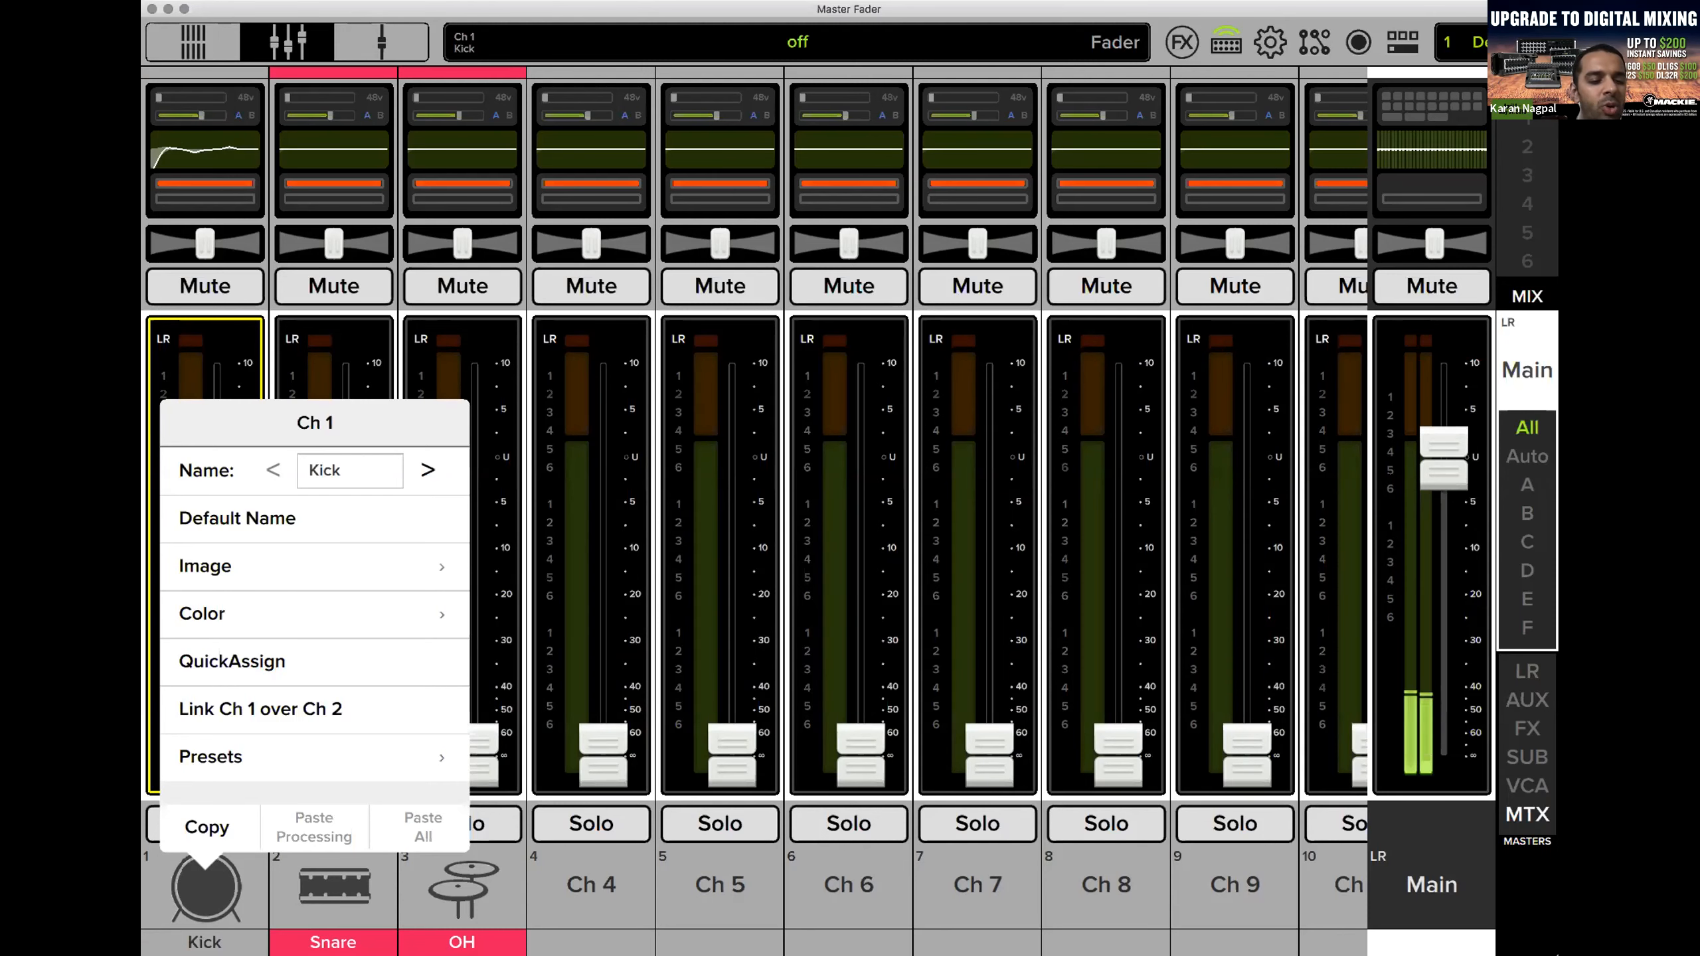
left_click(957, 646)
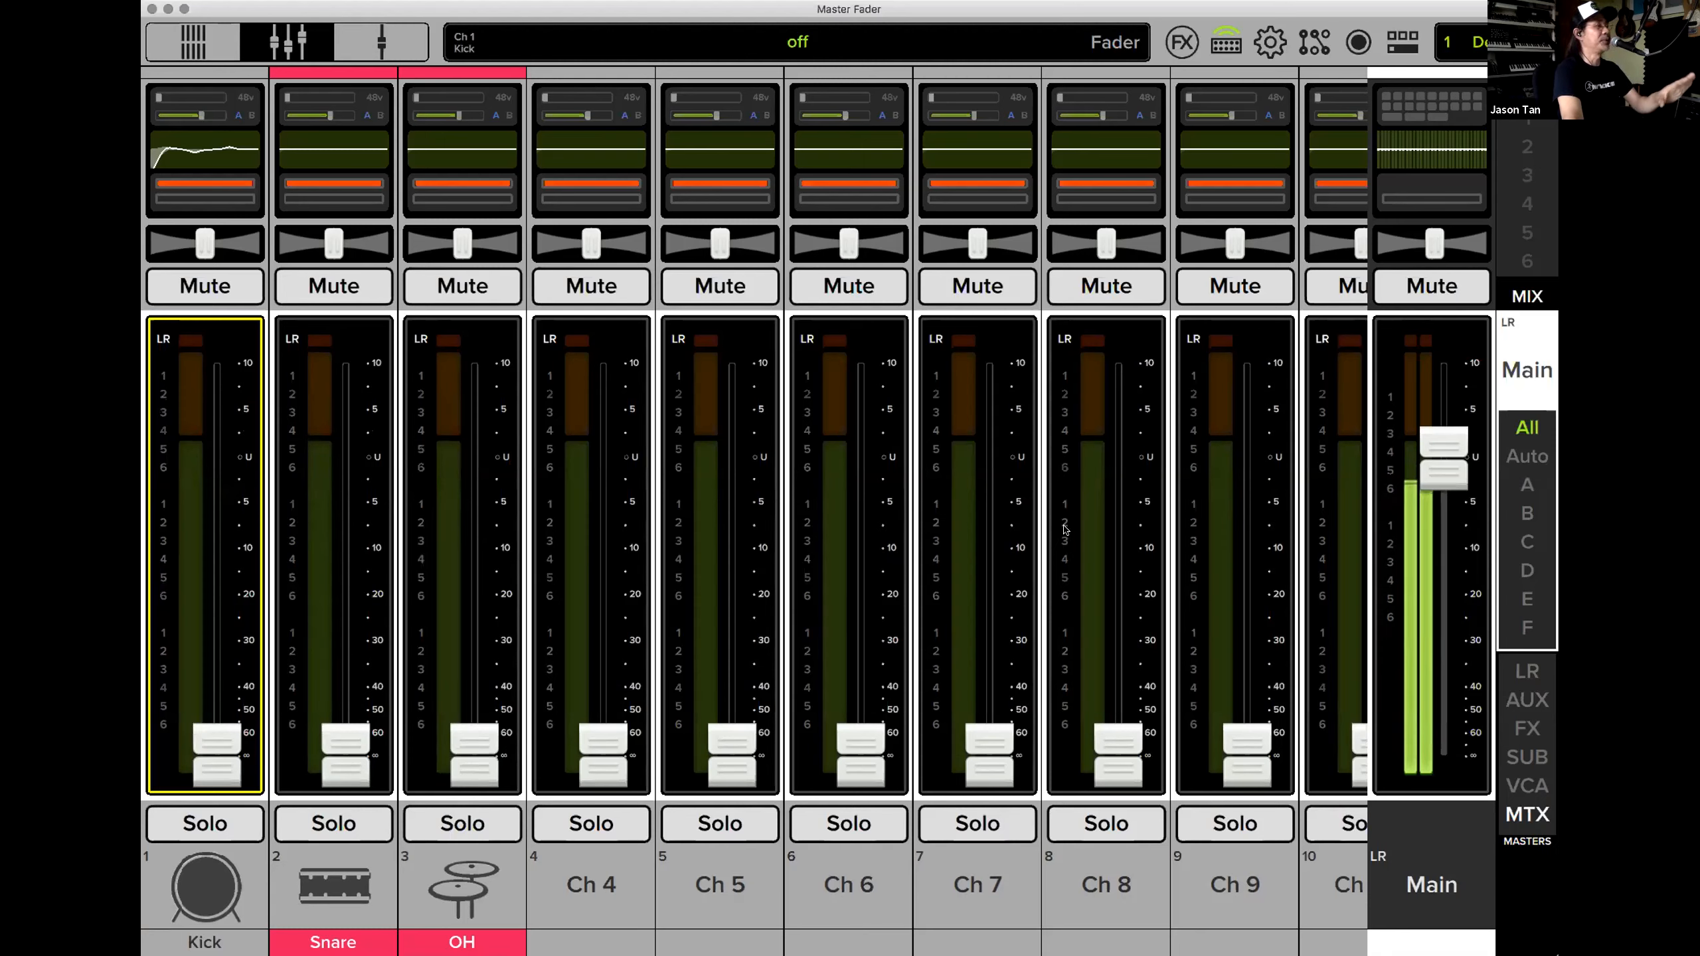
Look across the mixer from channel 1 through the input, return and FX channels to the subgroups.
scroll(656, 485, "right", 5)
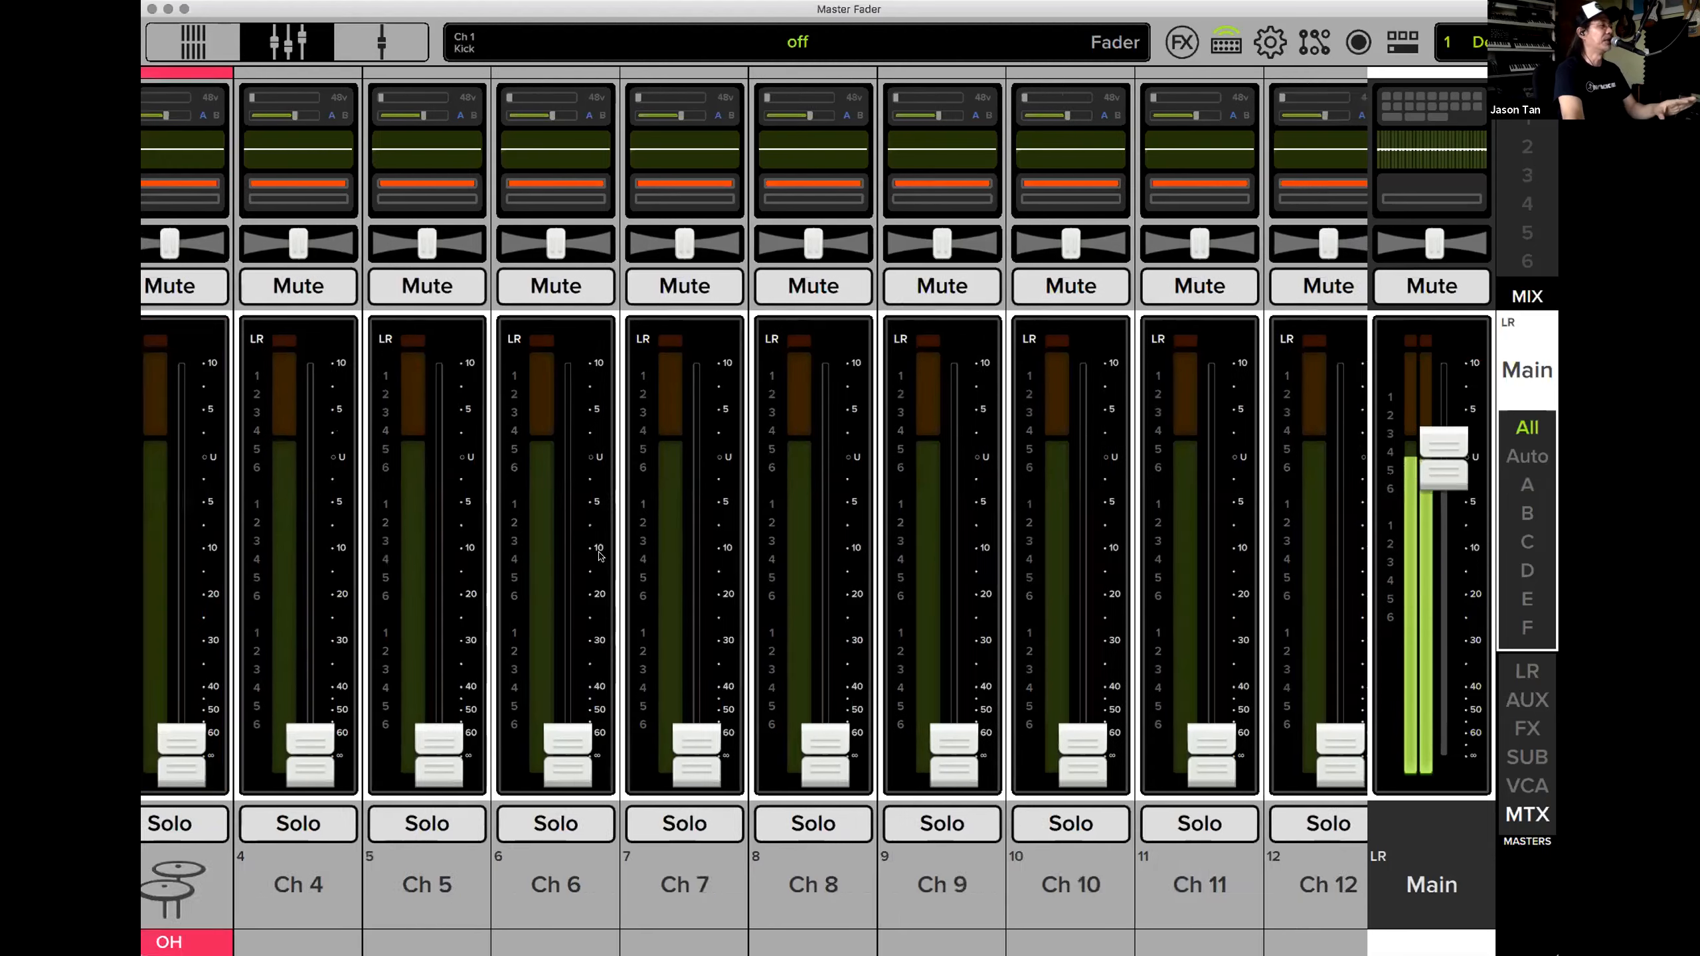
scroll(328, 92, "left", 5)
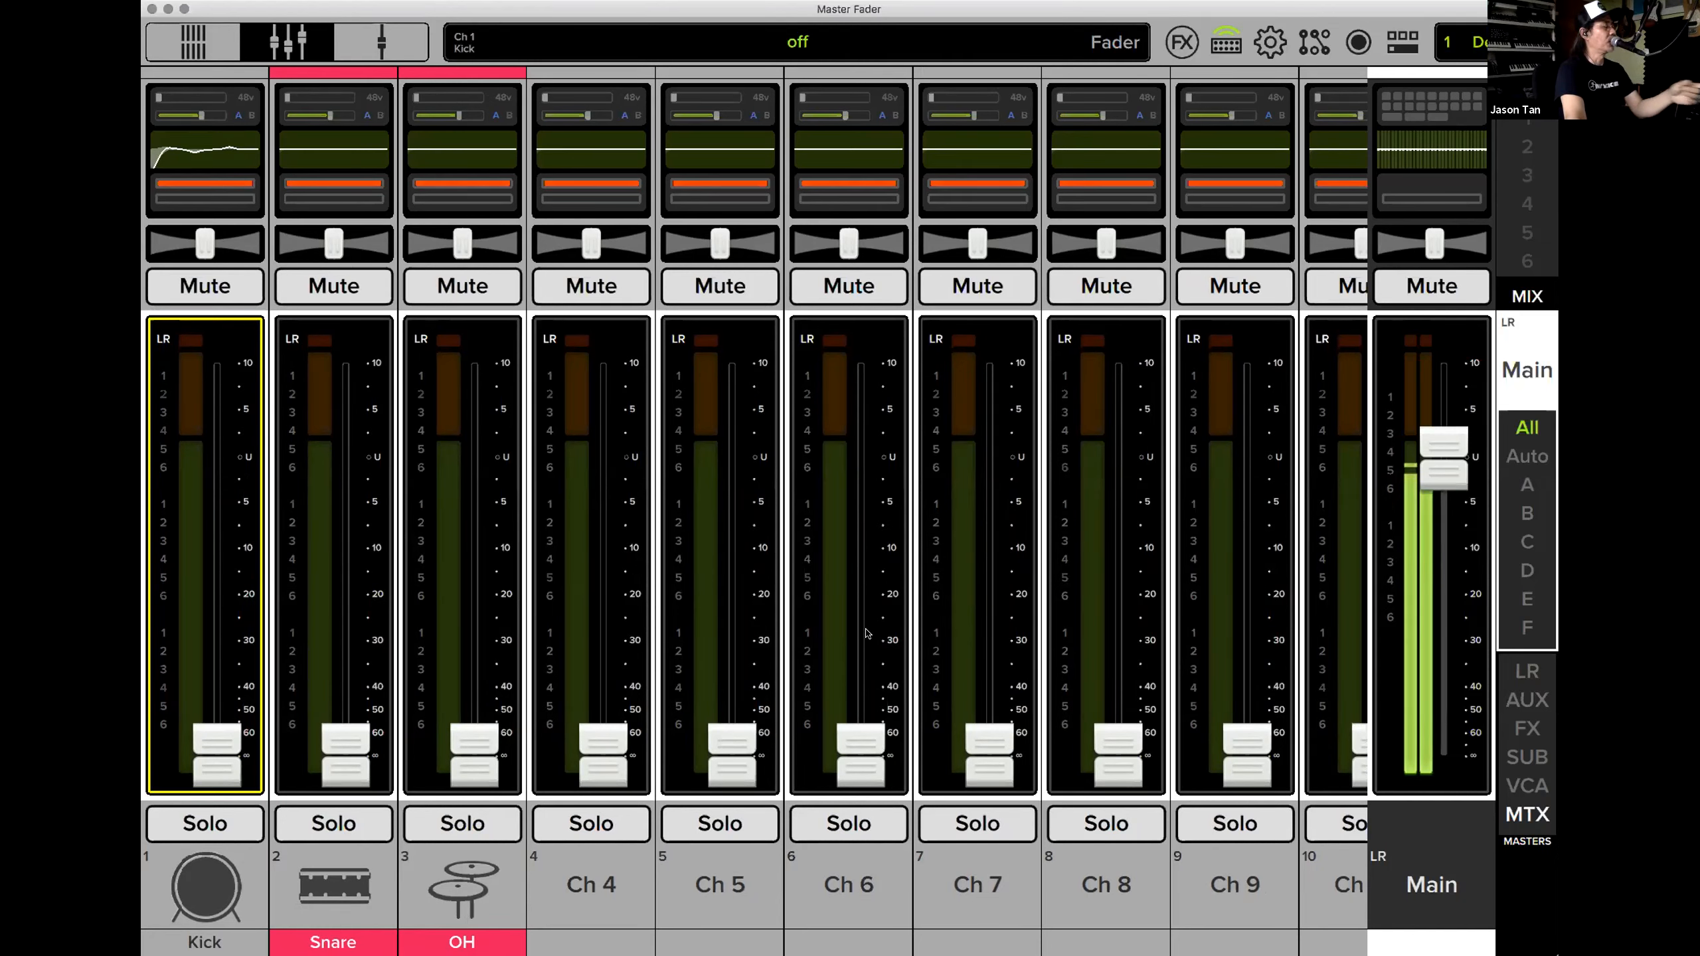
left_click(1192, 580)
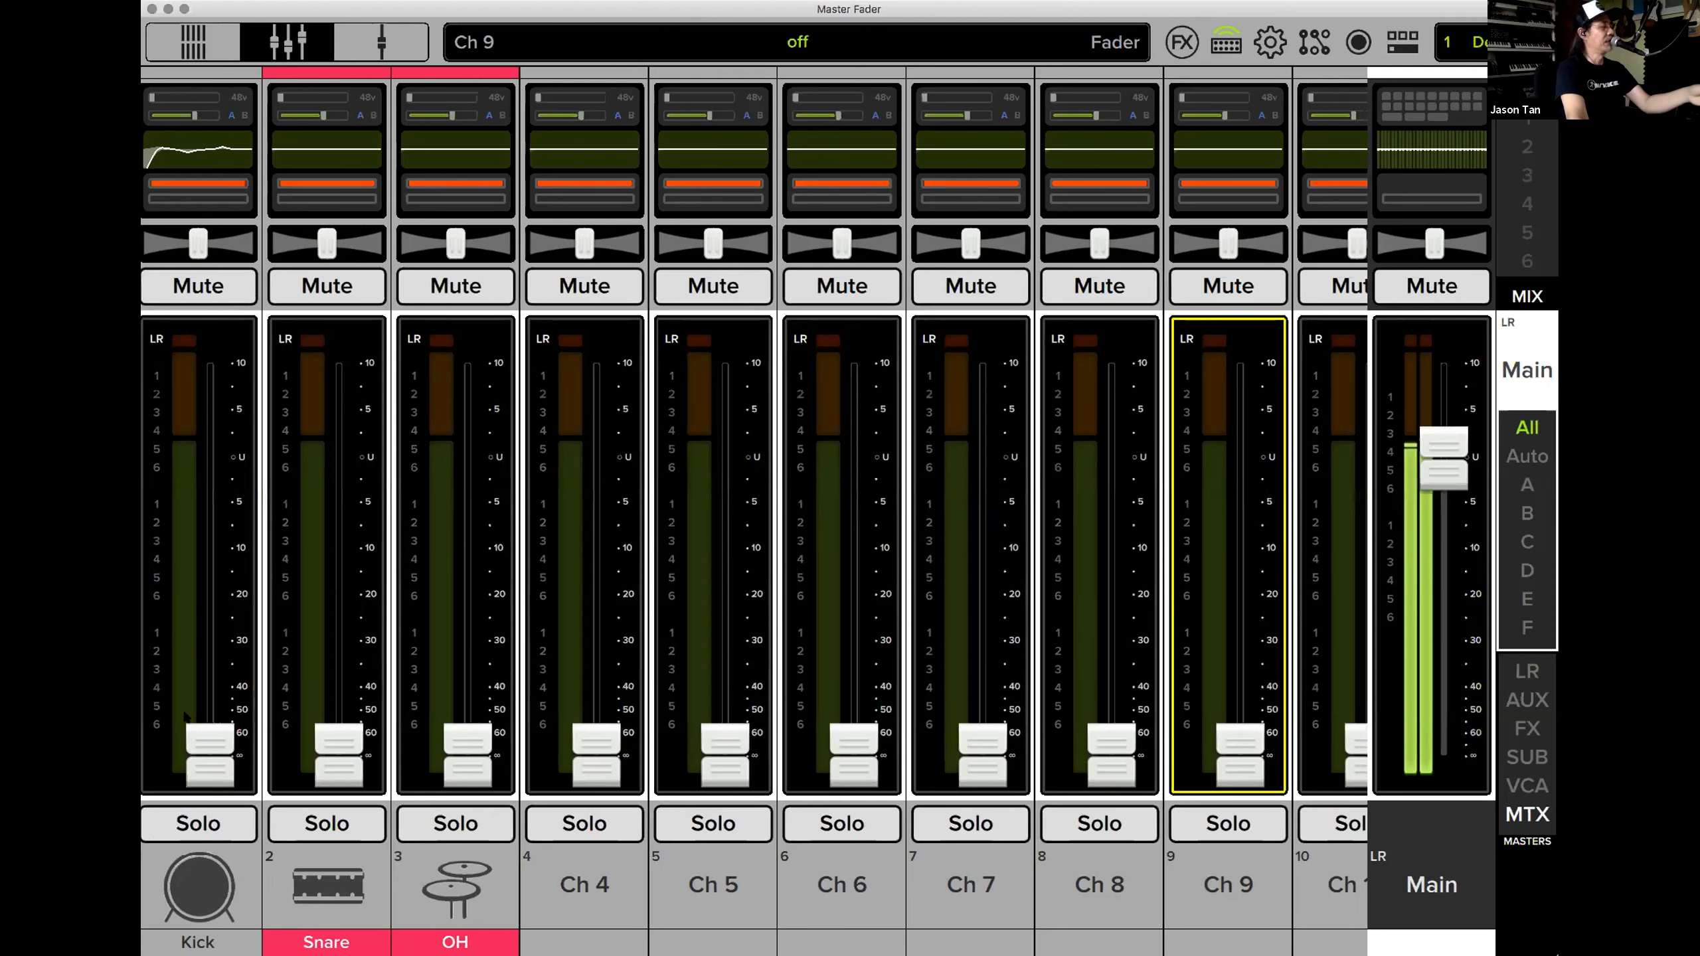
left_click(1064, 633)
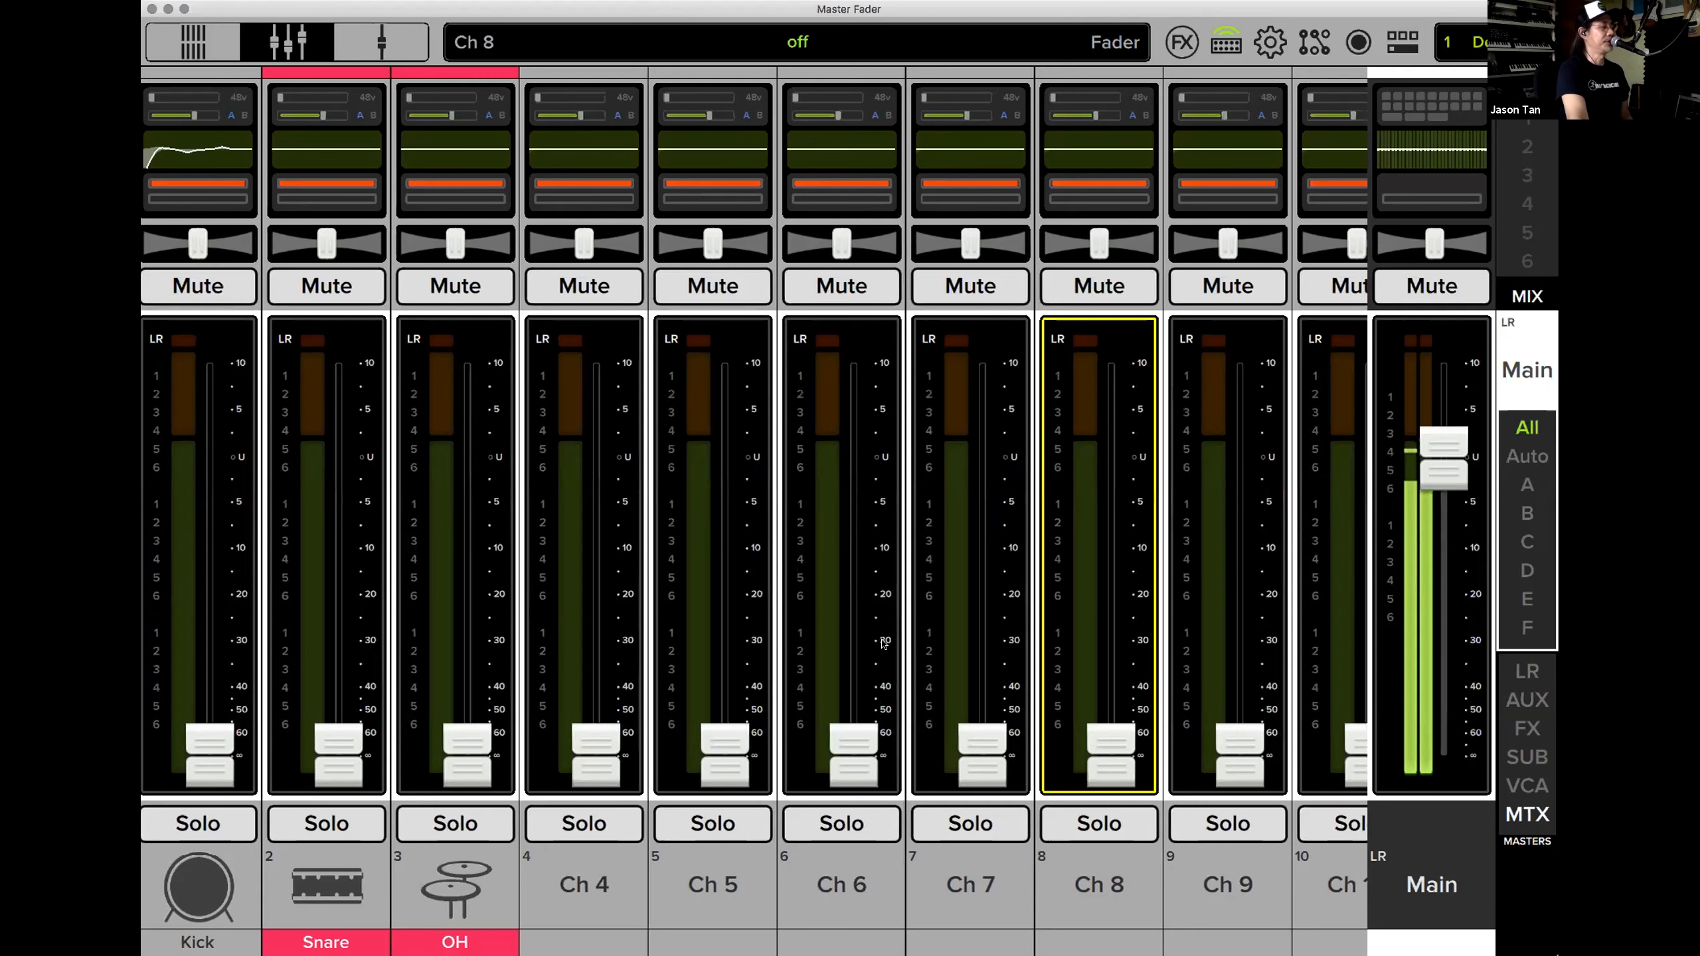
scroll(279, 726, "right", 10)
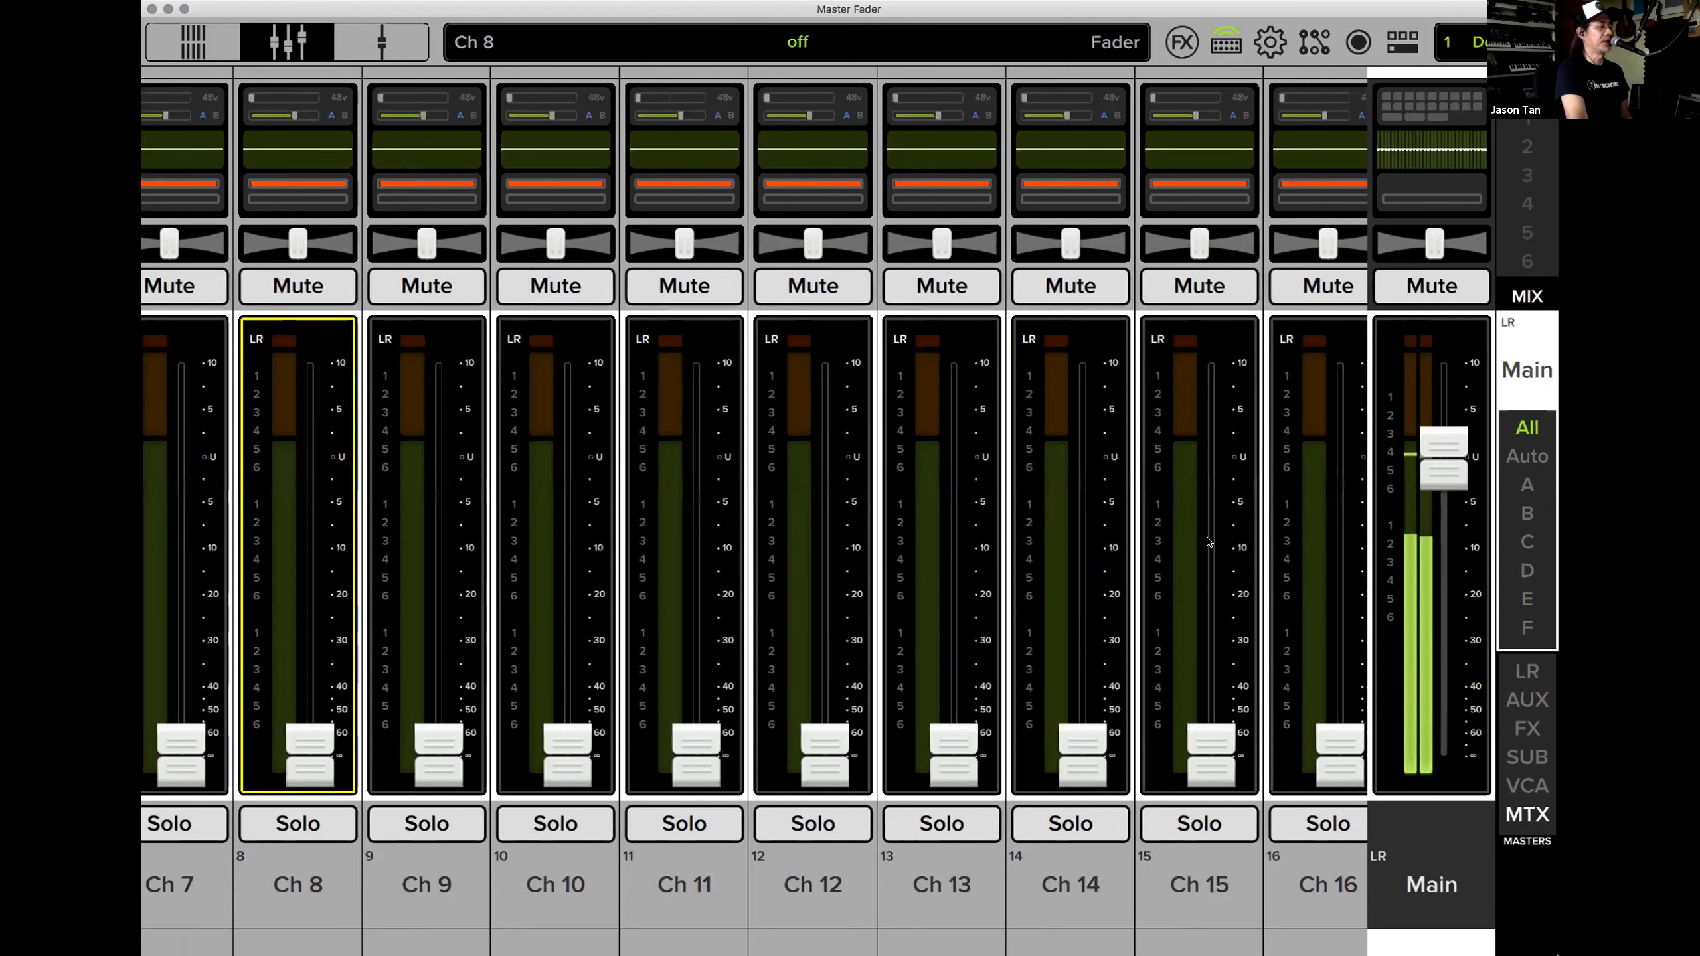
scroll(1208, 541, "right", 10)
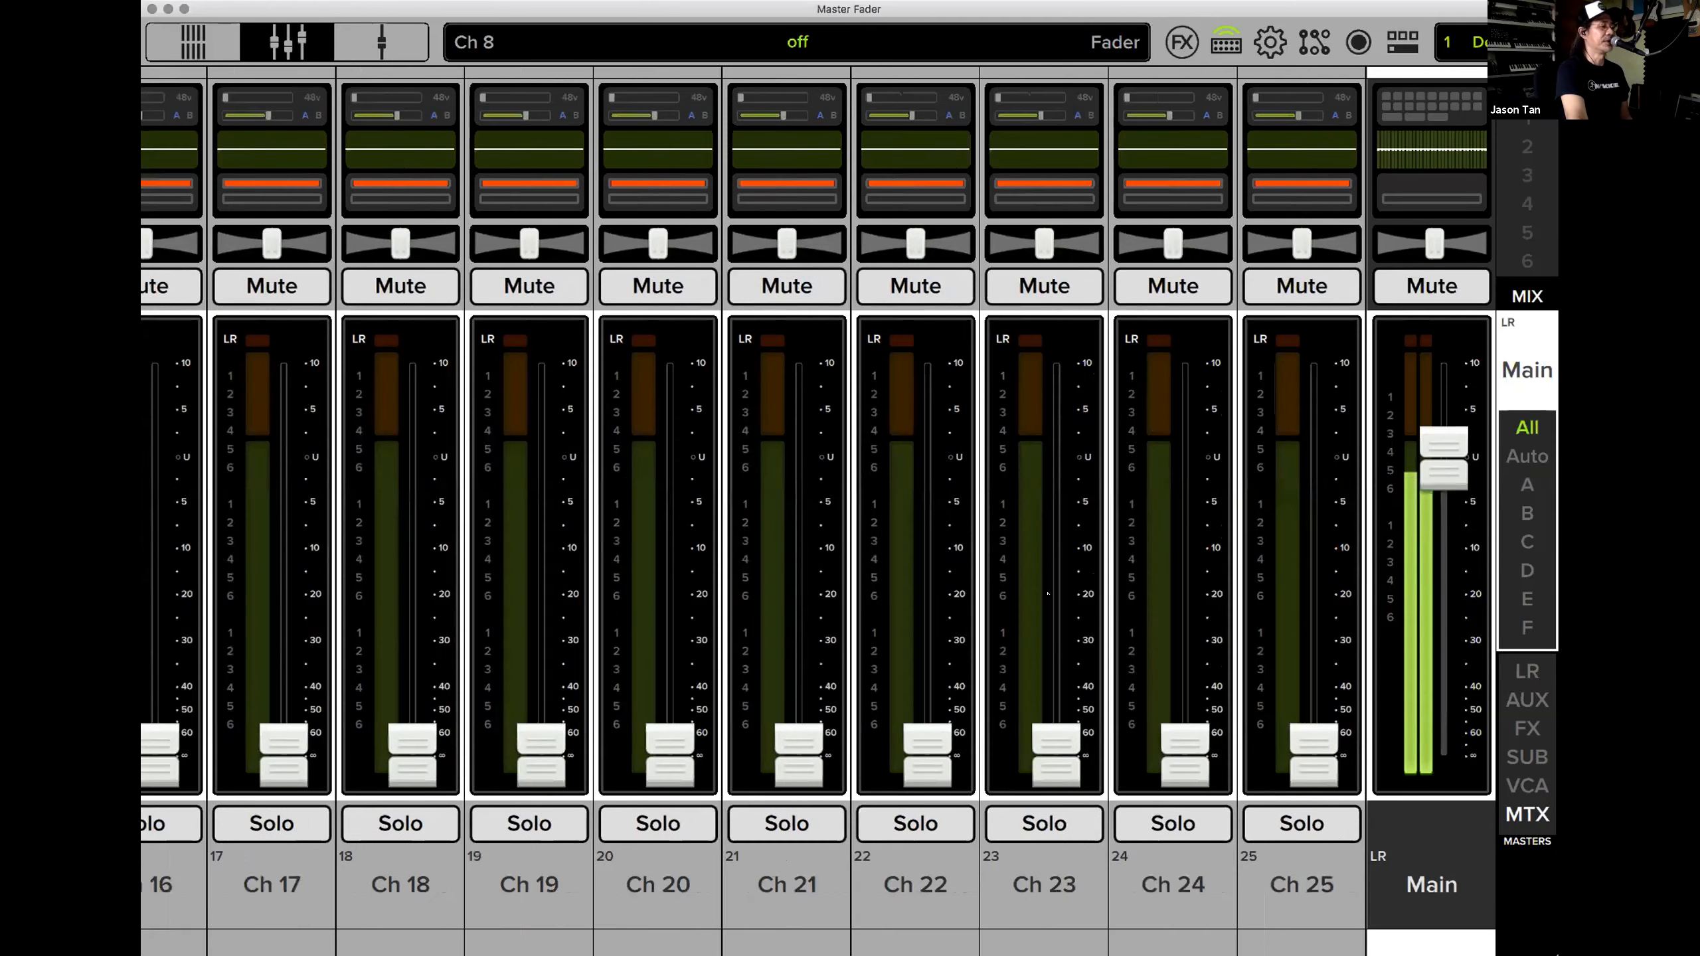
scroll(519, 566, "right", 5)
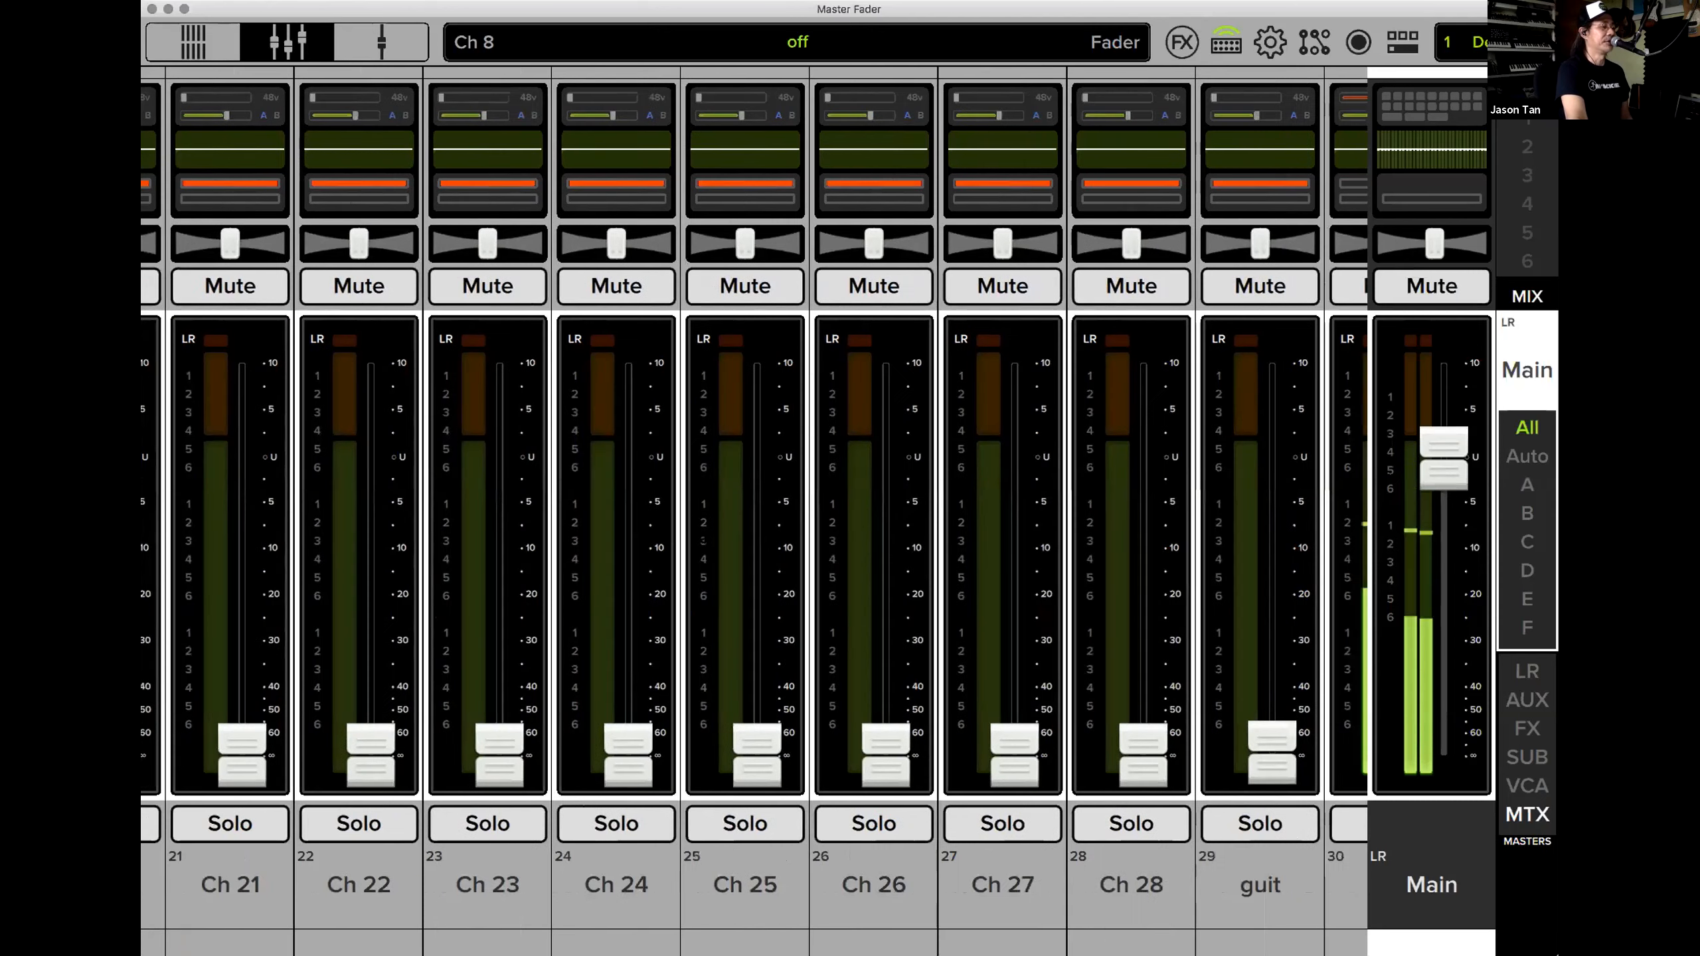
scroll(943, 553, "right", 2)
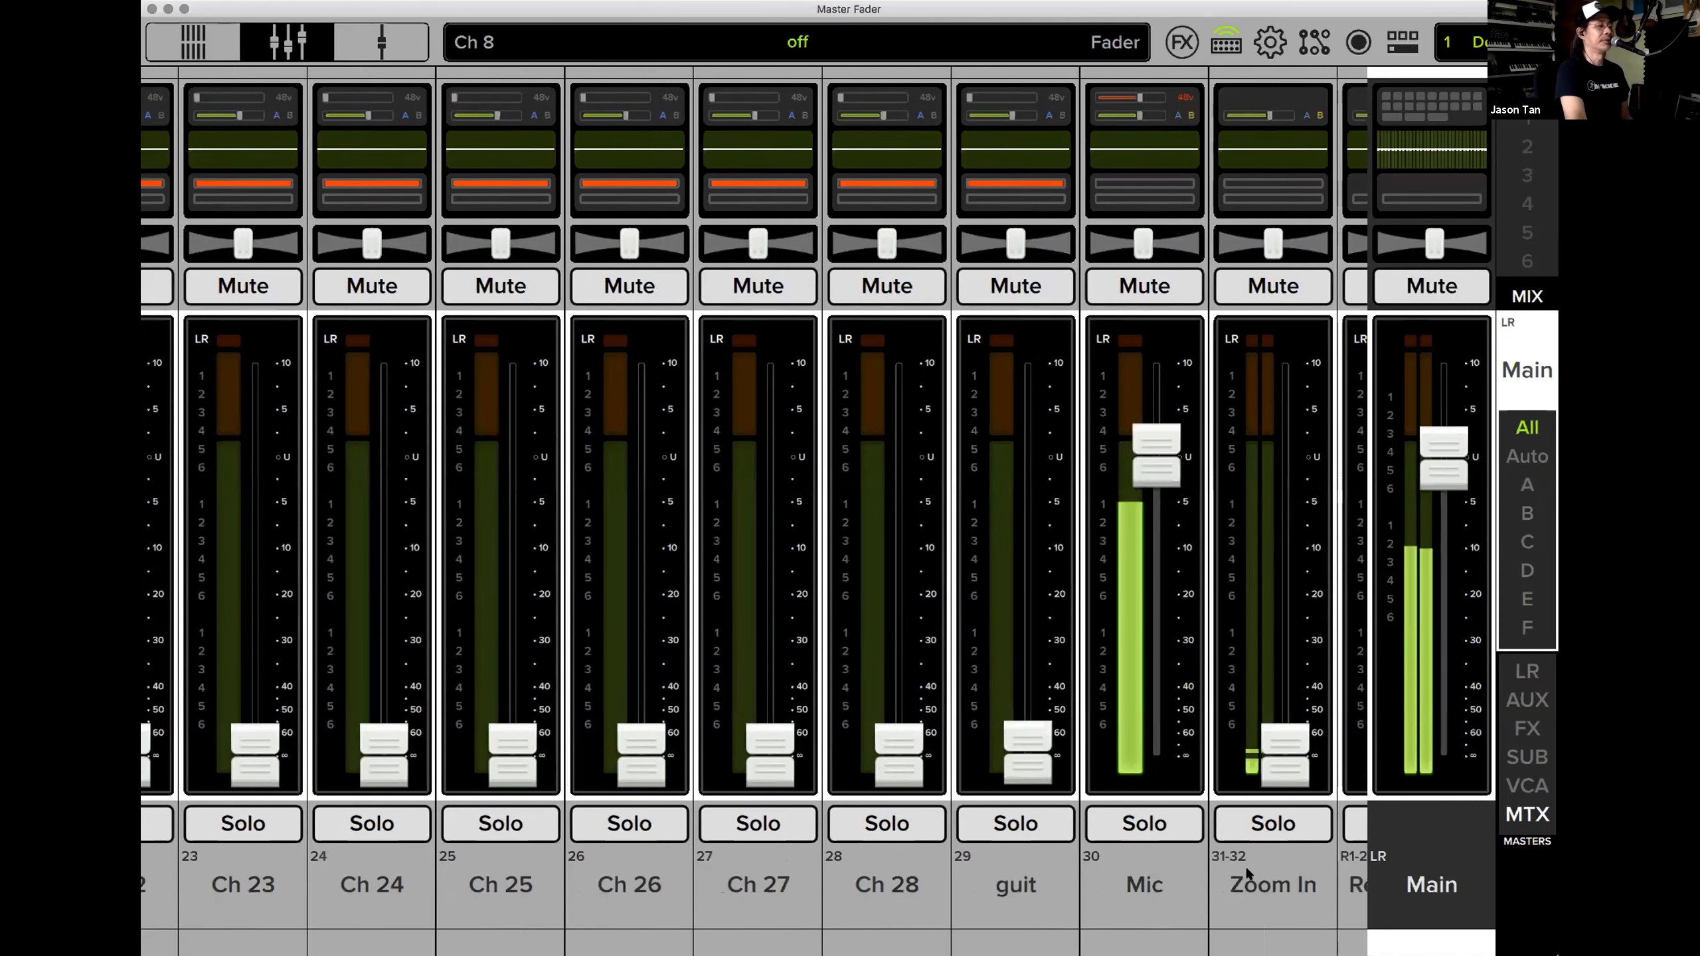
scroll(801, 490, "right", 1)
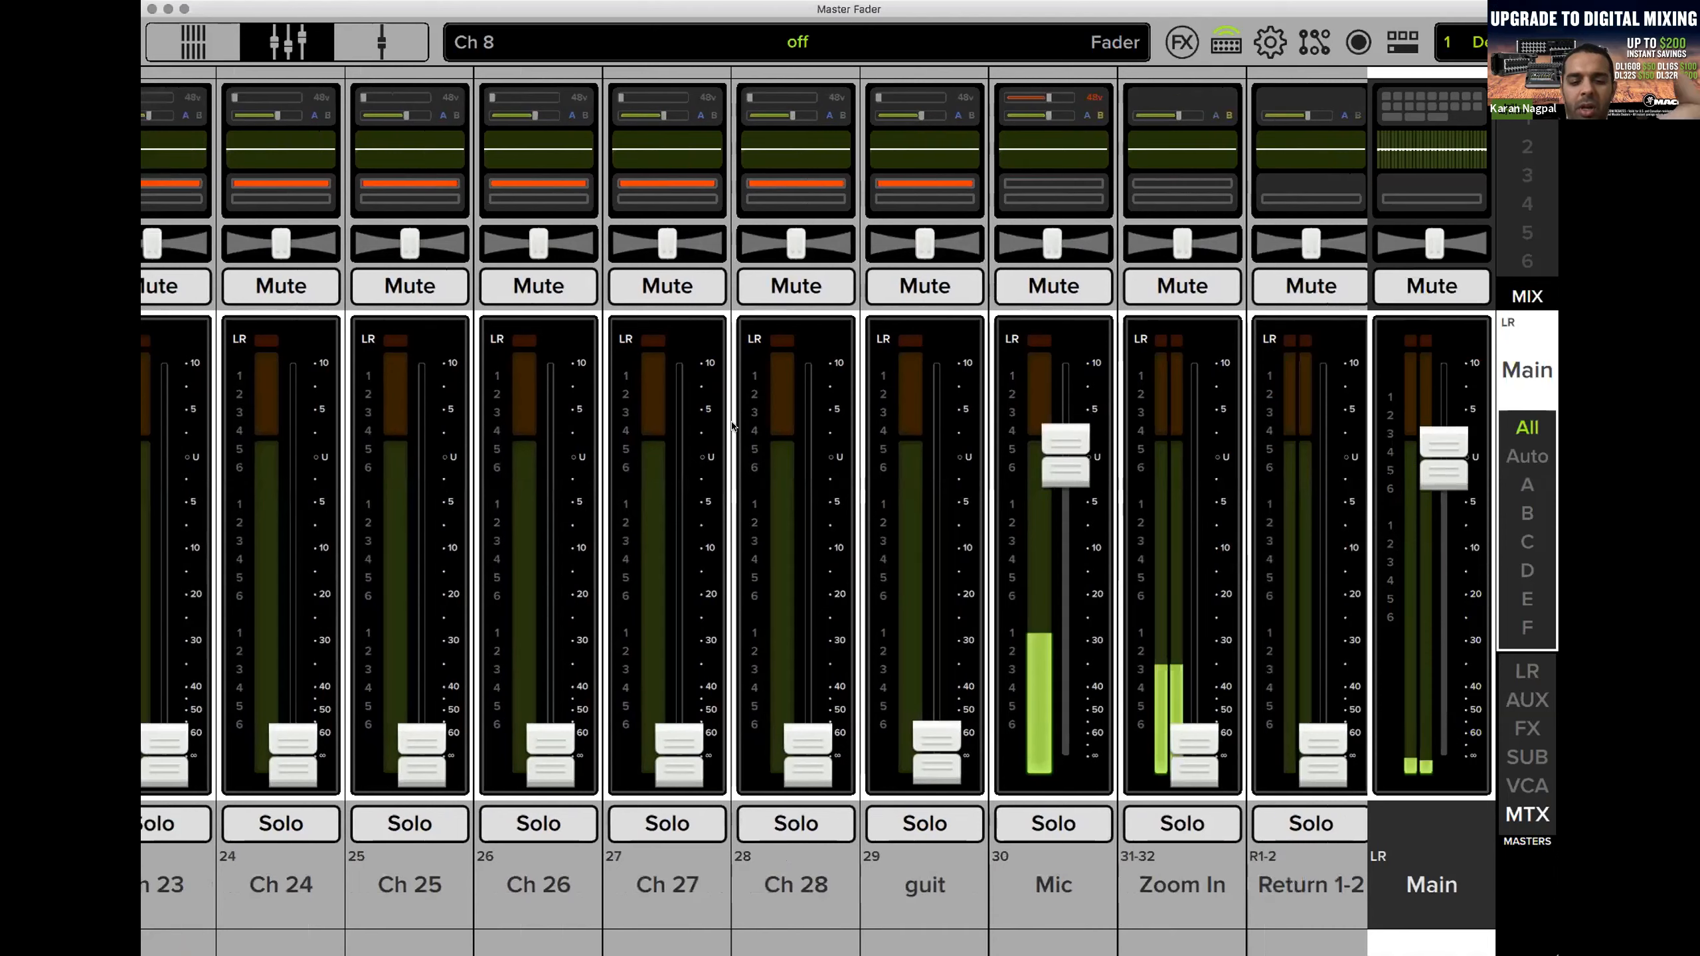
scroll(801, 491, "right", 3)
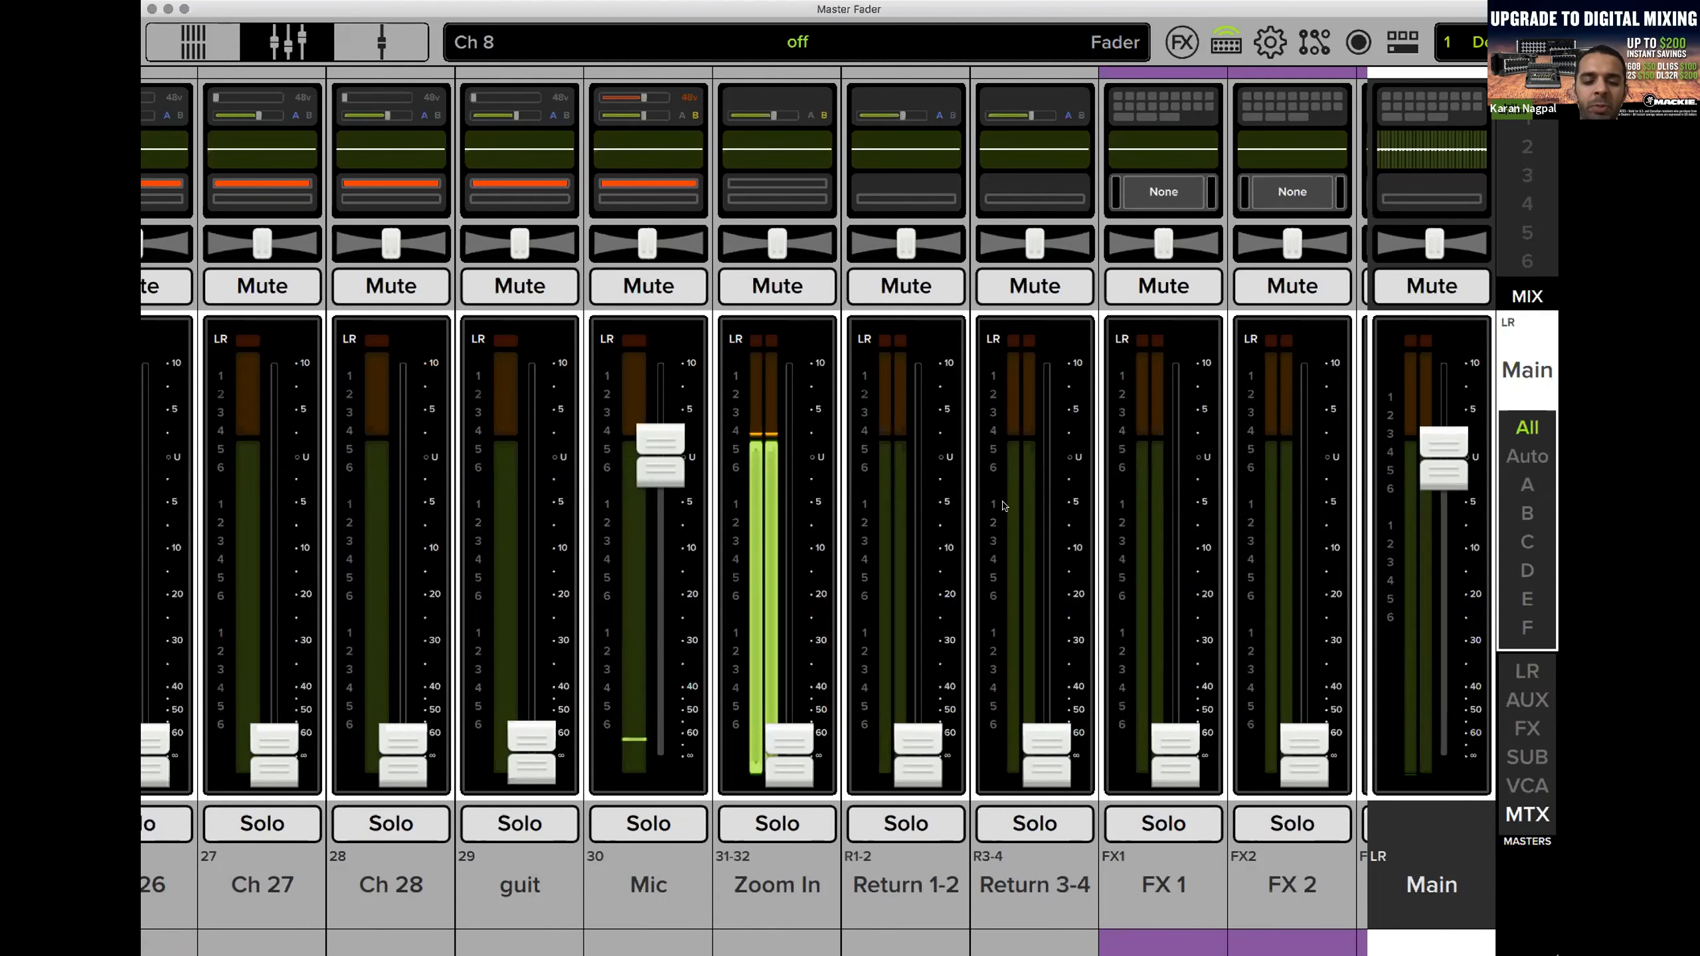
scroll(1002, 506, "right", 2)
scroll(1003, 506, "right", 4)
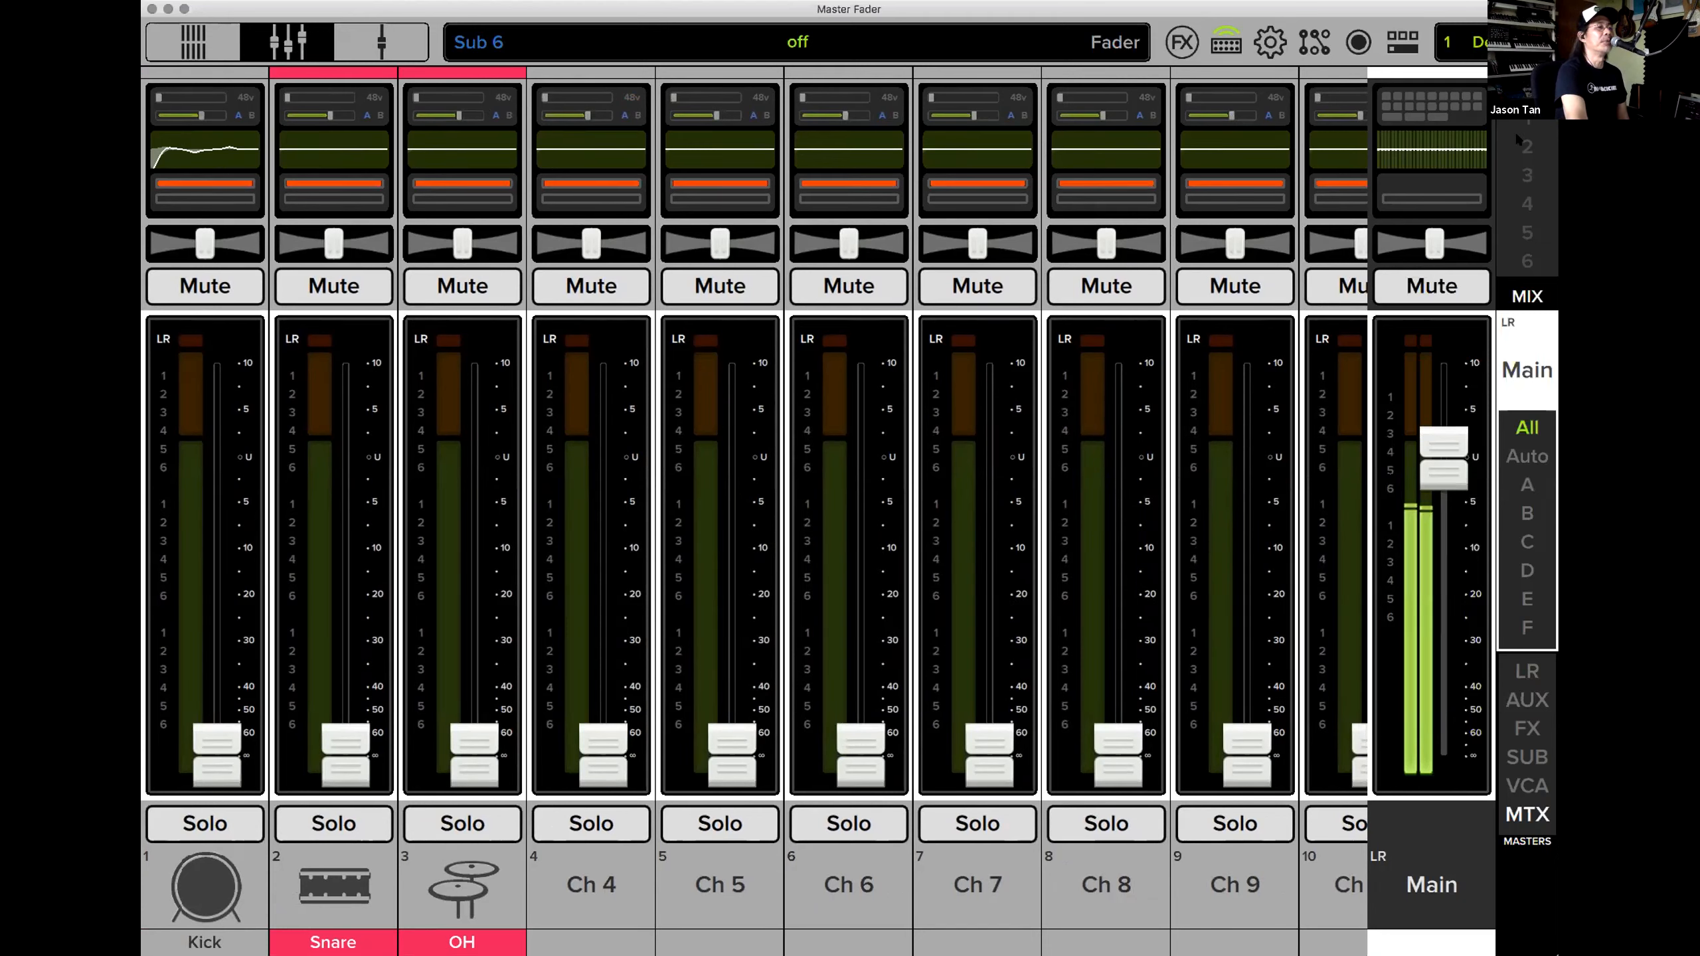
left_click_drag(967, 475, 949, 555)
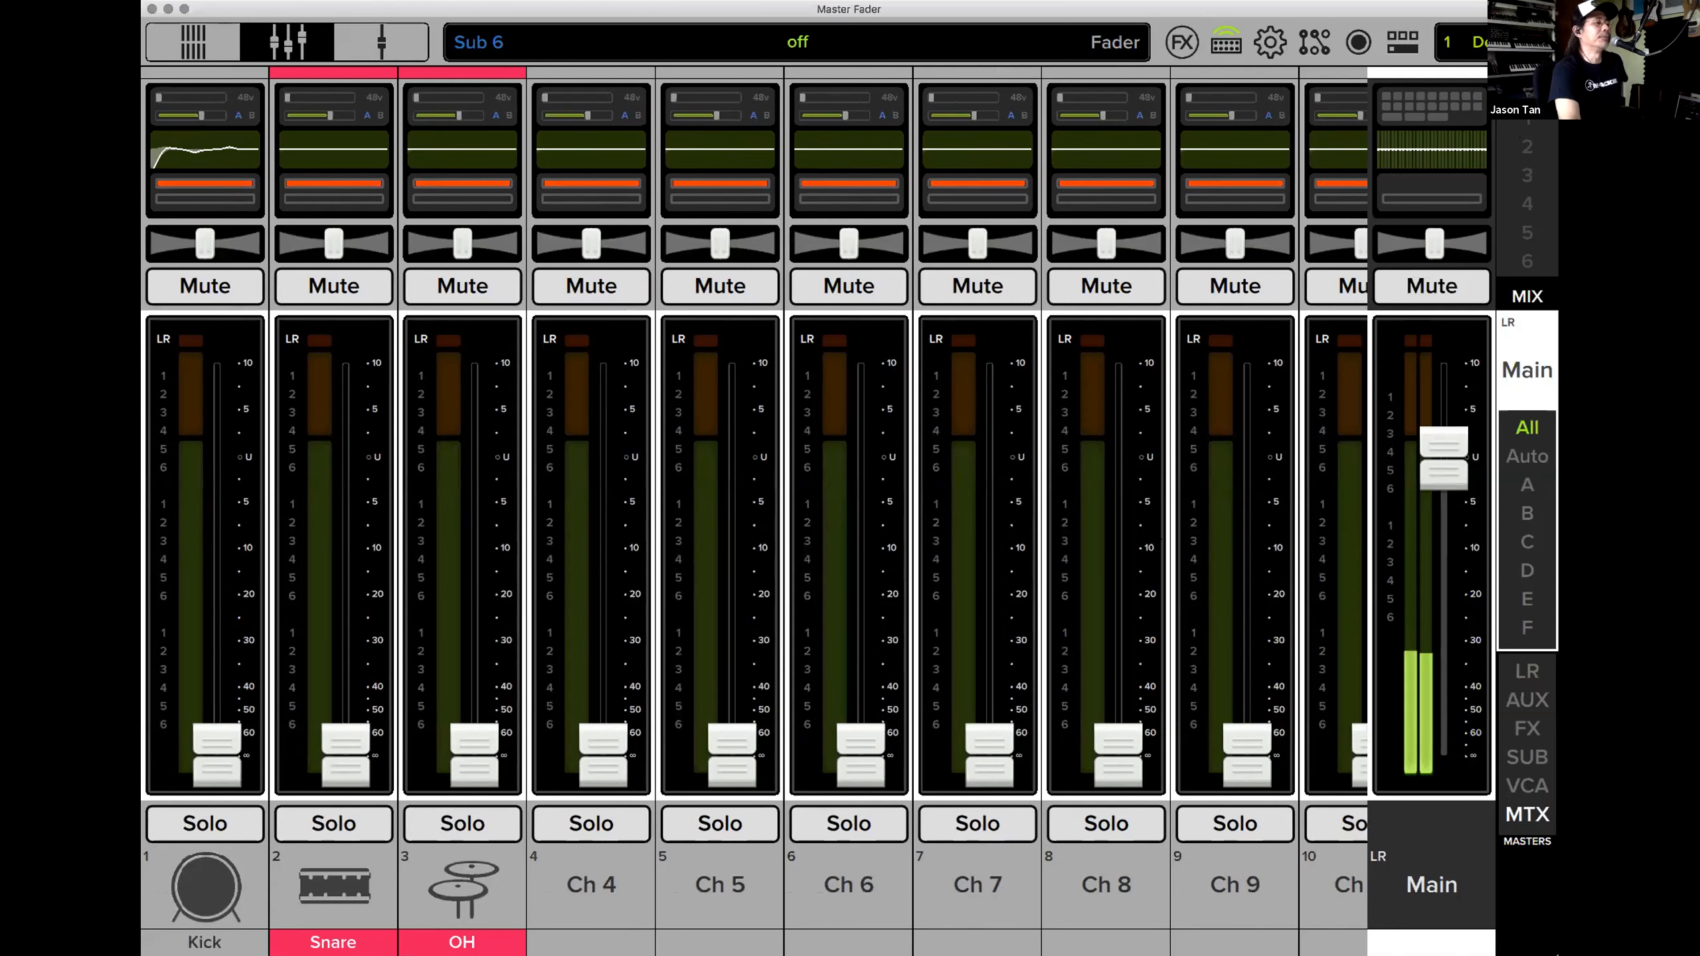
scroll(1139, 526, "right", 3)
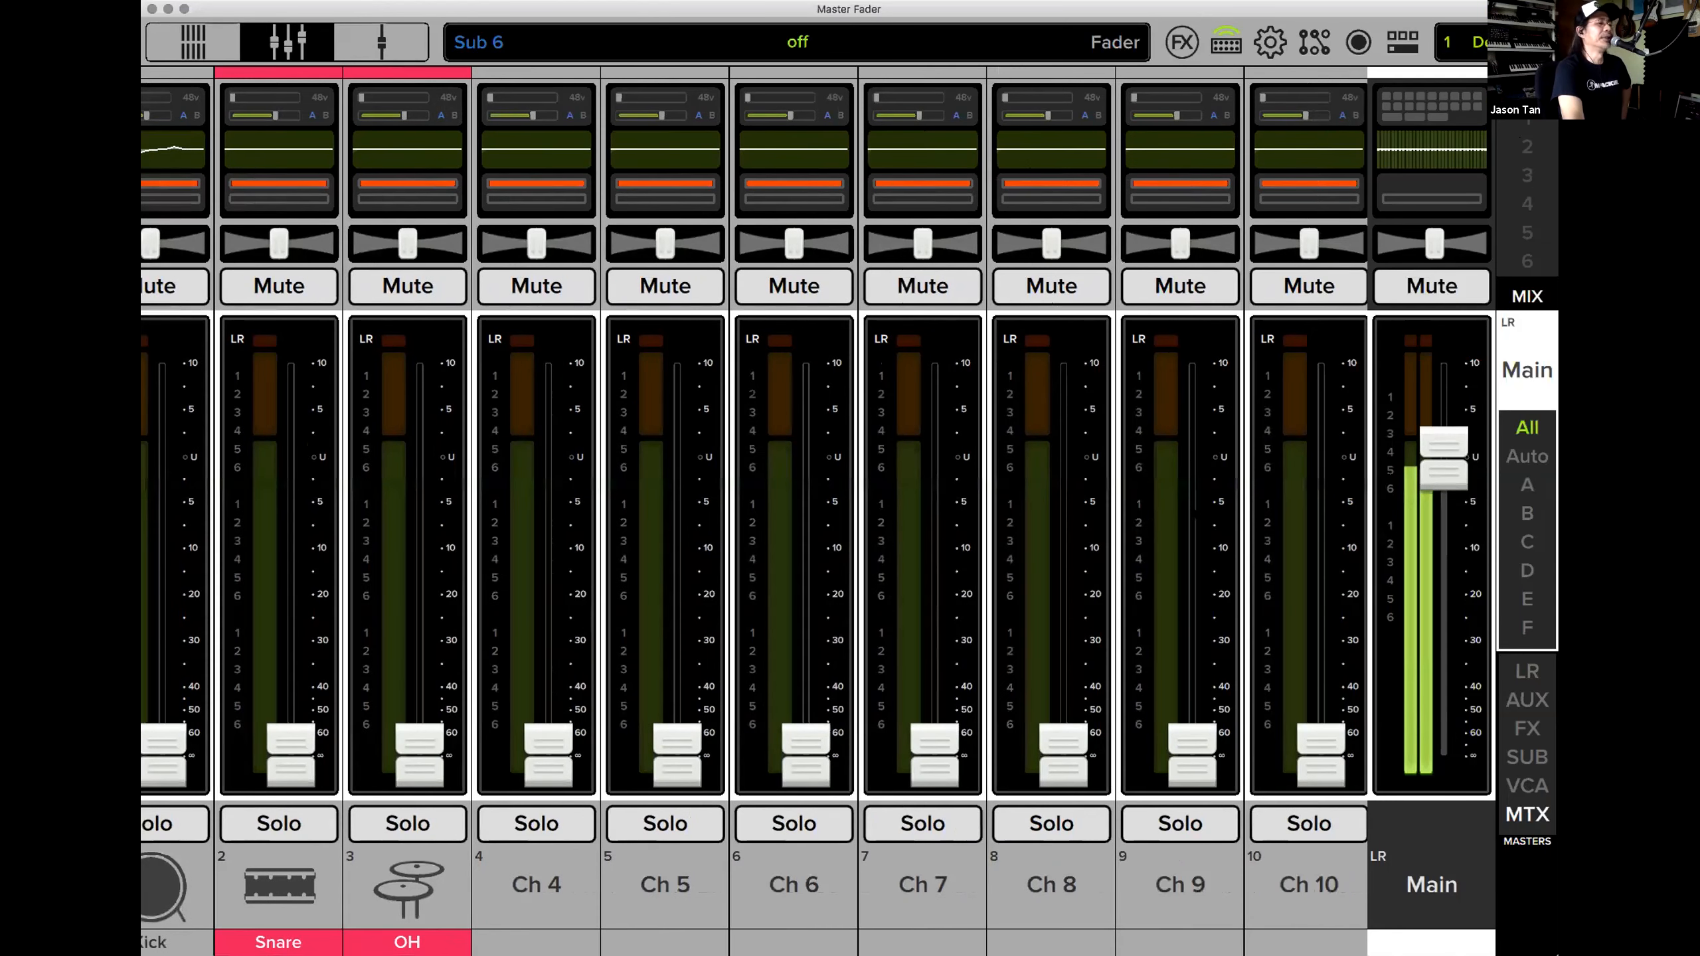
scroll(1180, 517, "left", 3)
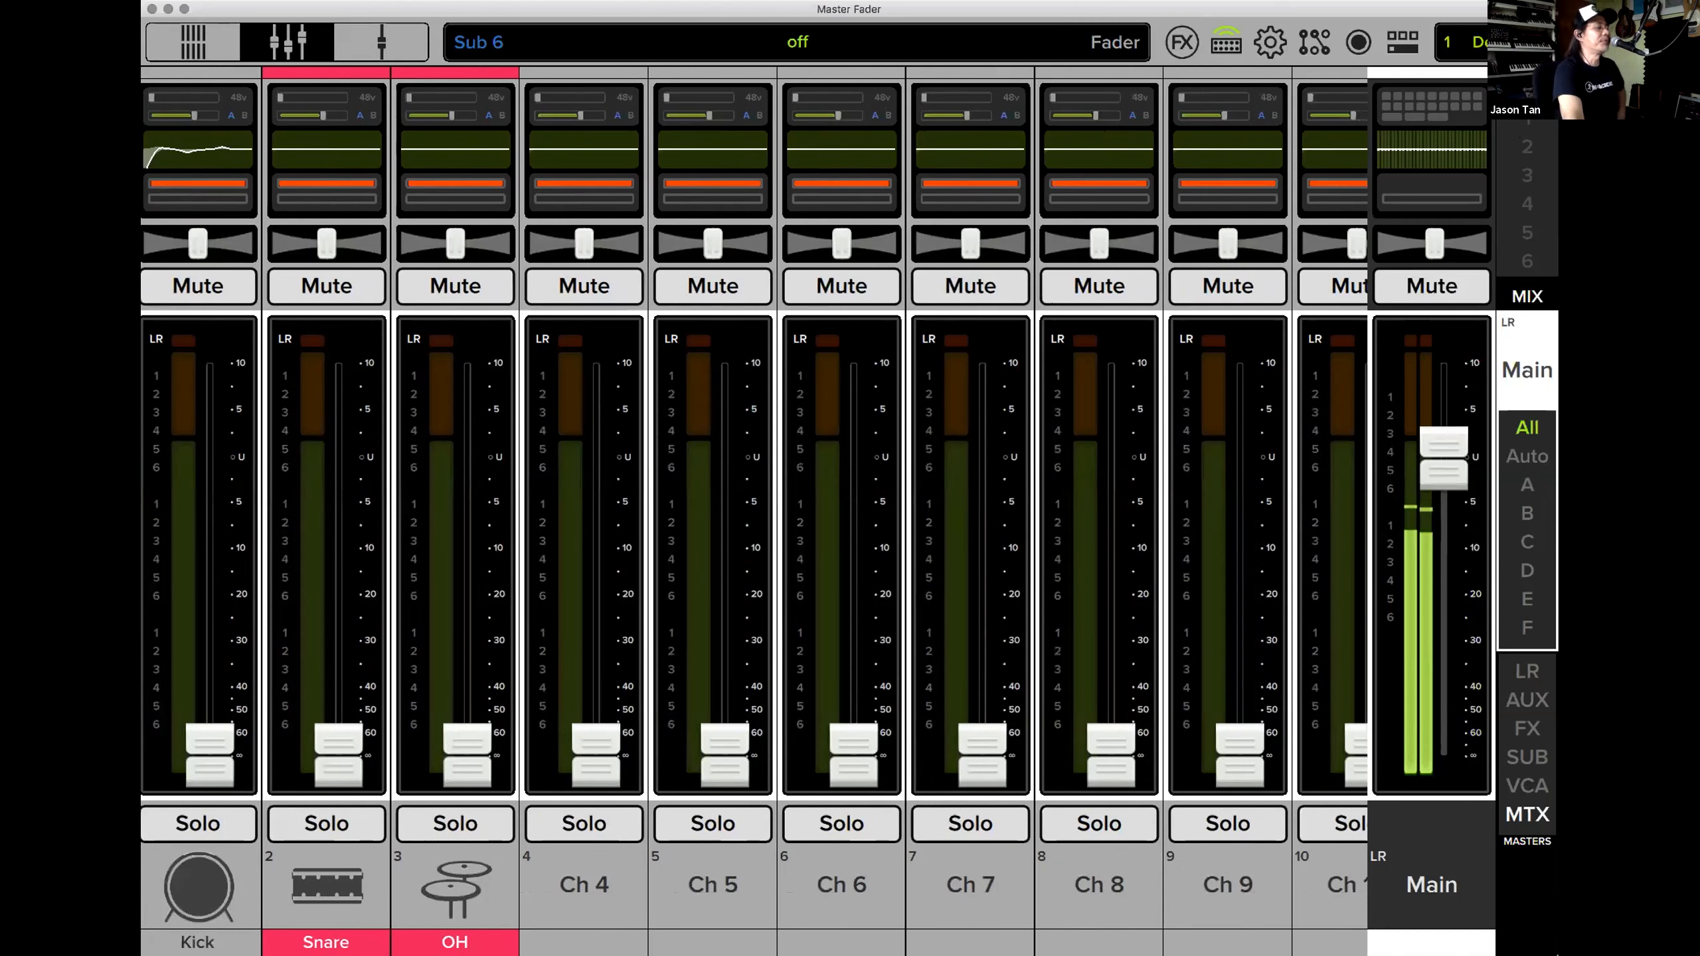
scroll(755, 511, "left", 1)
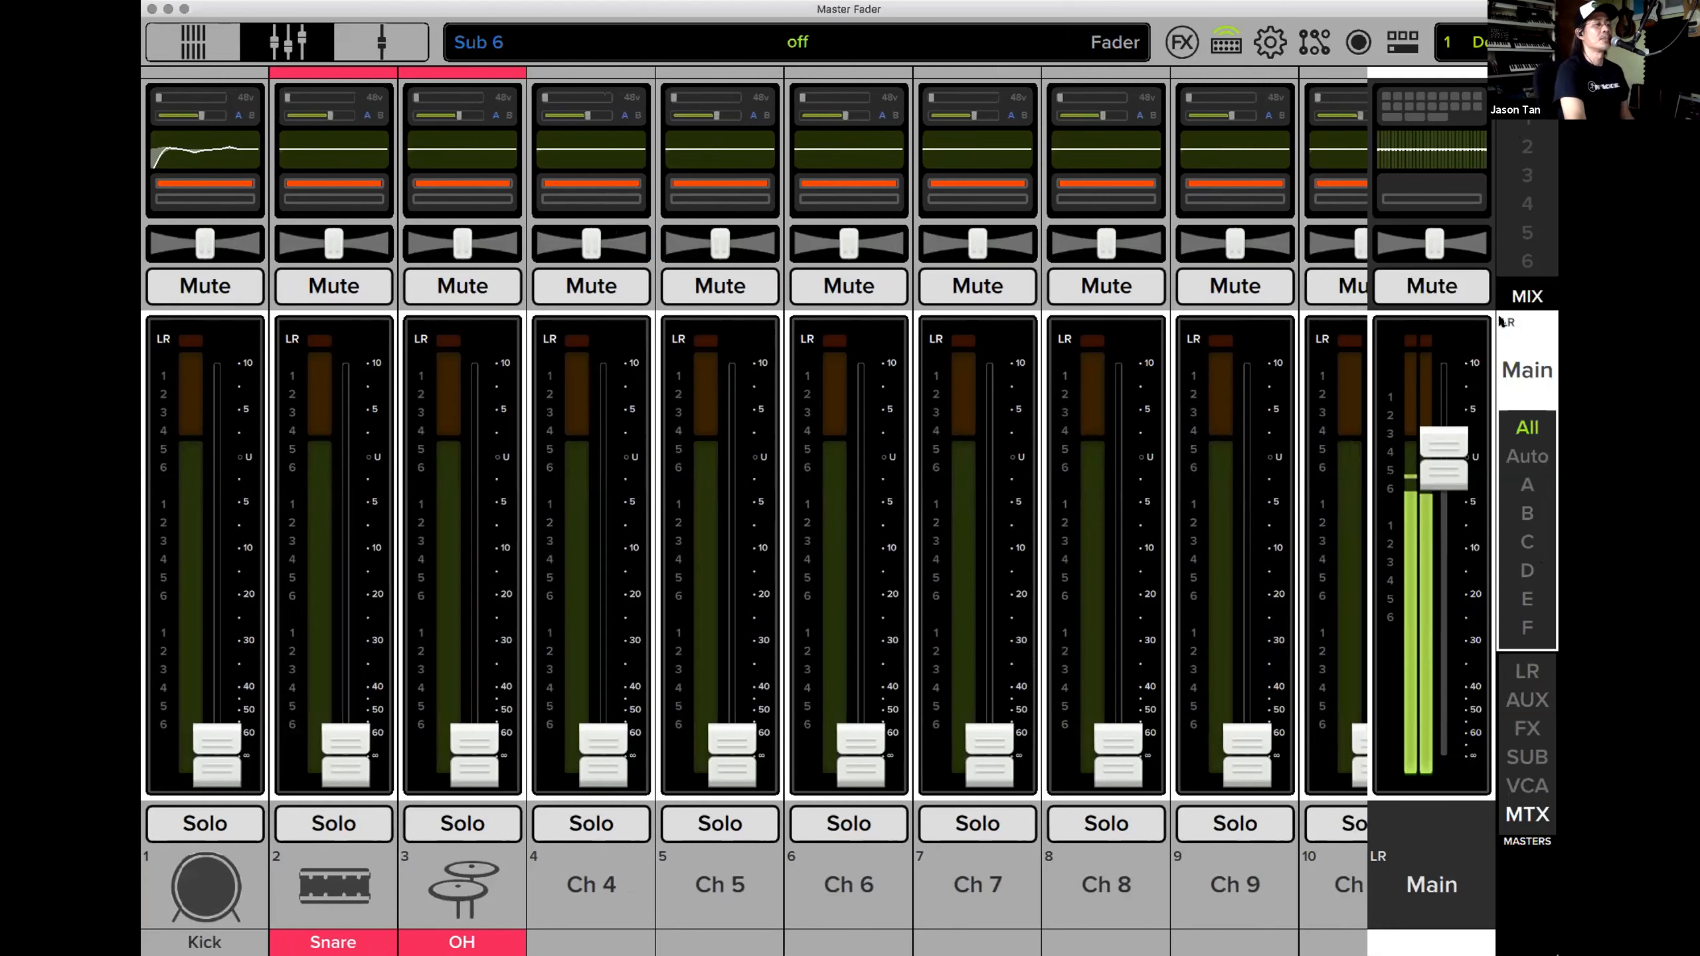
Examine the channel assignment pages of the view groups and return to the mixer overview.
left_click(1525, 536)
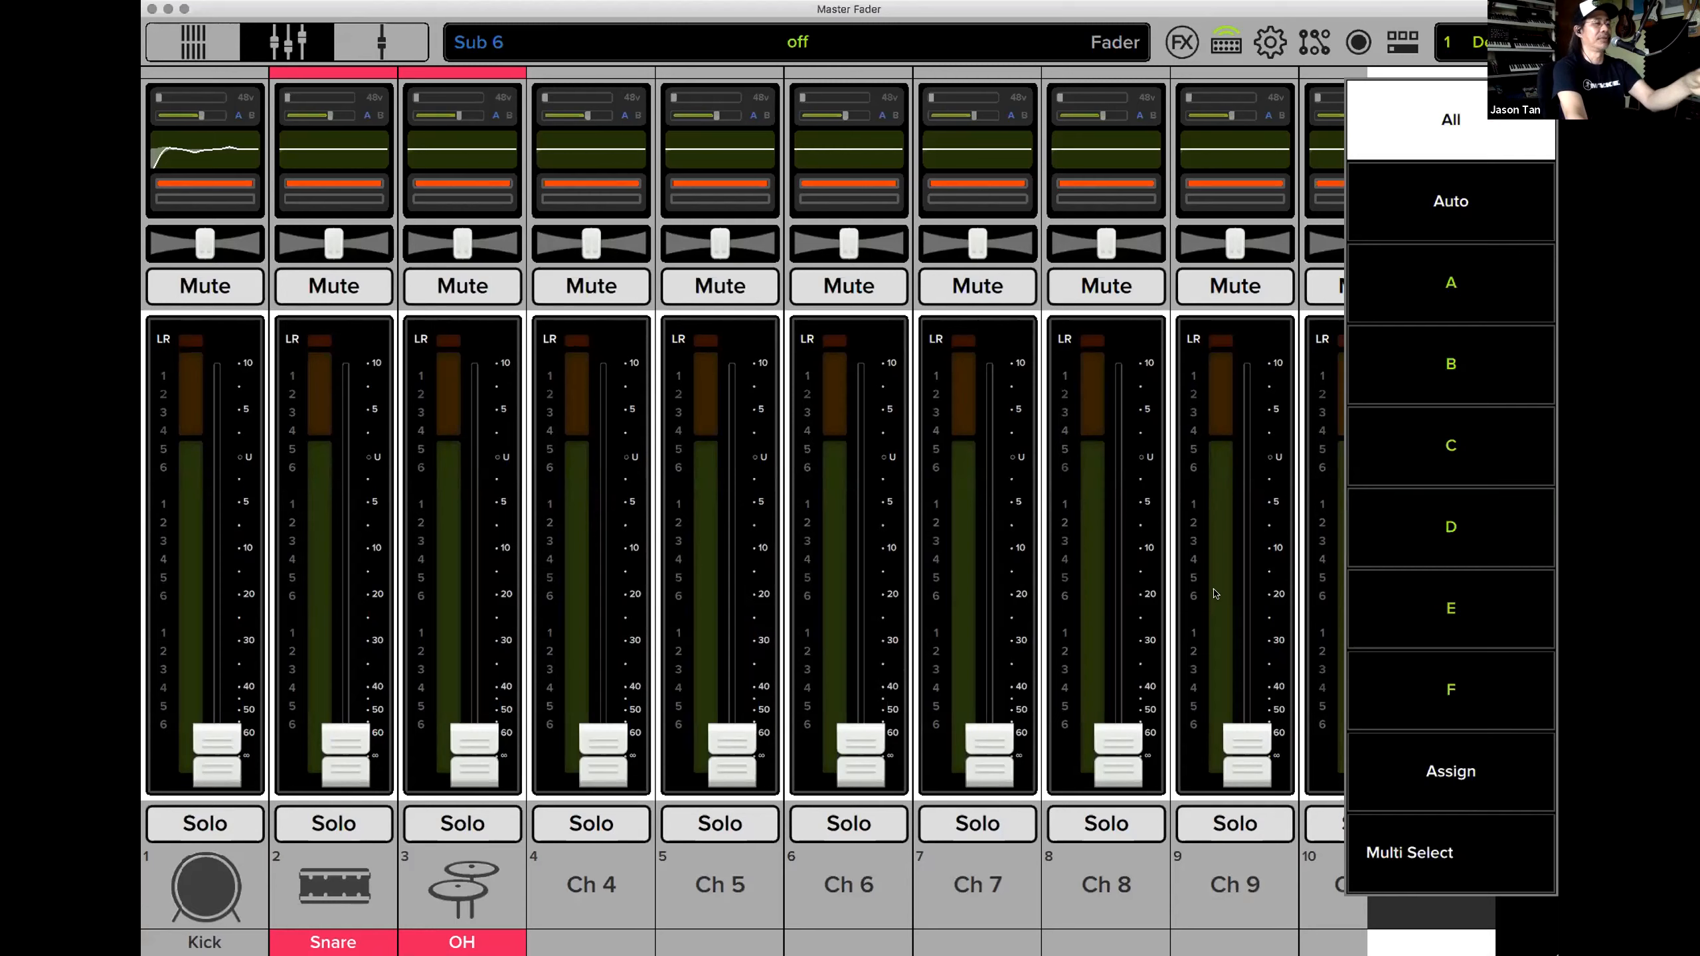
left_click(1386, 764)
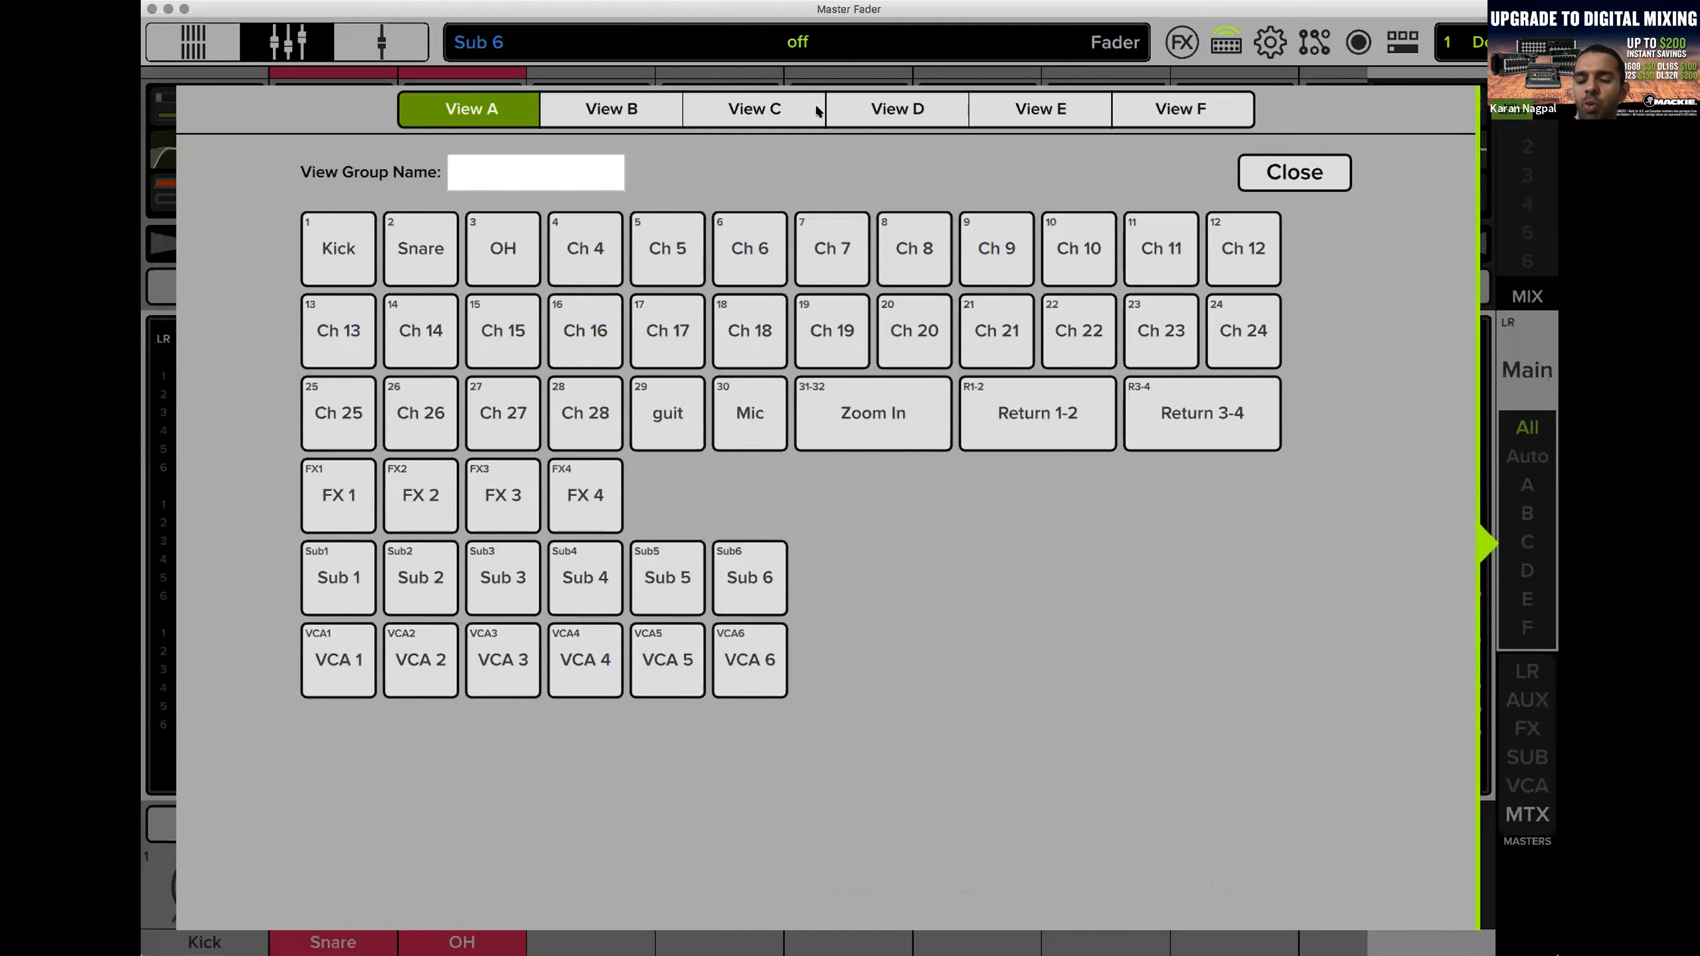
left_click(821, 110)
left_click(1017, 109)
left_click(1178, 110)
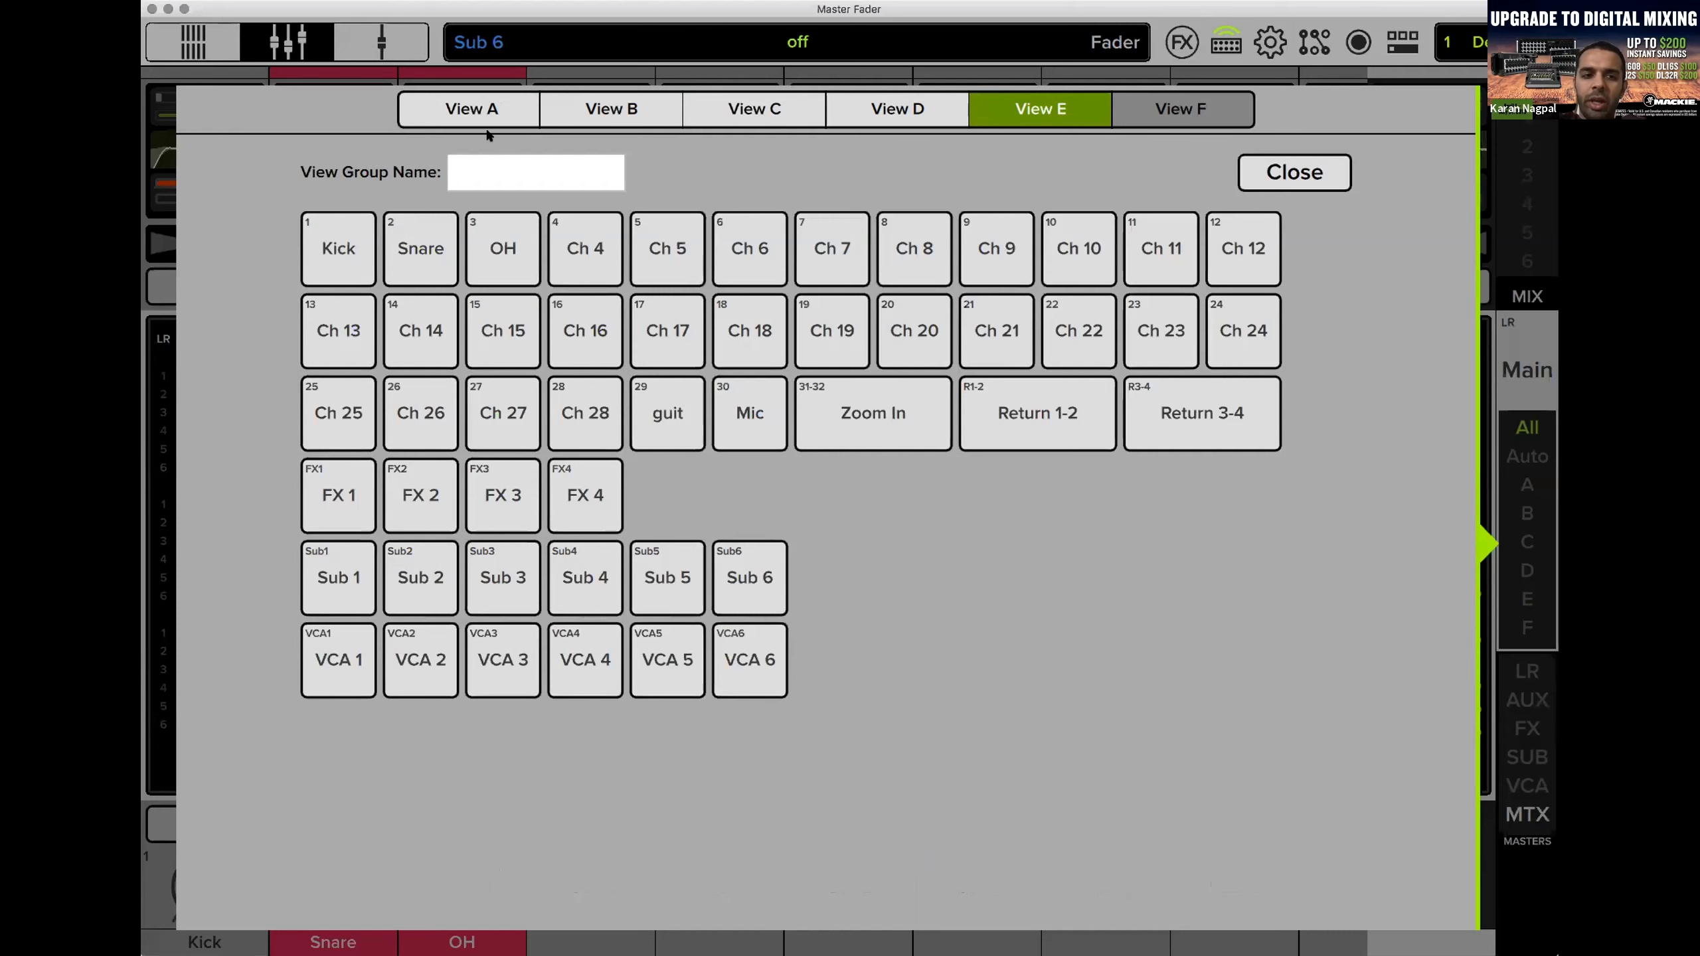
left_click(1303, 175)
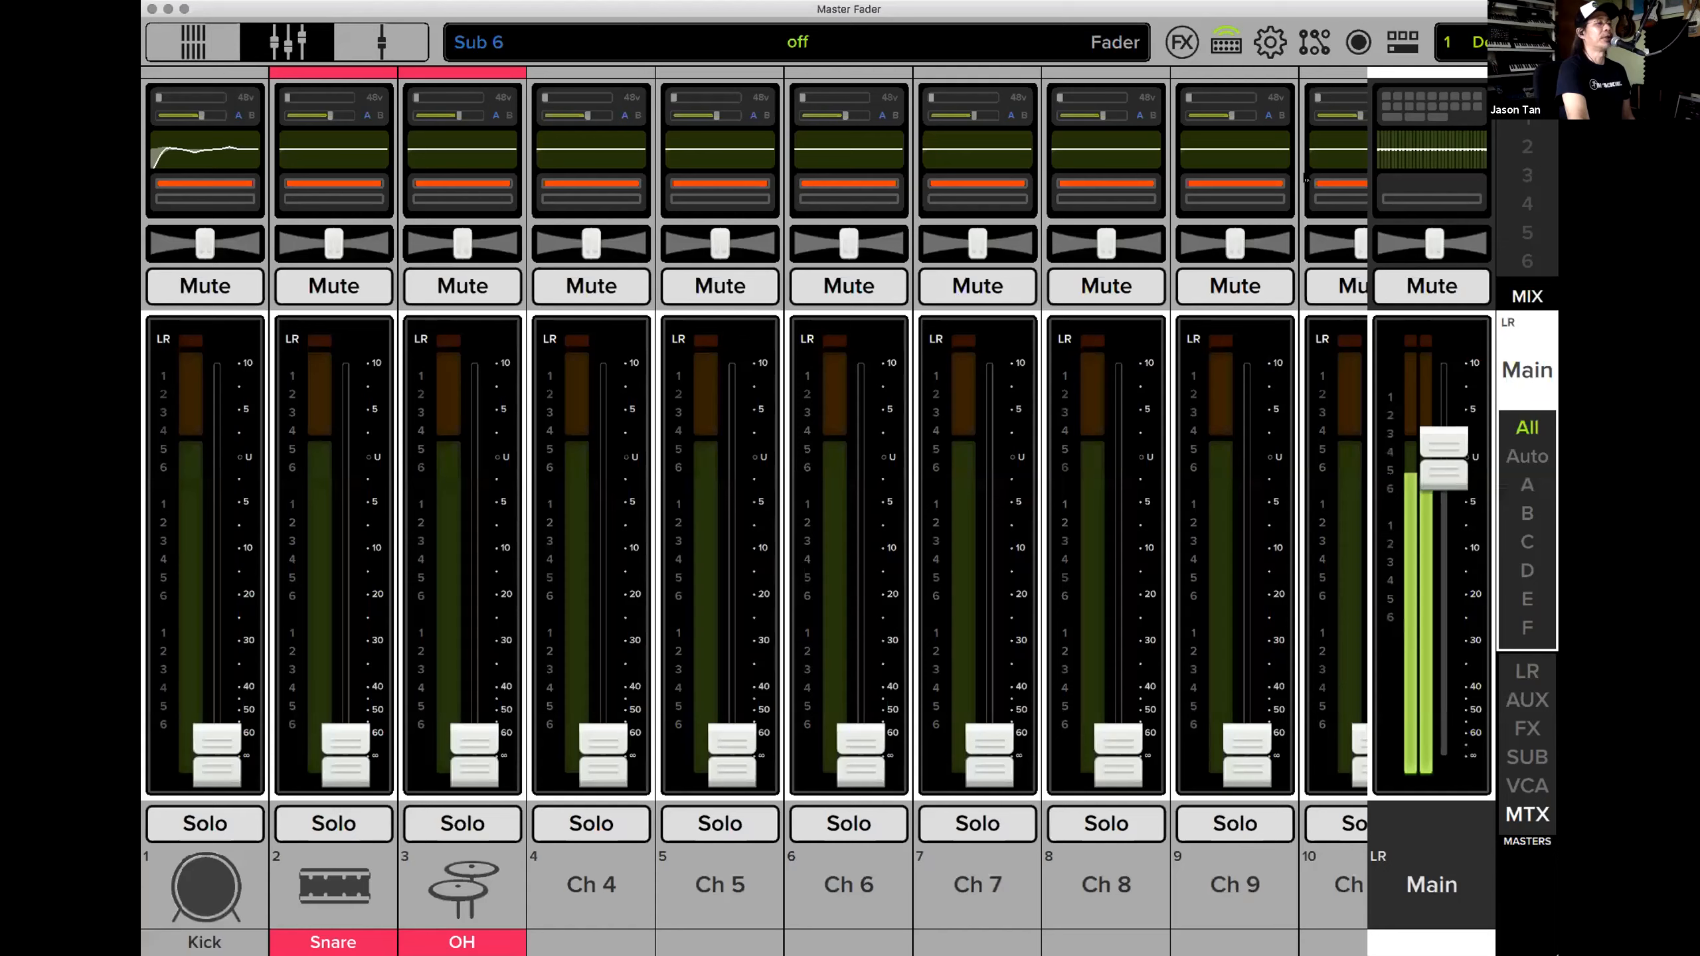
Switch to the Auto view and raise the guit channel's fader to about -56 dB.
left_click(1535, 483)
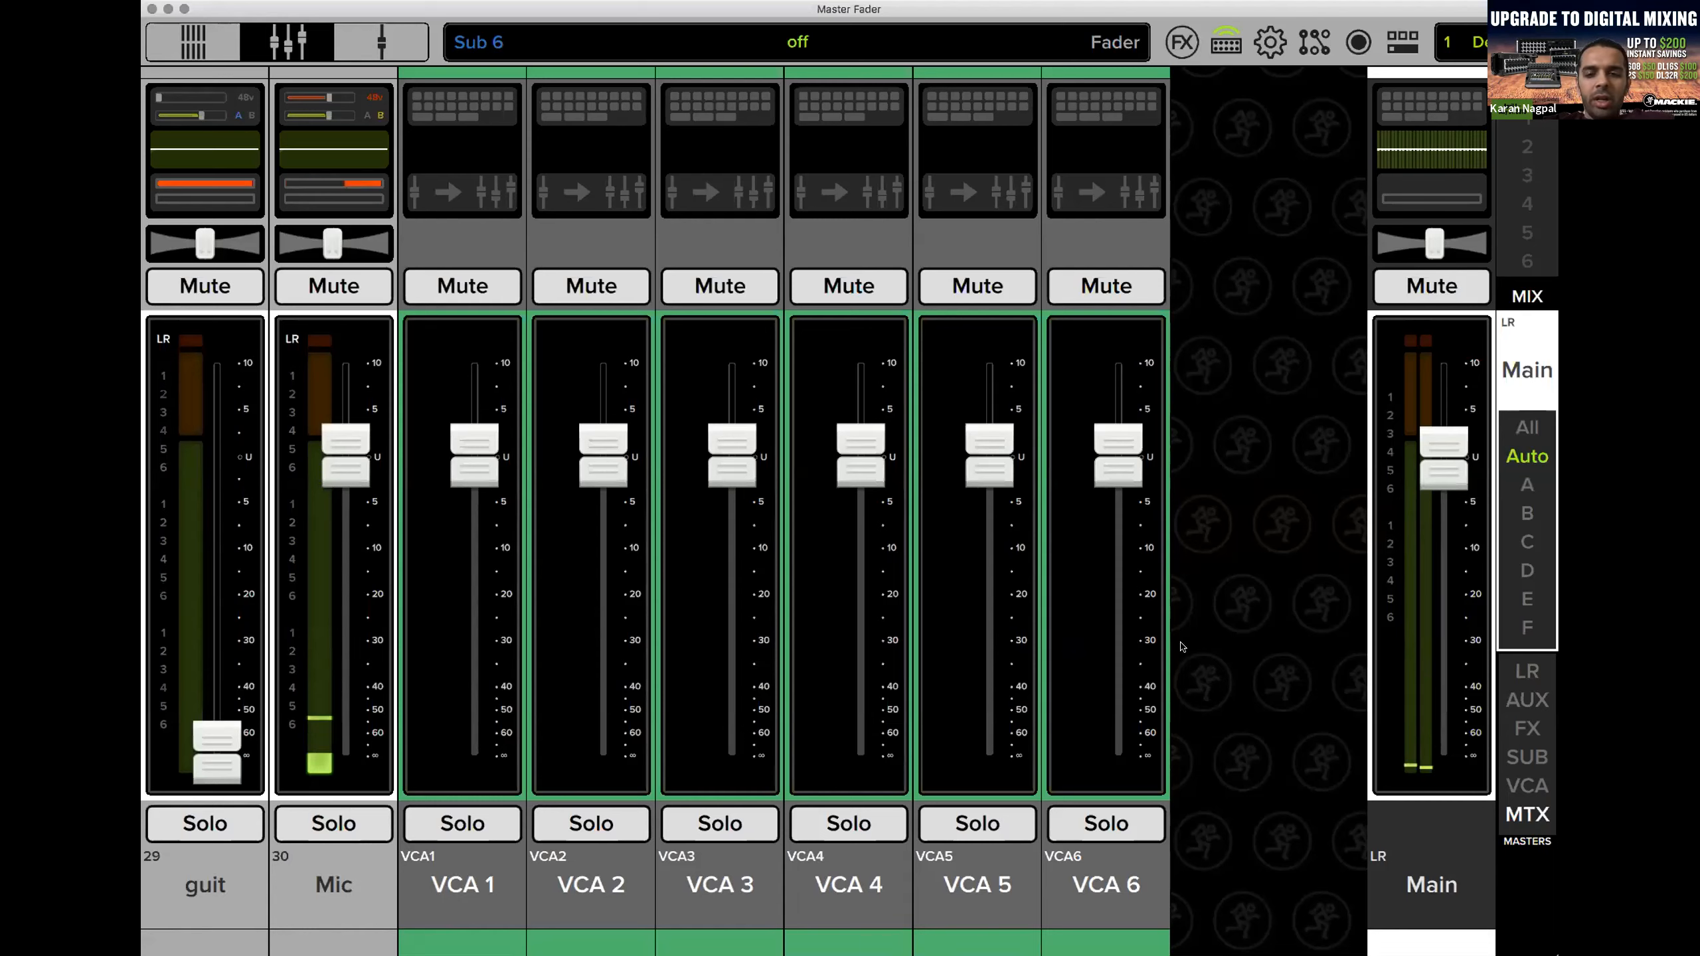
left_click(212, 762)
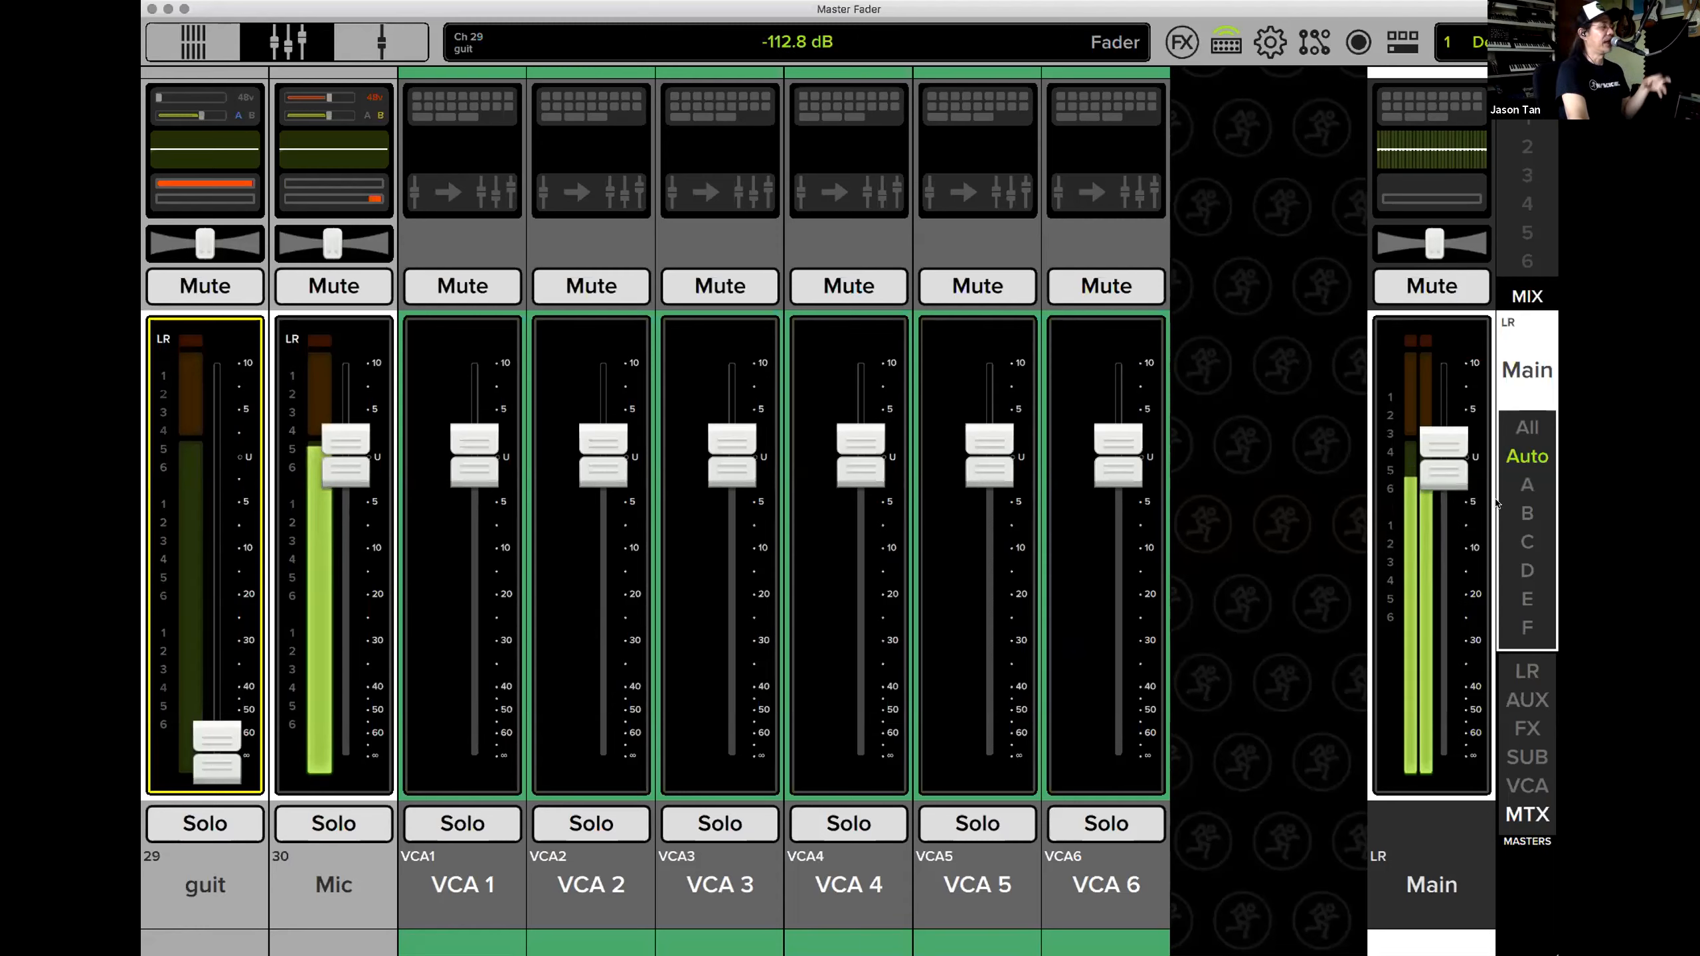
left_click_drag(209, 793, 215, 717)
Show all channels and raise the Kick fader to about -7.3 dB, Snare and OH to similar levels, and Ch 6 to about -8.7 dB.
left_click(1541, 458)
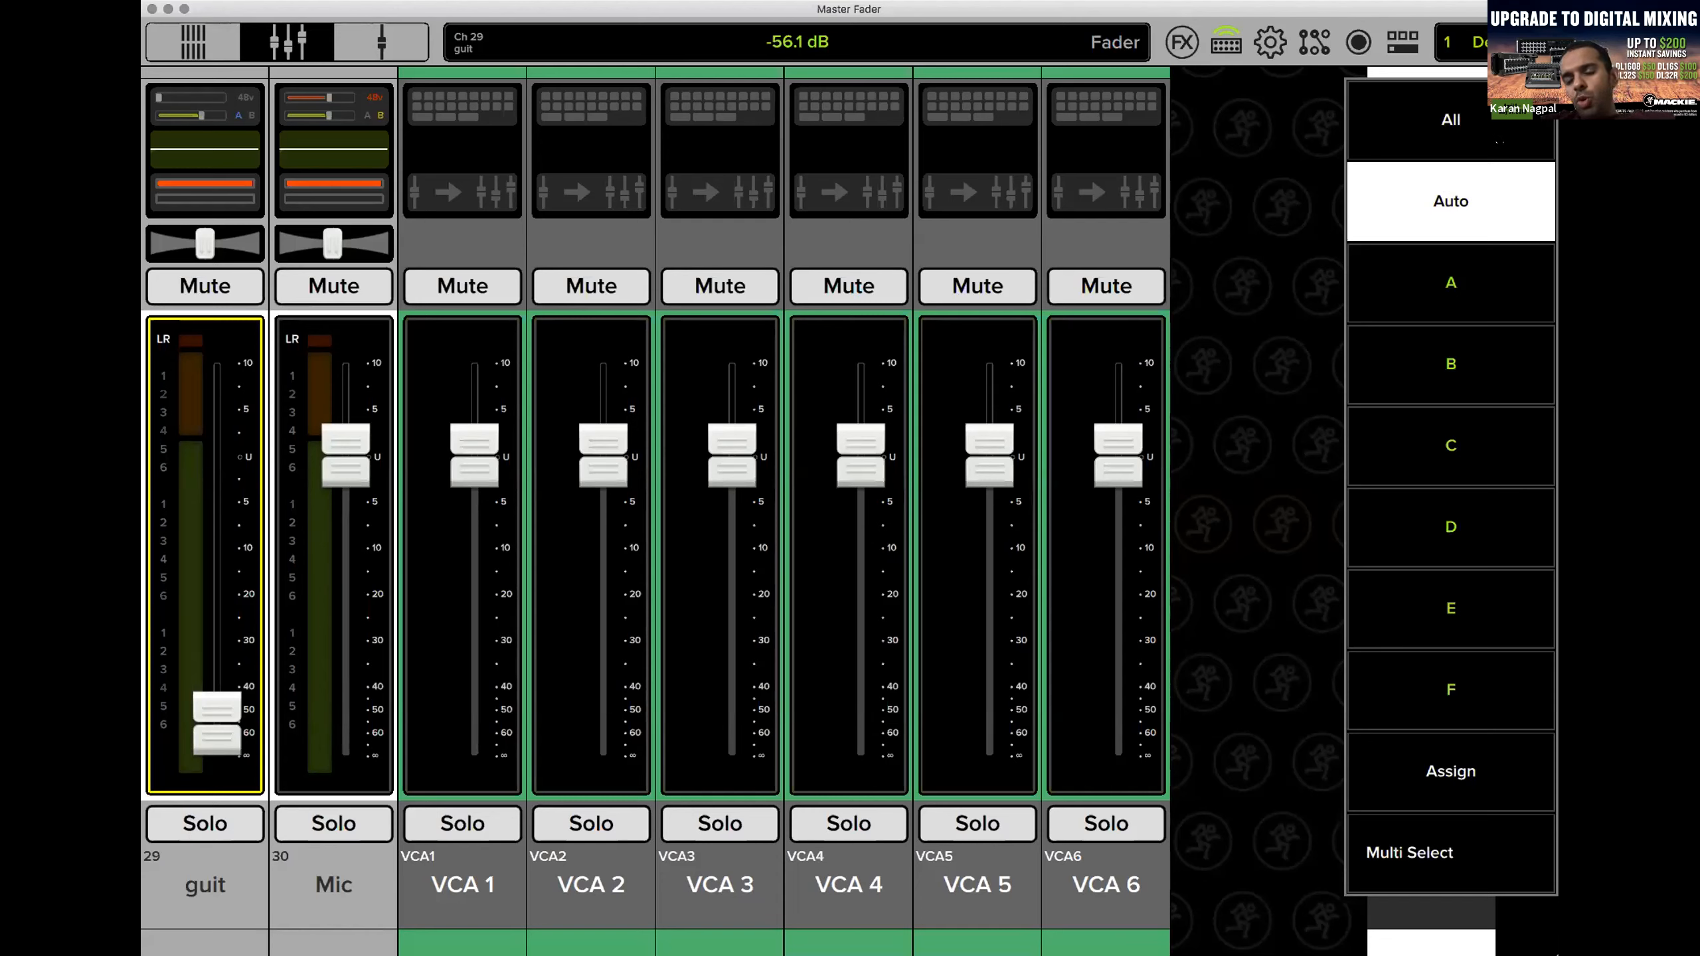
left_click(1499, 141)
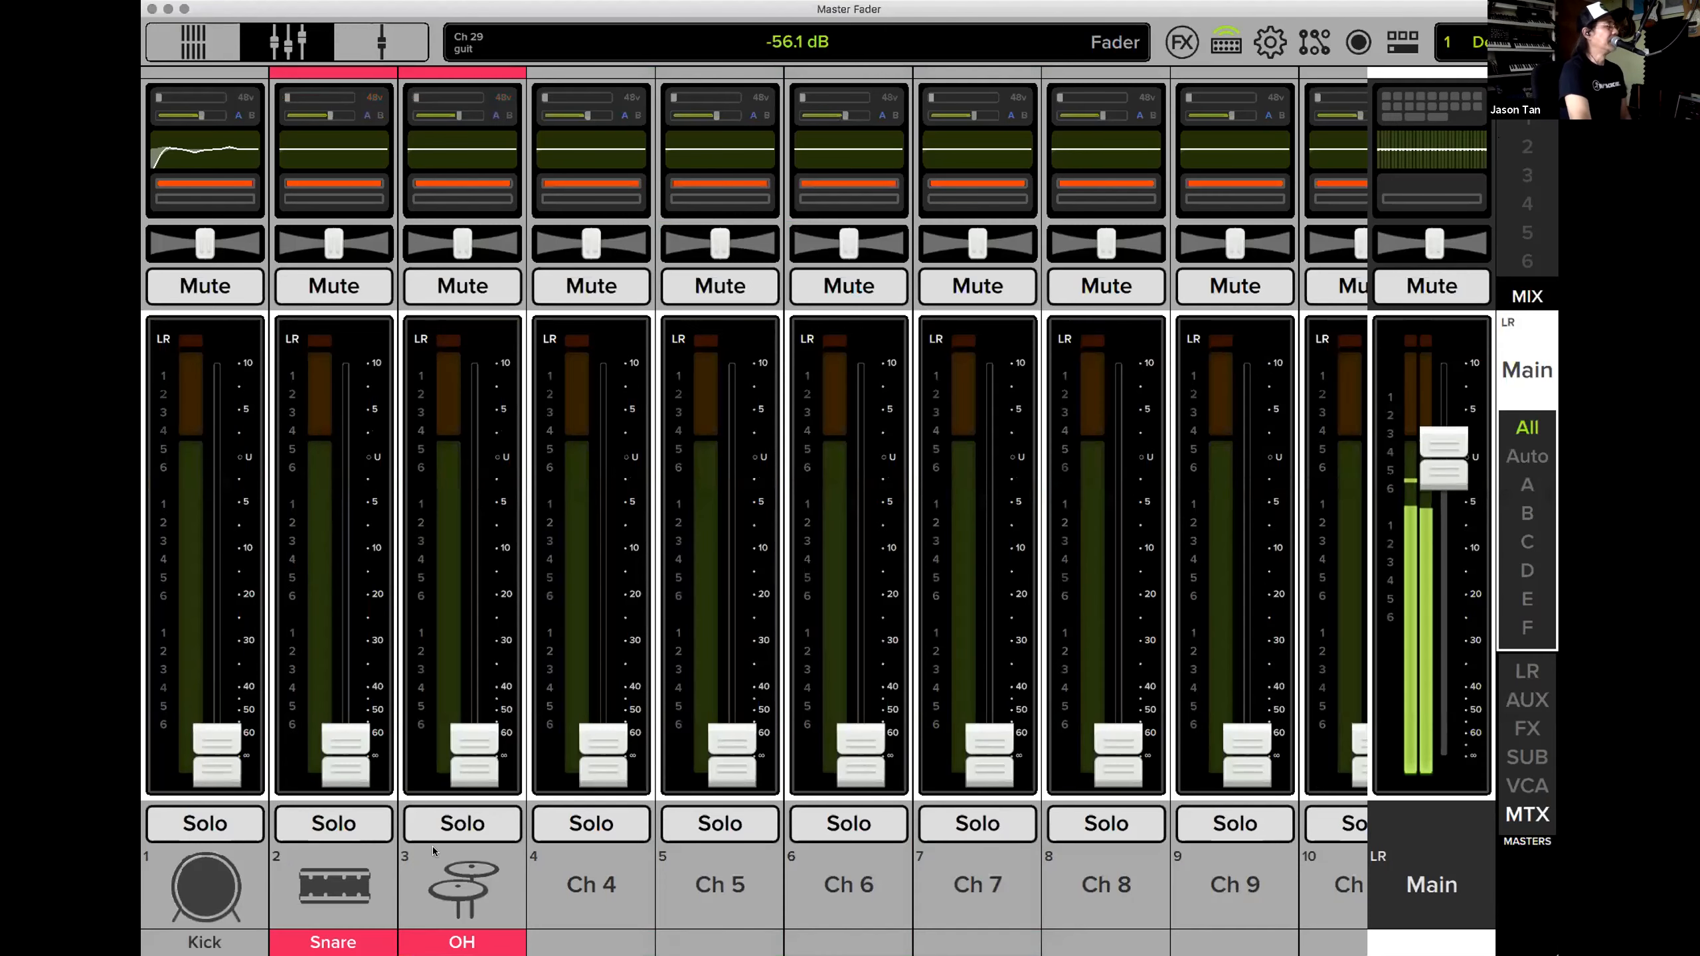
left_click_drag(213, 760, 207, 526)
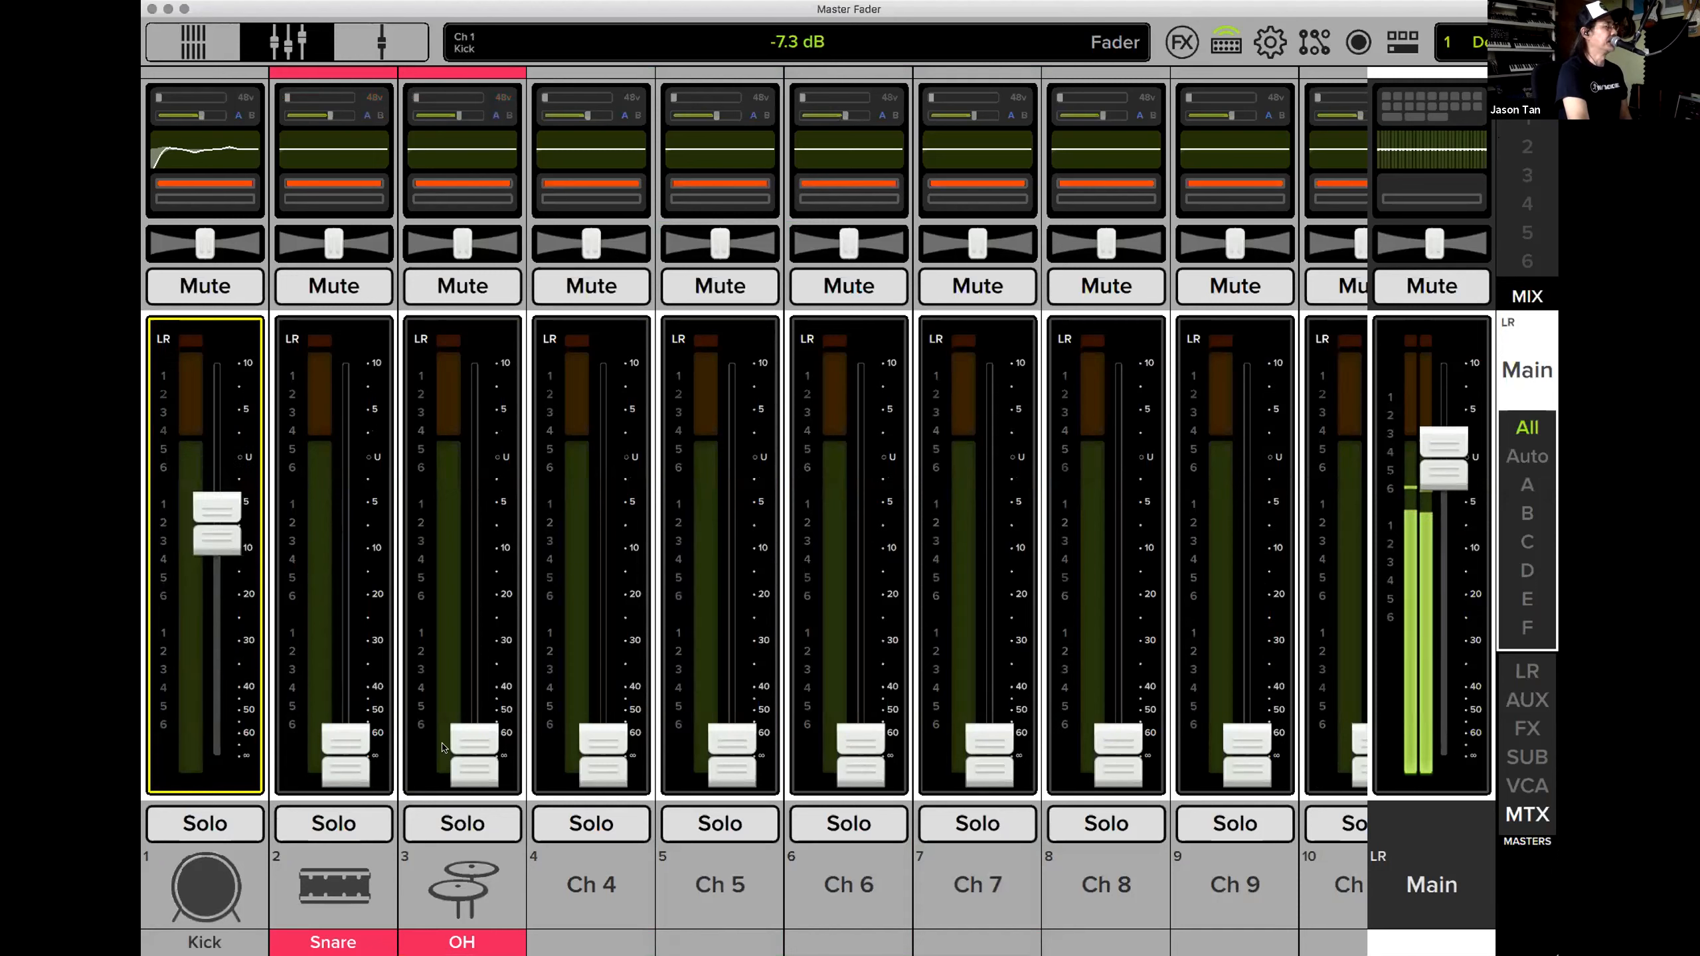
left_click_drag(343, 764, 341, 532)
left_click_drag(475, 748, 482, 528)
left_click_drag(869, 743, 869, 536)
Bring the guit channel's fader on channel 29 all the way down to off.
scroll(813, 683, "right", 10)
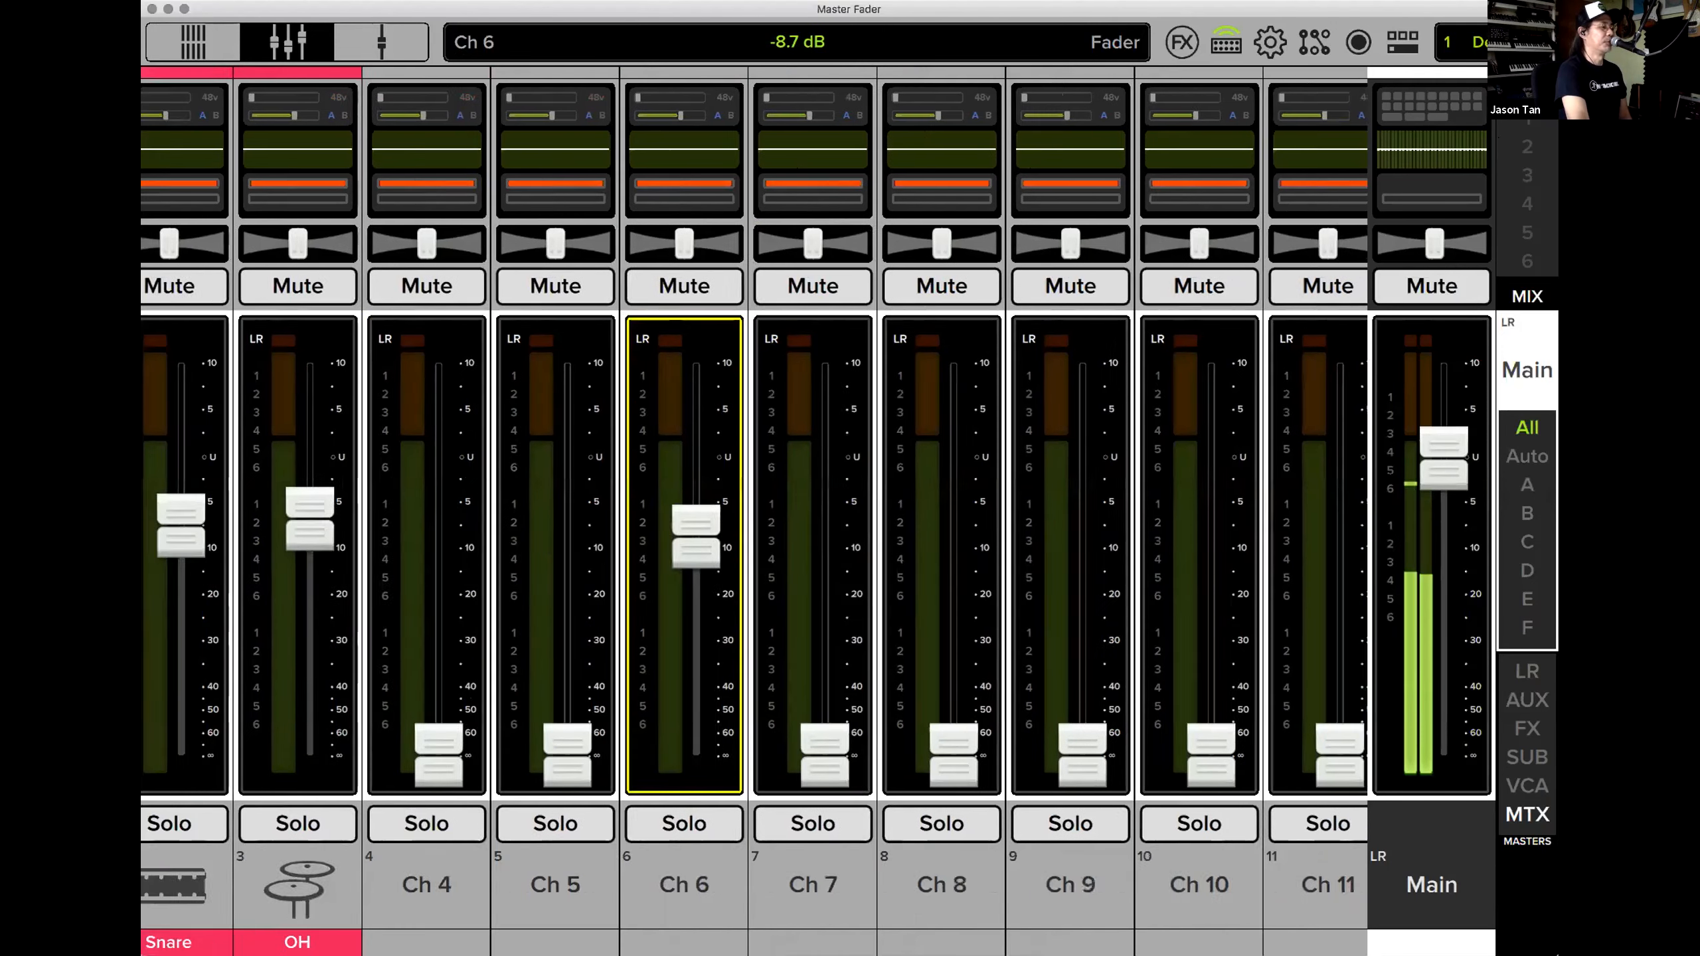
scroll(747, 657, "right", 12)
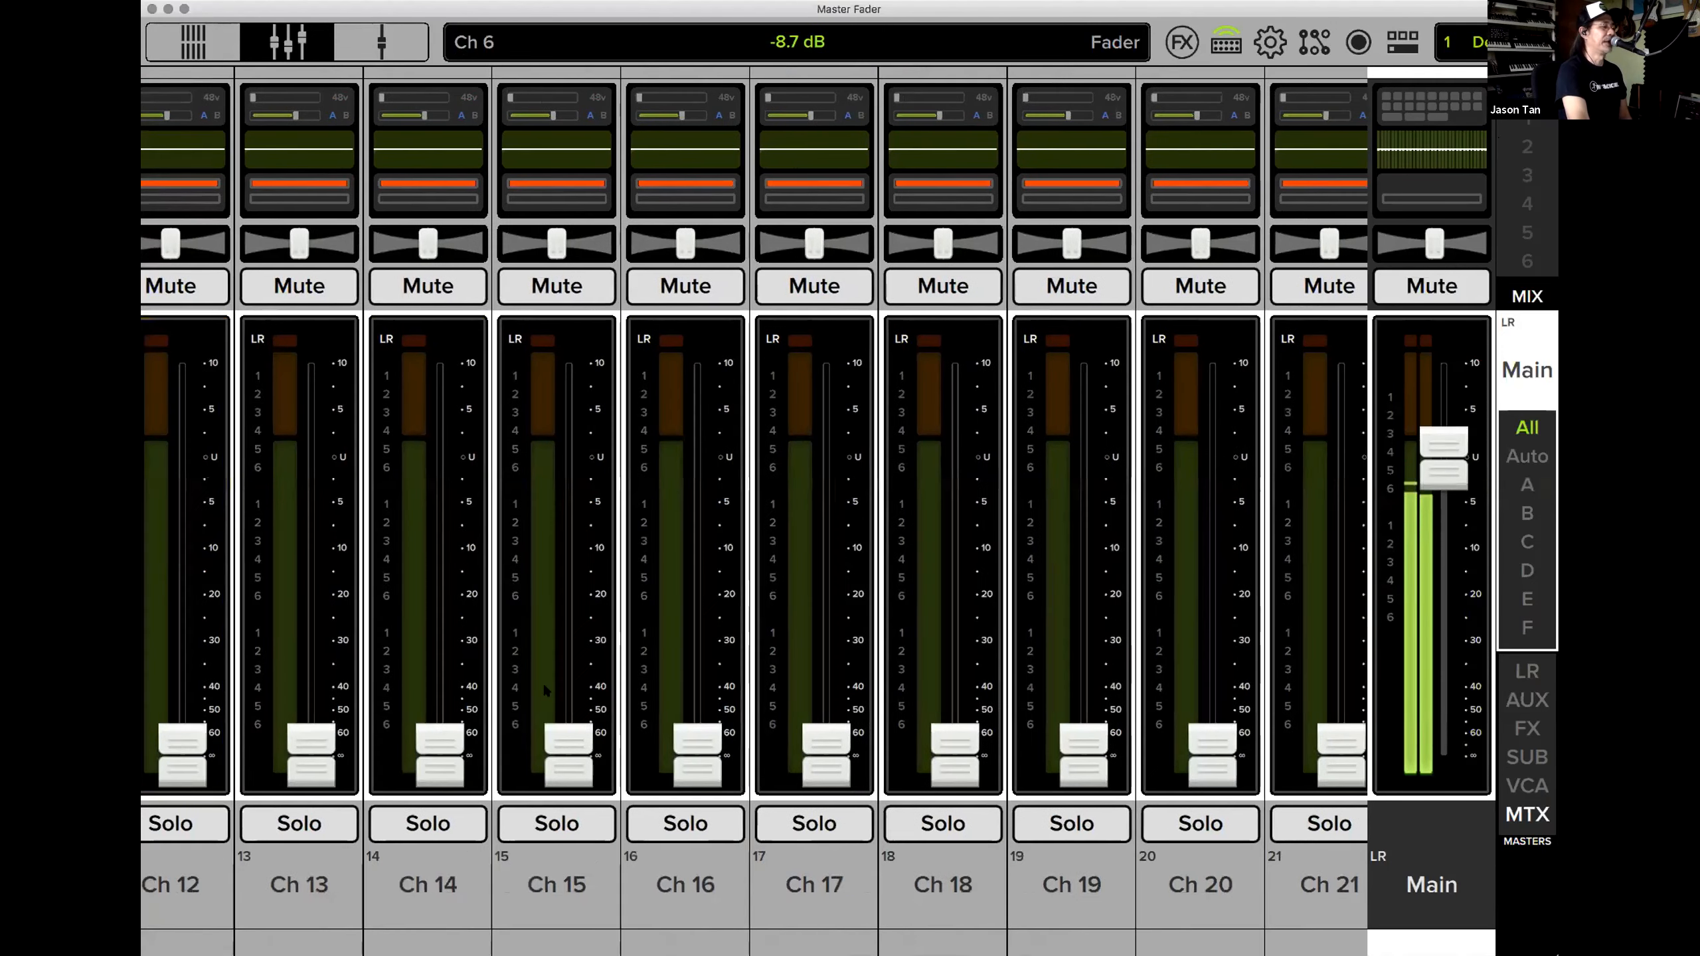
scroll(542, 682, "right", 12)
scroll(909, 733, "right", 4)
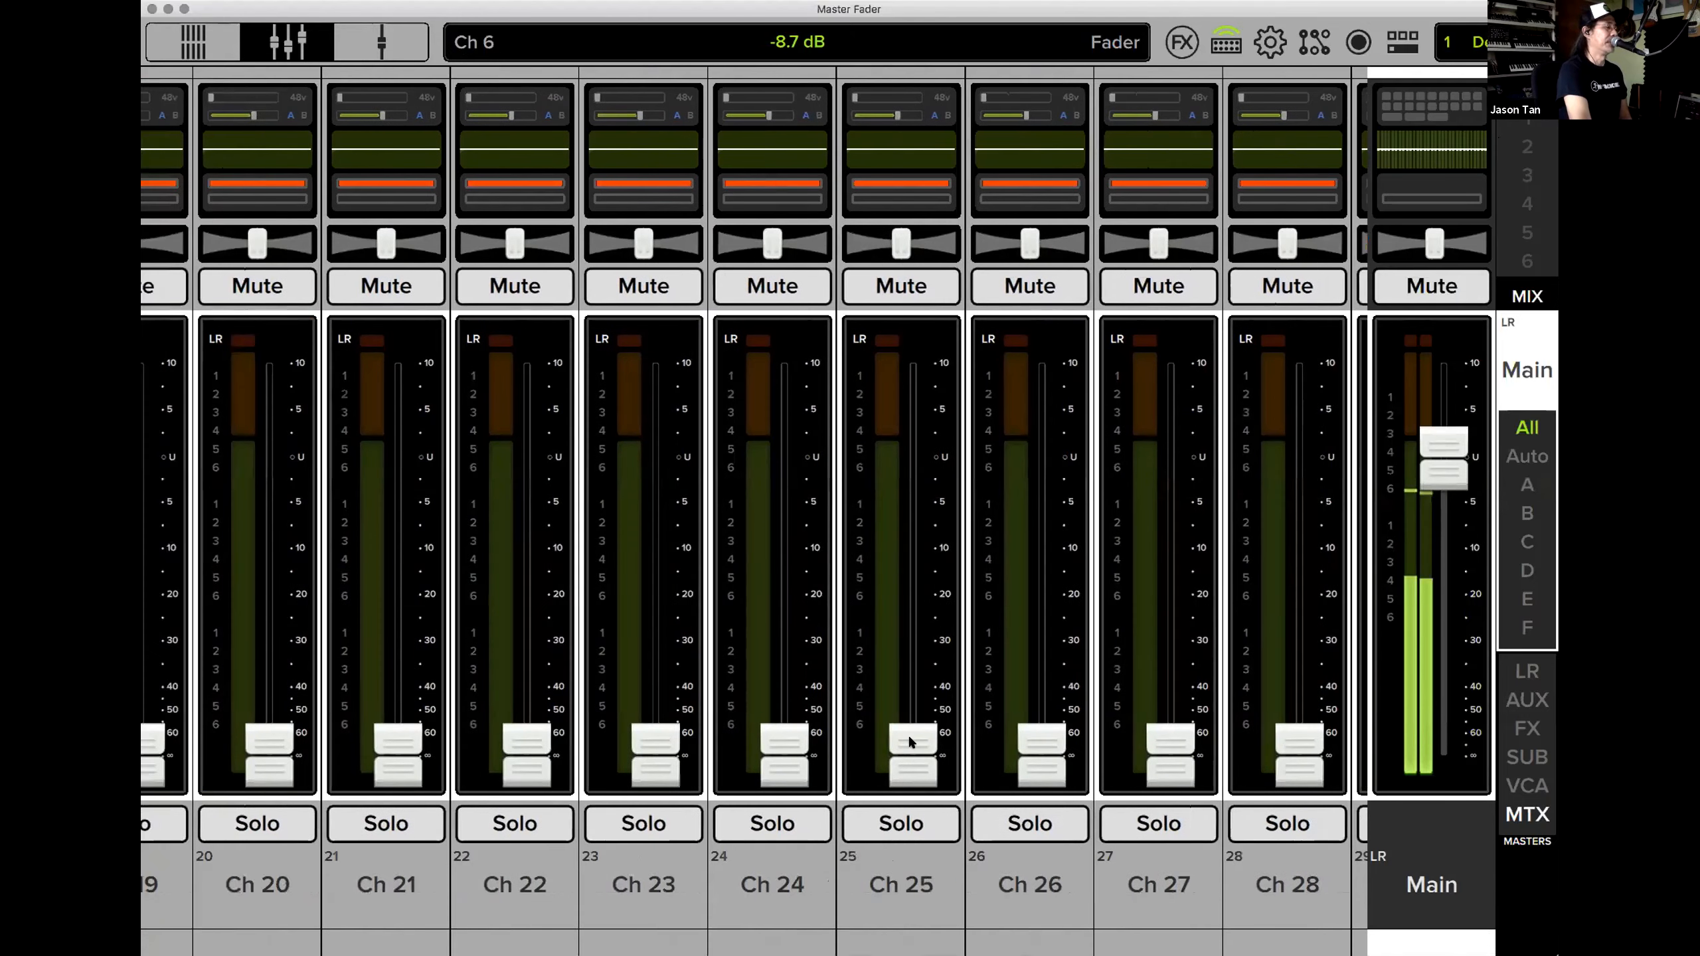
scroll(937, 791, "right", 6)
left_click(971, 857)
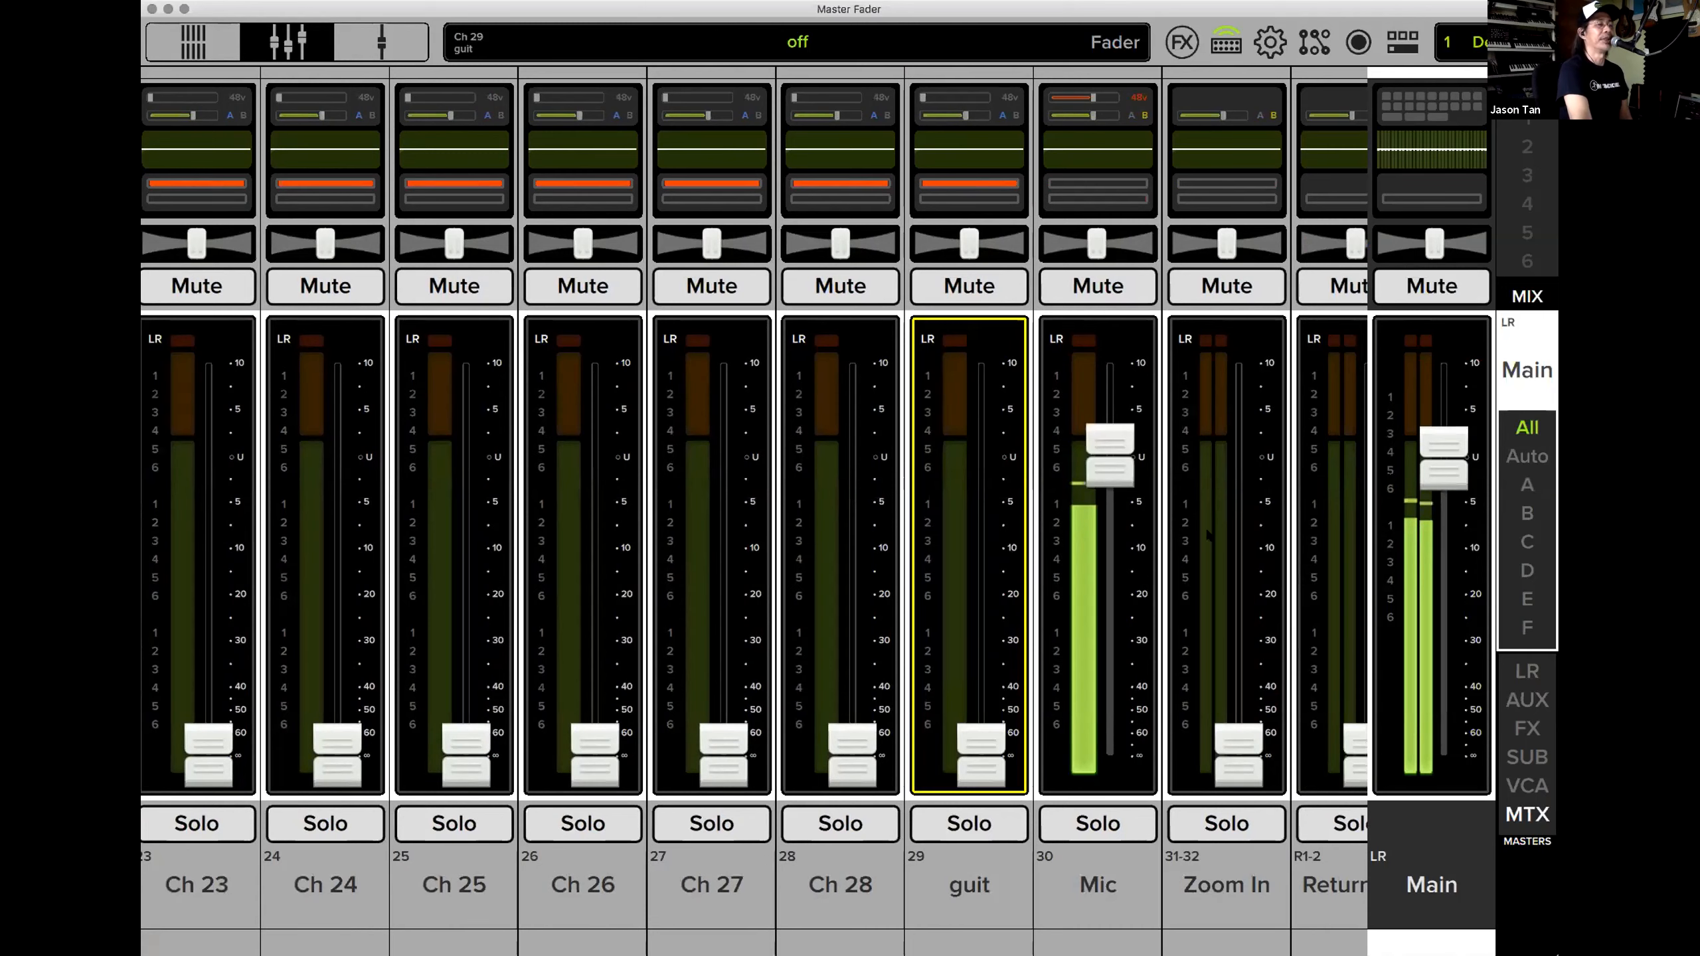
Switch the mixer to the Auto view and look over the channels from Kick onward.
scroll(1209, 535, "left", 20)
left_click(1523, 305)
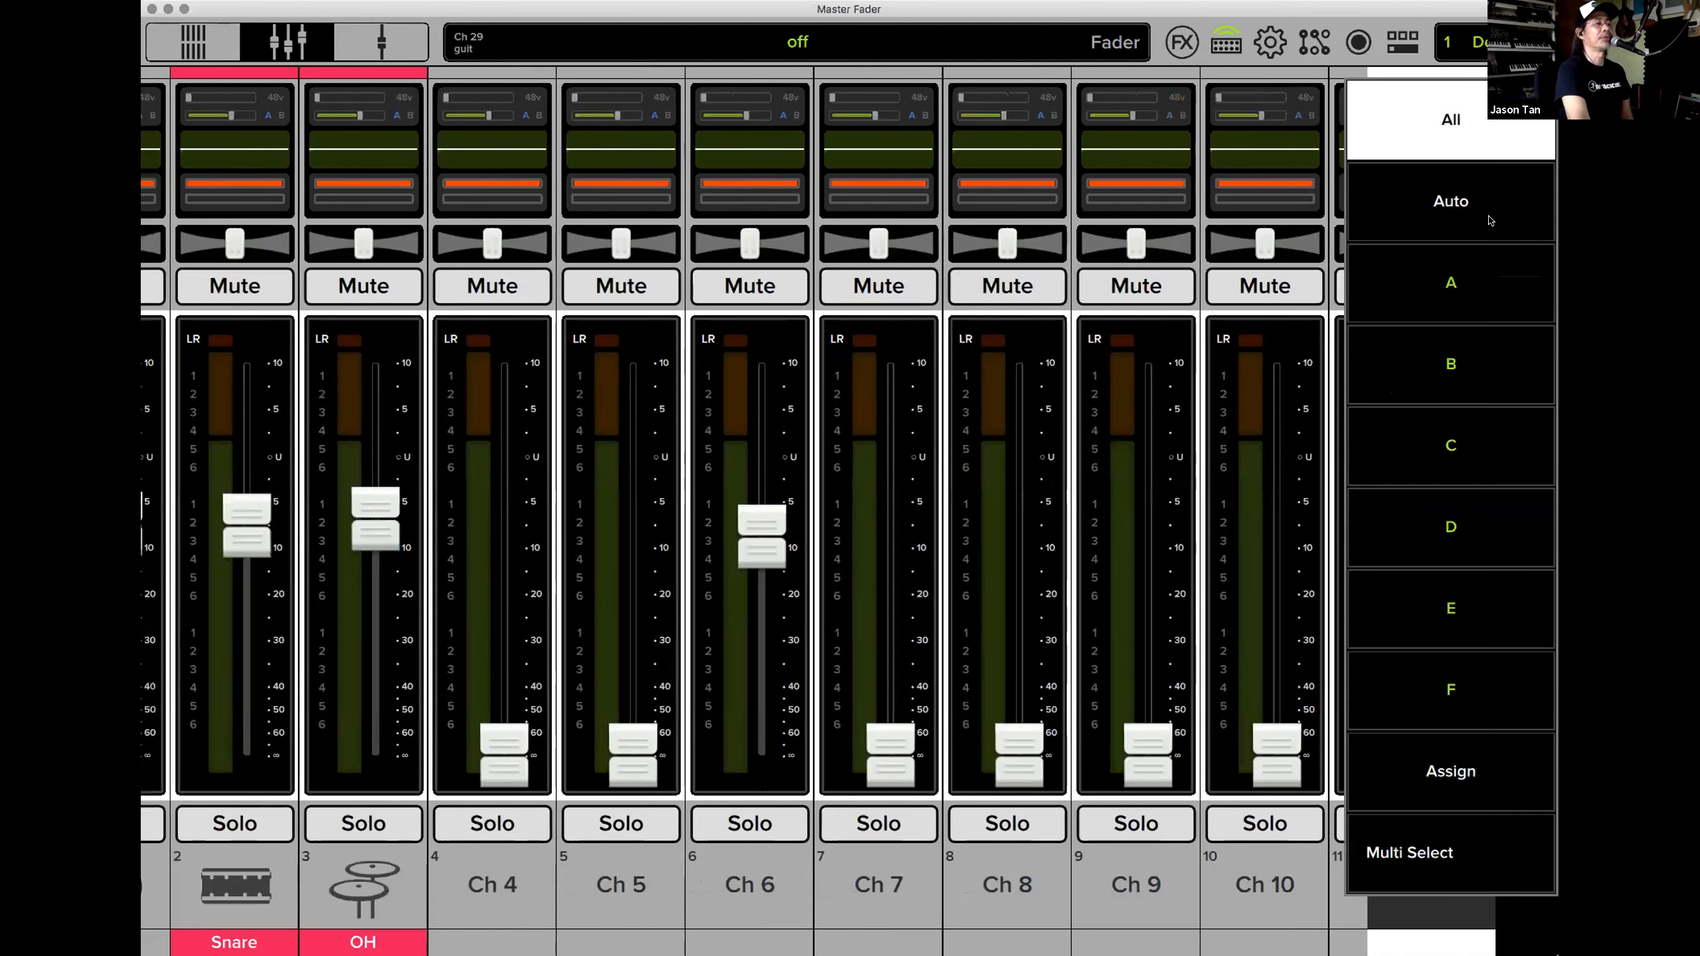
left_click(1487, 215)
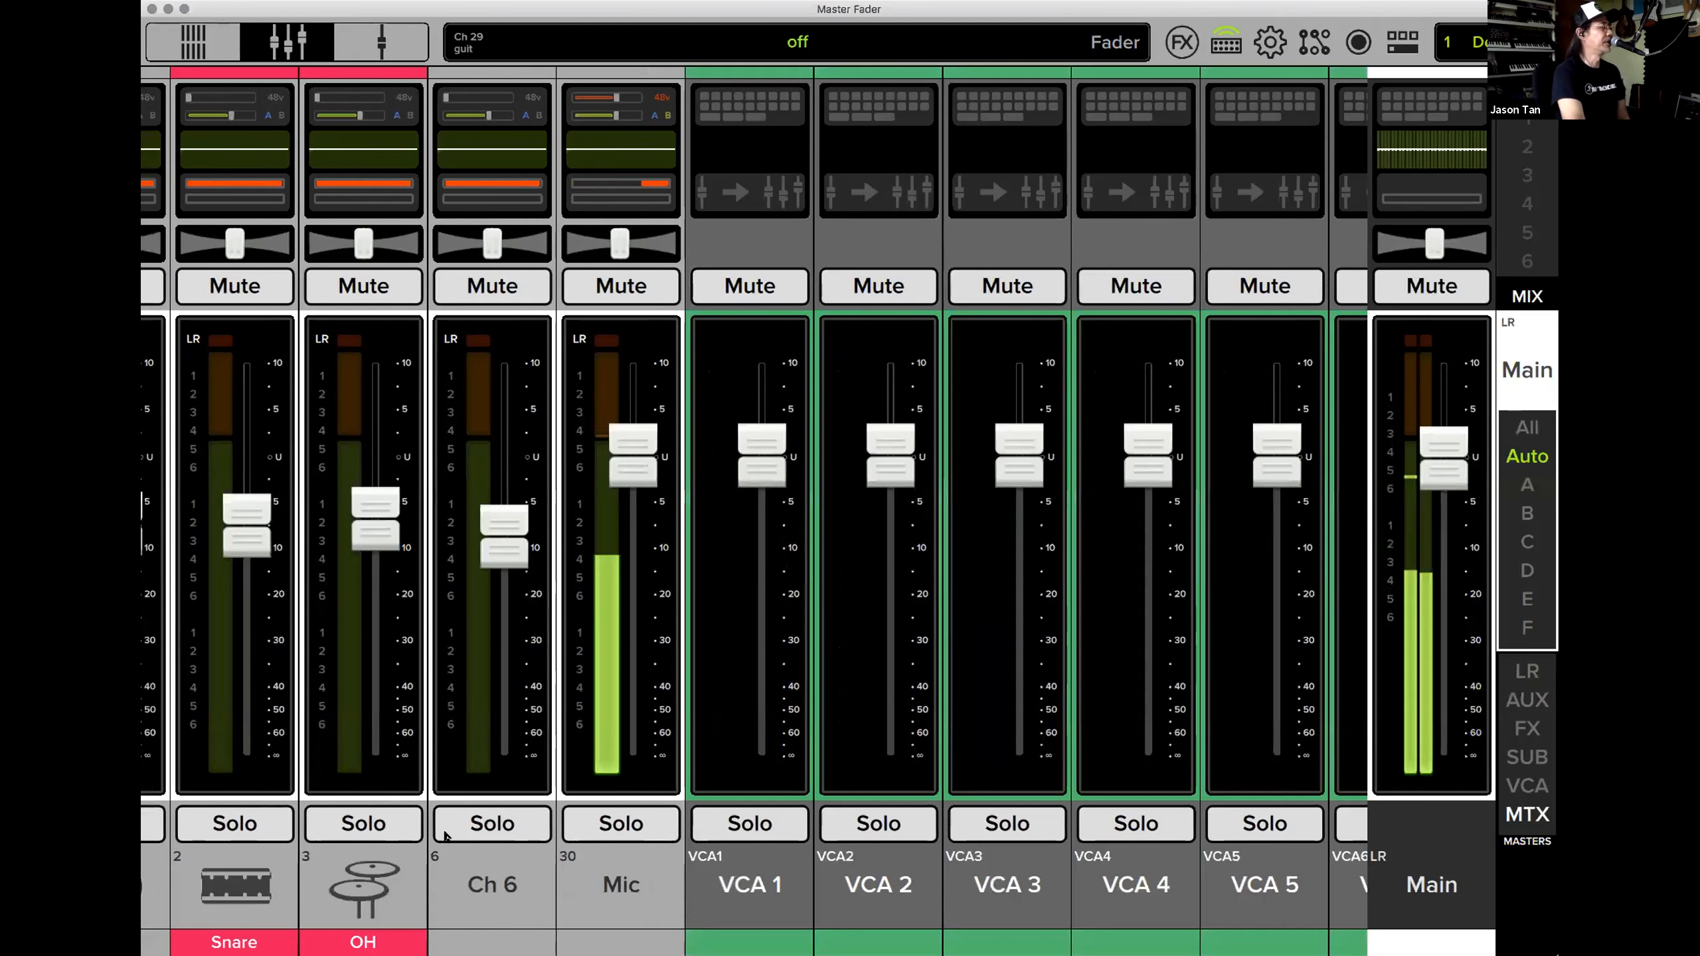
scroll(754, 511, "left", 3)
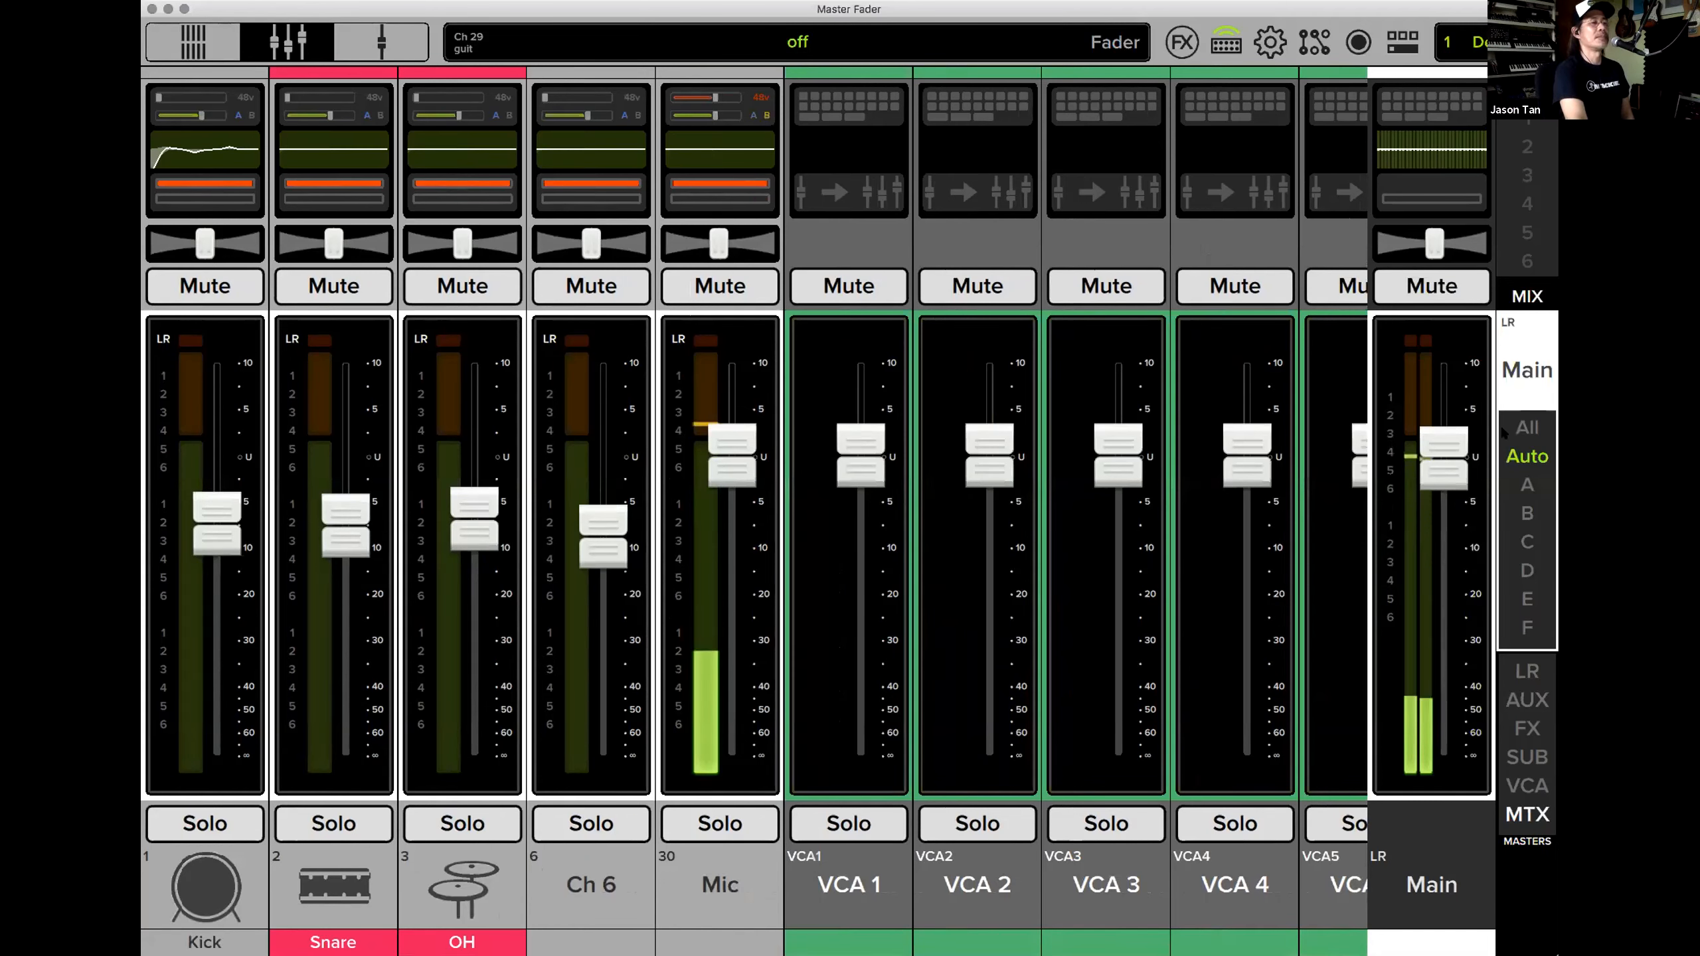
Open the view group assignment page and assign the Kick, Snare and OH channels to View A.
left_click(1525, 373)
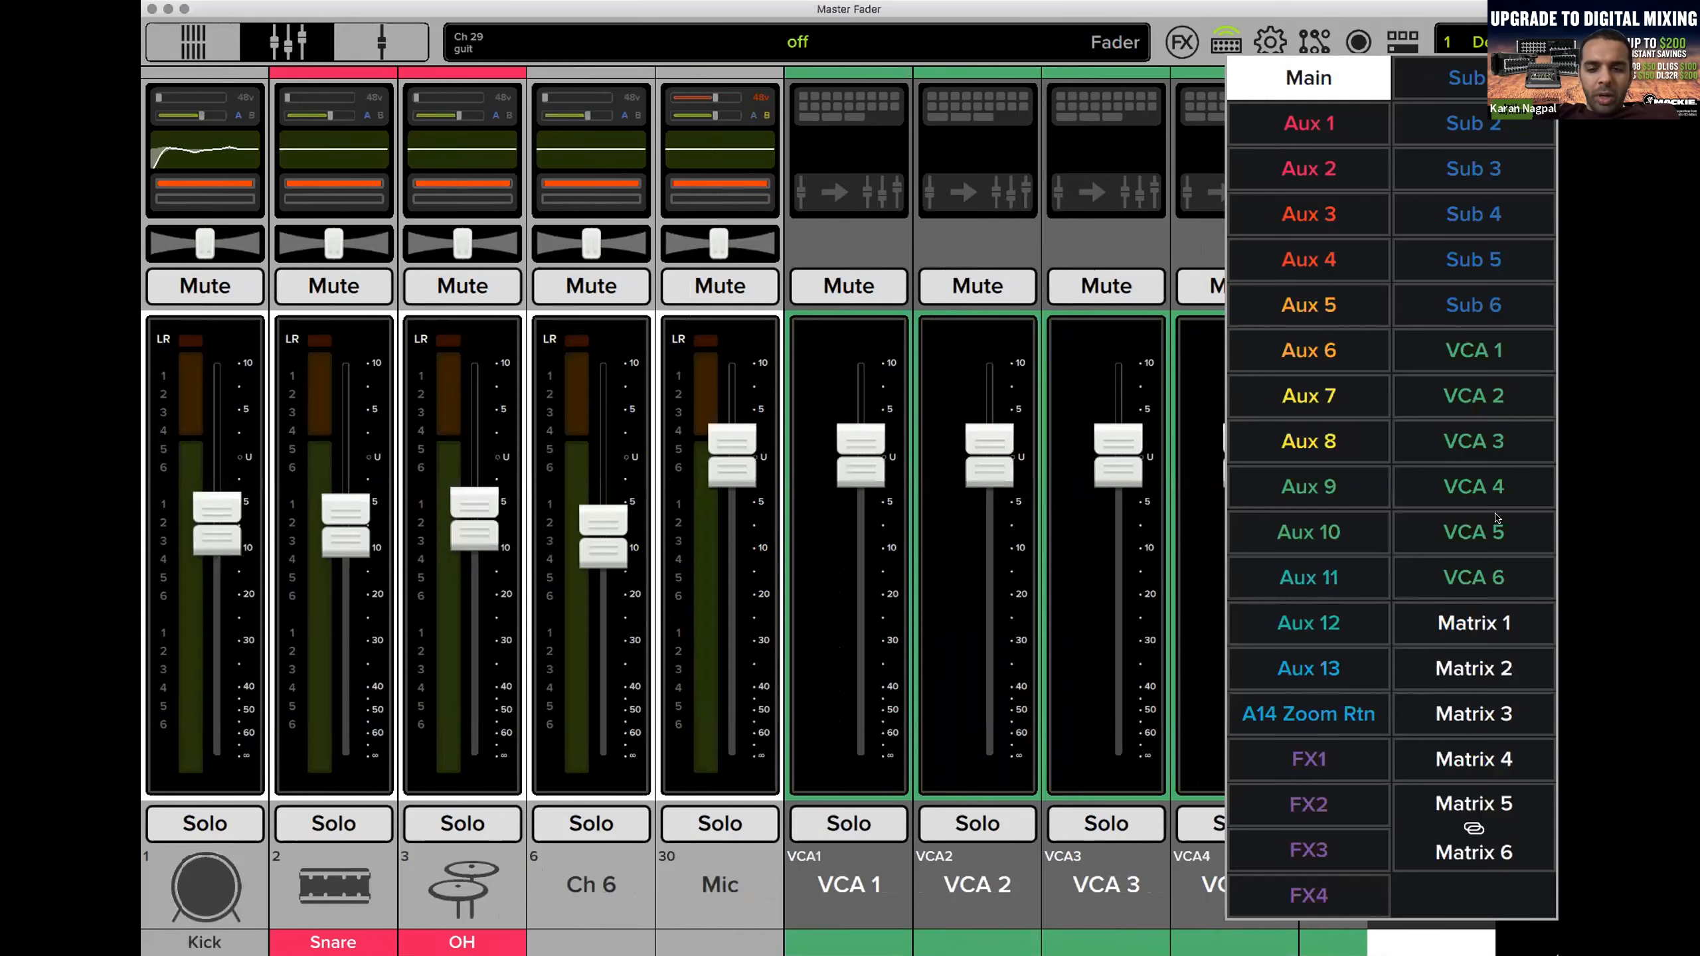
left_click(1525, 531)
left_click(1525, 531)
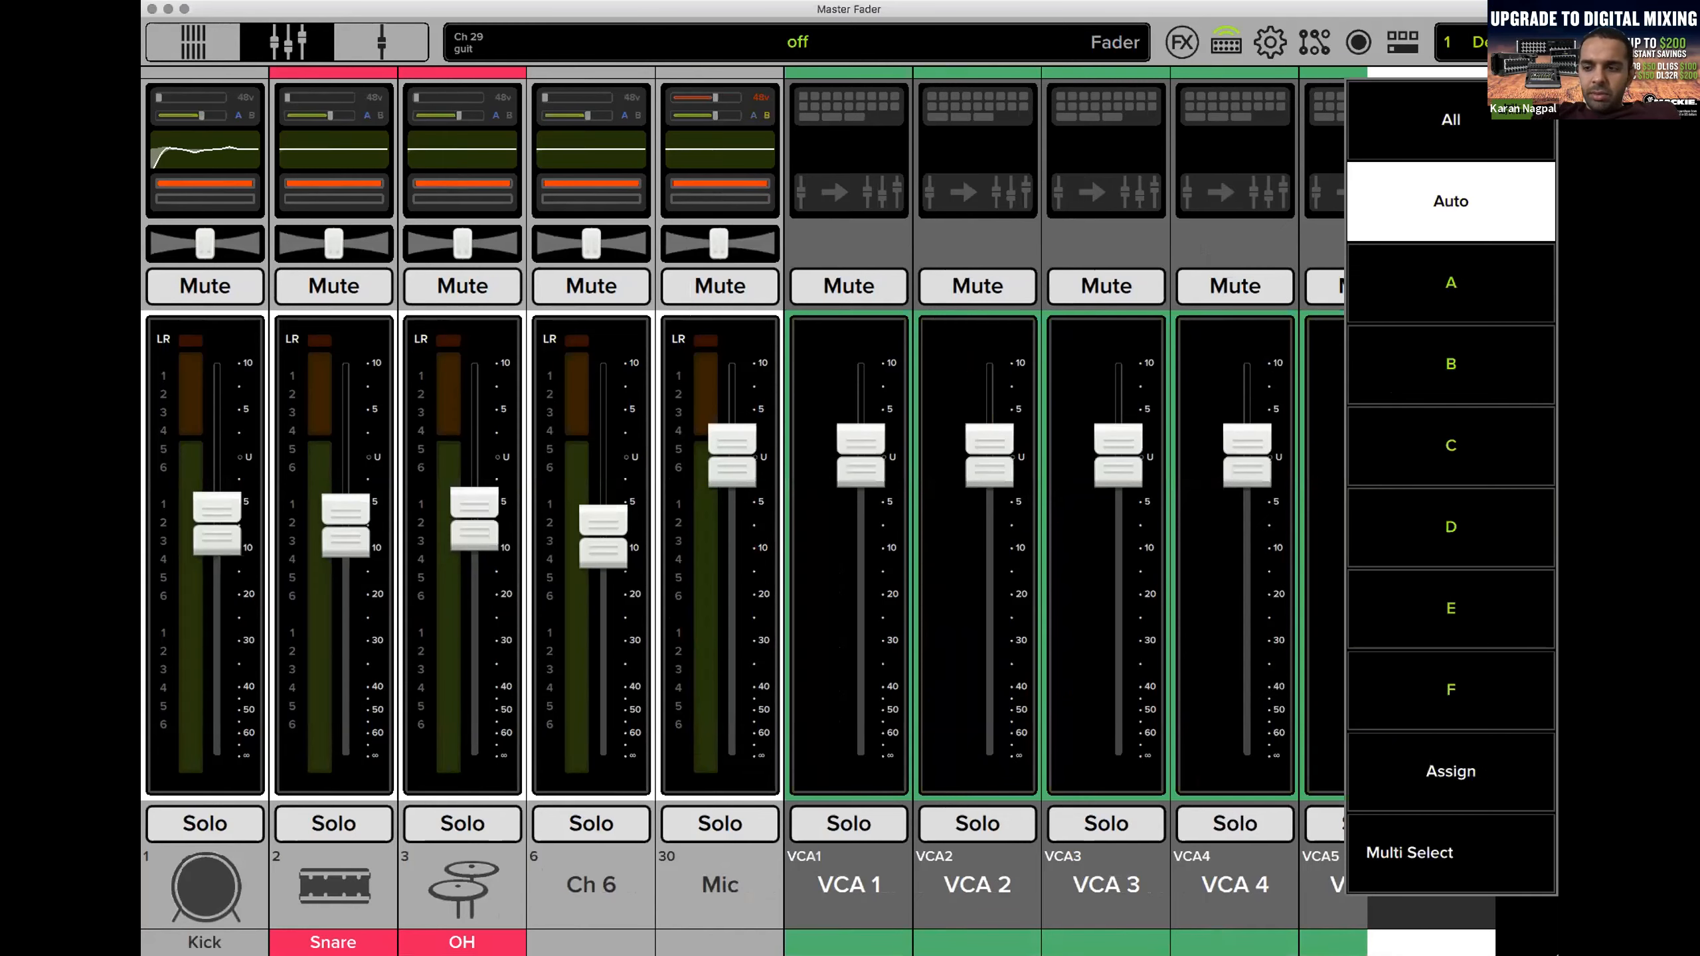
left_click(1451, 771)
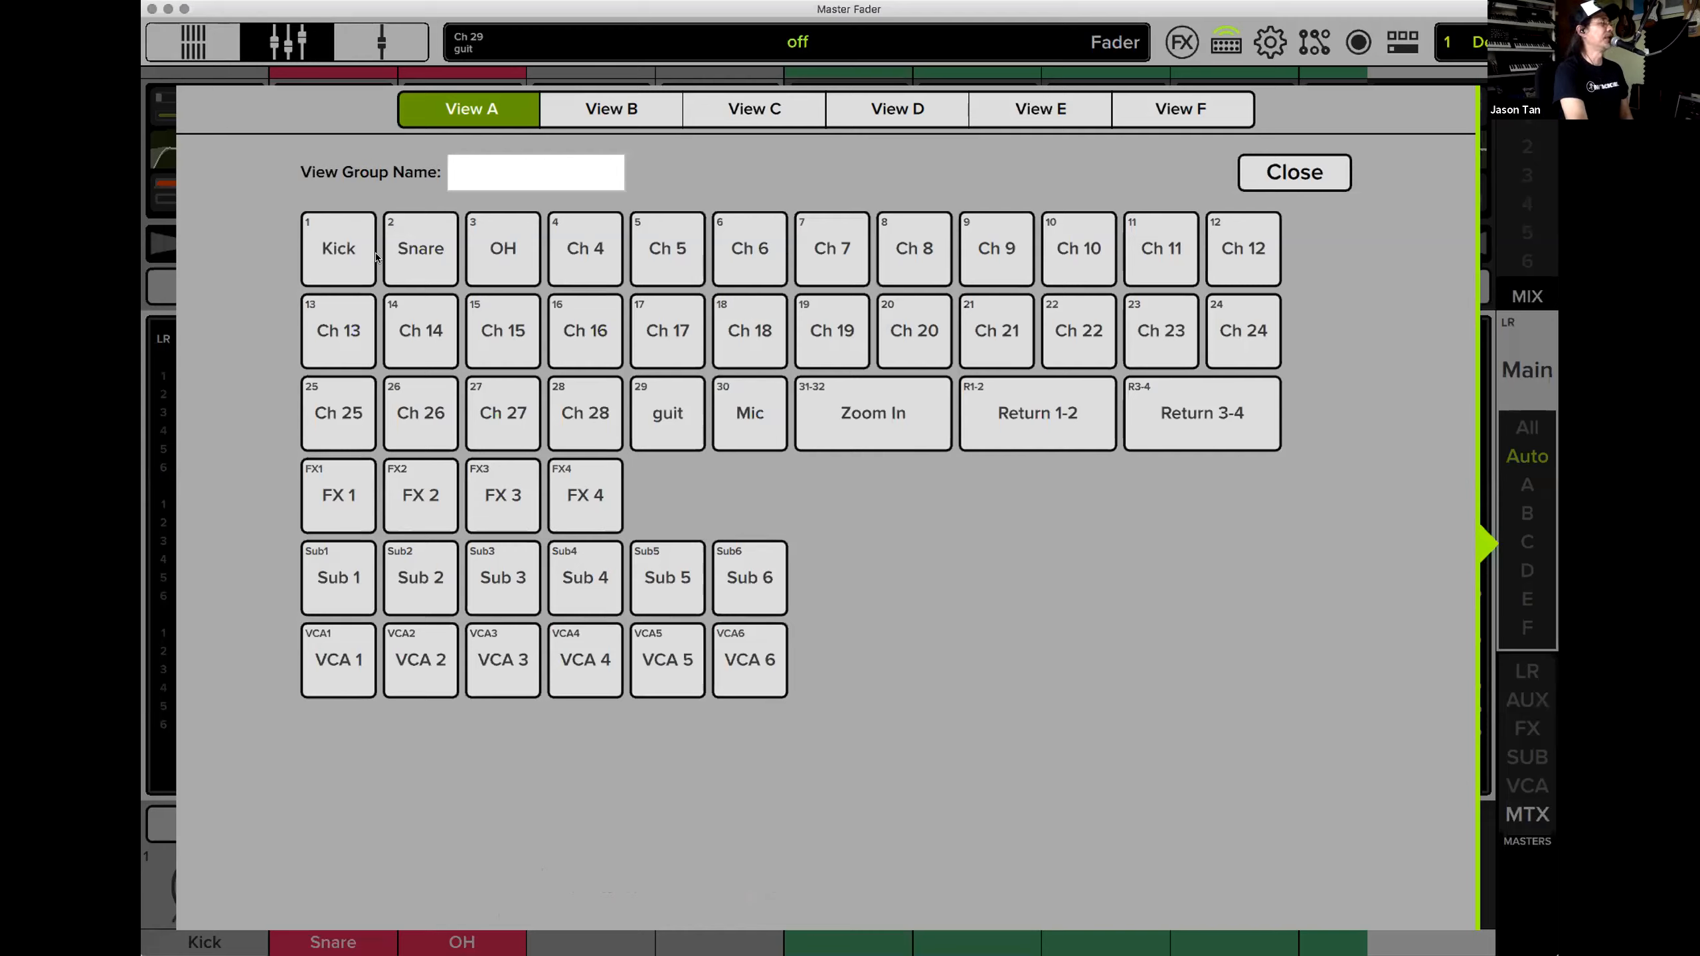
left_click(339, 250)
left_click(395, 250)
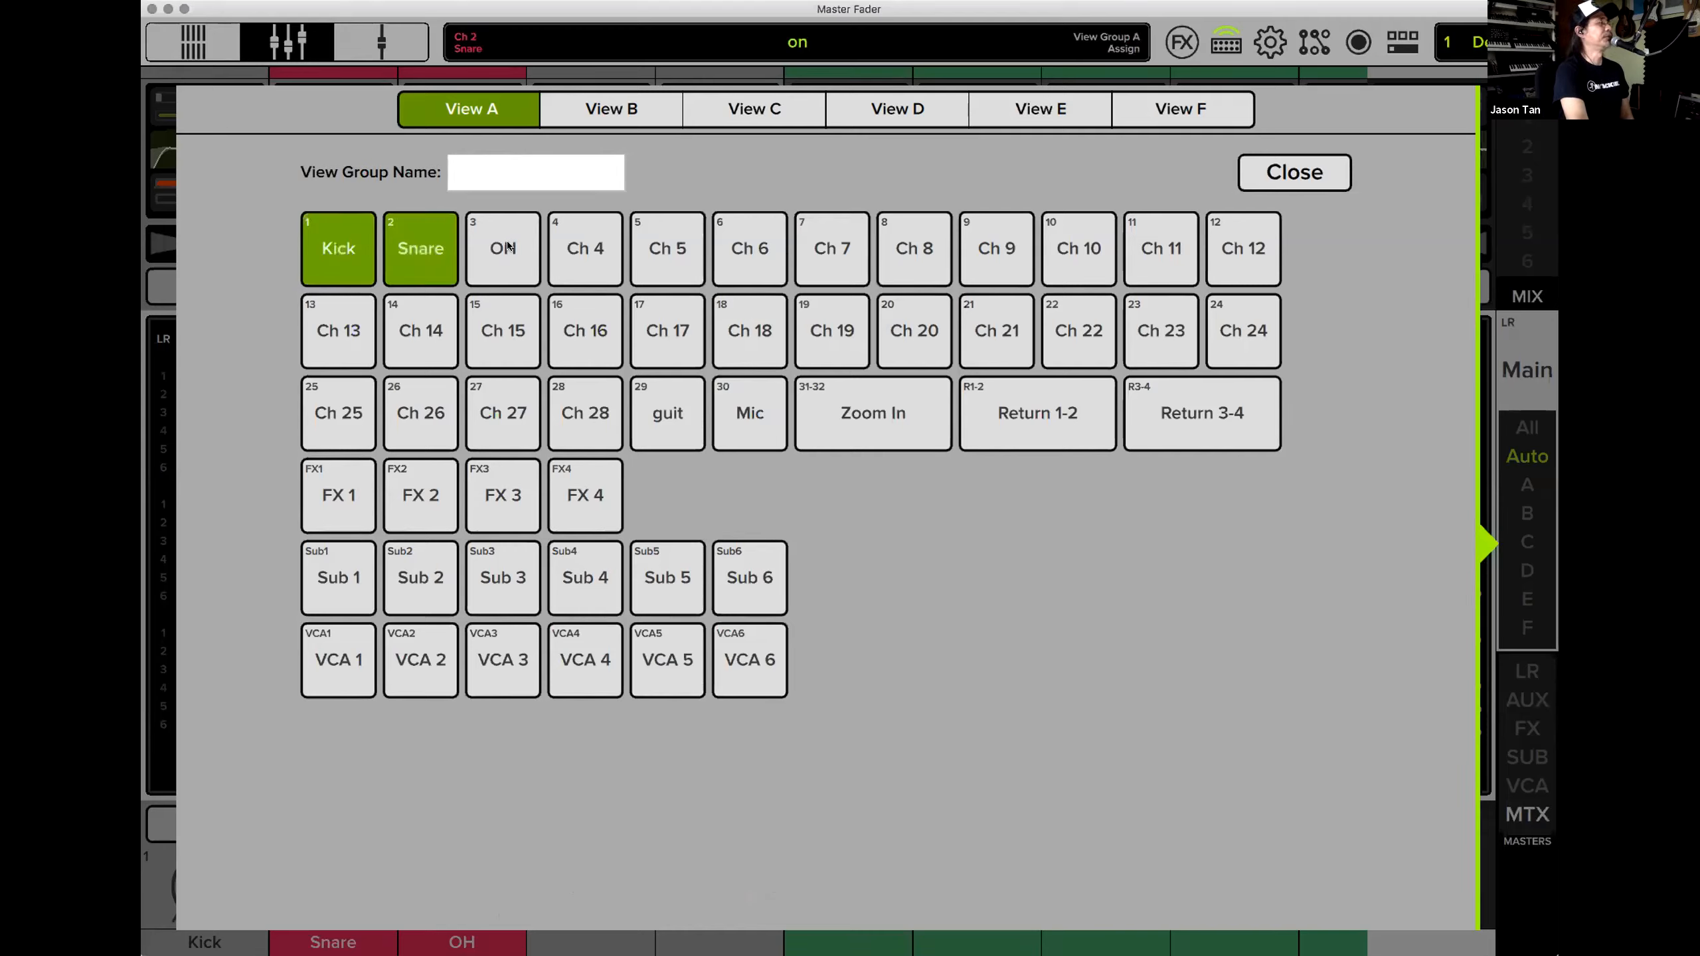
left_click(508, 247)
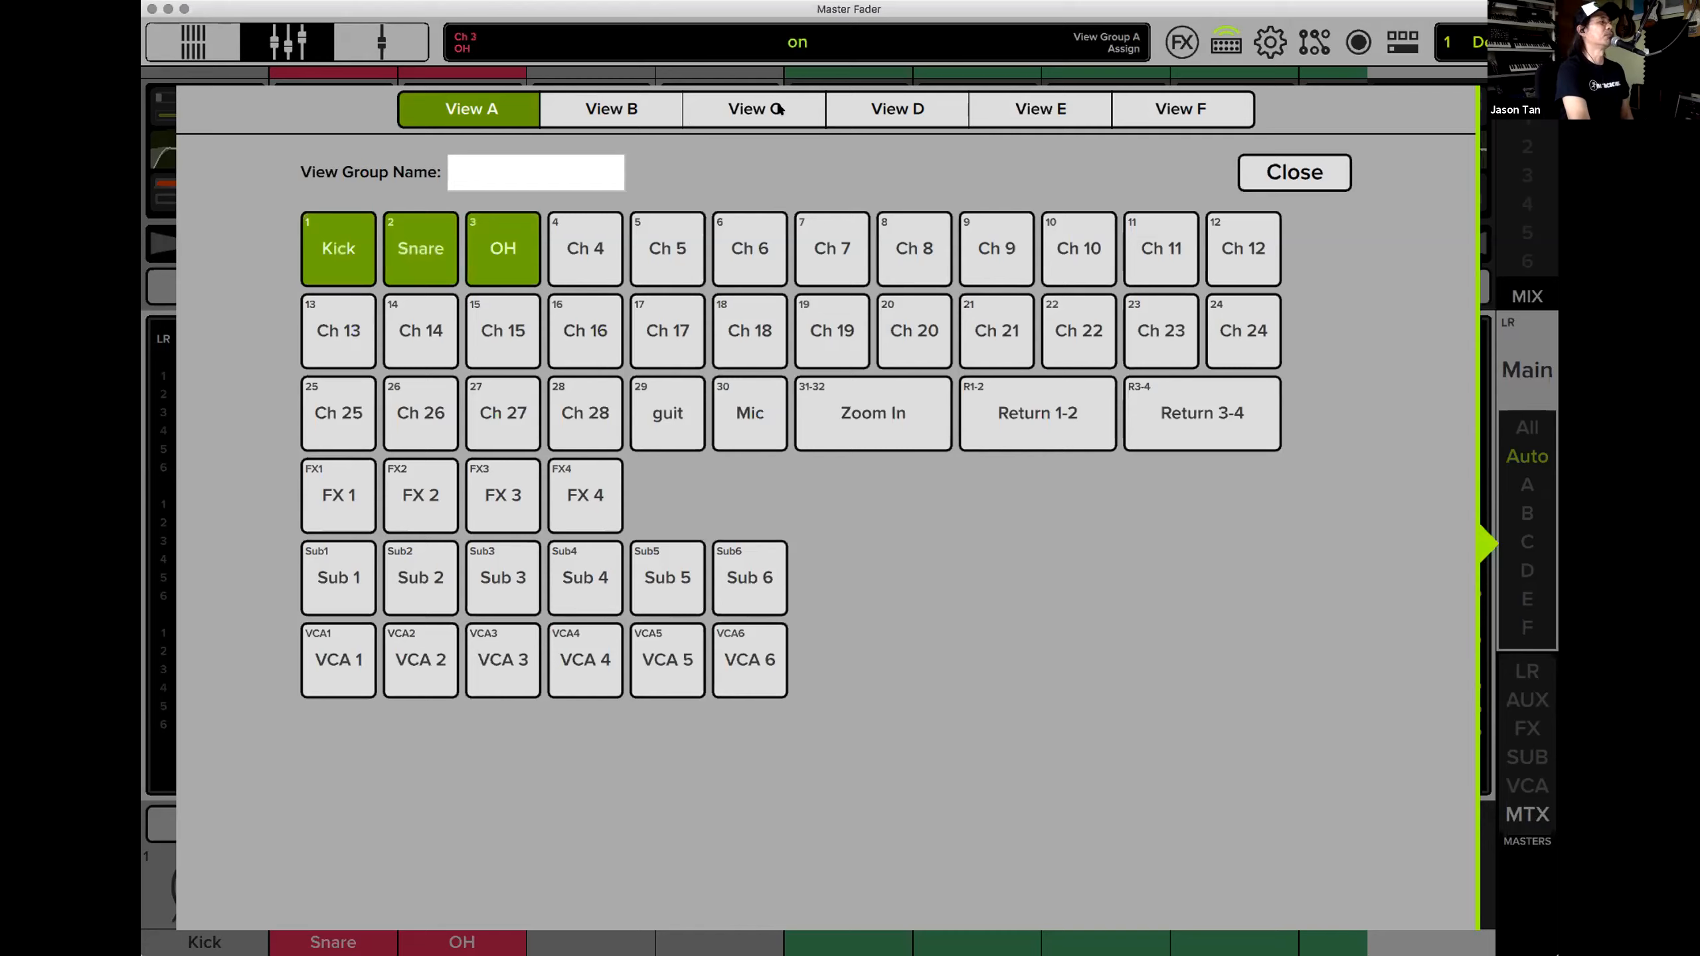
Name view group A Drums.
left_click(611, 108)
left_click(469, 108)
left_click(510, 172)
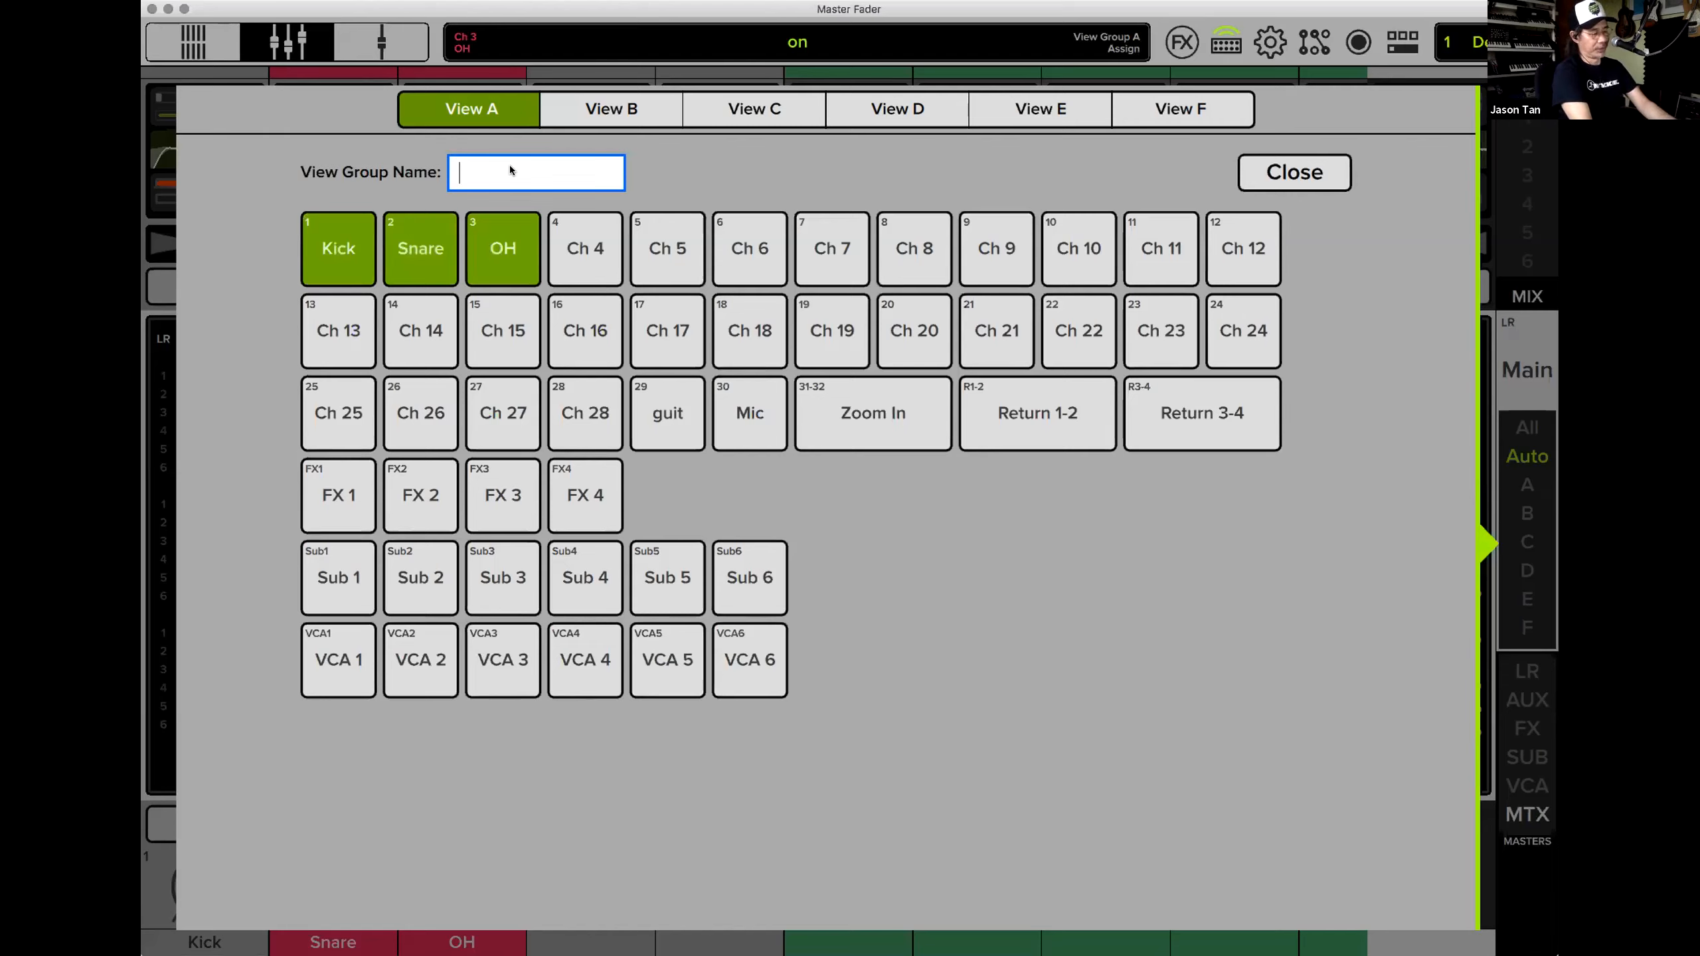
type("Drums")
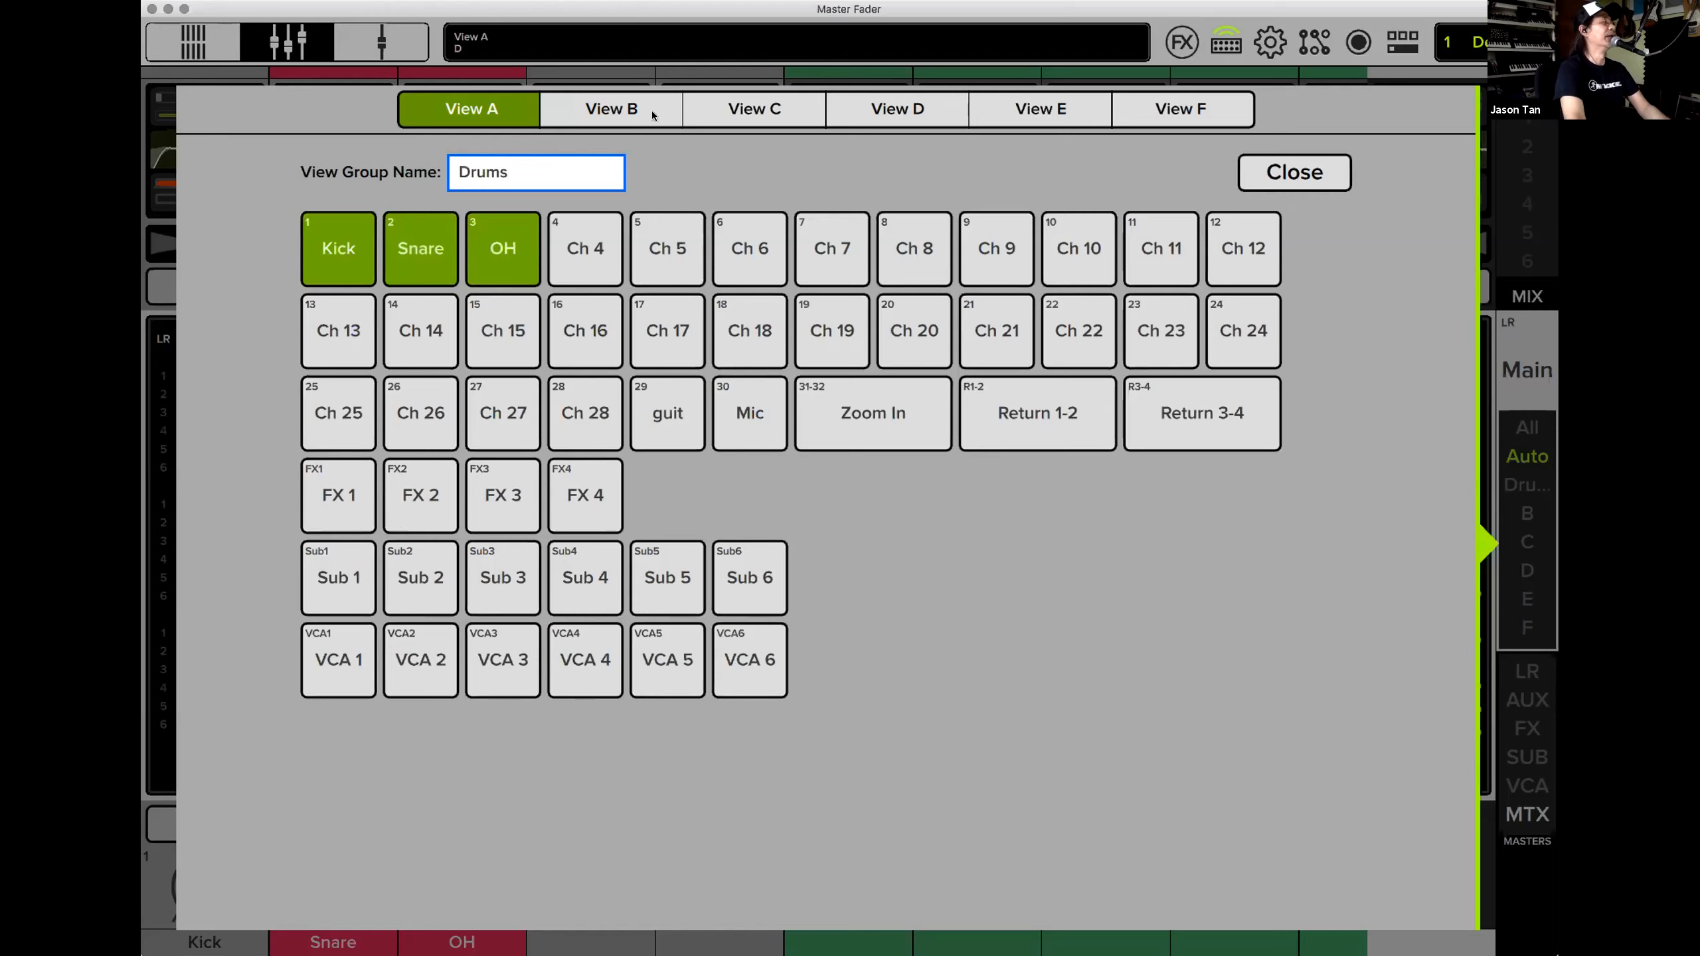
Assign Ch 4, Ch 5, Ch 16 and Ch 17 to View B, name it View 2 and close the assignment page.
left_click(625, 109)
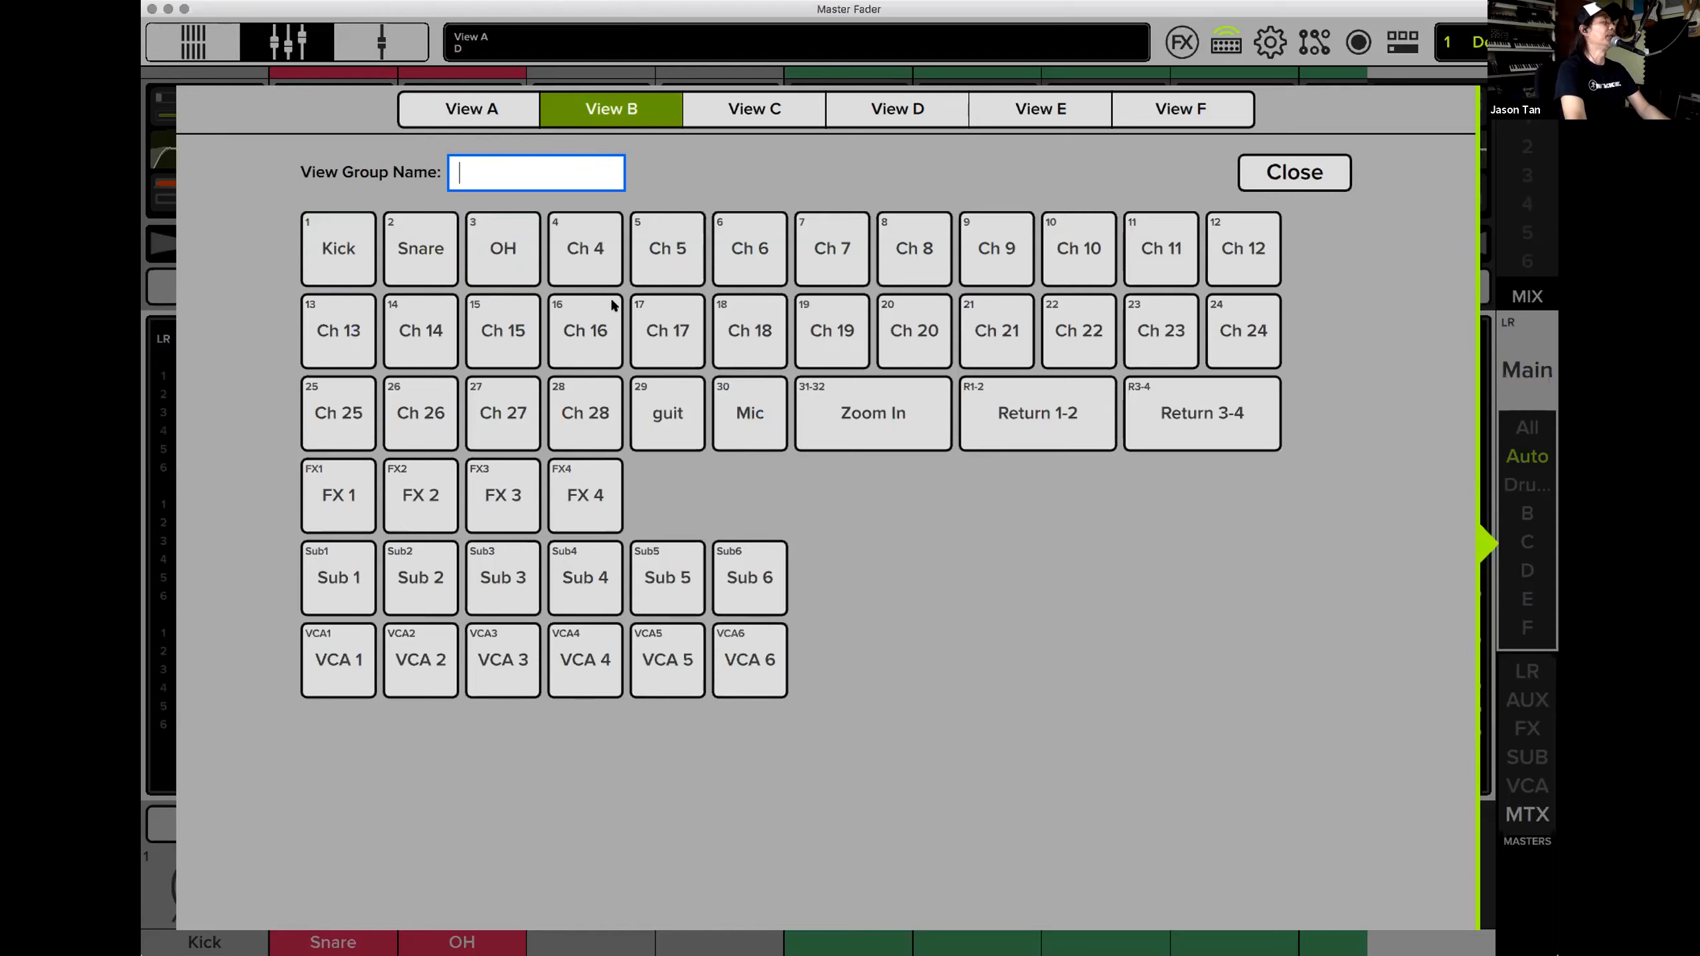
left_click(589, 248)
left_click(686, 332)
left_click(582, 330)
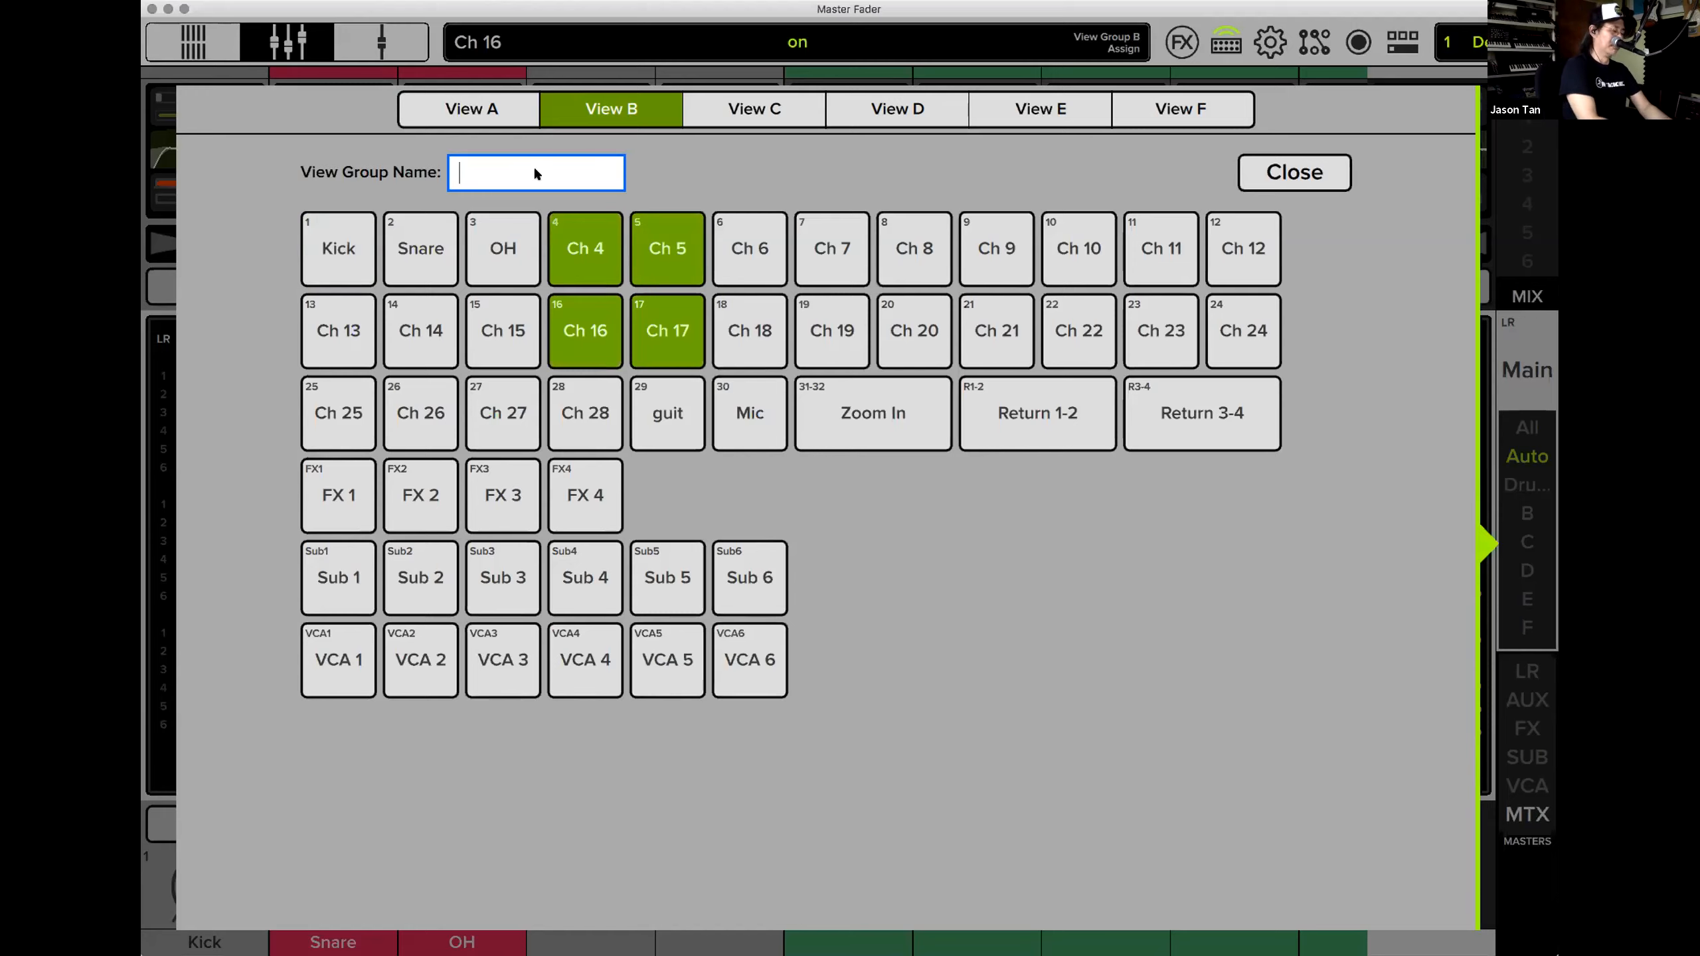
type("View 2")
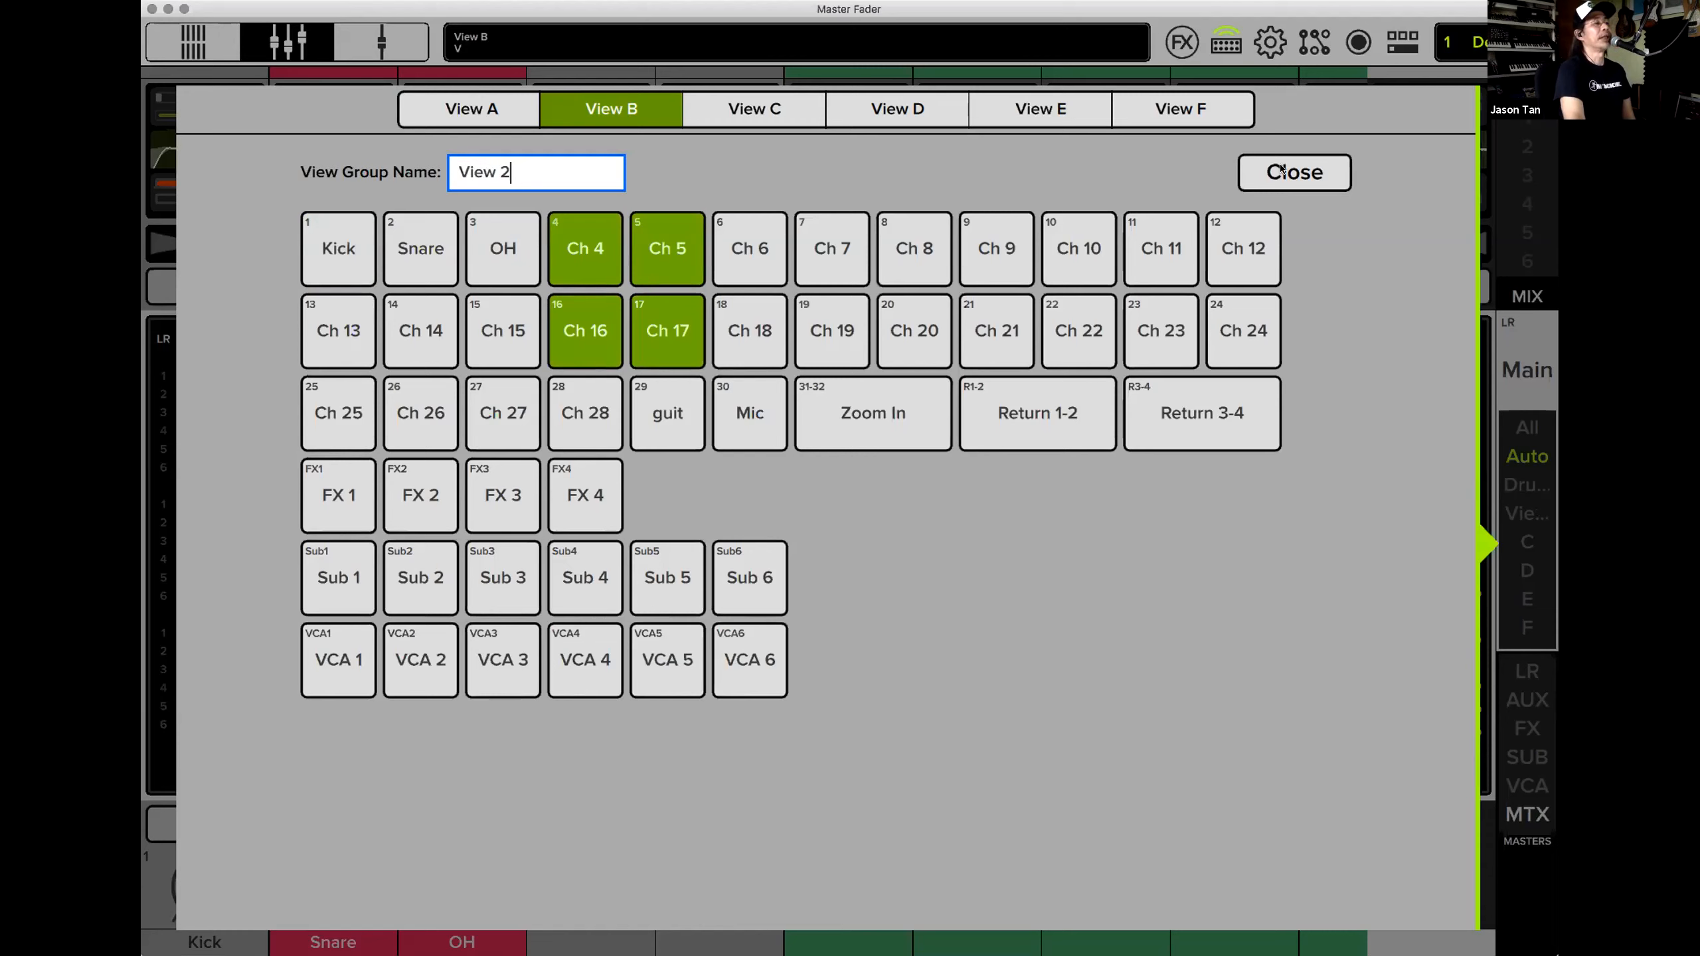
left_click(1319, 181)
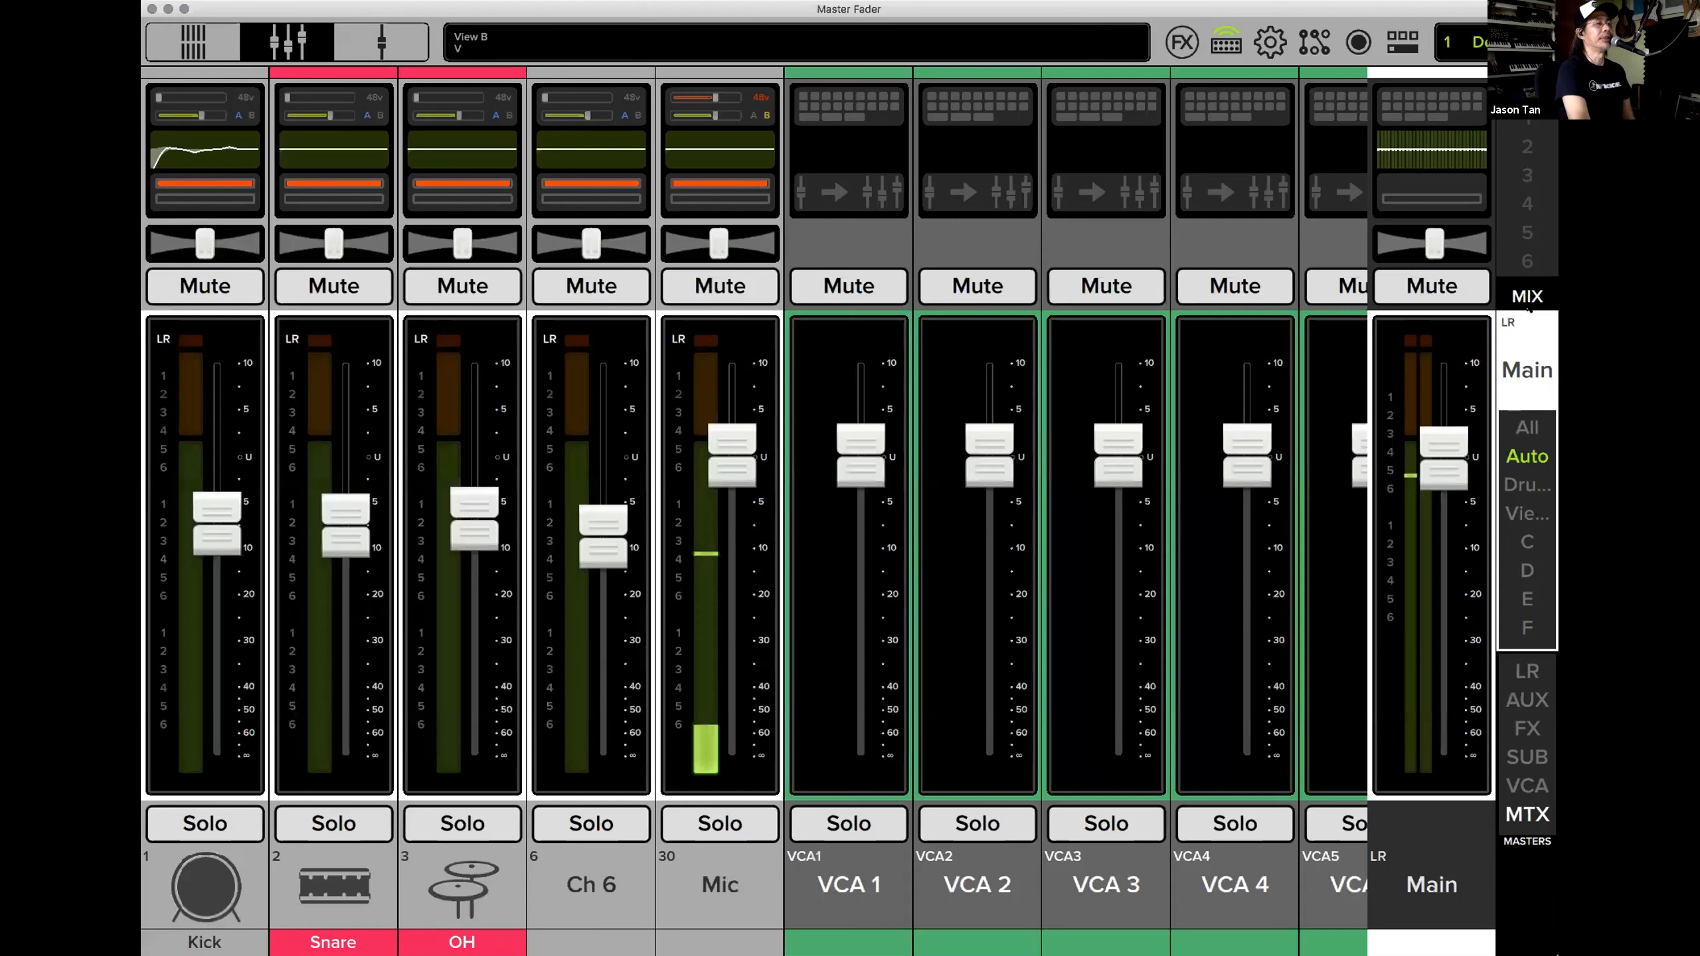
Switch the mixer back and forth between the Drums and View 2 view groups to compare their channels.
left_click(1533, 536)
left_click(1450, 282)
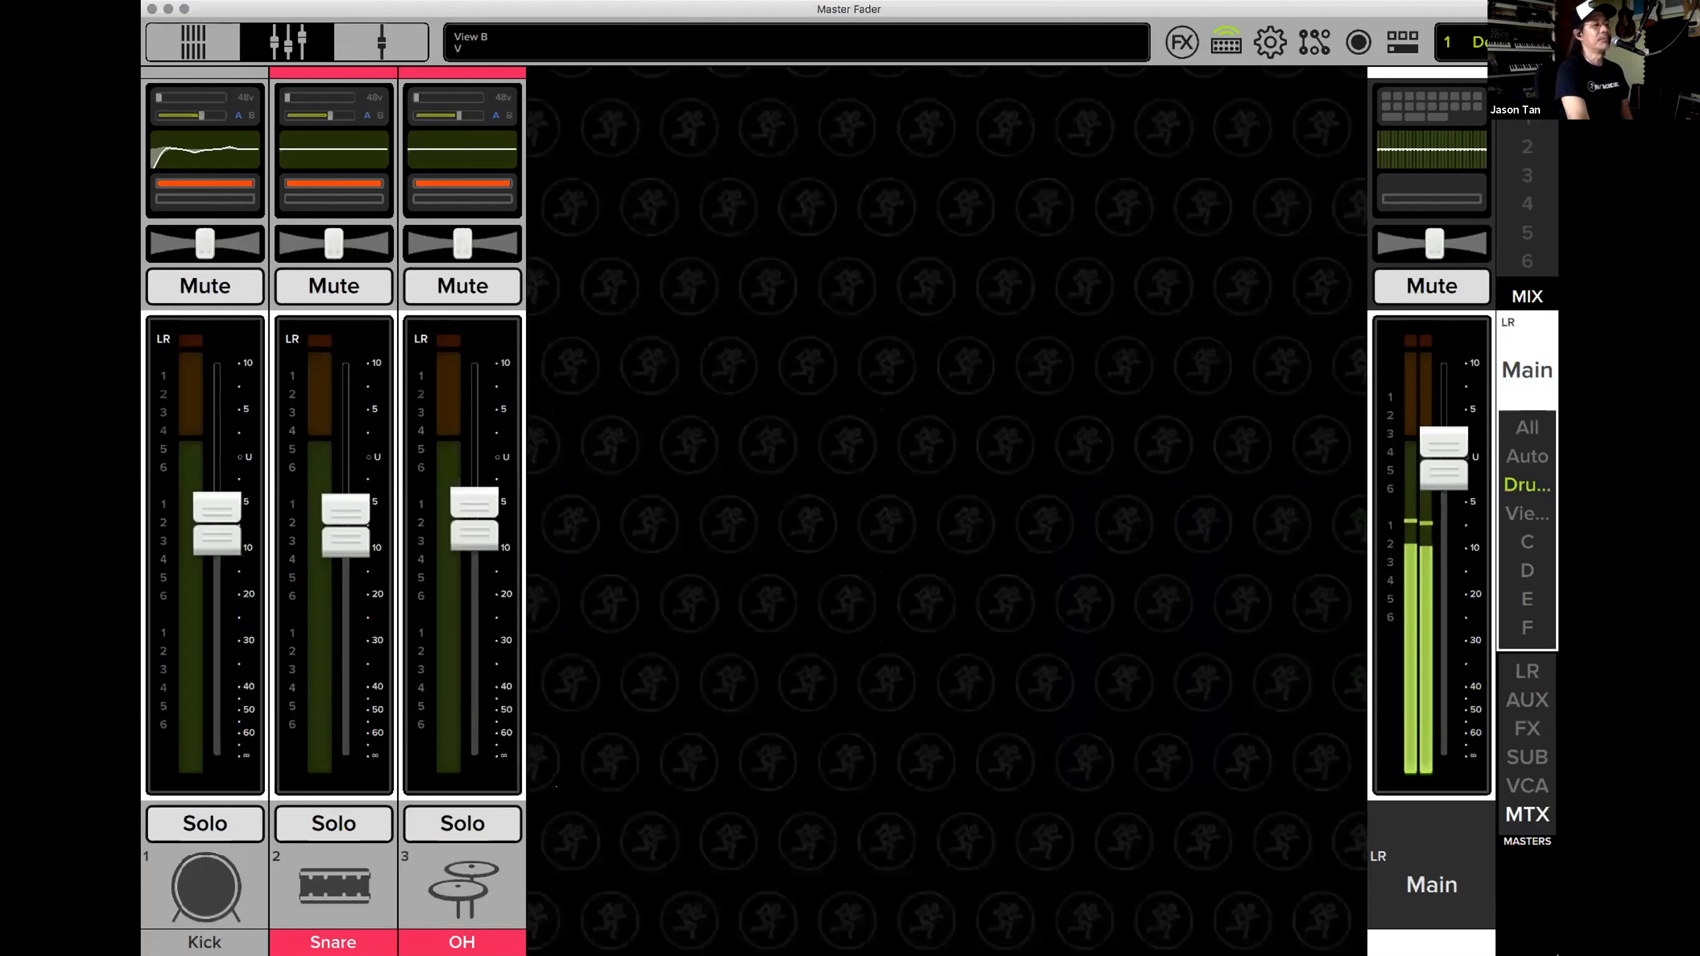
left_click(1527, 513)
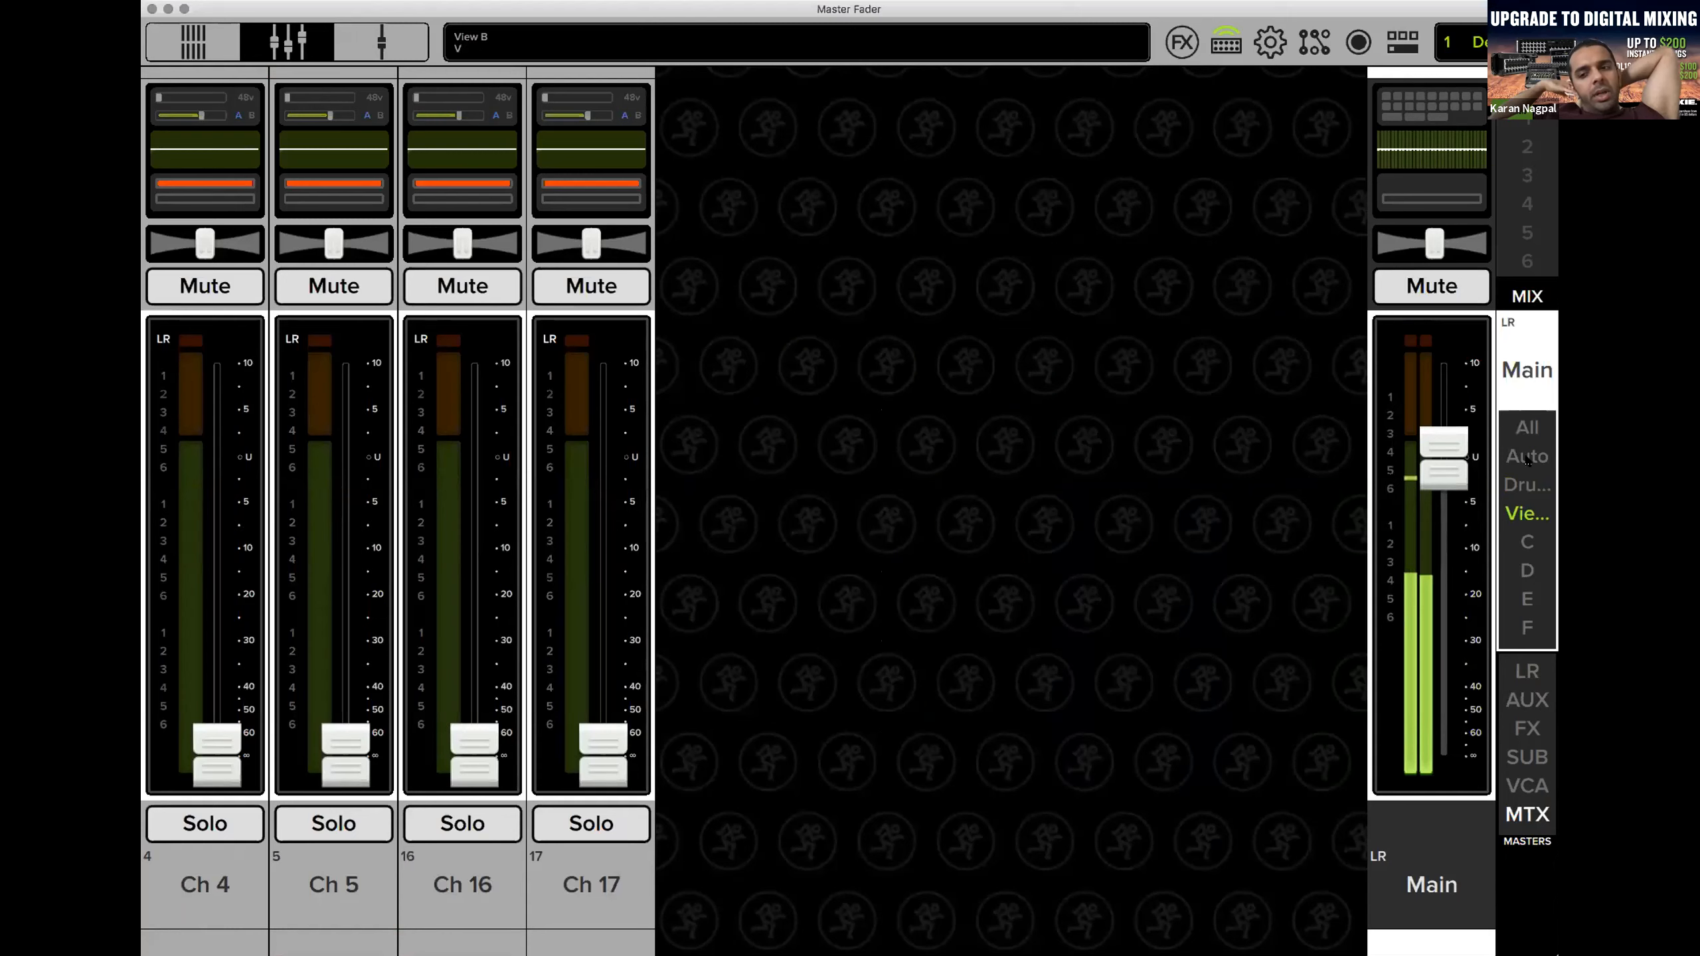
left_click(1529, 499)
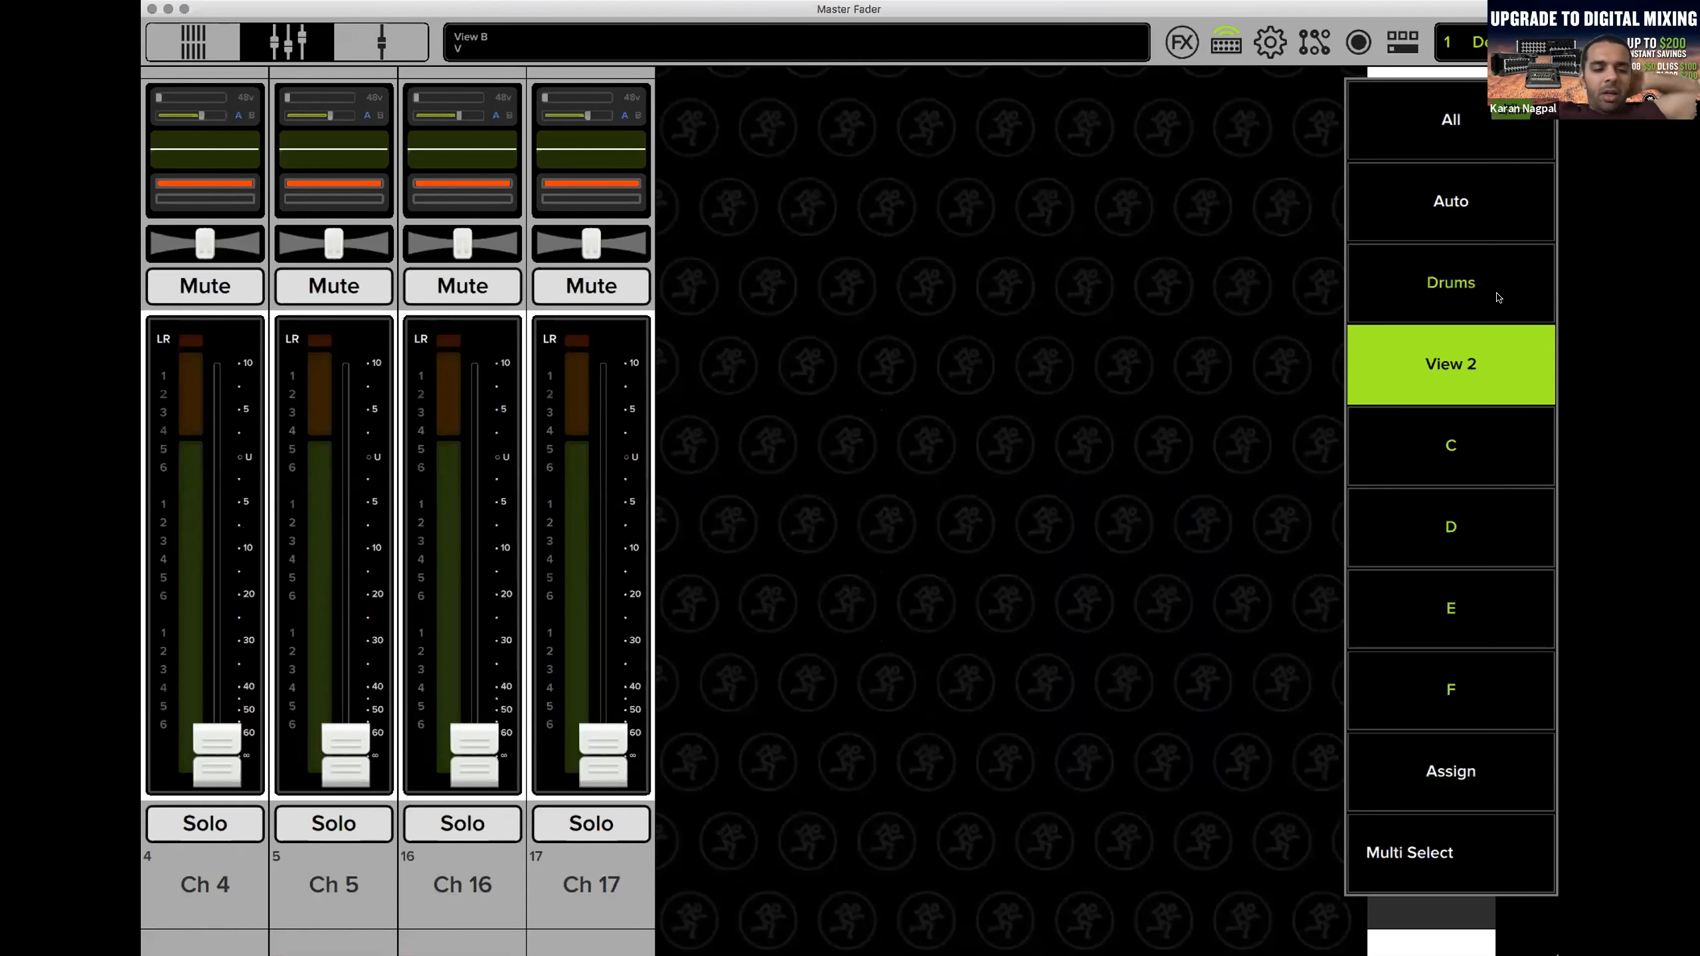
left_click(1530, 422)
left_click(1524, 482)
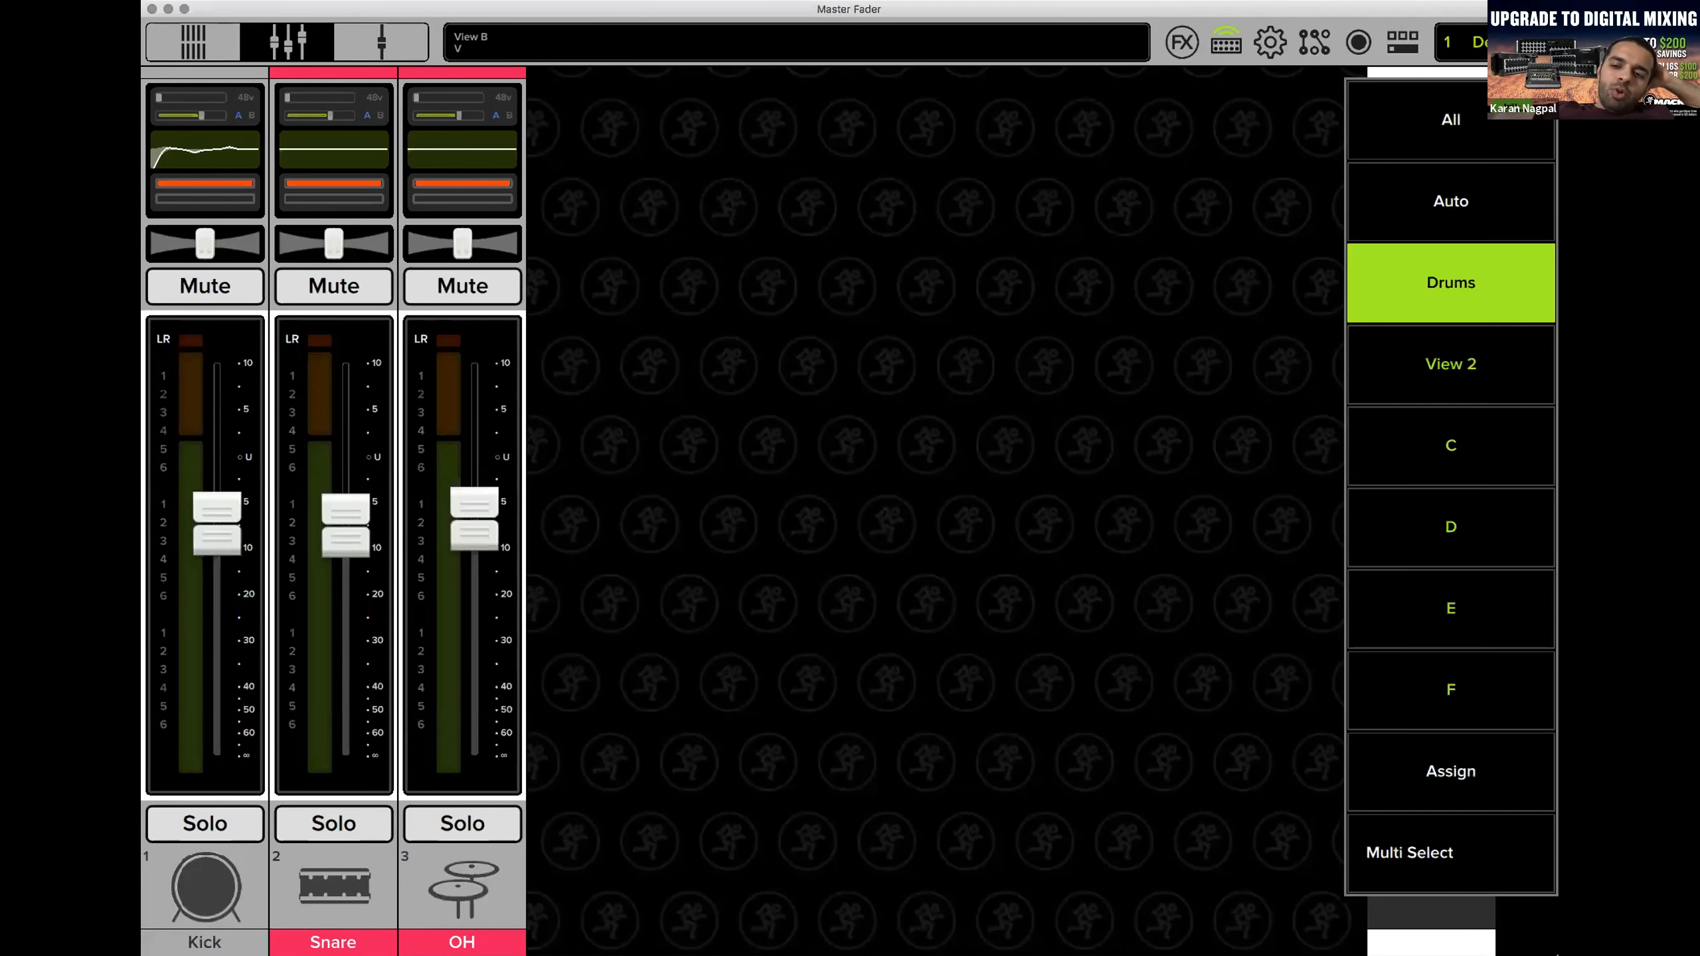
left_click(1500, 387)
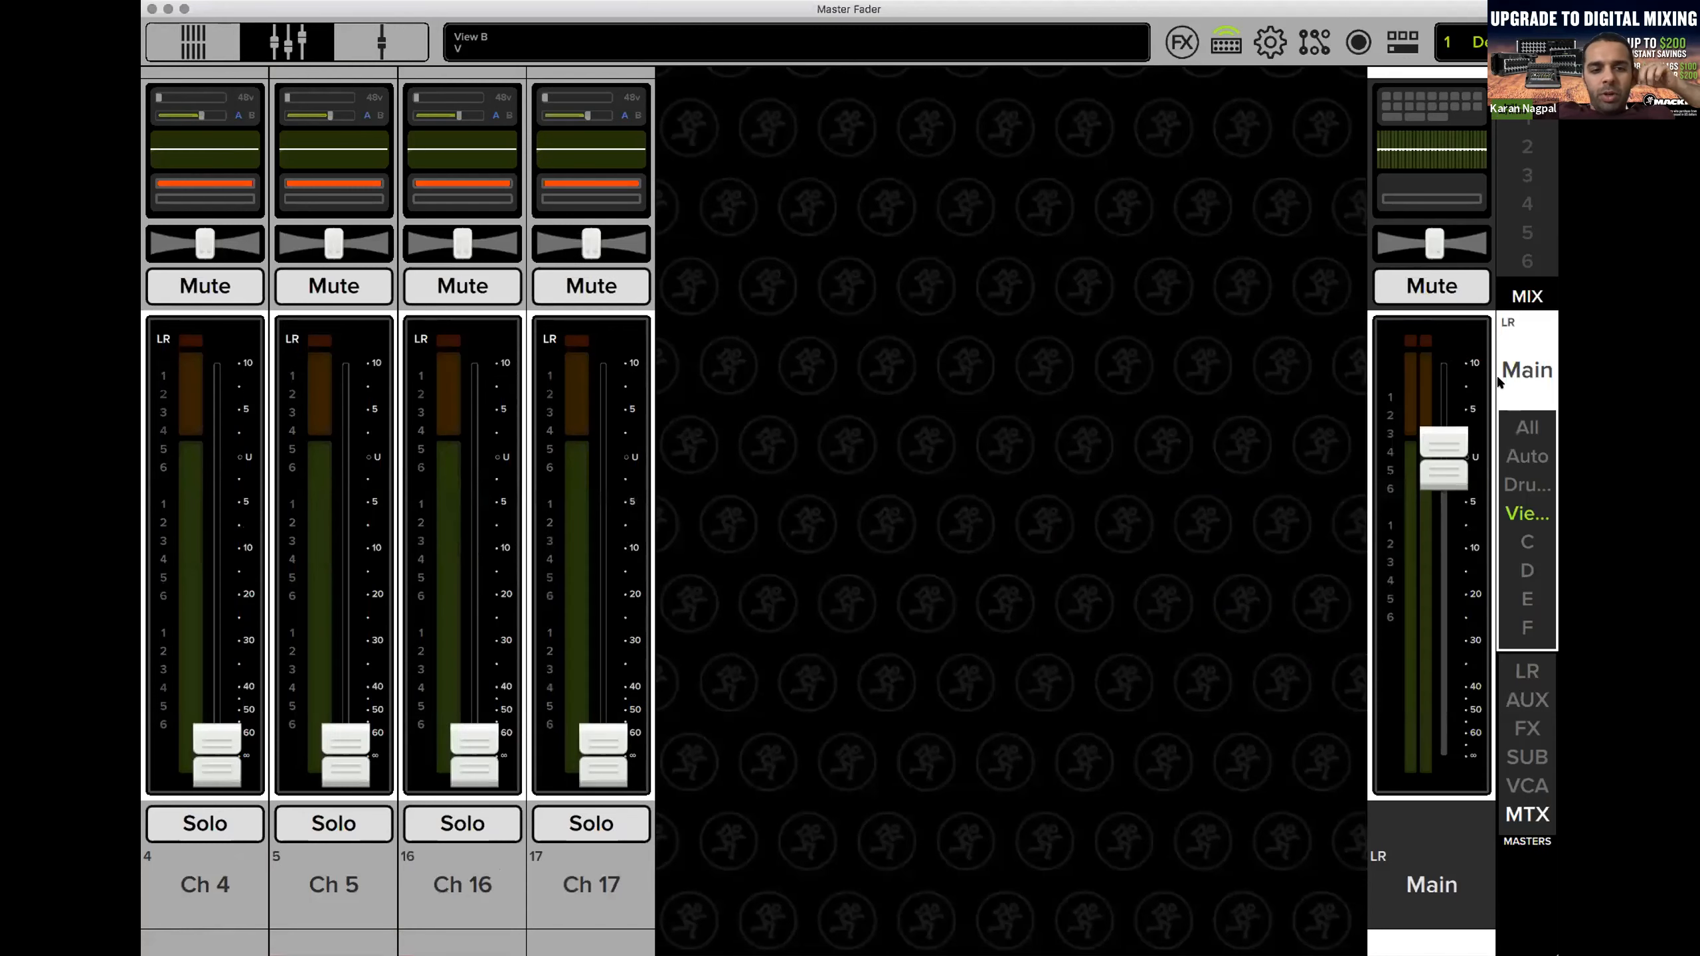
Remove Ch 4, Ch 5, Ch 16 and Ch 17 from View B and shorten its name to Vi.
left_click(1526, 513)
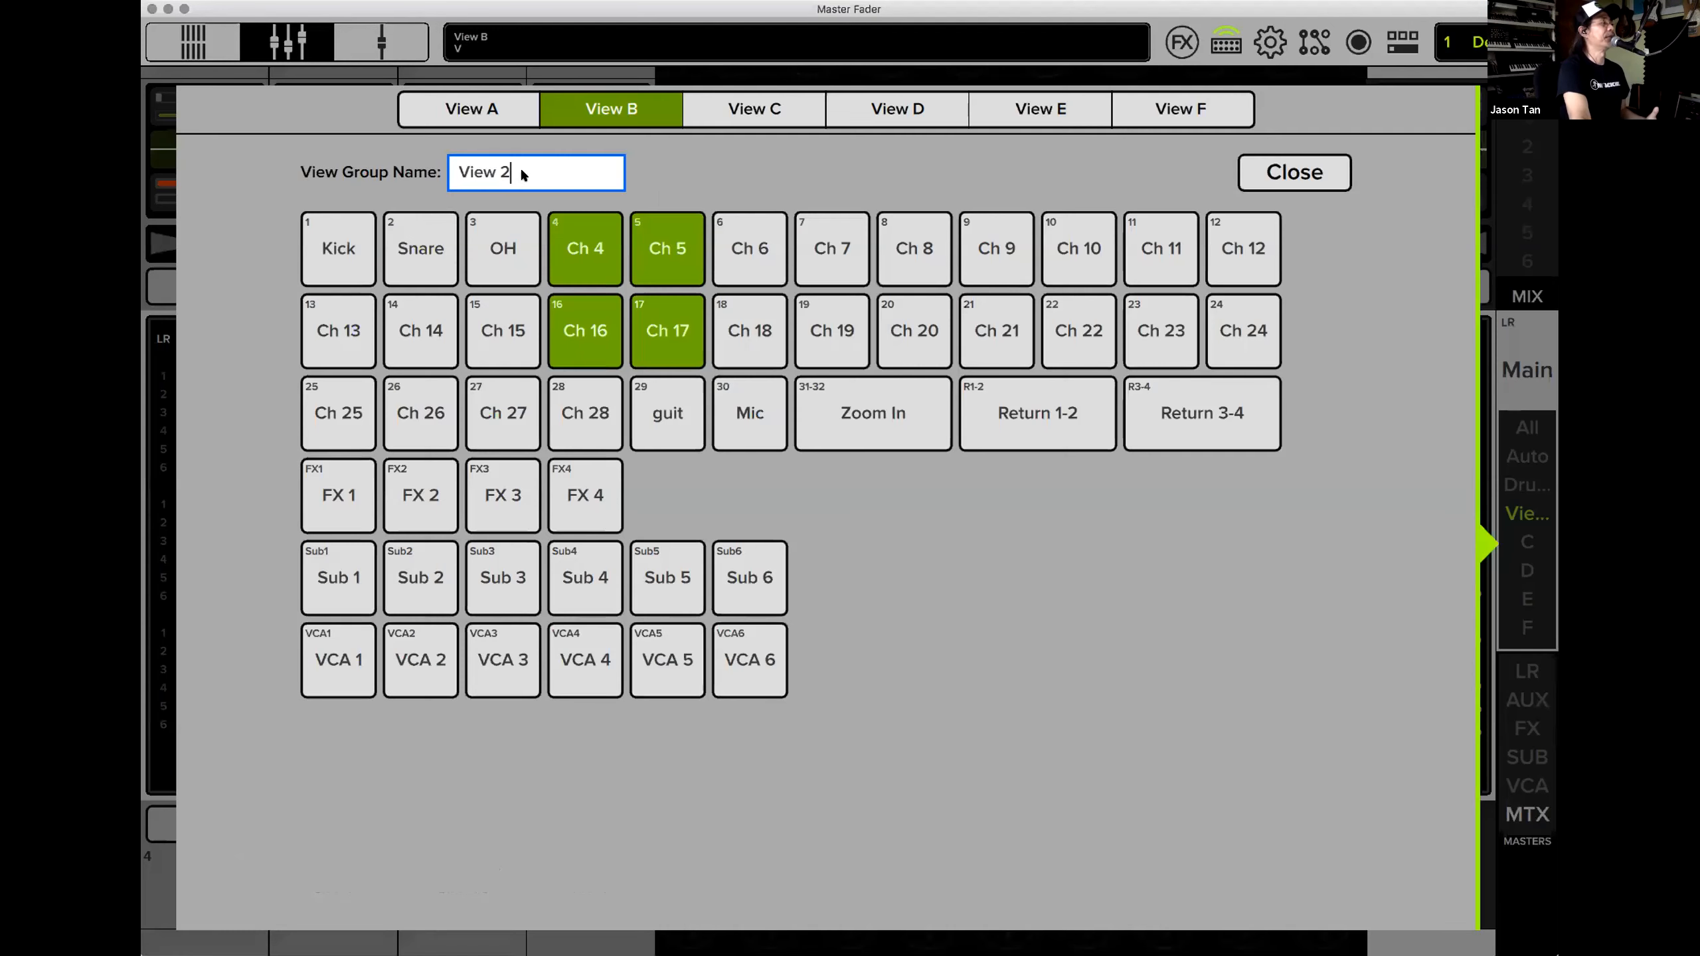
key("BackSpace")
key("BackSpace")
key("BackSpace")
key("BackSpace")
left_click(585, 249)
left_click(667, 249)
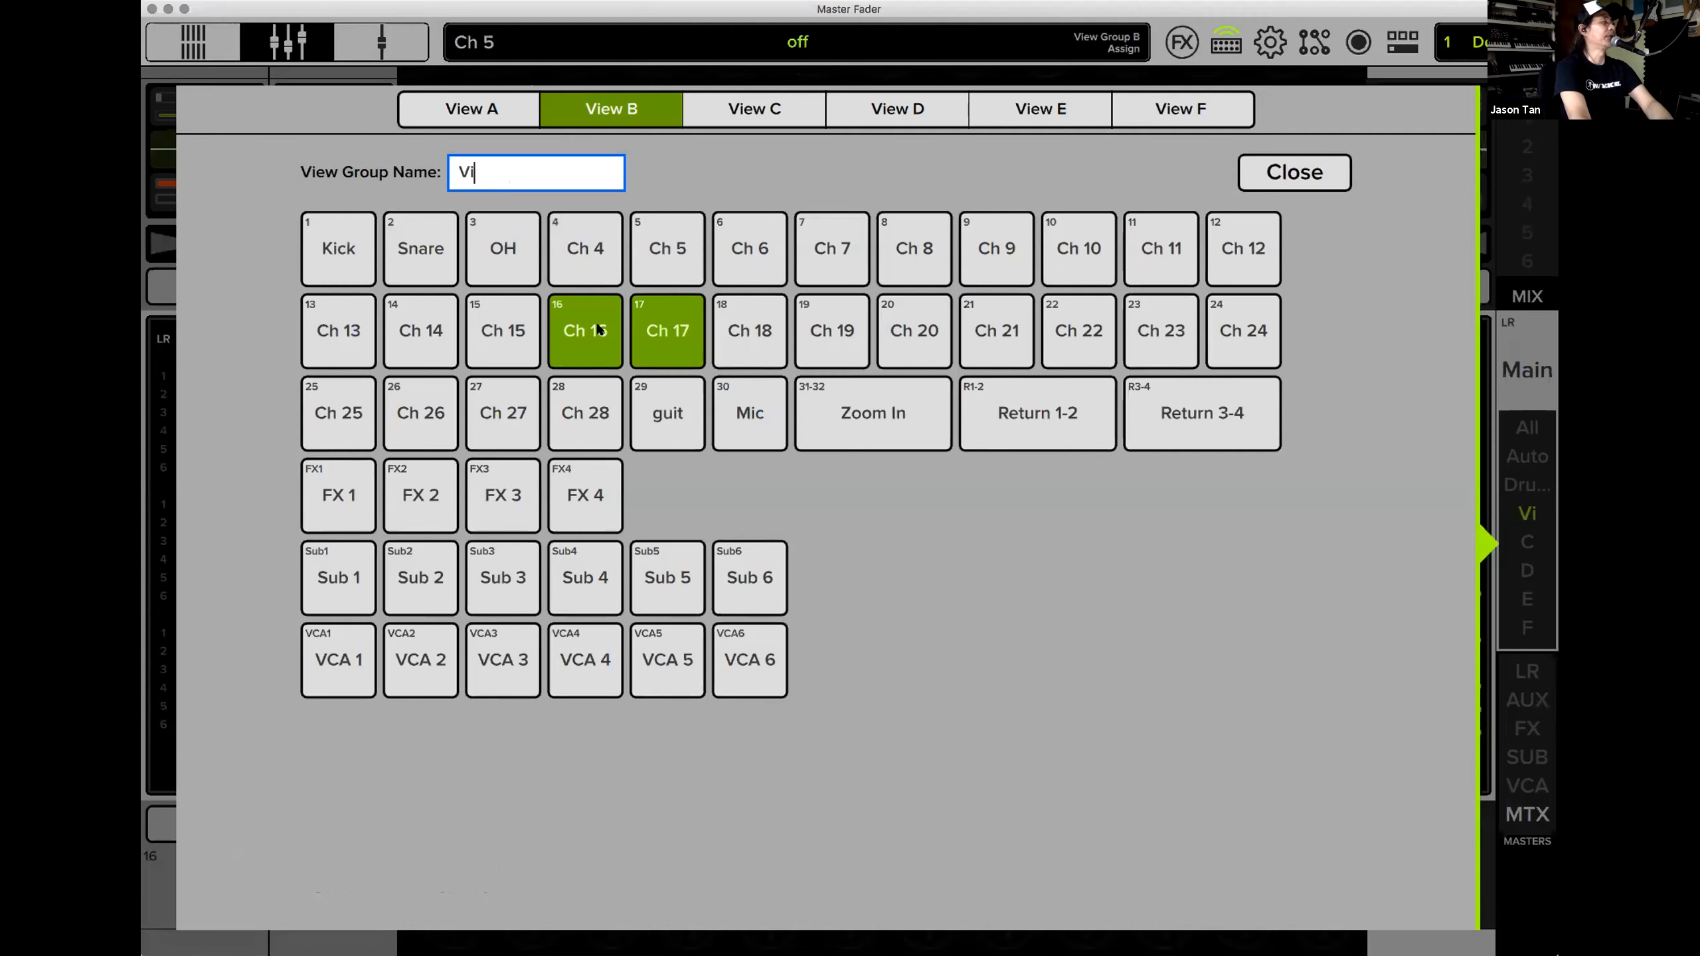
left_click(668, 331)
Remove Kick, Snare and OH from View A, clear its name and close the assignment page.
left_click(526, 109)
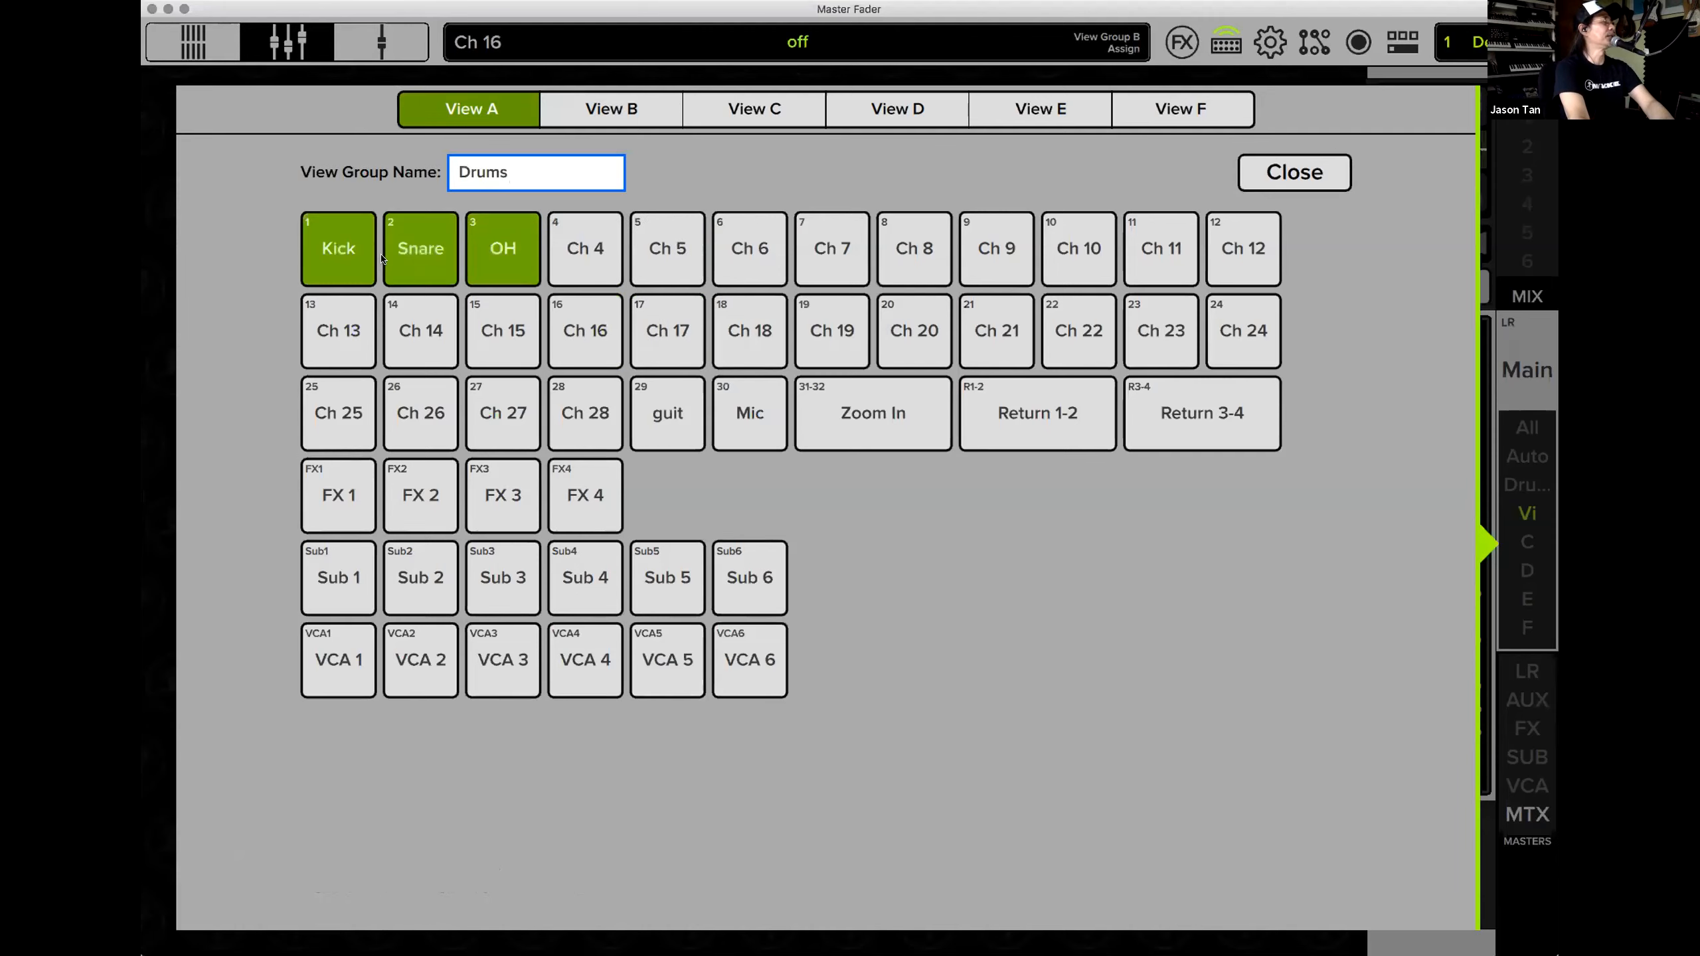
left_click_drag(502, 254, 303, 248)
left_click(338, 248)
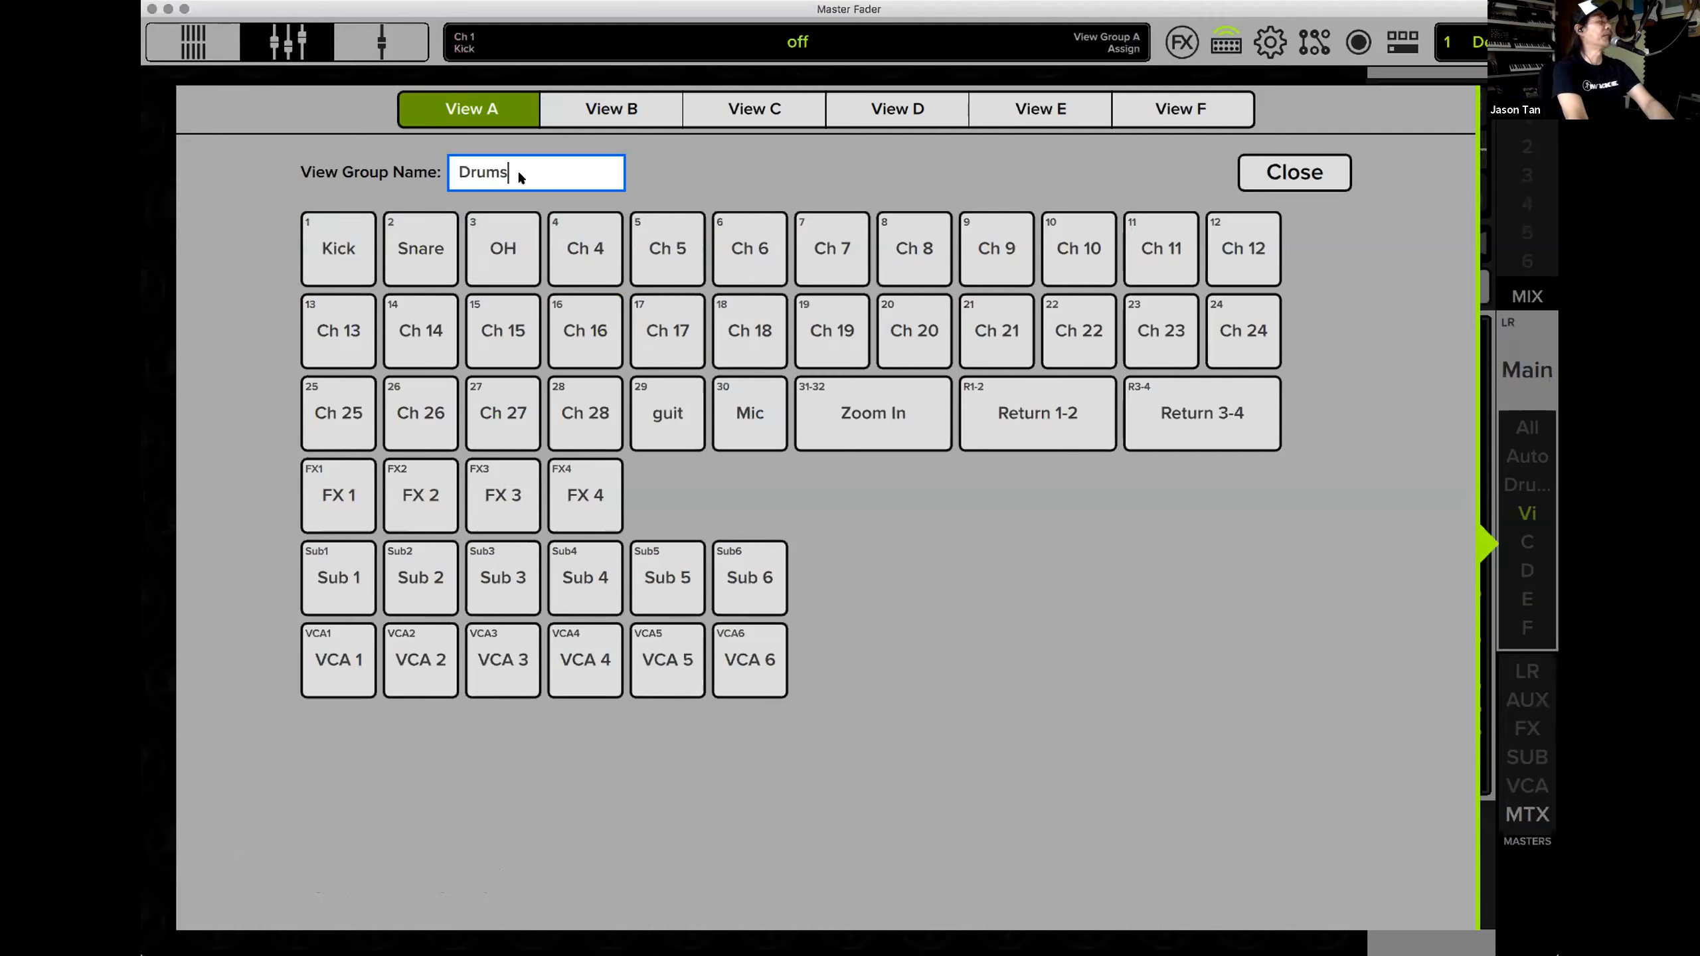
left_click(1315, 179)
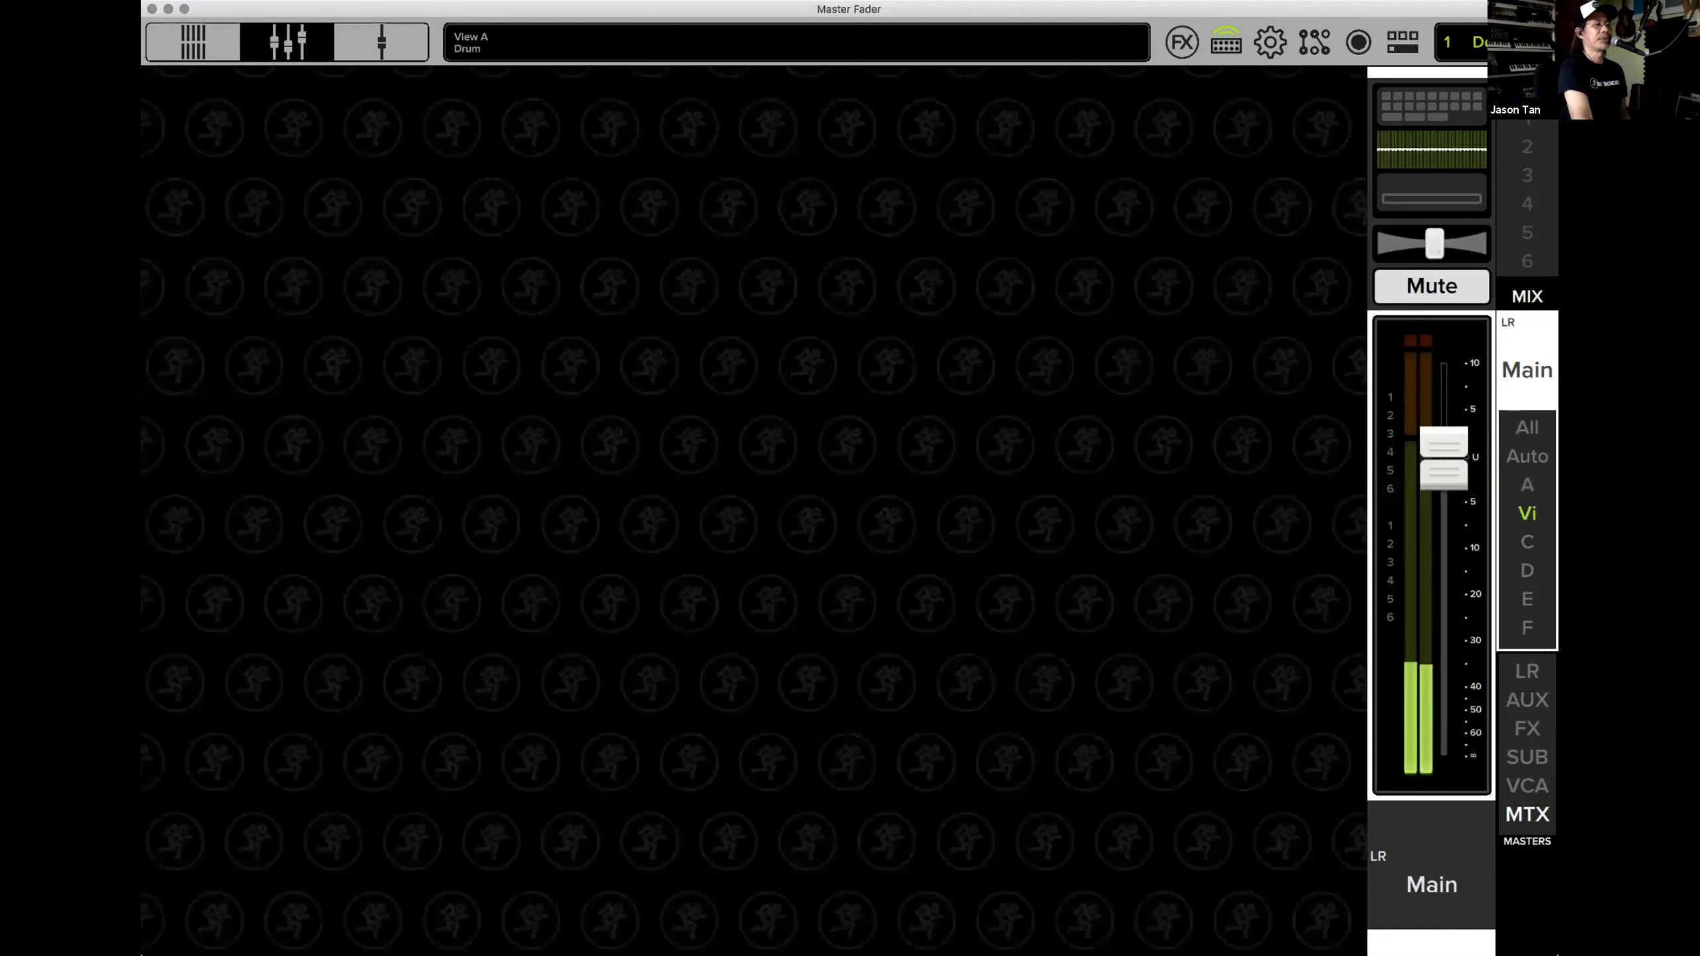
Switch the mixer to the All view, then open and dismiss the mute group list.
left_click(1527, 471)
left_click(1456, 125)
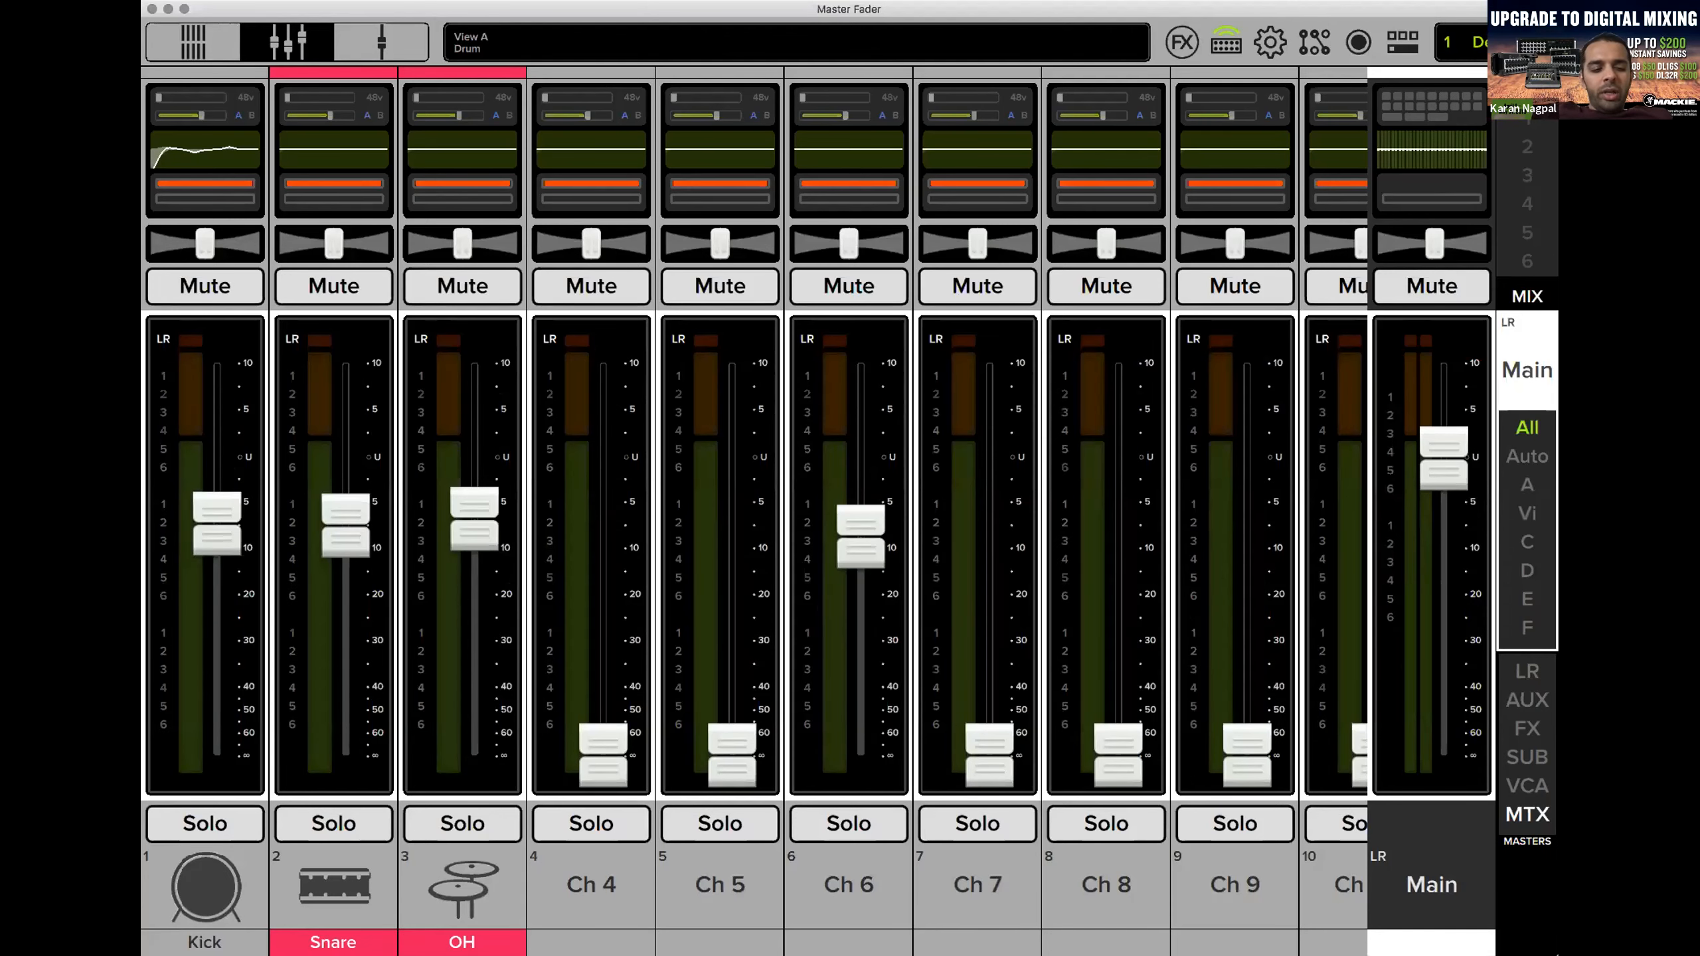
left_click(1523, 164)
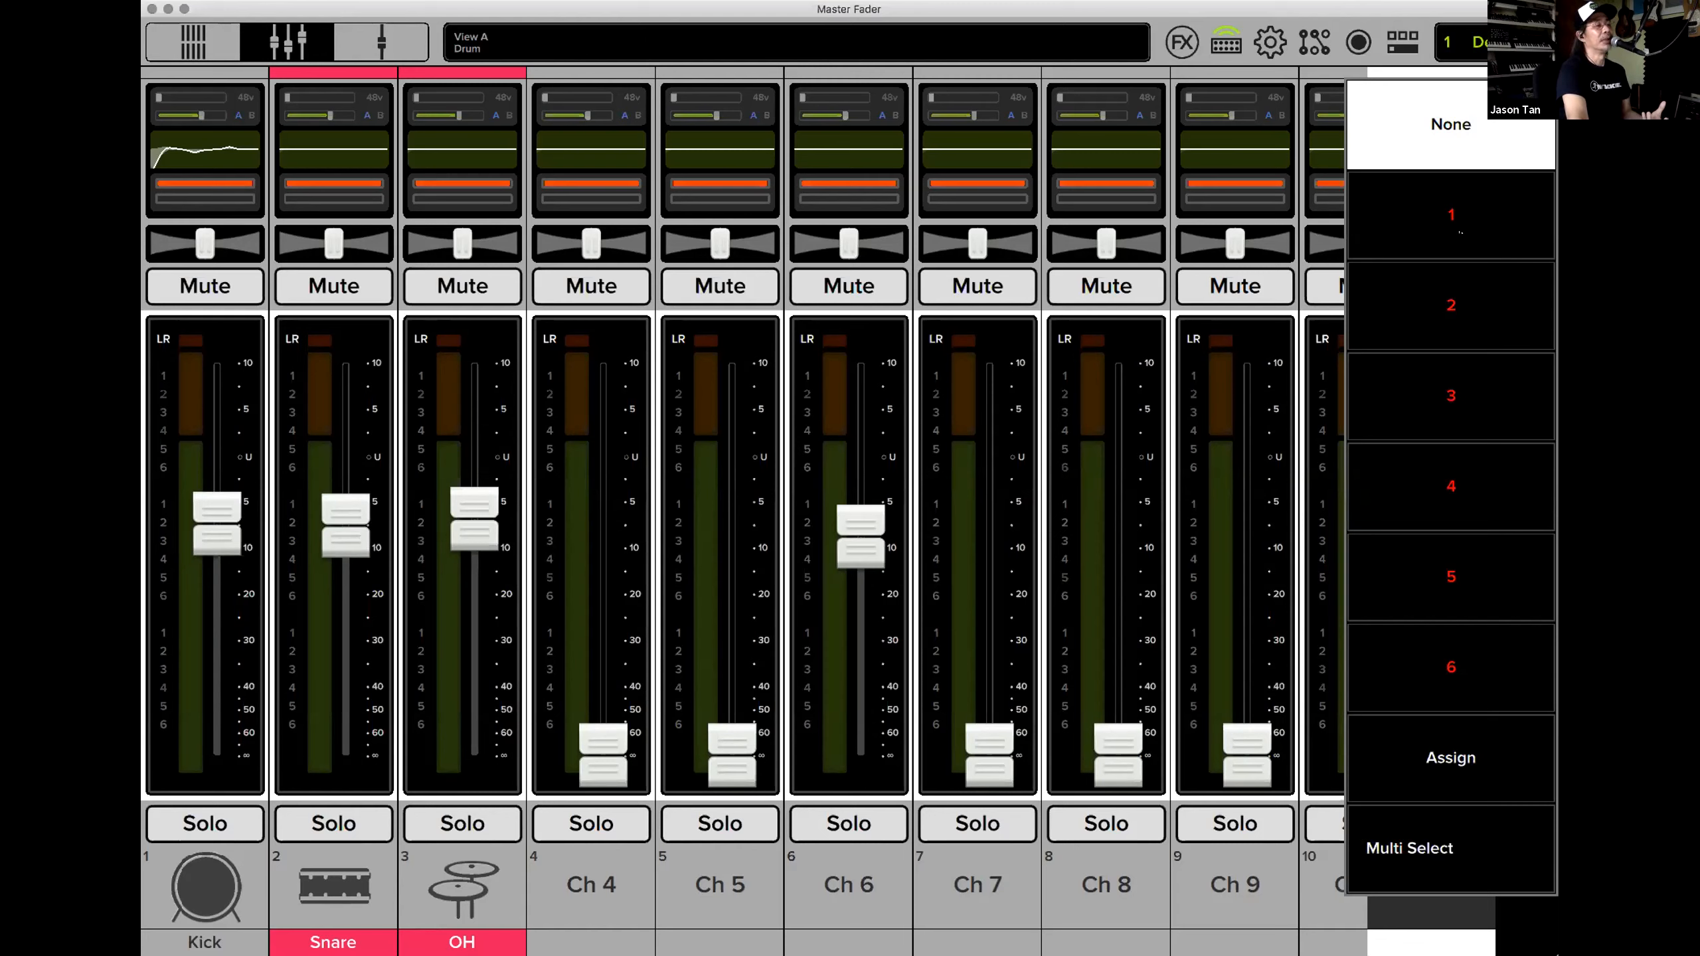
left_click(459, 509)
left_click(473, 519)
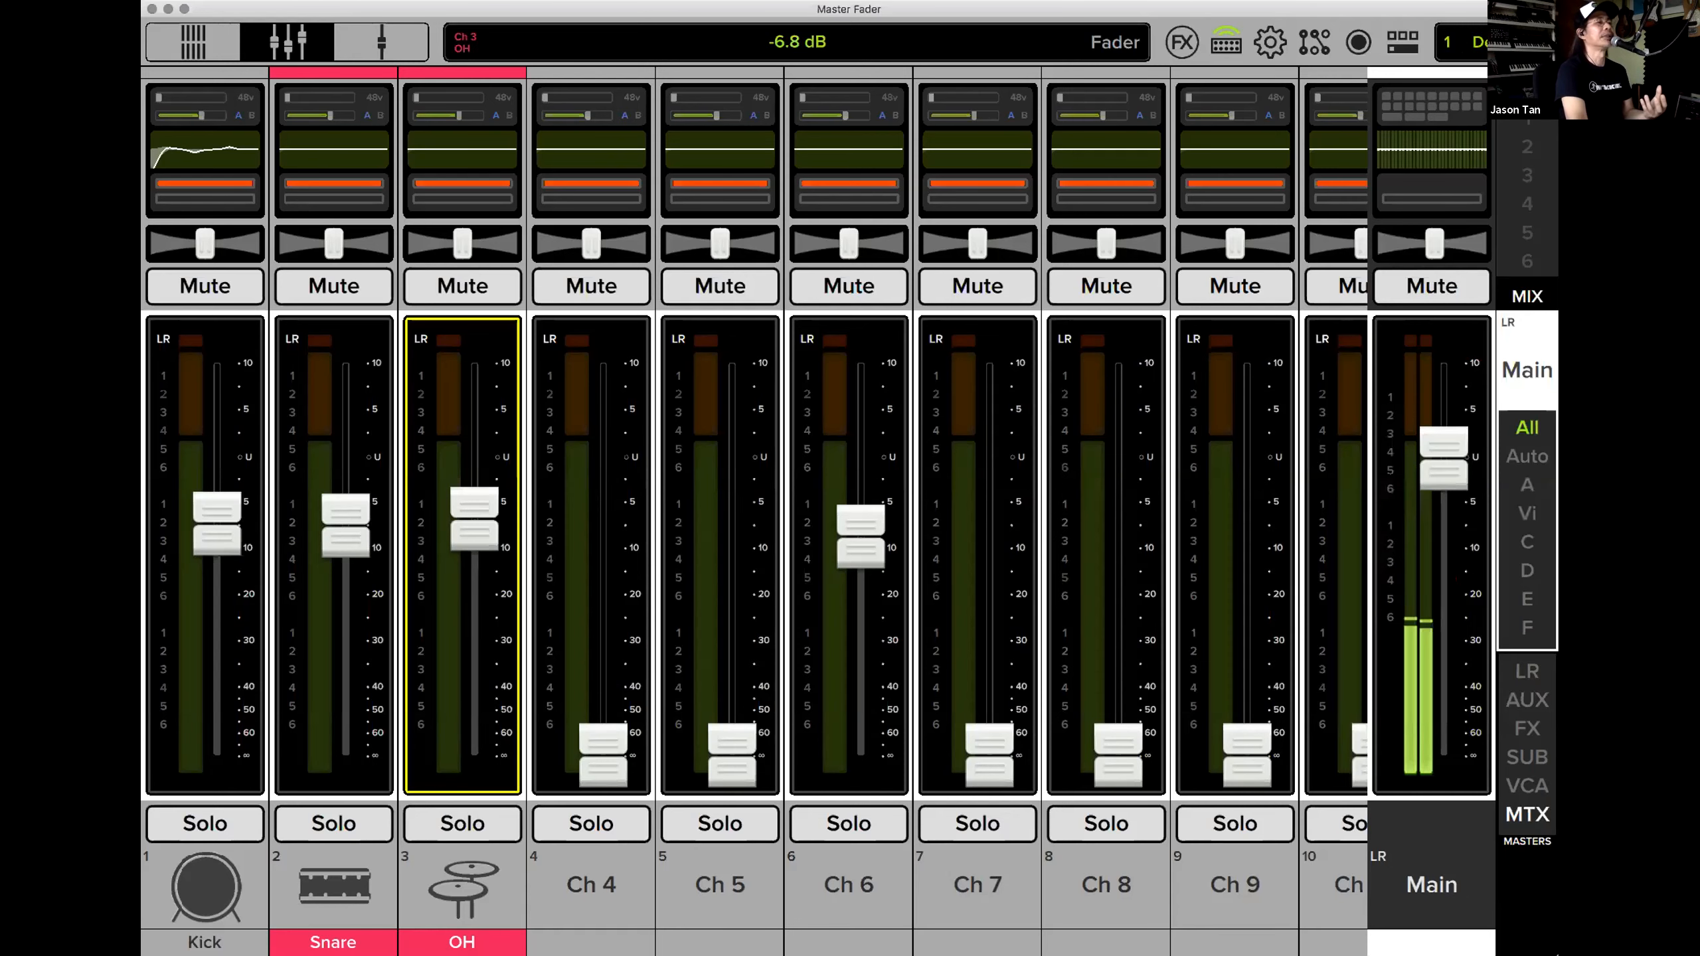
Recall snapshot 2, Multitrack Setup, from the current show.
left_click(1466, 43)
left_click(493, 567)
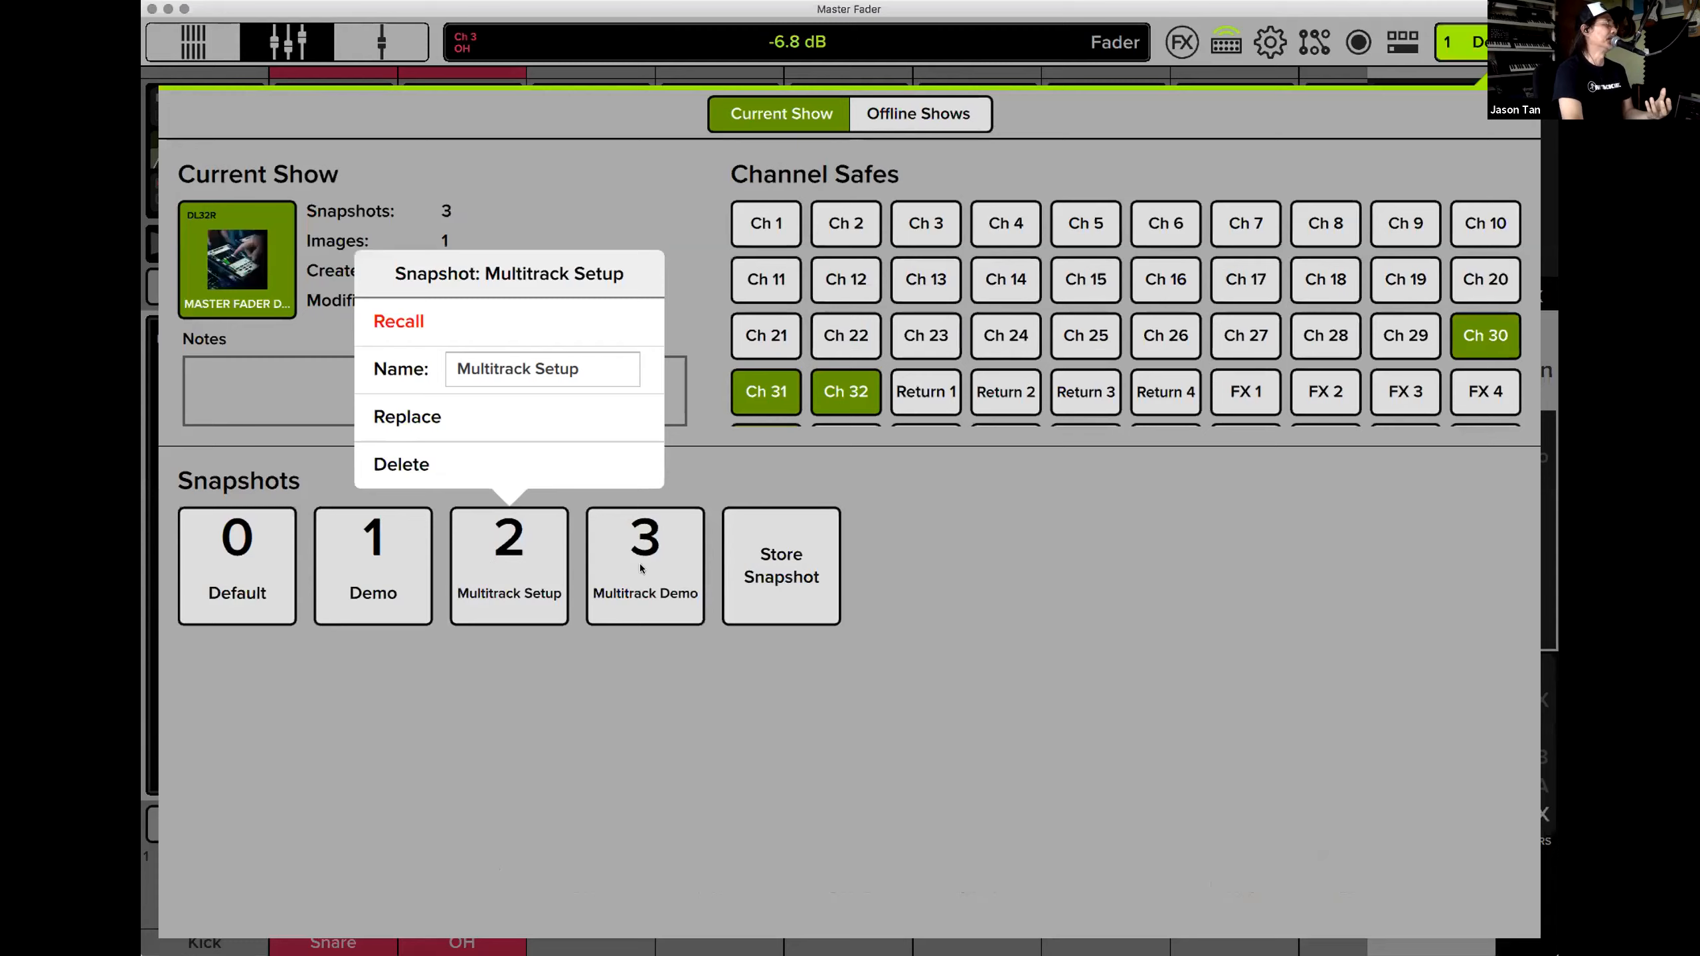
left_click(518, 554)
left_click(518, 551)
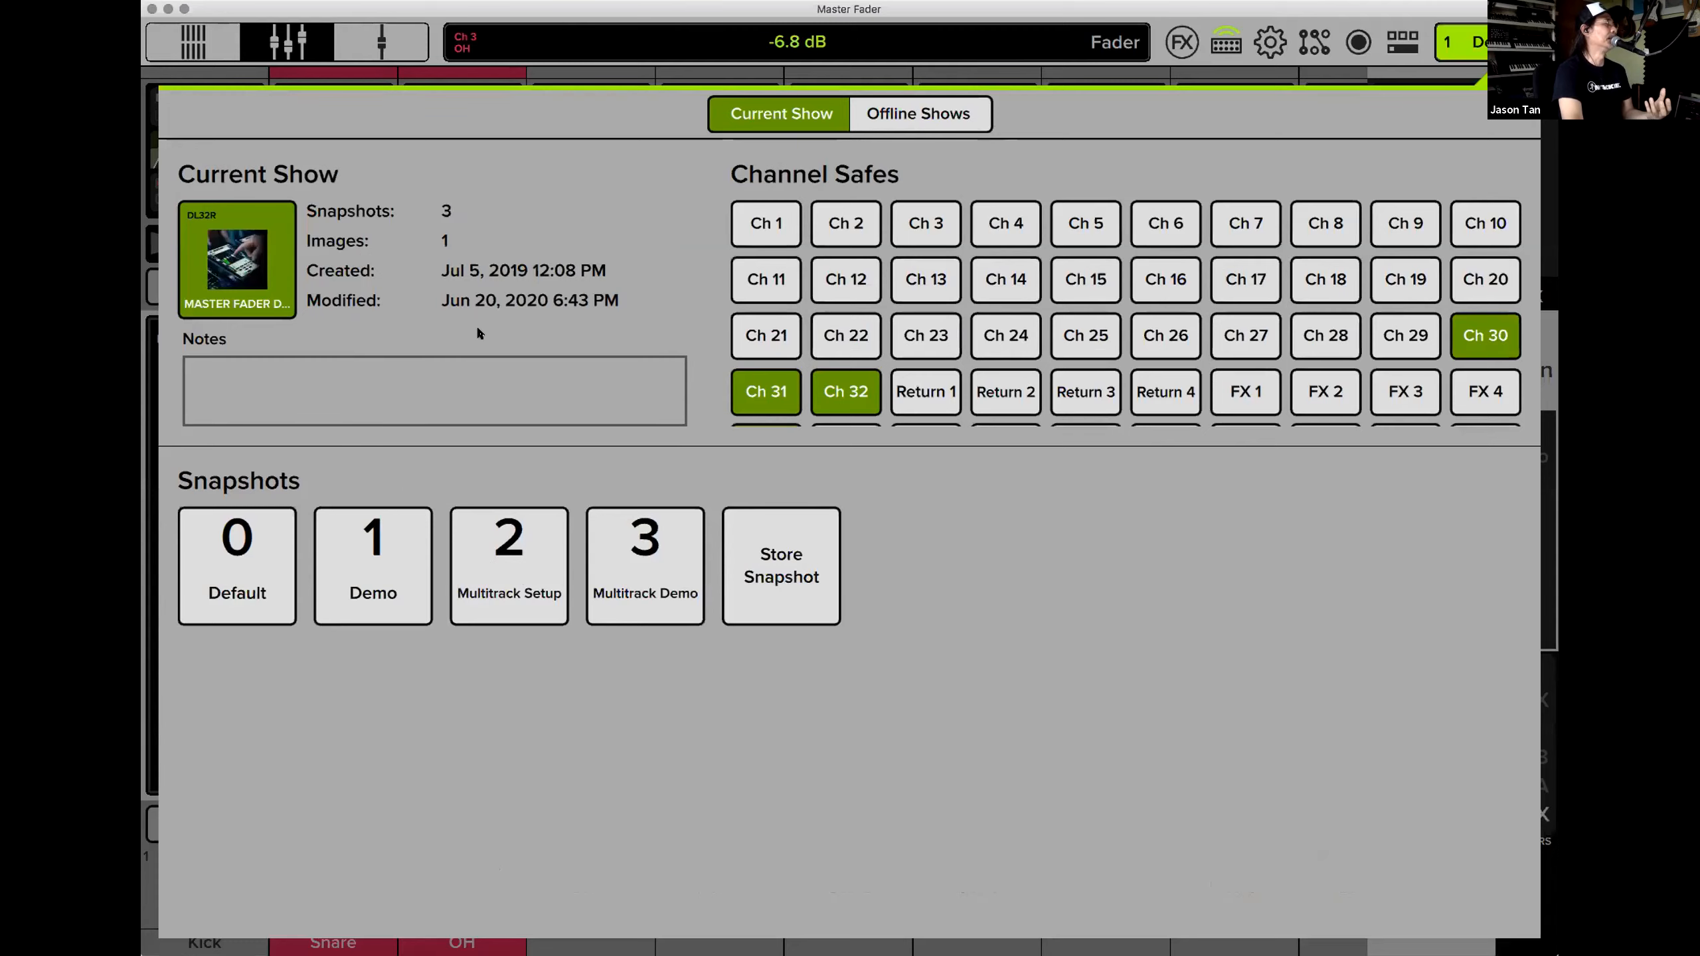
left_click(466, 315)
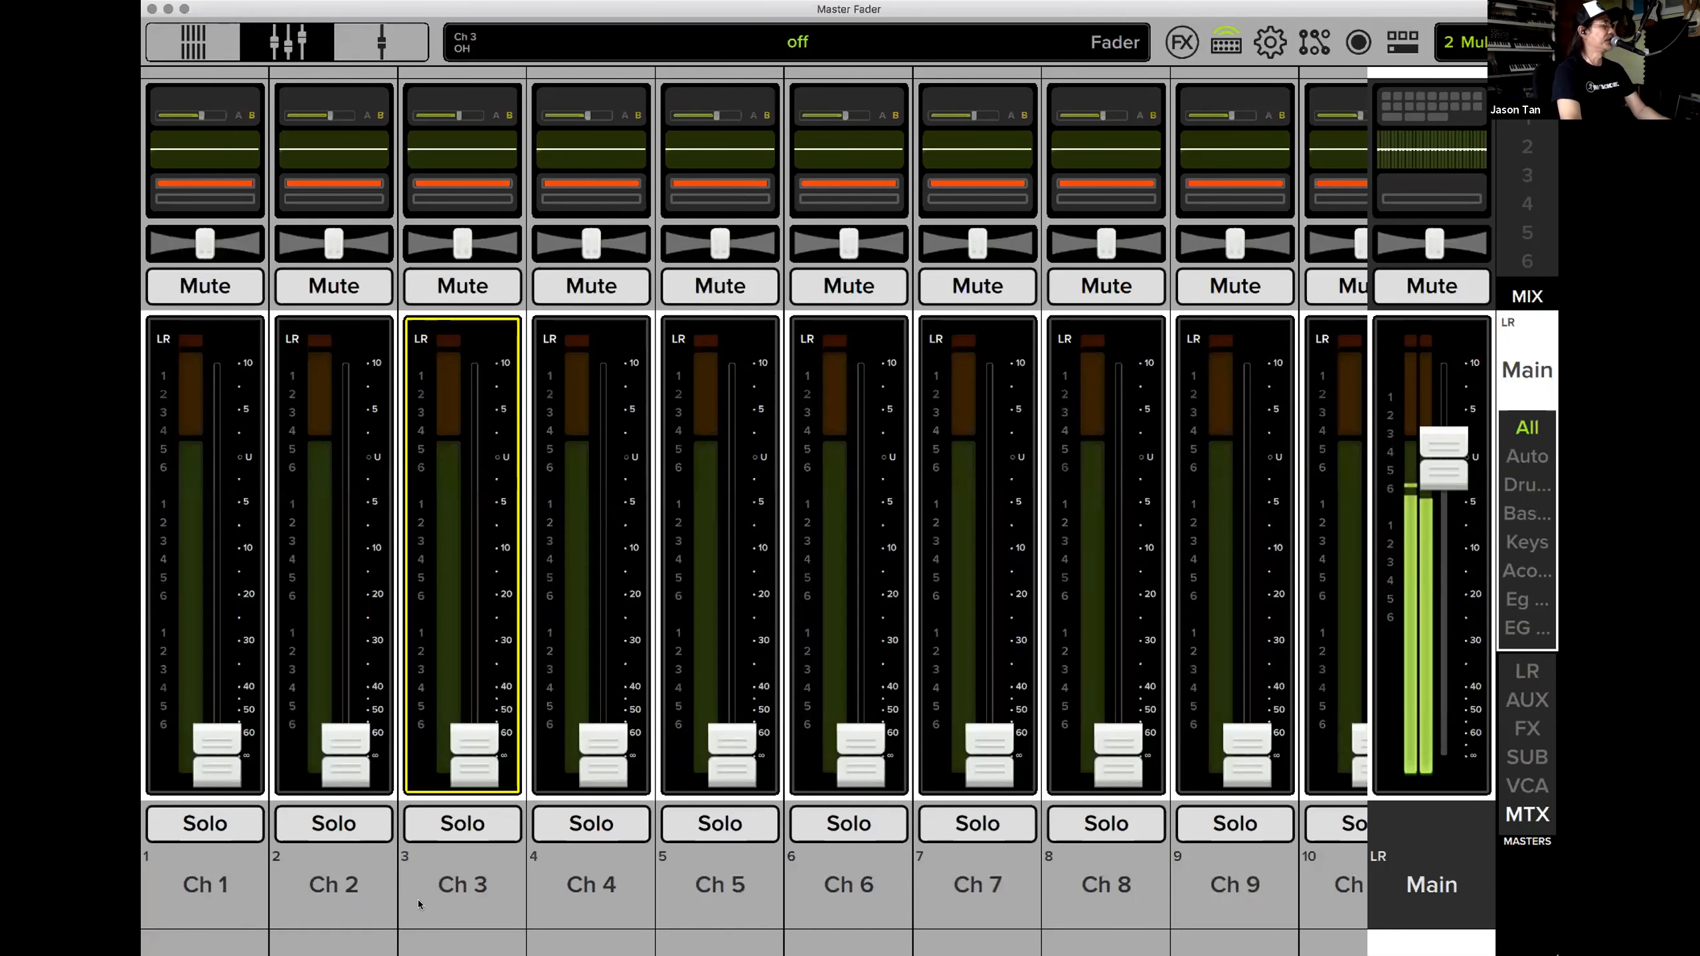
Name channel 1 Kick and channel 2 Snare.
left_click(207, 884)
left_click(330, 470)
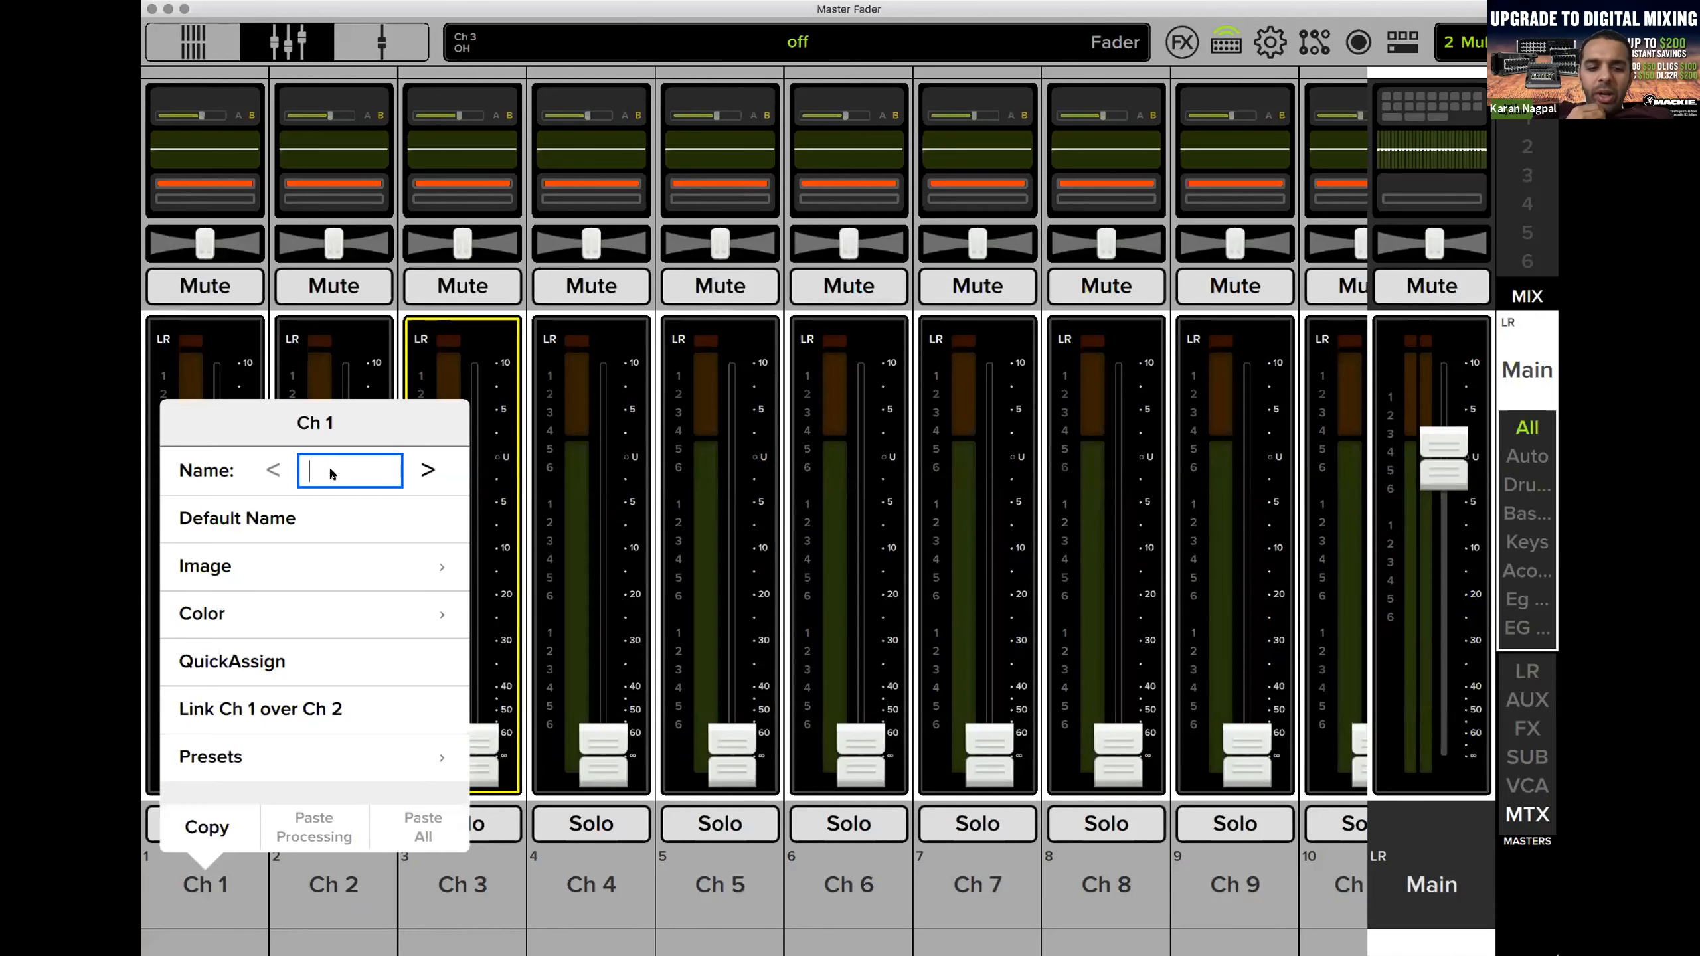
type("Kick")
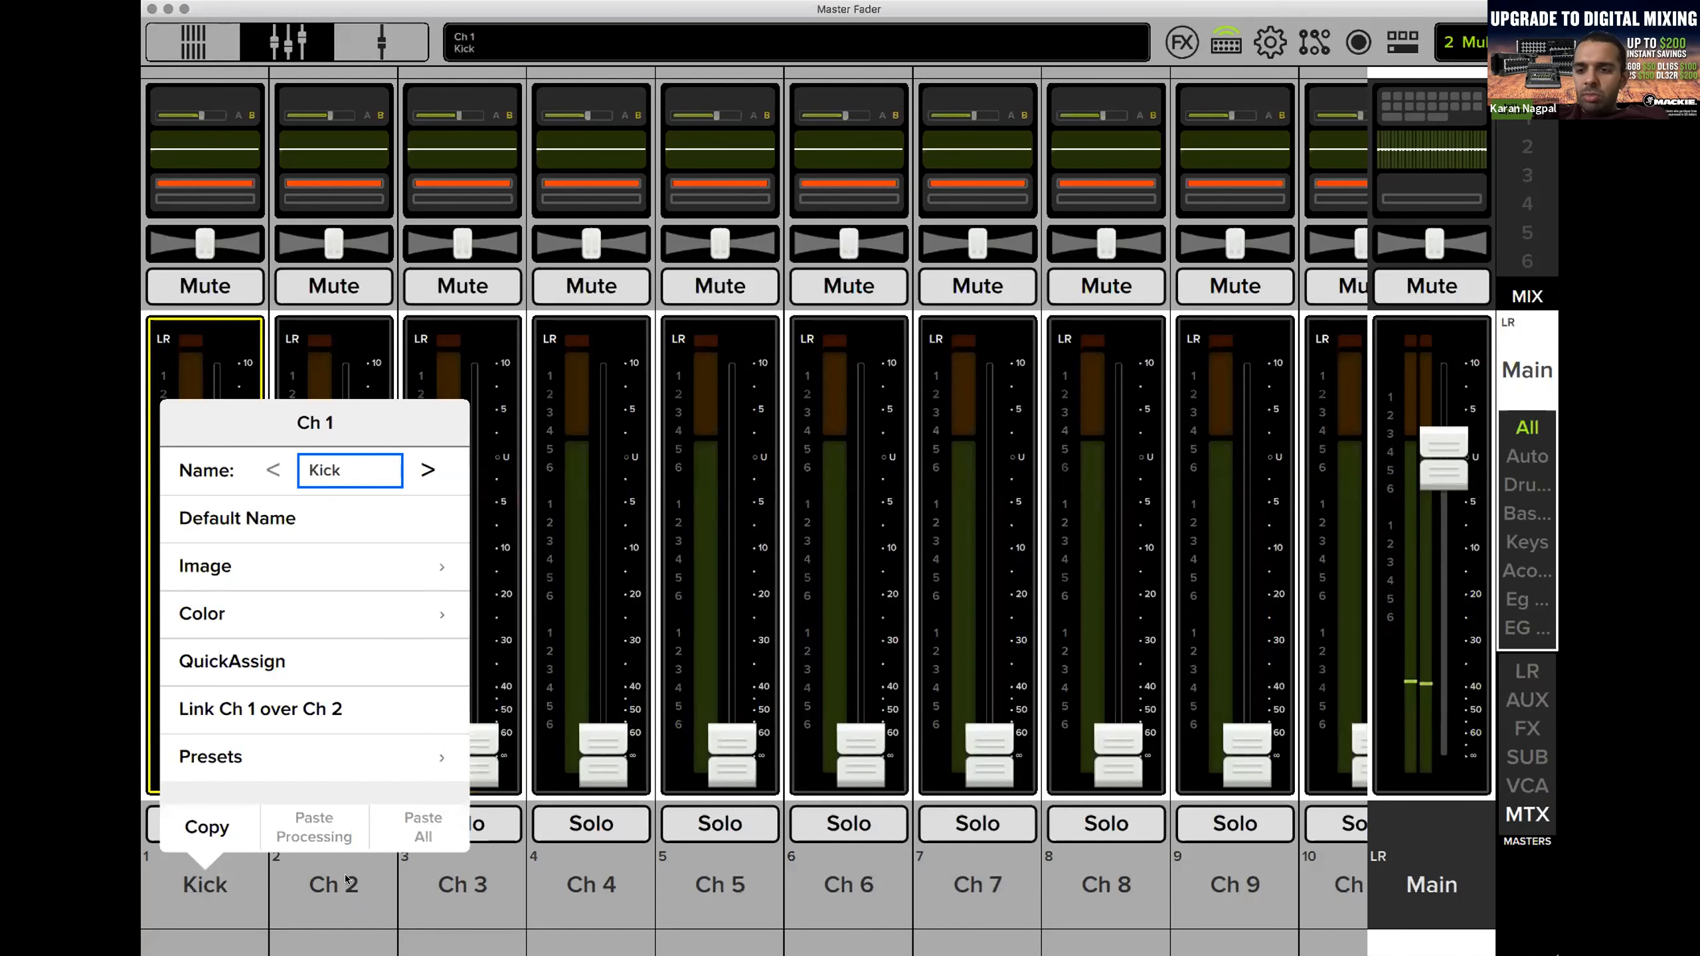
left_click(345, 874)
left_click(345, 875)
left_click(366, 475)
type("S")
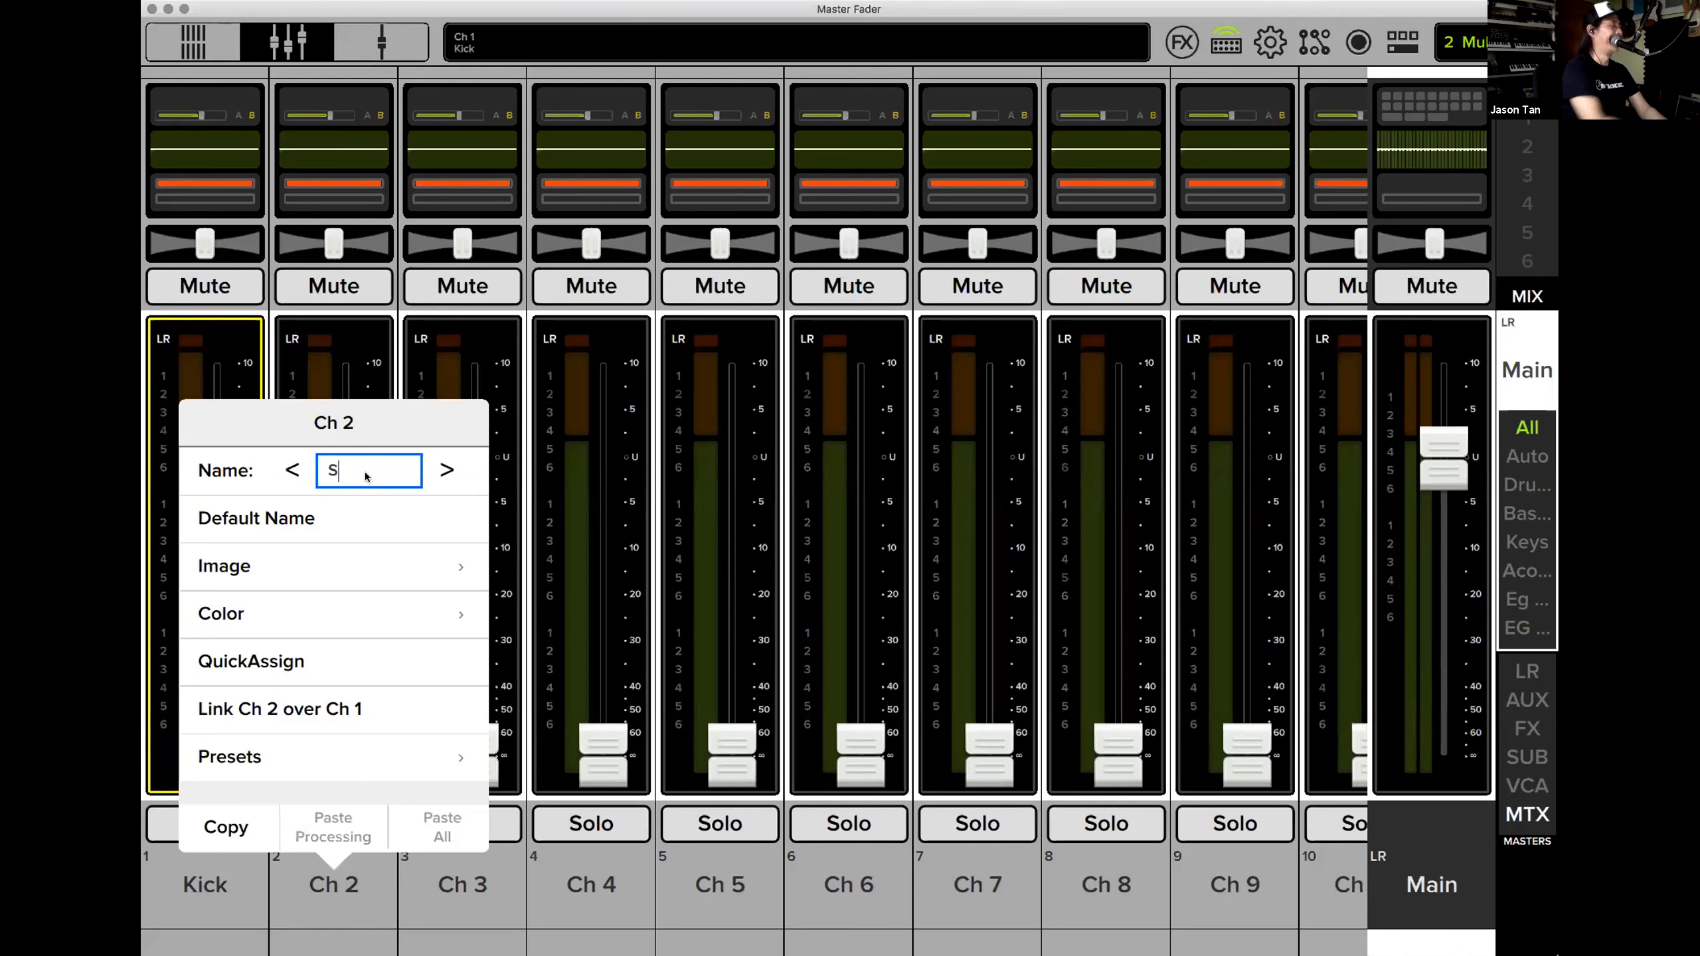
type("nare")
key("Return")
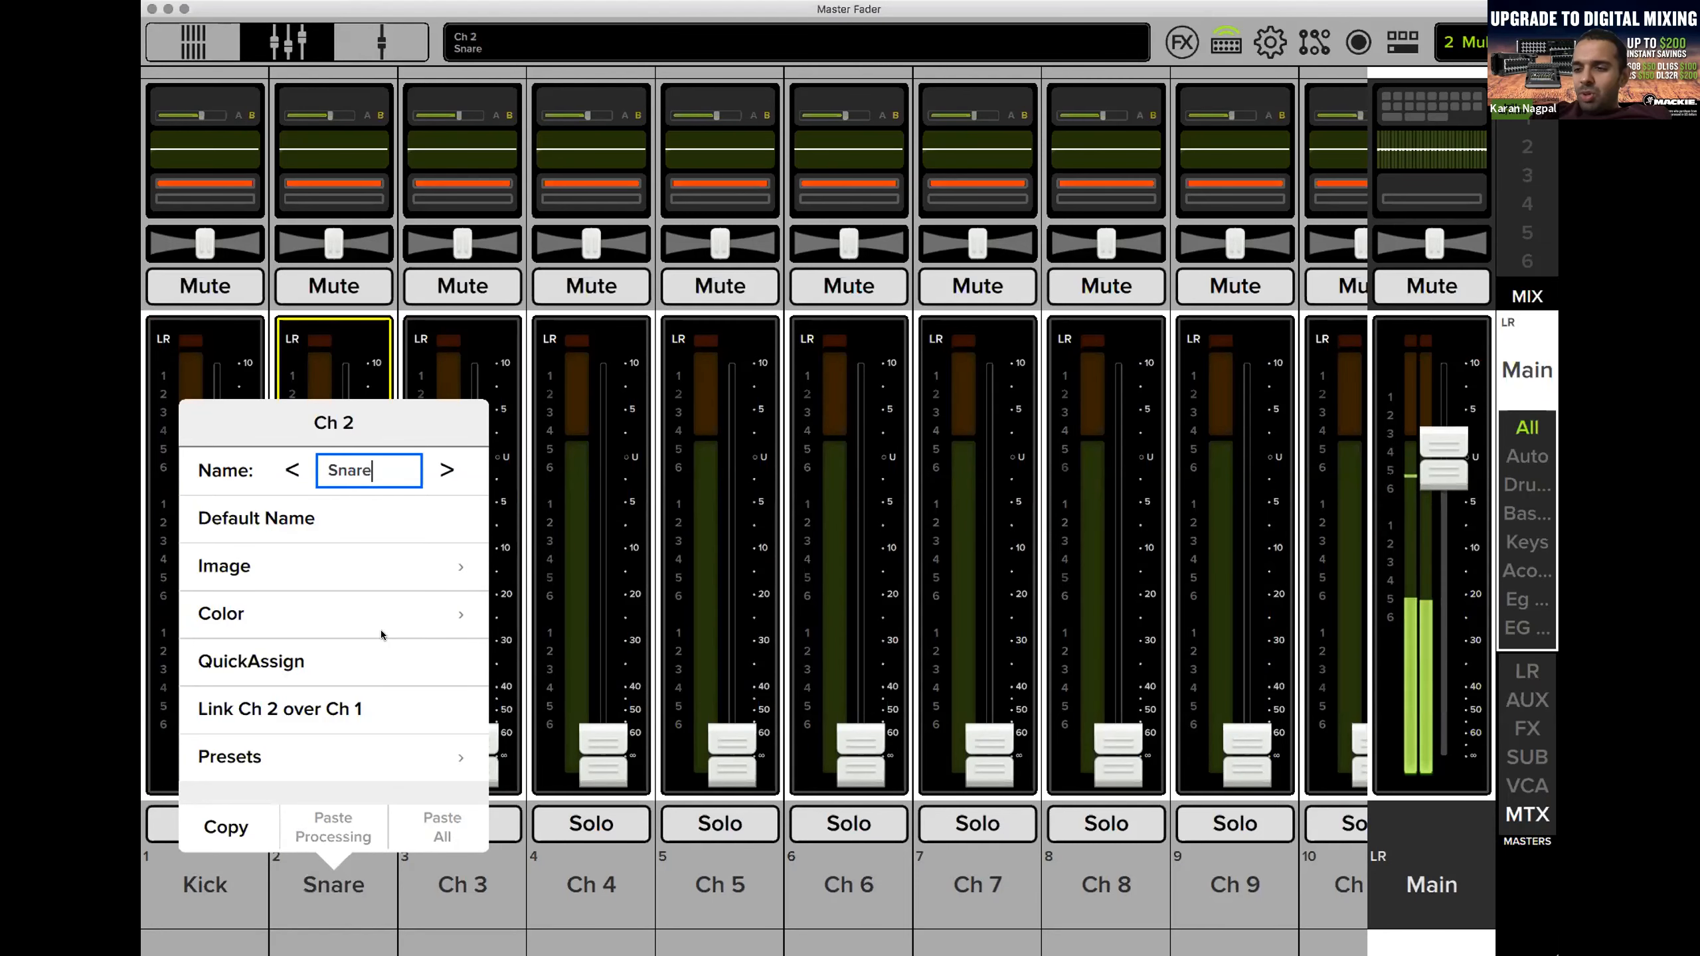
Name channel 3 Tom.
left_click(459, 888)
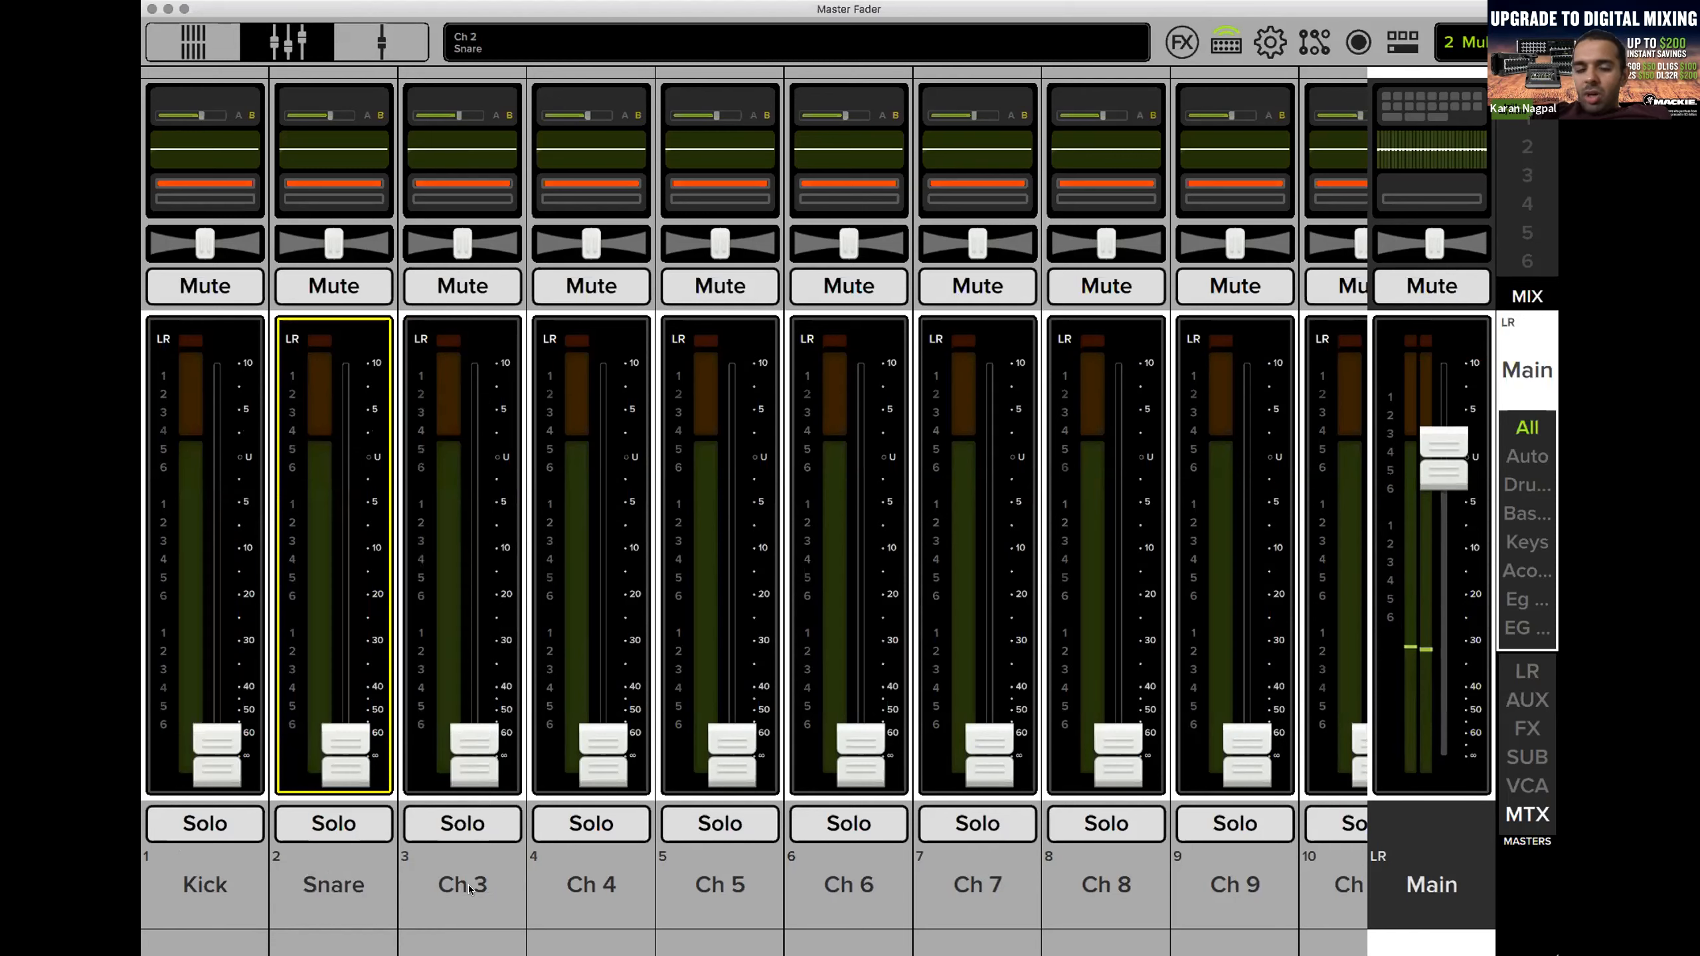
left_click(466, 885)
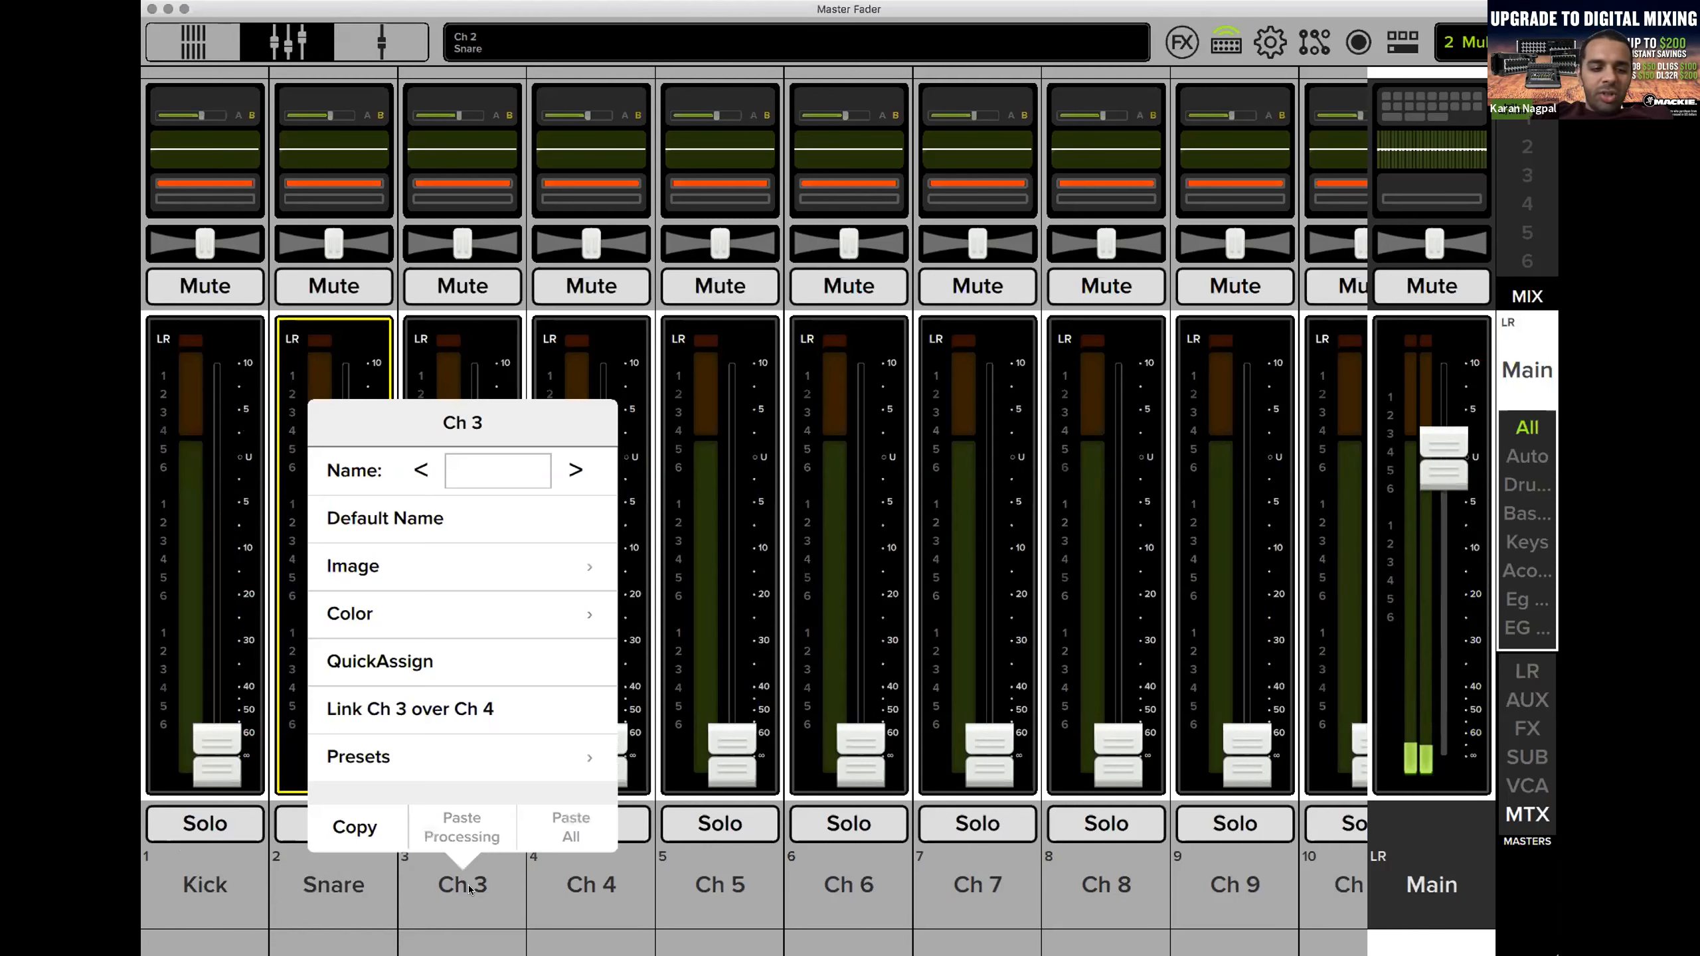
left_click(476, 465)
type("Tom")
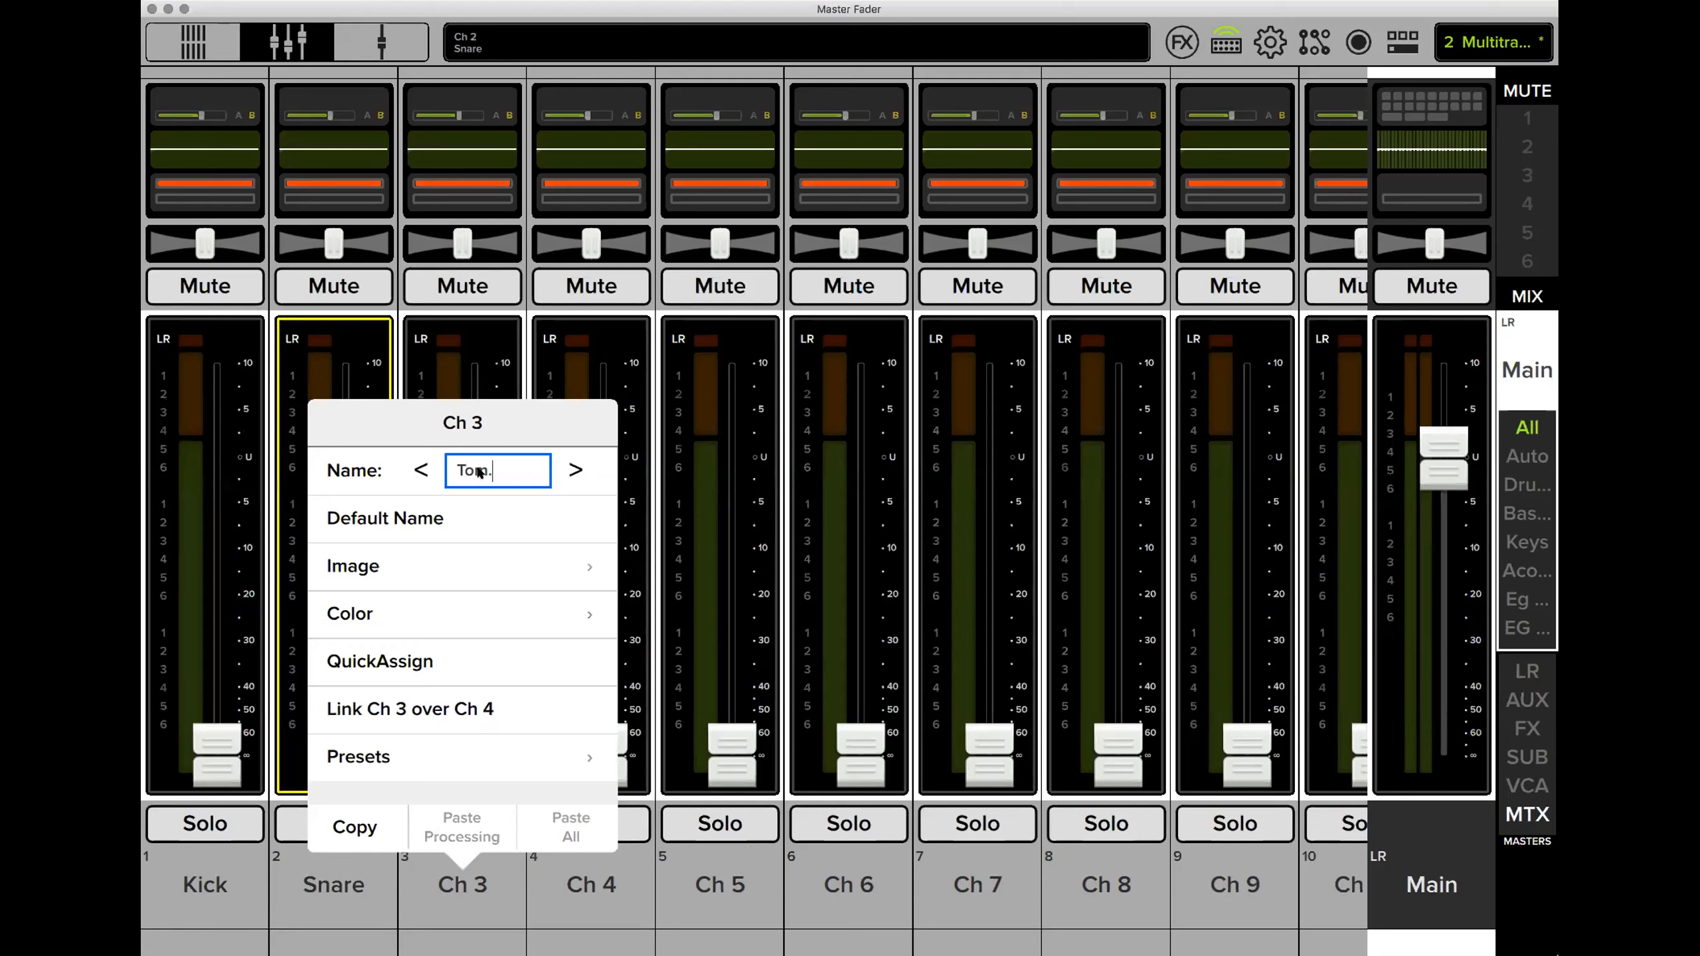
type(".")
key("BackSpace")
key("Return")
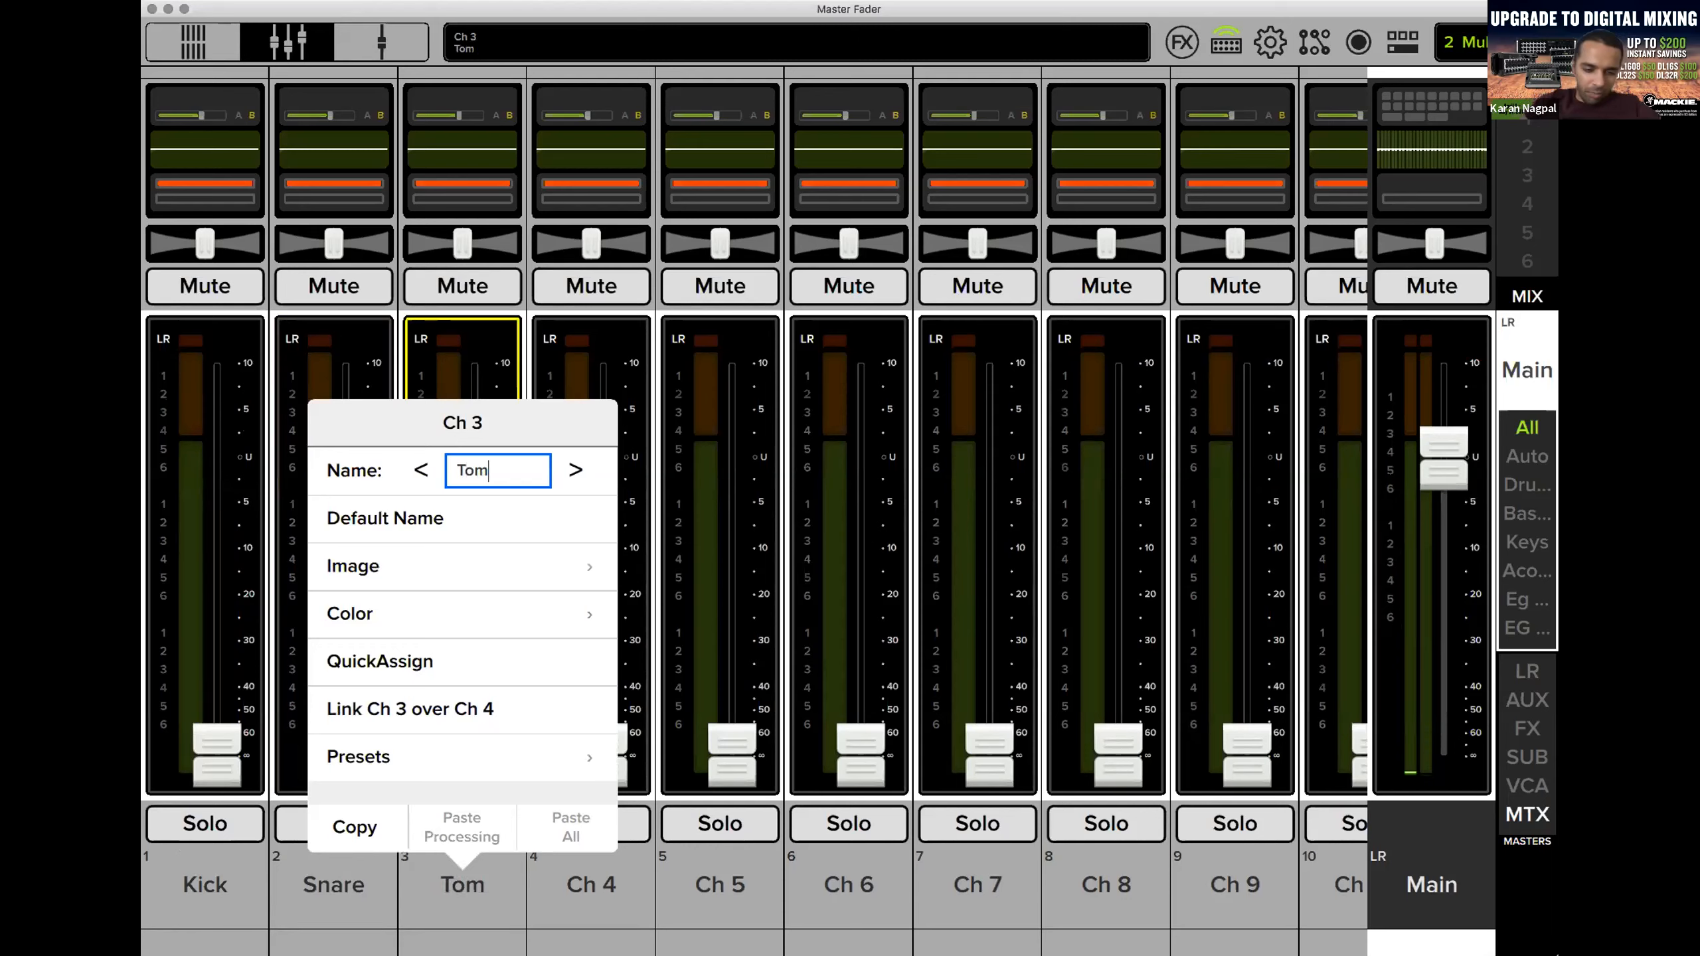
Name channel 4 Ov L for the left overhead.
left_click(580, 888)
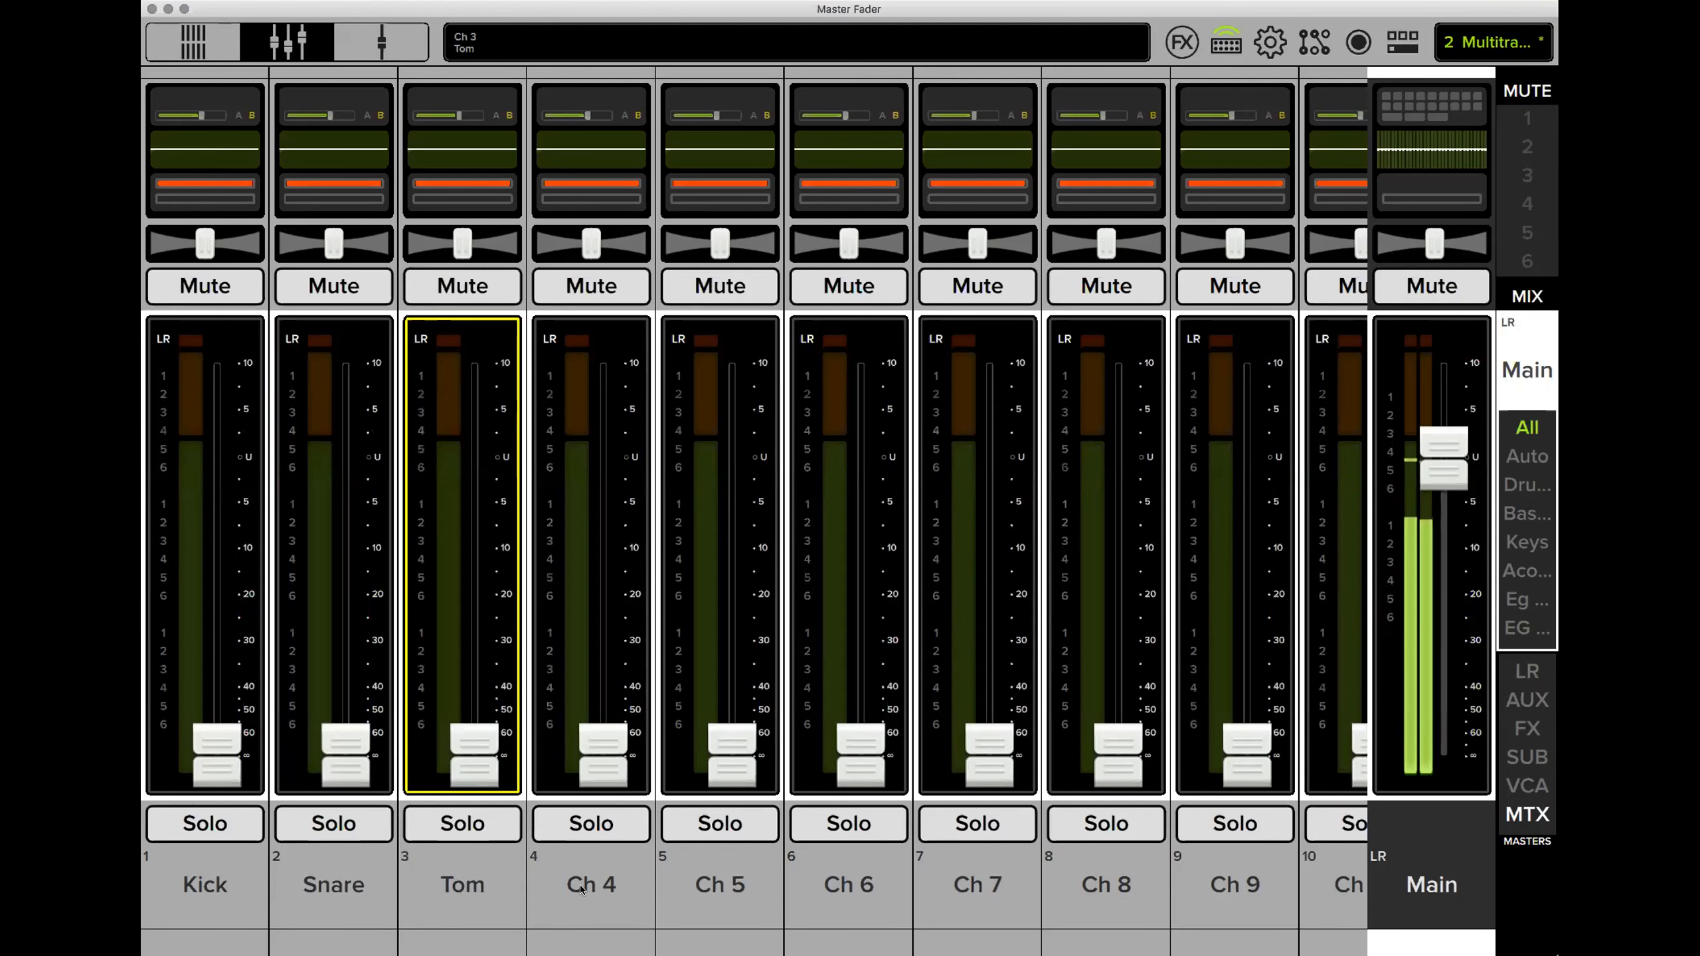
left_click(582, 888)
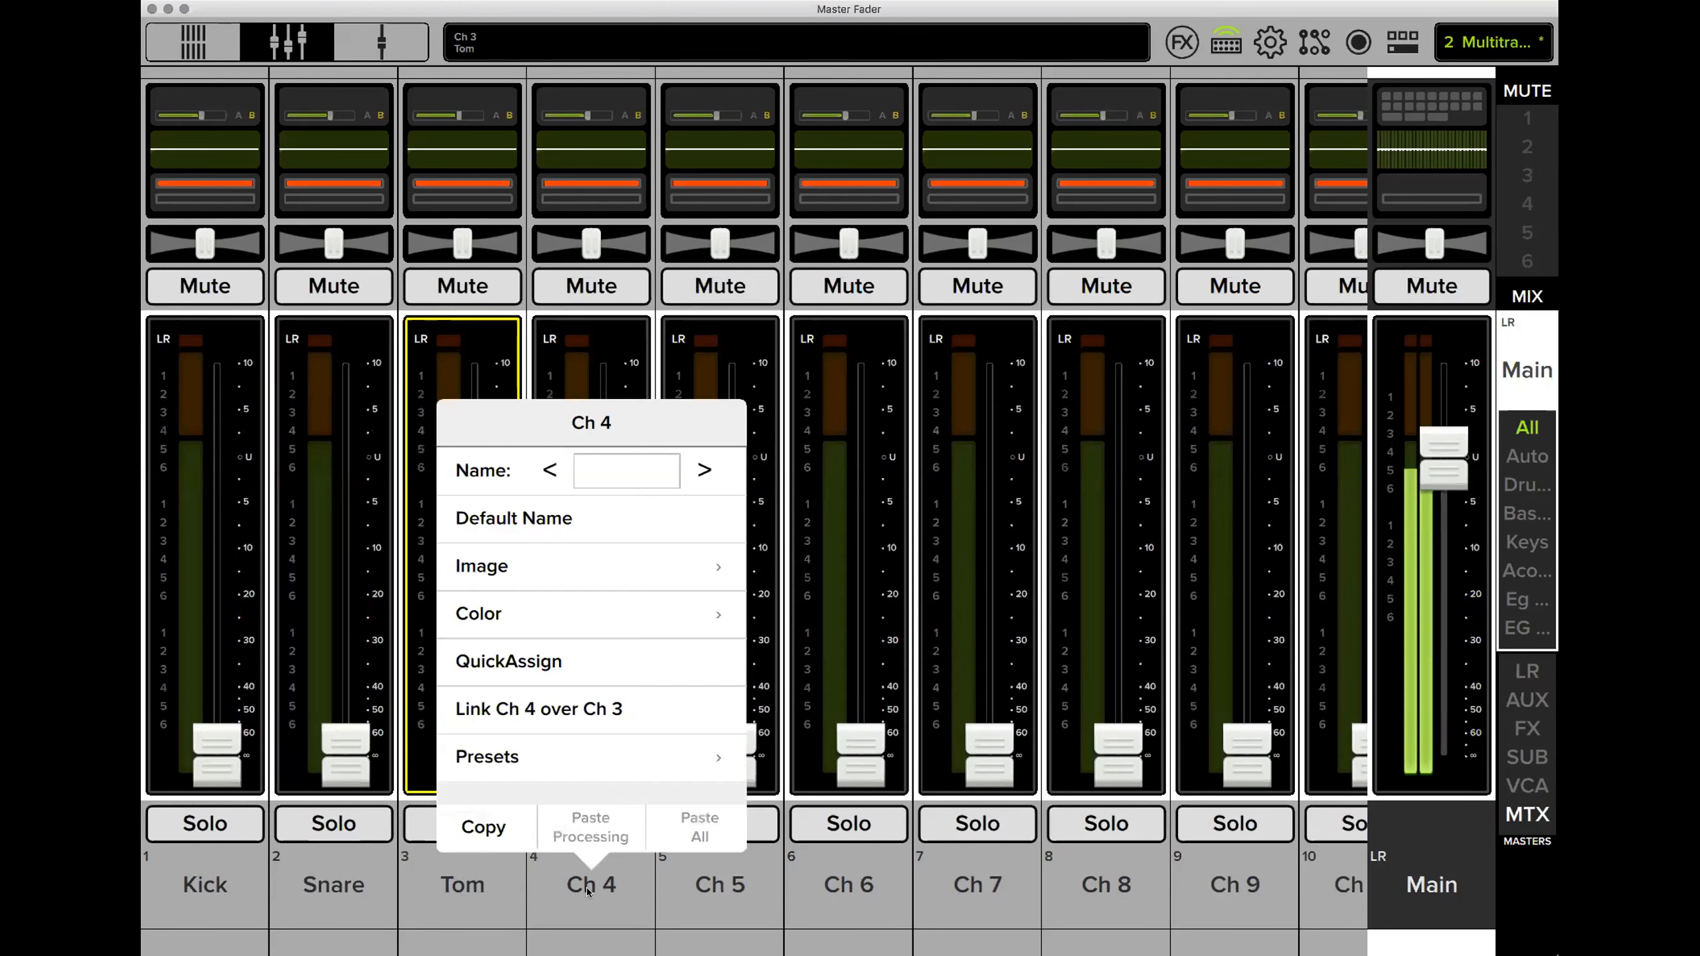
left_click(641, 467)
type("O")
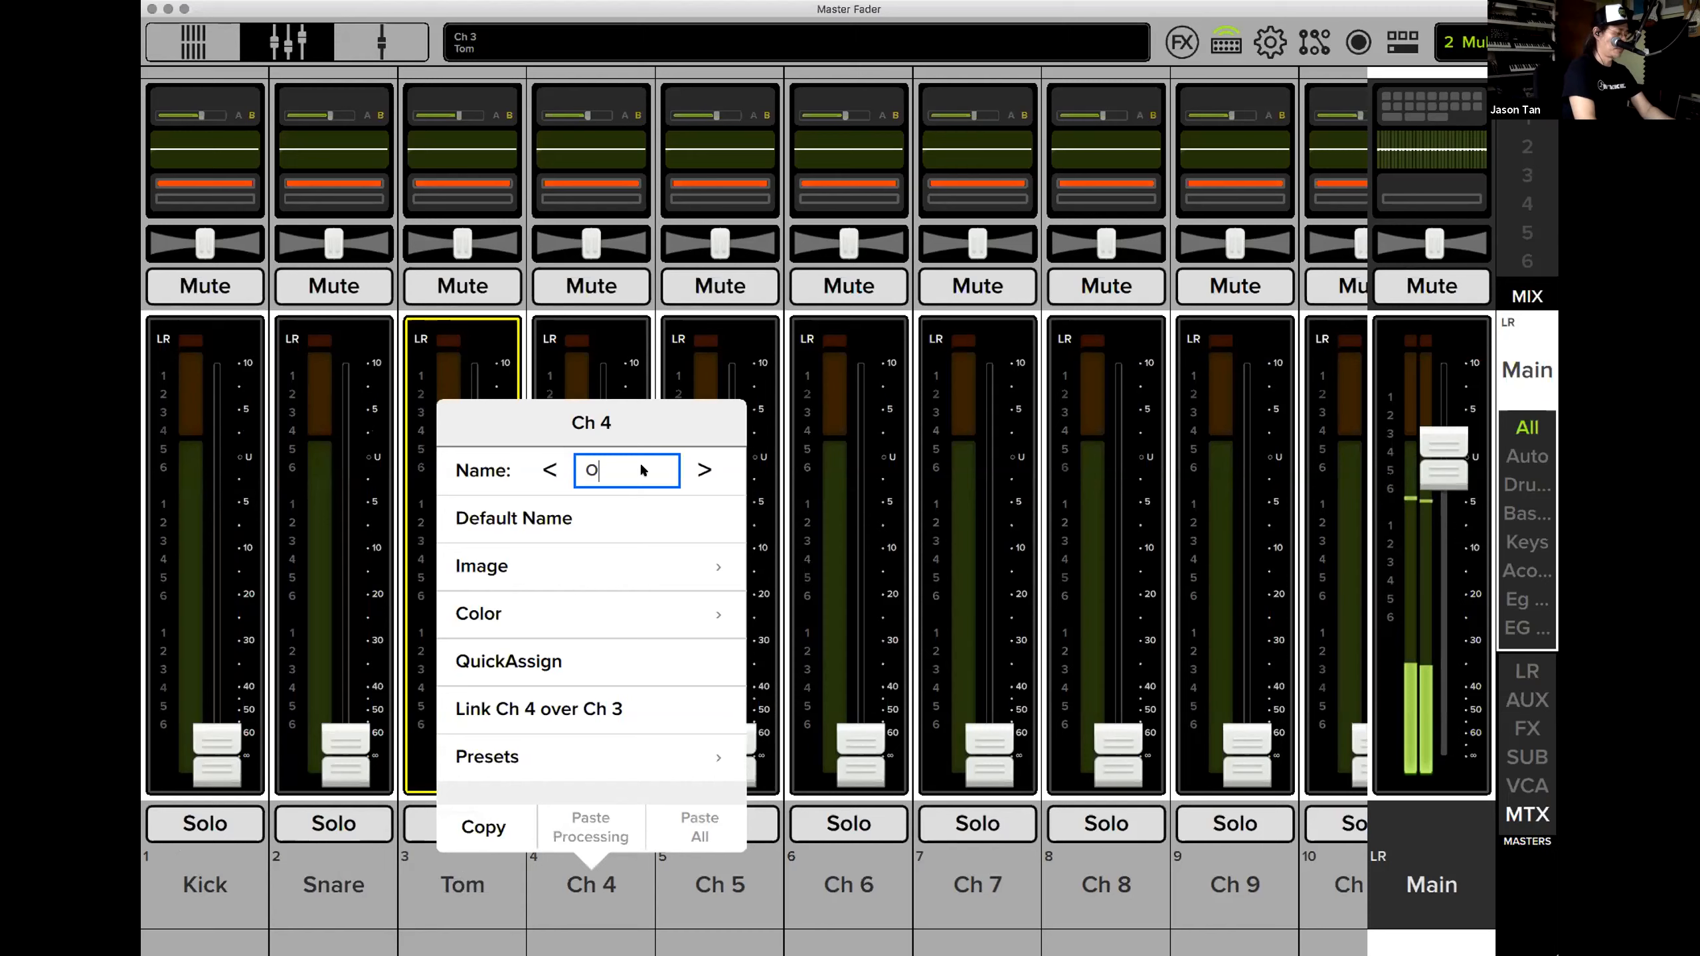
type("v")
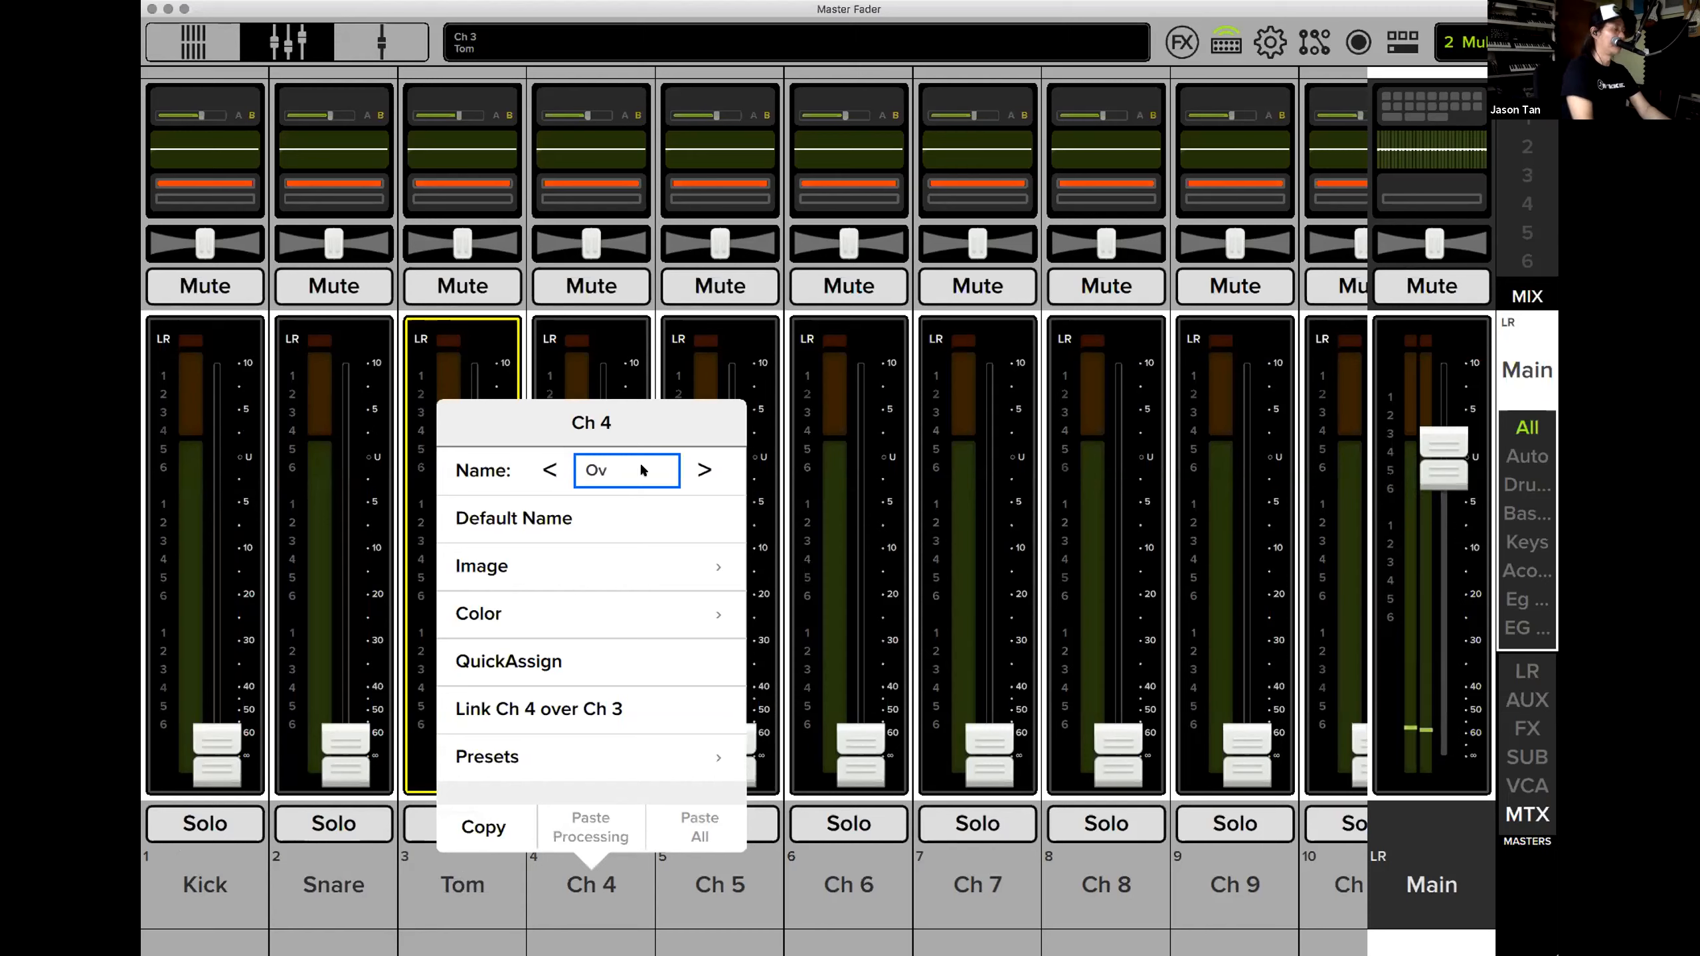
type(" L")
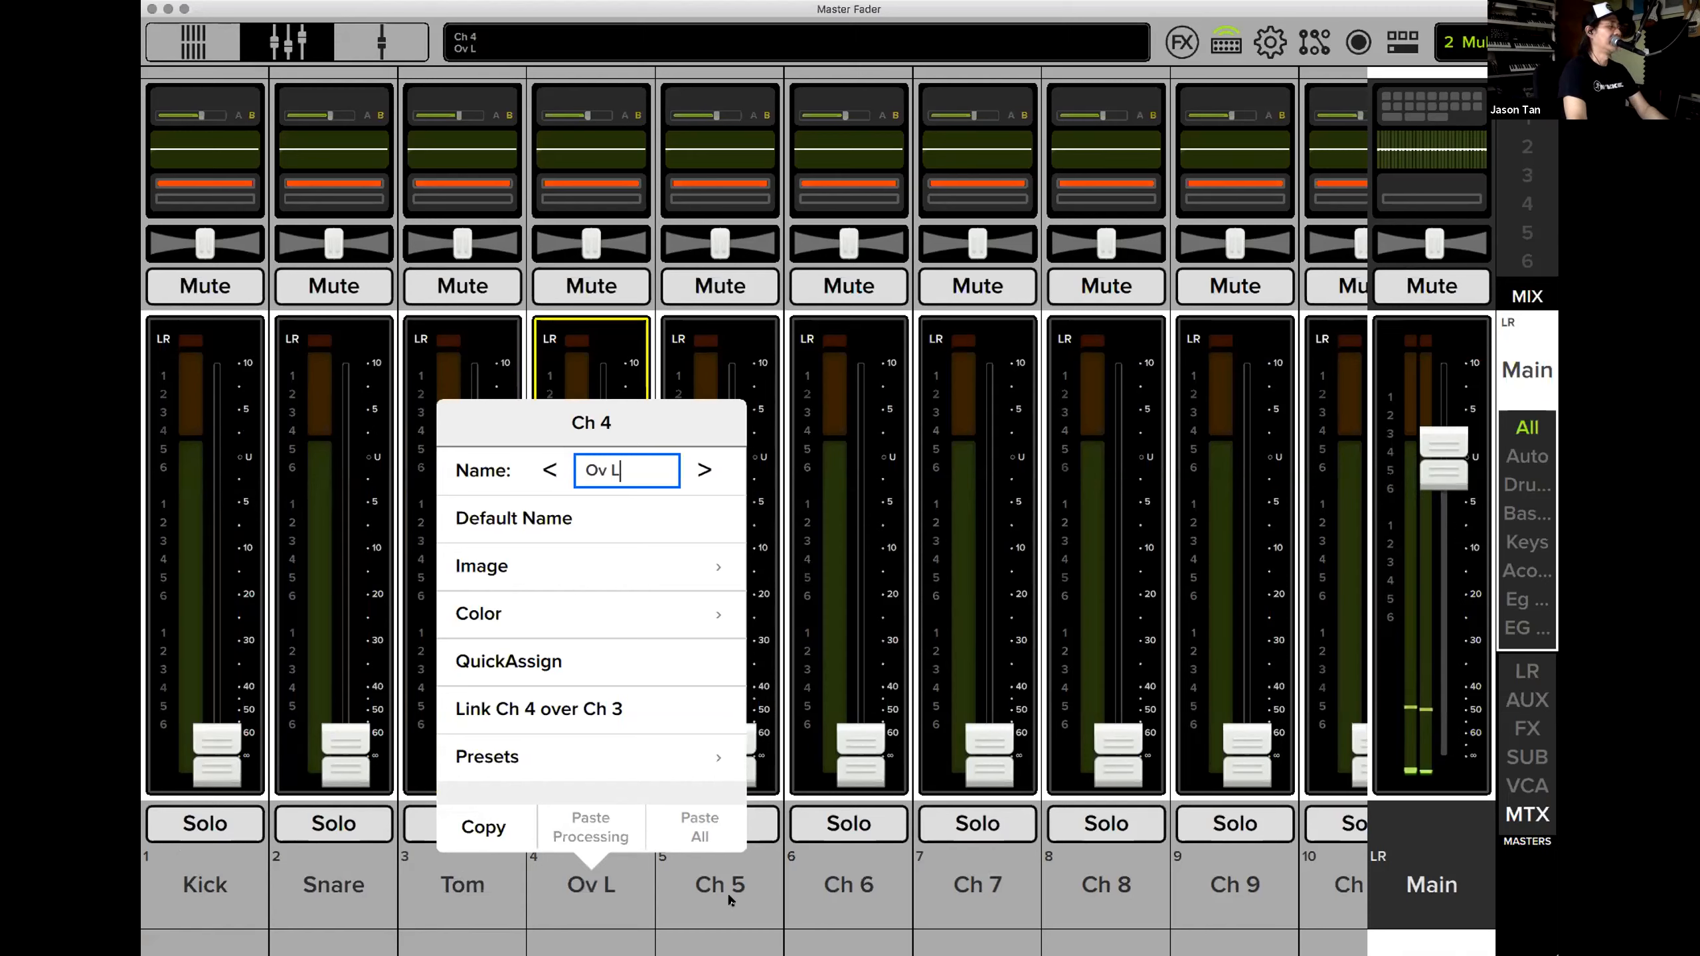
Name channel 5 Ov R and close its channel settings.
left_click(728, 892)
left_click(733, 463)
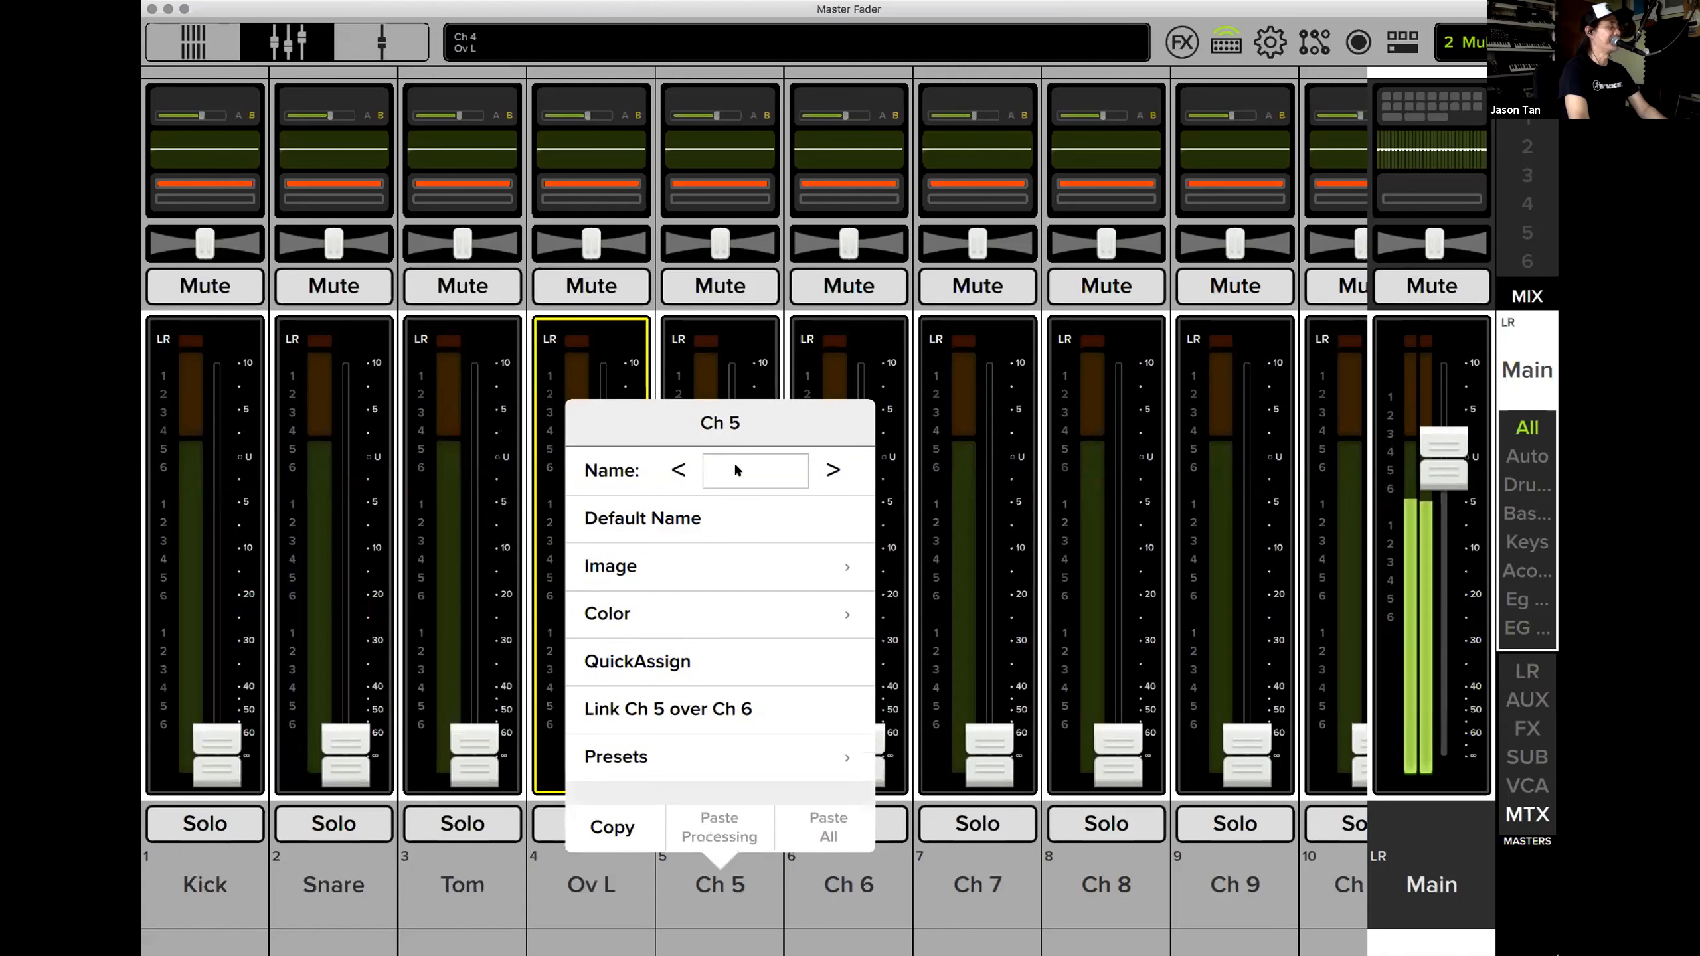
type("Ov")
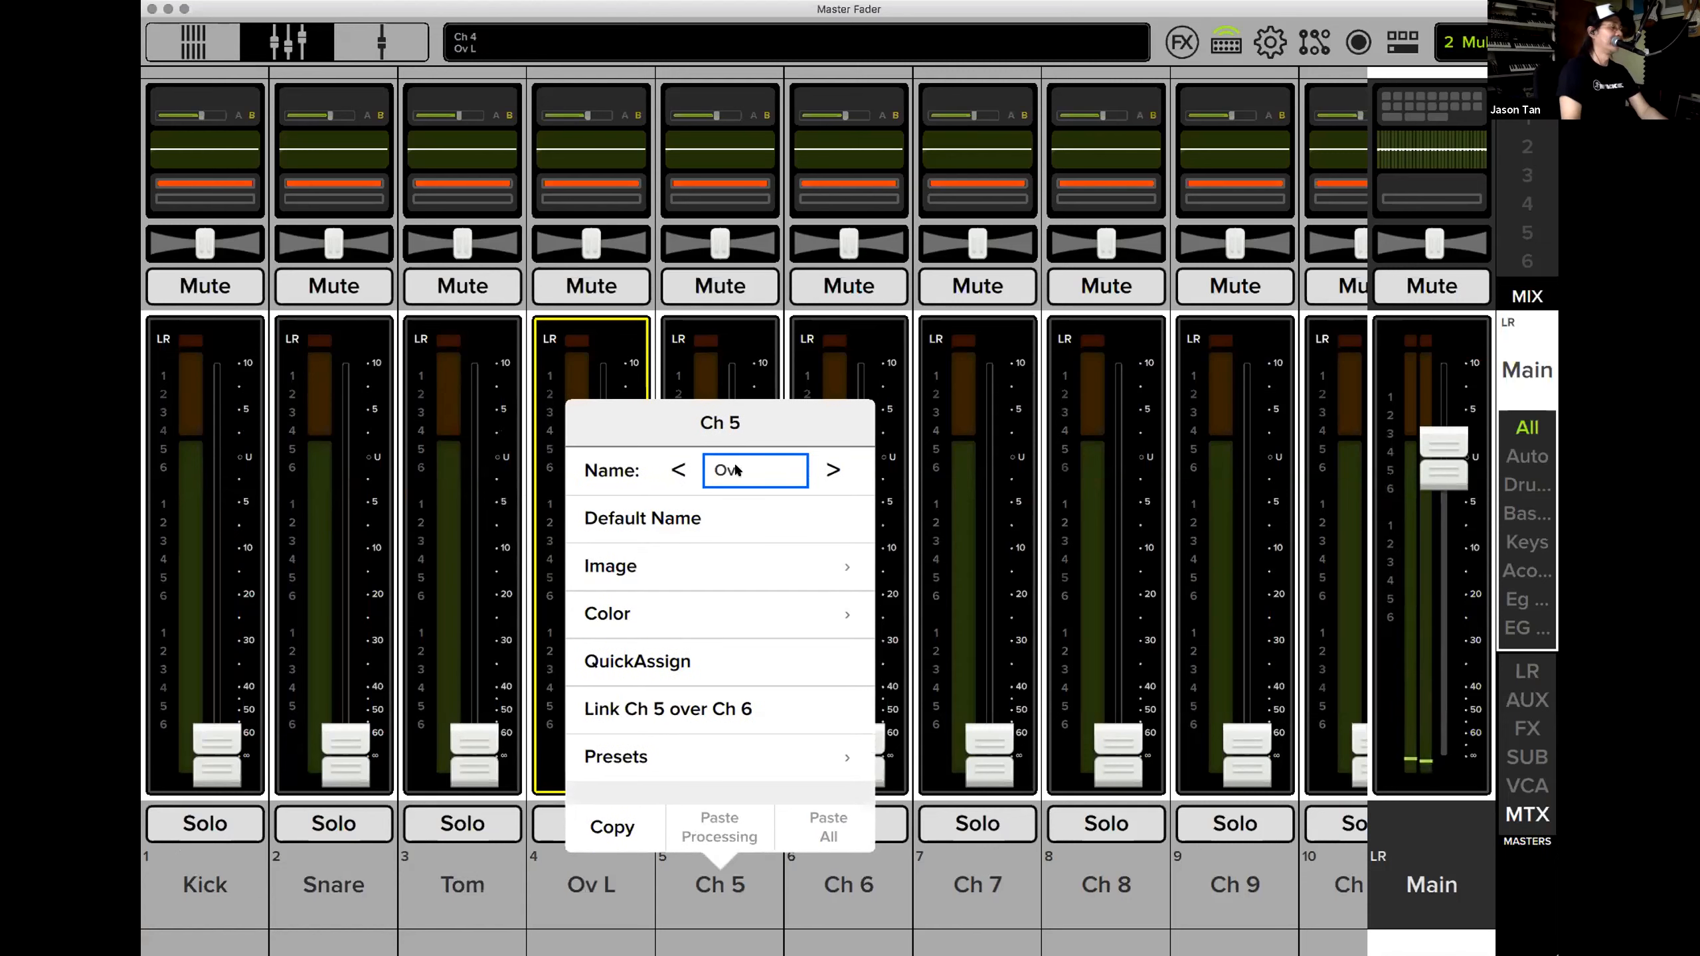
type(" R")
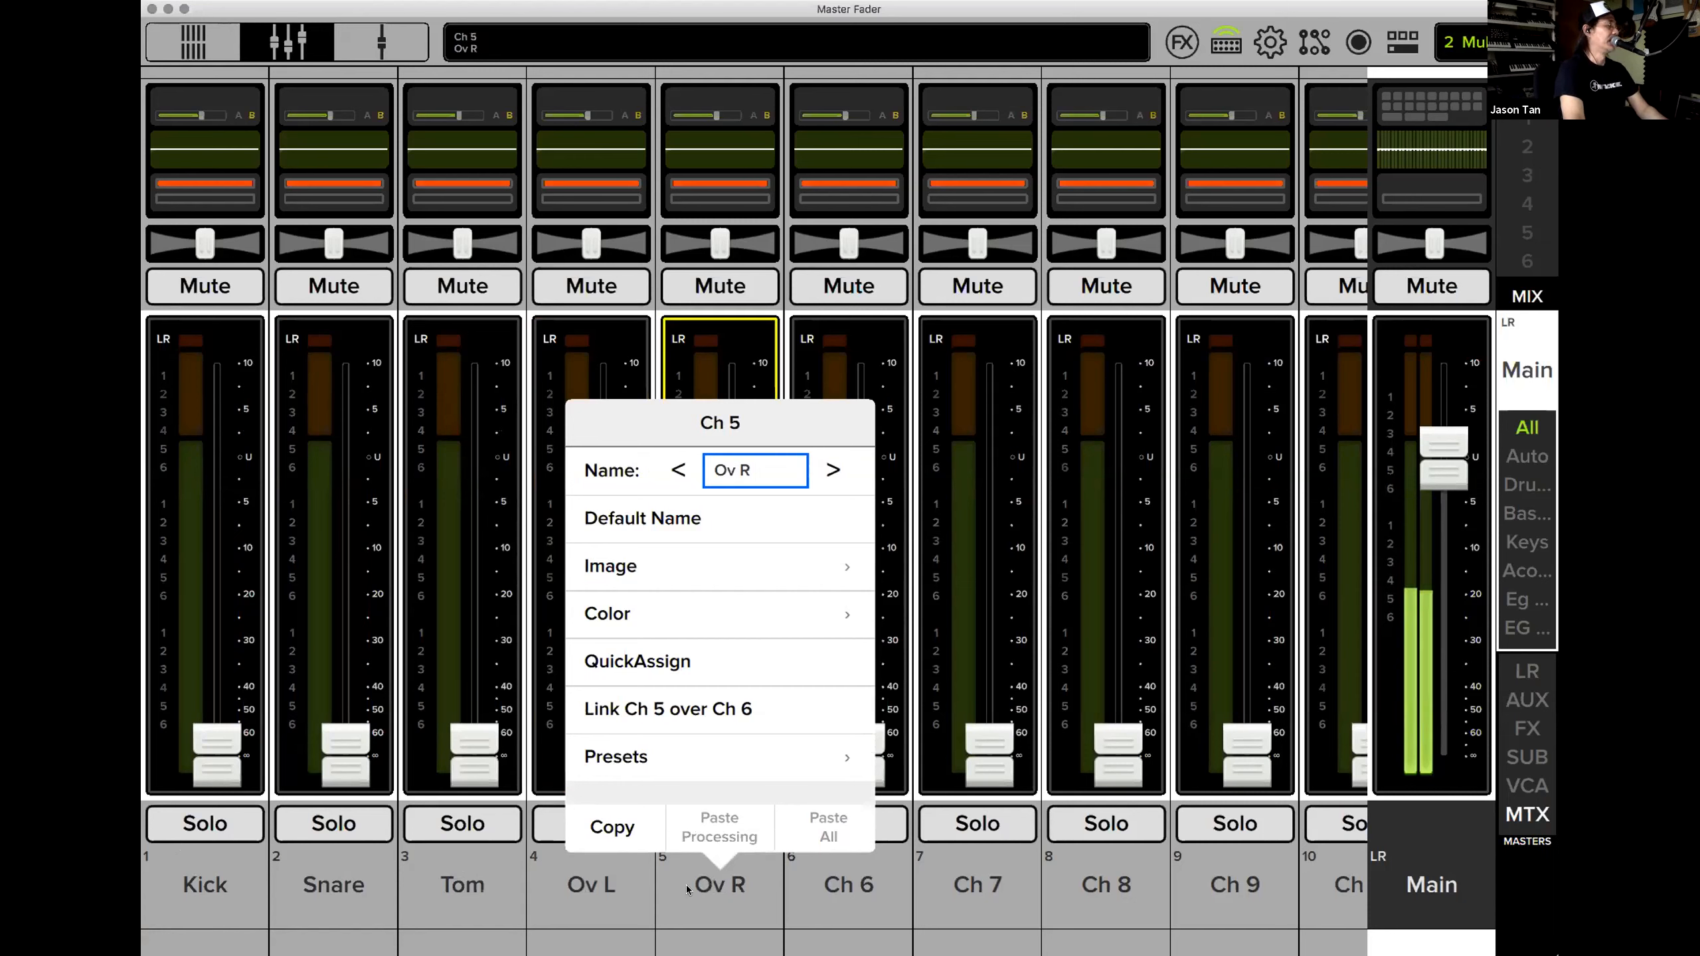
left_click(685, 886)
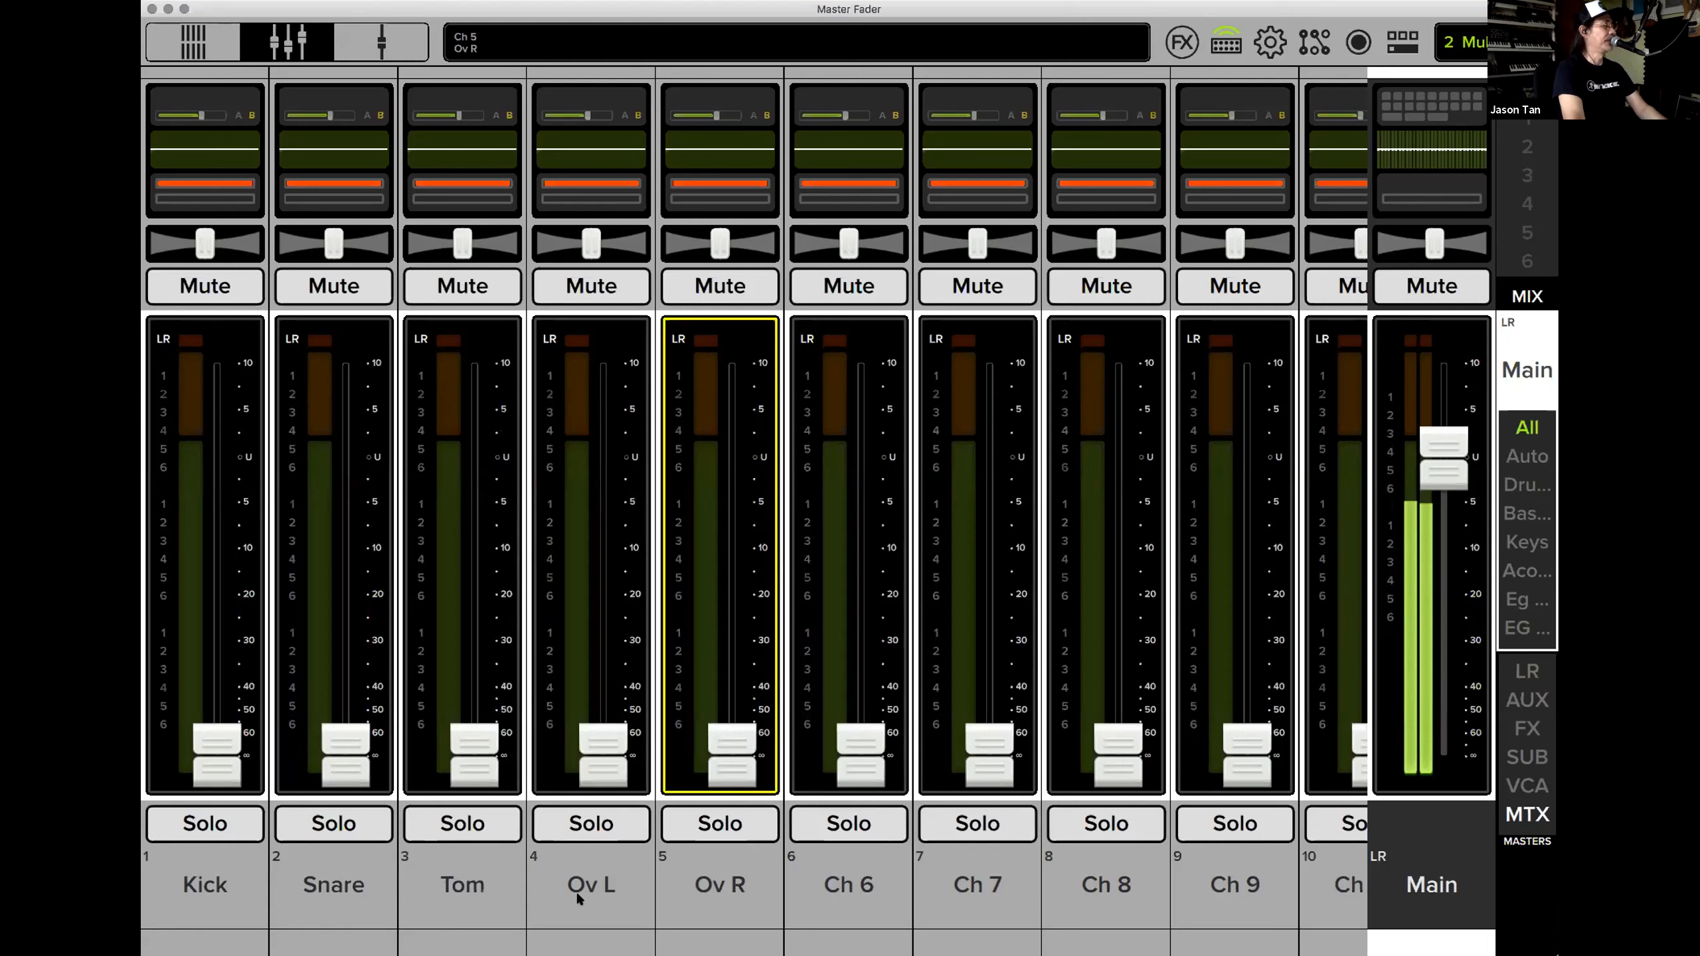
Name channel 6 Bass and channel 7 Ac Gtr.
left_click(857, 886)
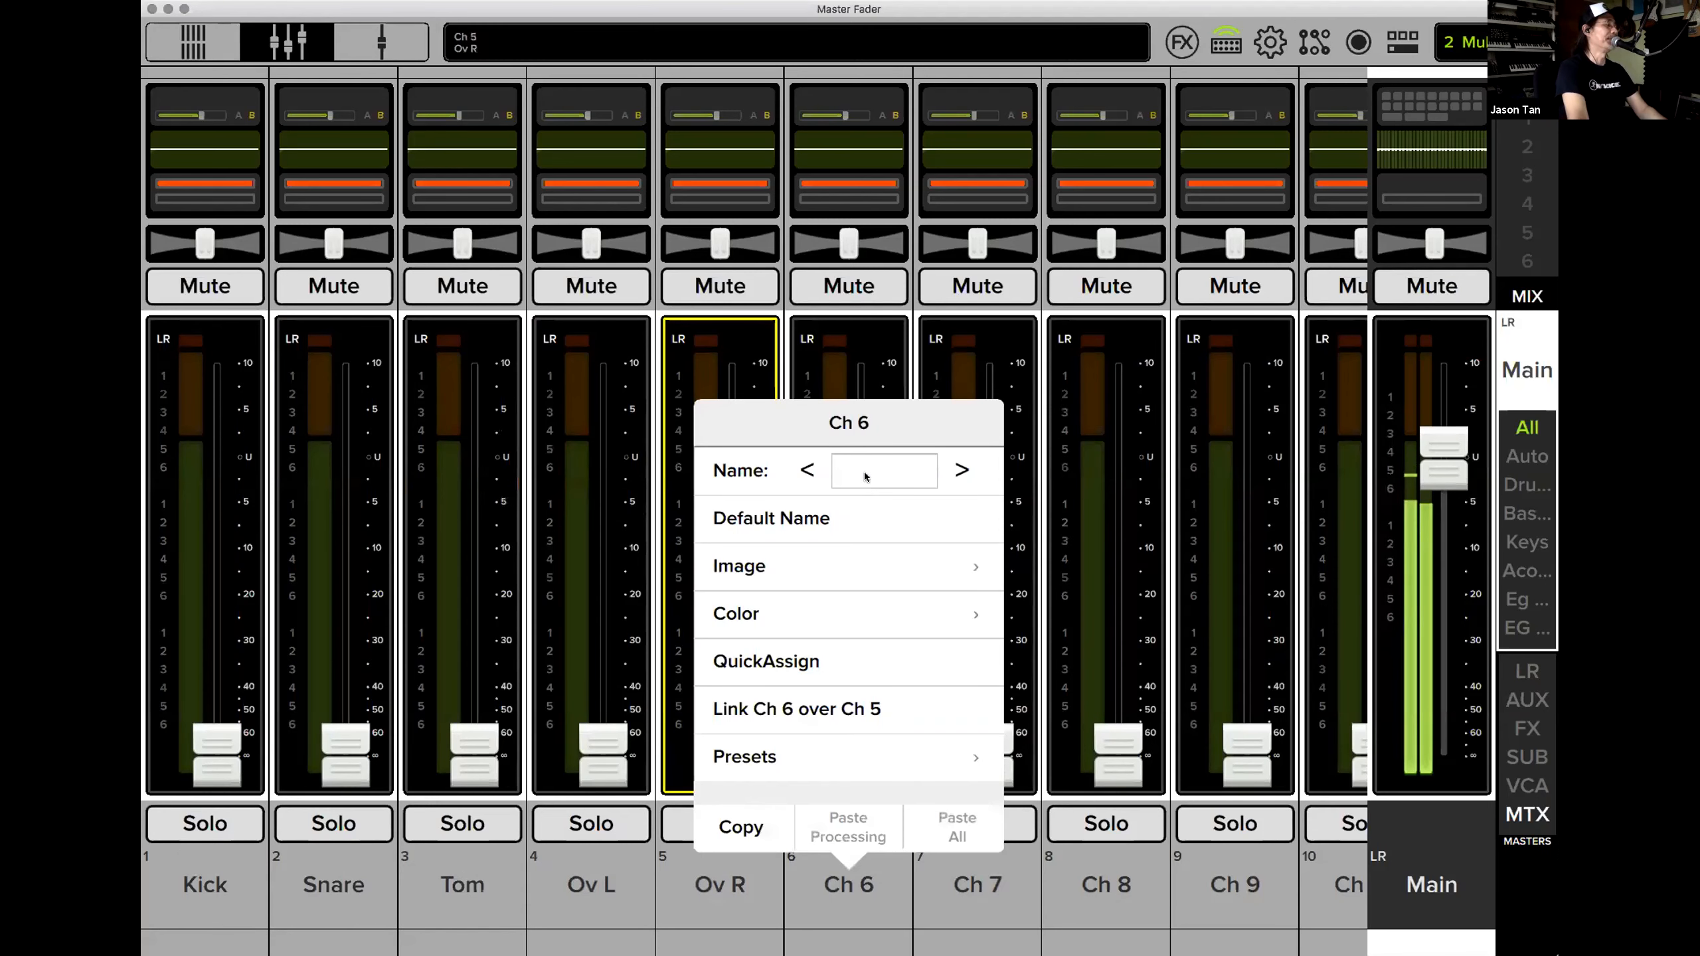
left_click(864, 473)
type("Bass")
left_click(978, 885)
left_click(1011, 471)
type("Ac Gtr")
Name channel 8 Vocal.
left_click(1108, 886)
left_click(1139, 466)
type("Vocal")
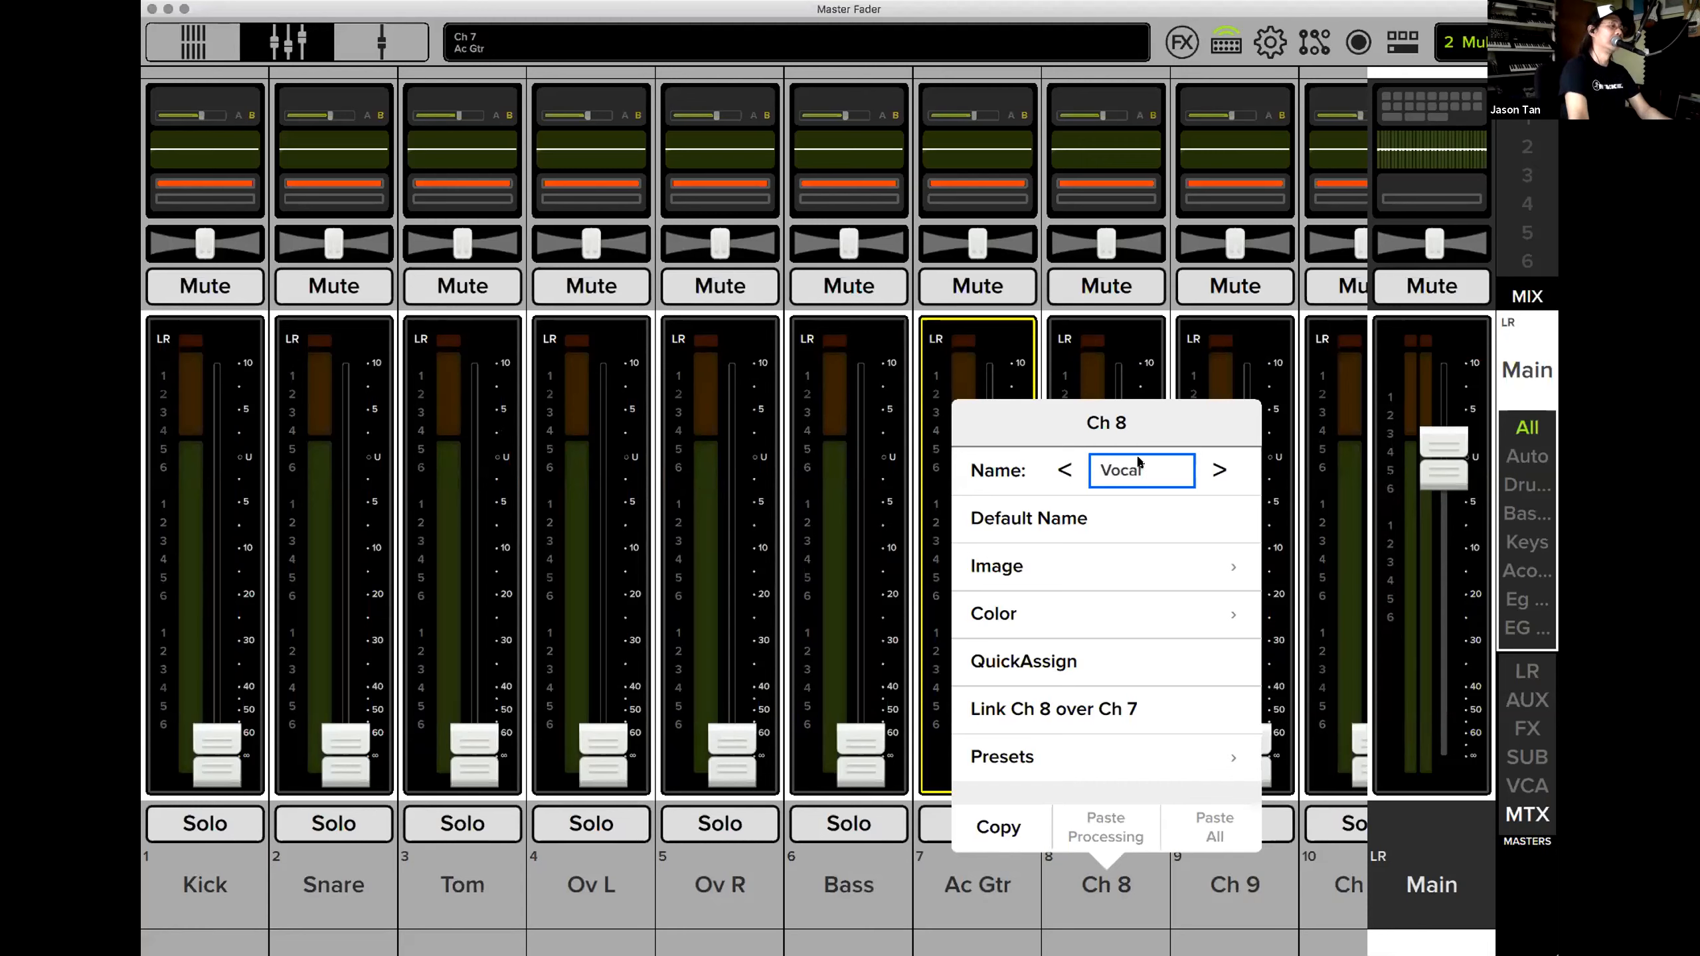
key("Return")
Name both channel 9 and channel 10 BV.
left_click(1239, 872)
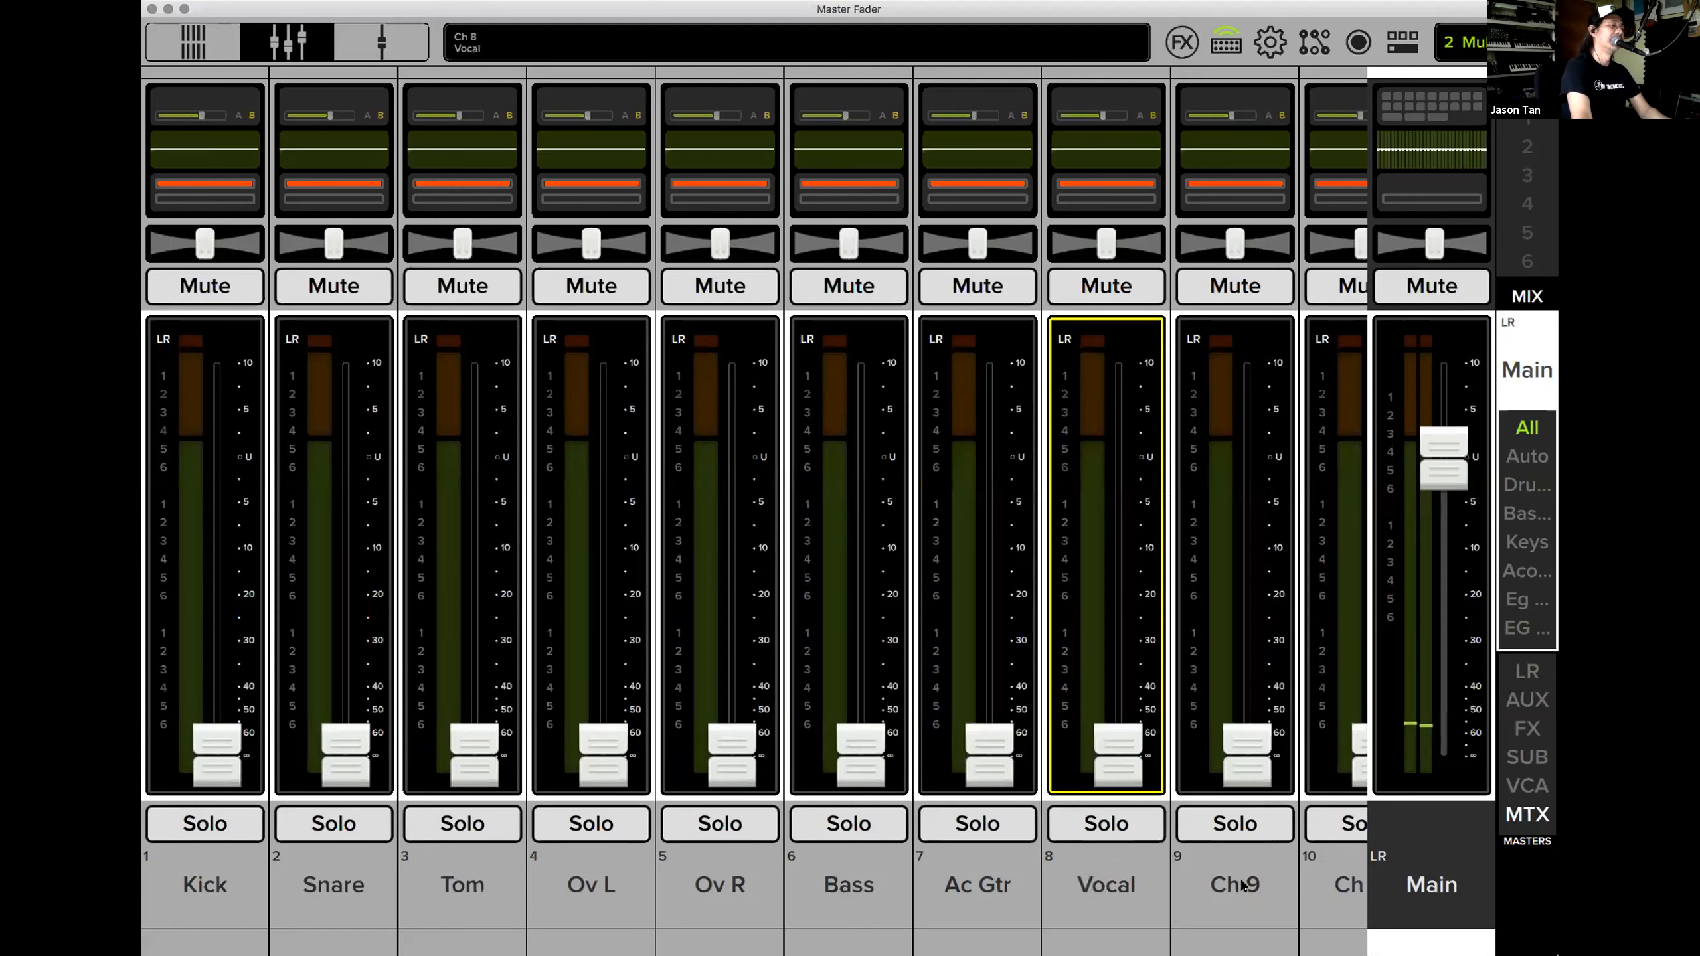
left_click(1238, 872)
left_click(1251, 473)
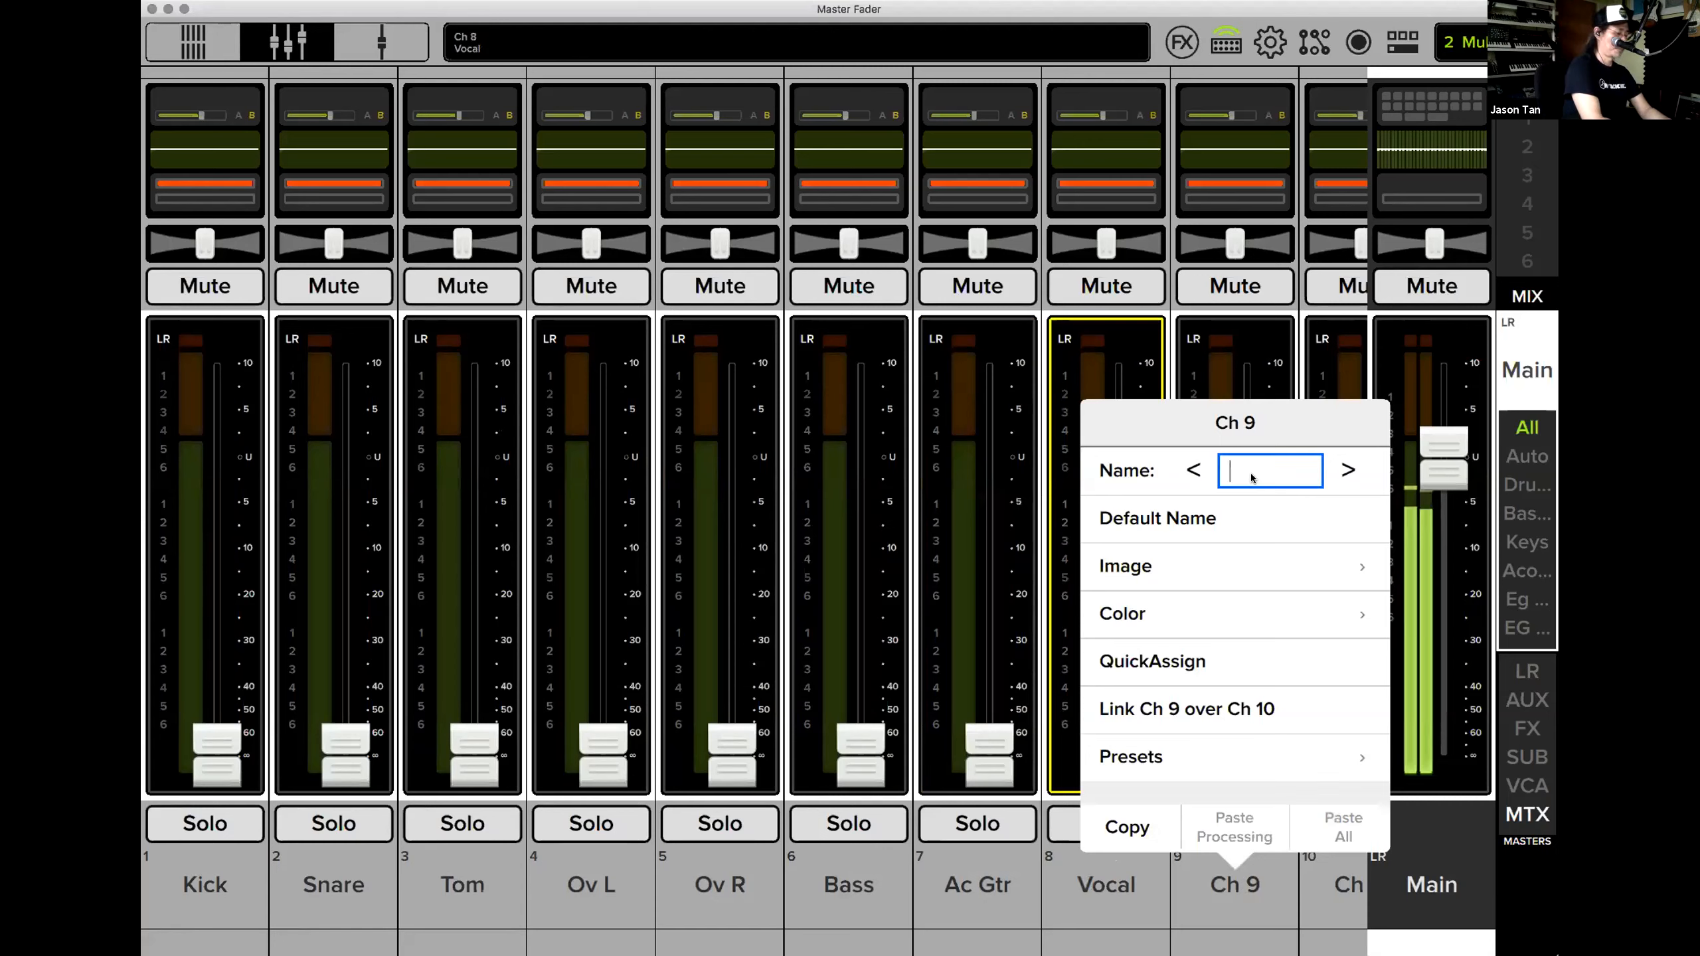
type("B")
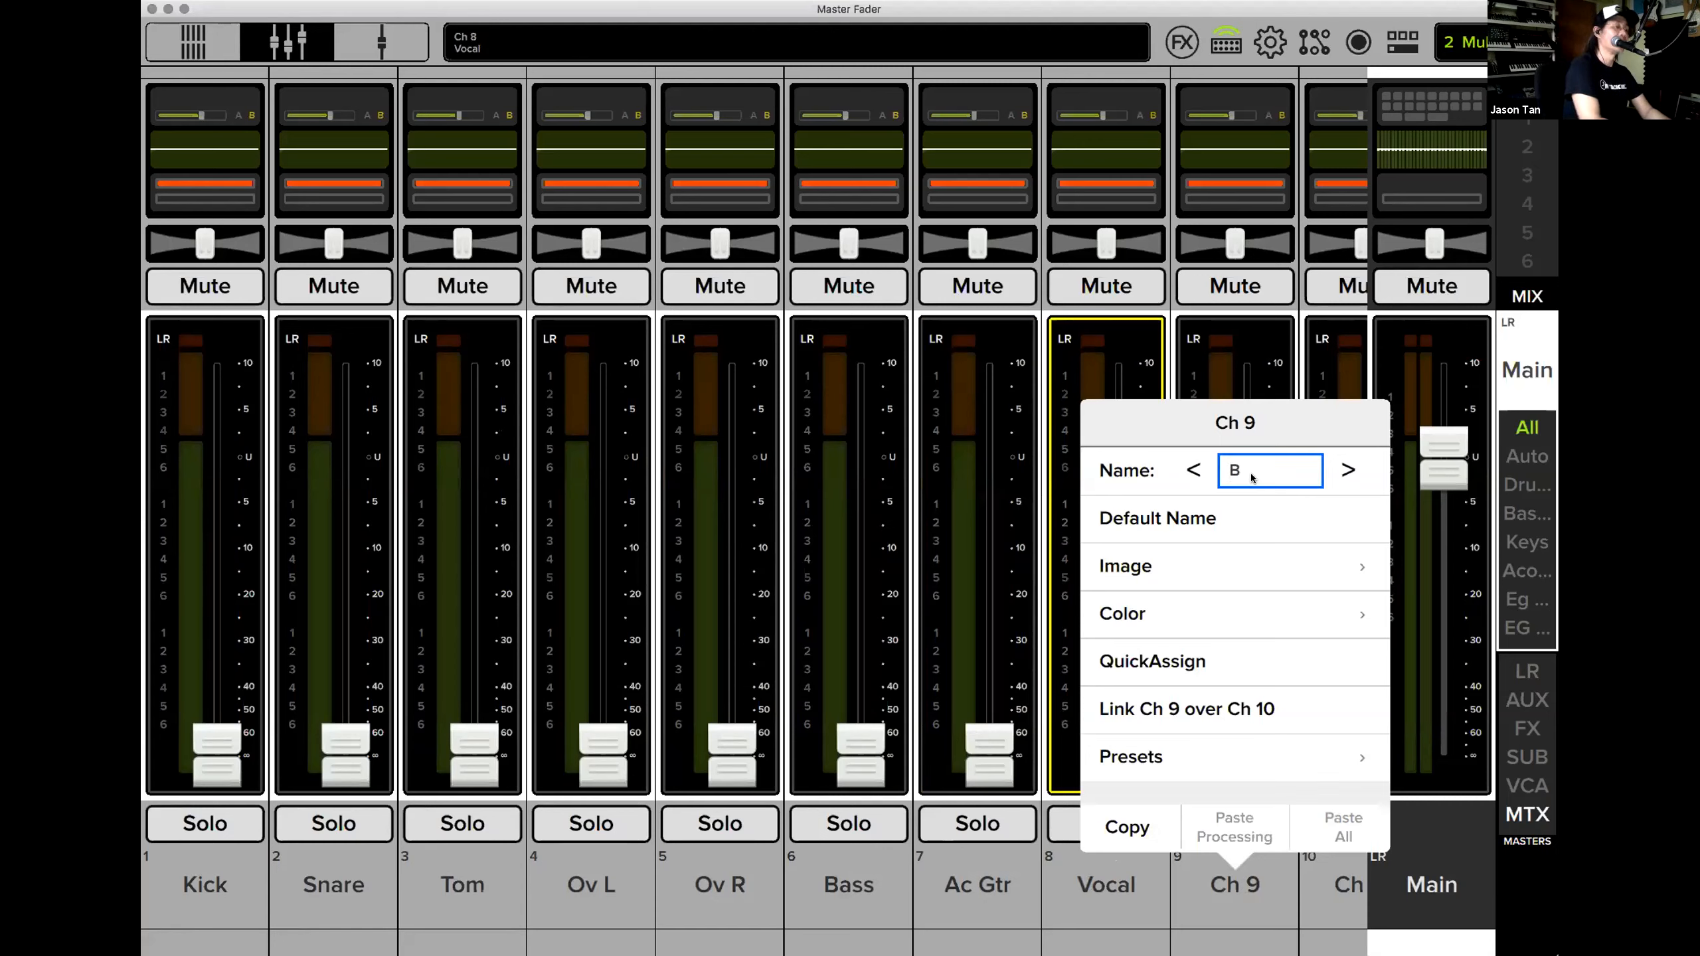
type("V")
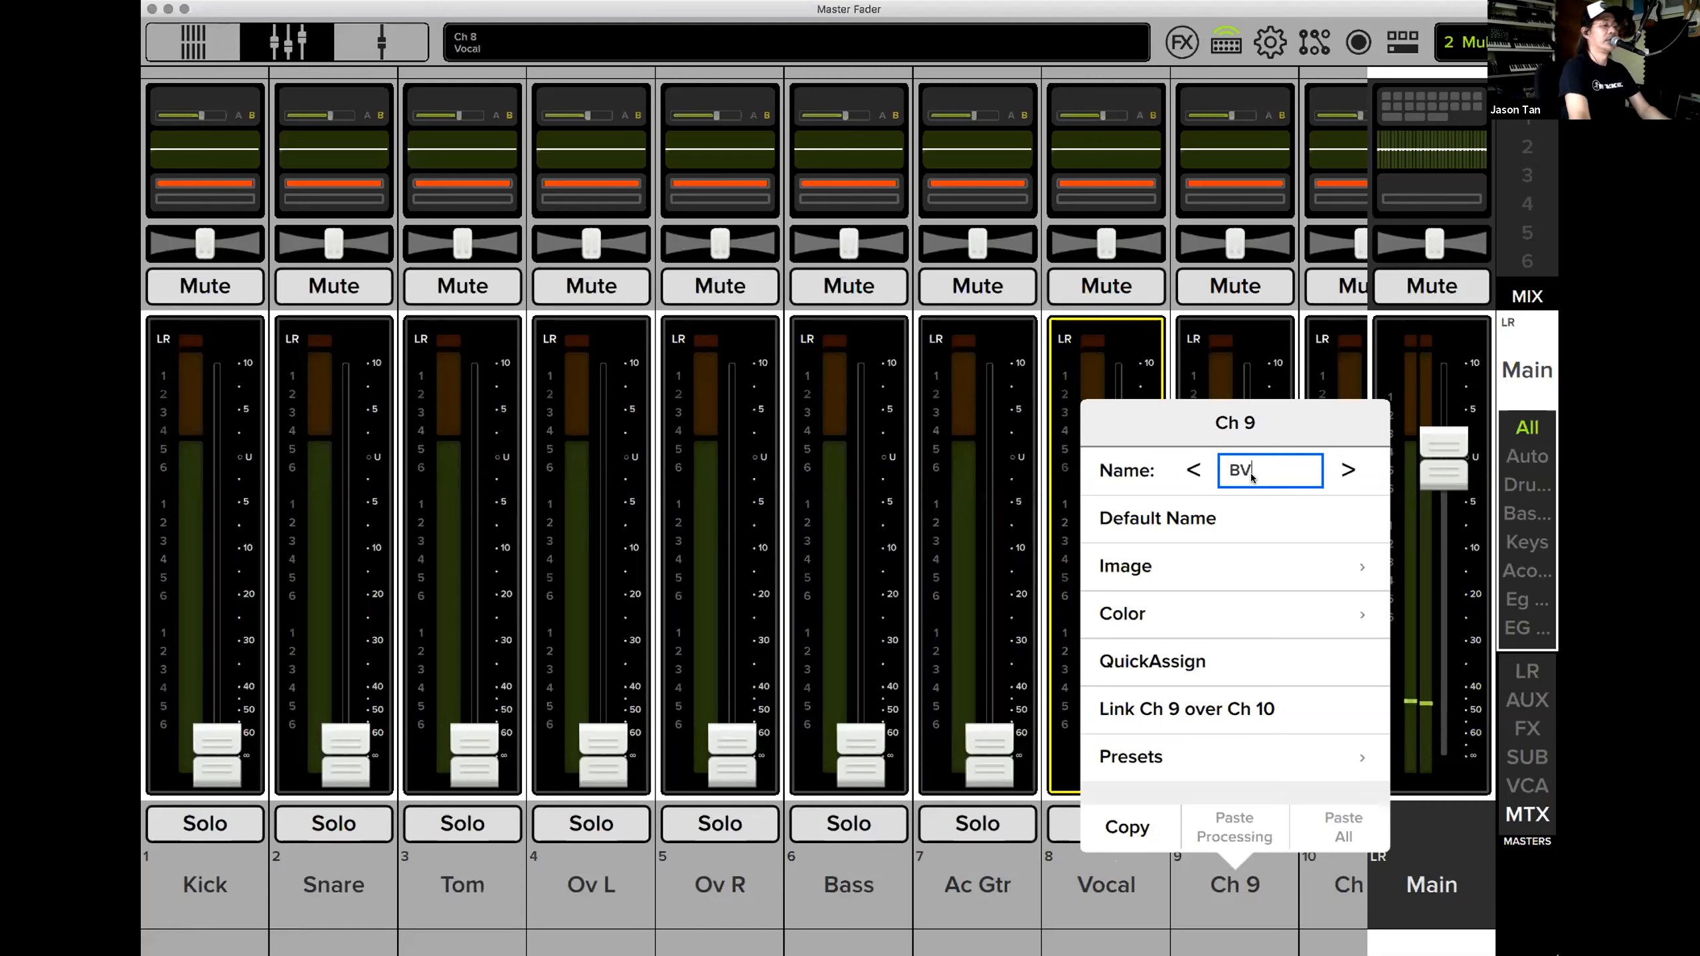
key("Return")
left_click(1346, 884)
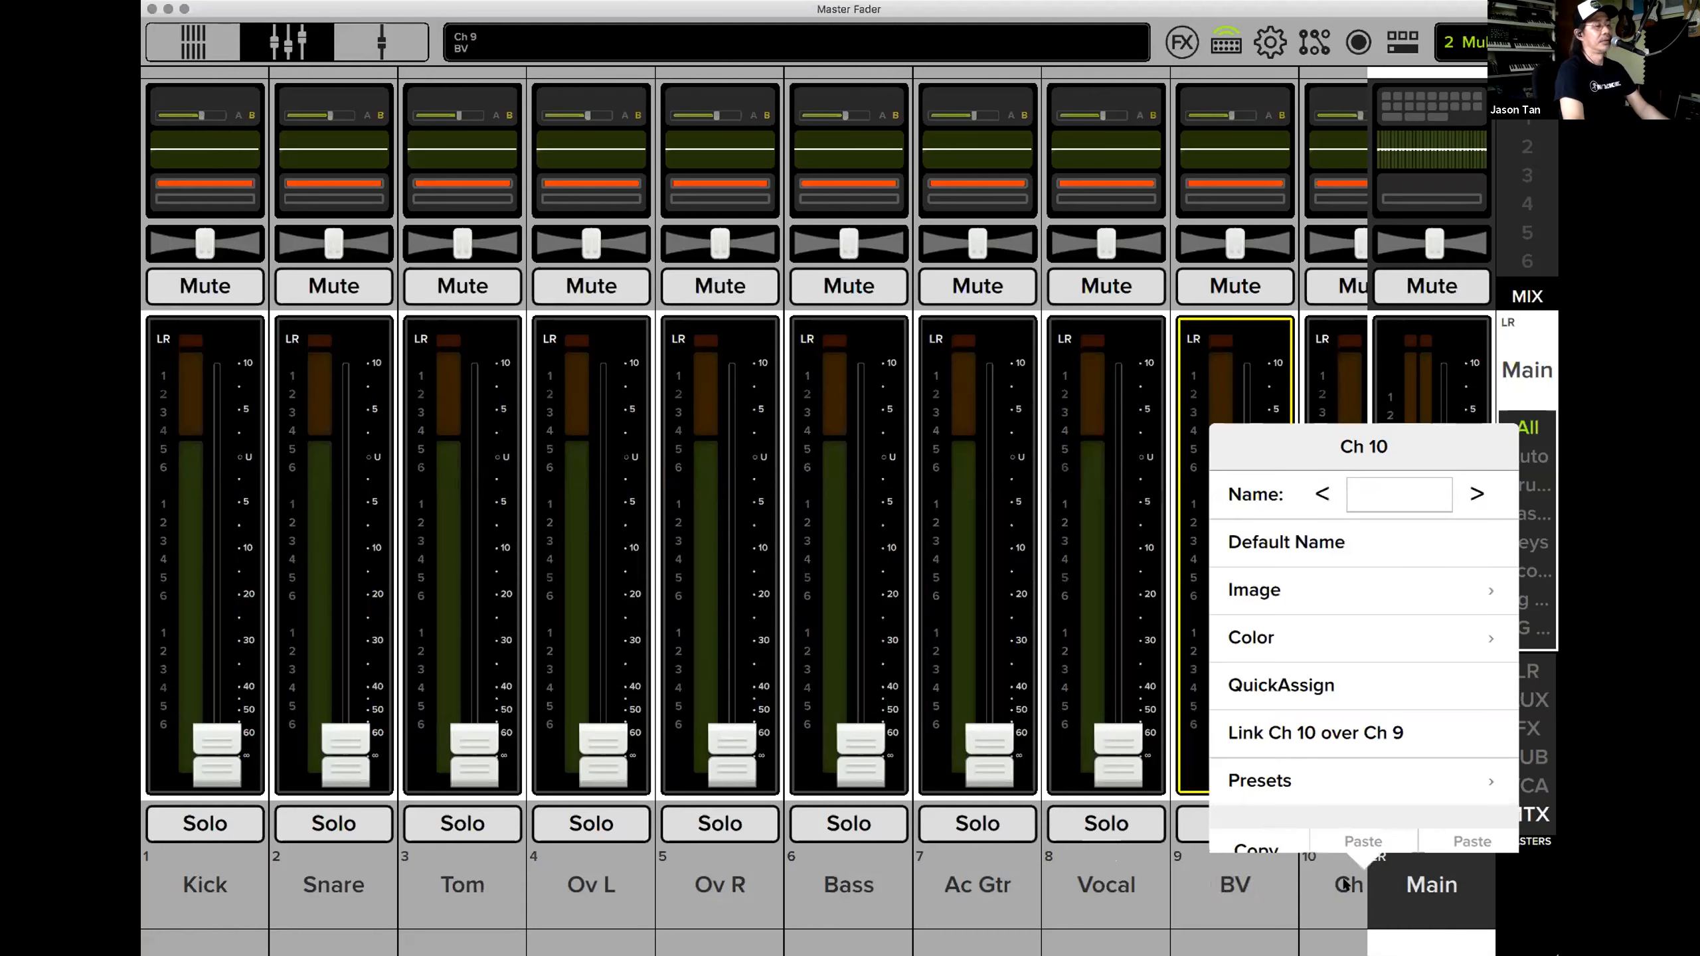
left_click(1373, 473)
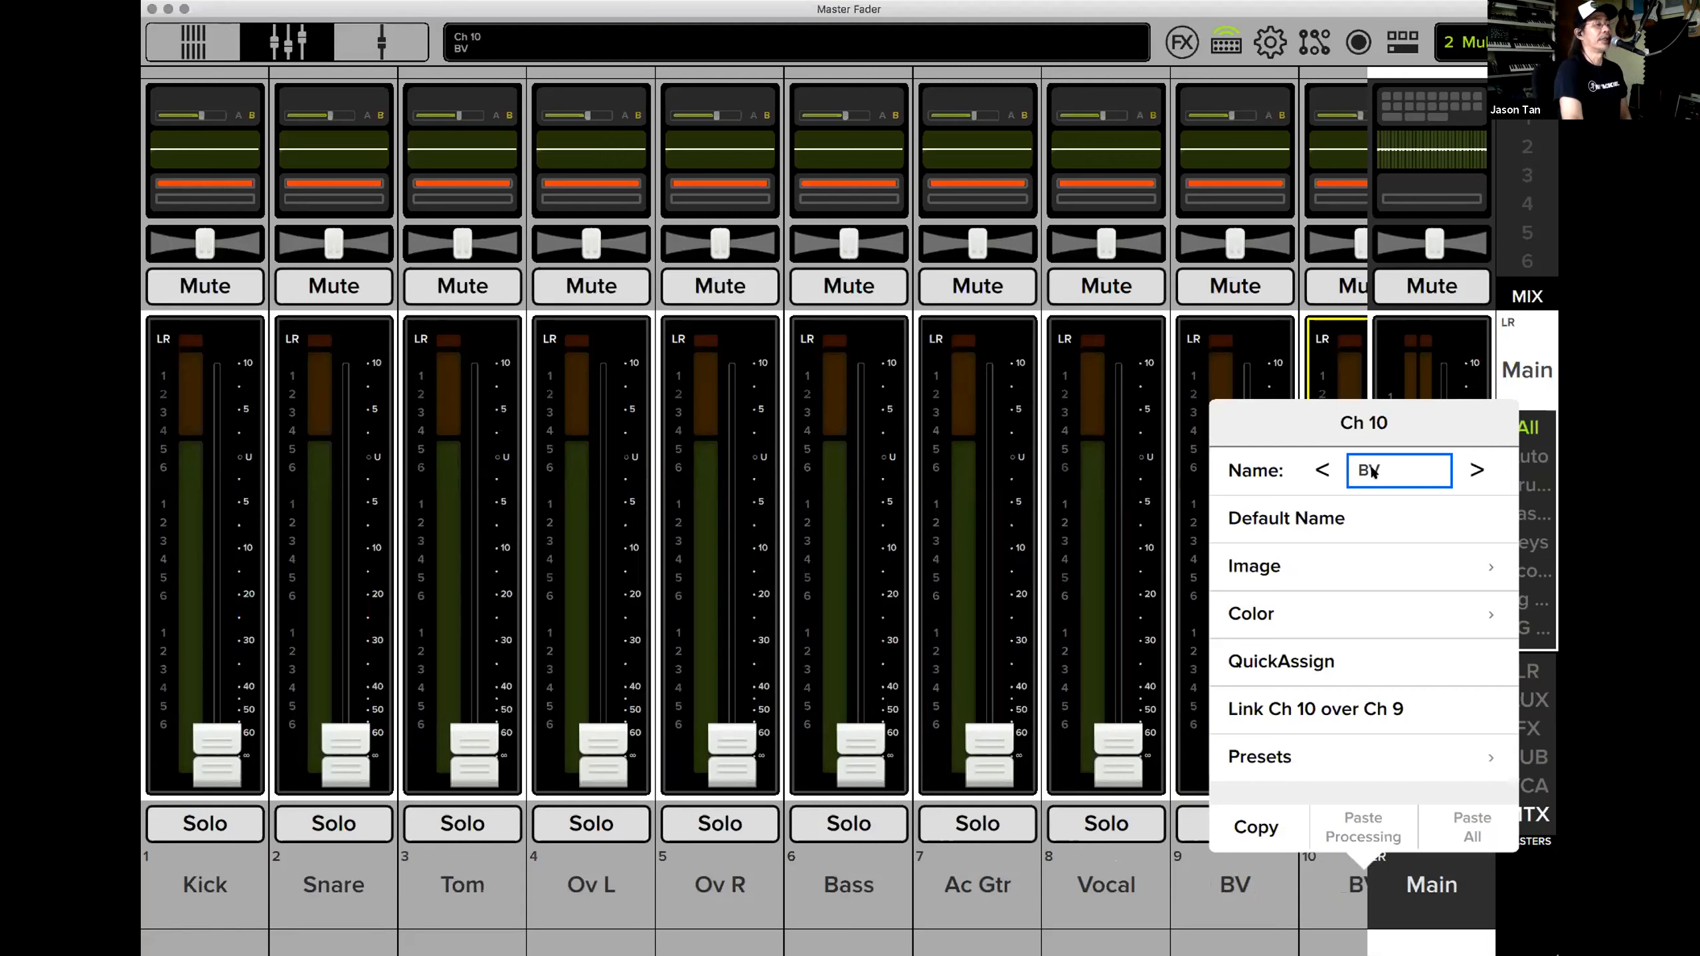
key("Return")
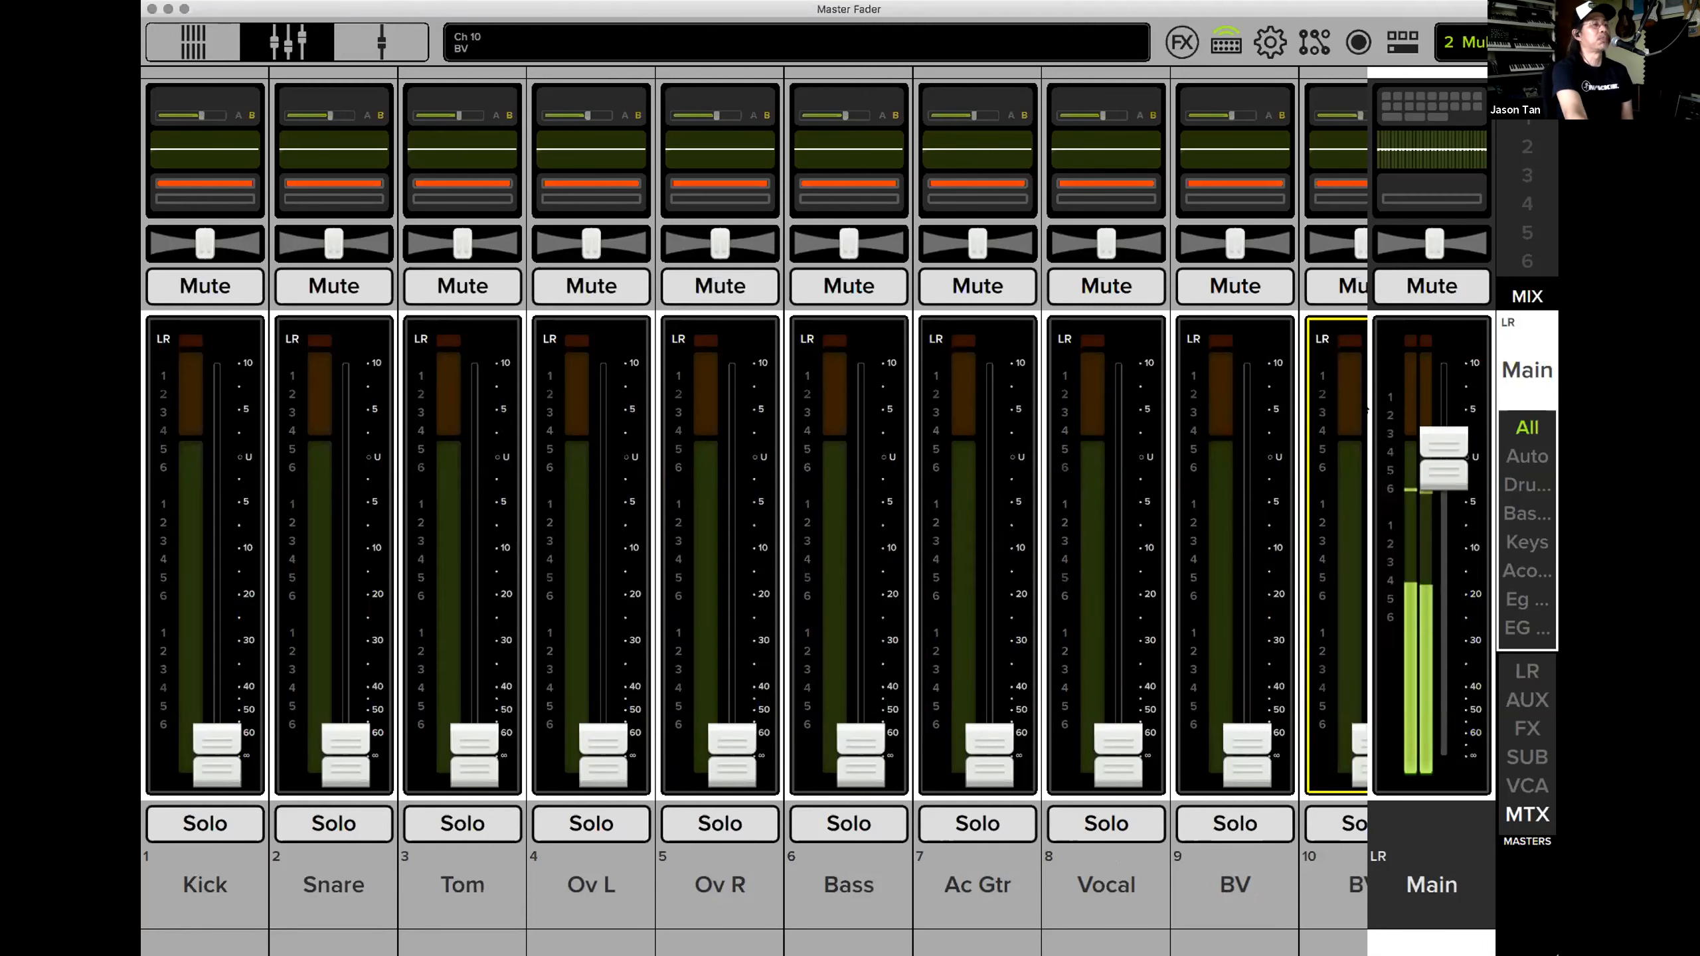
scroll(917, 529, "right", 4)
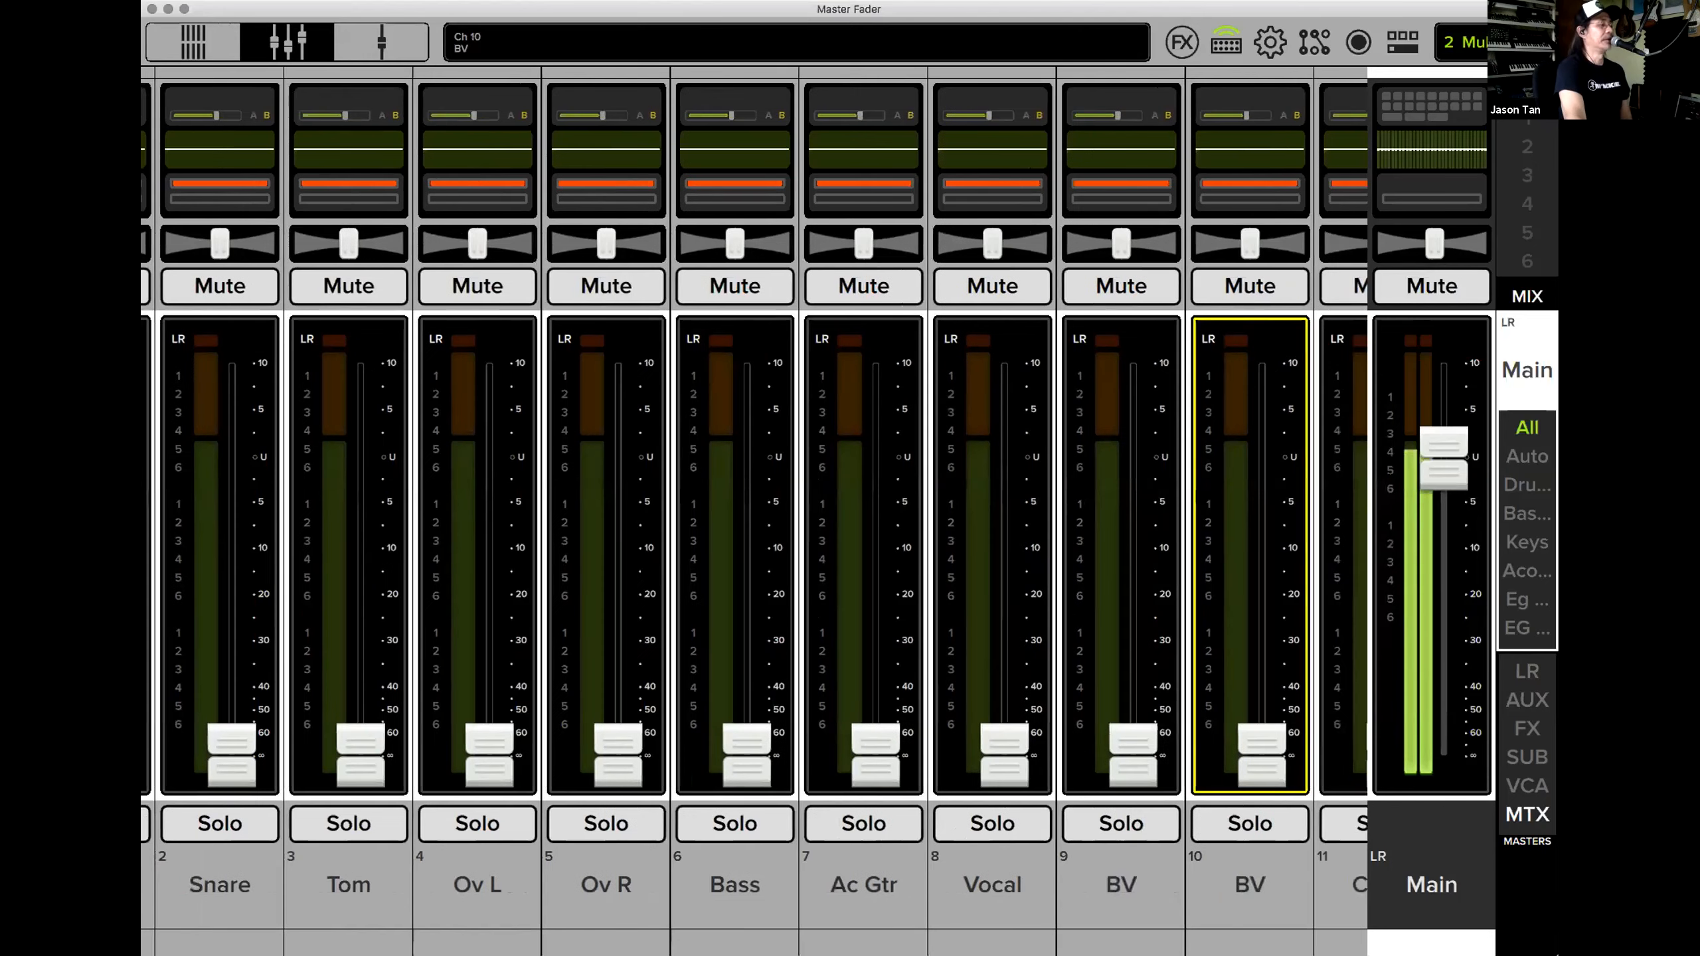
scroll(937, 529, "left", 5)
scroll(942, 530, "right", 2)
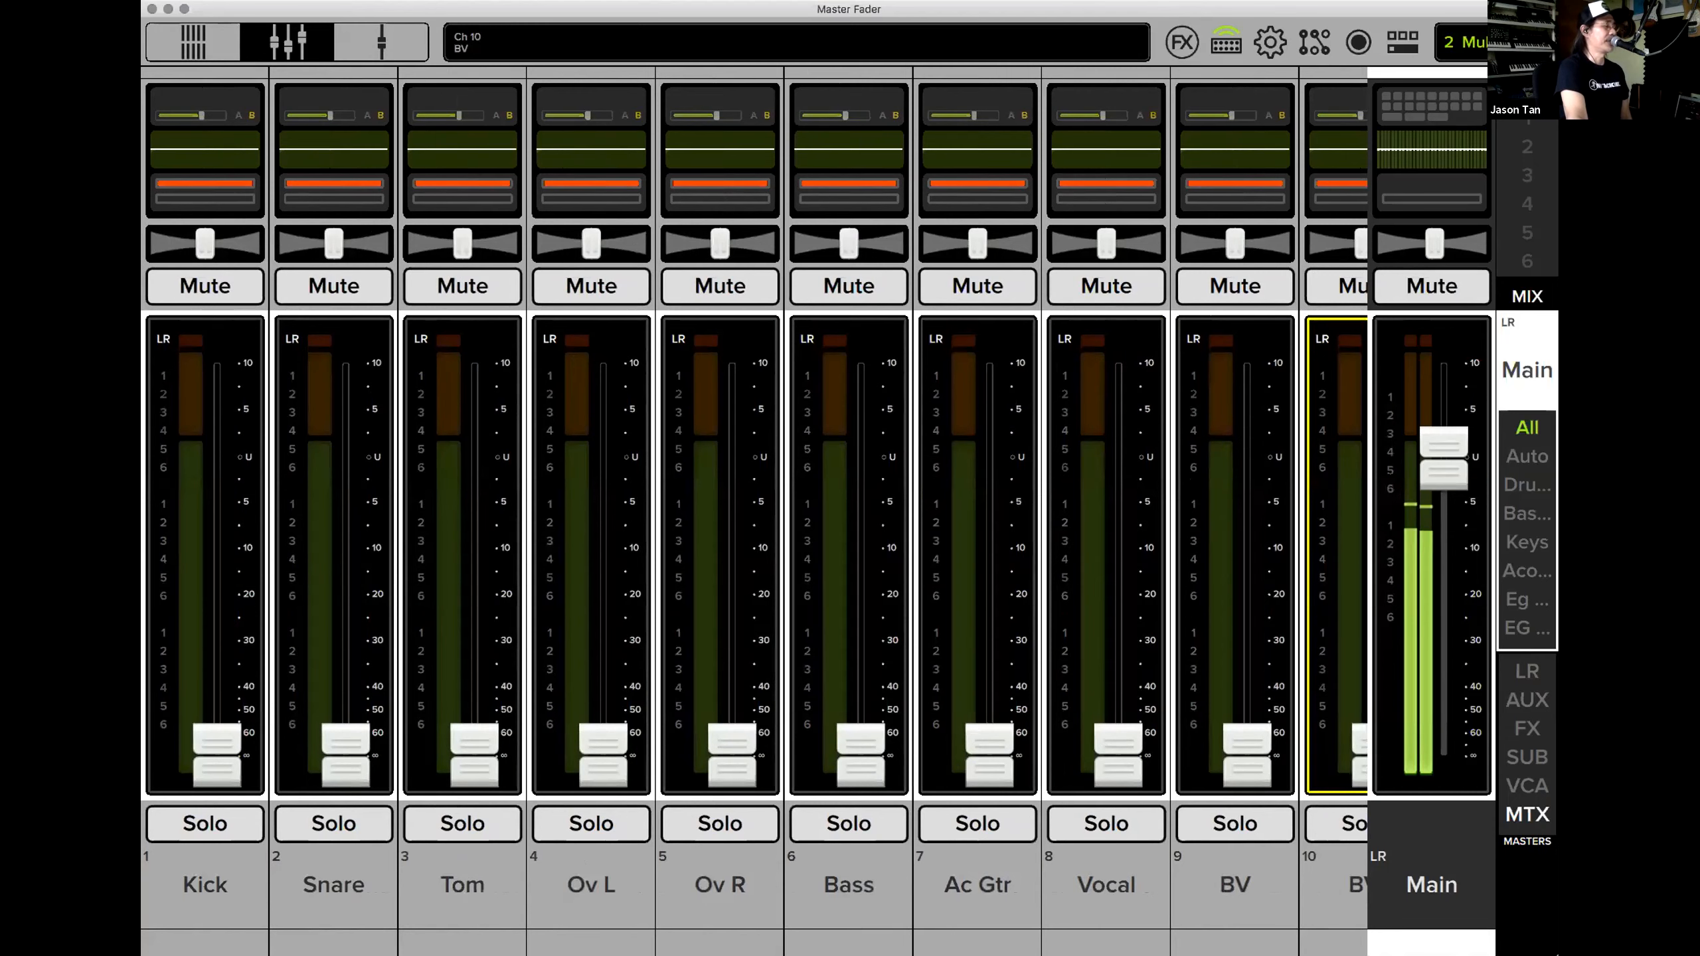
scroll(929, 542, "right", 3)
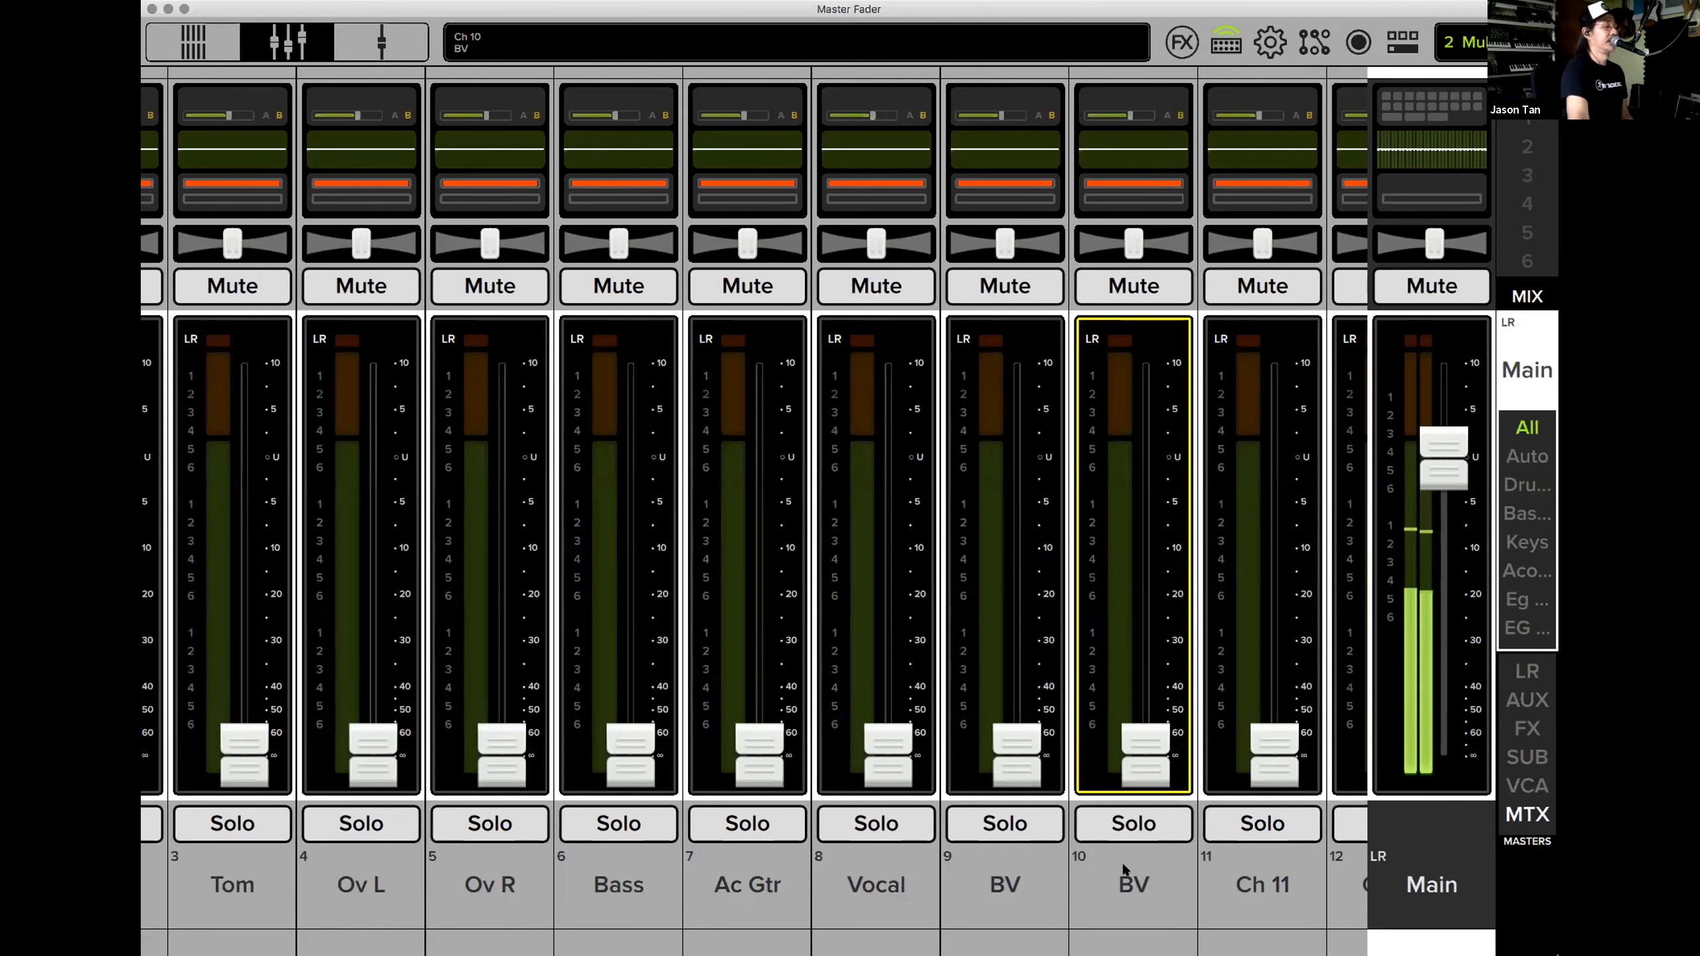
Show the Drums view group and assign Kick, Snare, Tom, Ov L, Ov R and the channel 9 BV to it.
left_click_drag(858, 682, 1127, 633)
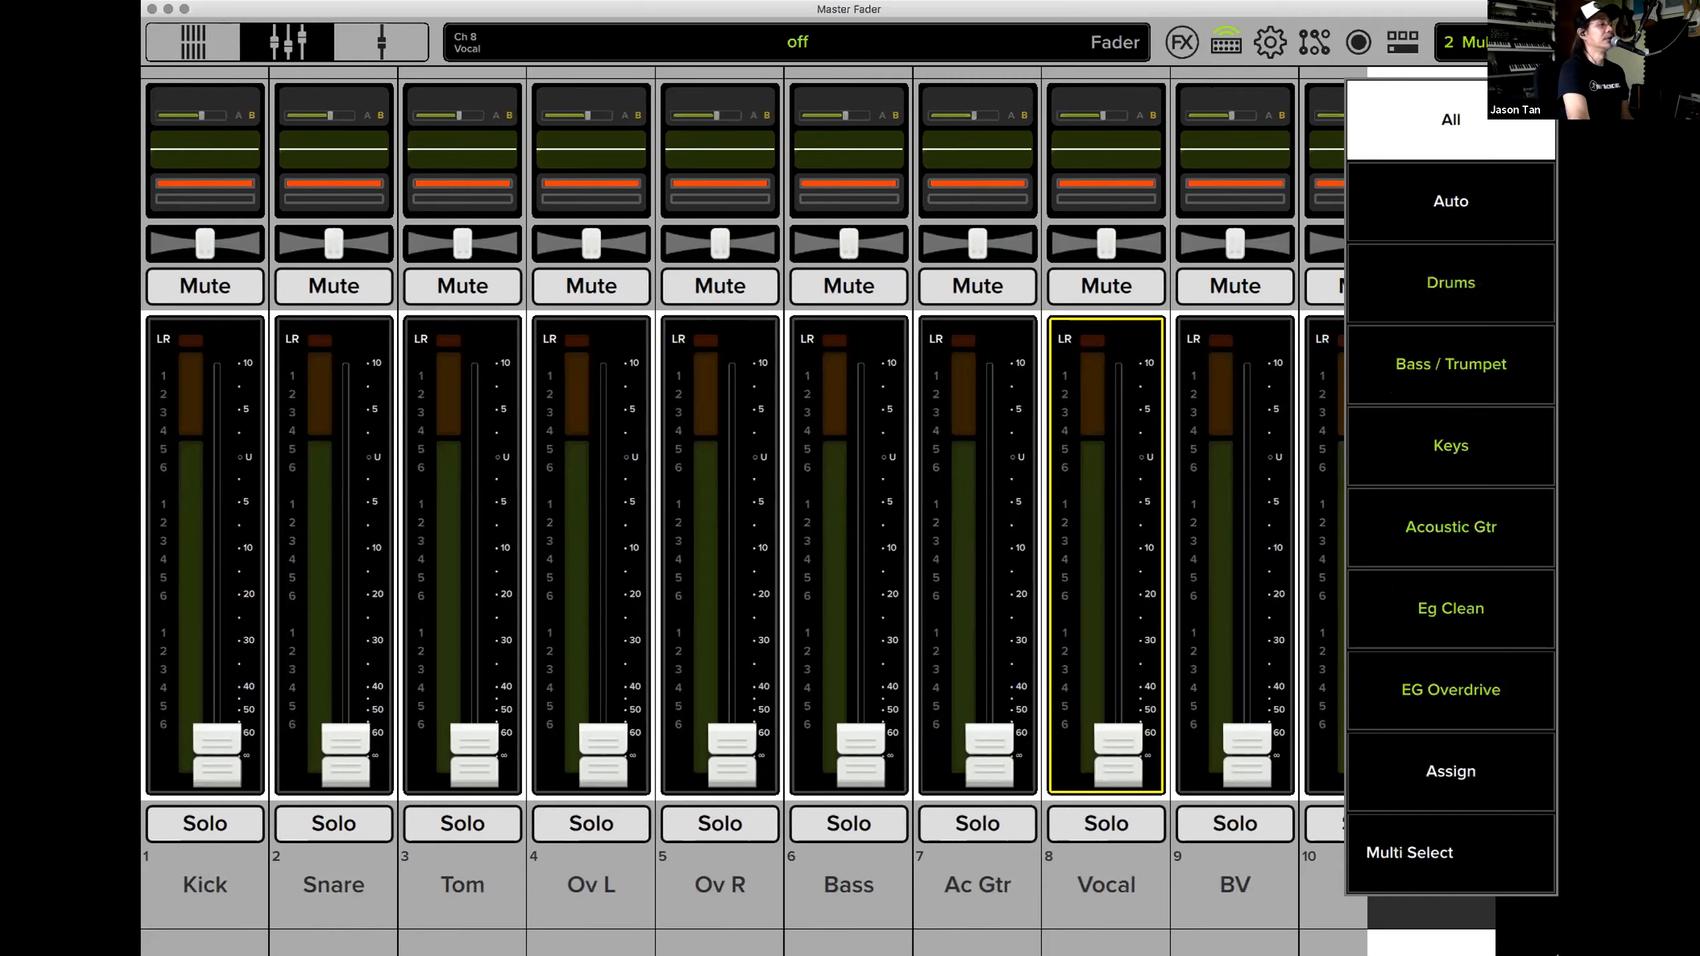
left_click(1521, 483)
left_click(1528, 484)
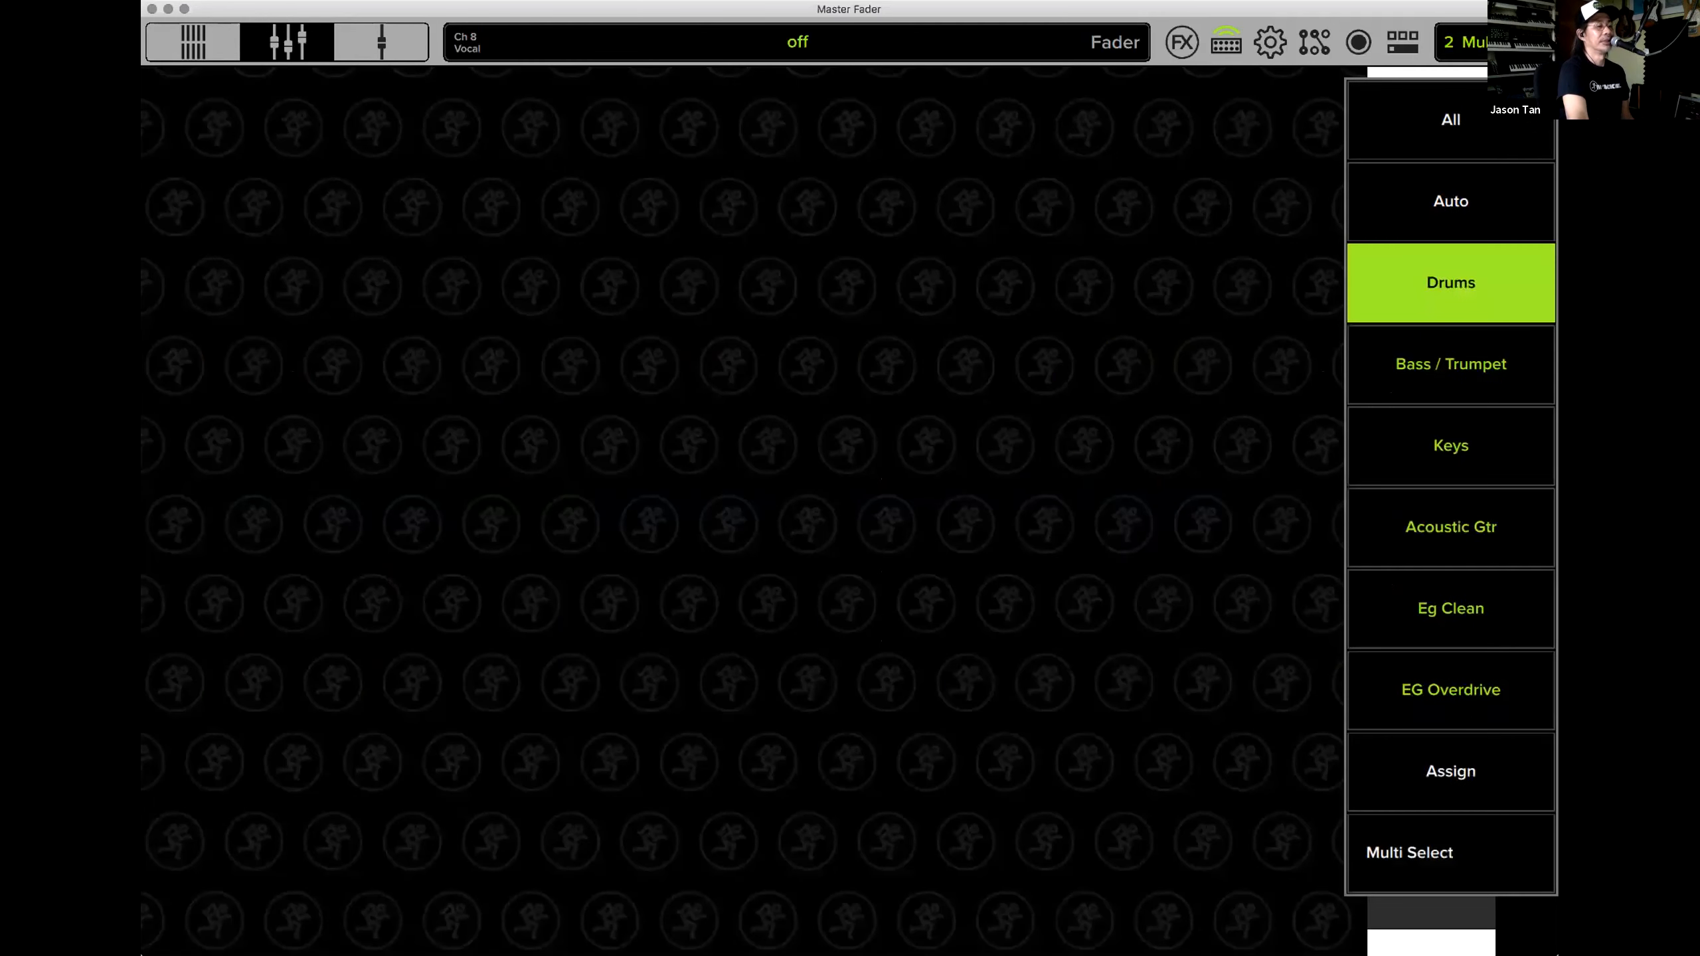
left_click(1458, 784)
left_click(362, 247)
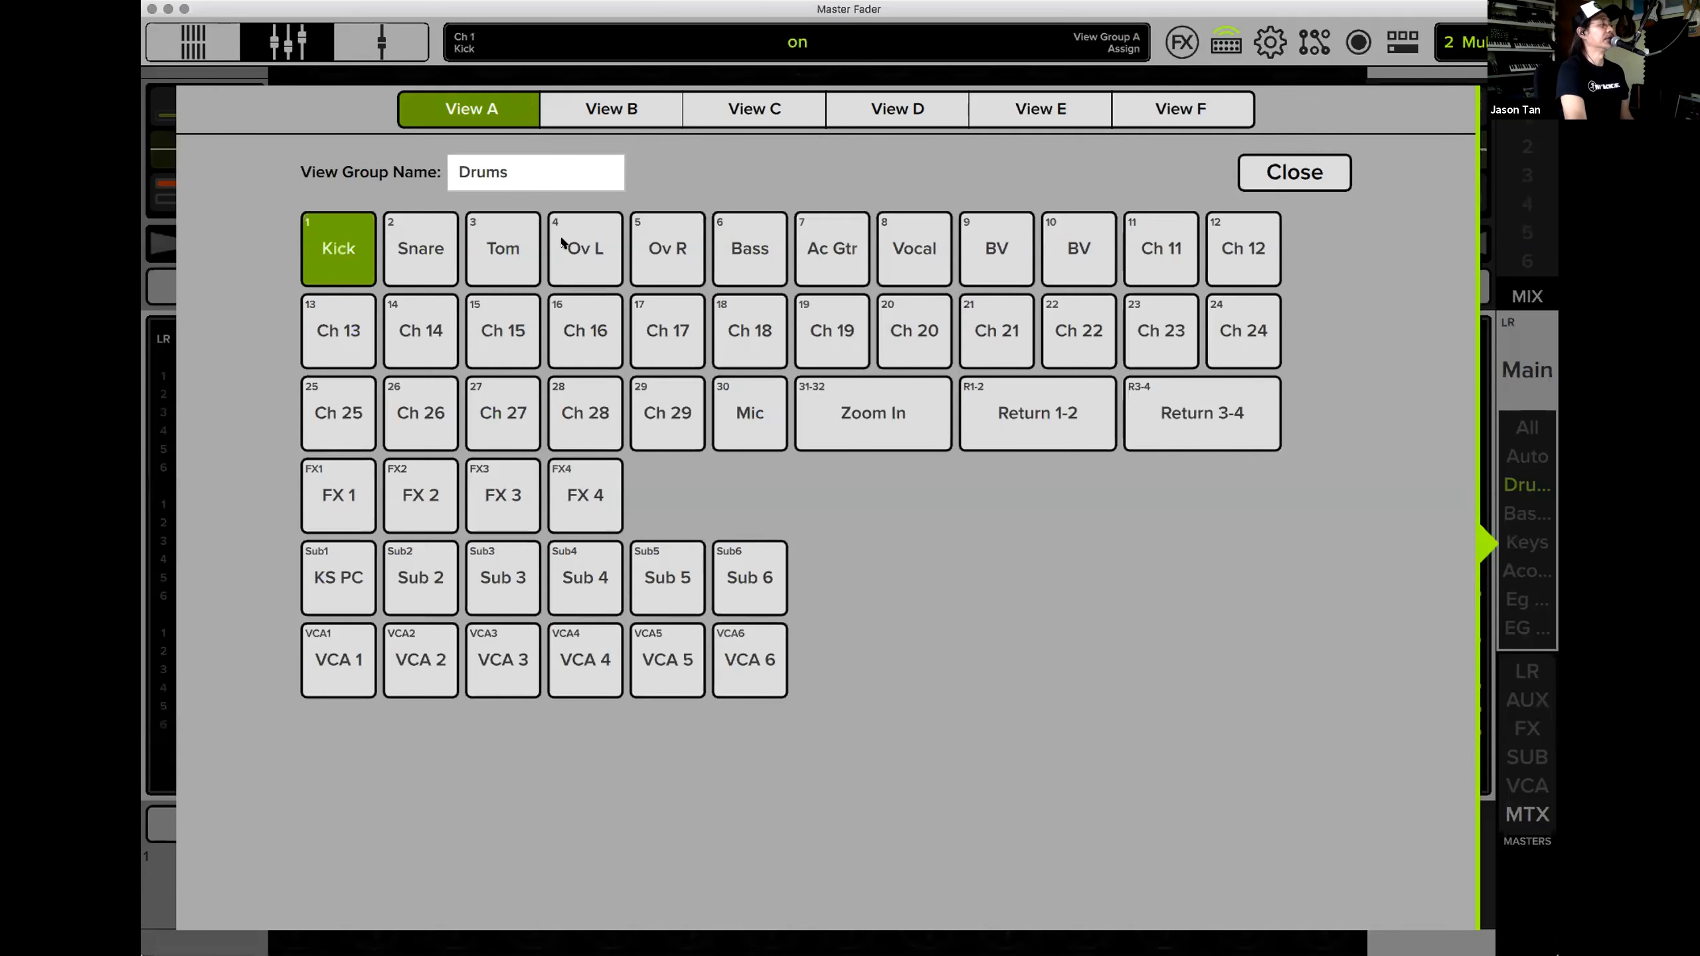
left_click_drag(361, 246, 562, 242)
left_click(651, 257)
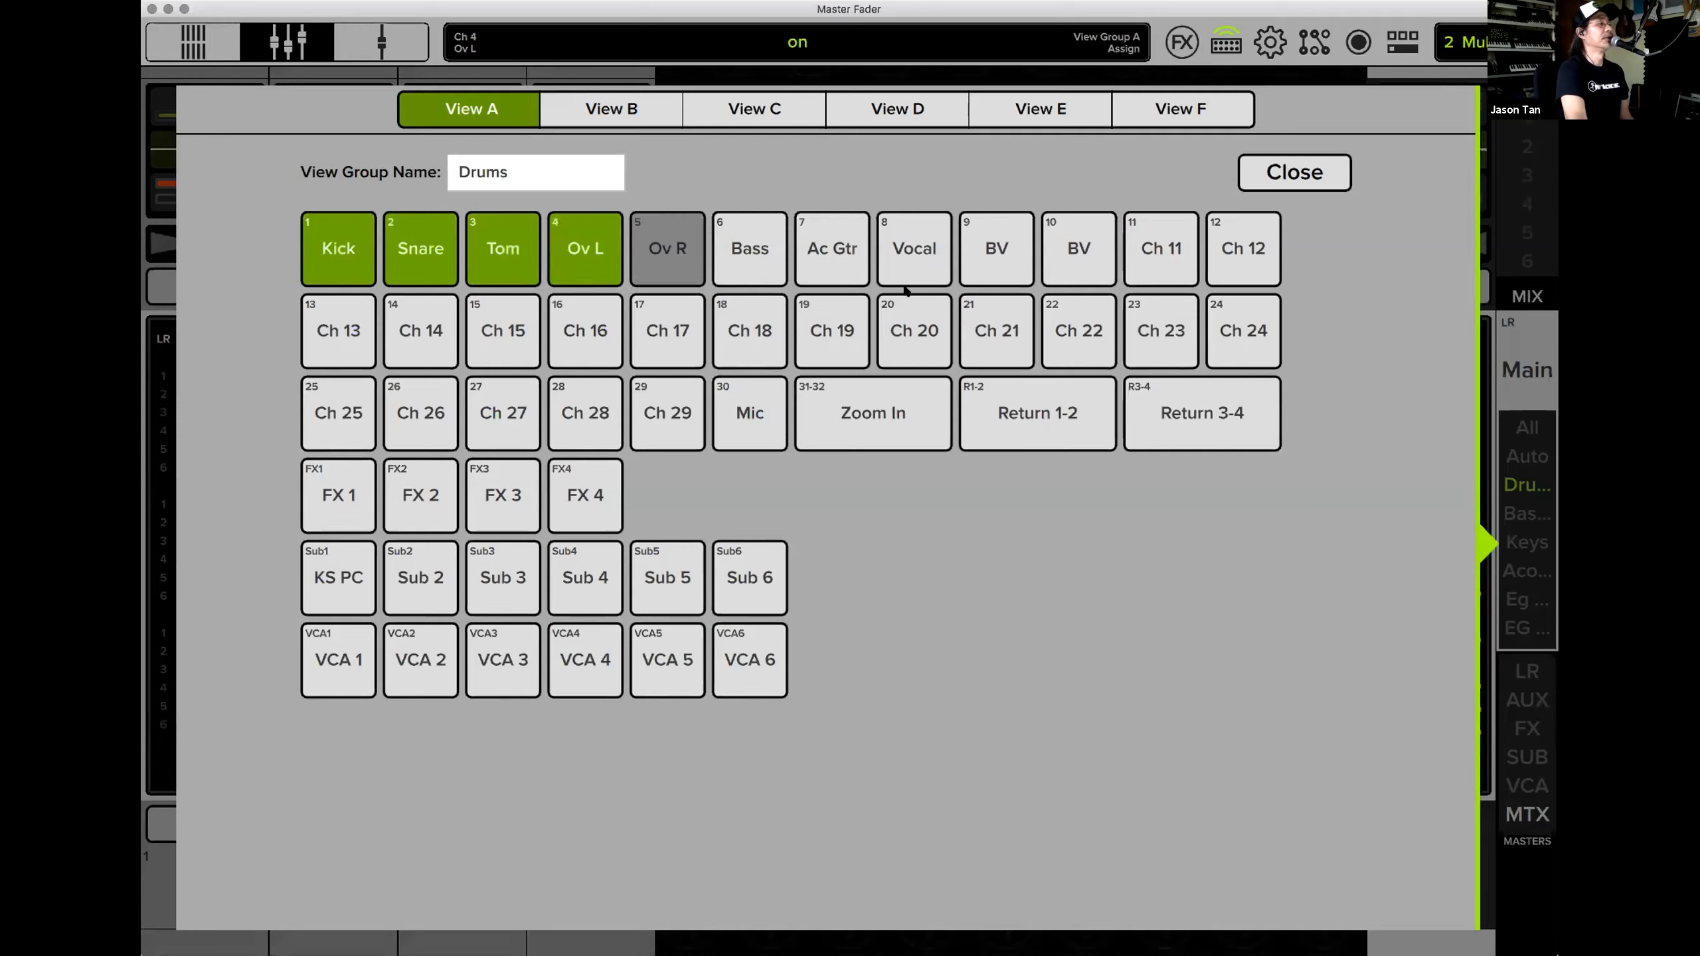
left_click(917, 255)
left_click(1020, 253)
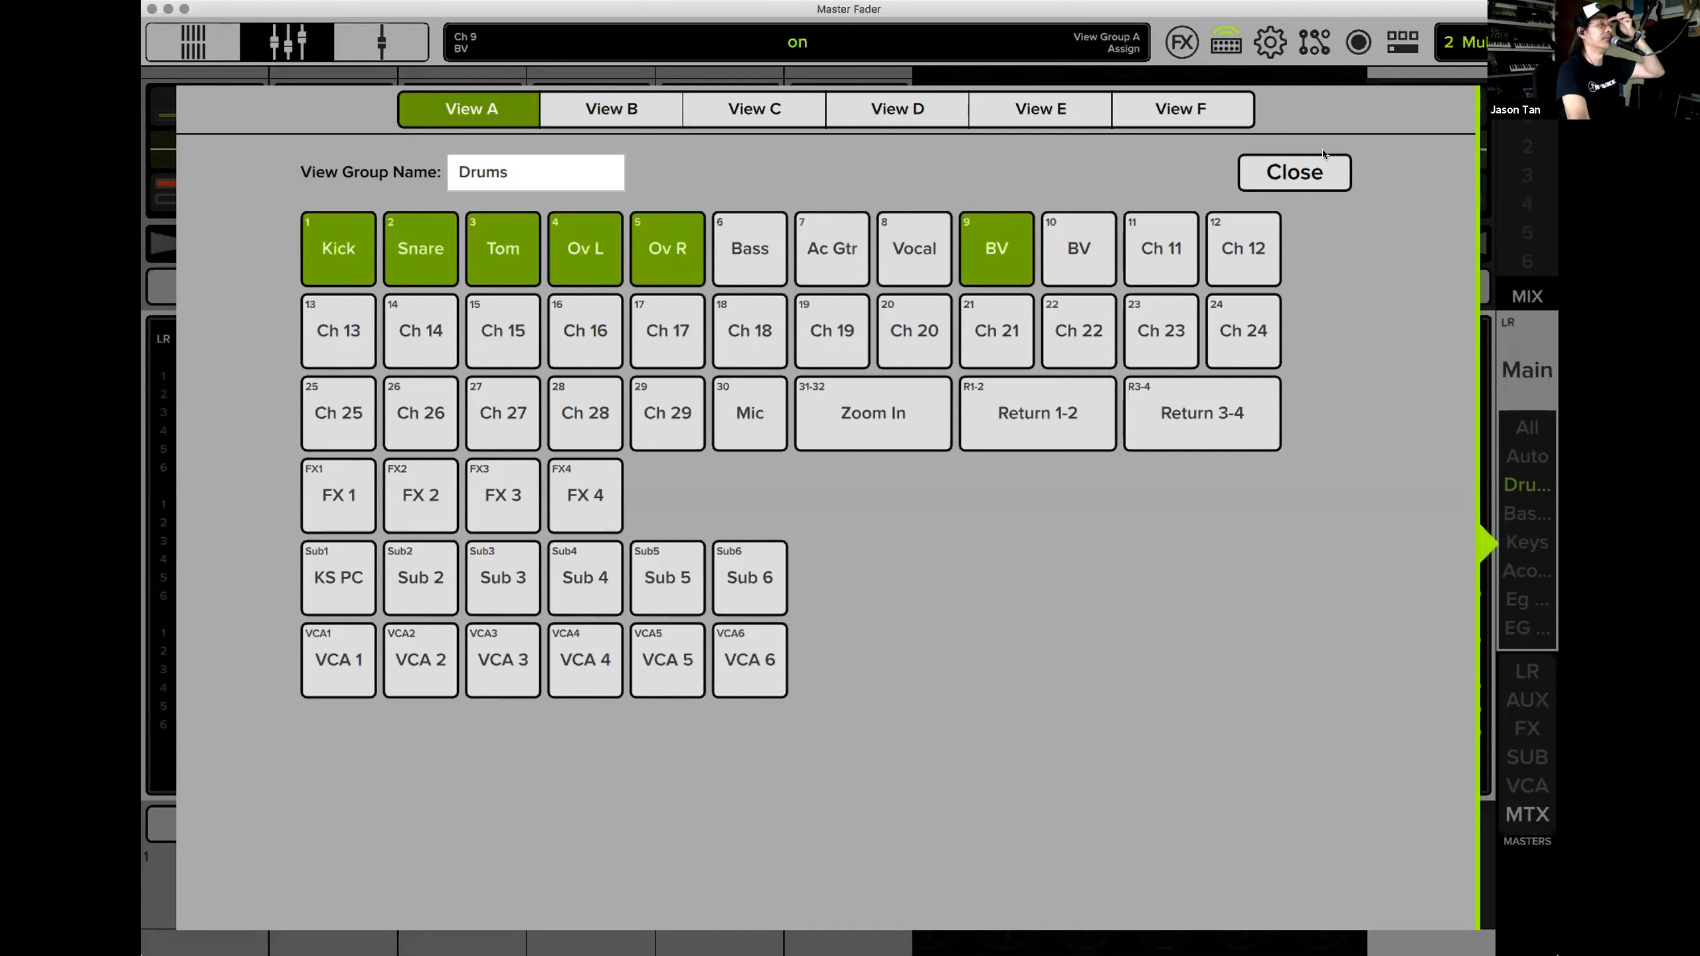
left_click(1294, 173)
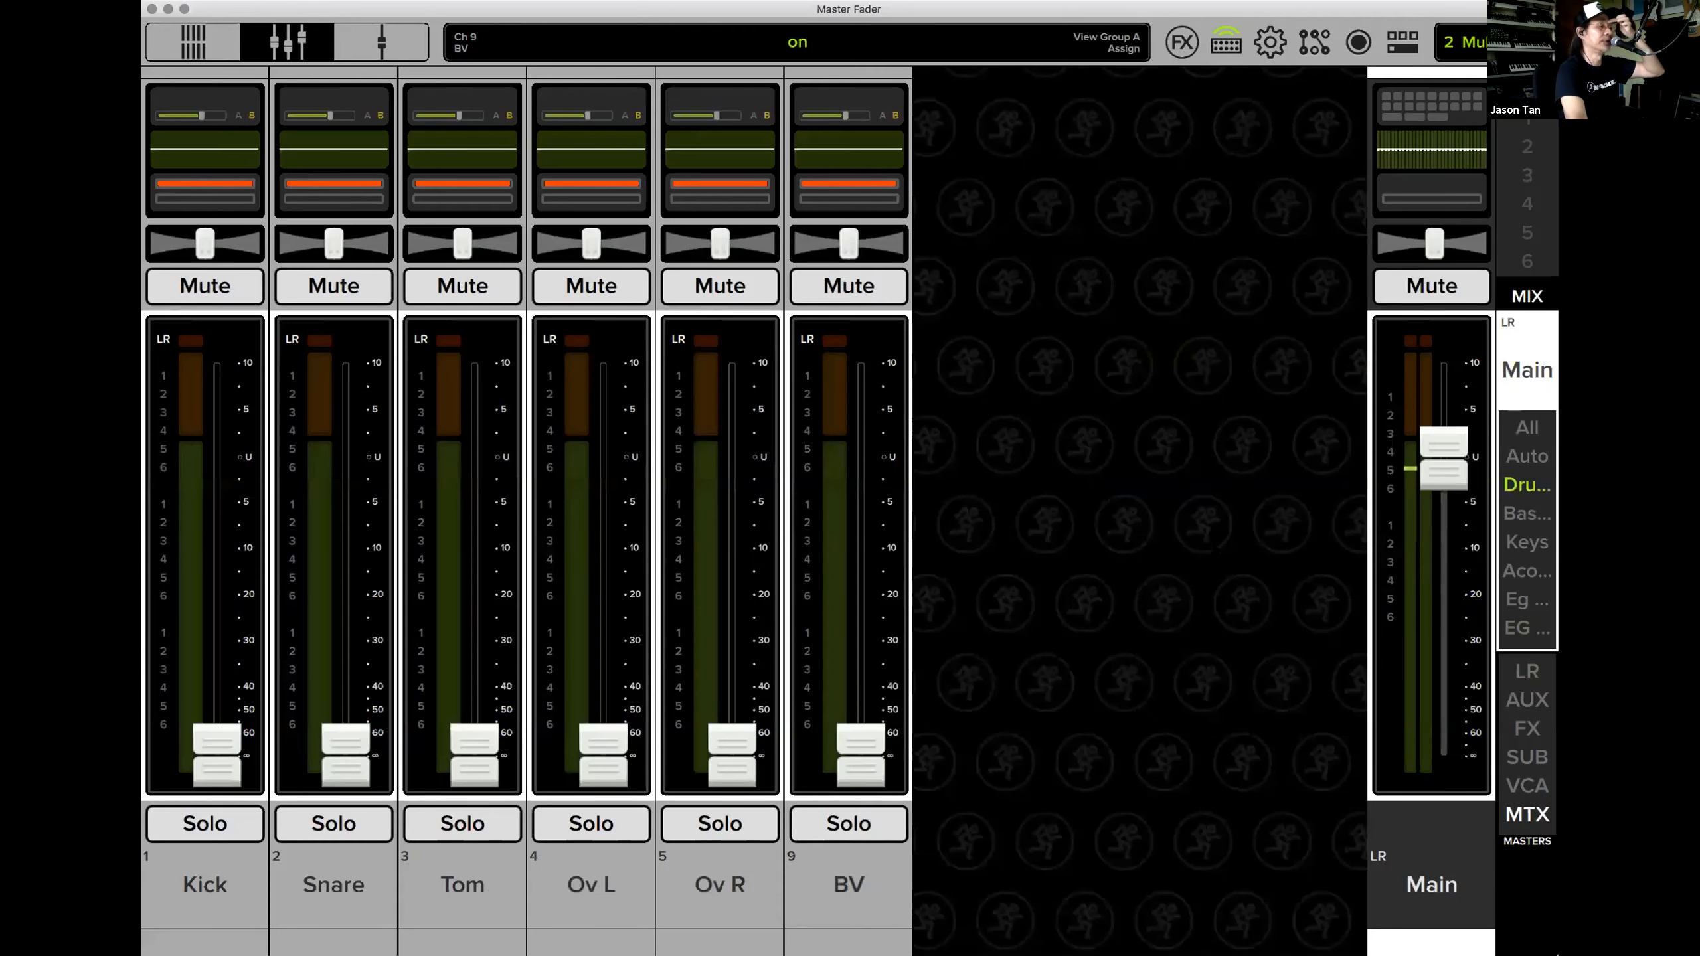
Show the Bass / Trumpet view group and add Bass and the channel 10 BV to its assignments.
left_click(1529, 506)
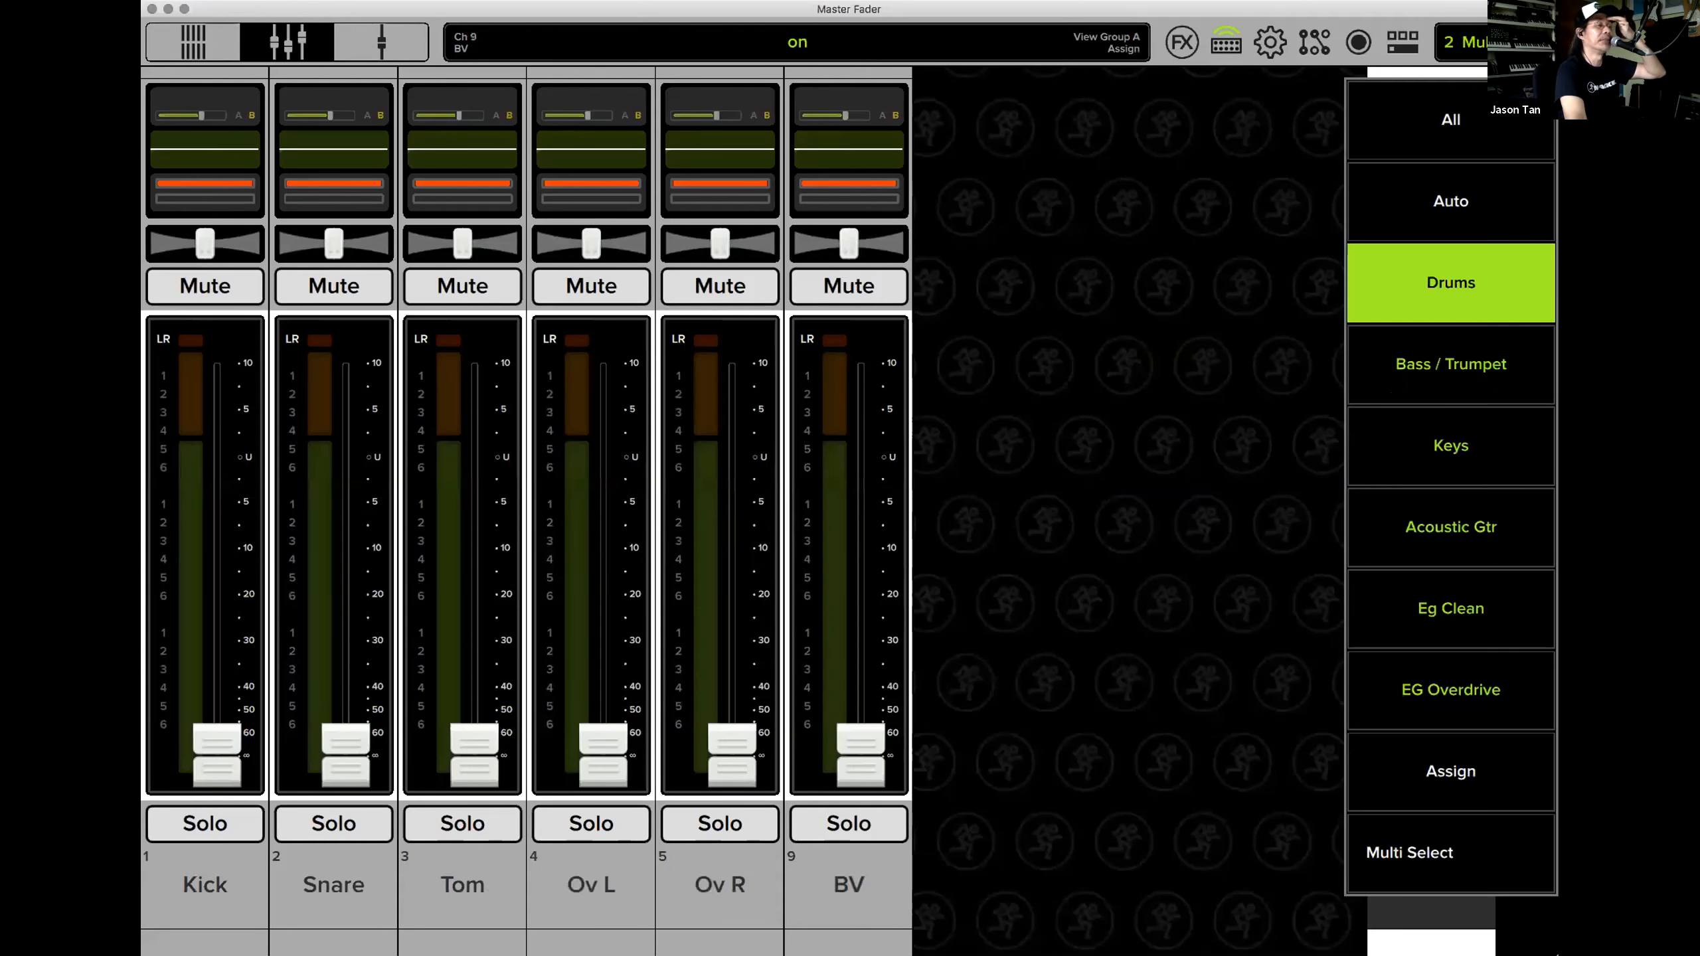
left_click(1493, 378)
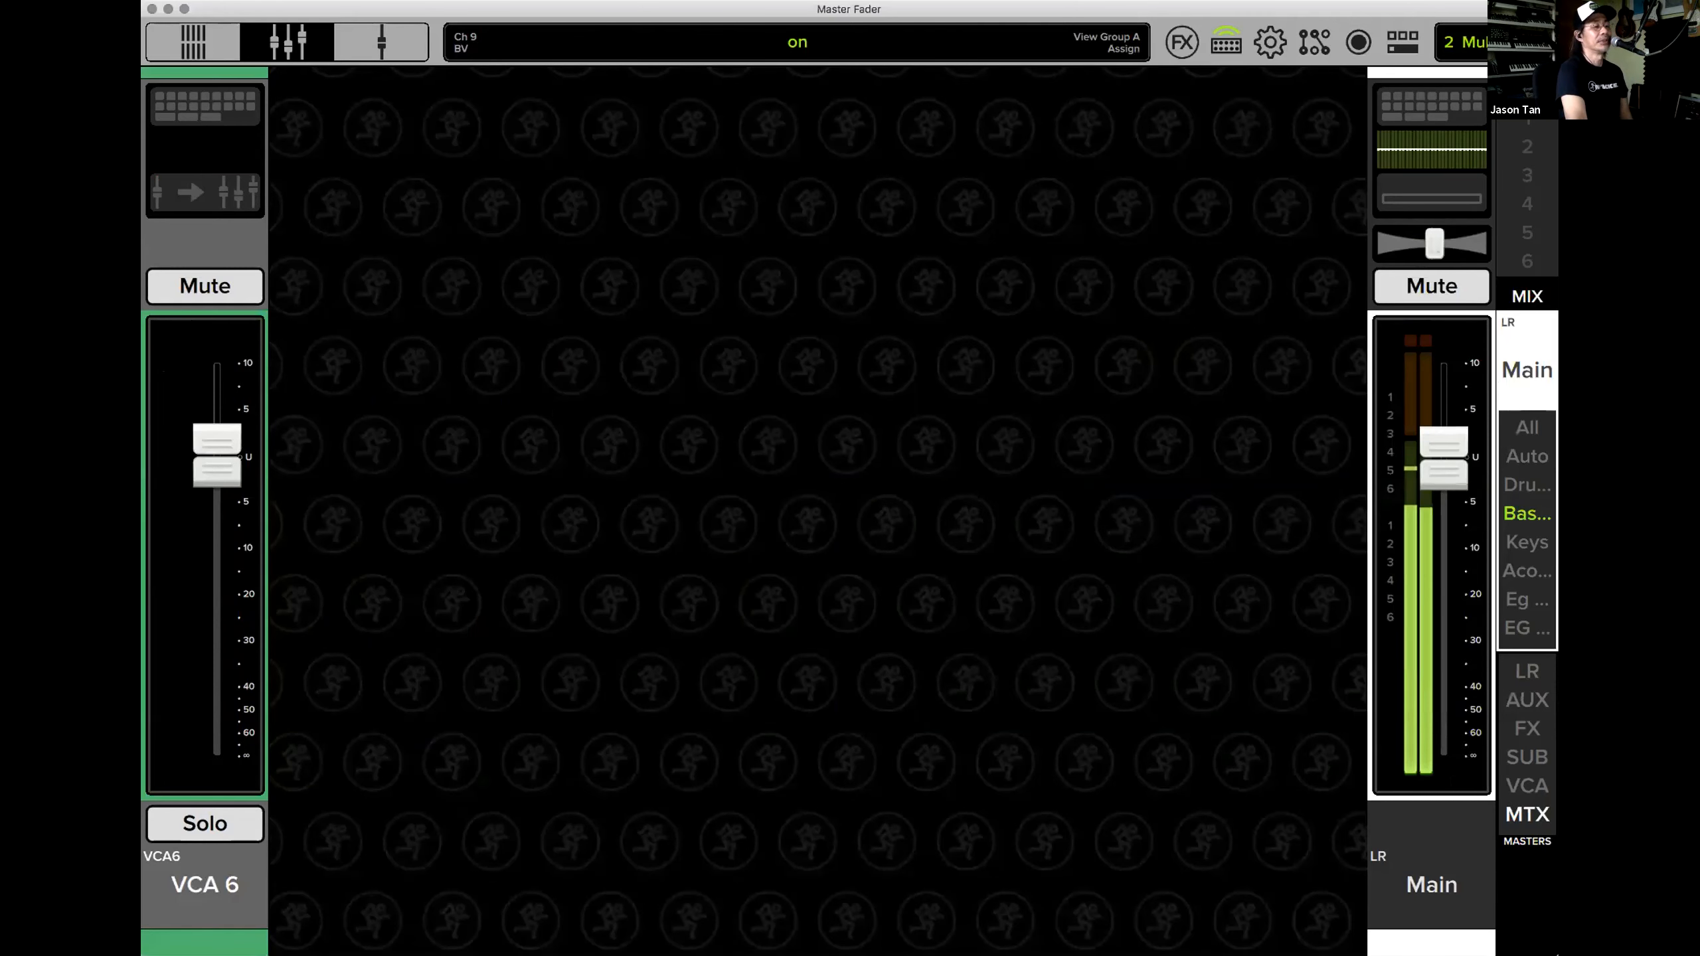
left_click(1526, 603)
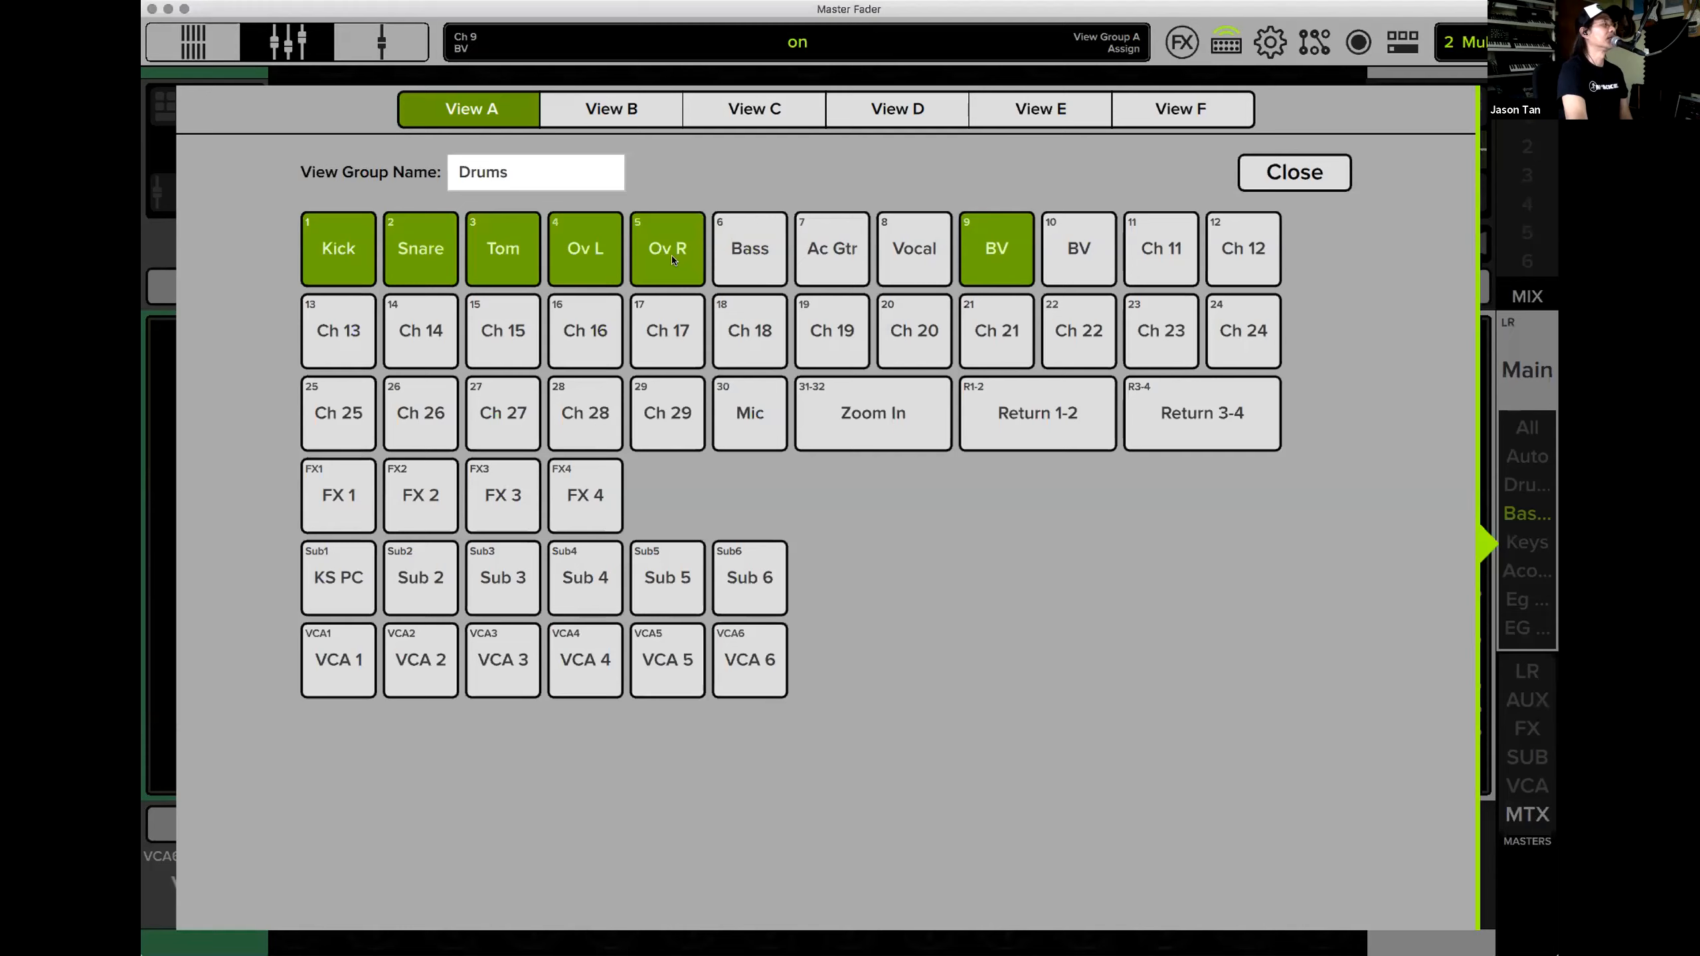
left_click(602, 117)
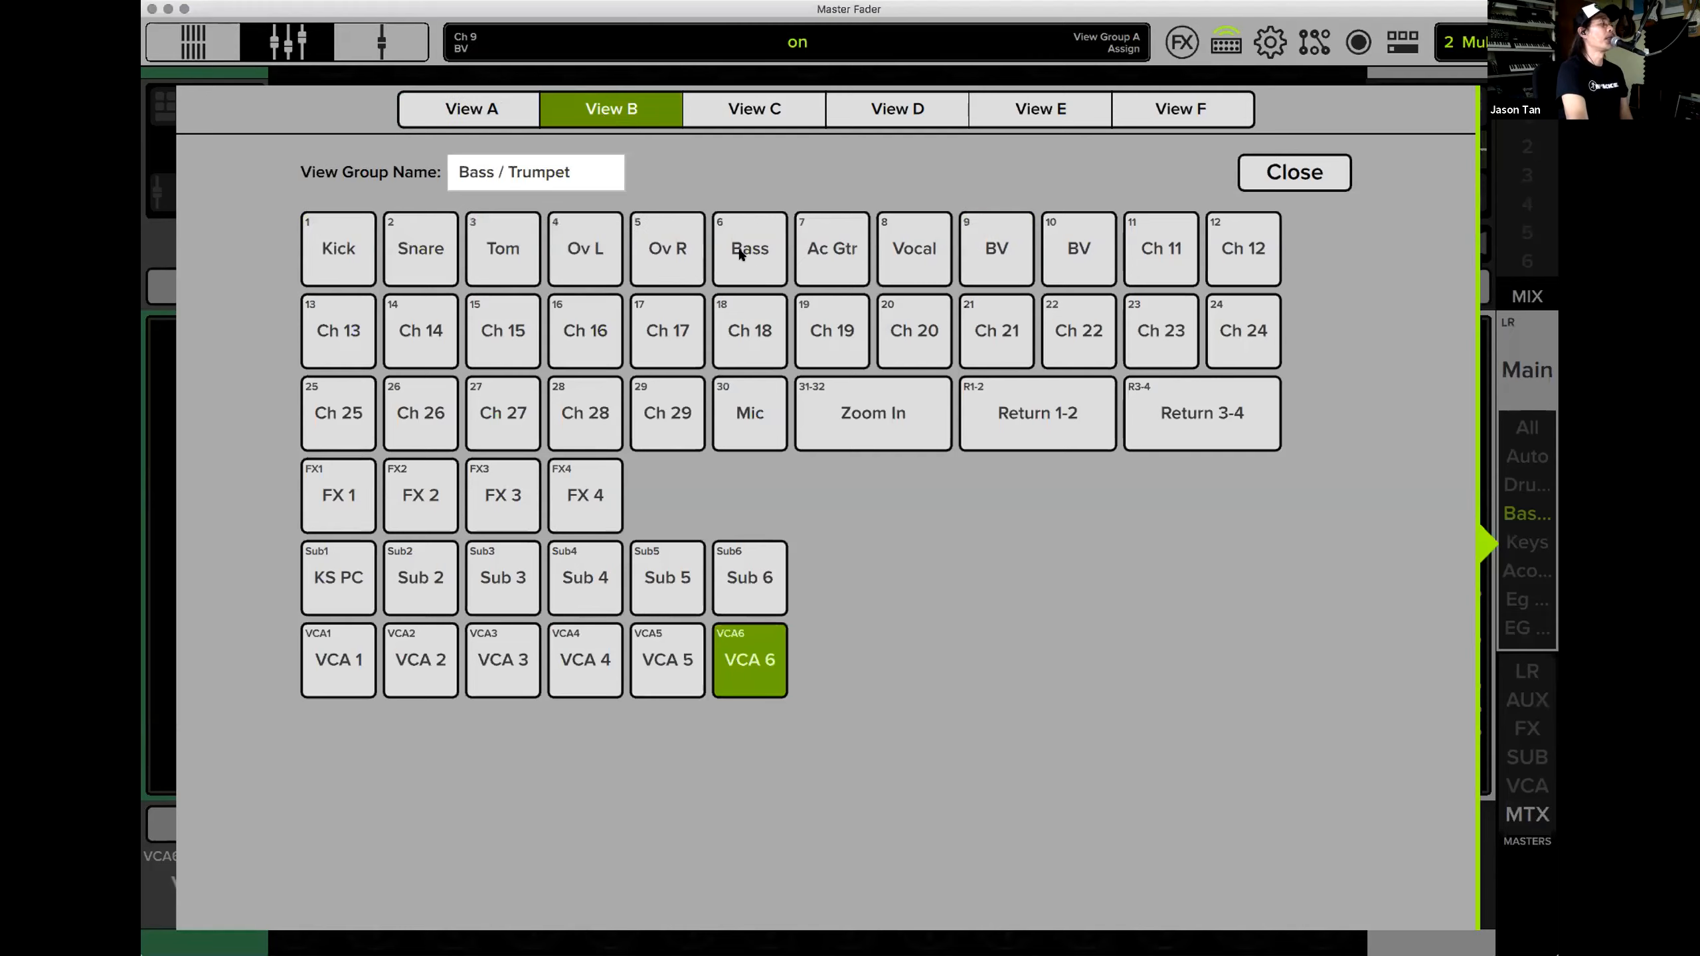
left_click(745, 257)
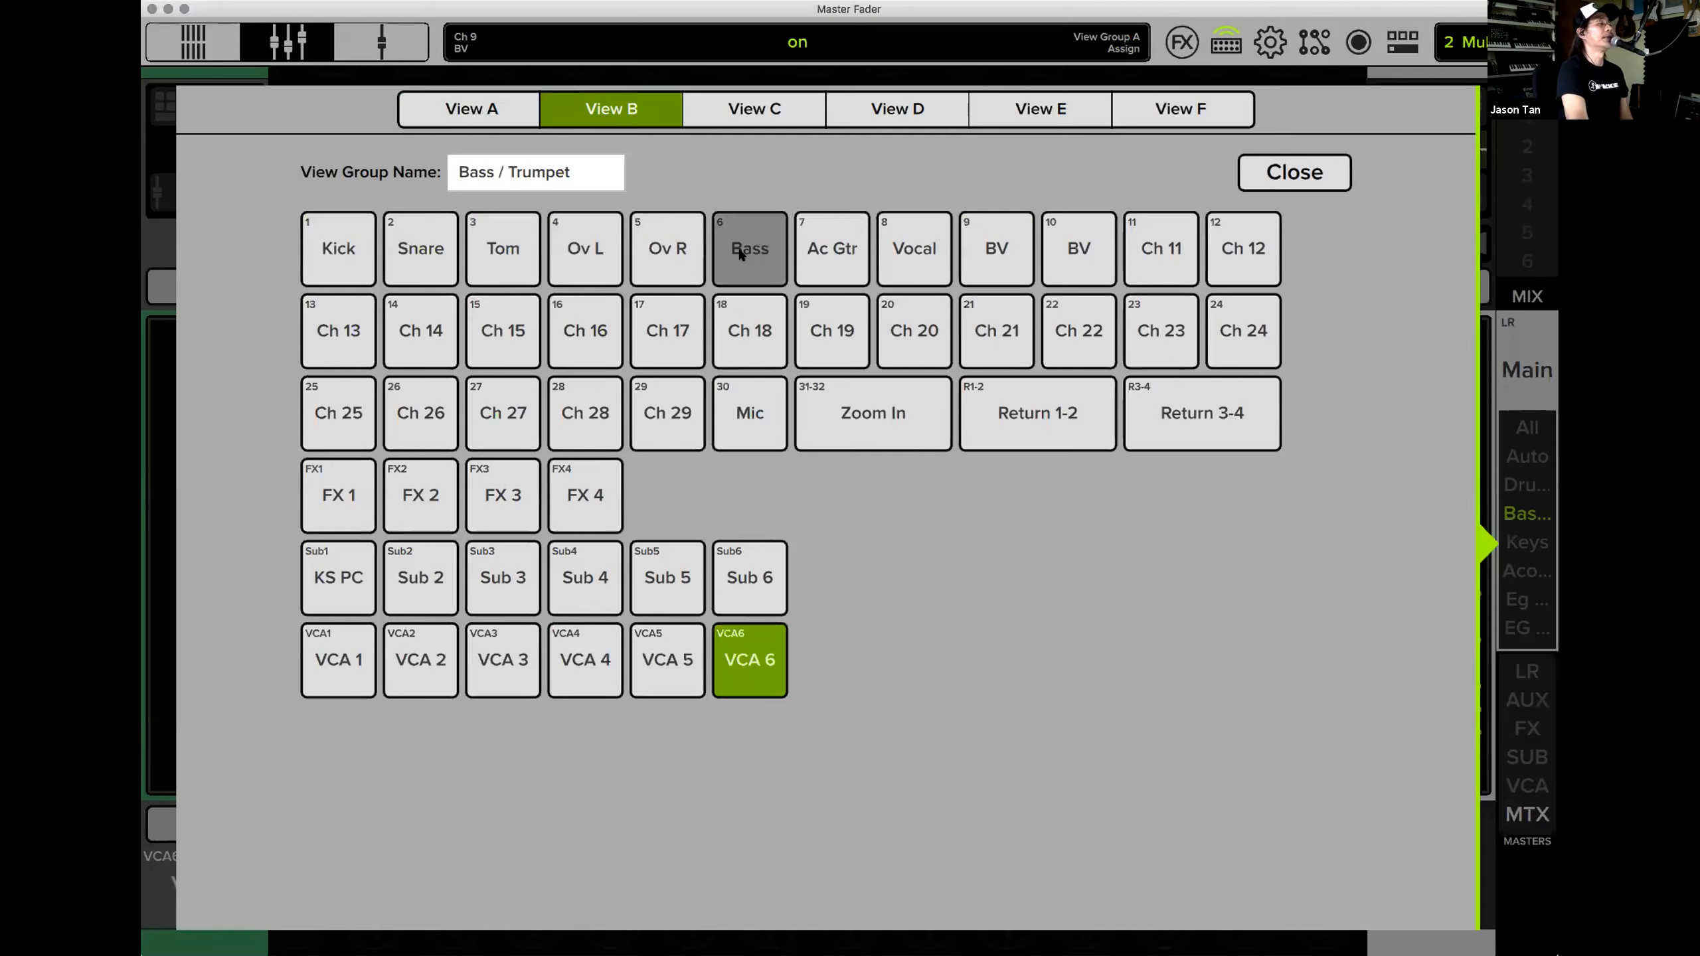
left_click(1079, 255)
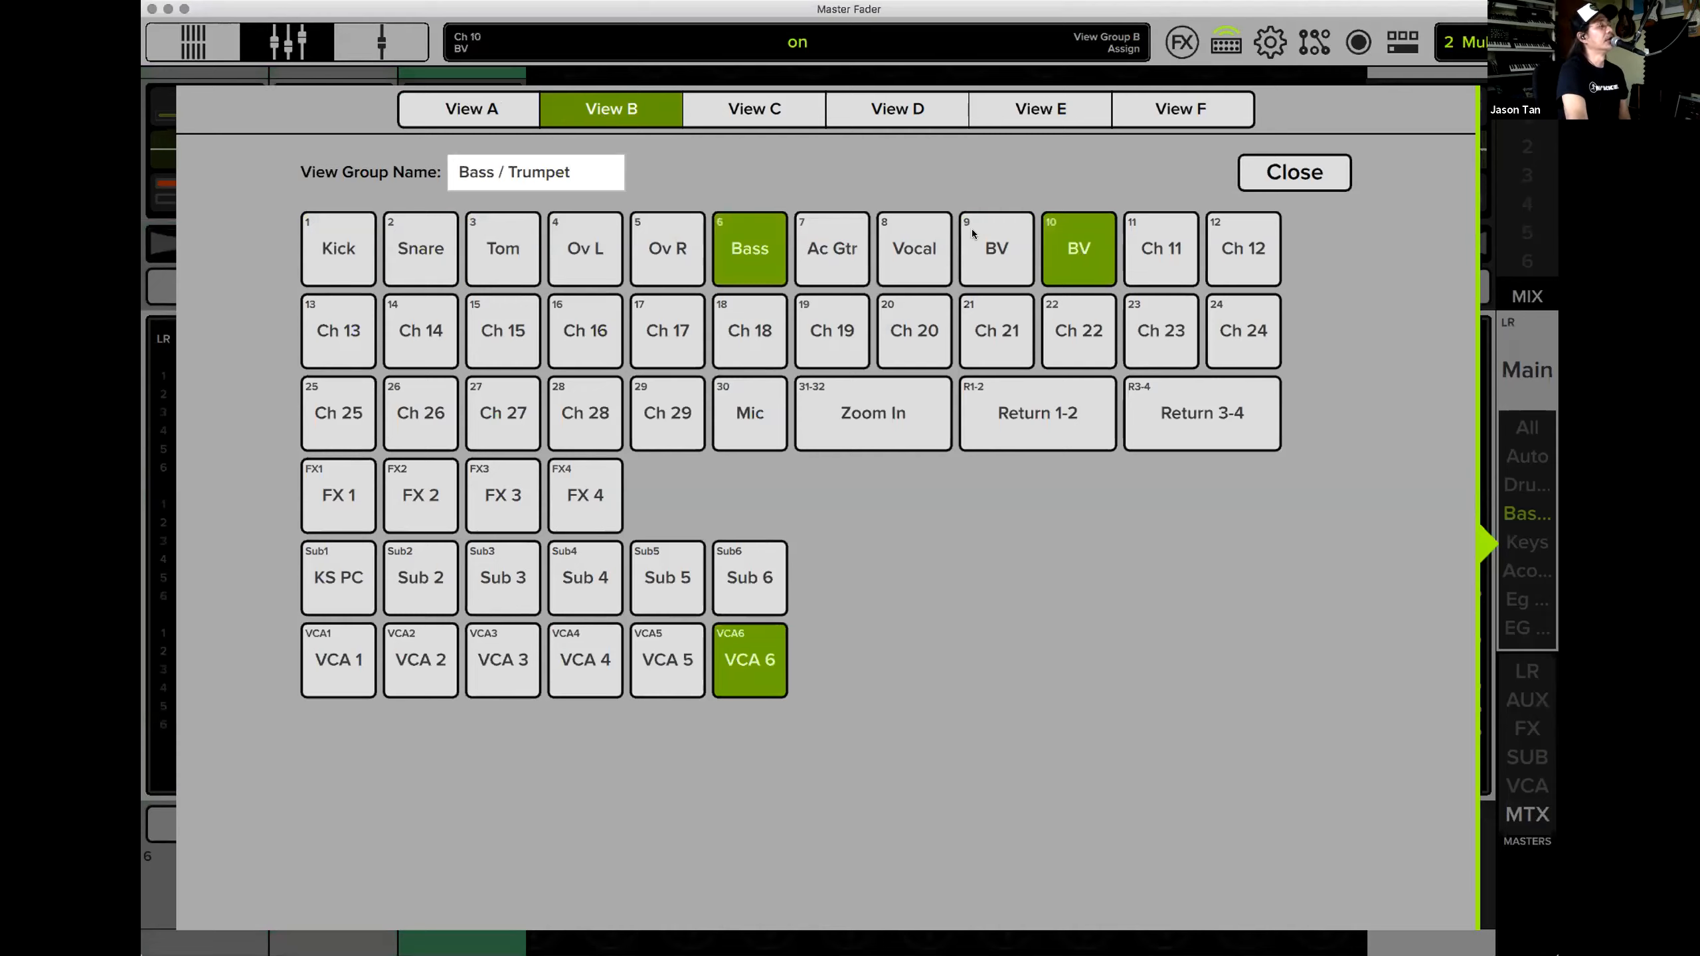
Assign Ac Gtr and Vocal to the Acoustic Gtr view group, View D.
left_click(769, 114)
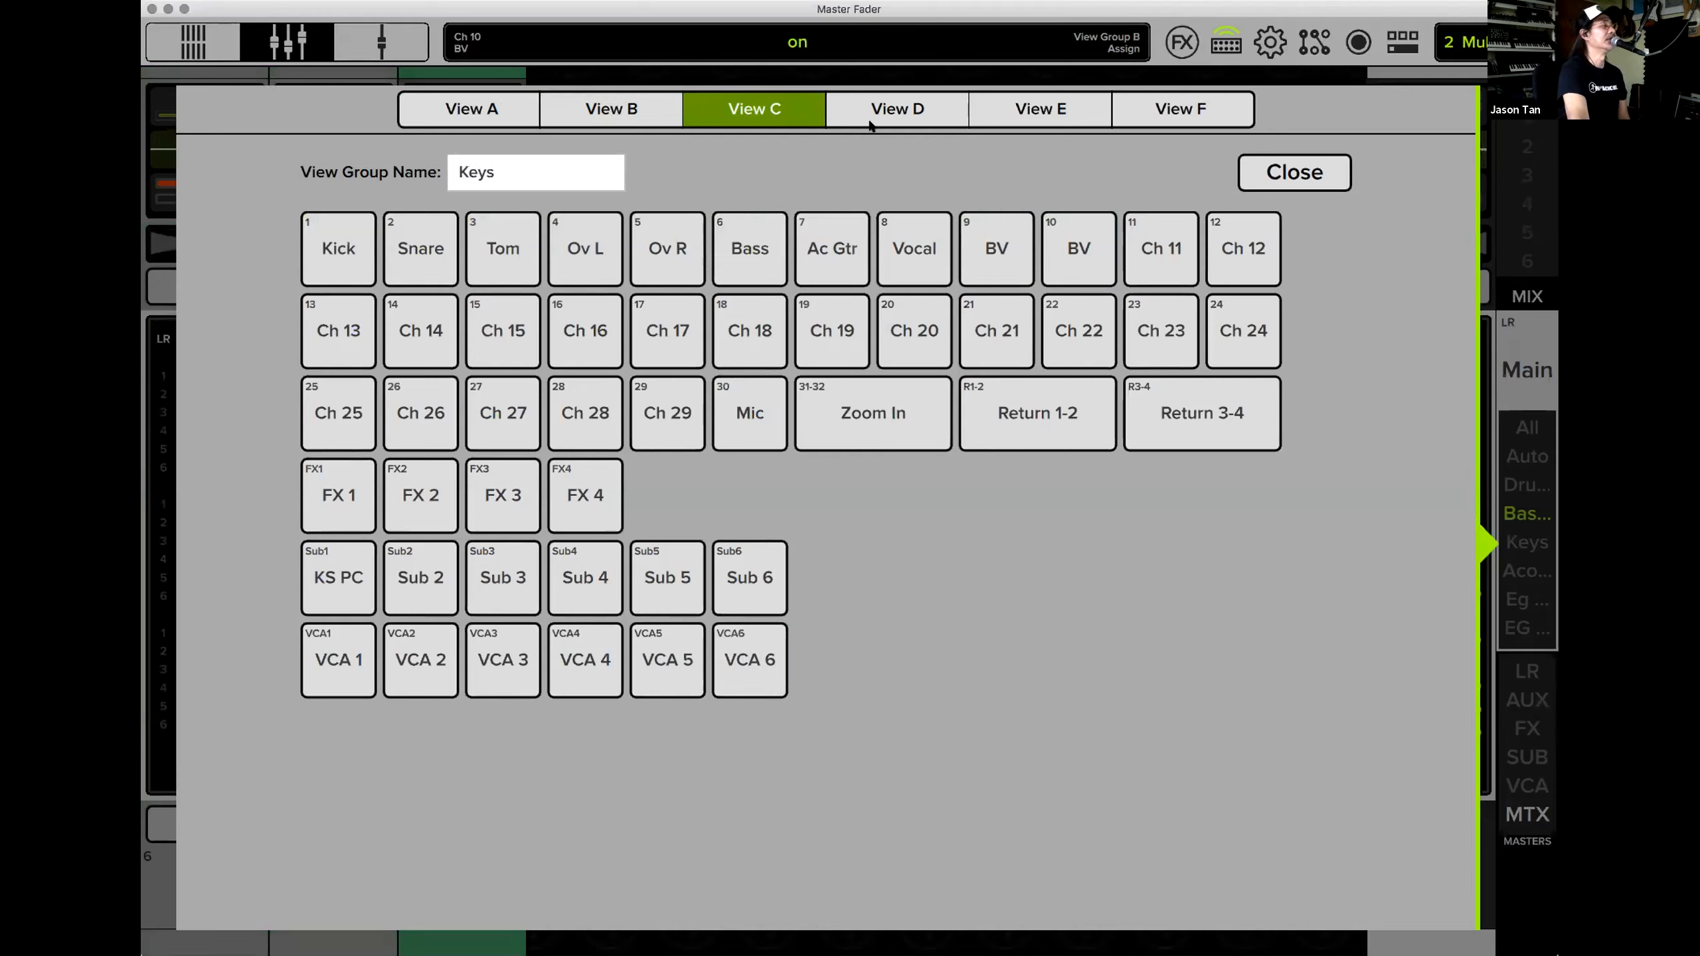
left_click(794, 110)
left_click(509, 172)
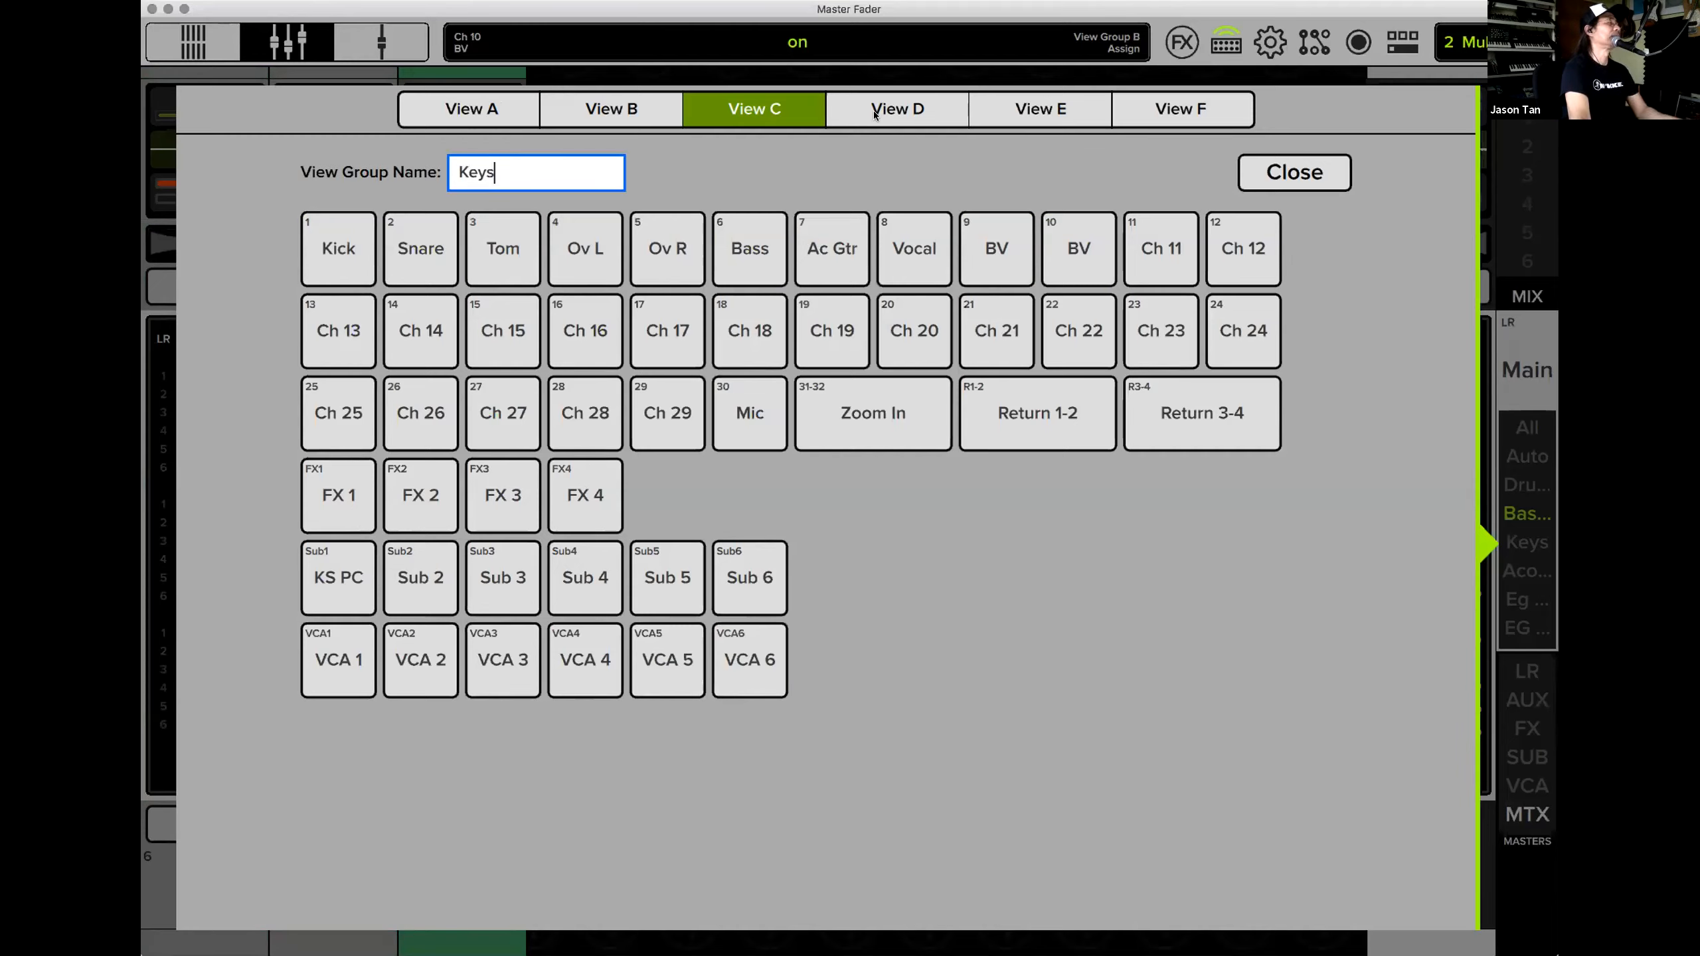
left_click(886, 107)
left_click(841, 251)
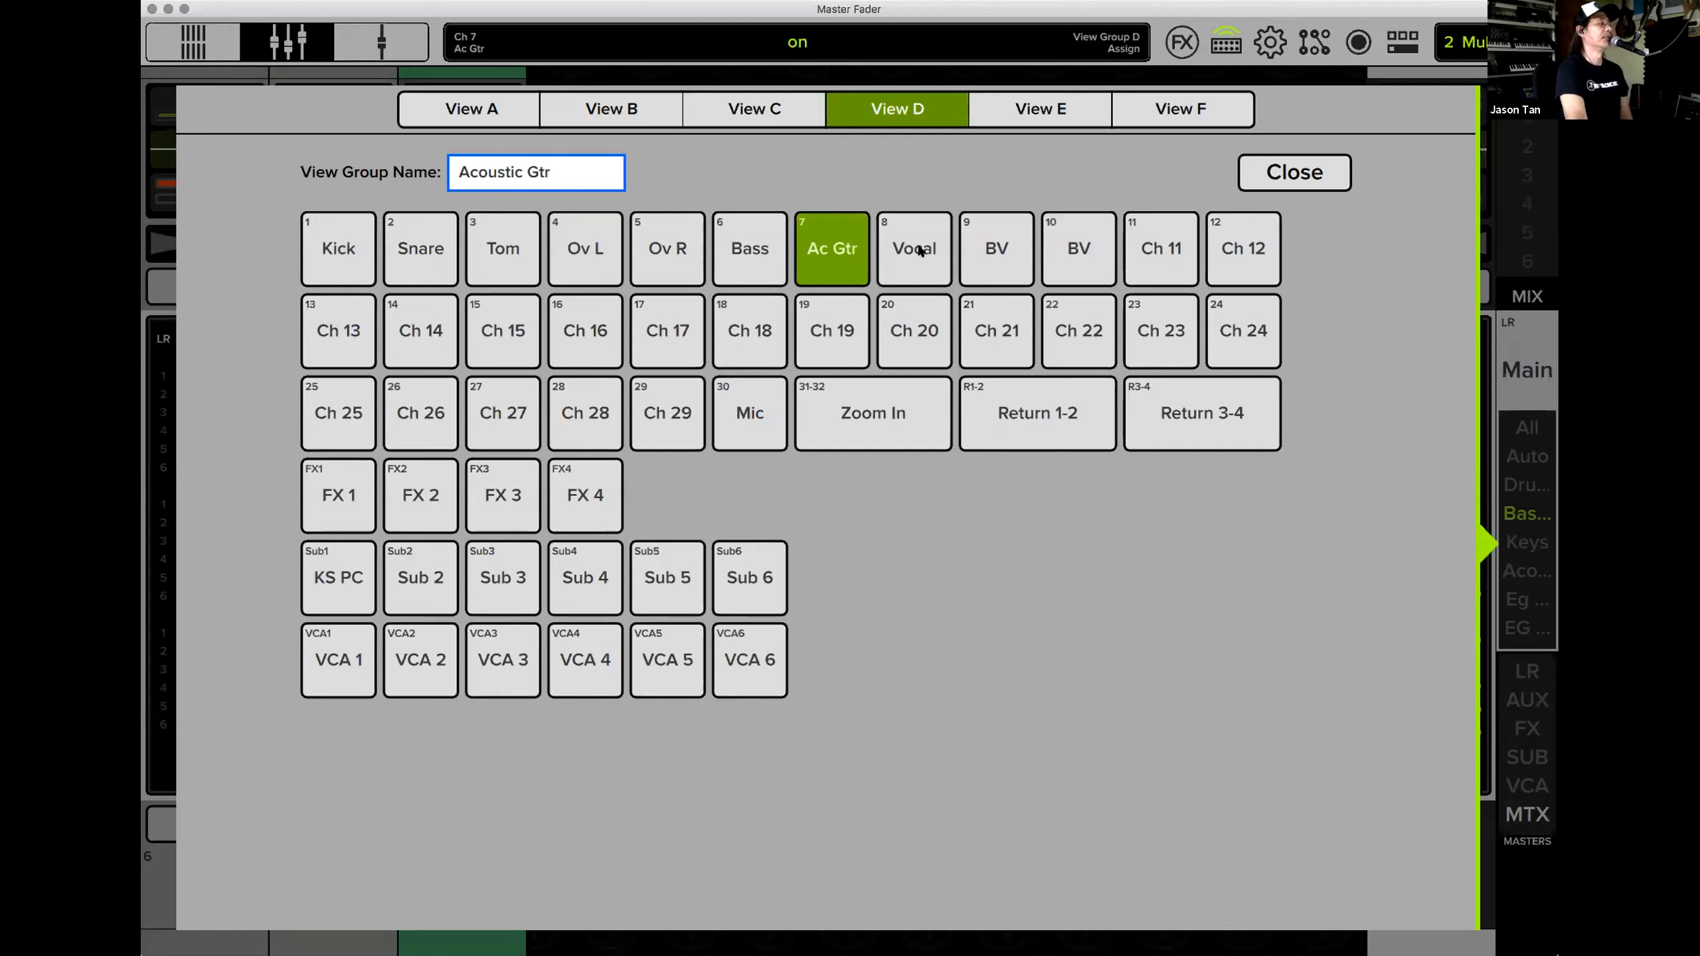
left_click(920, 247)
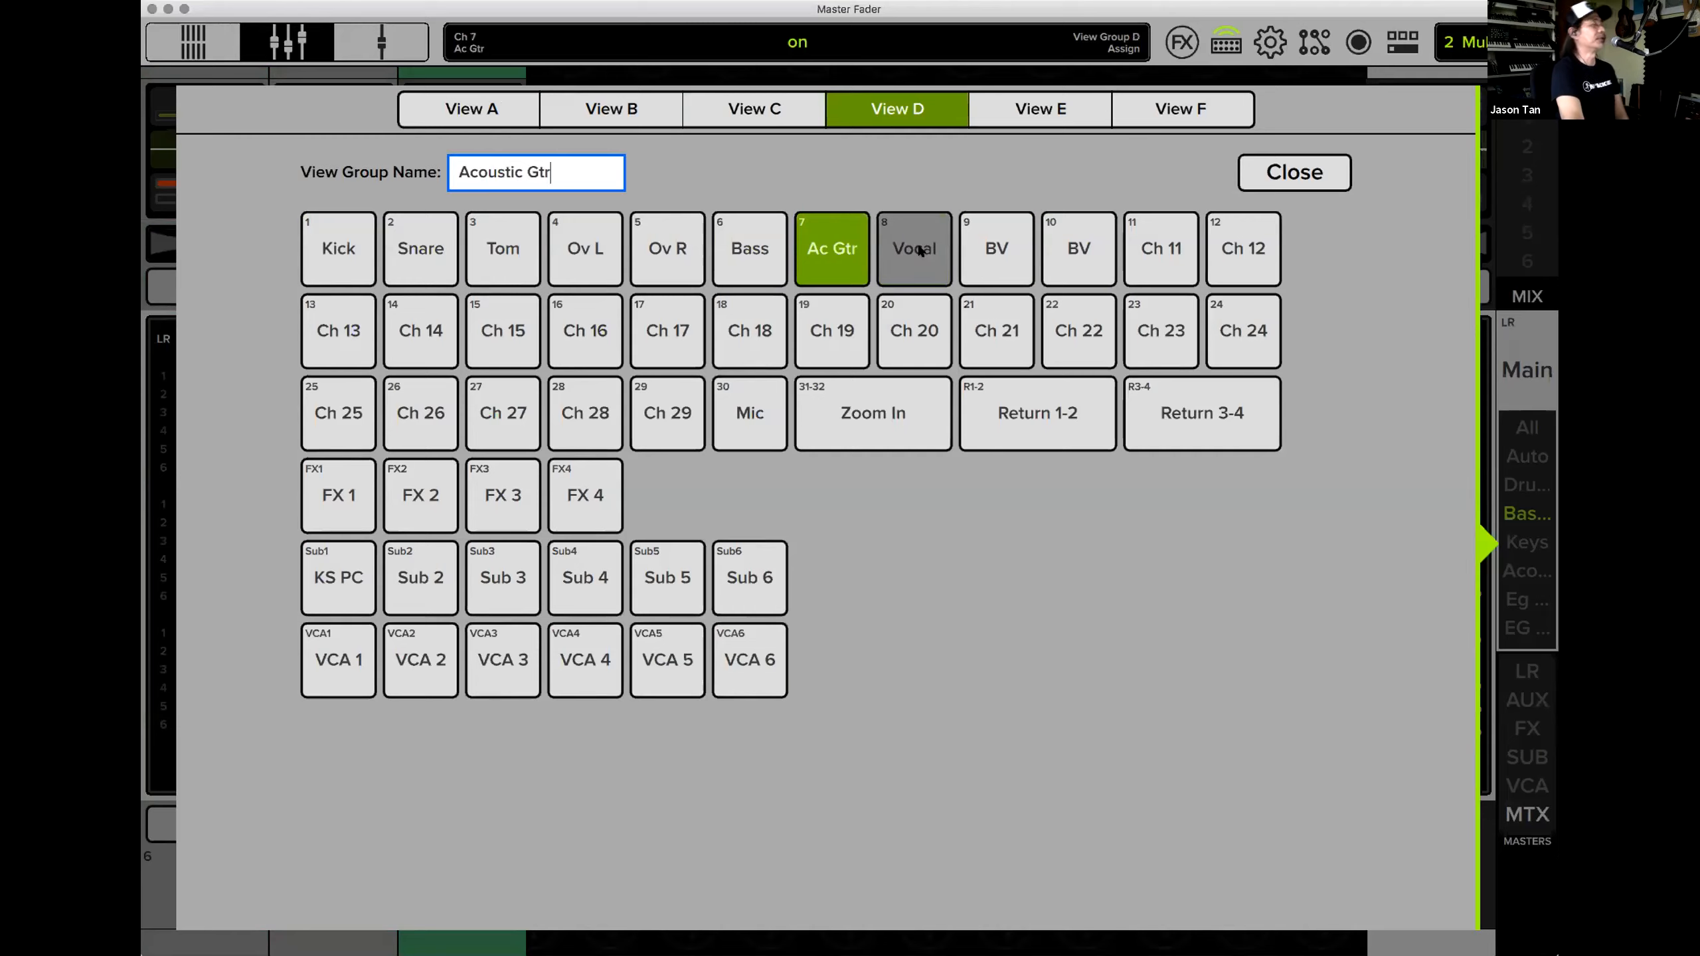
Remove VCA 6 from the Bass / Trumpet view group, View B.
left_click(458, 107)
left_click(535, 172)
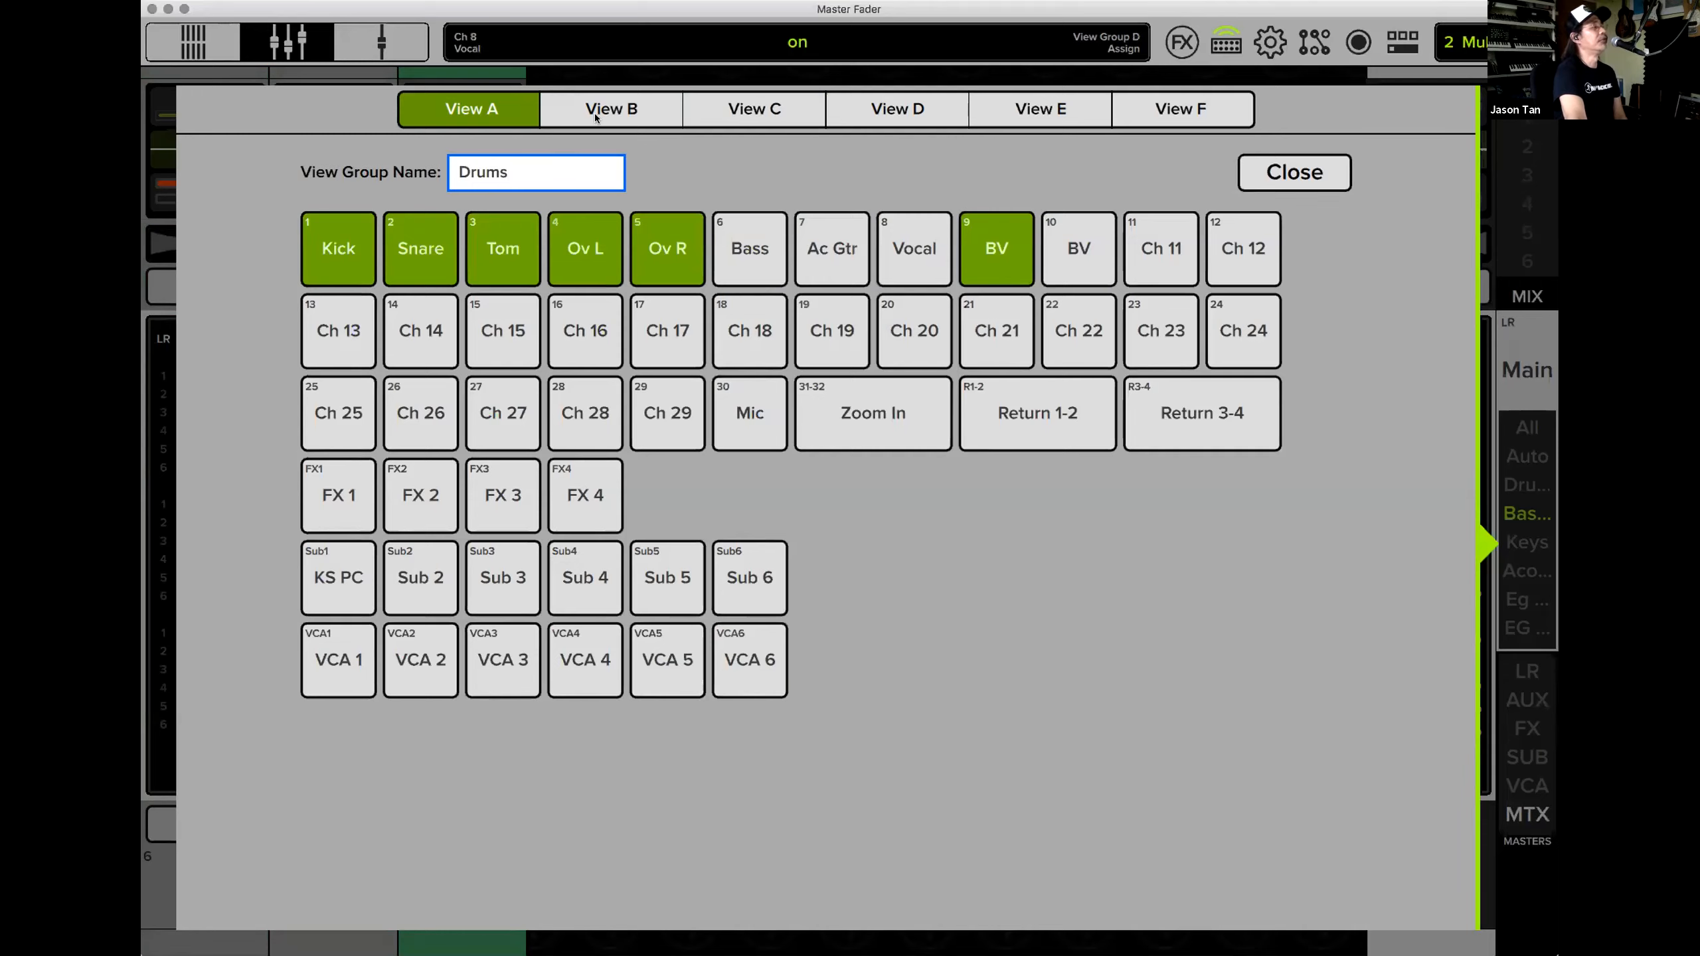
left_click(596, 113)
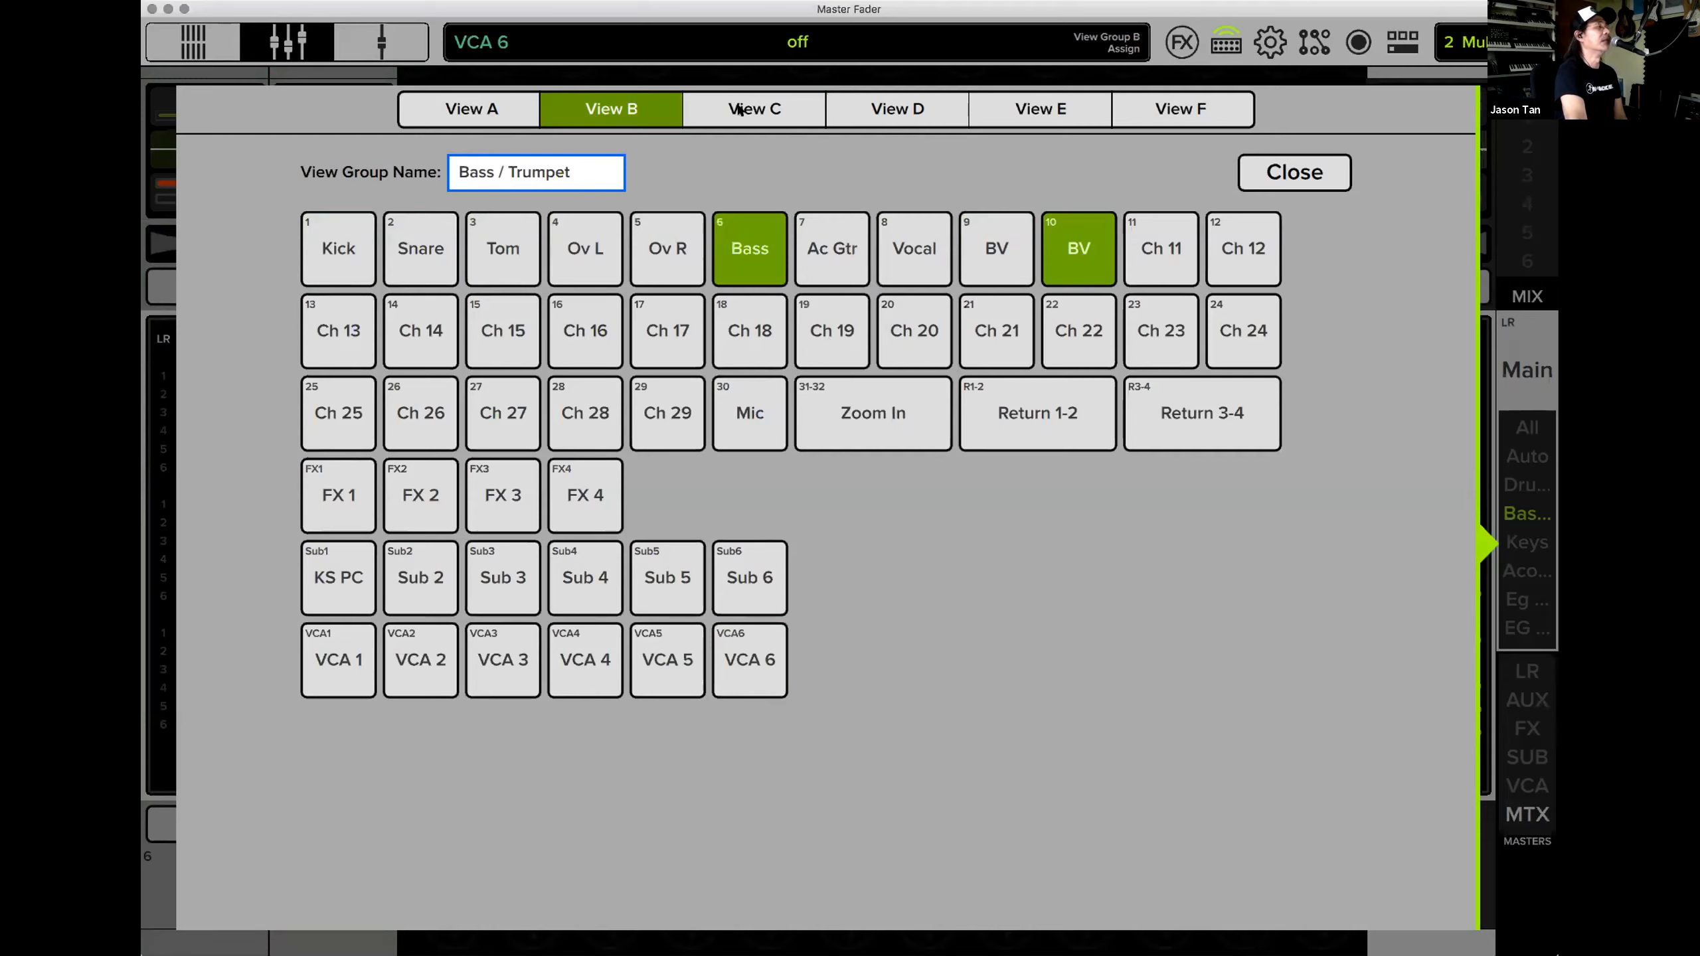
Review the channels assigned to the Acoustic Gtr, Drums and Bass / Trumpet view groups, and return to the mixer.
left_click(895, 111)
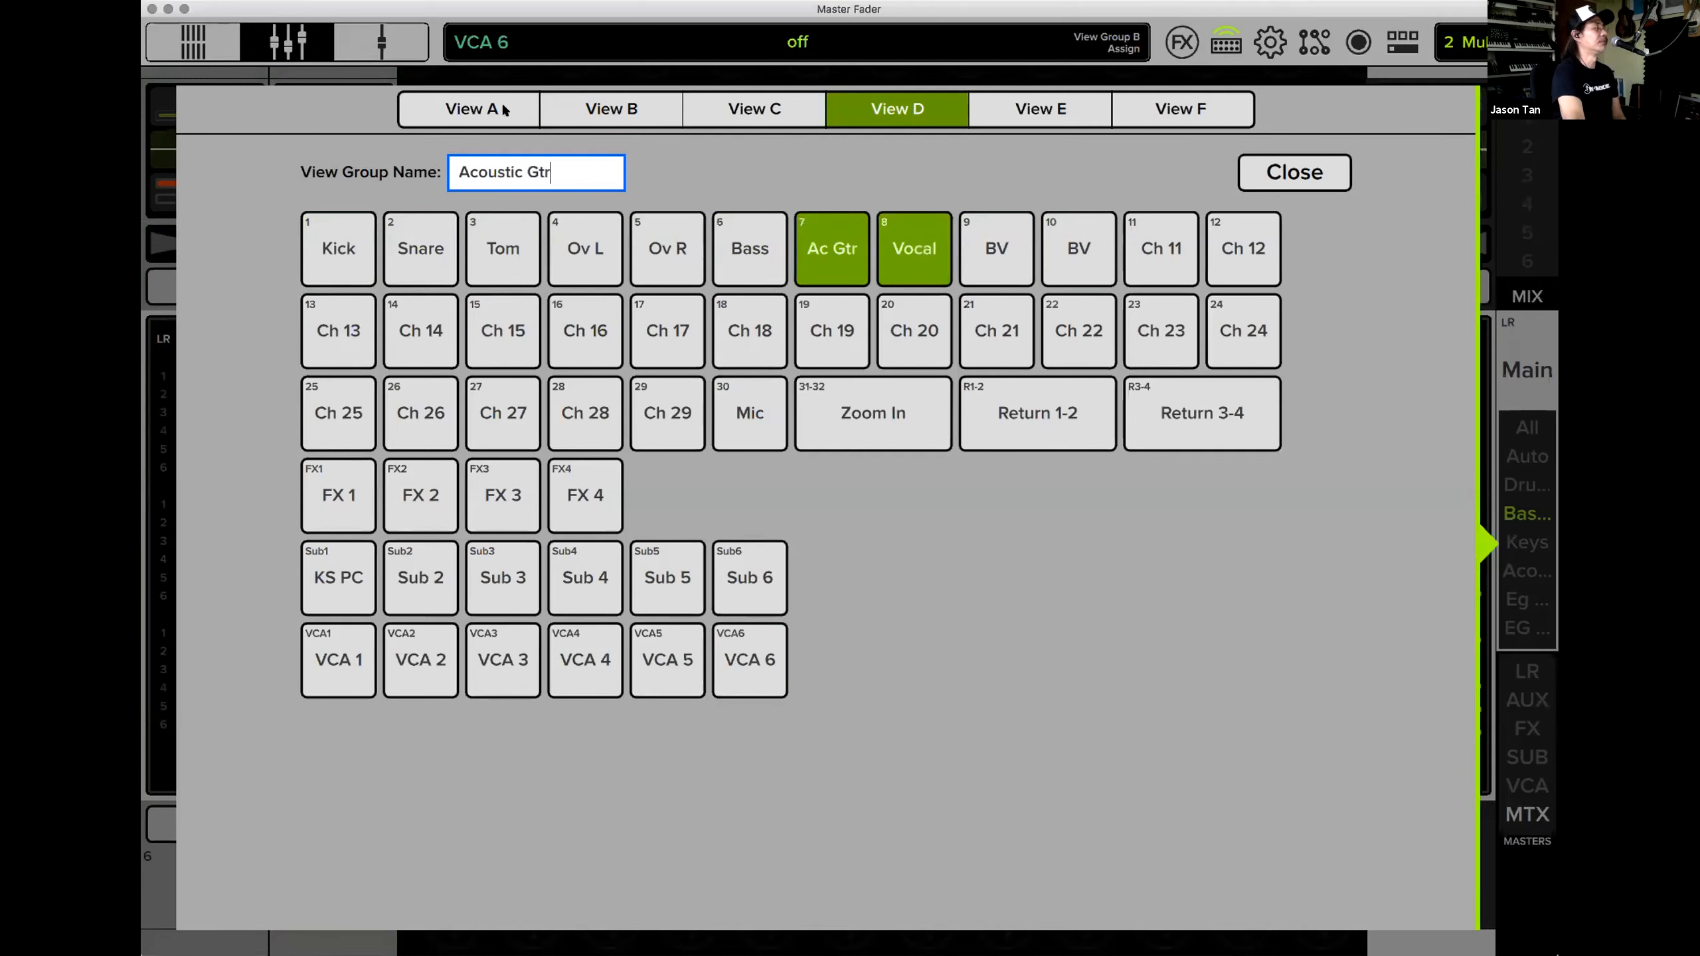
left_click(504, 107)
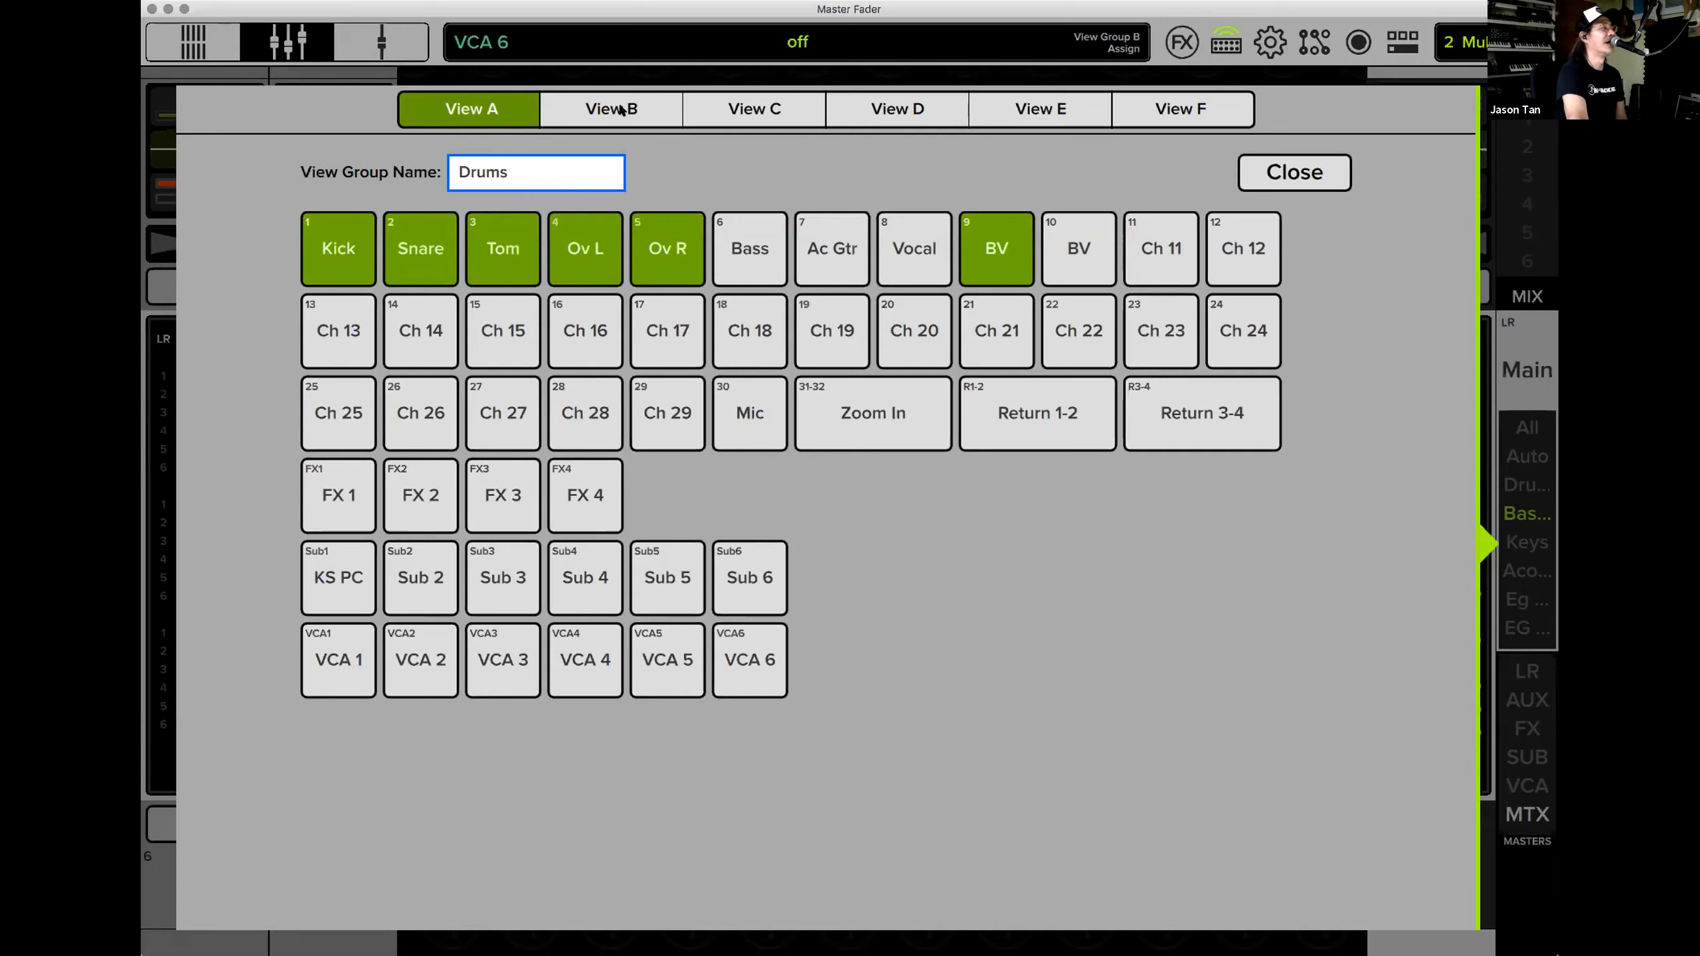
left_click(881, 105)
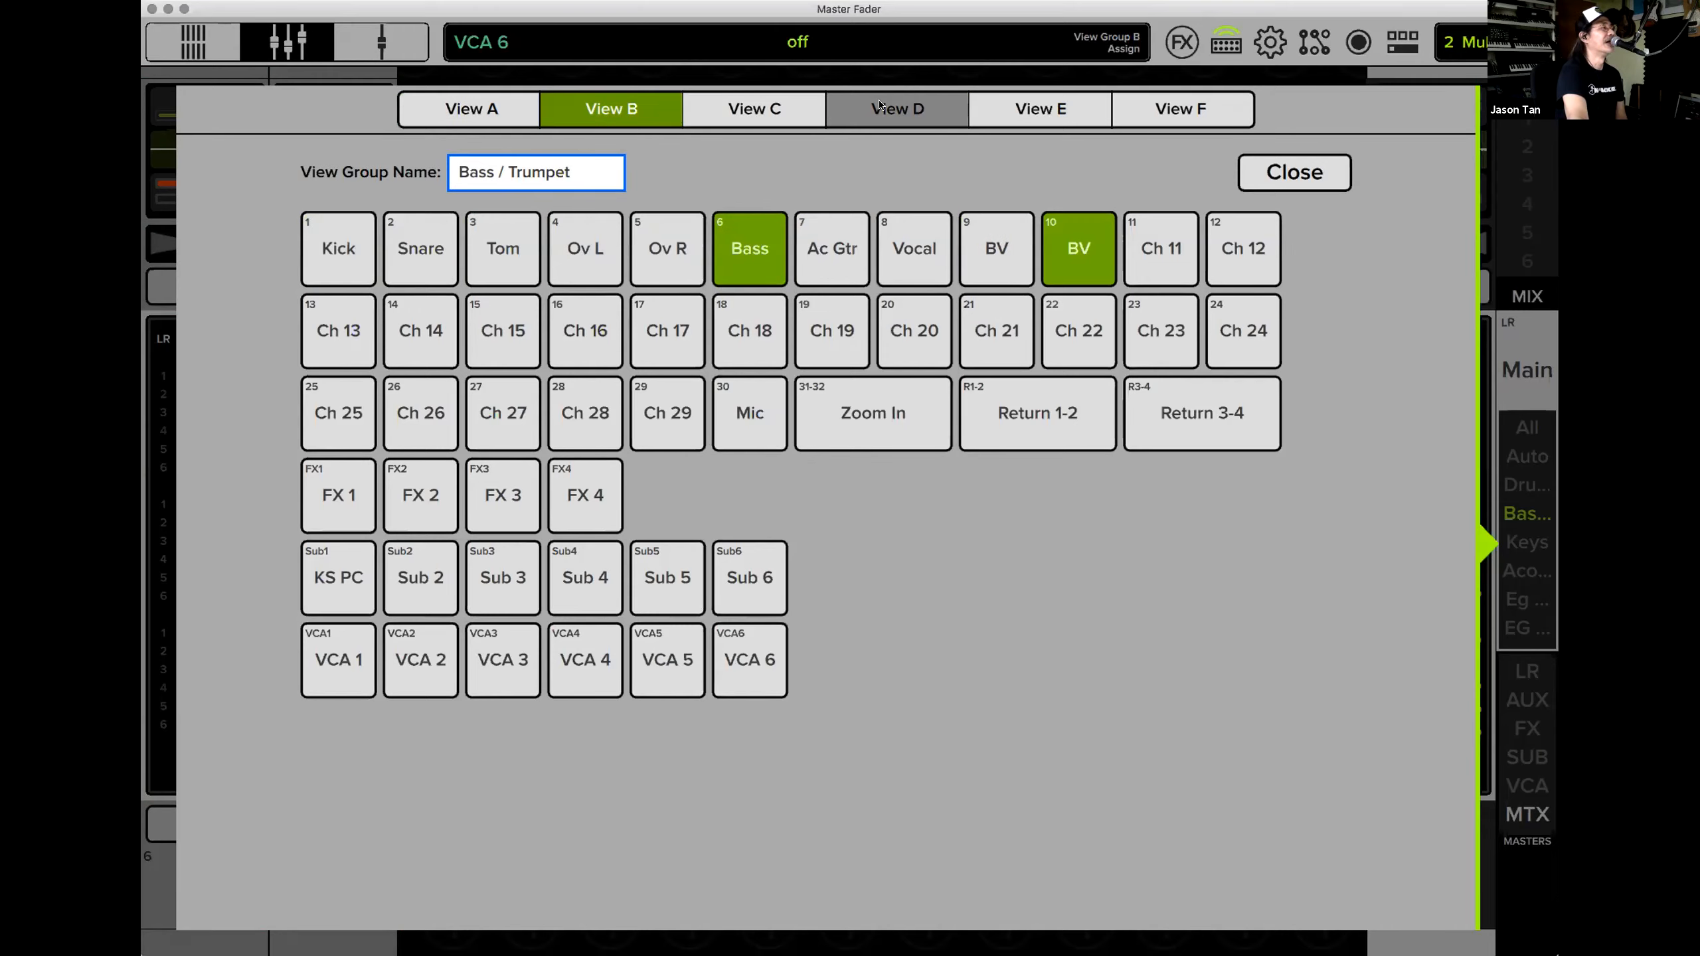
left_click(1226, 52)
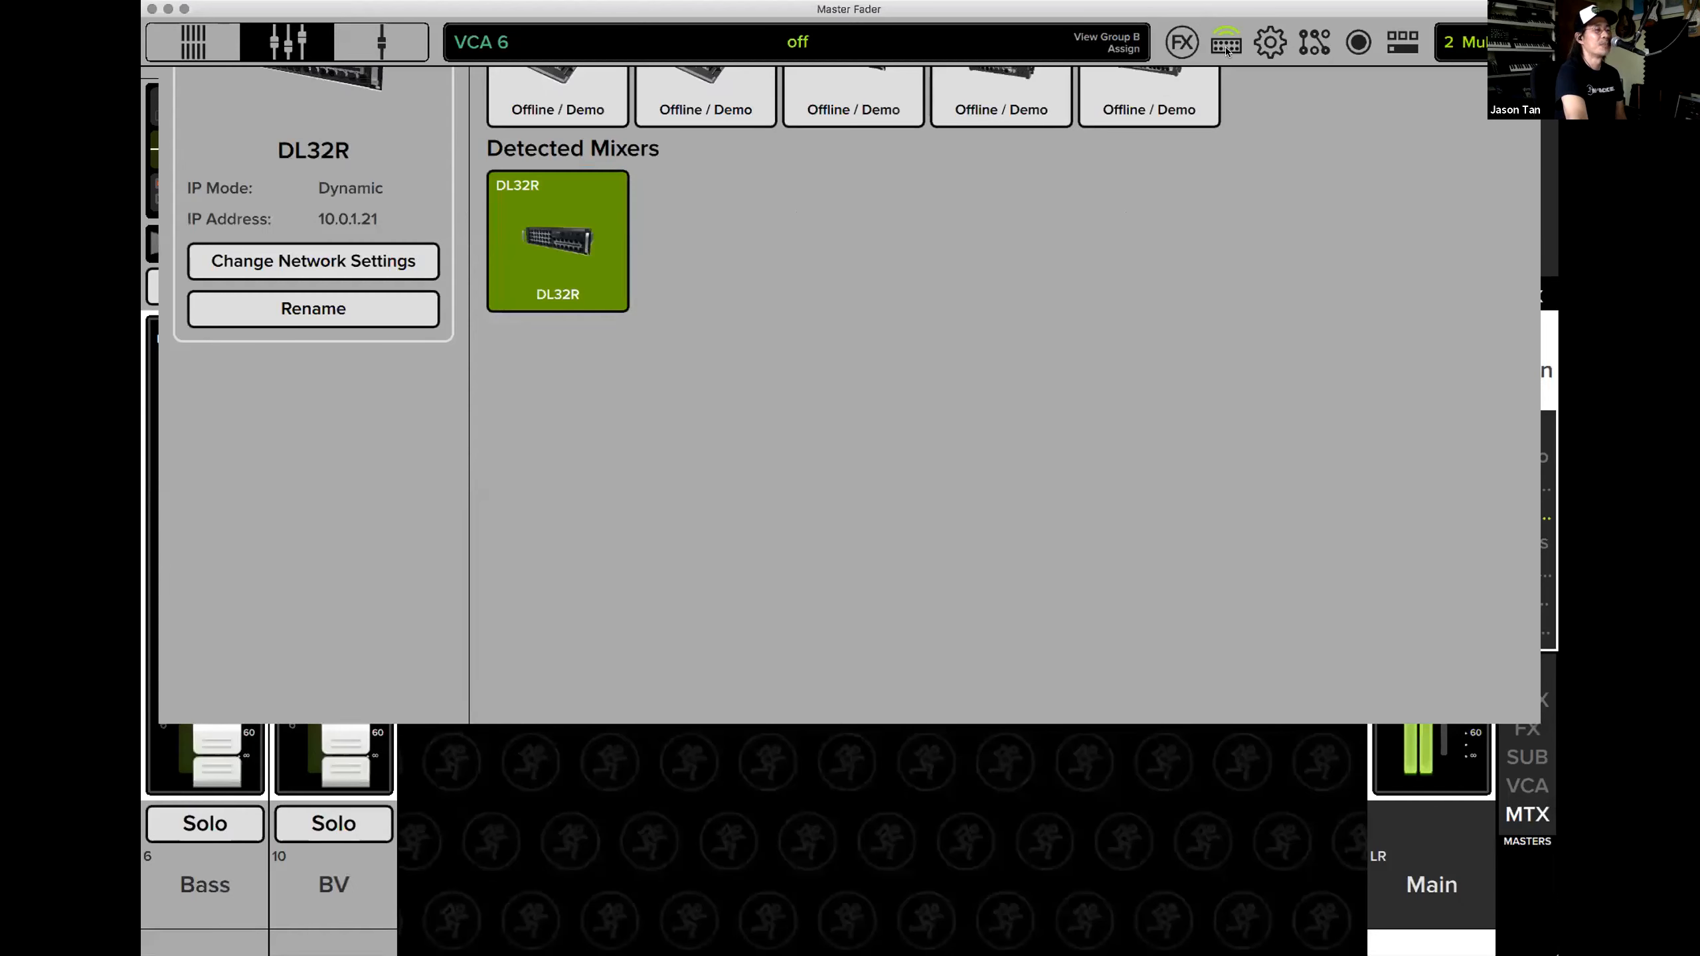
left_click(1227, 52)
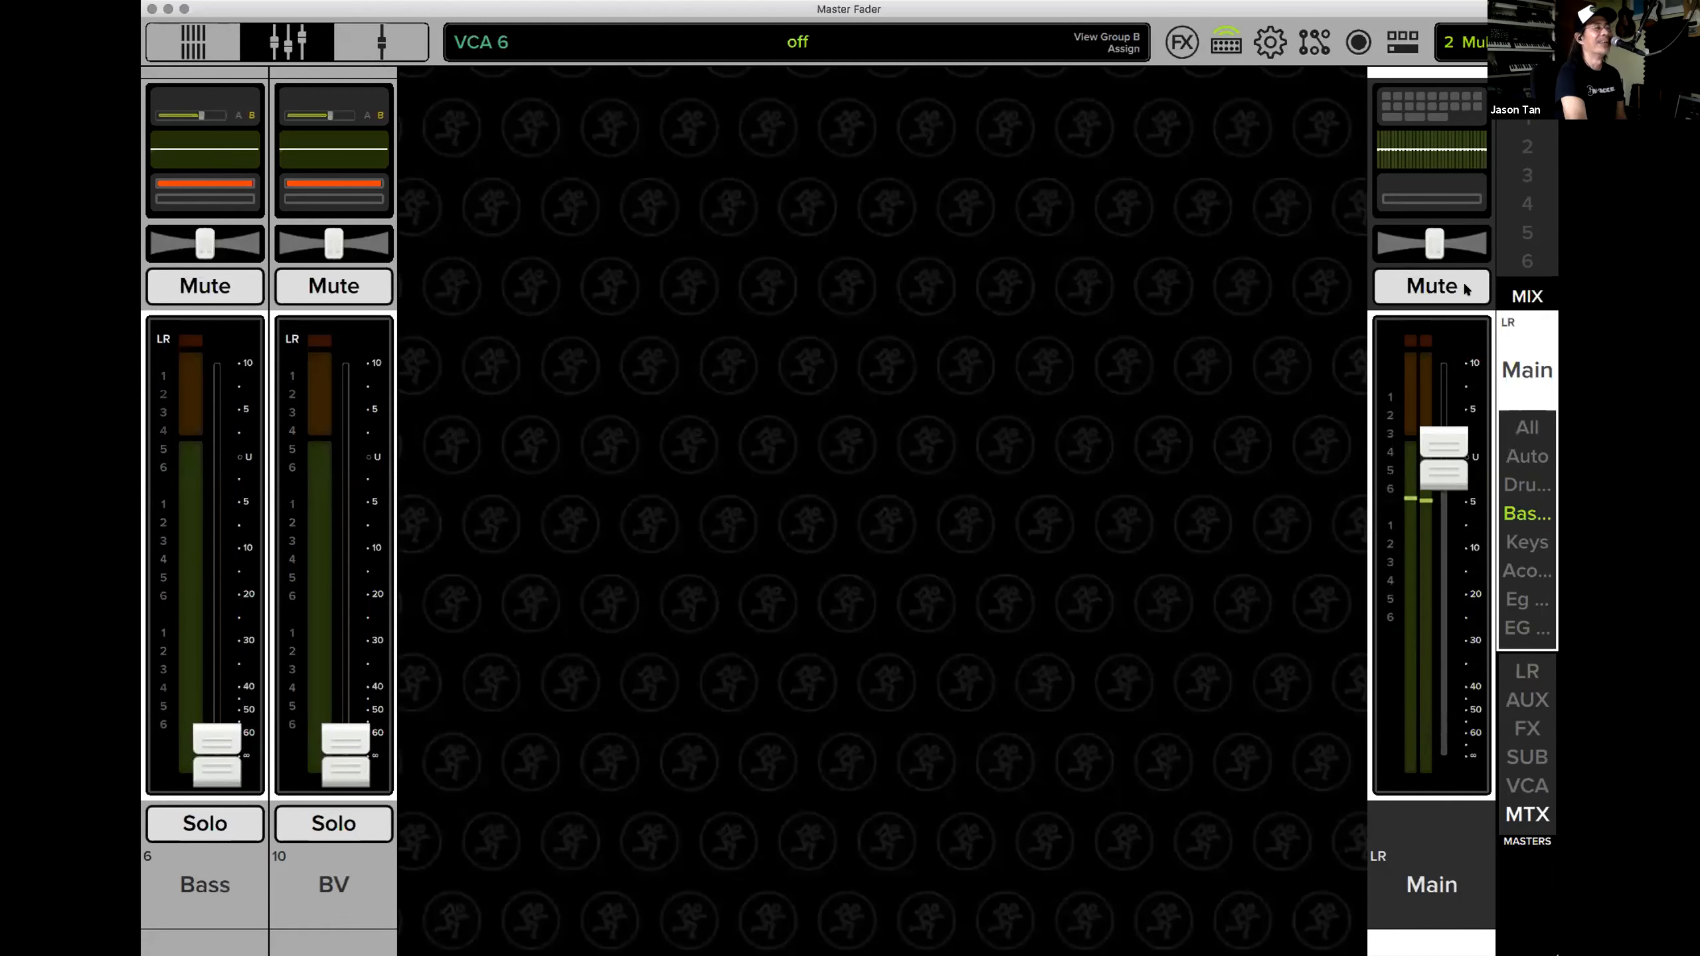
Reopen the view group assignments and compare the channels selected for Views A, B and D.
left_click(1527, 529)
left_click(1450, 778)
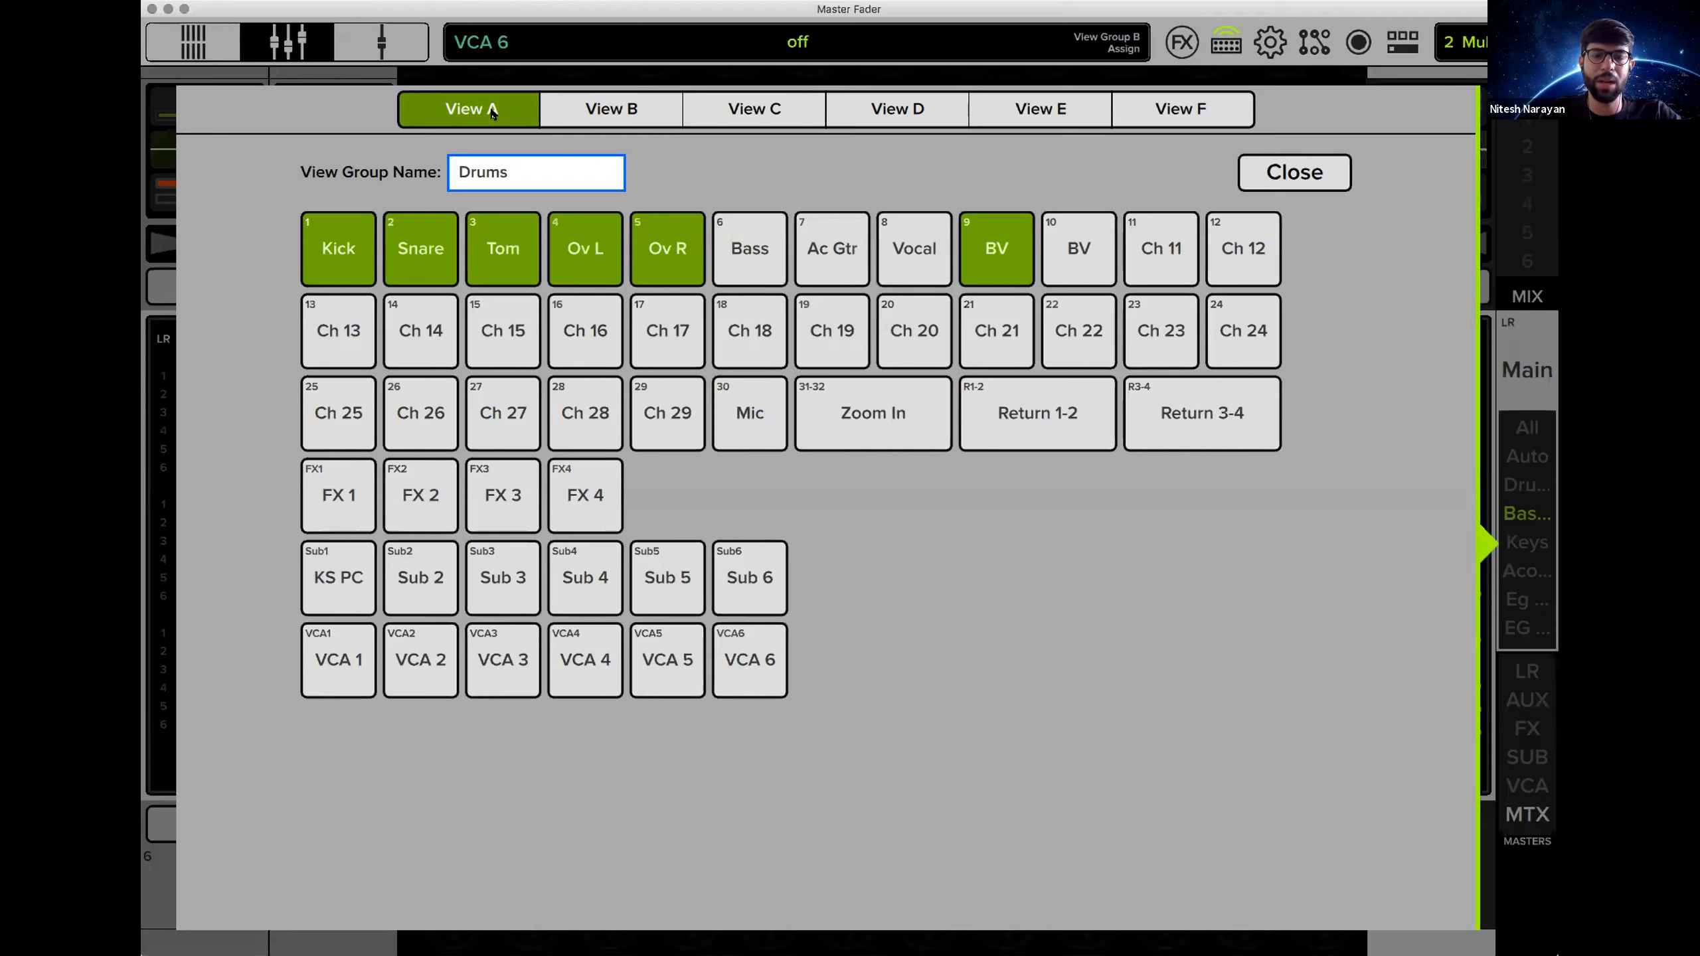
left_click(603, 110)
left_click(764, 111)
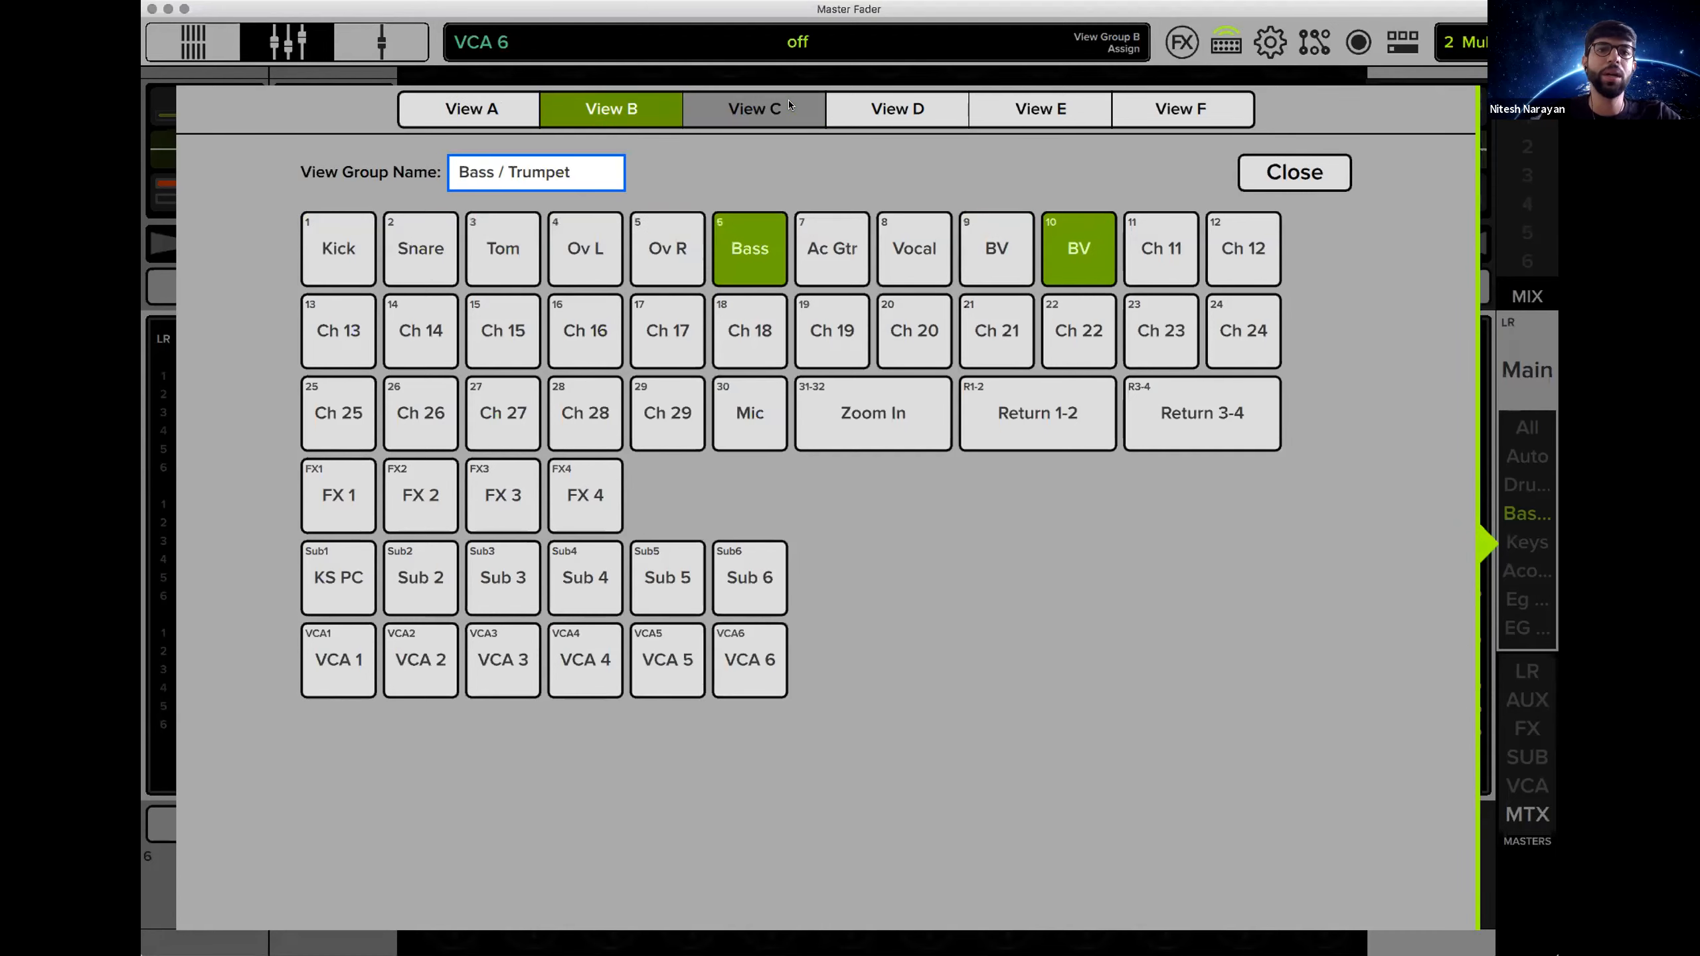
left_click(471, 101)
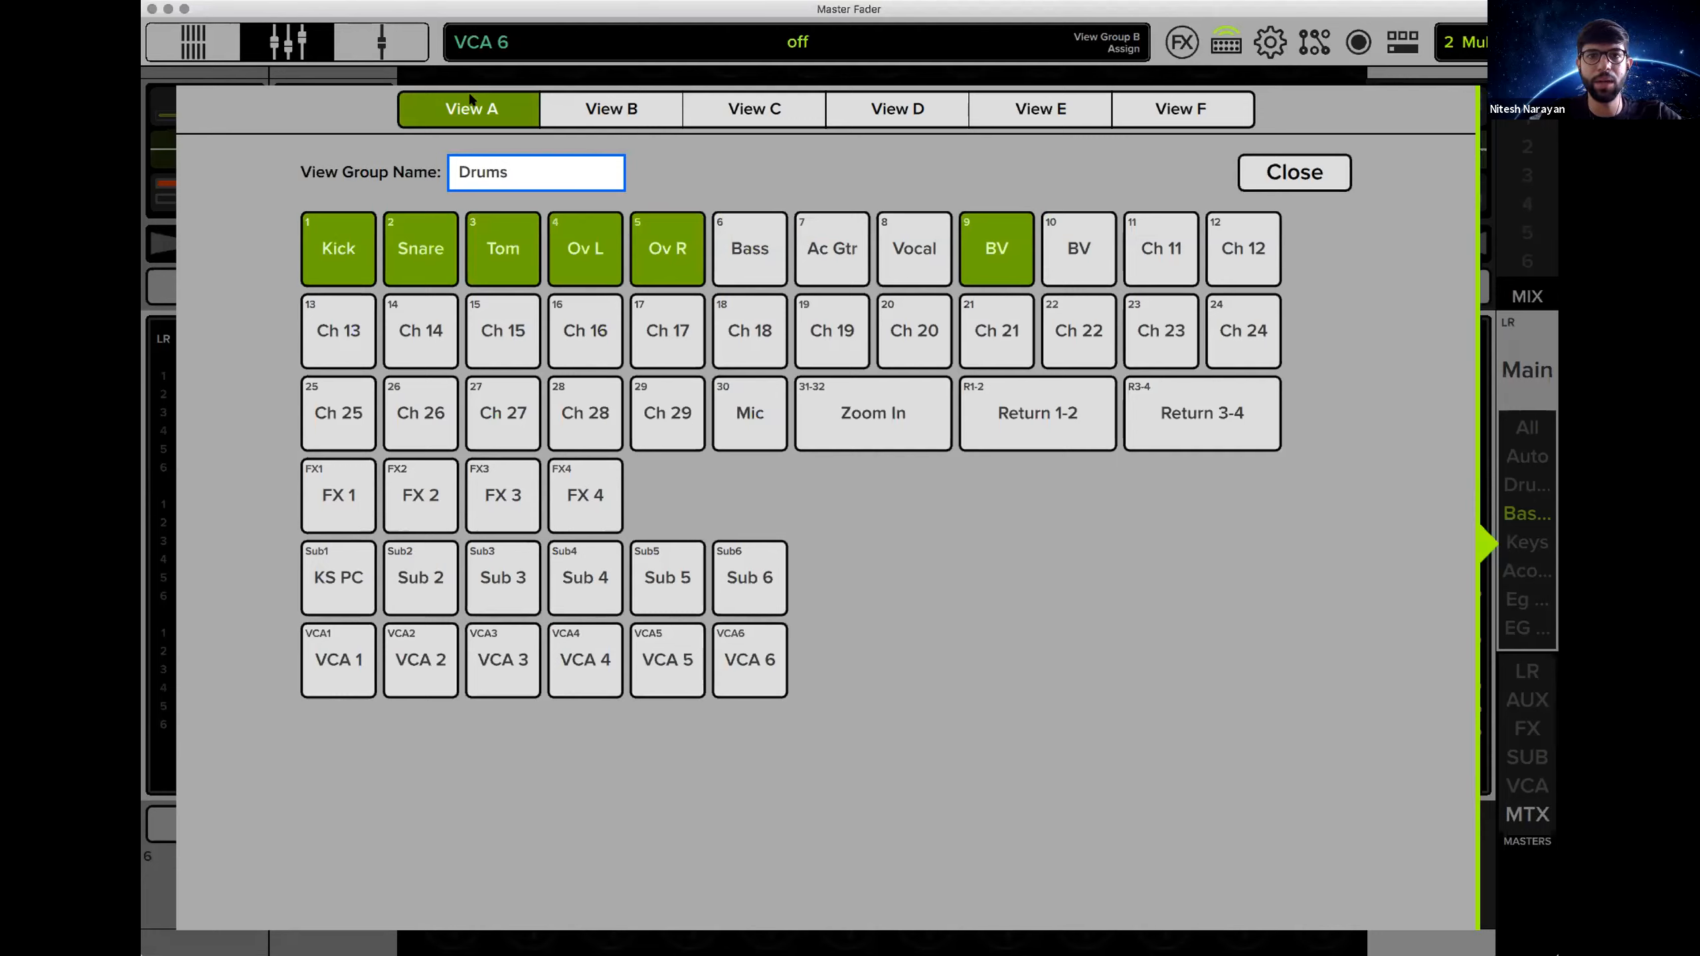
left_click(617, 102)
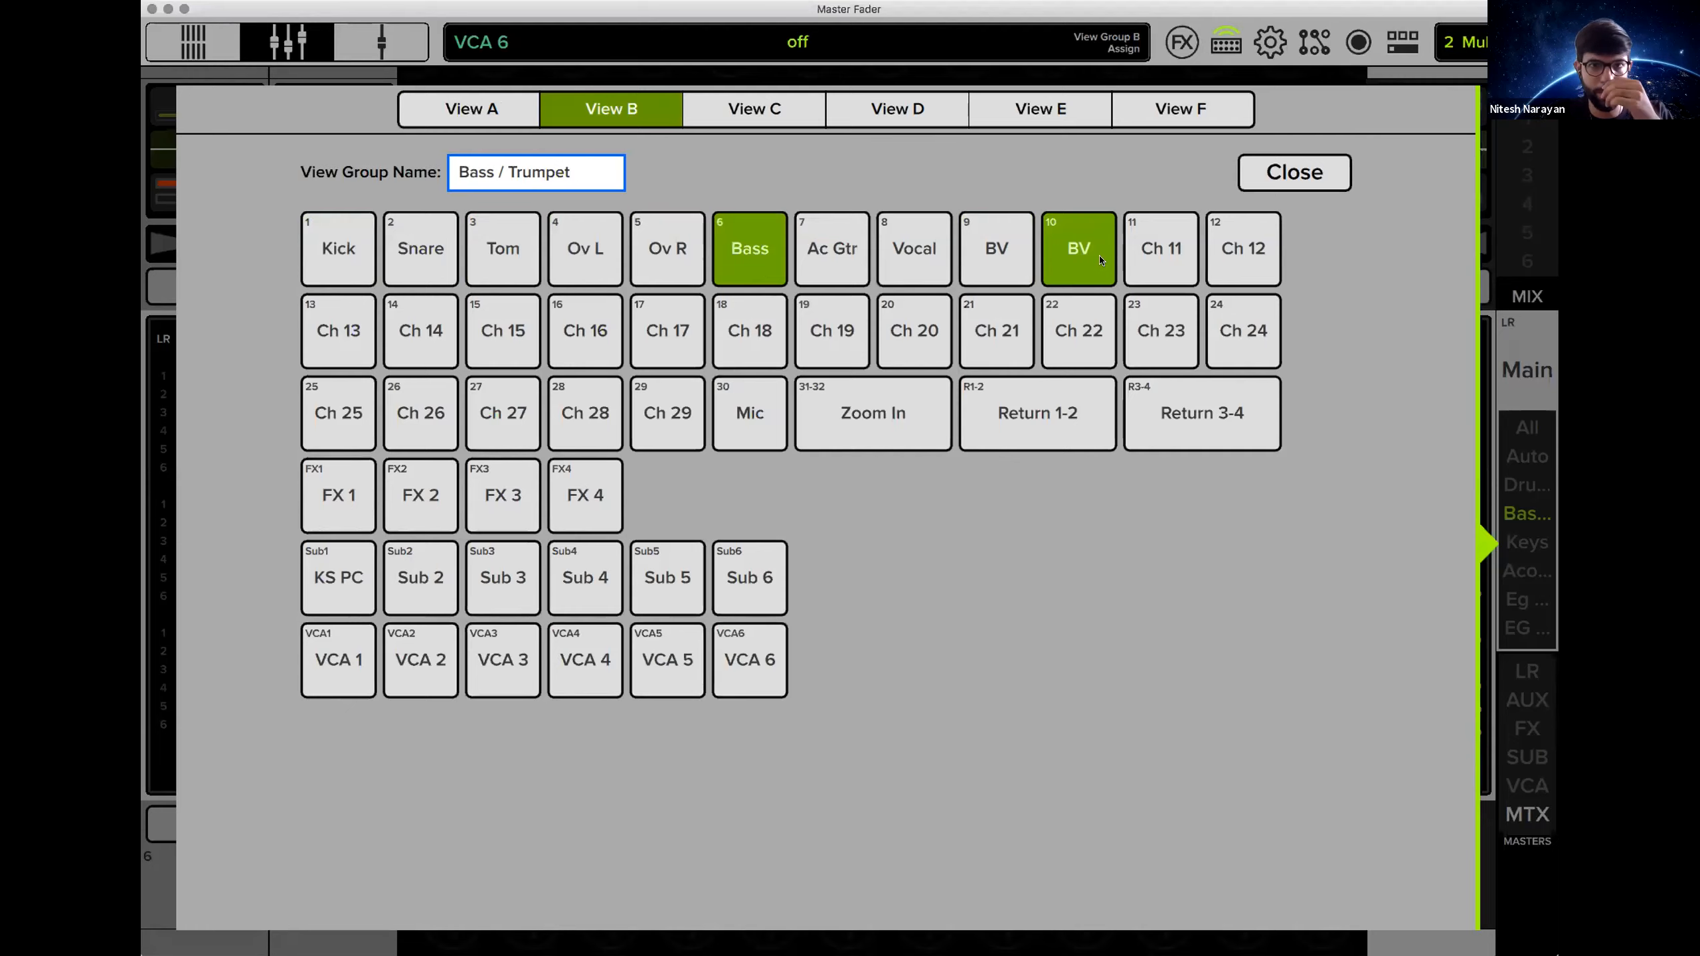
left_click(922, 107)
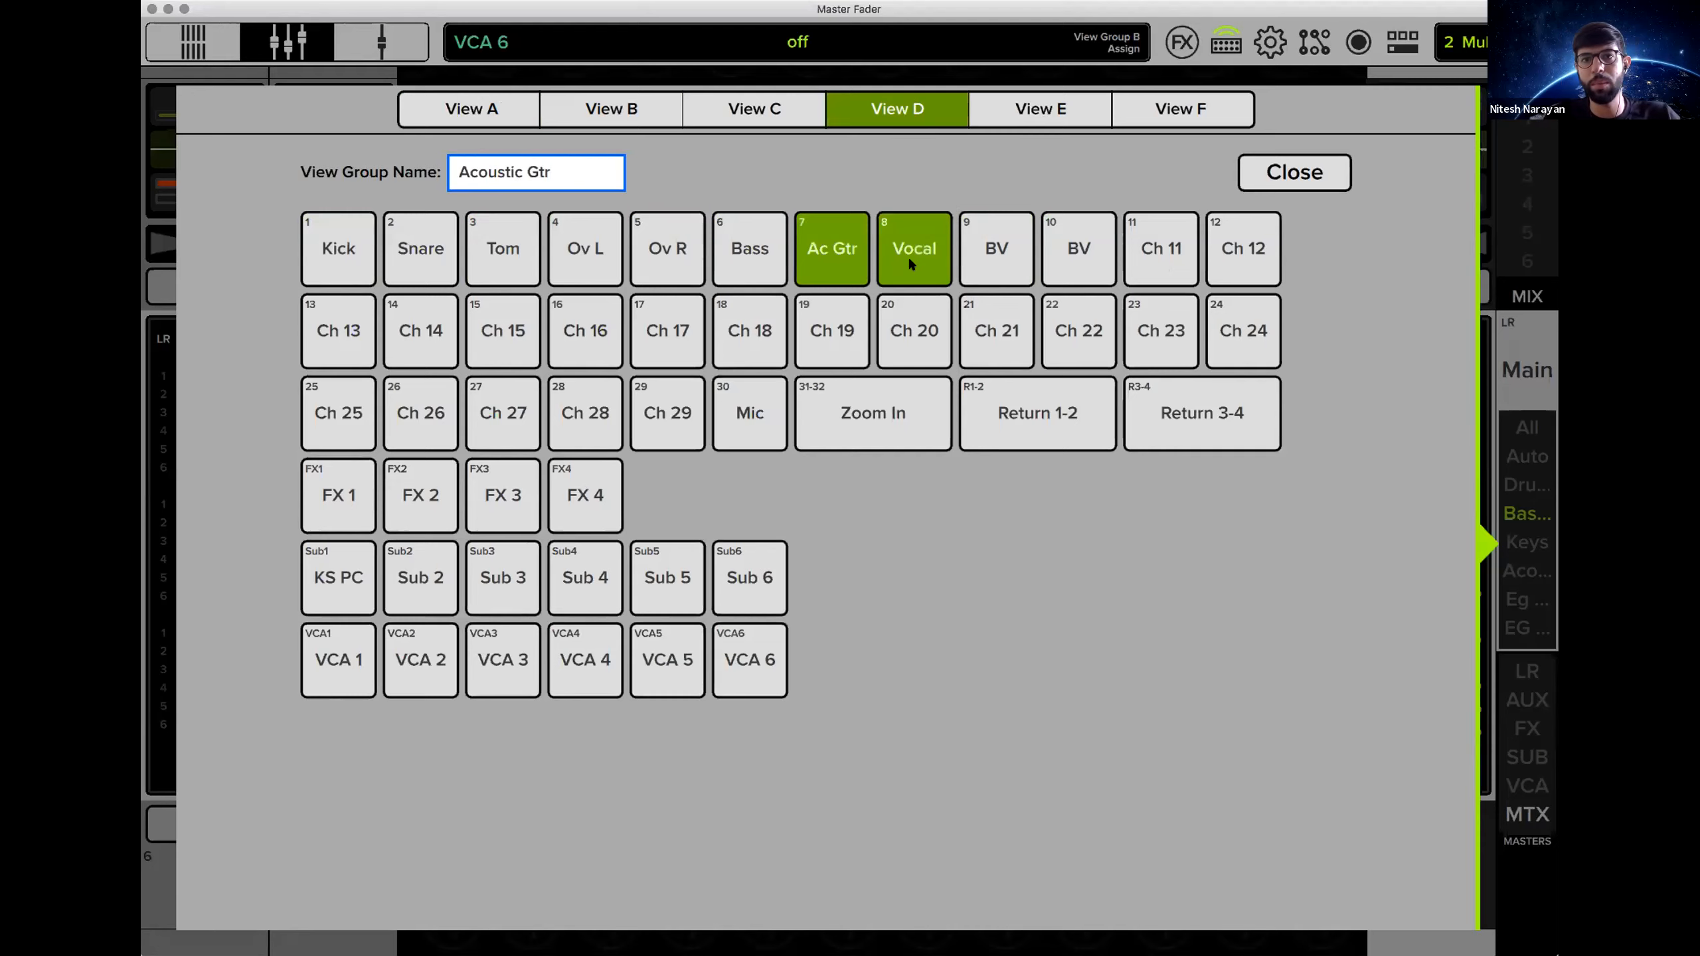
left_click(1311, 174)
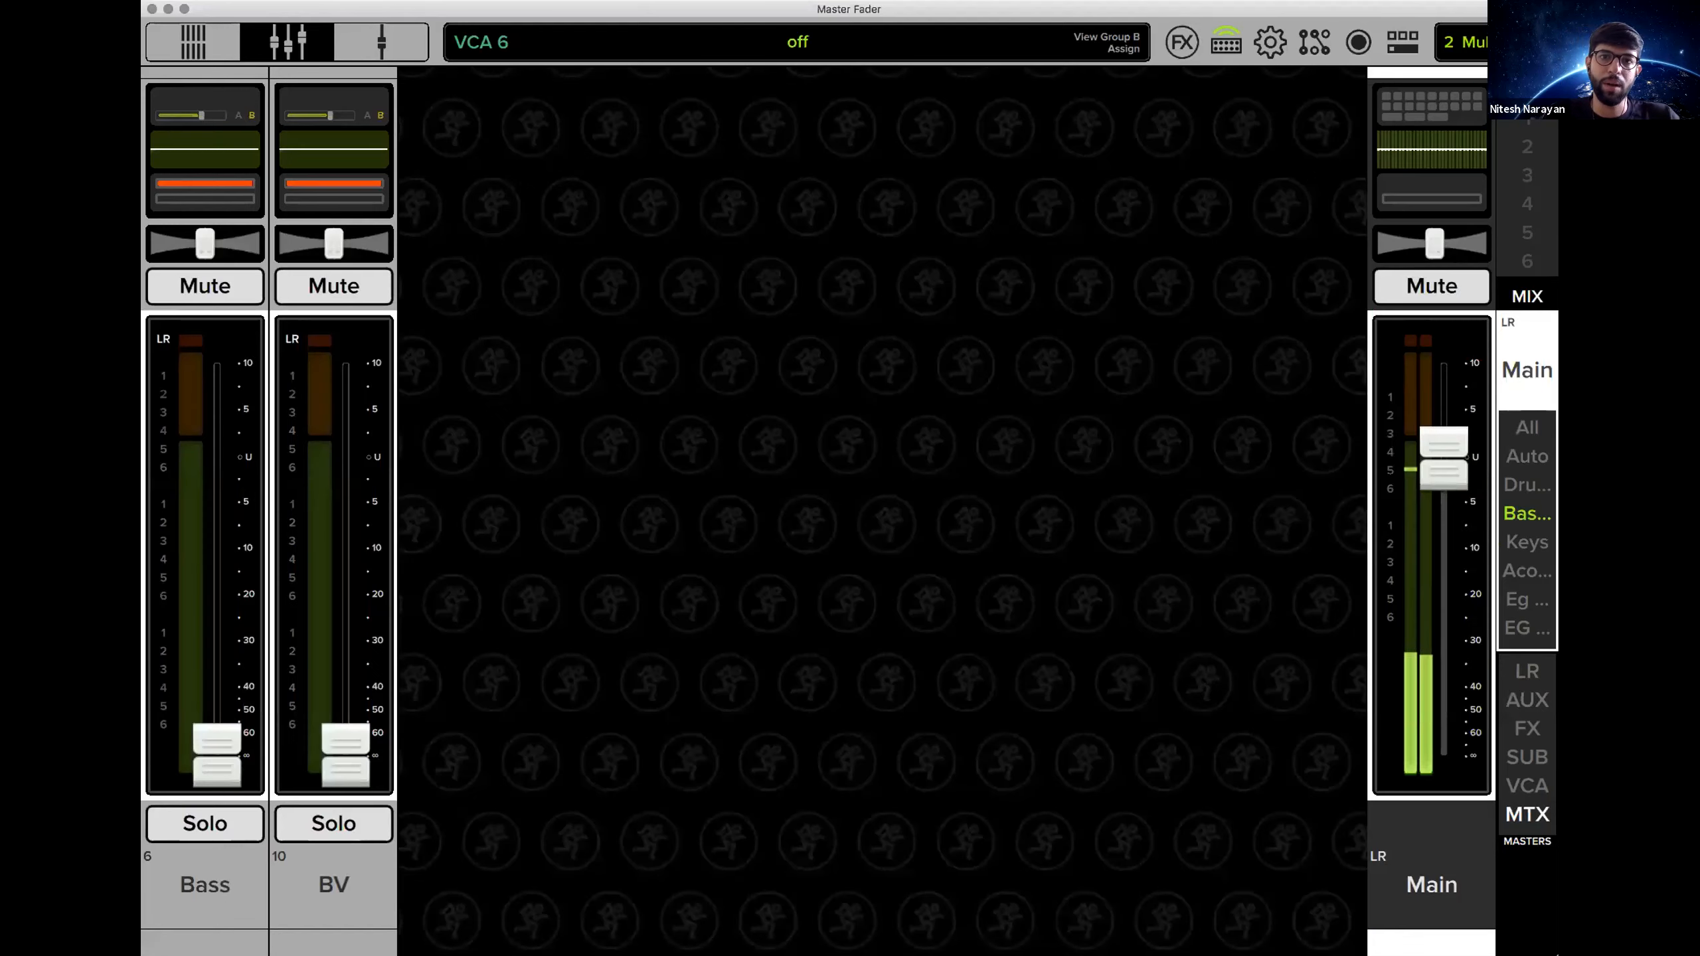
left_click(1530, 496)
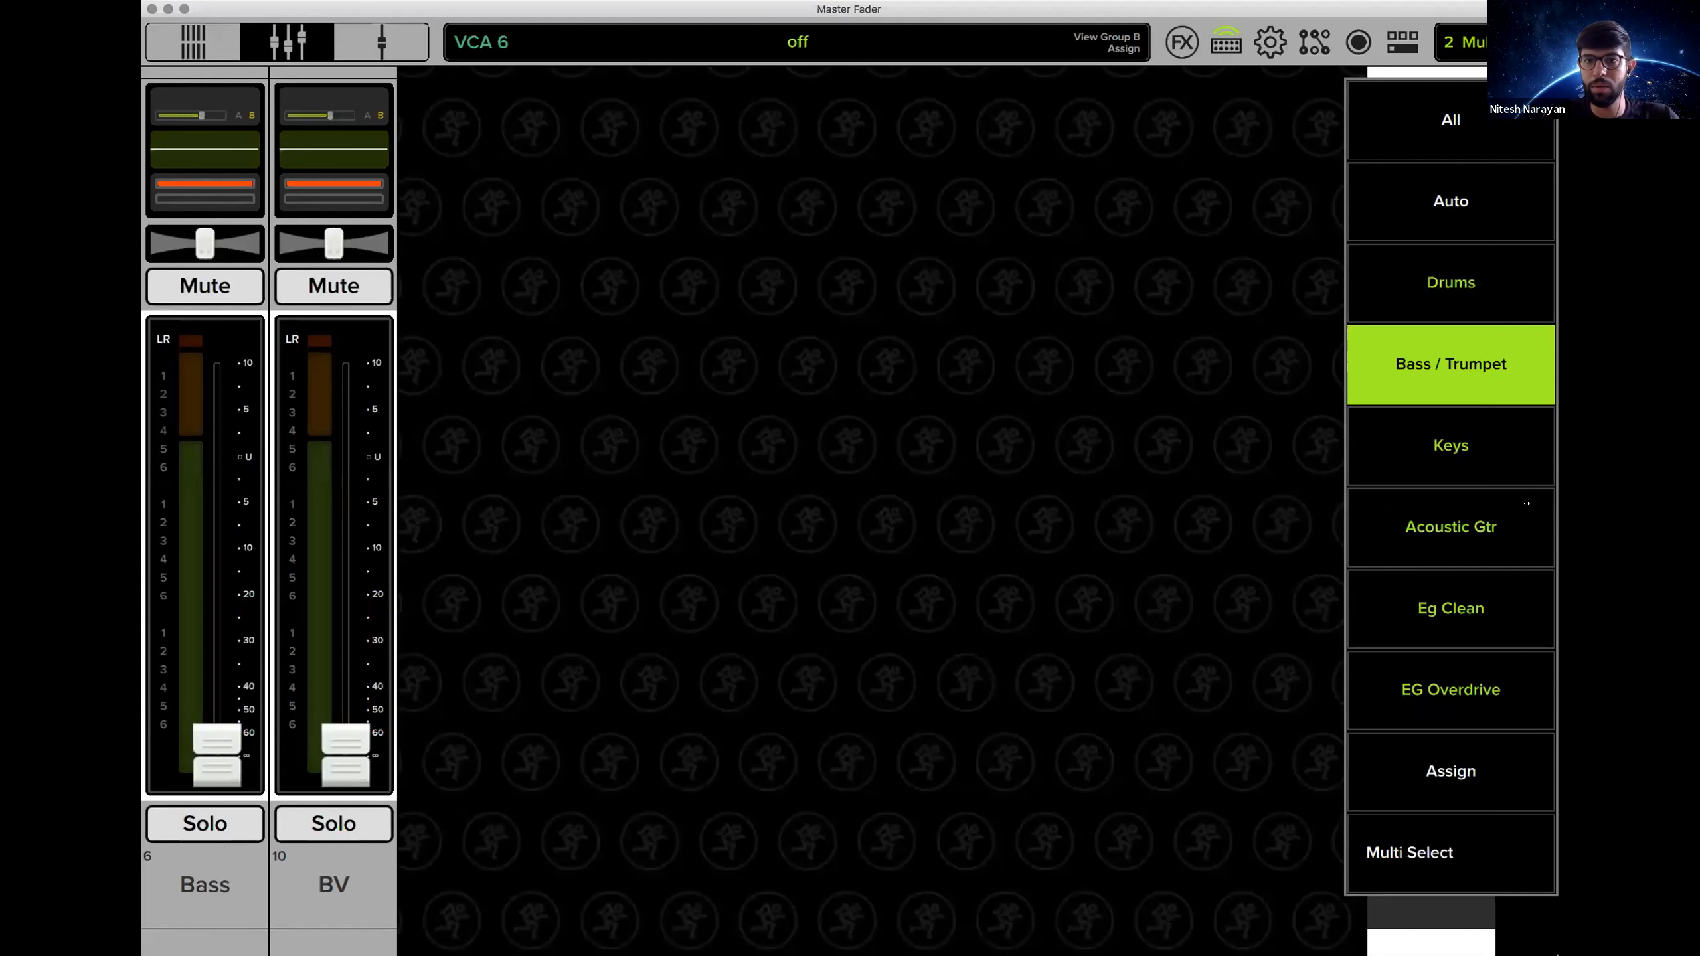
left_click(1453, 770)
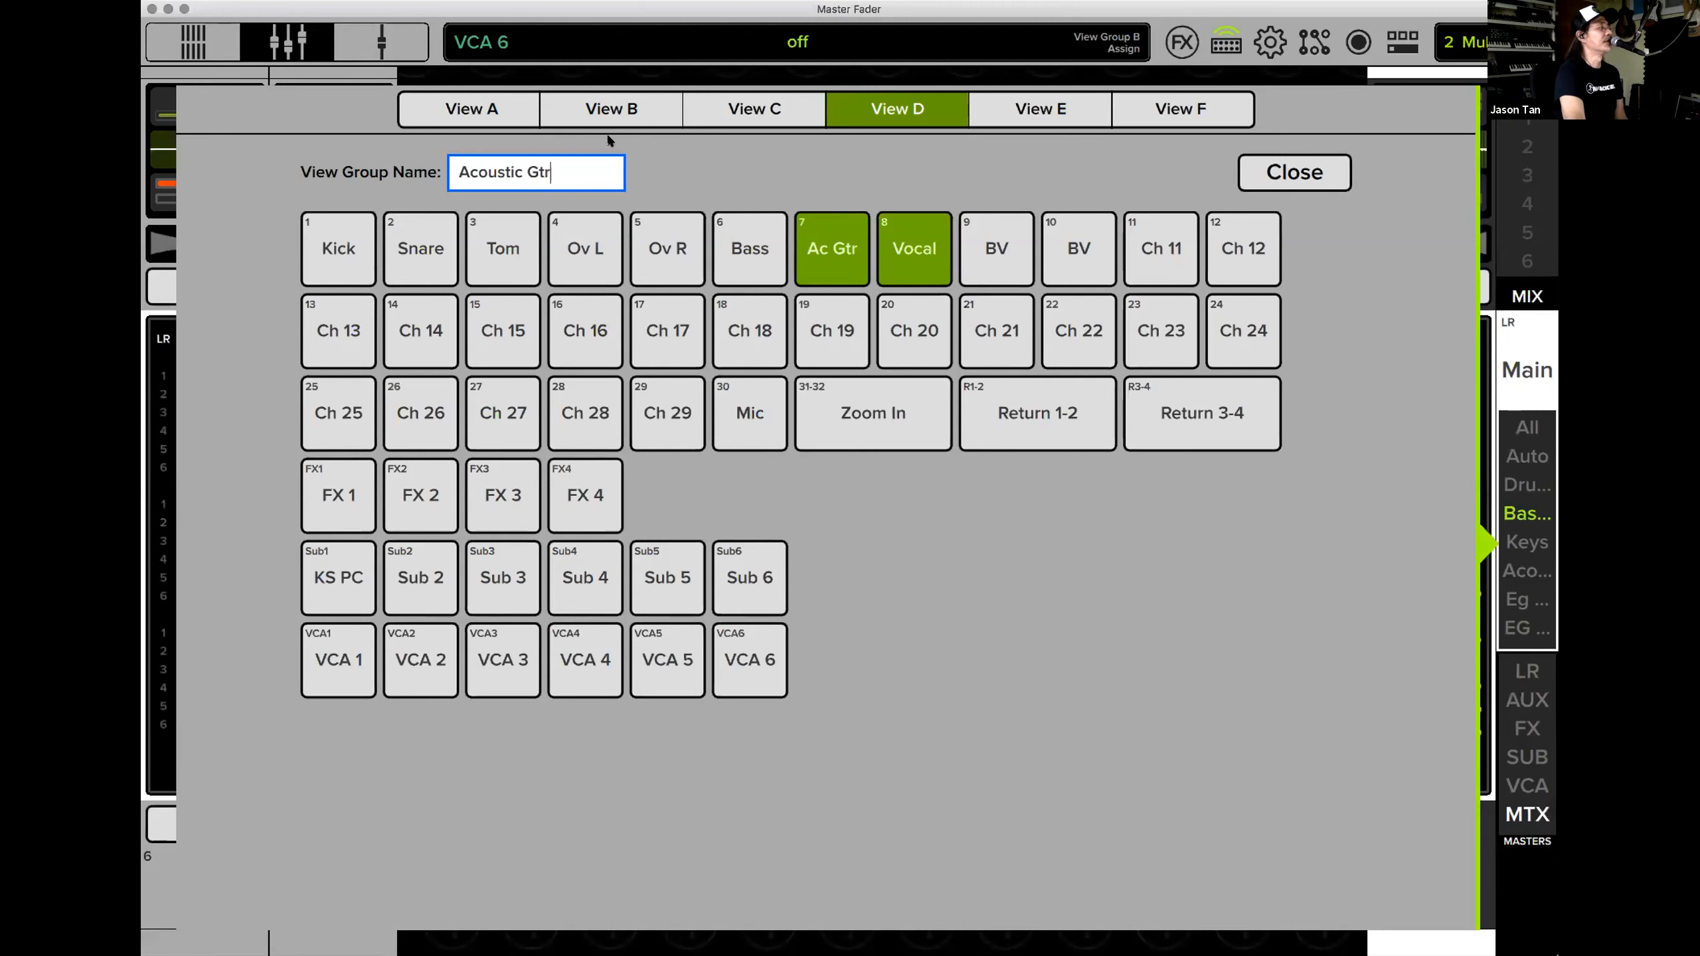
left_click(1294, 173)
Switch the mixer display through the Drums, Bass / Trumpet and Acoustic Gtr view groups in turn.
left_click(1529, 530)
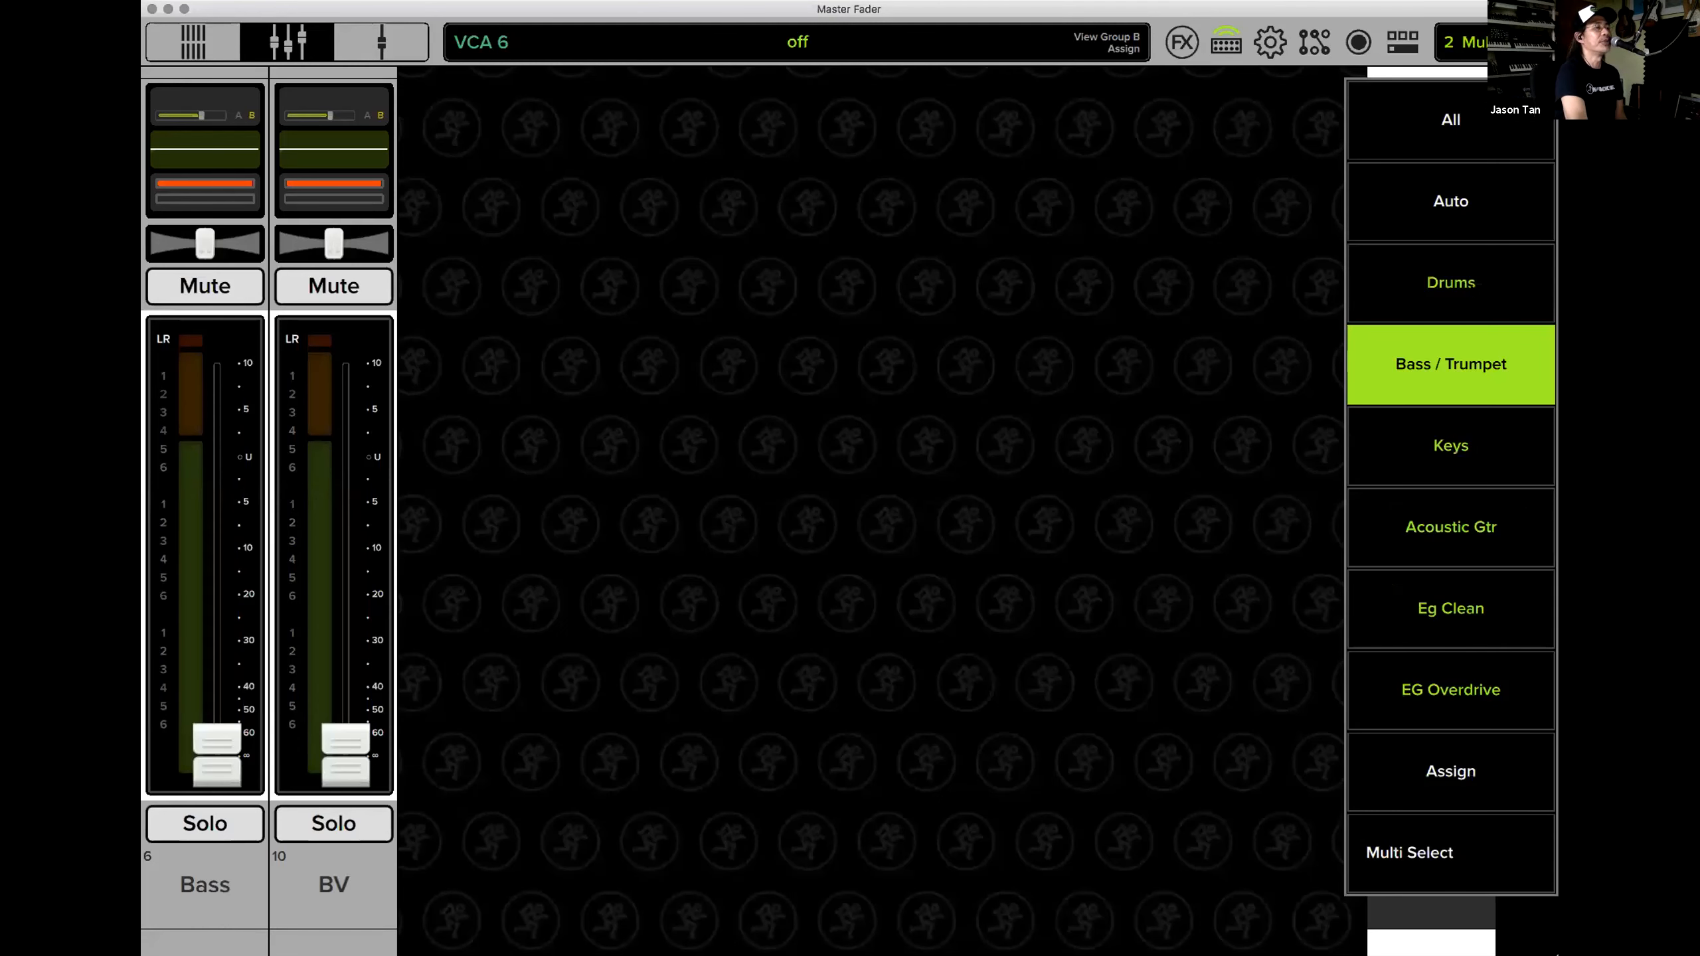
left_click(1472, 291)
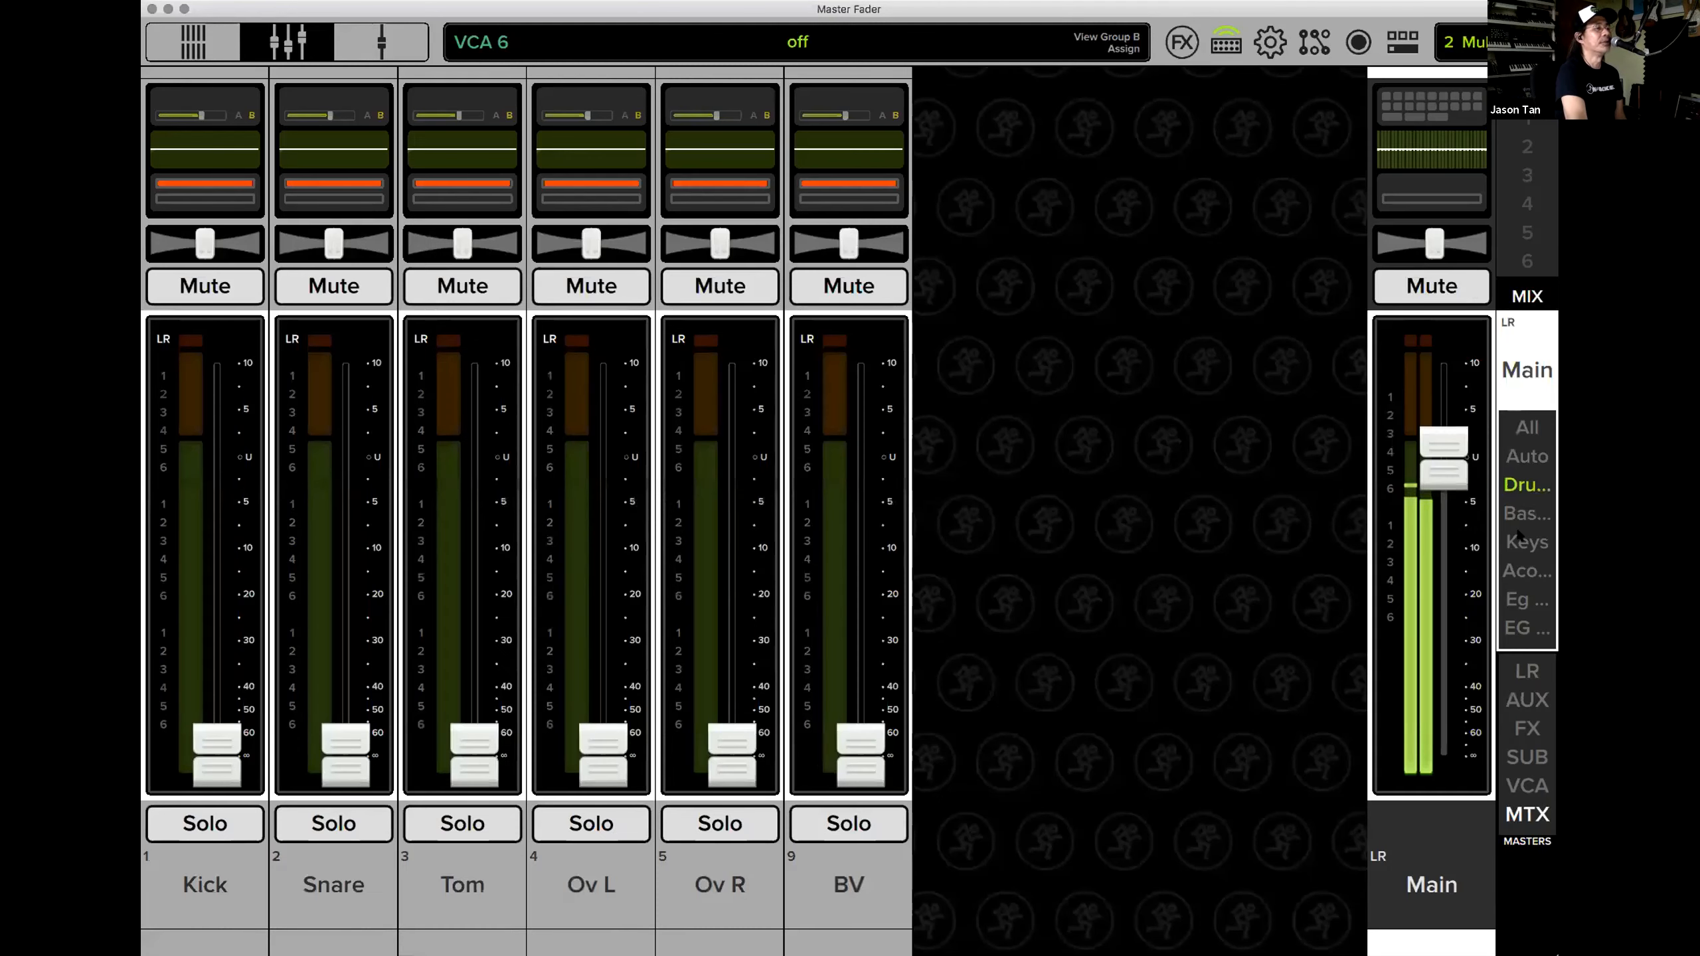
left_click(1525, 483)
left_click(1457, 370)
left_click(1515, 504)
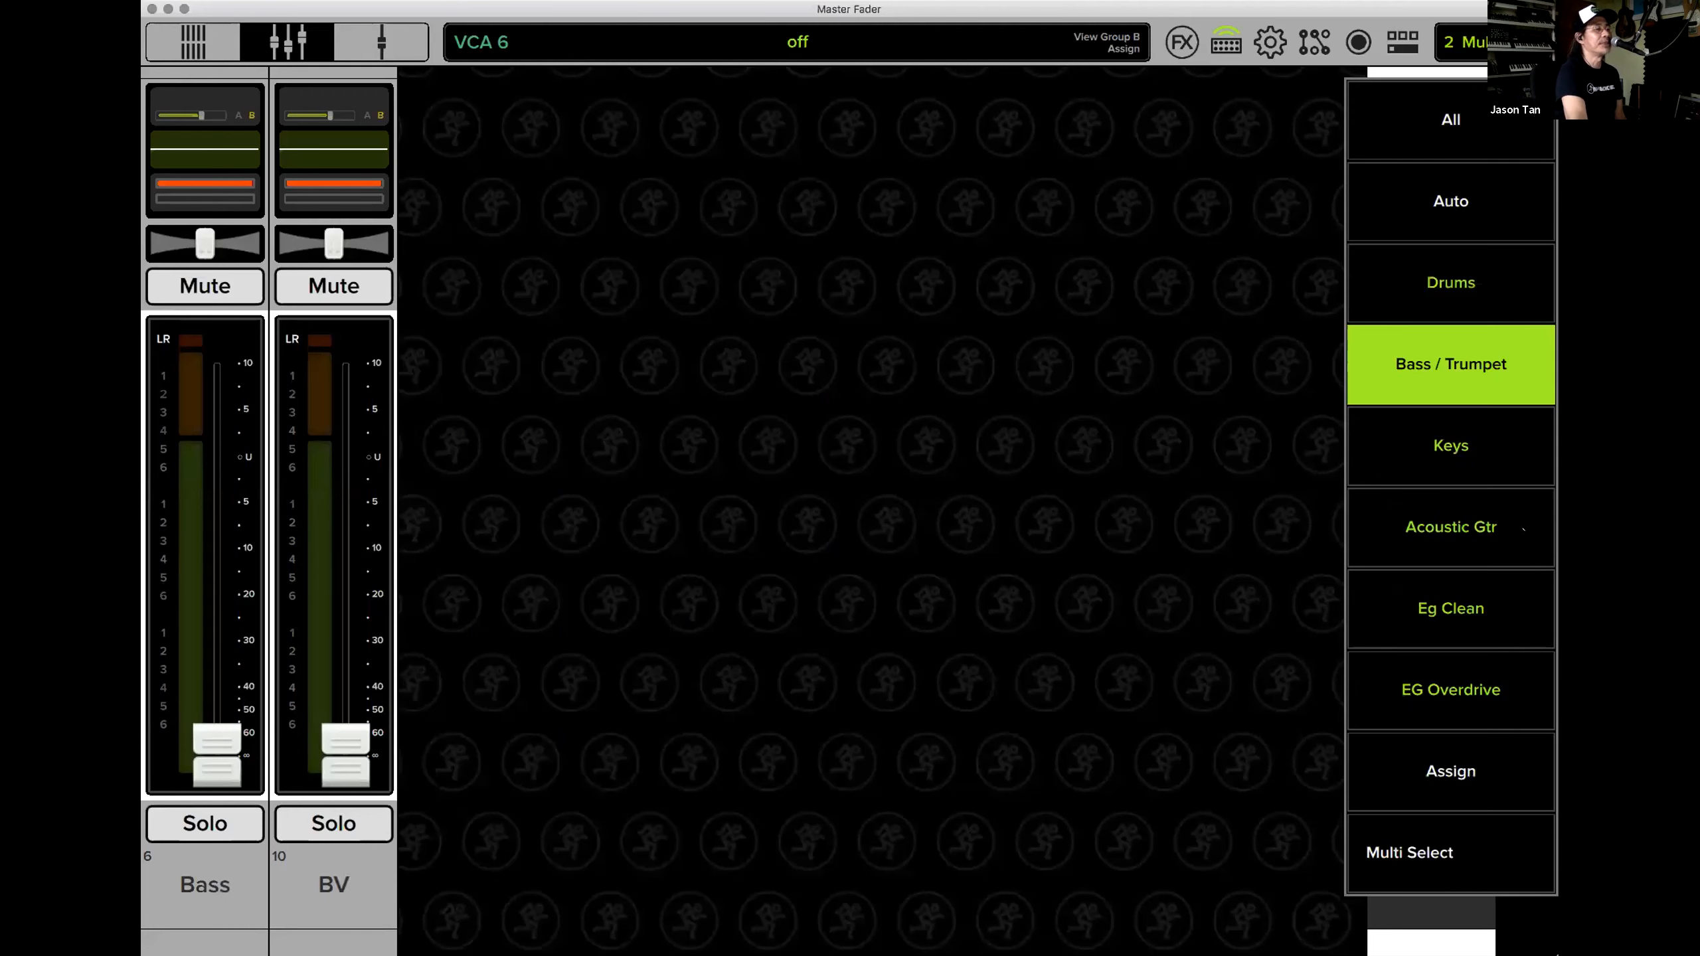
left_click(1494, 540)
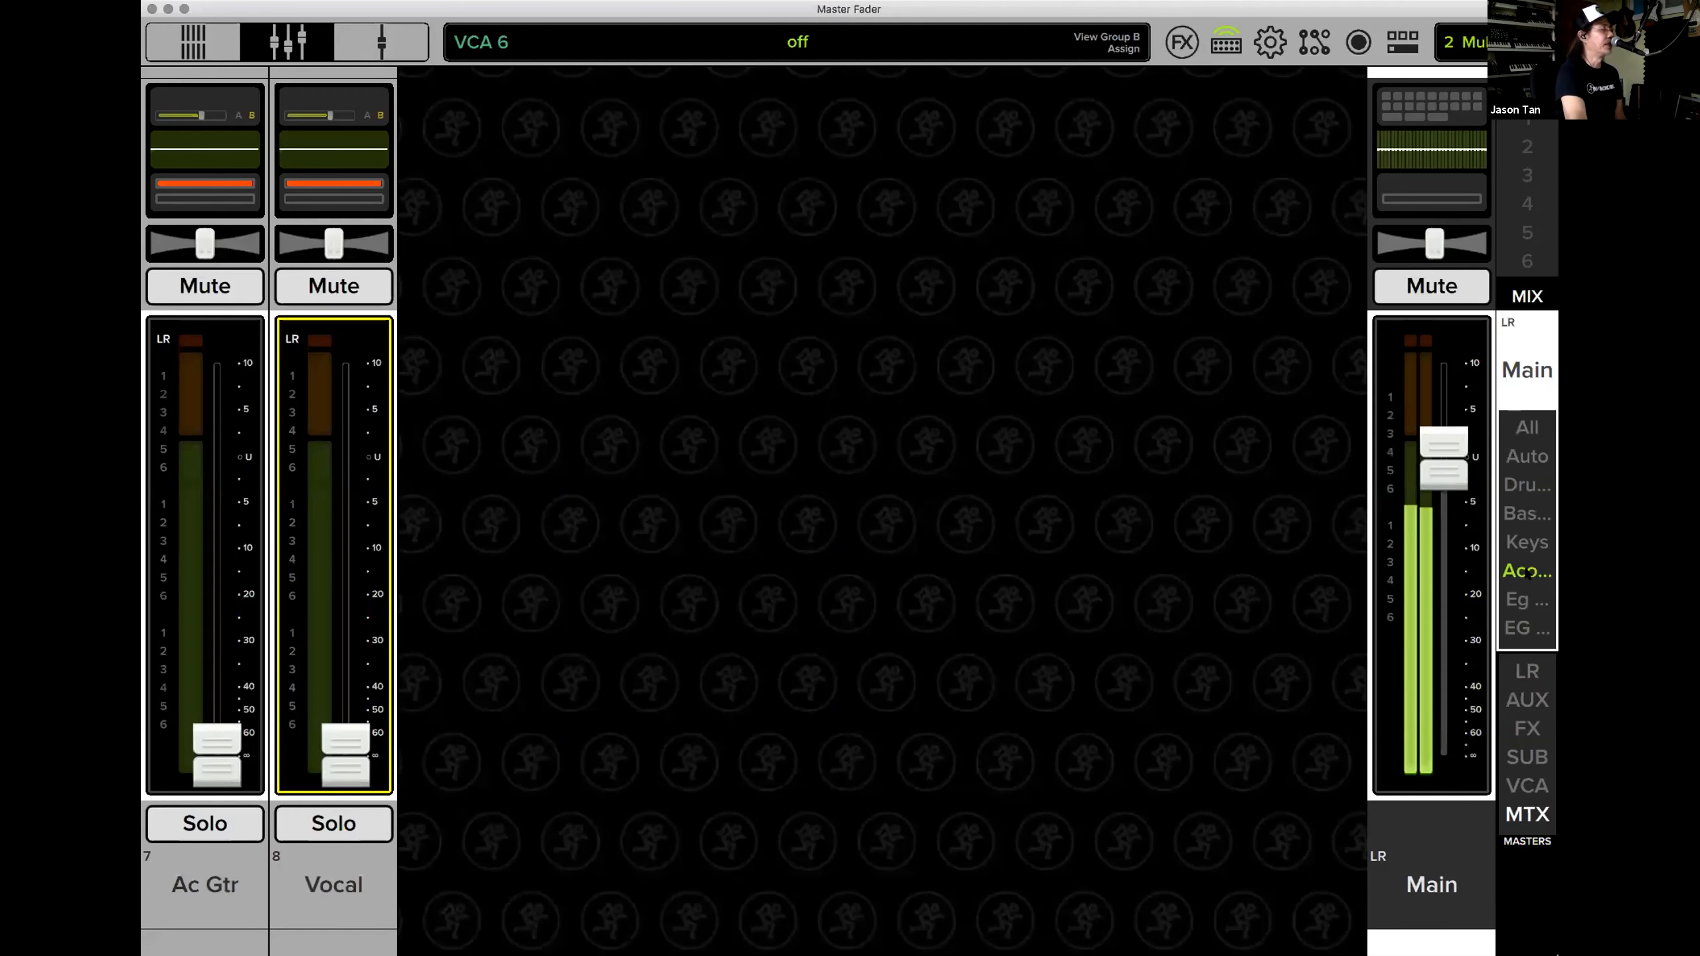
left_click(1529, 573)
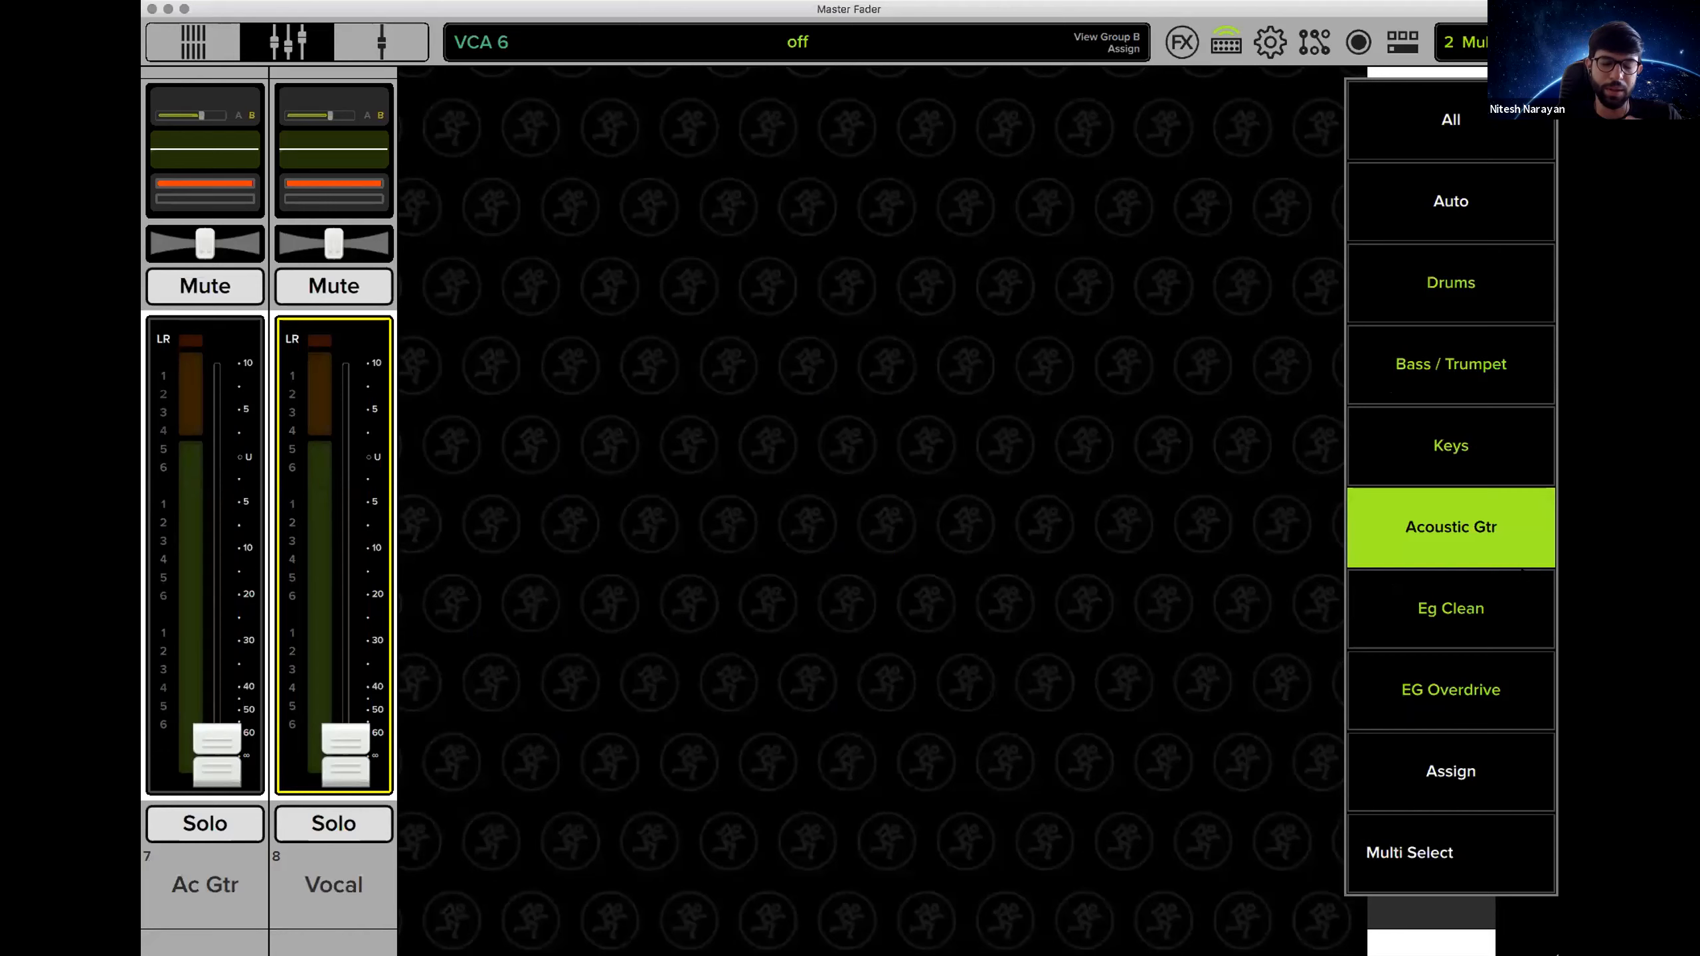
left_click(1120, 505)
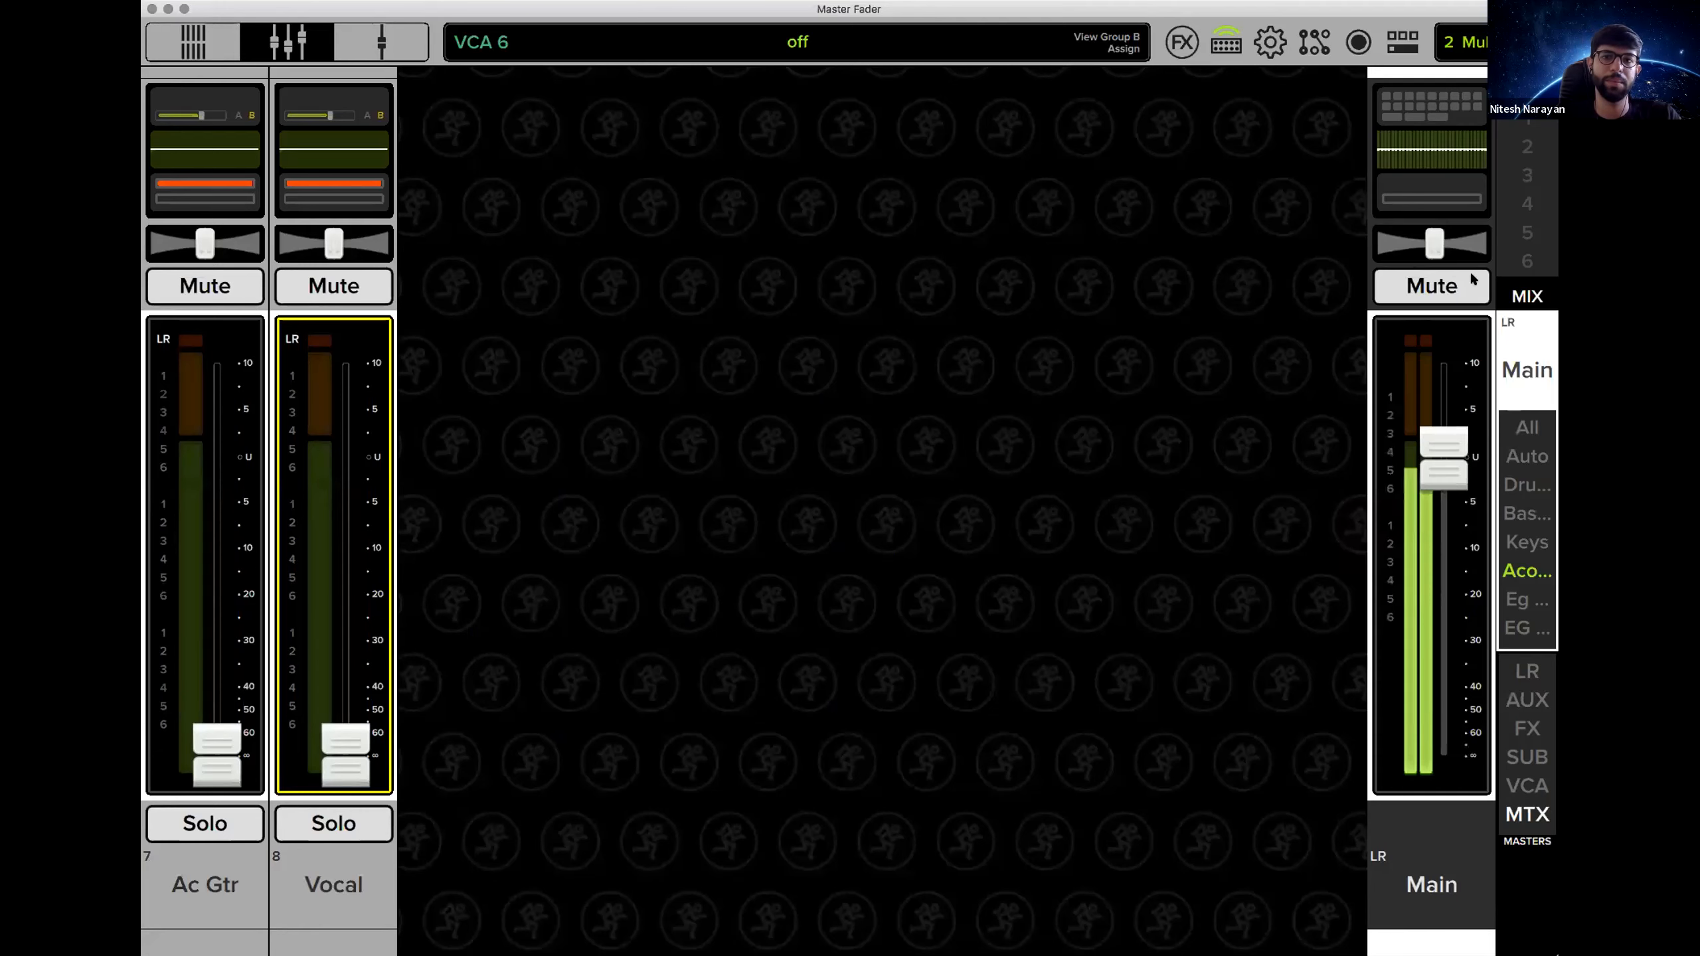
Assign Kick, Snare, Tom, Ov L, Ov R and the channel 9 BV to Mute Group 1, and name the group Drummer.
left_click(1519, 167)
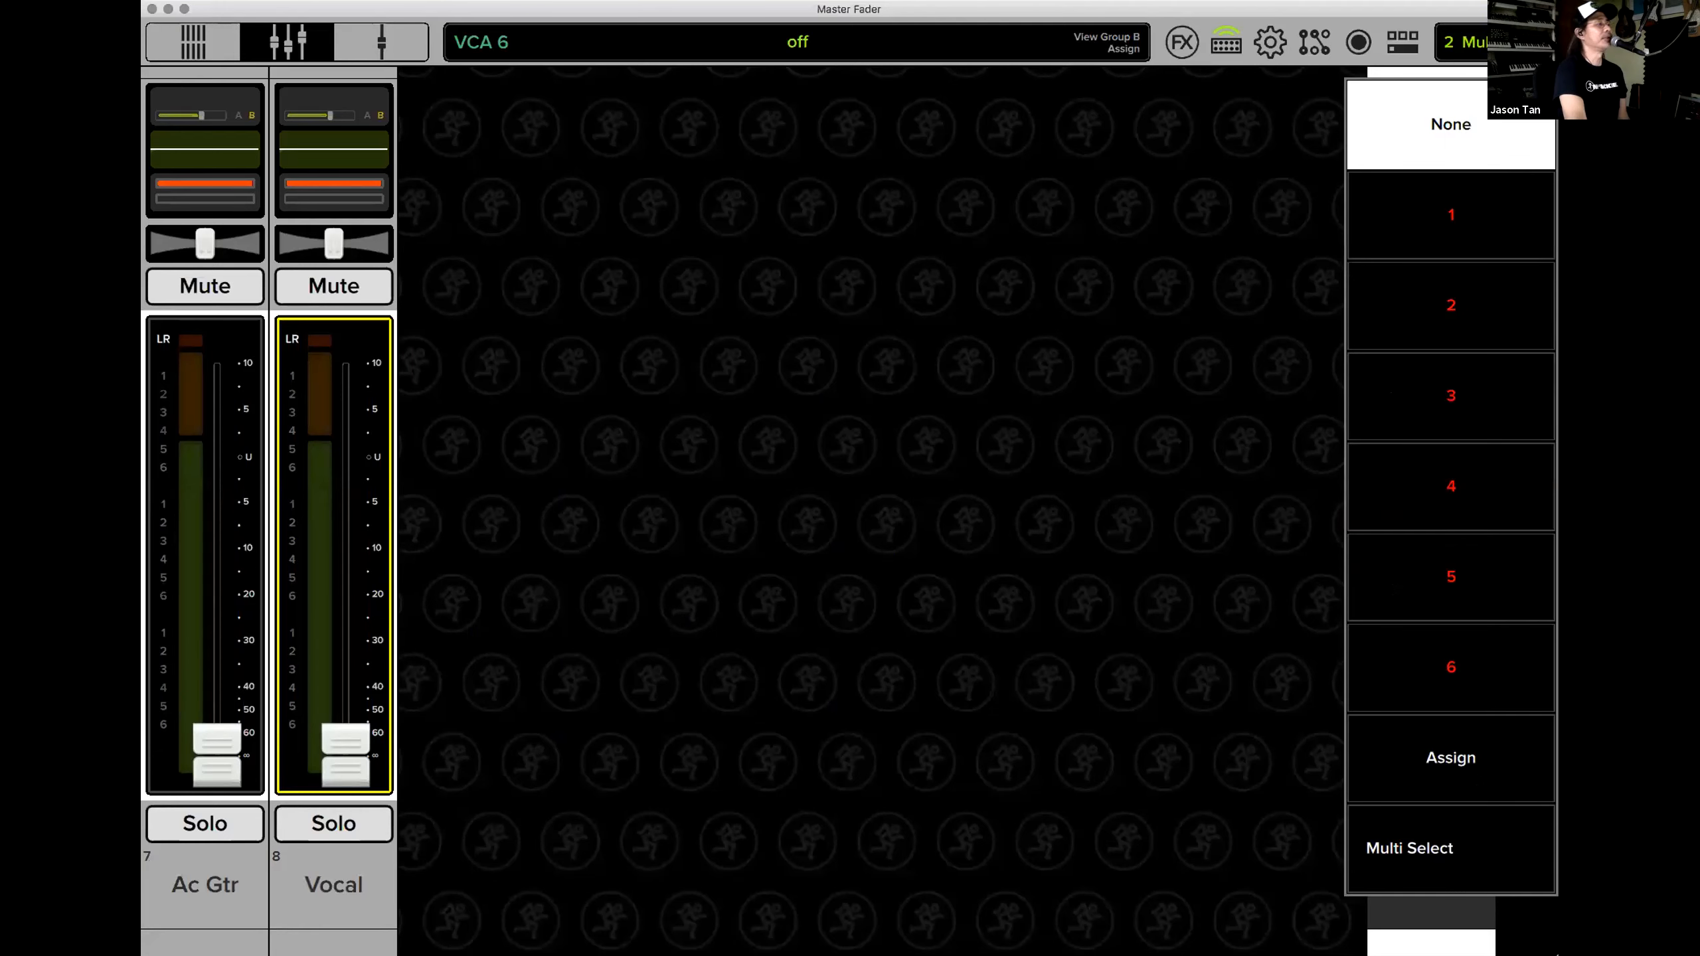
left_click(1450, 757)
left_click(524, 165)
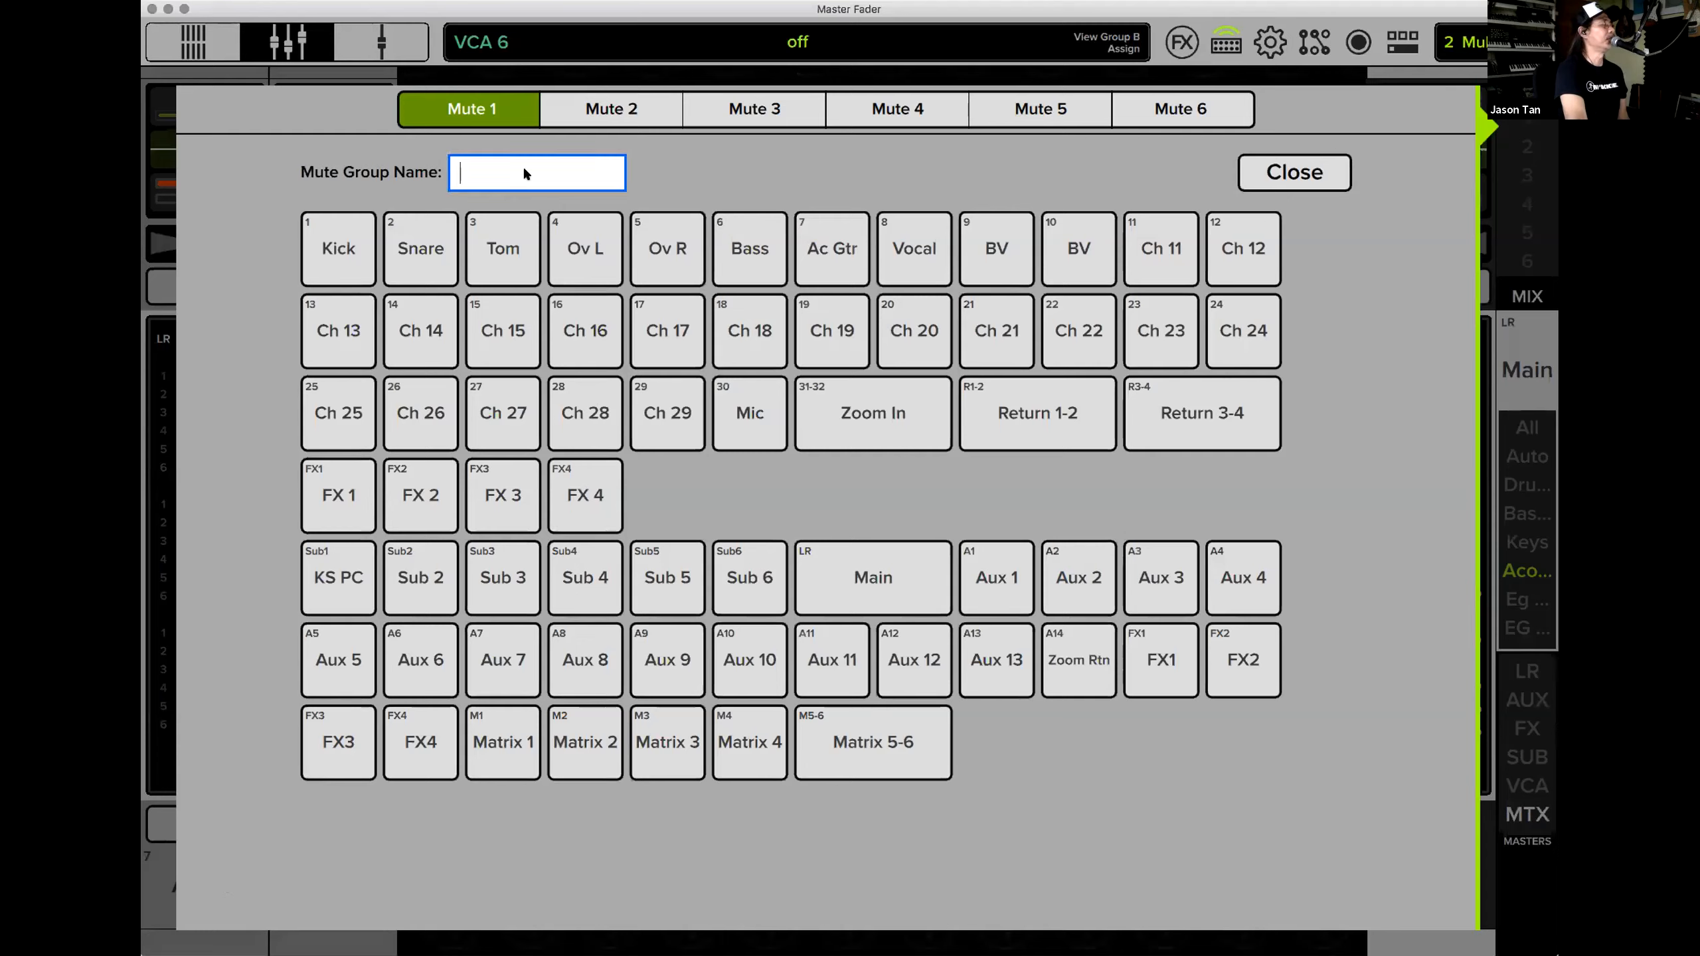
left_click(367, 247)
left_click(420, 251)
left_click(483, 254)
left_click(577, 244)
left_click(668, 250)
left_click(1004, 244)
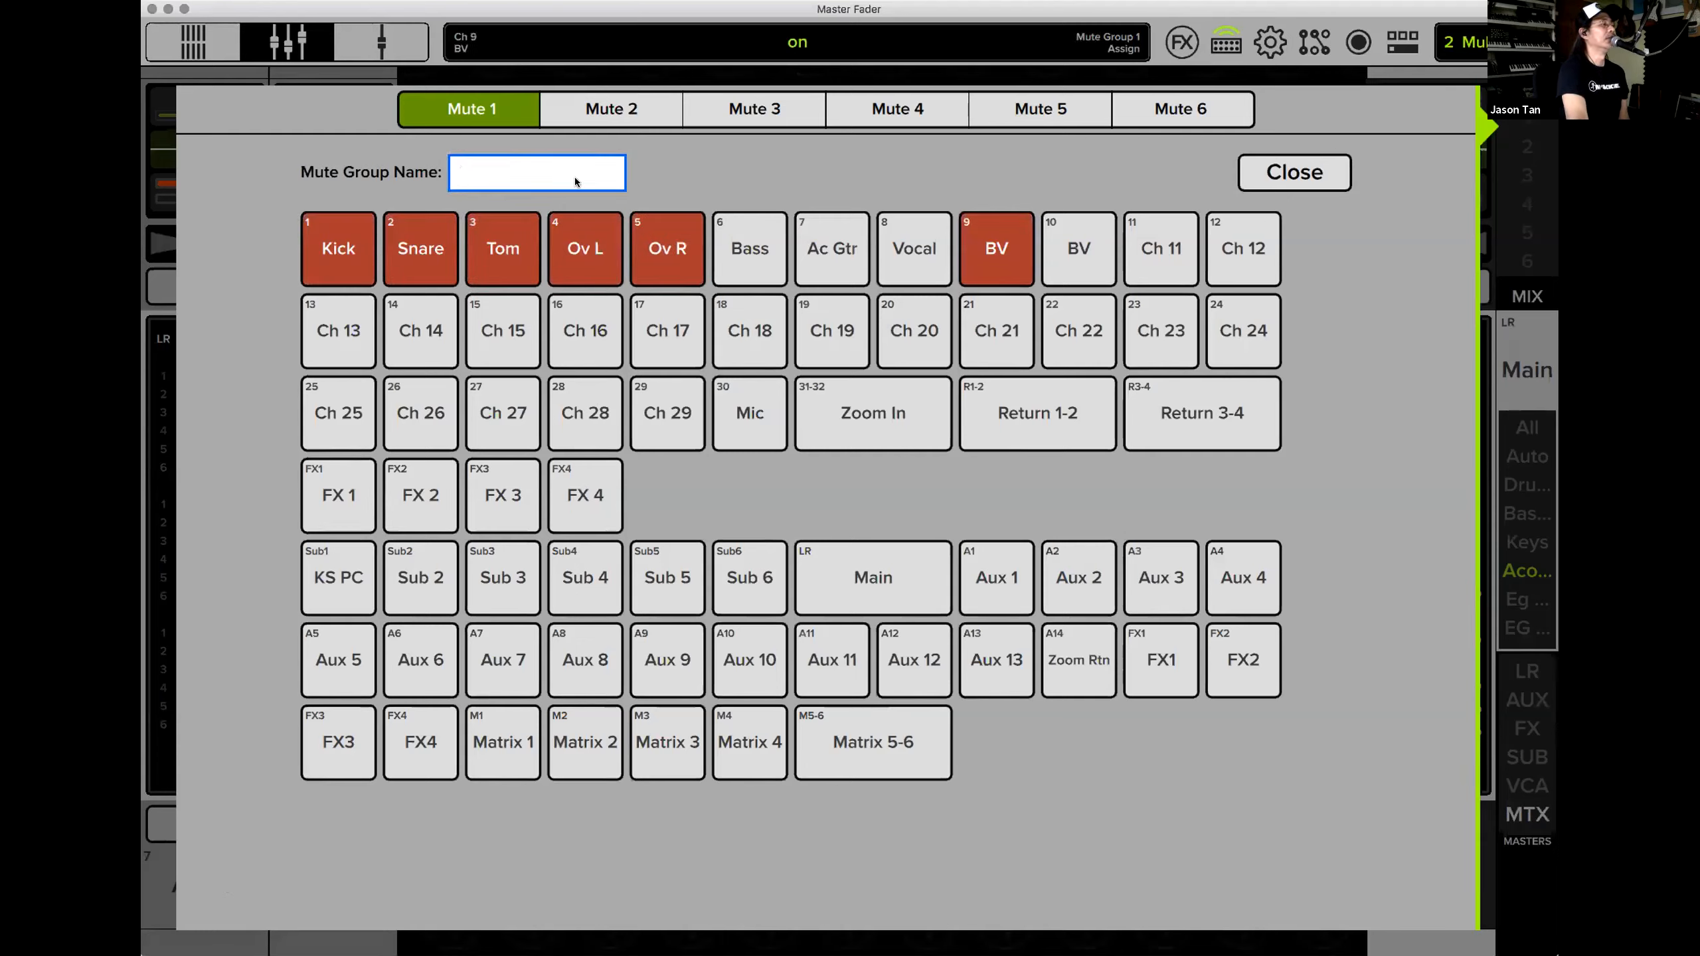
type("Drummer")
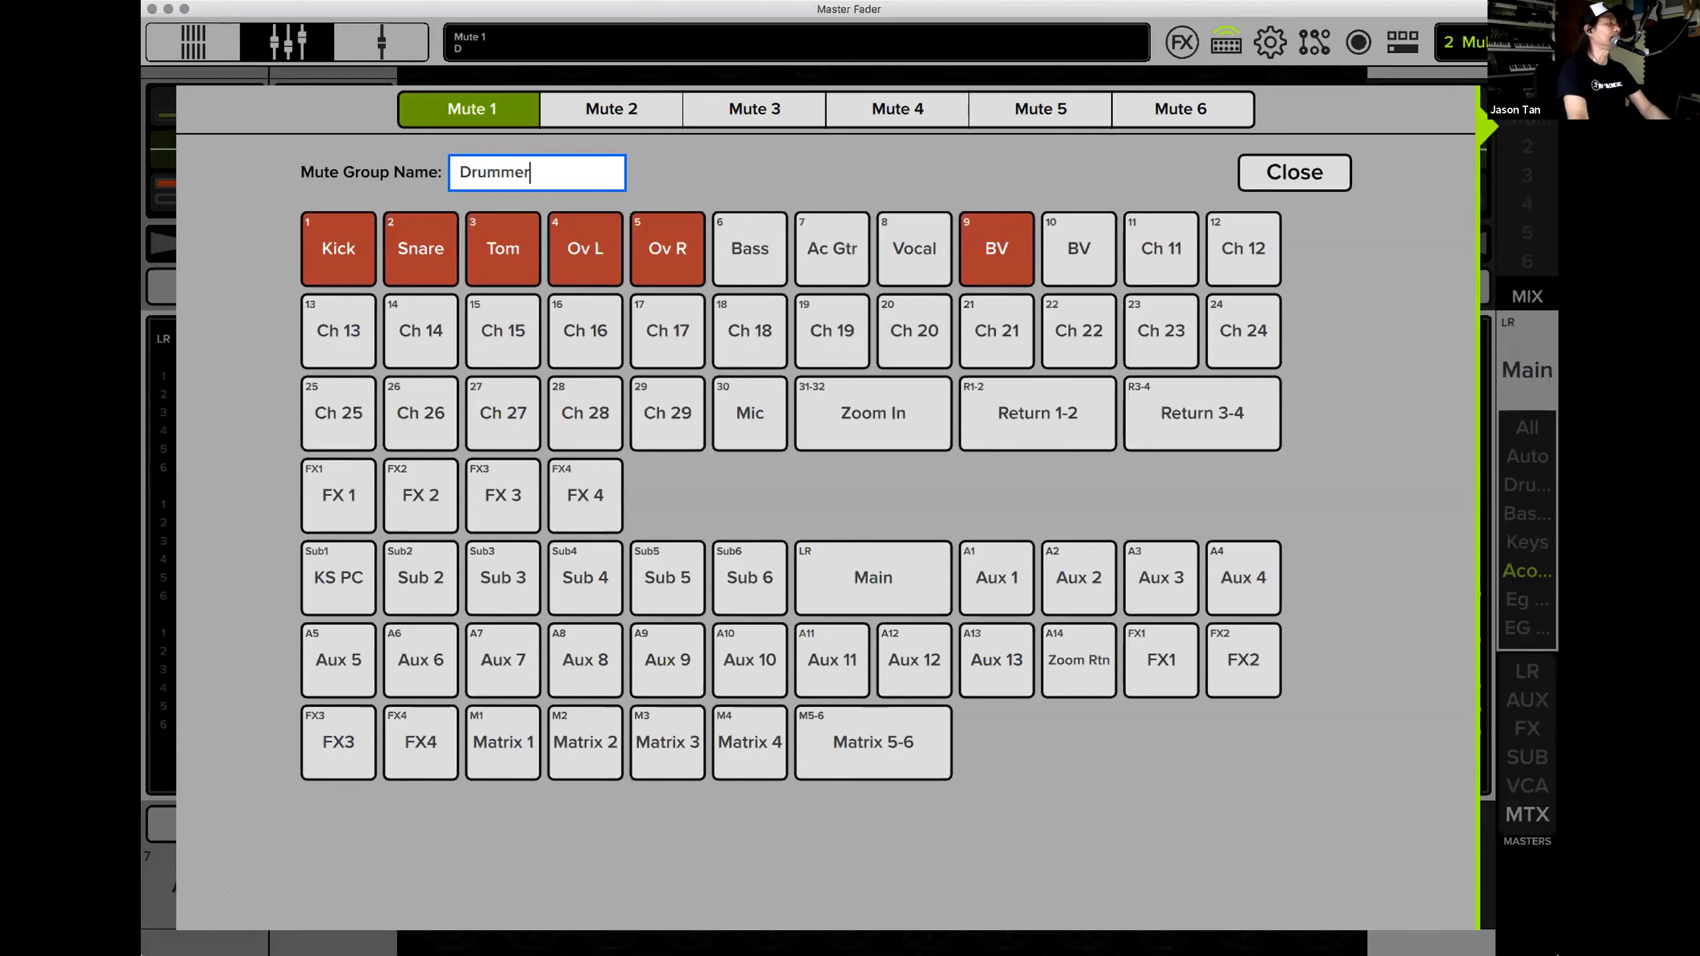
Assign Bass and the channel 10 BV to Mute Group 2, and name the group Bassist.
left_click(602, 109)
left_click(756, 268)
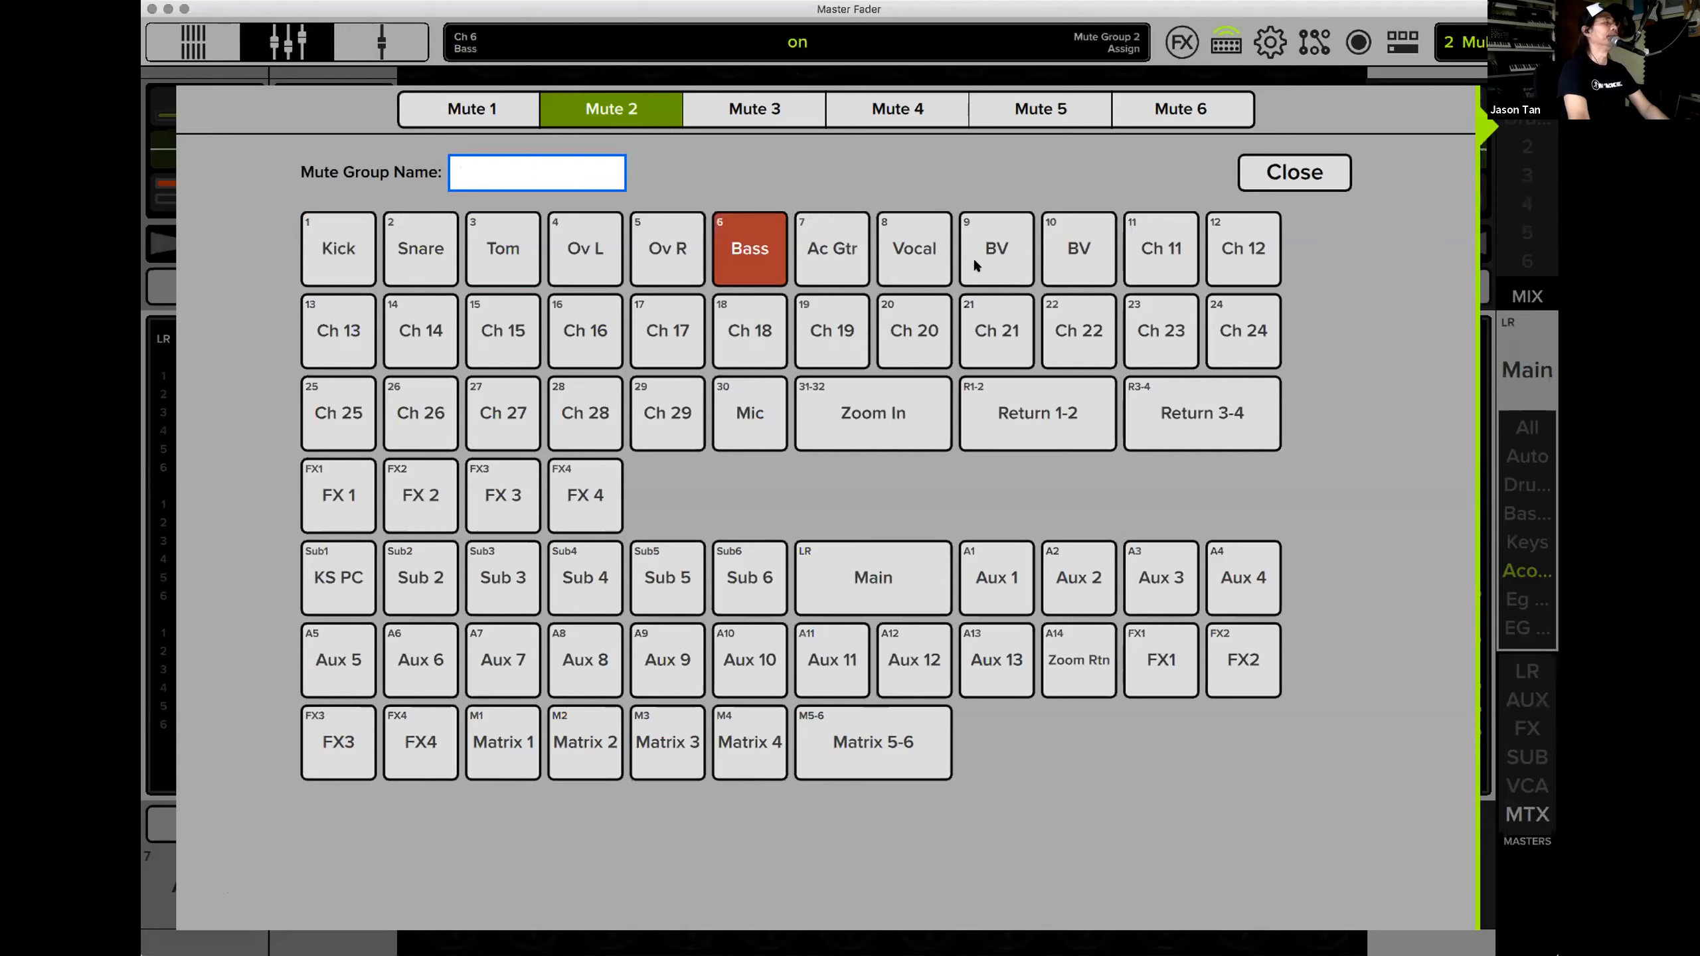
left_click(1074, 255)
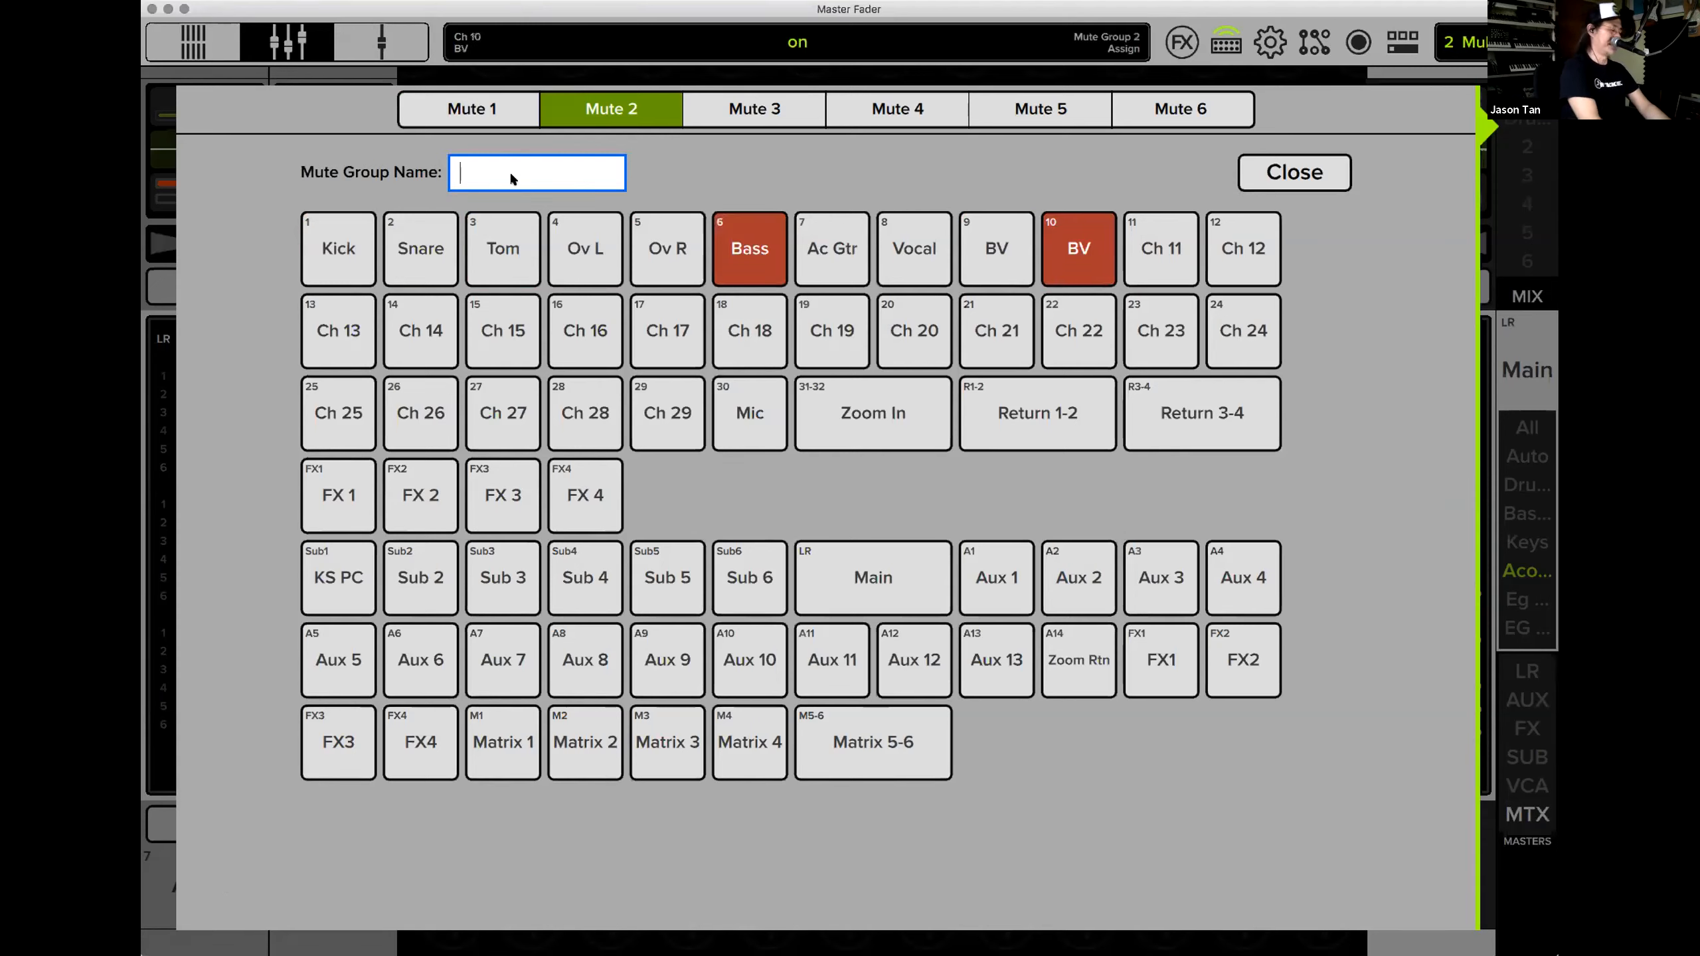
type("Bassist")
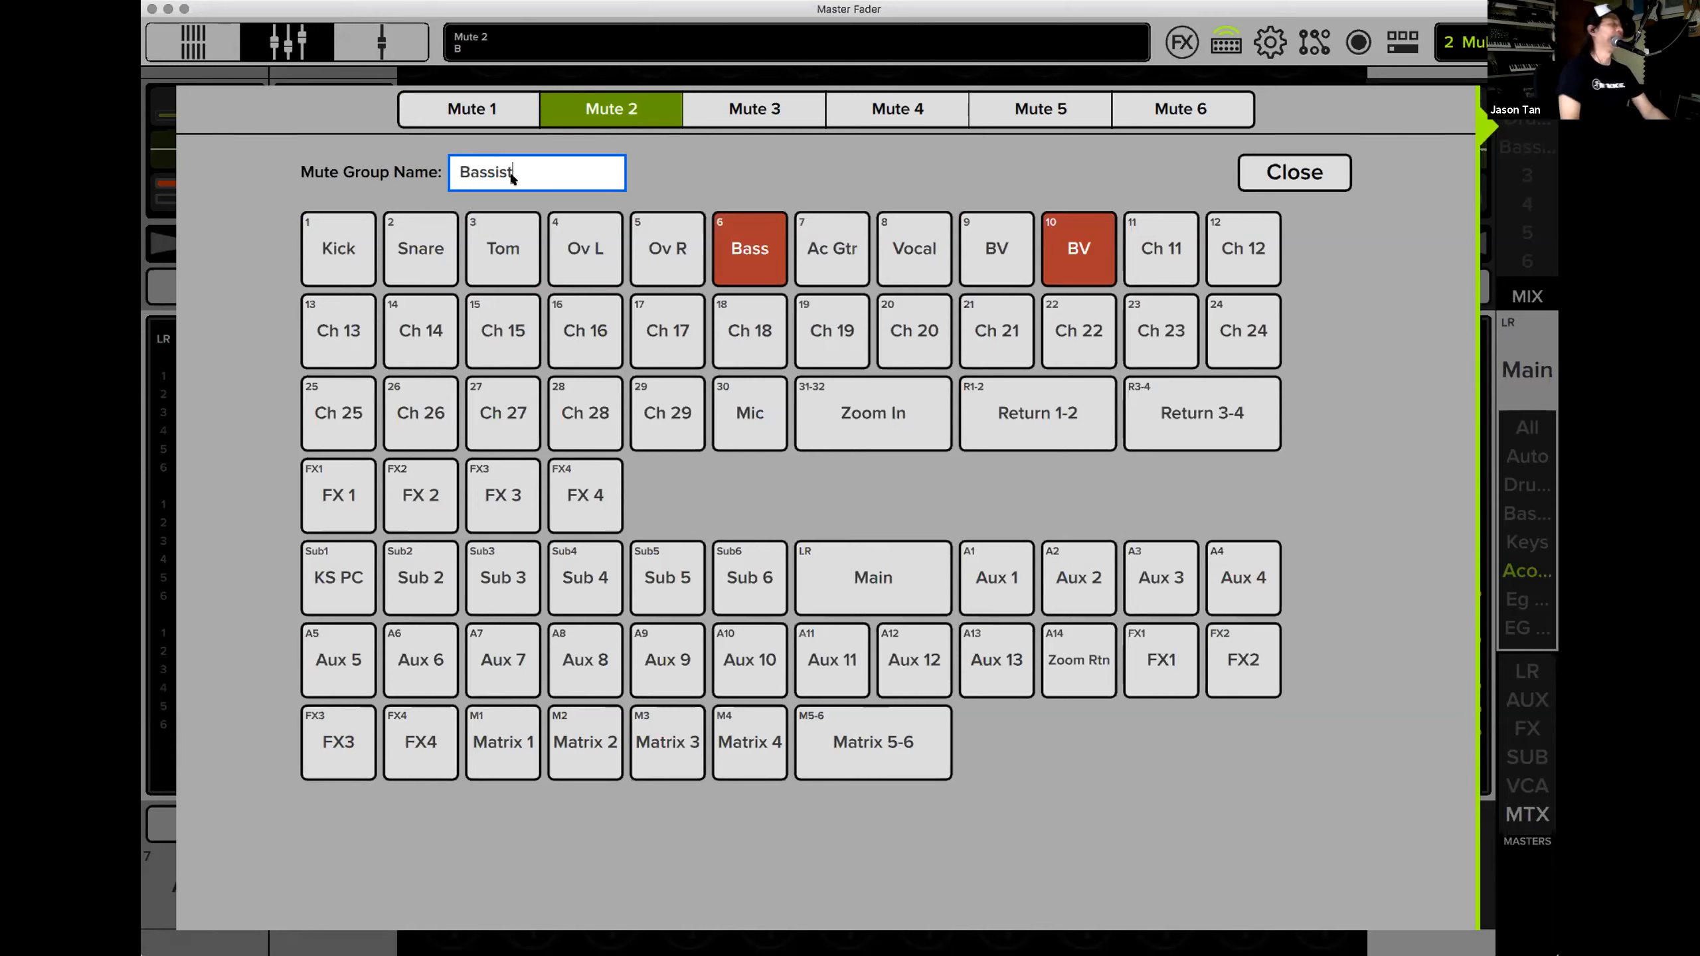
Assign Ac Gtr and Vocal to Mute Group 4, name the group Lead, and return to the mixer.
left_click(924, 106)
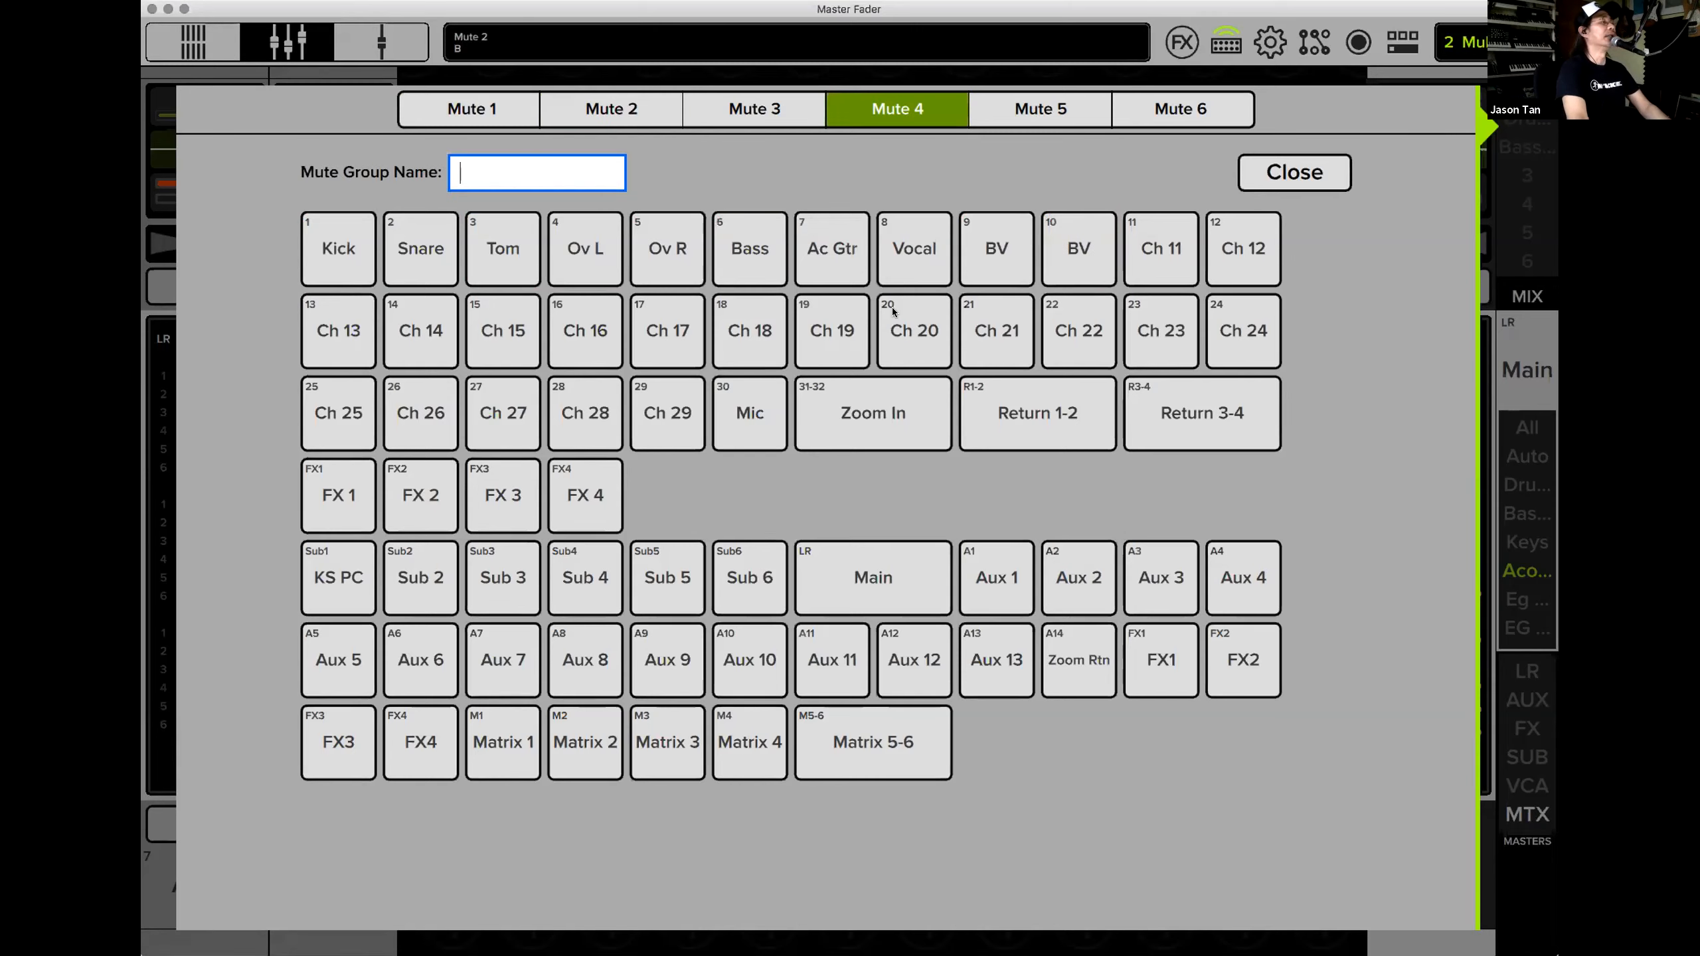
left_click(857, 263)
left_click(912, 247)
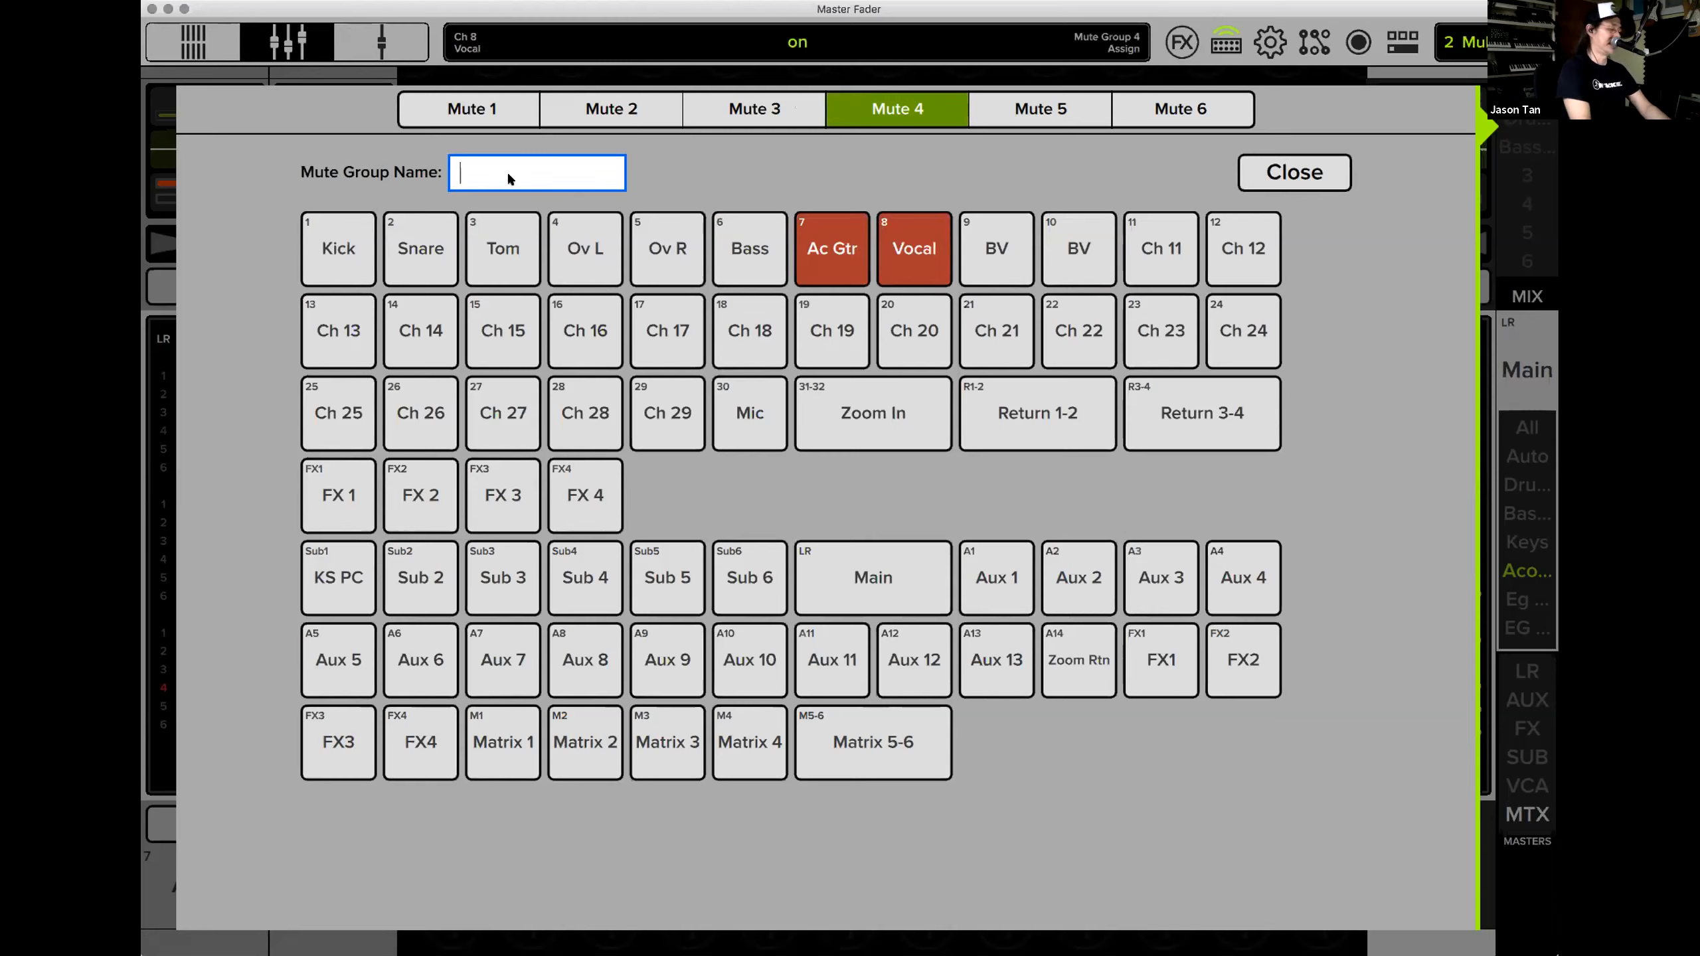
type("Lead")
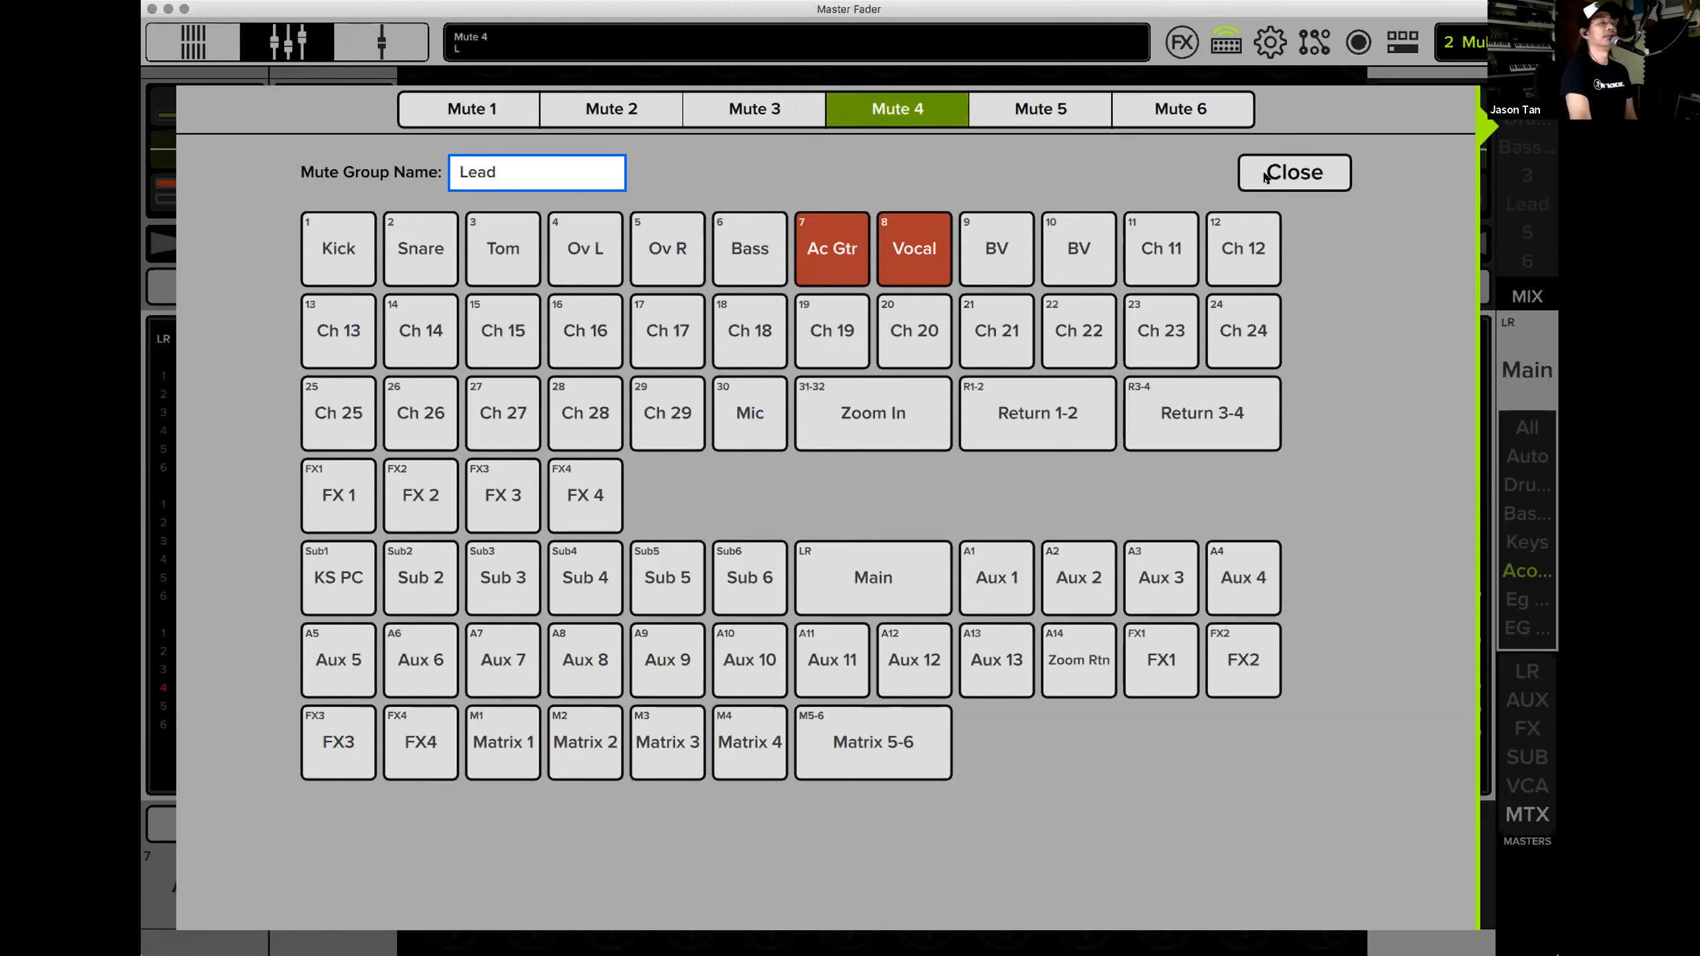
left_click(1284, 175)
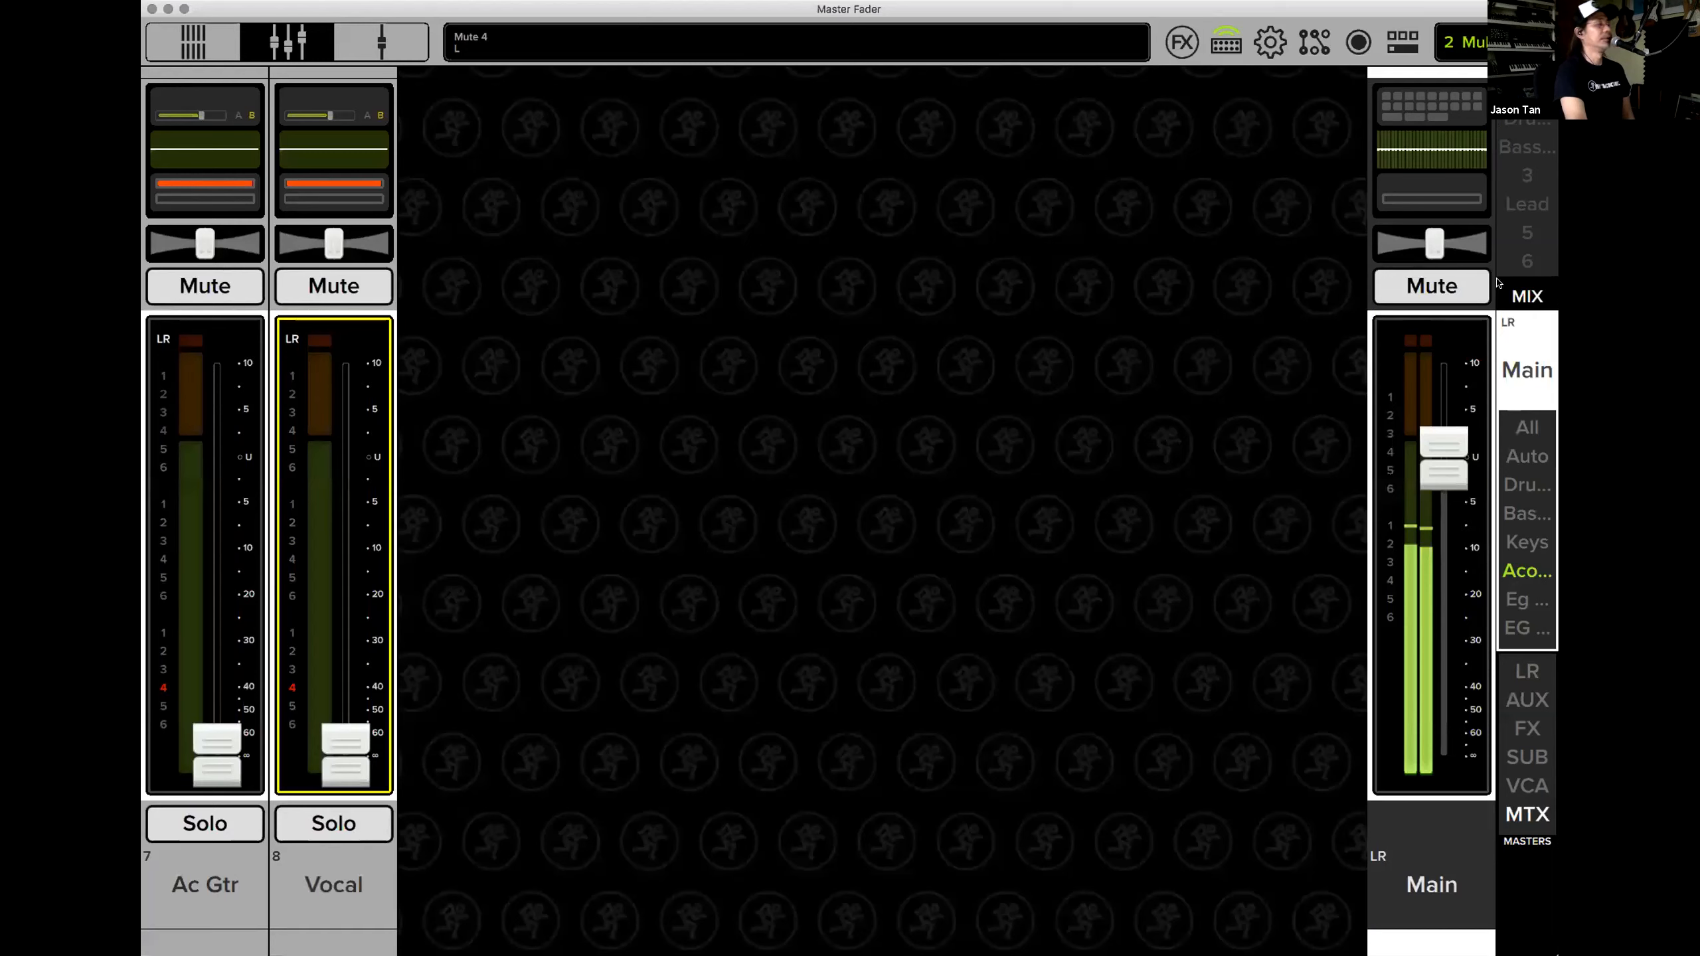
Show all channels in the mixer and turn on the Drummer mute group.
left_click(1515, 386)
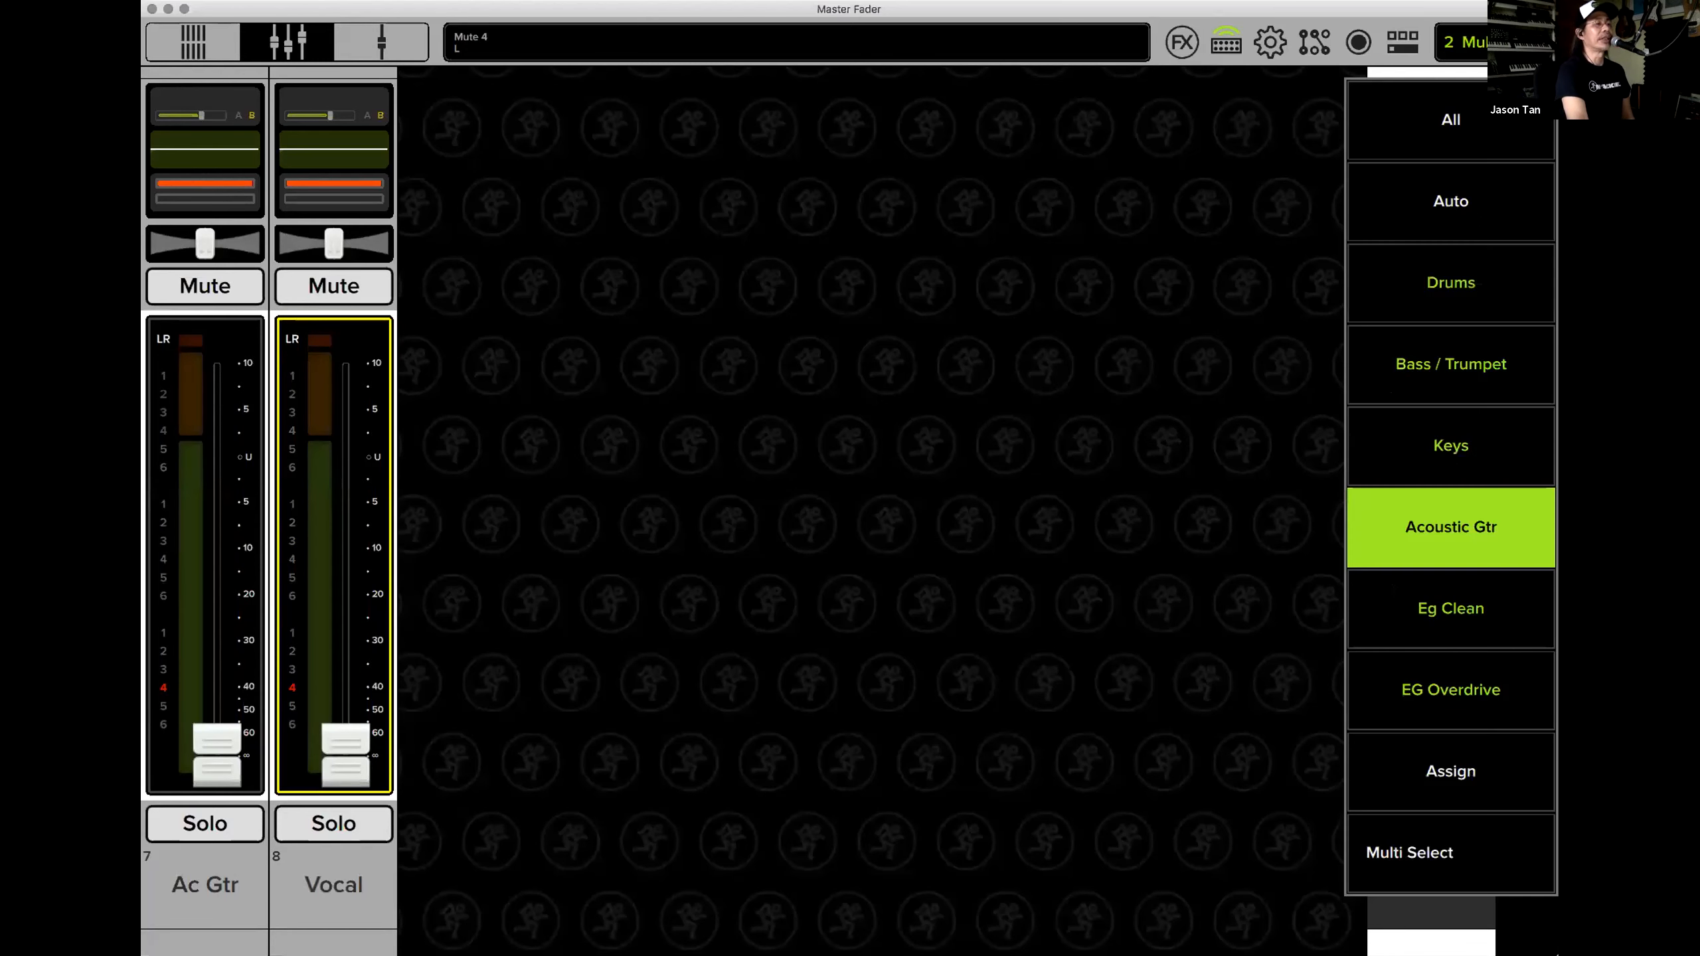
left_click(1451, 119)
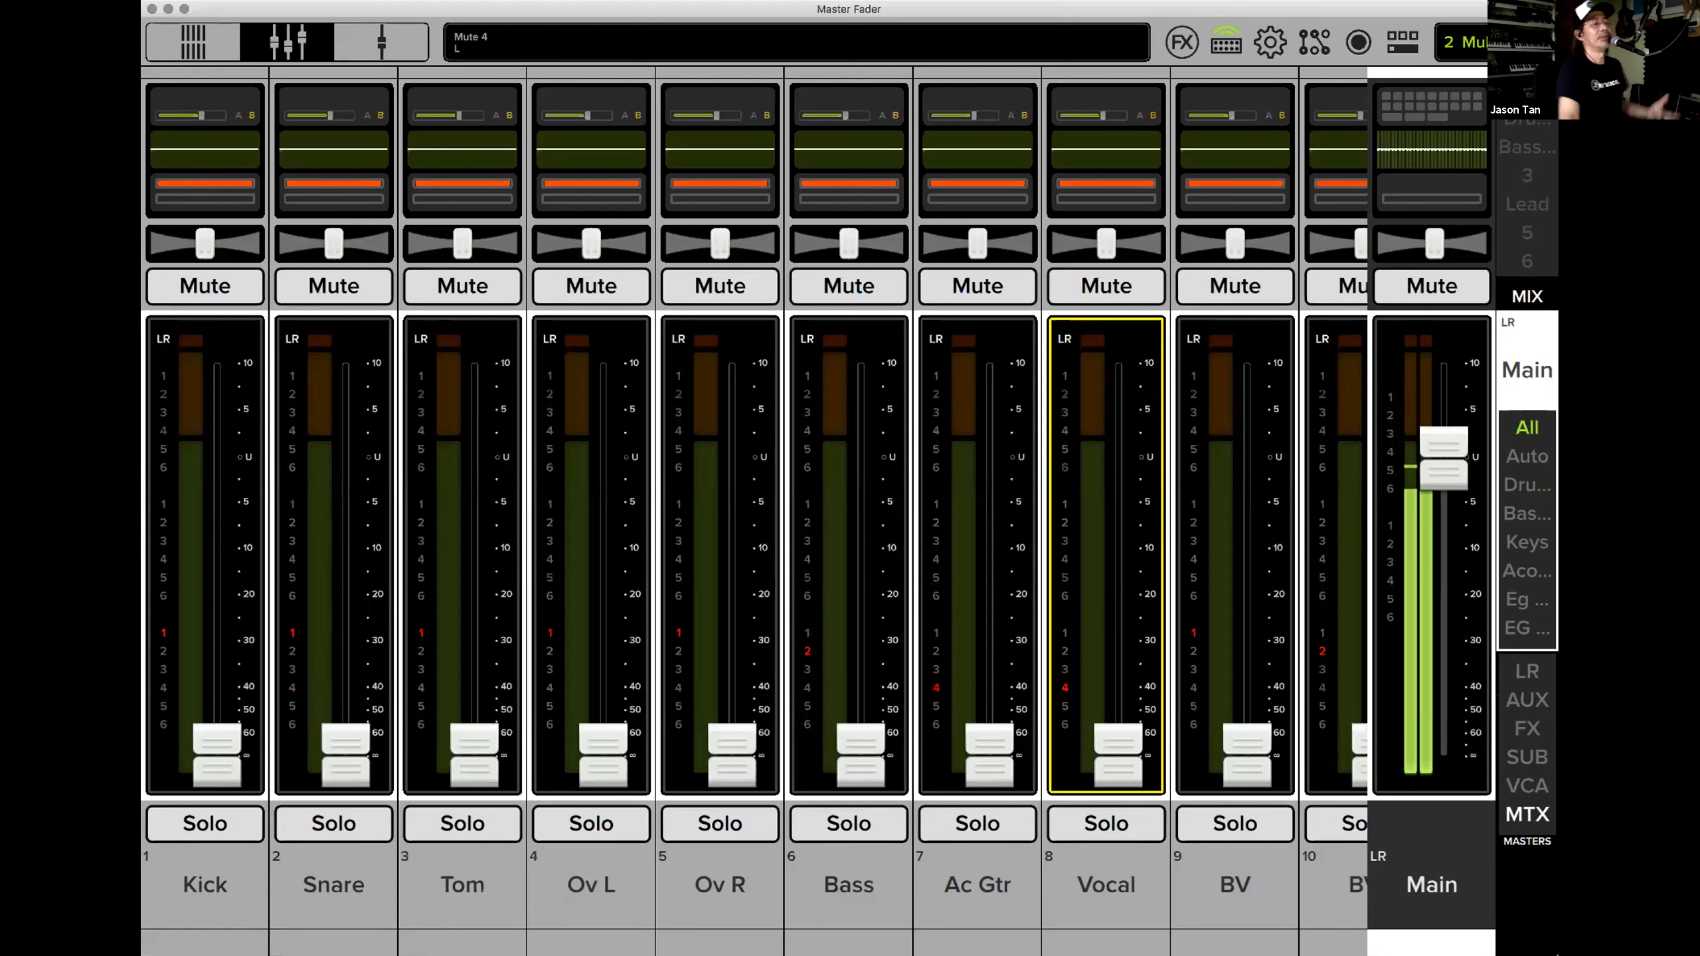
left_click(1535, 173)
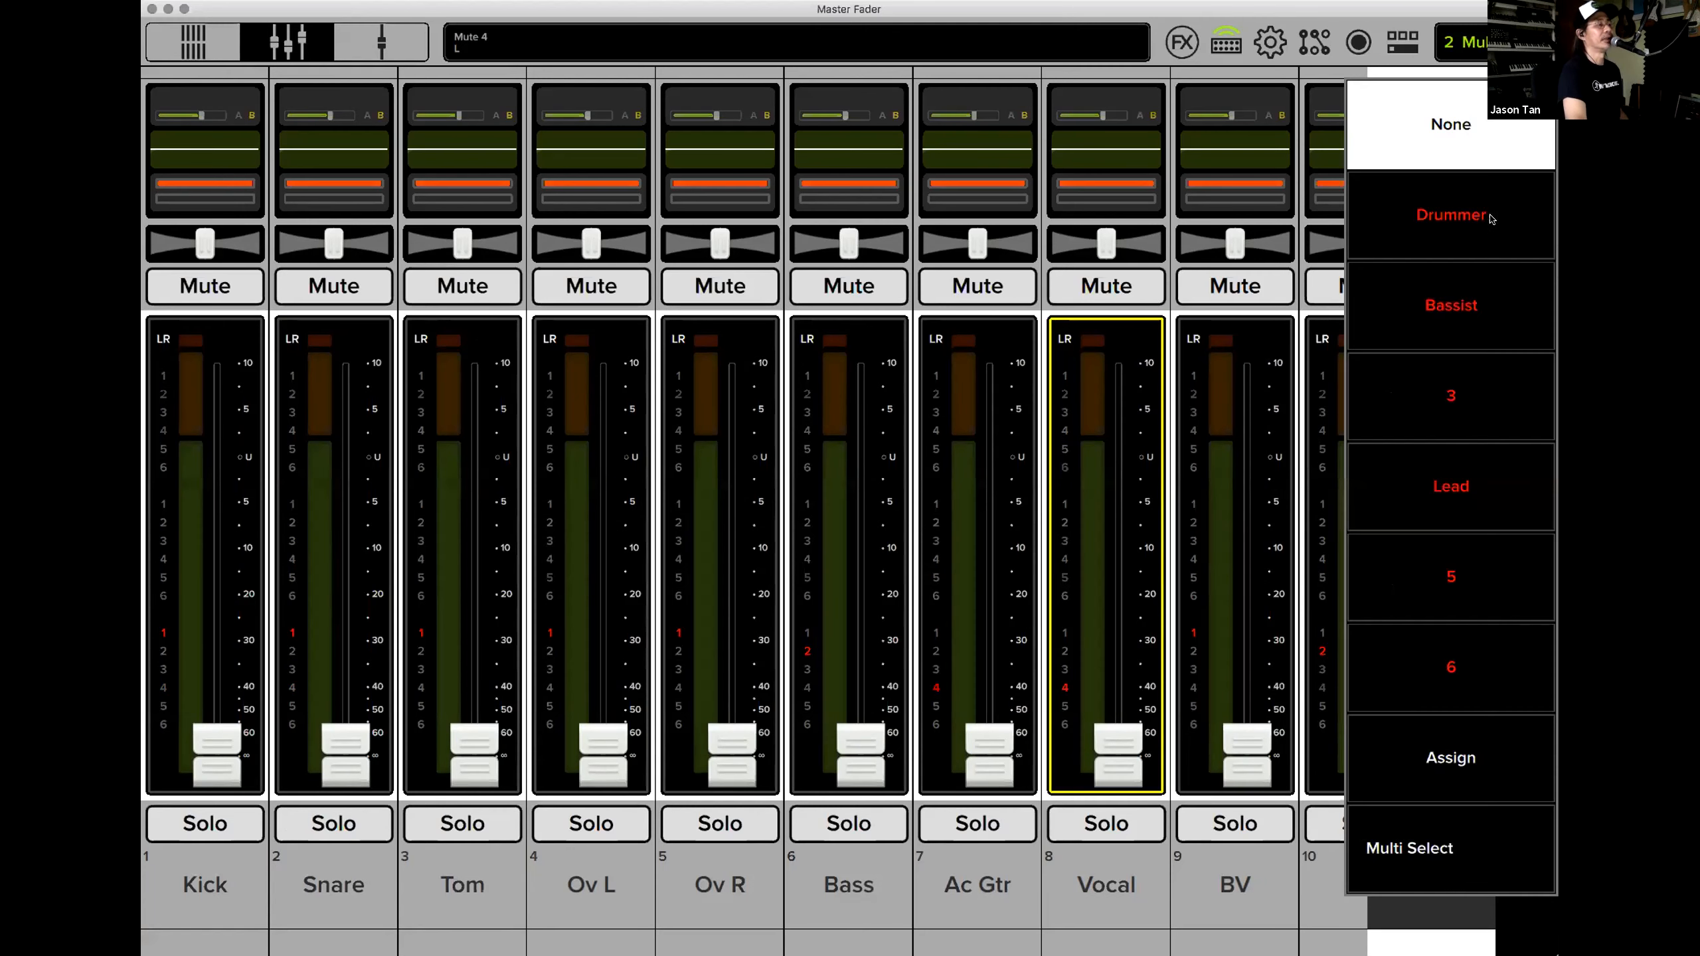
left_click(1491, 220)
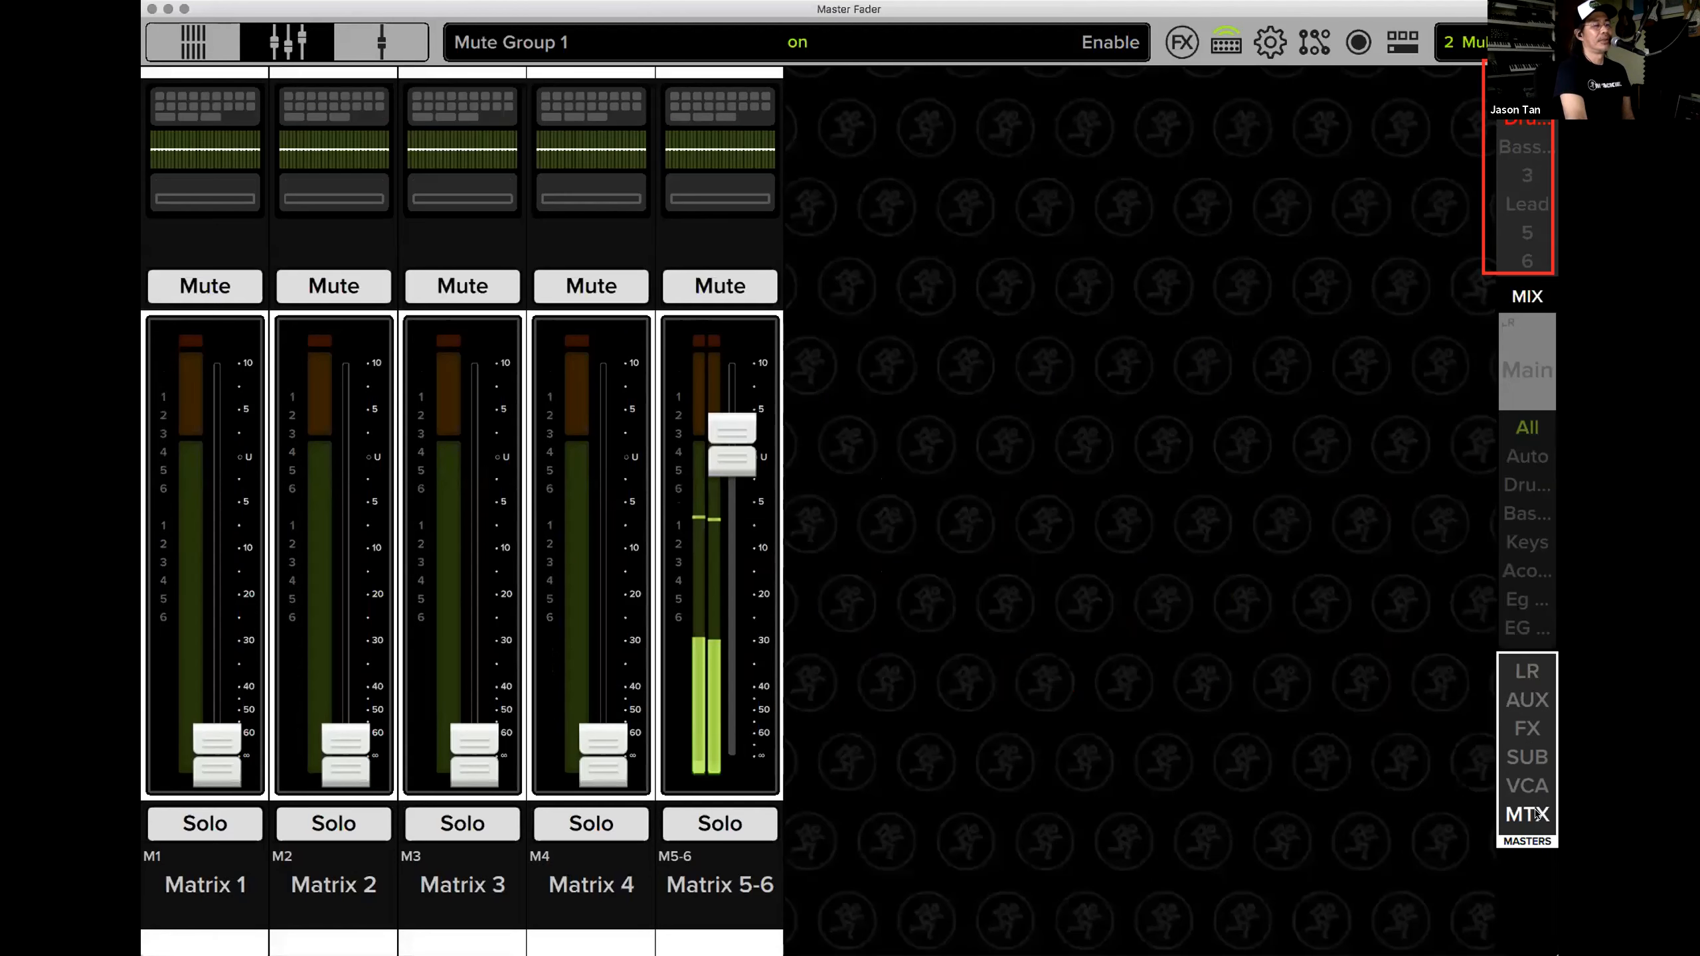
Display the master faders and look through the Matrix, Main, Aux, FX, Sub and VCA masters.
left_click(1529, 814)
left_click(1533, 670)
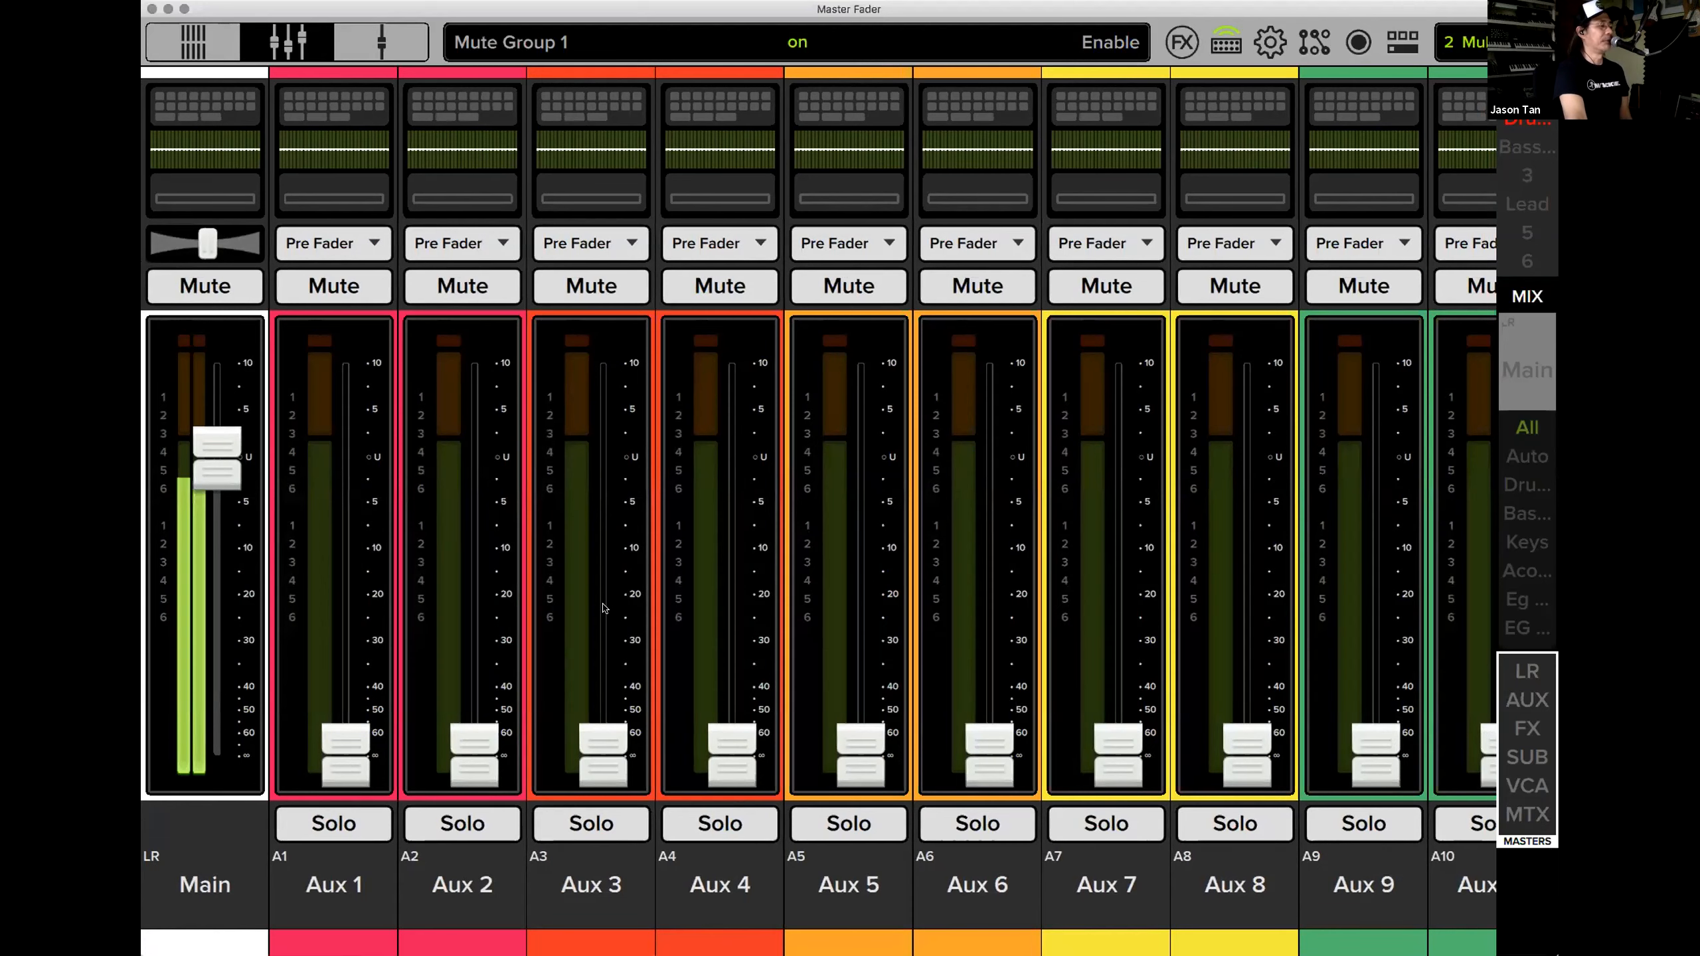
scroll(1040, 548, "right", 5)
scroll(817, 548, "right", 2)
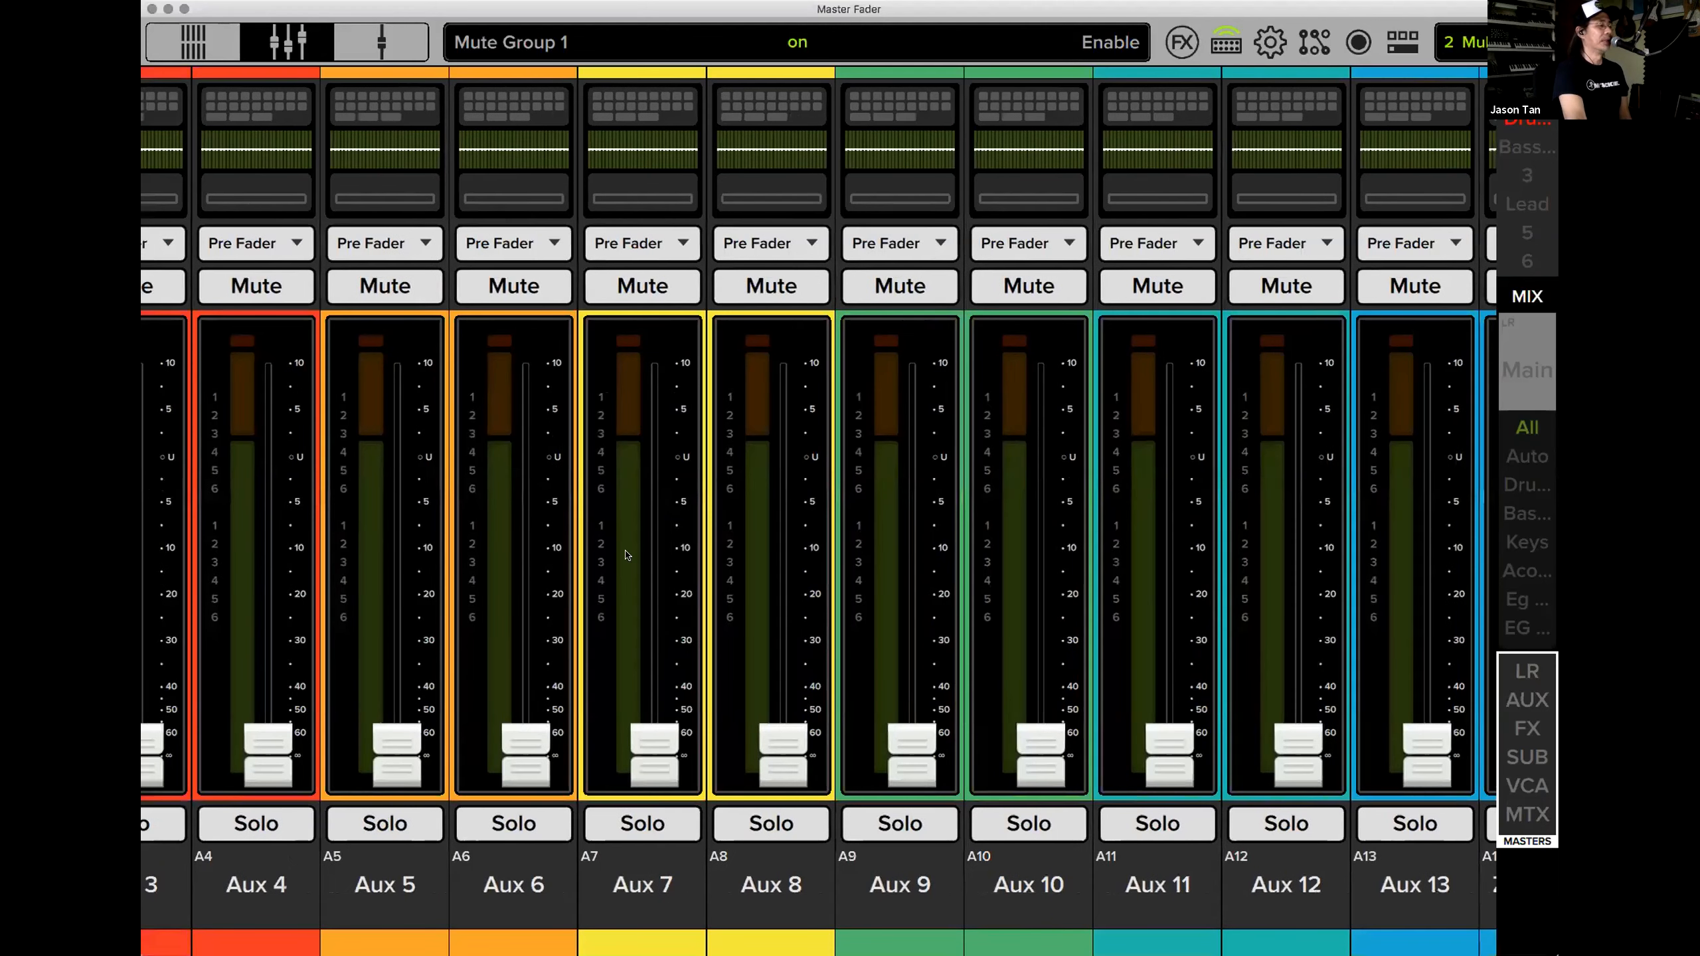
scroll(626, 554, "right", 5)
scroll(948, 622, "right", 2)
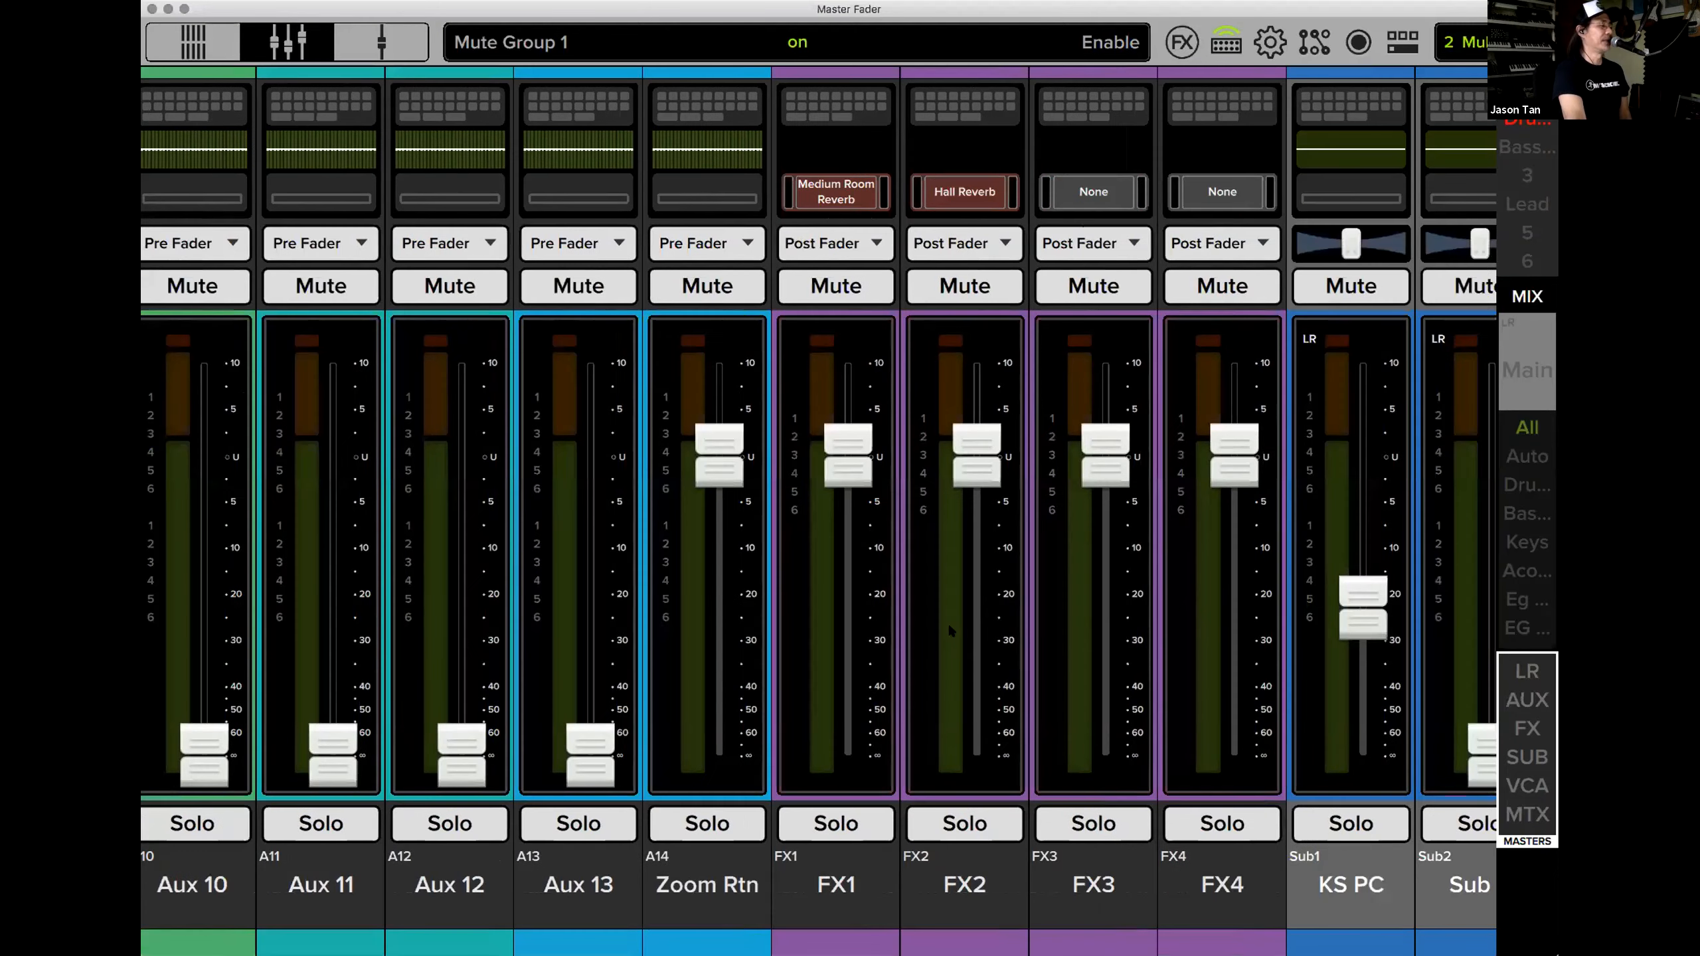
scroll(948, 622, "right", 2)
scroll(790, 640, "right", 2)
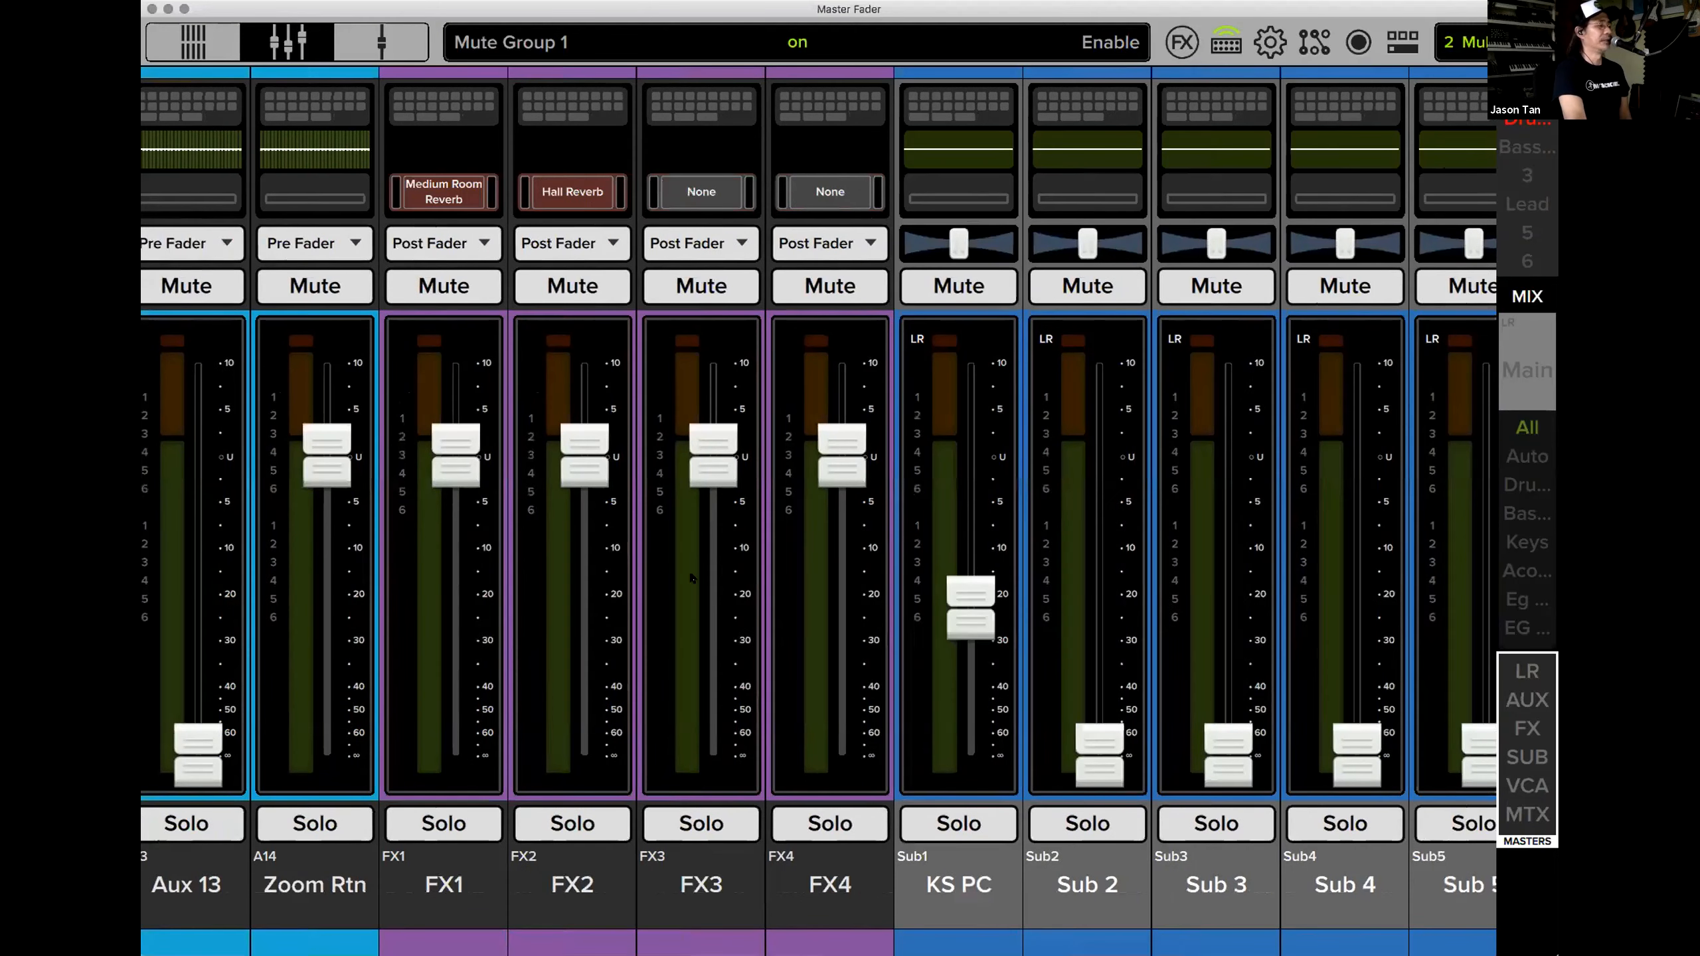
scroll(692, 578, "right", 4)
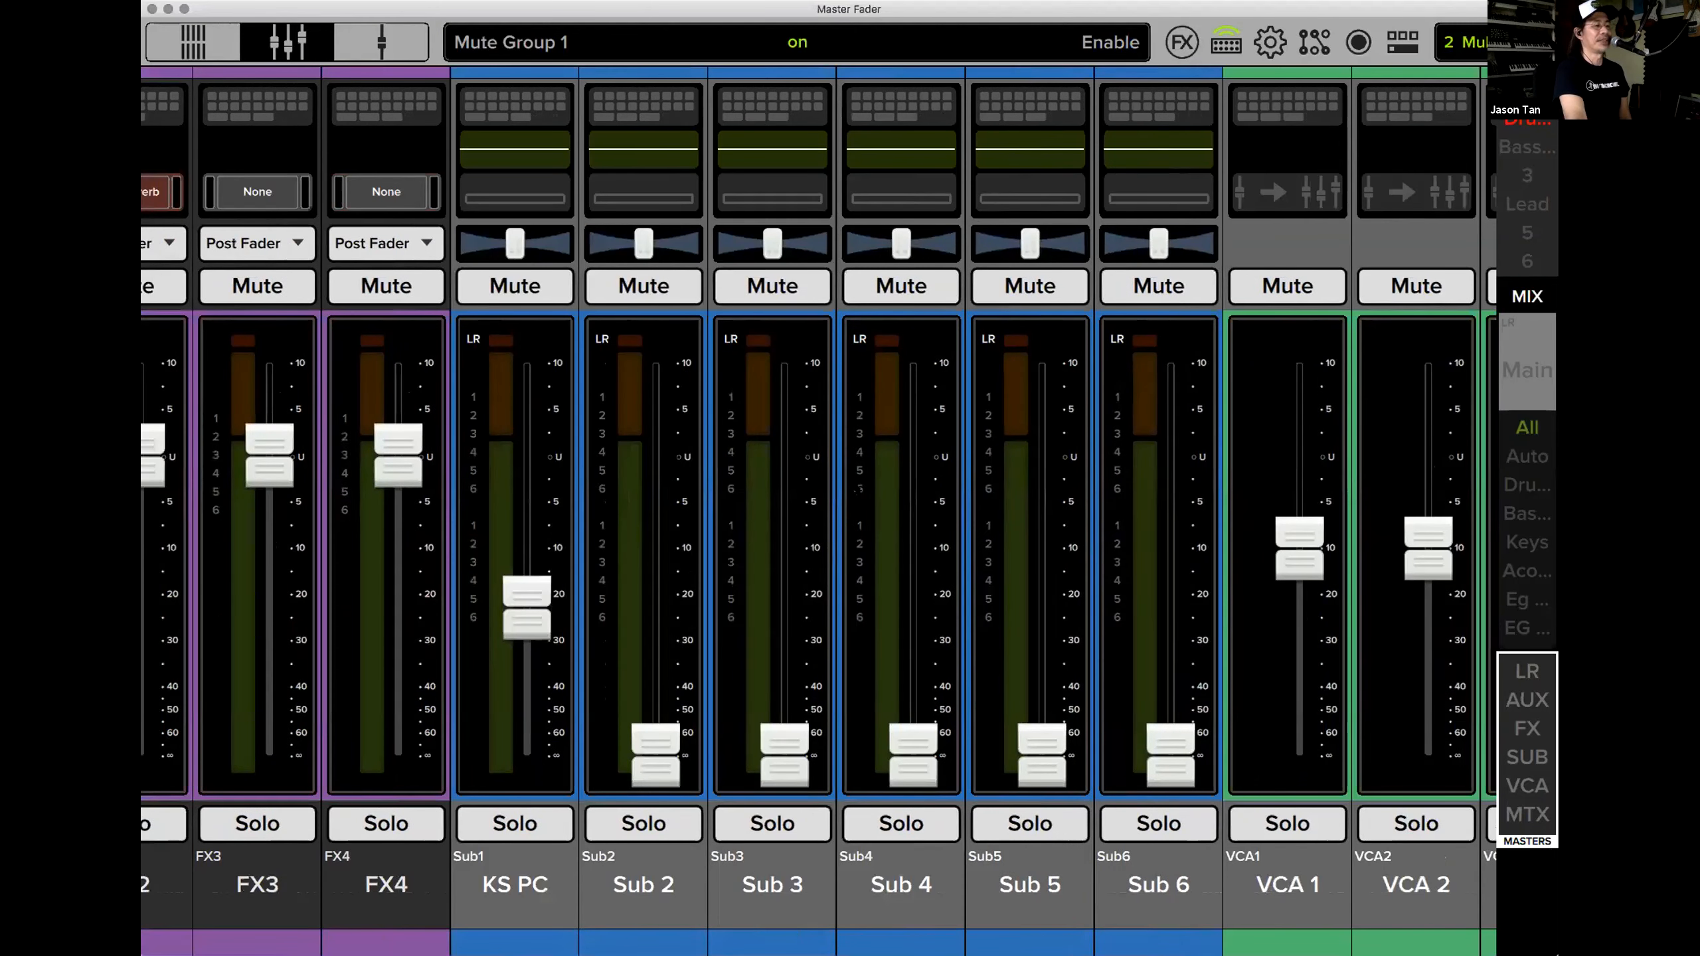
scroll(1013, 582, "right", 4)
scroll(428, 659, "left", 20)
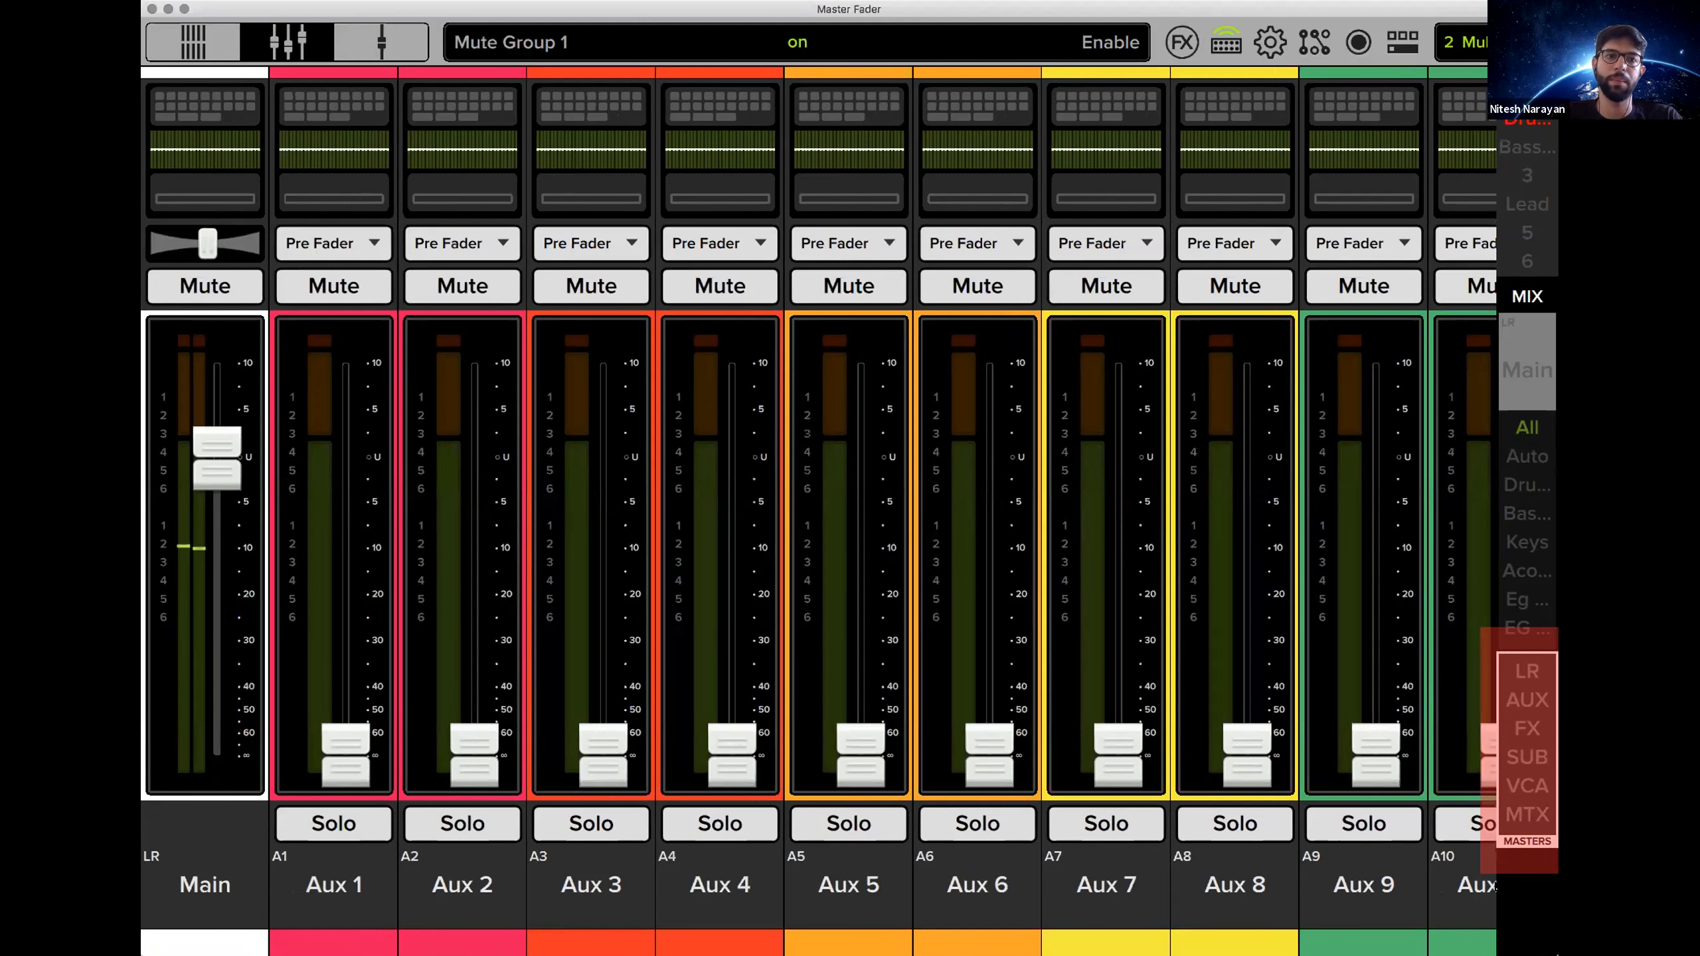
Leave the masters for the input channels and view the Aux 1, Aux 2 and Aux 10 mixes in turn.
left_click(1525, 369)
left_click(1525, 369)
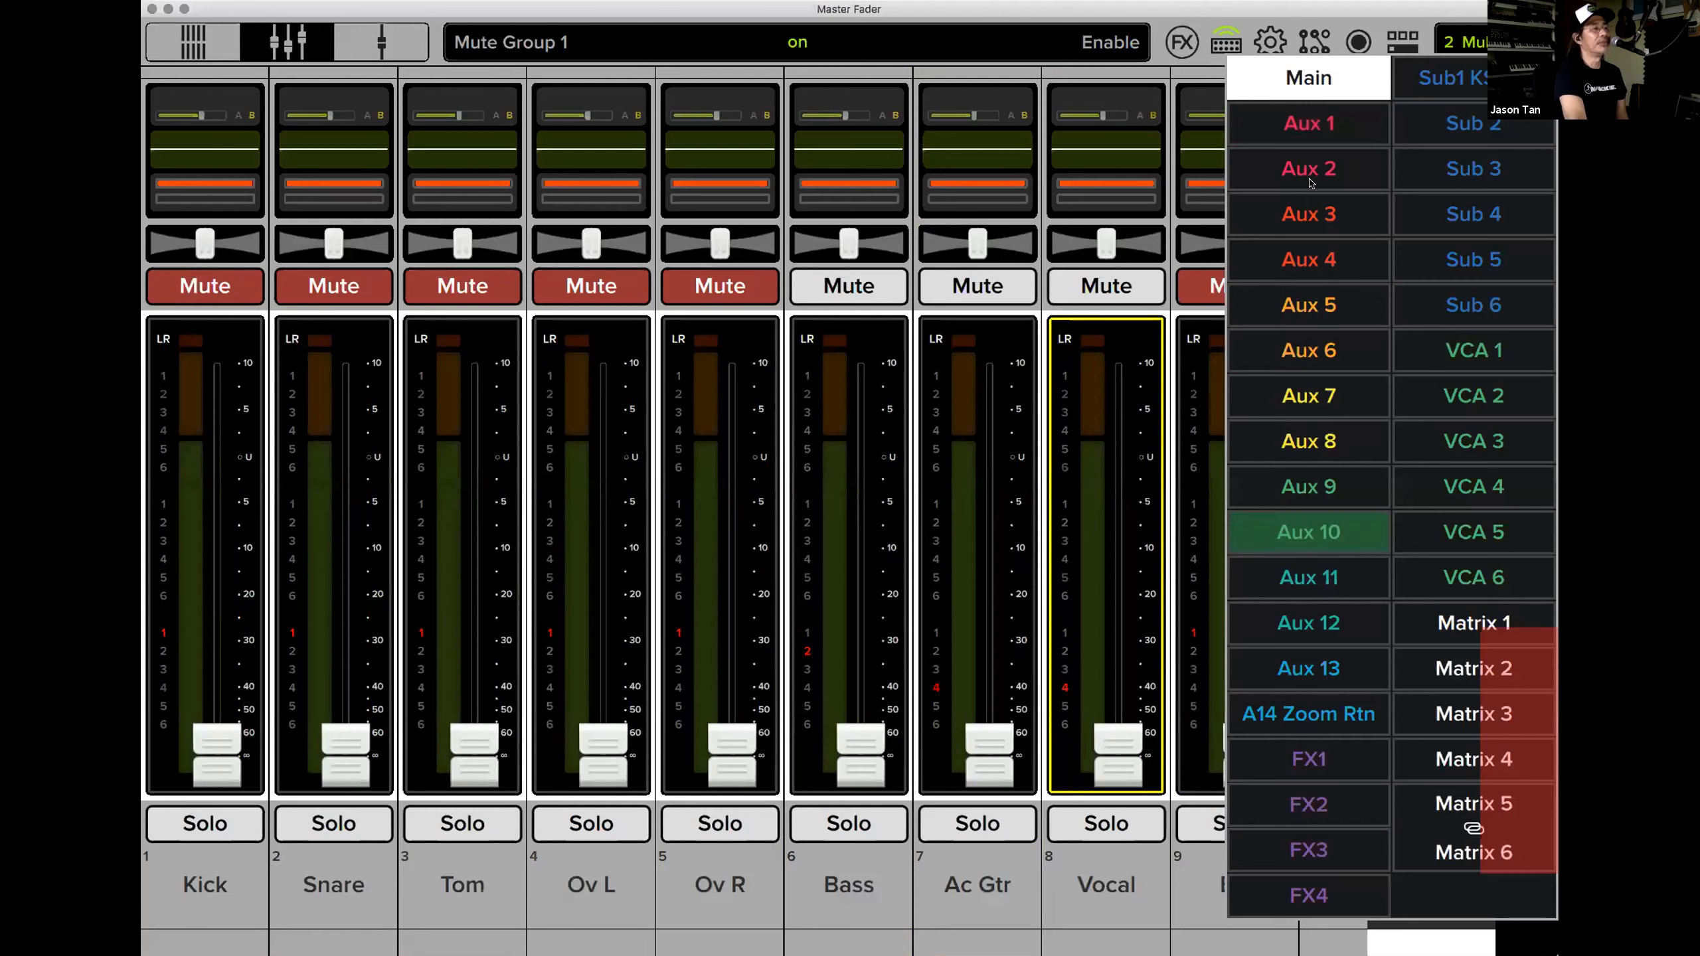
left_click(1309, 124)
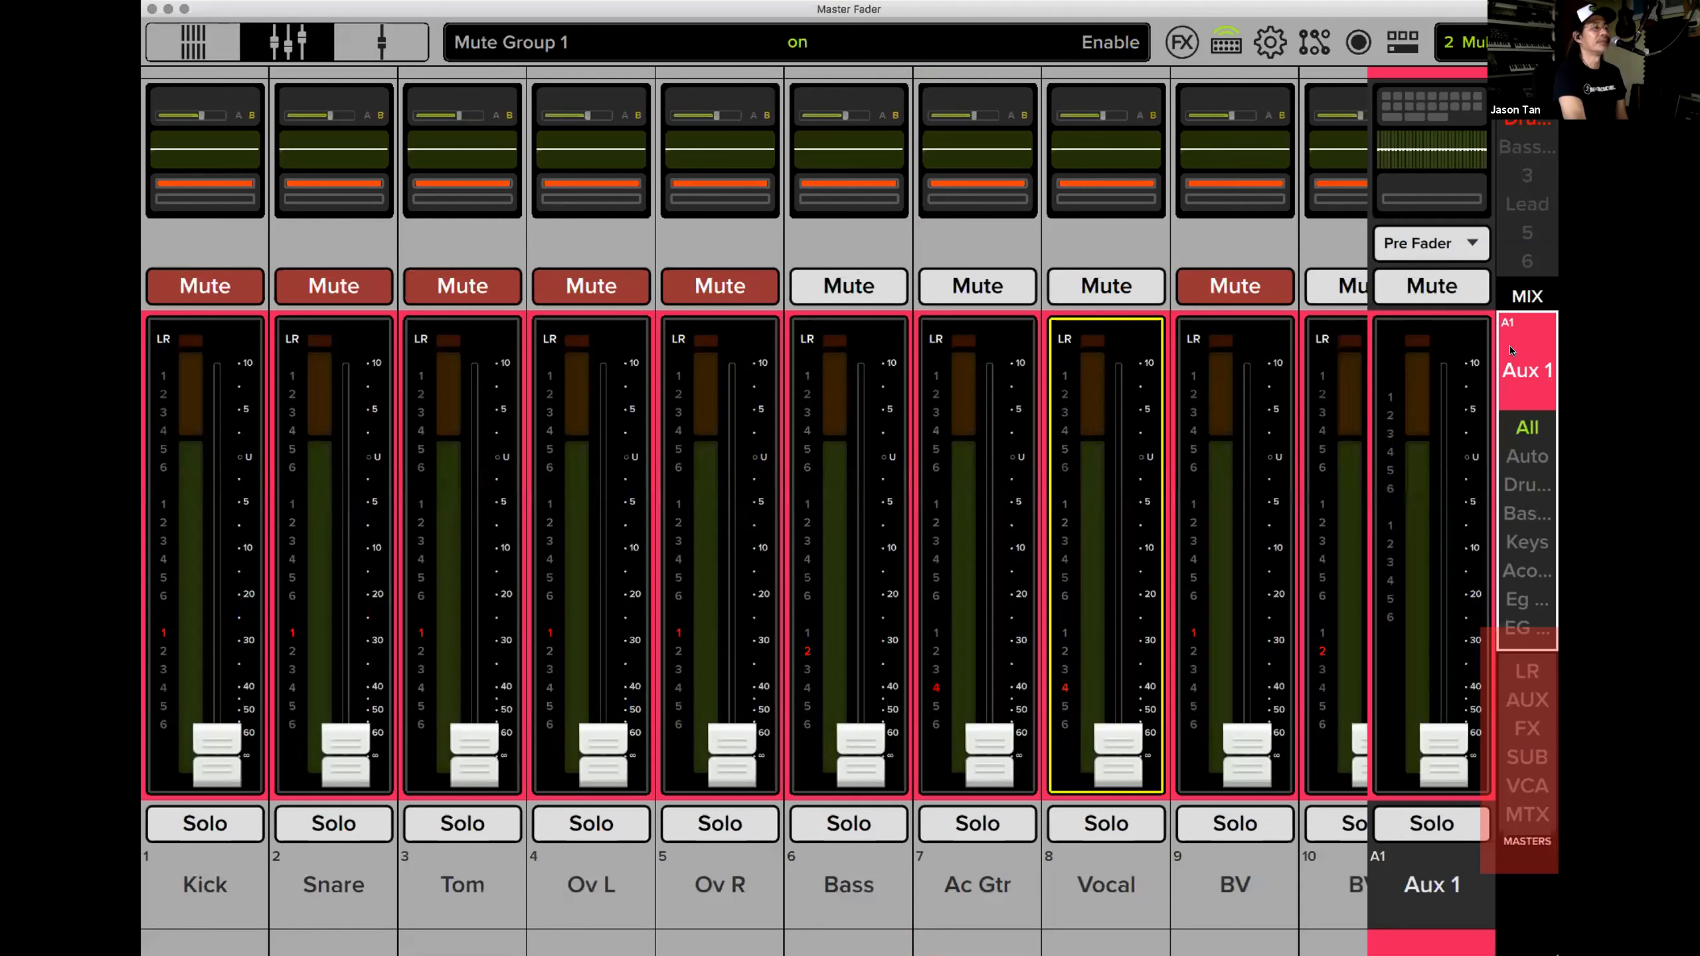
left_click(1500, 322)
left_click(1308, 169)
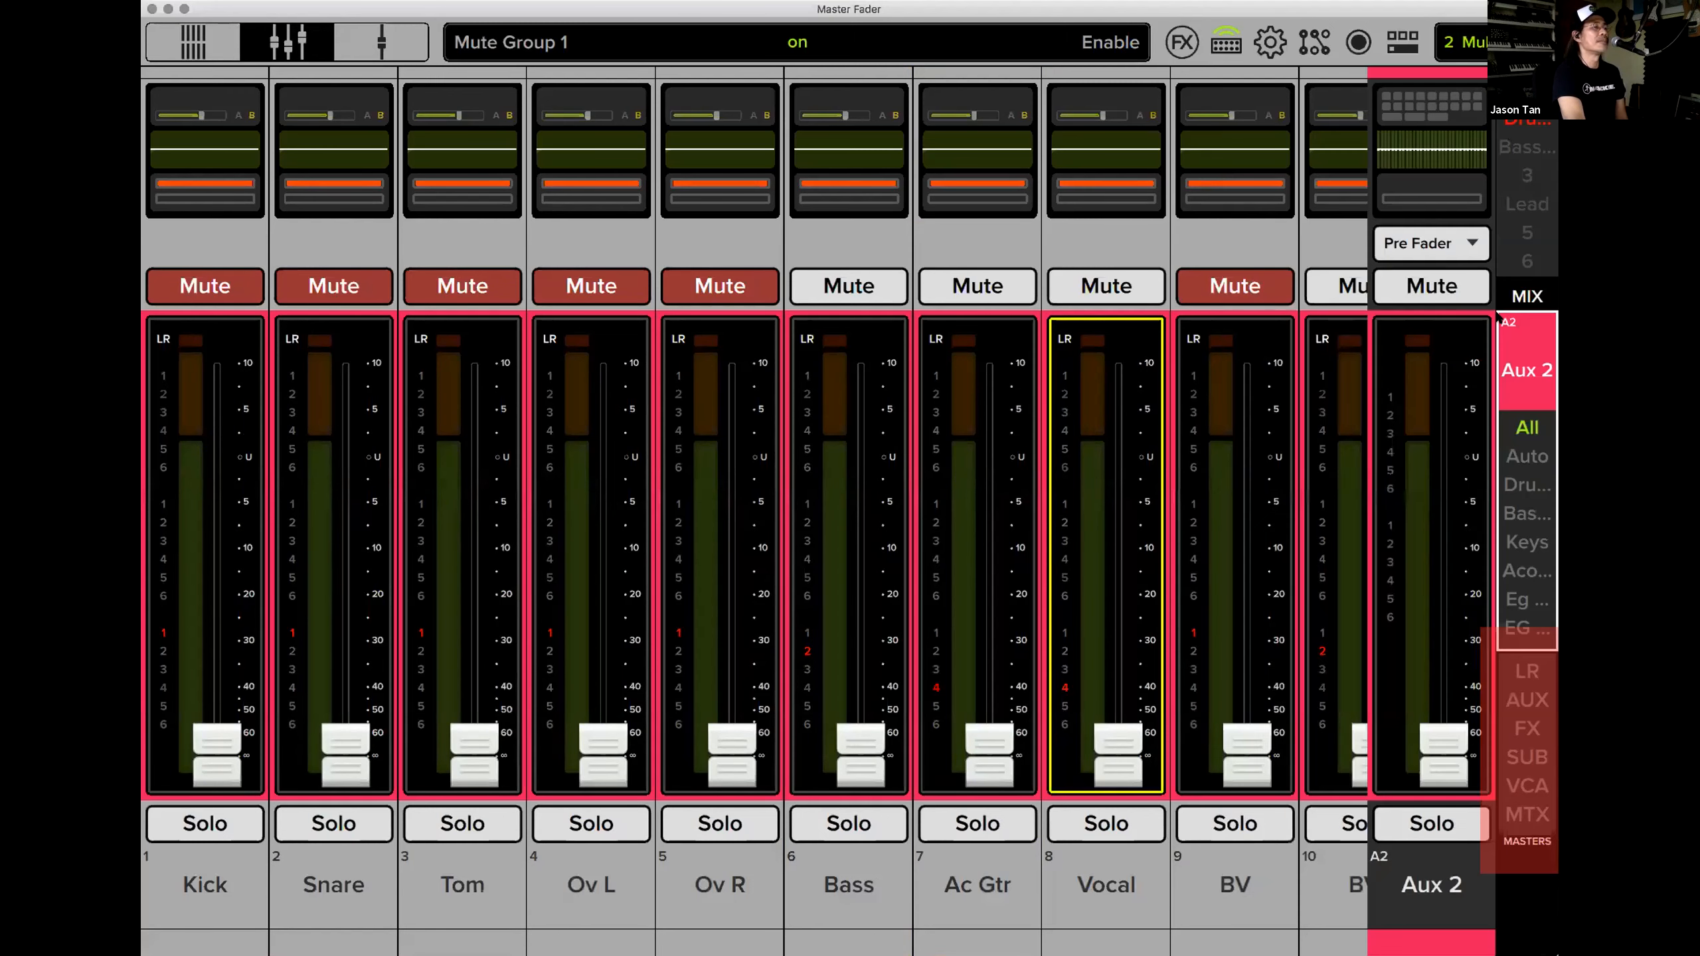
left_click(1518, 364)
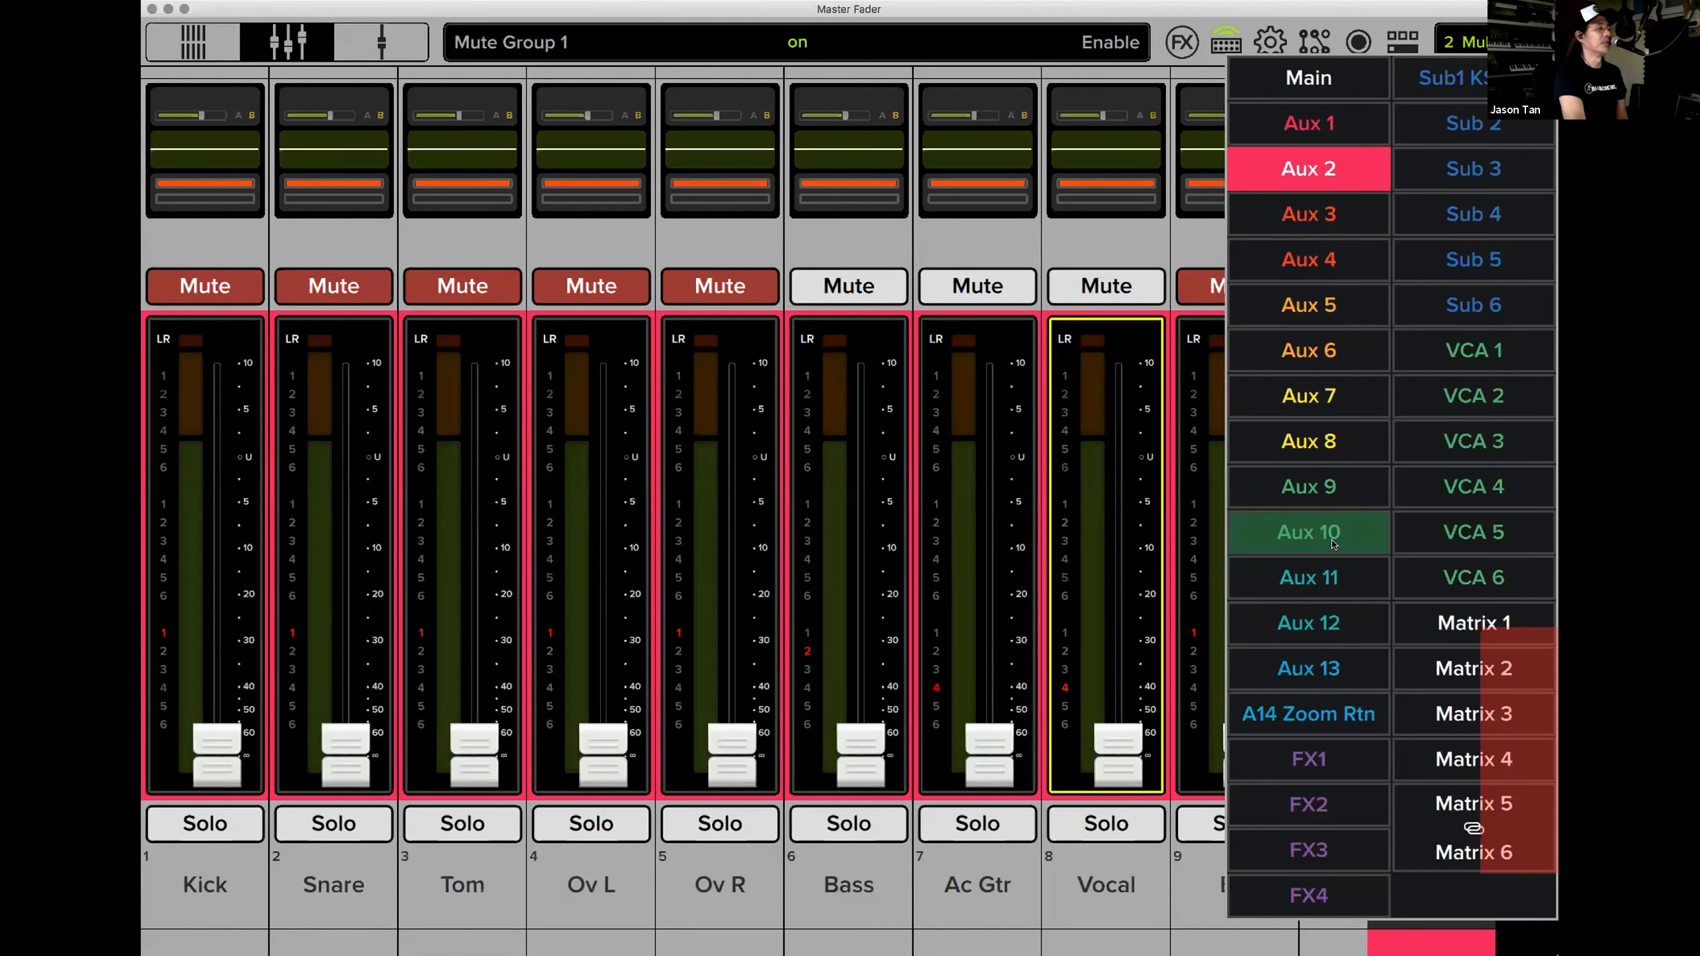
left_click(1308, 532)
Compare the Main mix with the FX1 mix, and return to the Main mix.
left_click(1518, 364)
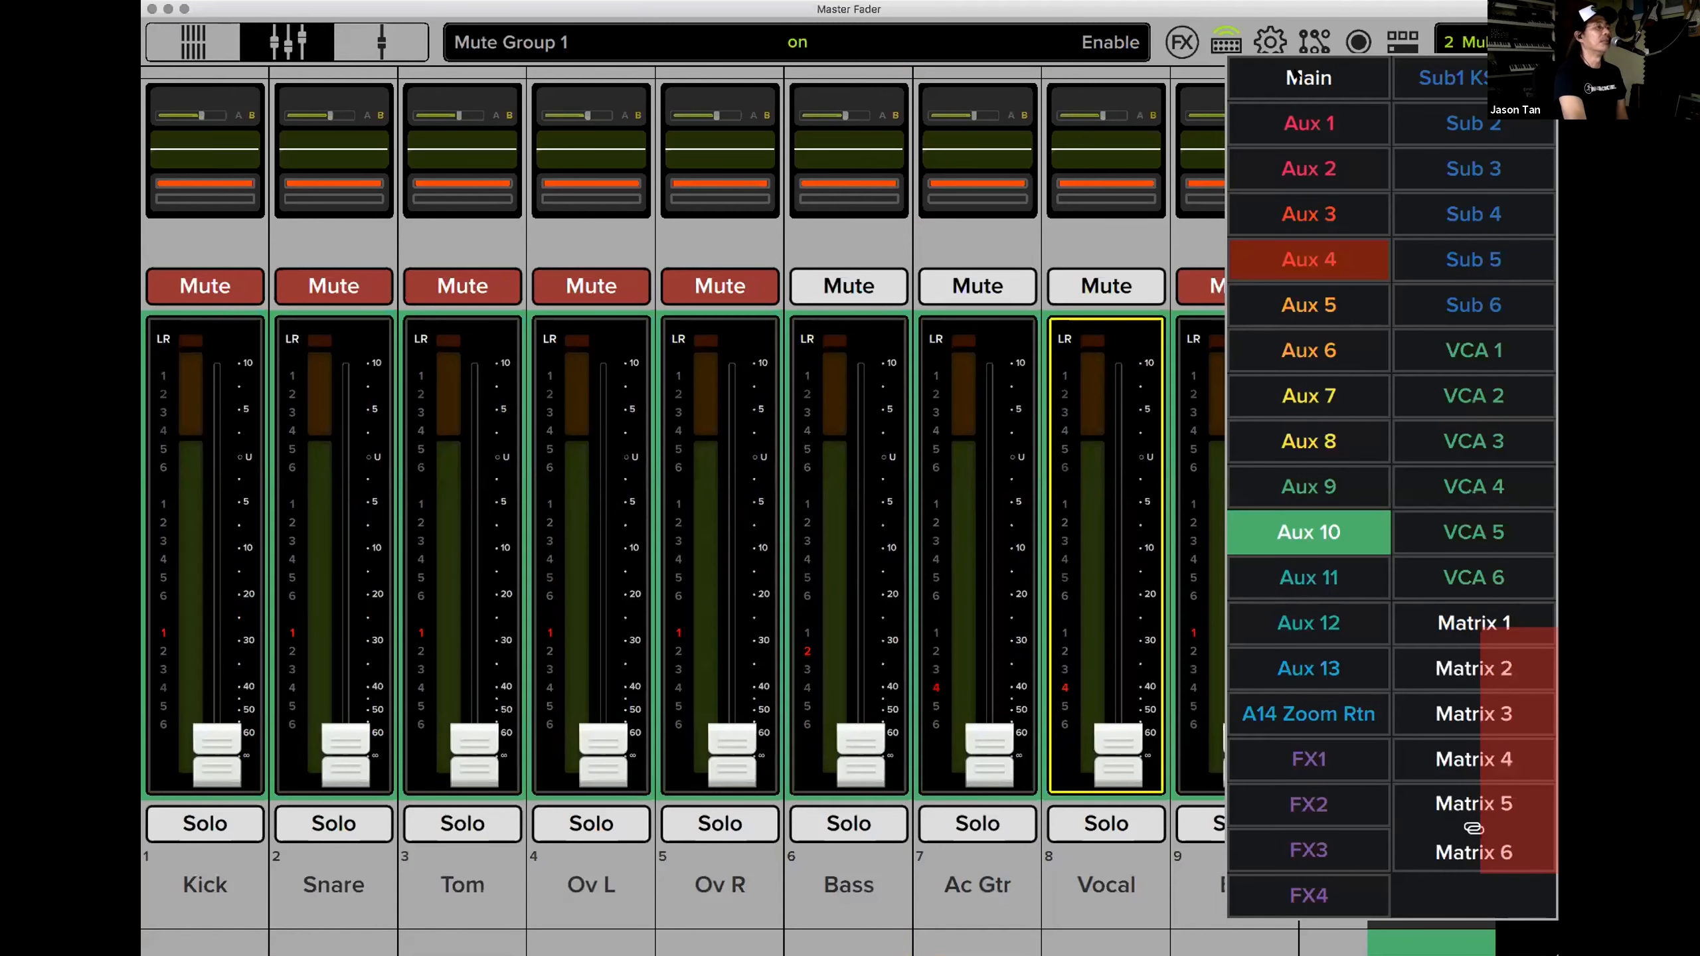
left_click(1296, 76)
left_click(1510, 377)
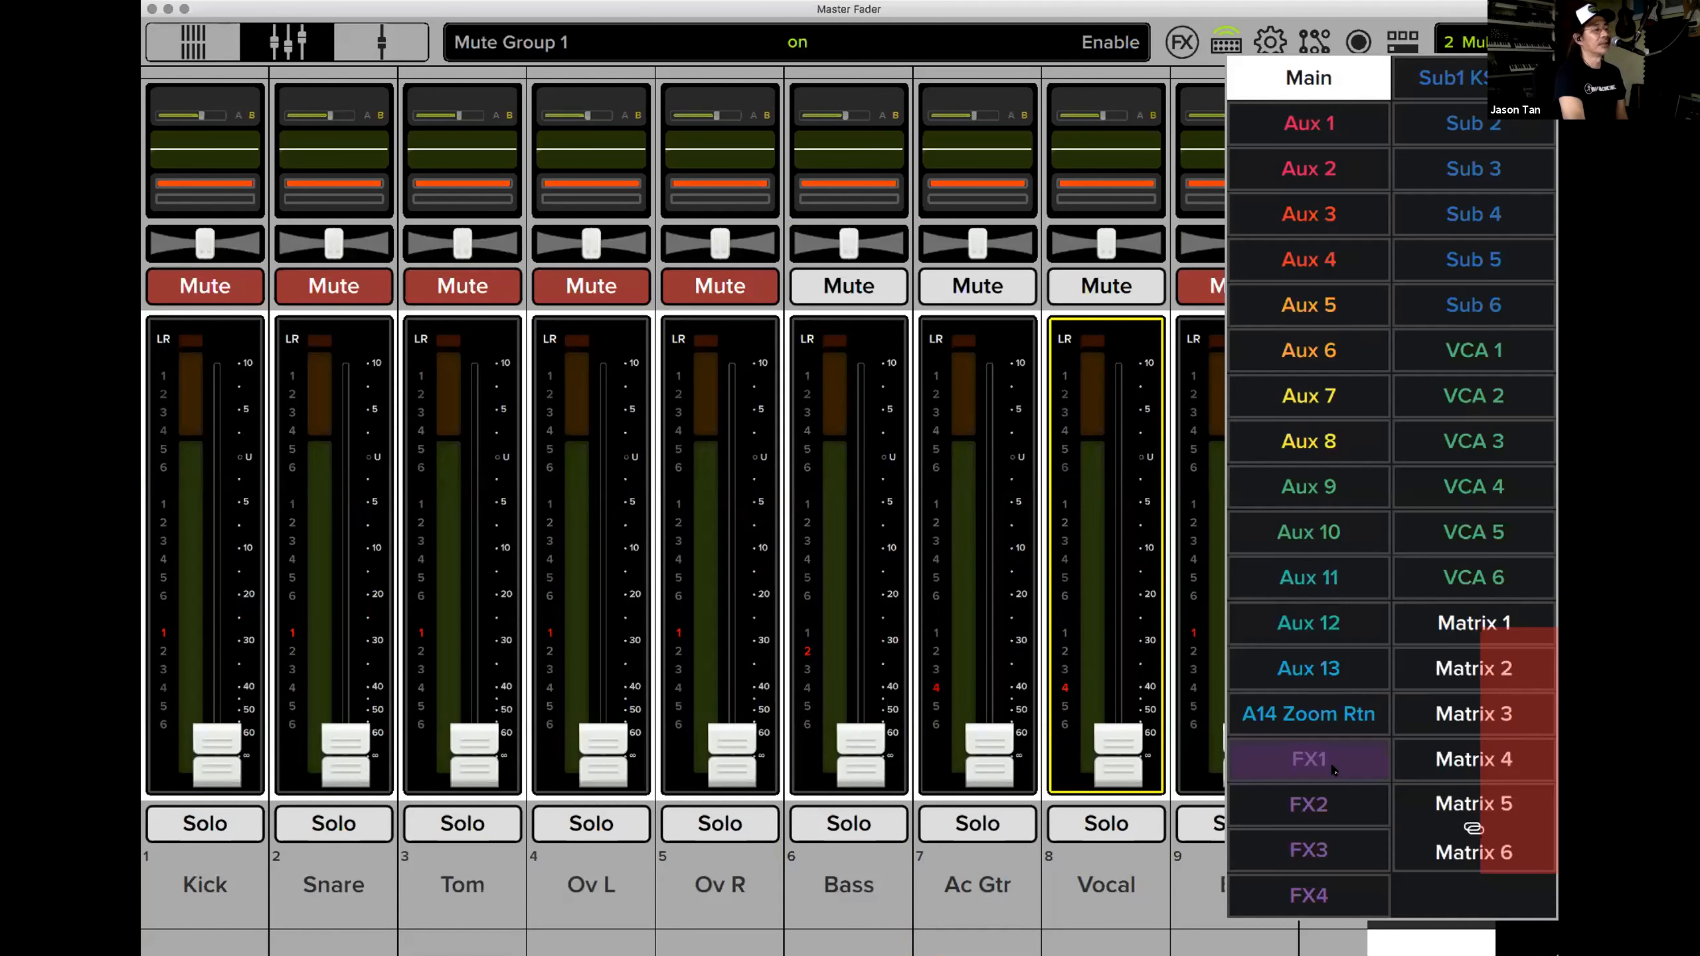
left_click(1308, 759)
left_click(1424, 368)
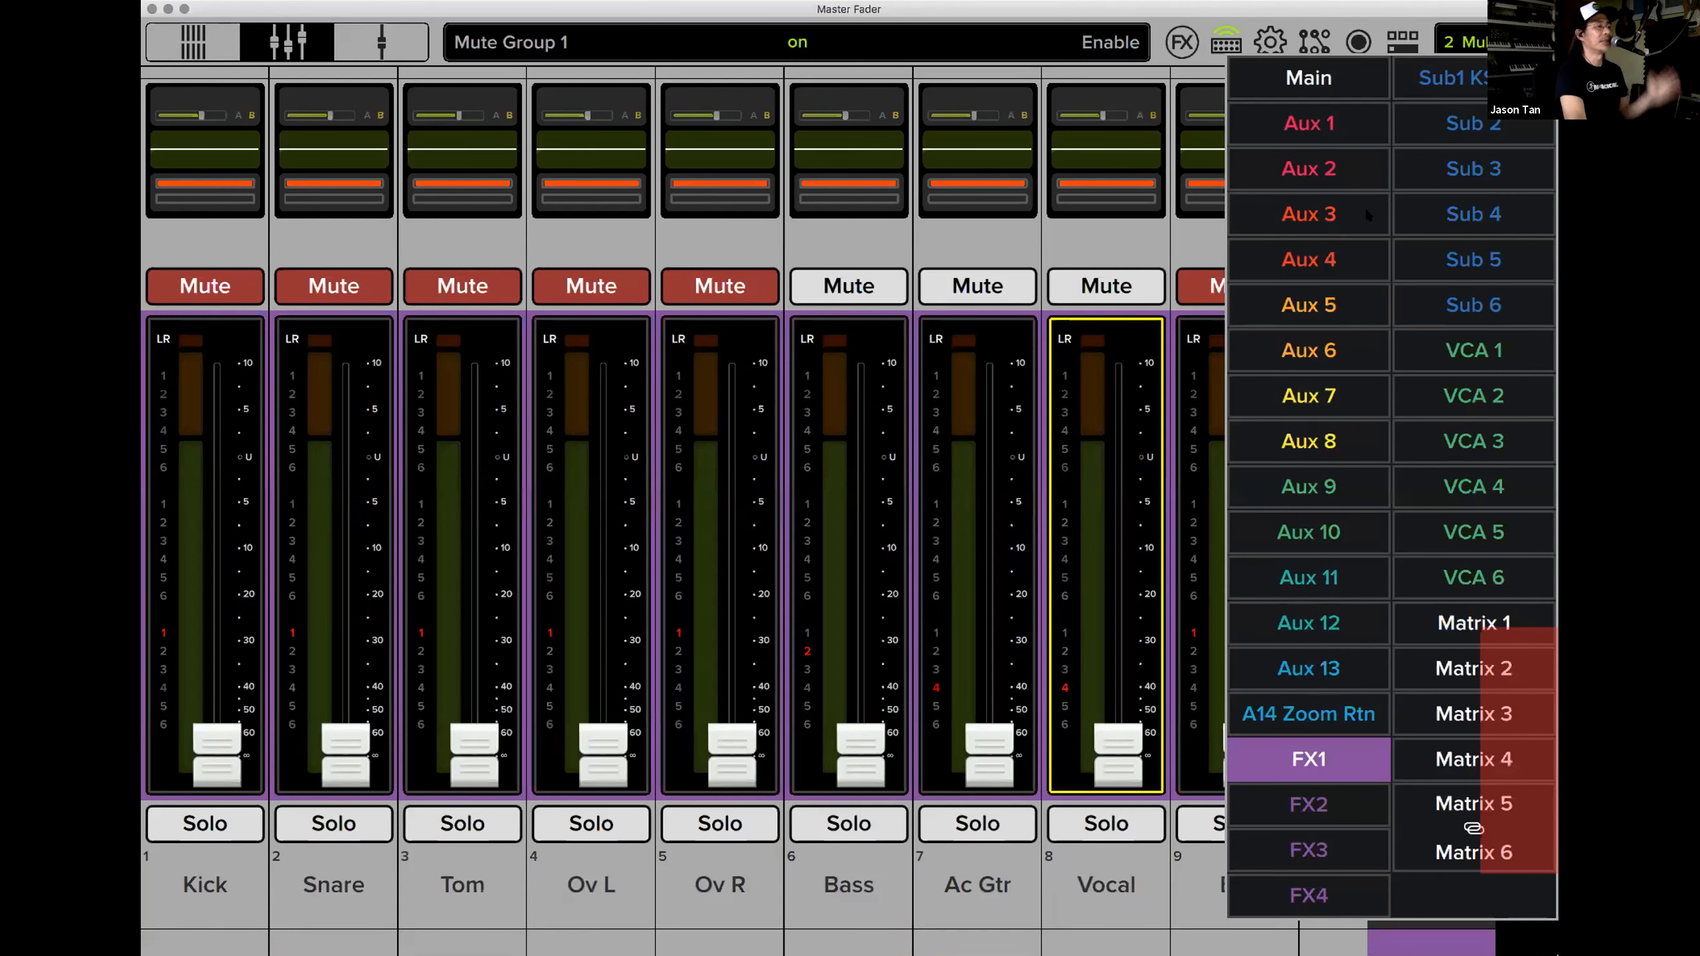
left_click(1301, 77)
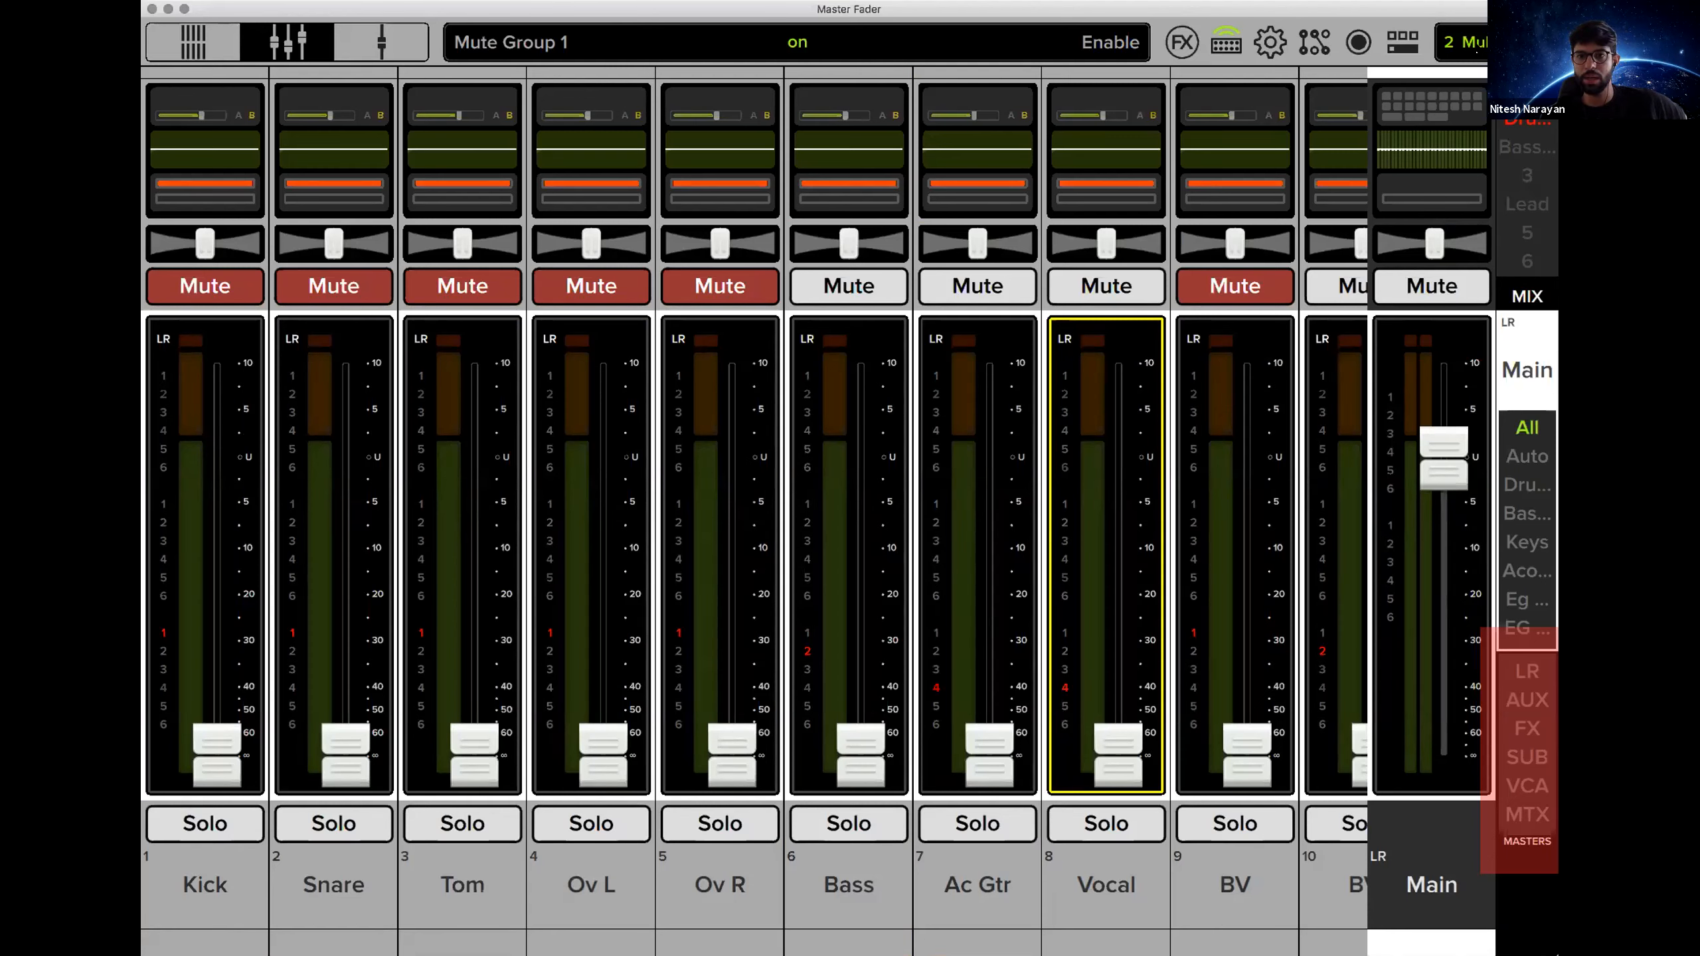
Recall snapshot 3, Multitrack Demo, from the current show and look across its input channels.
left_click(1477, 45)
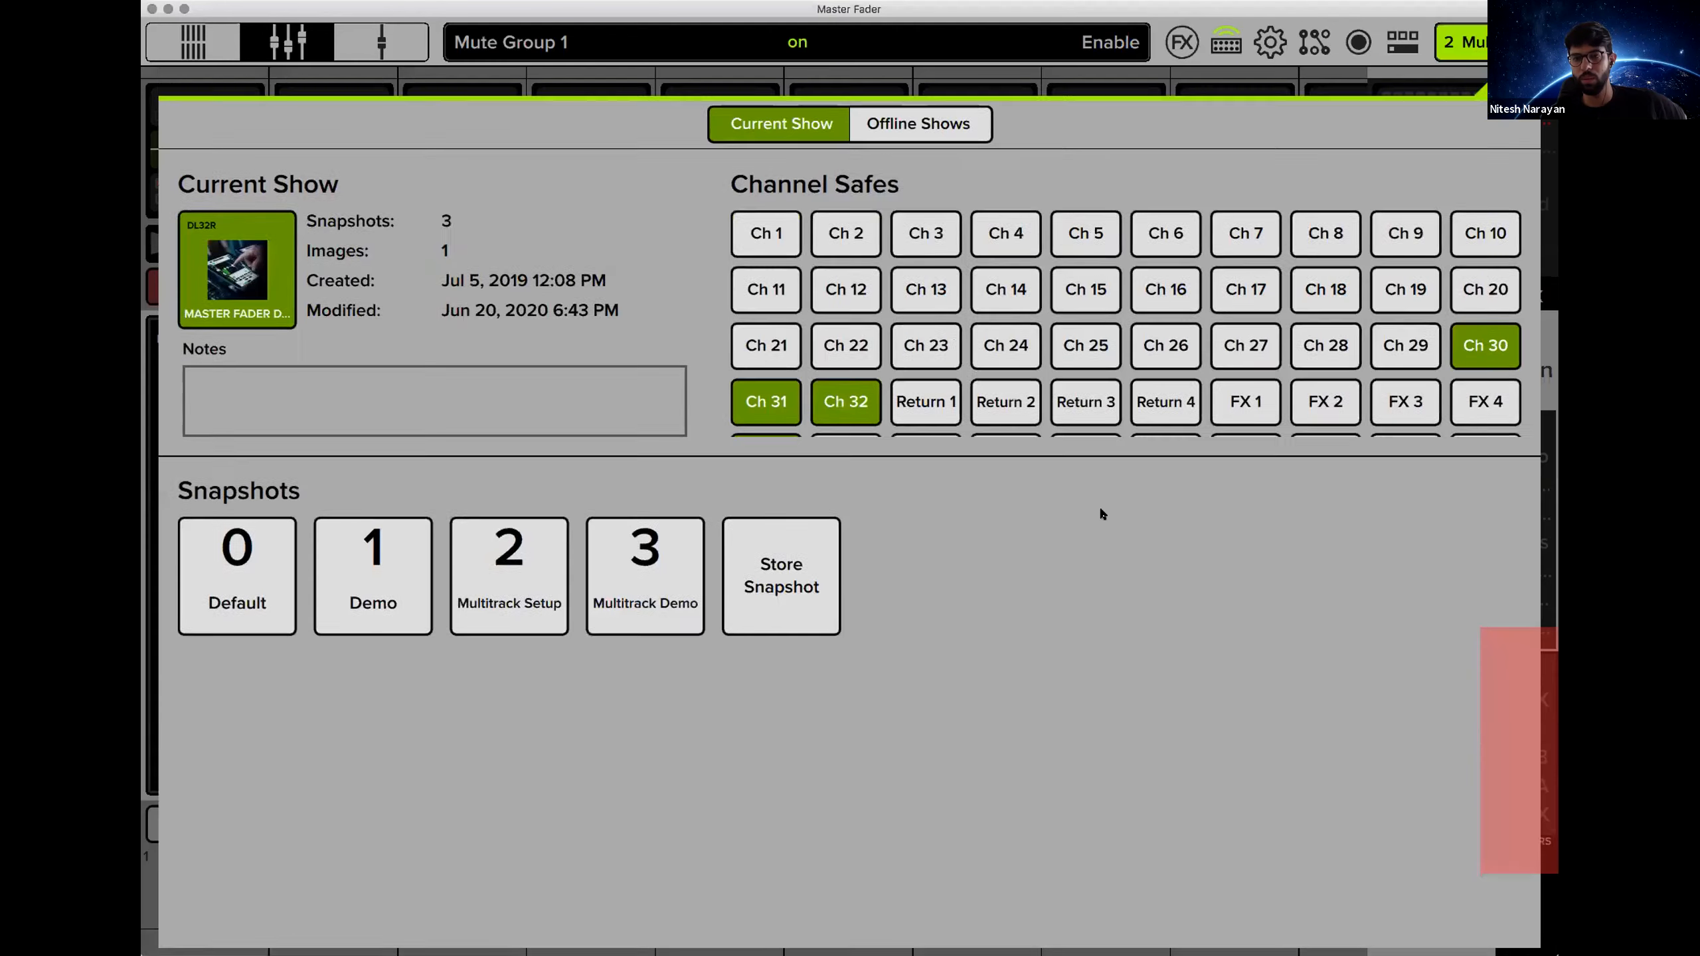
left_click(629, 588)
left_click(715, 339)
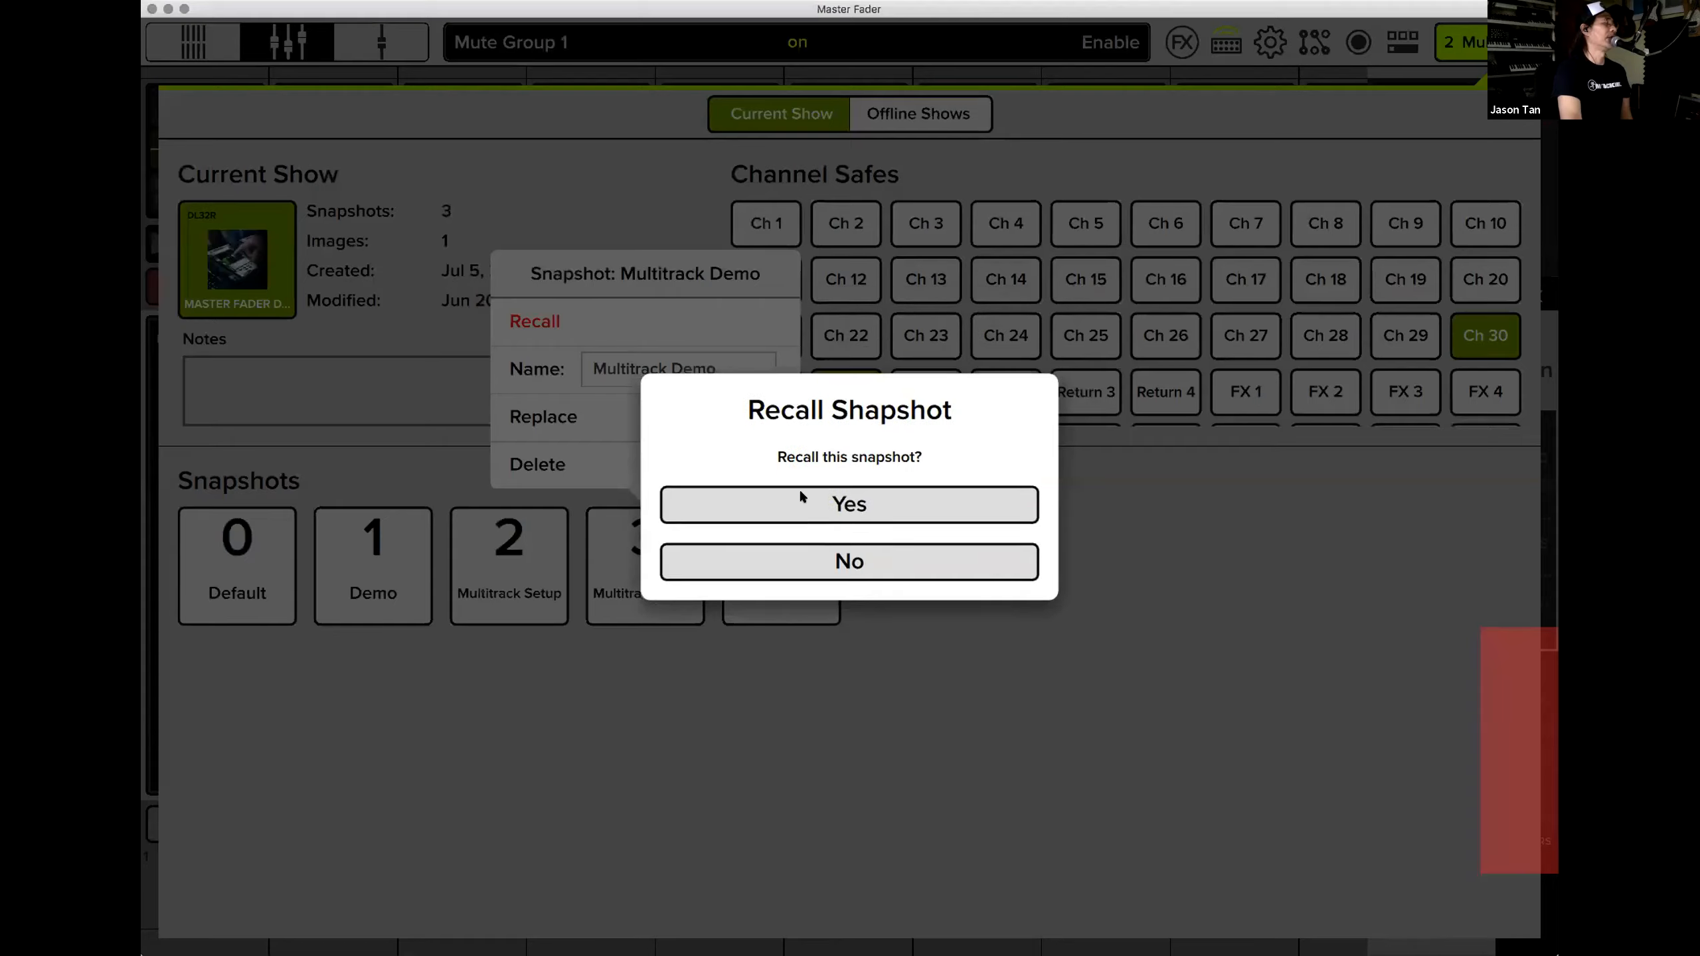
left_click(800, 495)
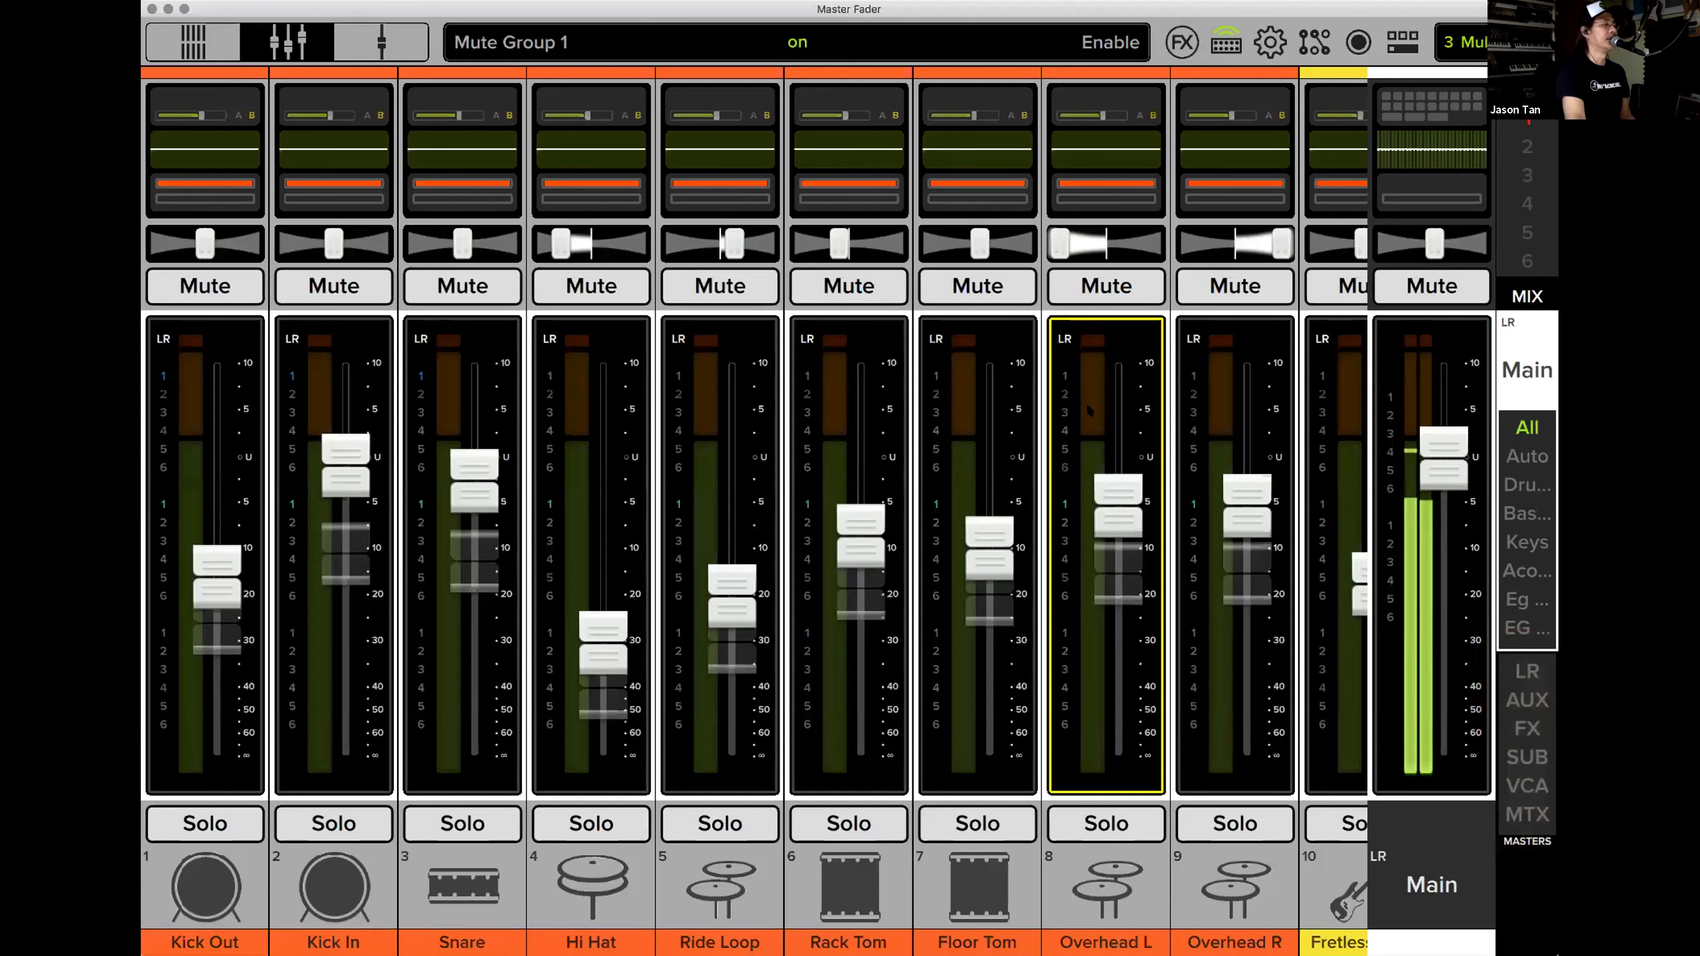
scroll(830, 413, "right", 8)
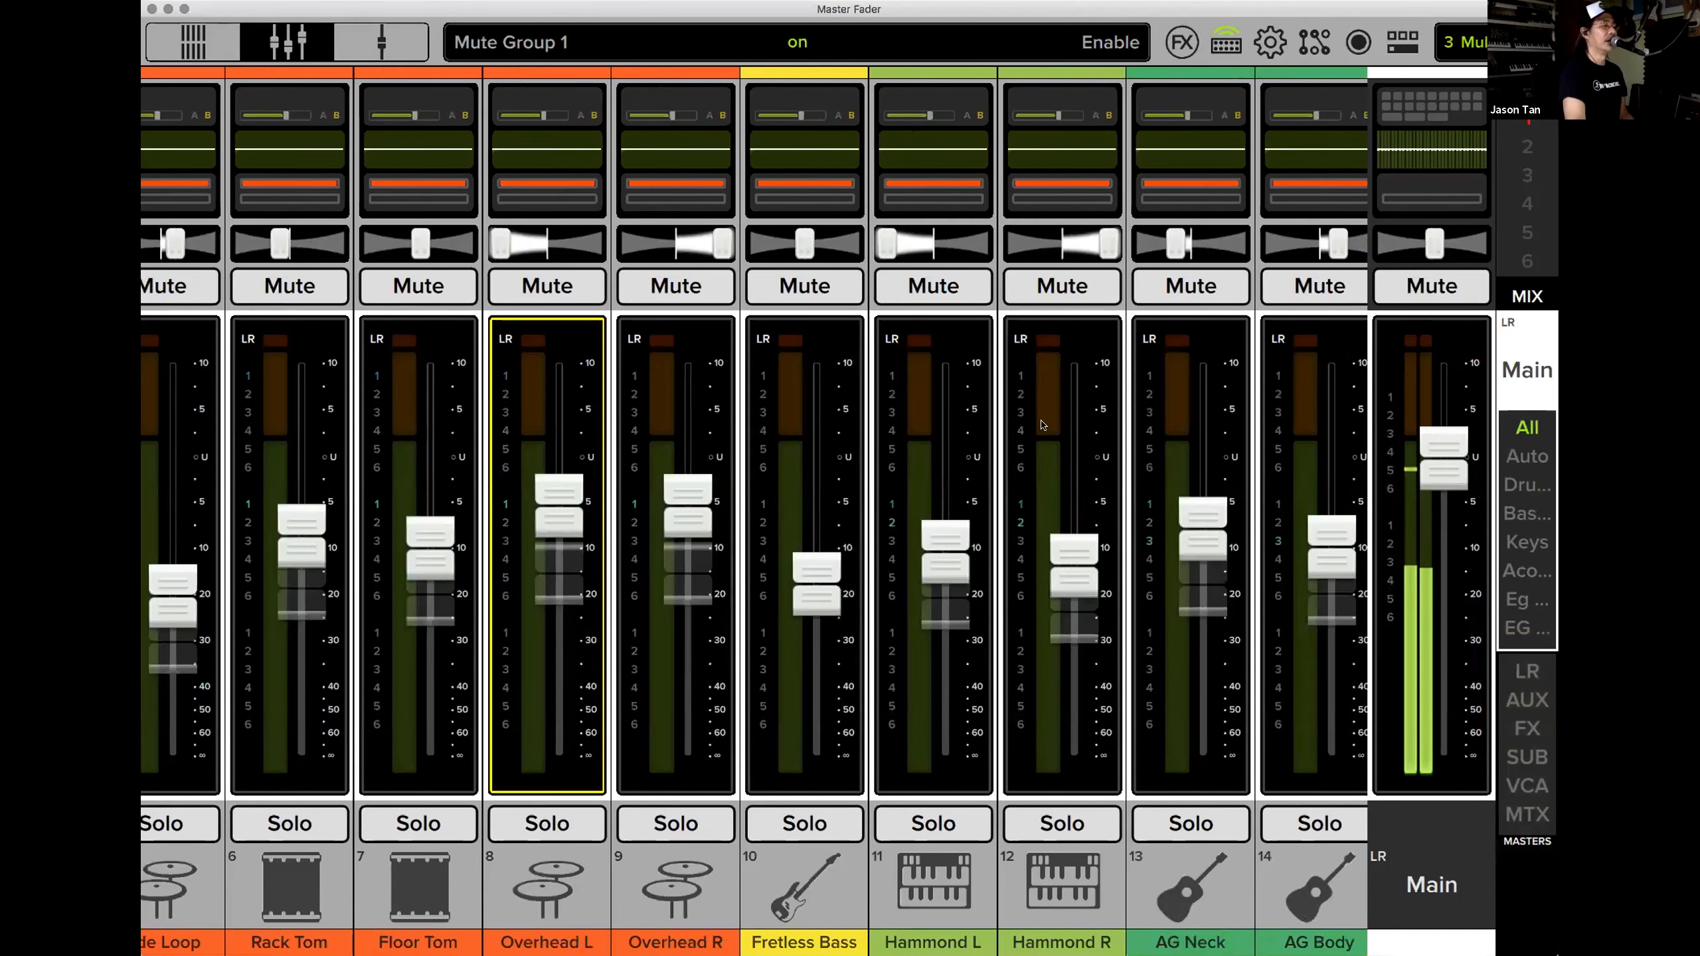
Examine the channel strips from the drums through bass, keys, guitars and trumpet to Zoom In, and return to Kick Out.
scroll(255, 491, "right", 10)
scroll(254, 491, "right", 4)
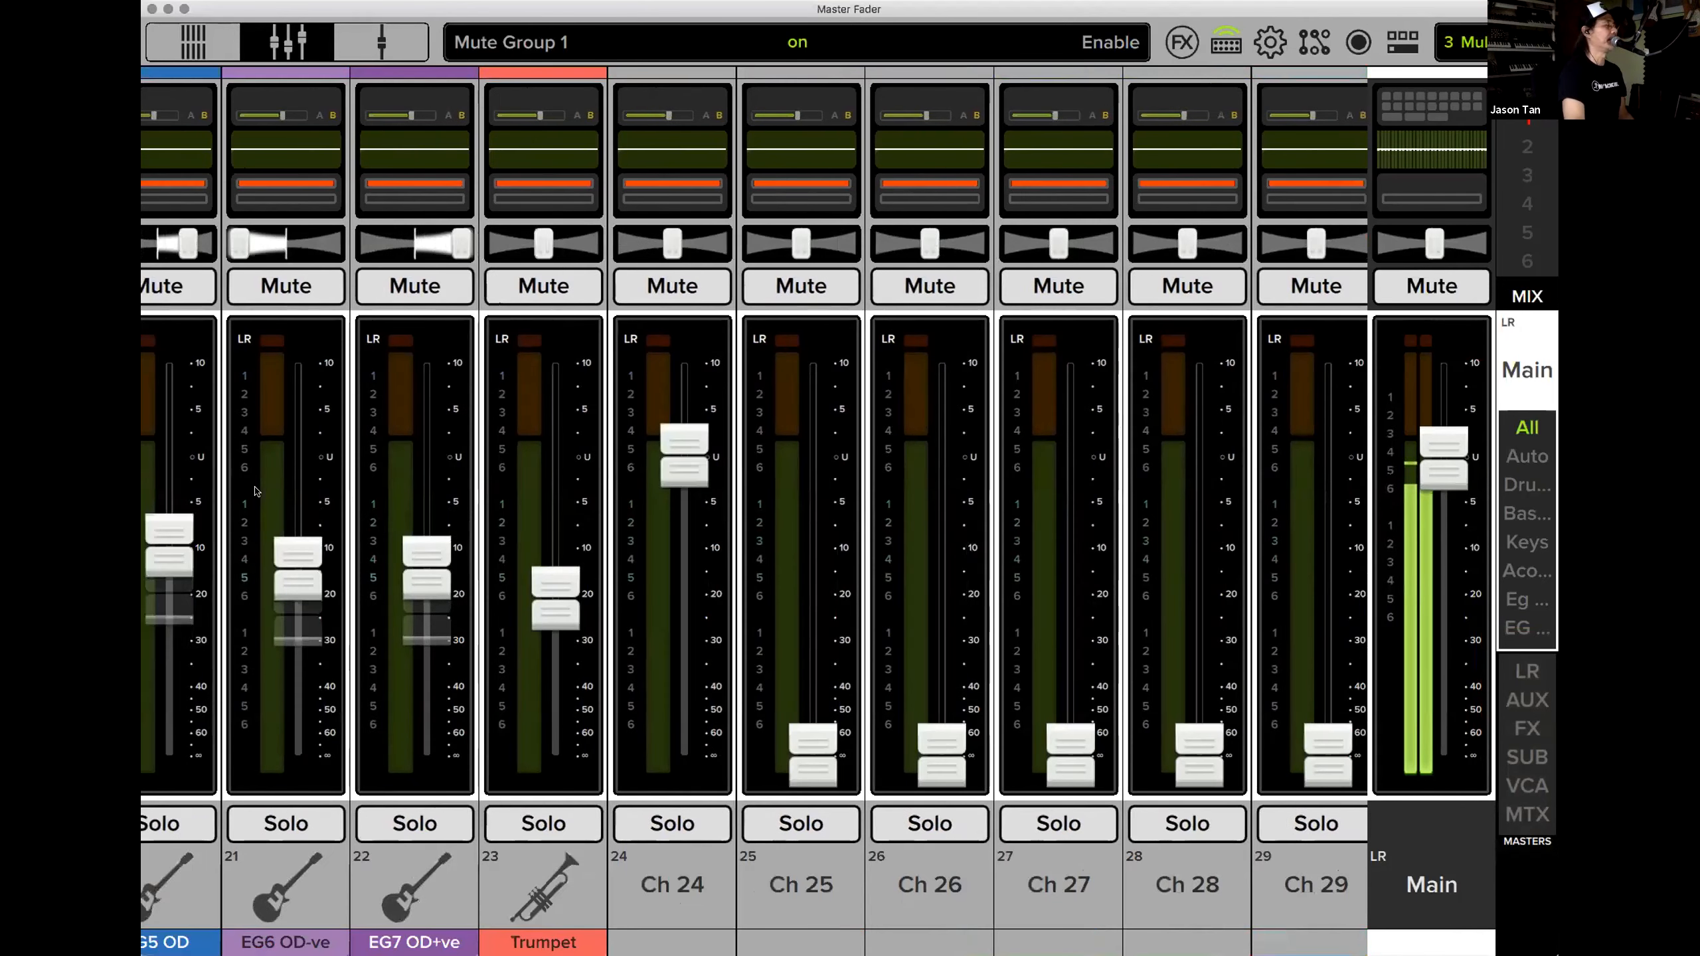
scroll(407, 549, "right", 6)
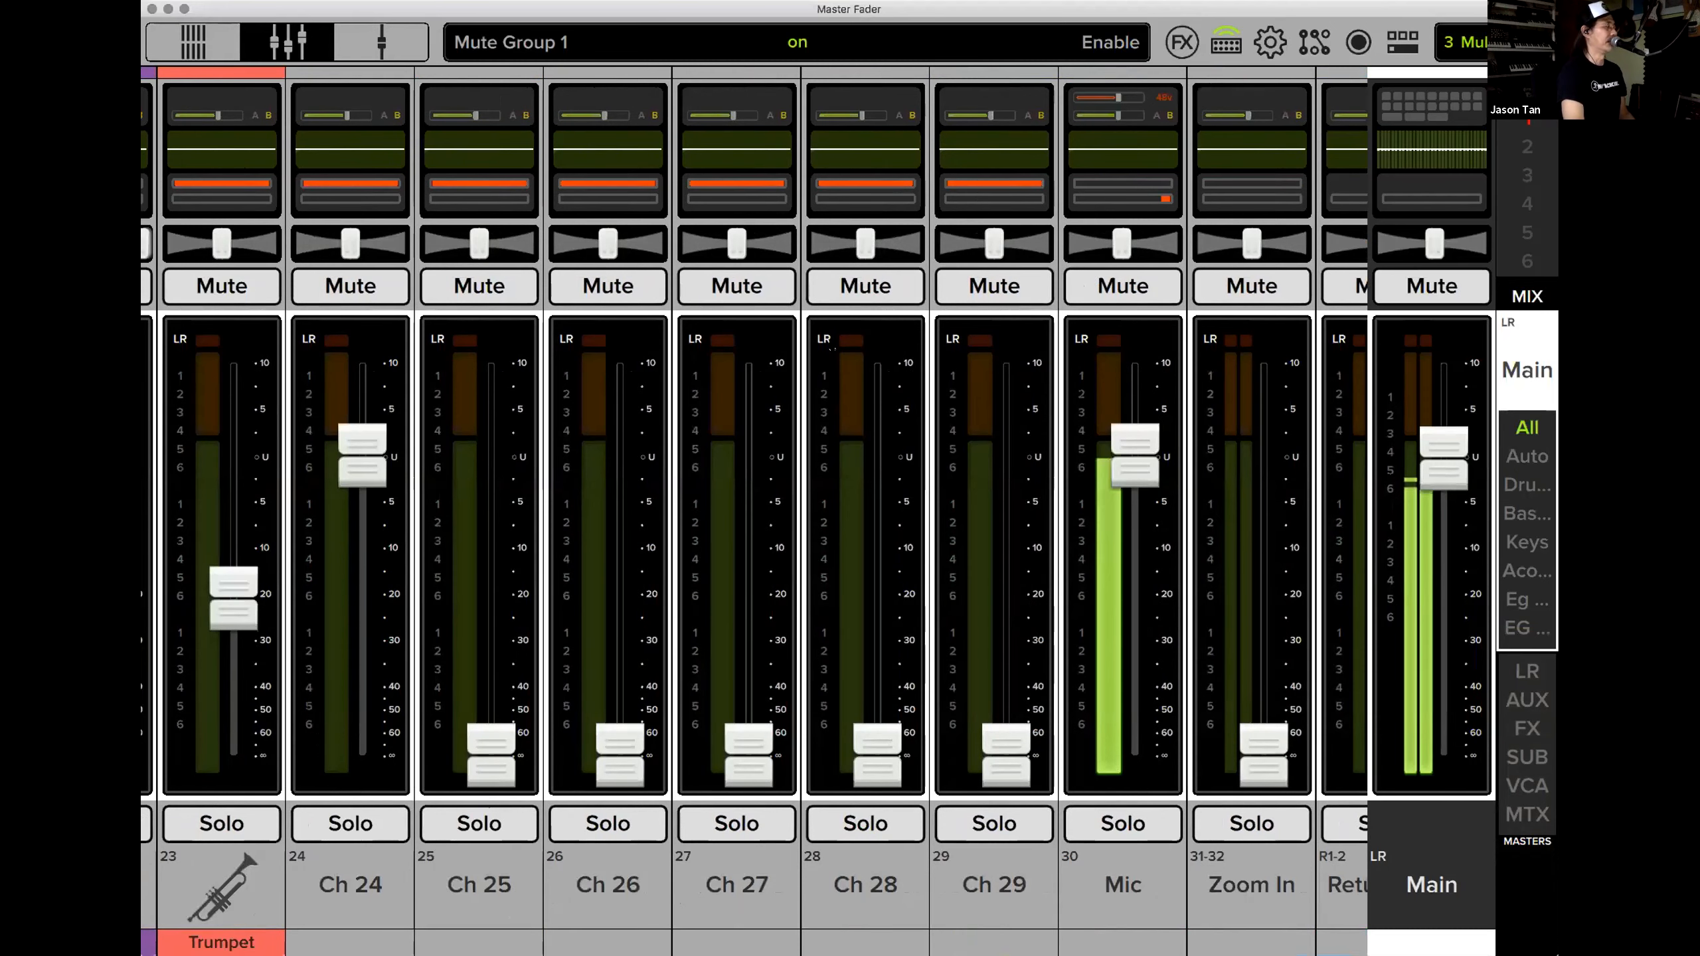
scroll(754, 511, "left", 20)
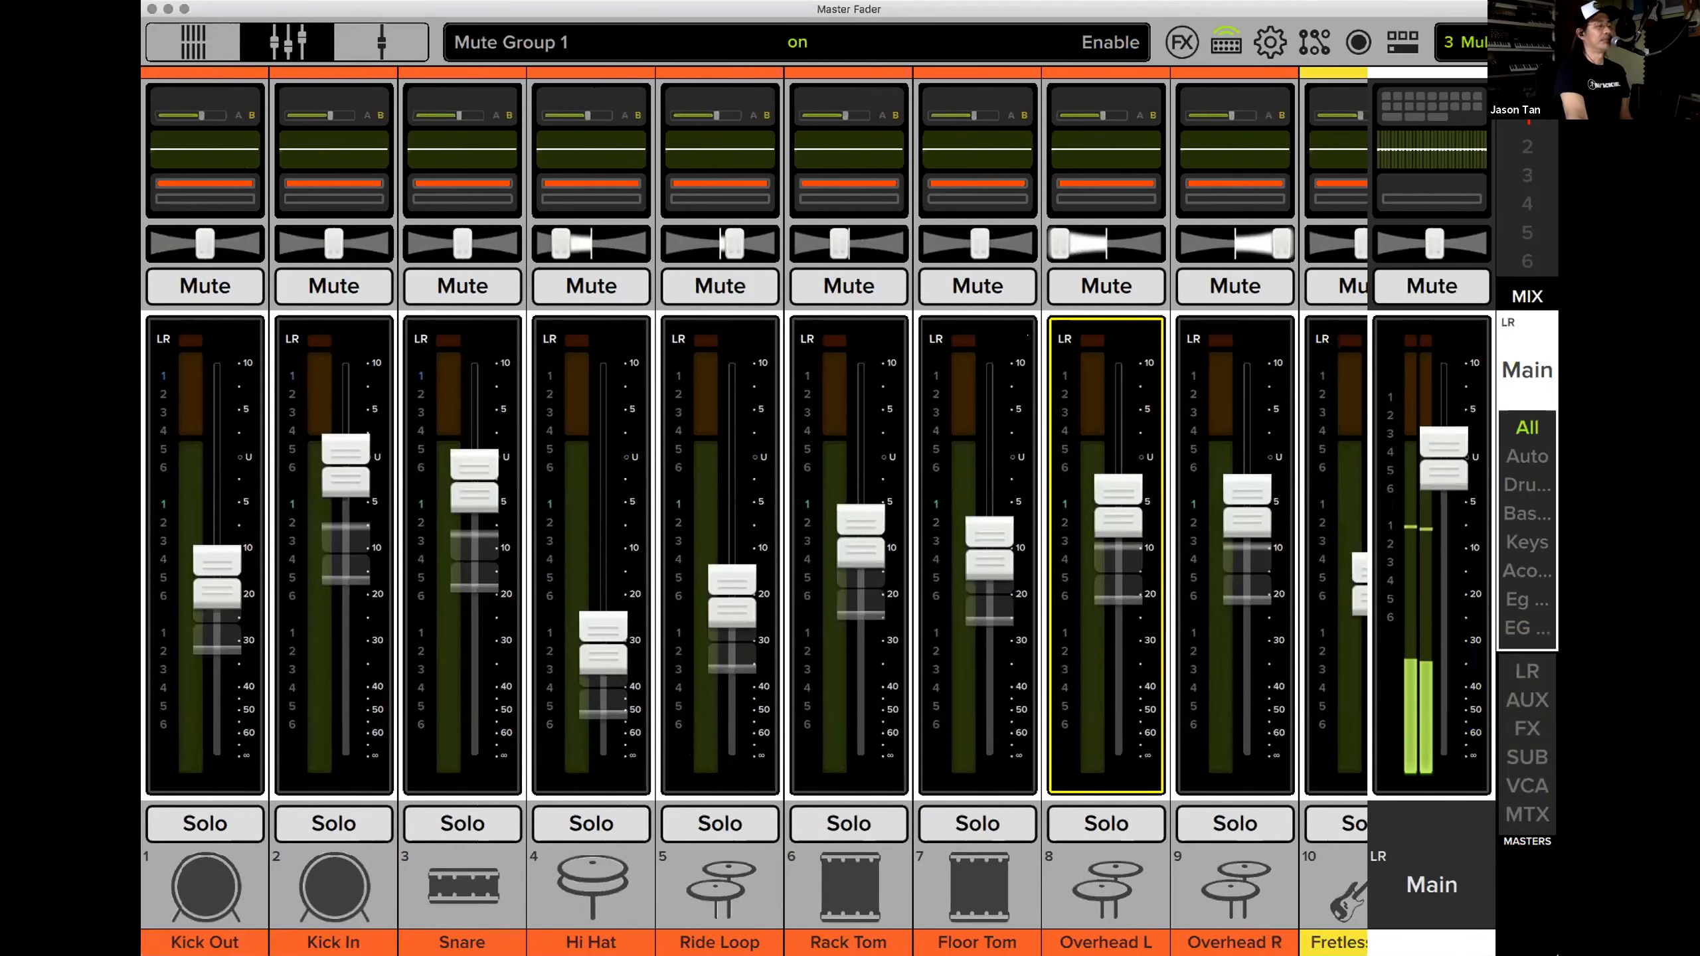
scroll(755, 509, "right", 5)
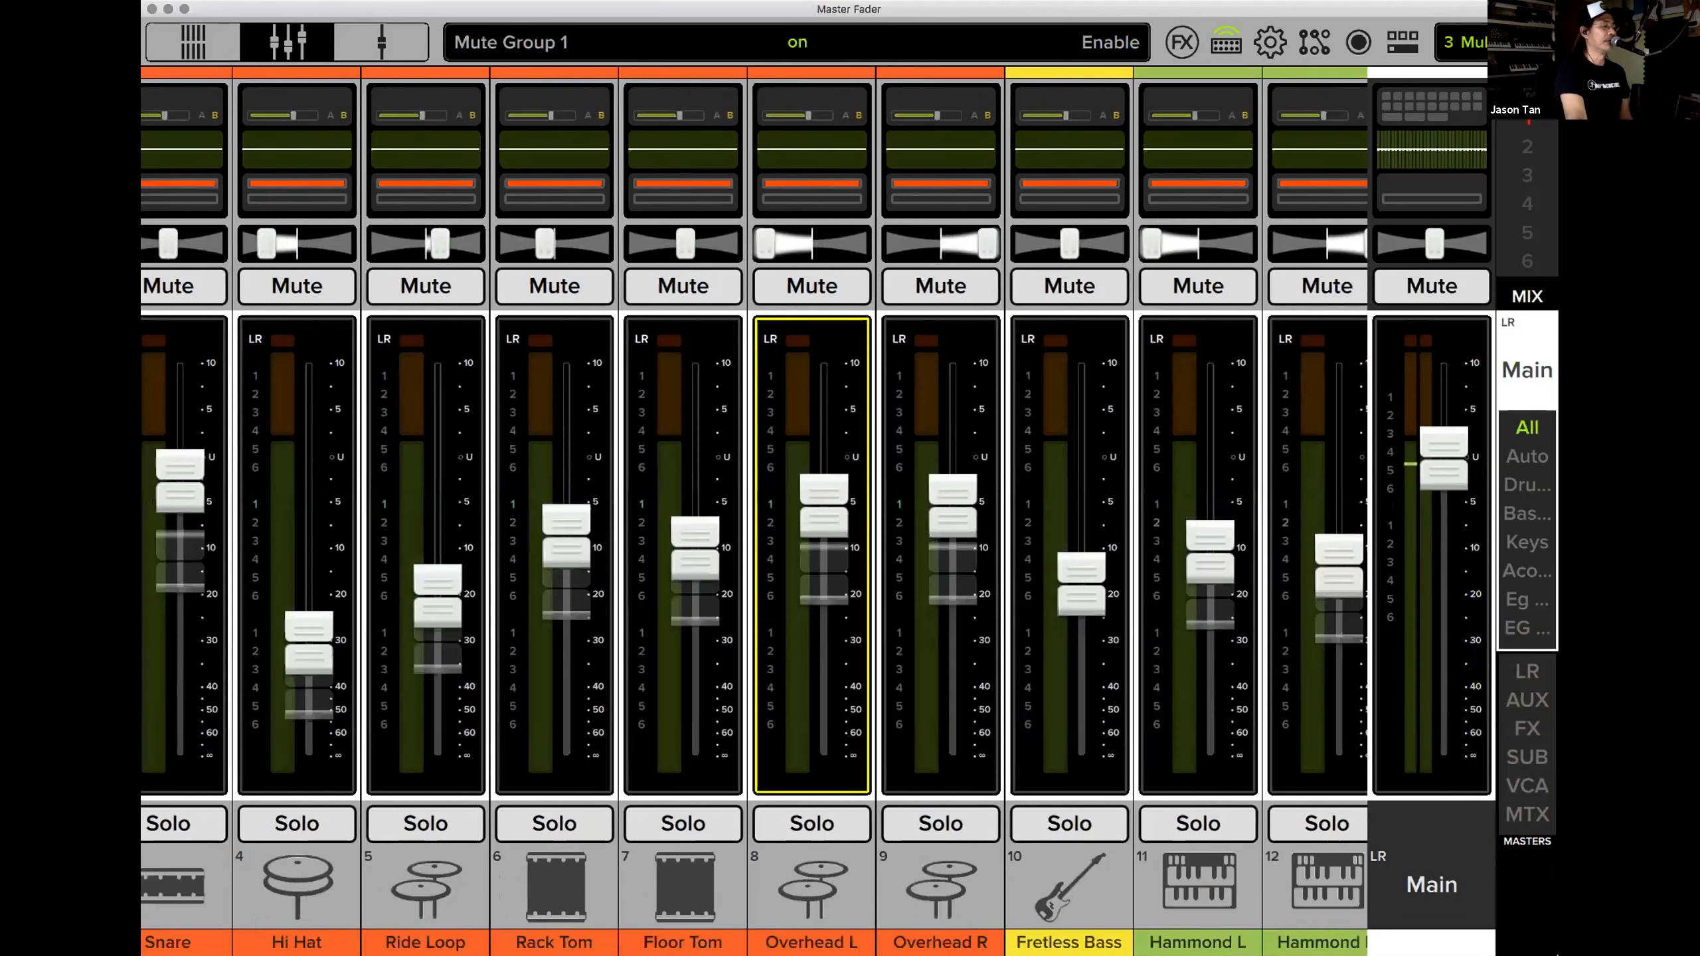
scroll(885, 380, "right", 5)
scroll(681, 402, "right", 5)
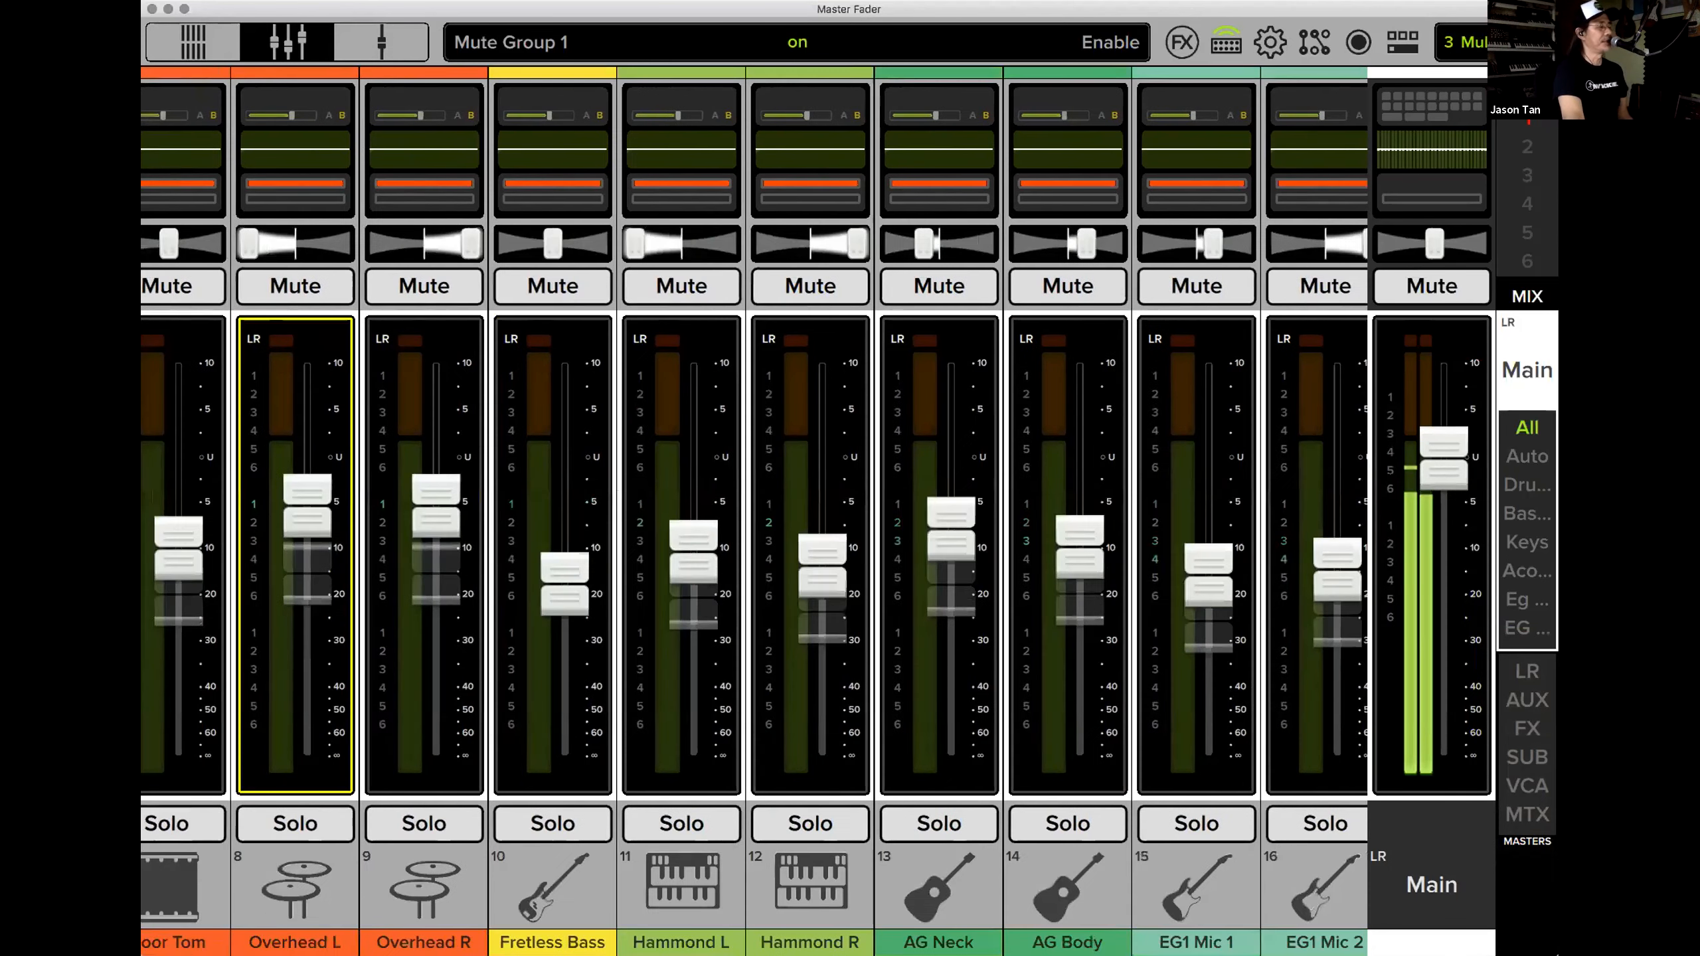
scroll(487, 429, "right", 3)
scroll(403, 448, "right", 3)
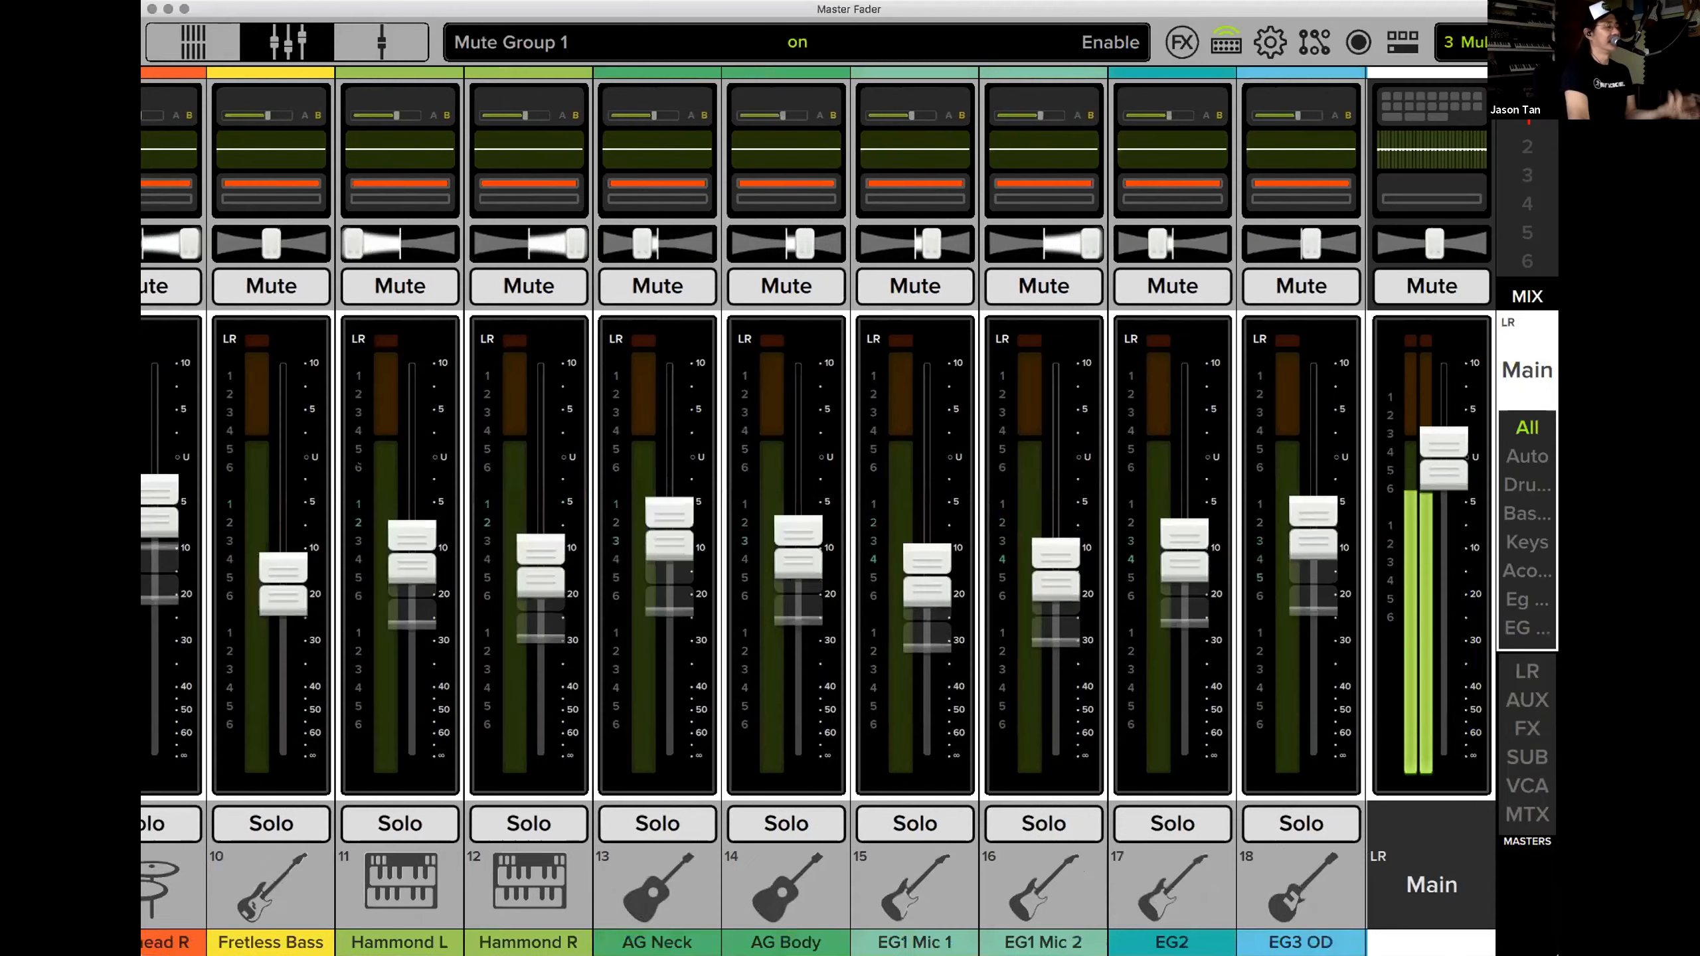
scroll(331, 463, "right", 2)
scroll(899, 937, "right", 1)
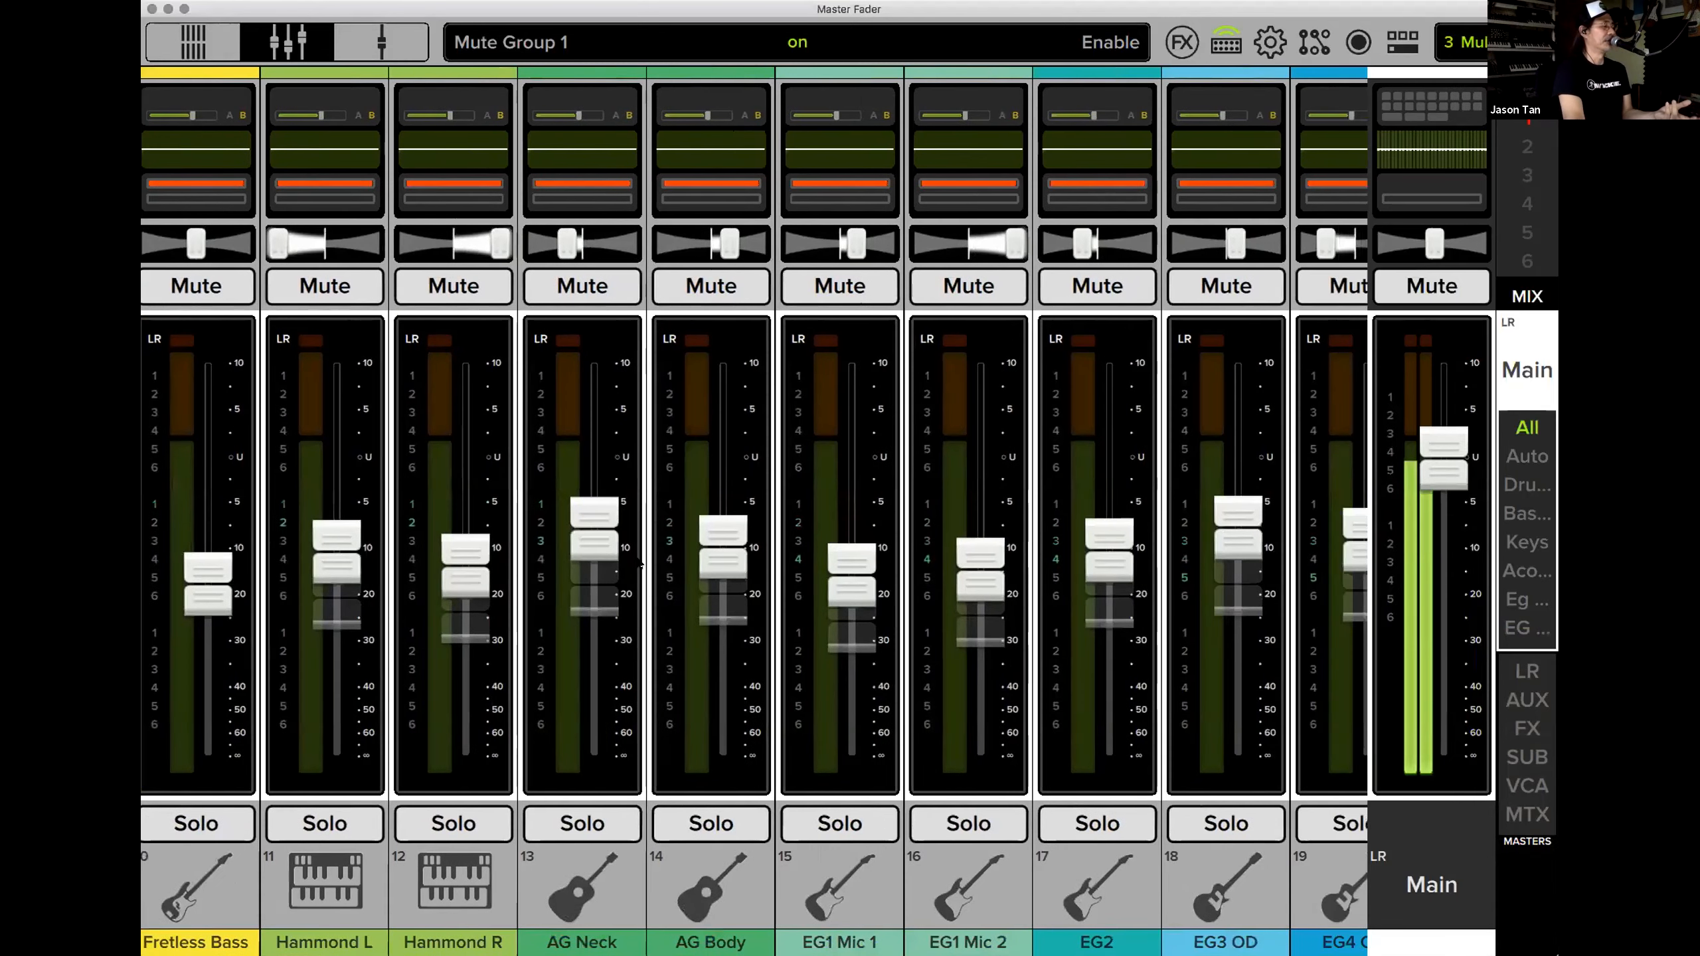
scroll(901, 938, "right", 4)
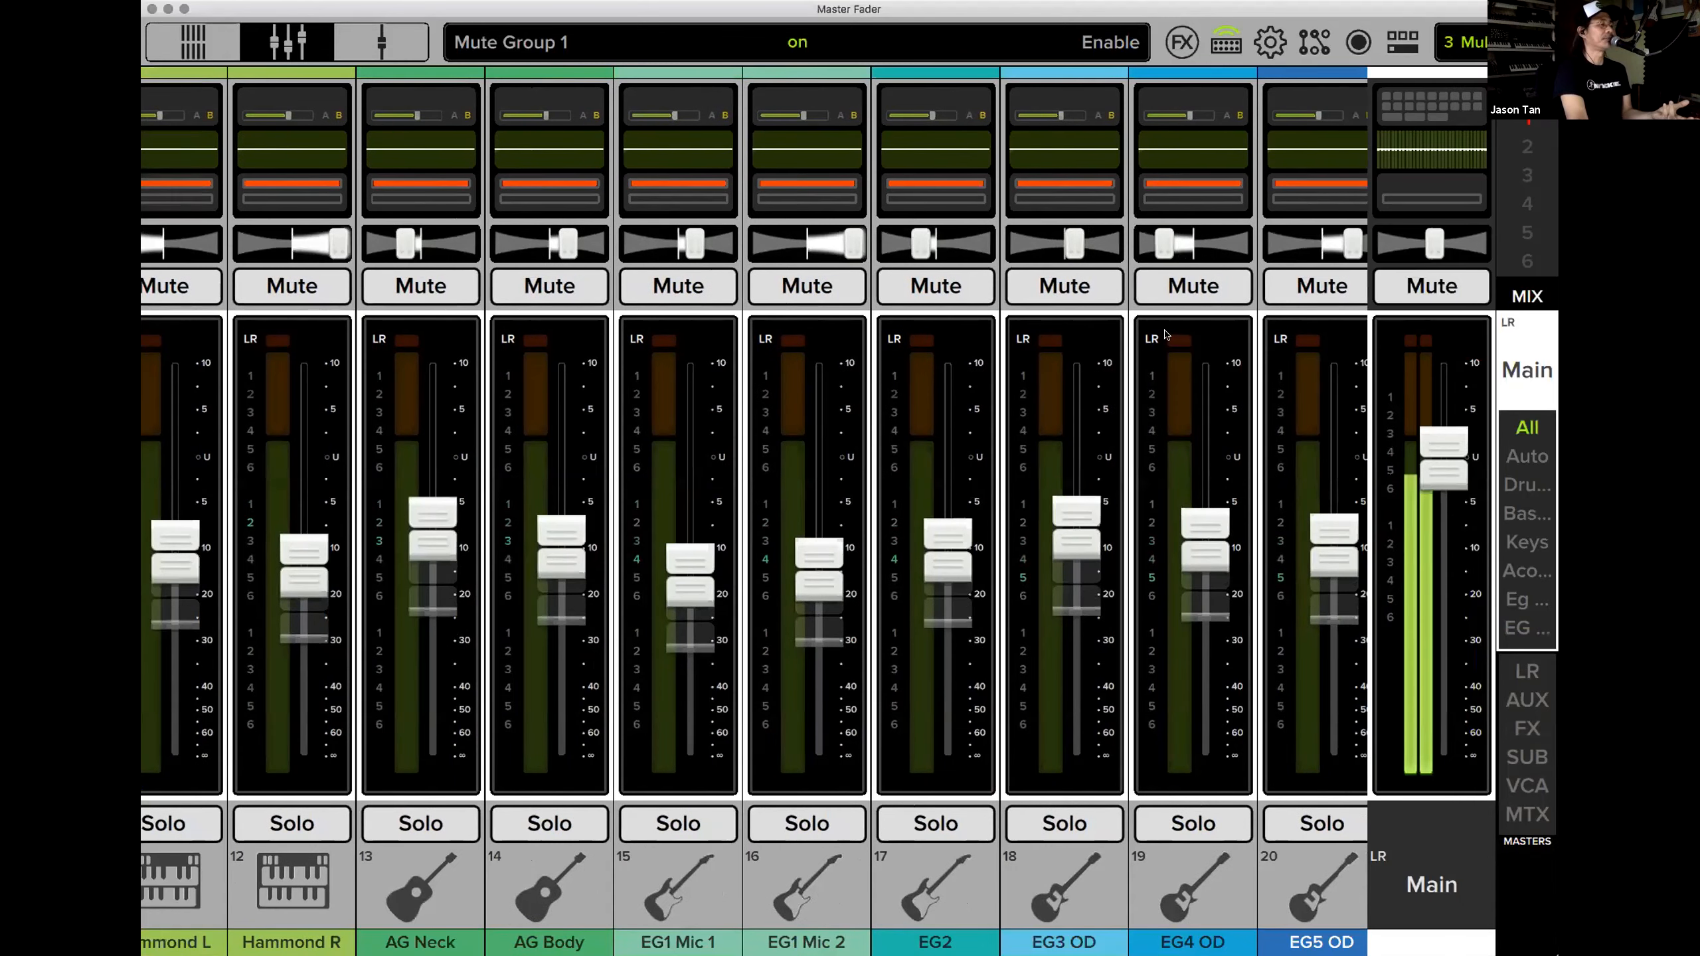
scroll(555, 927, "right", 10)
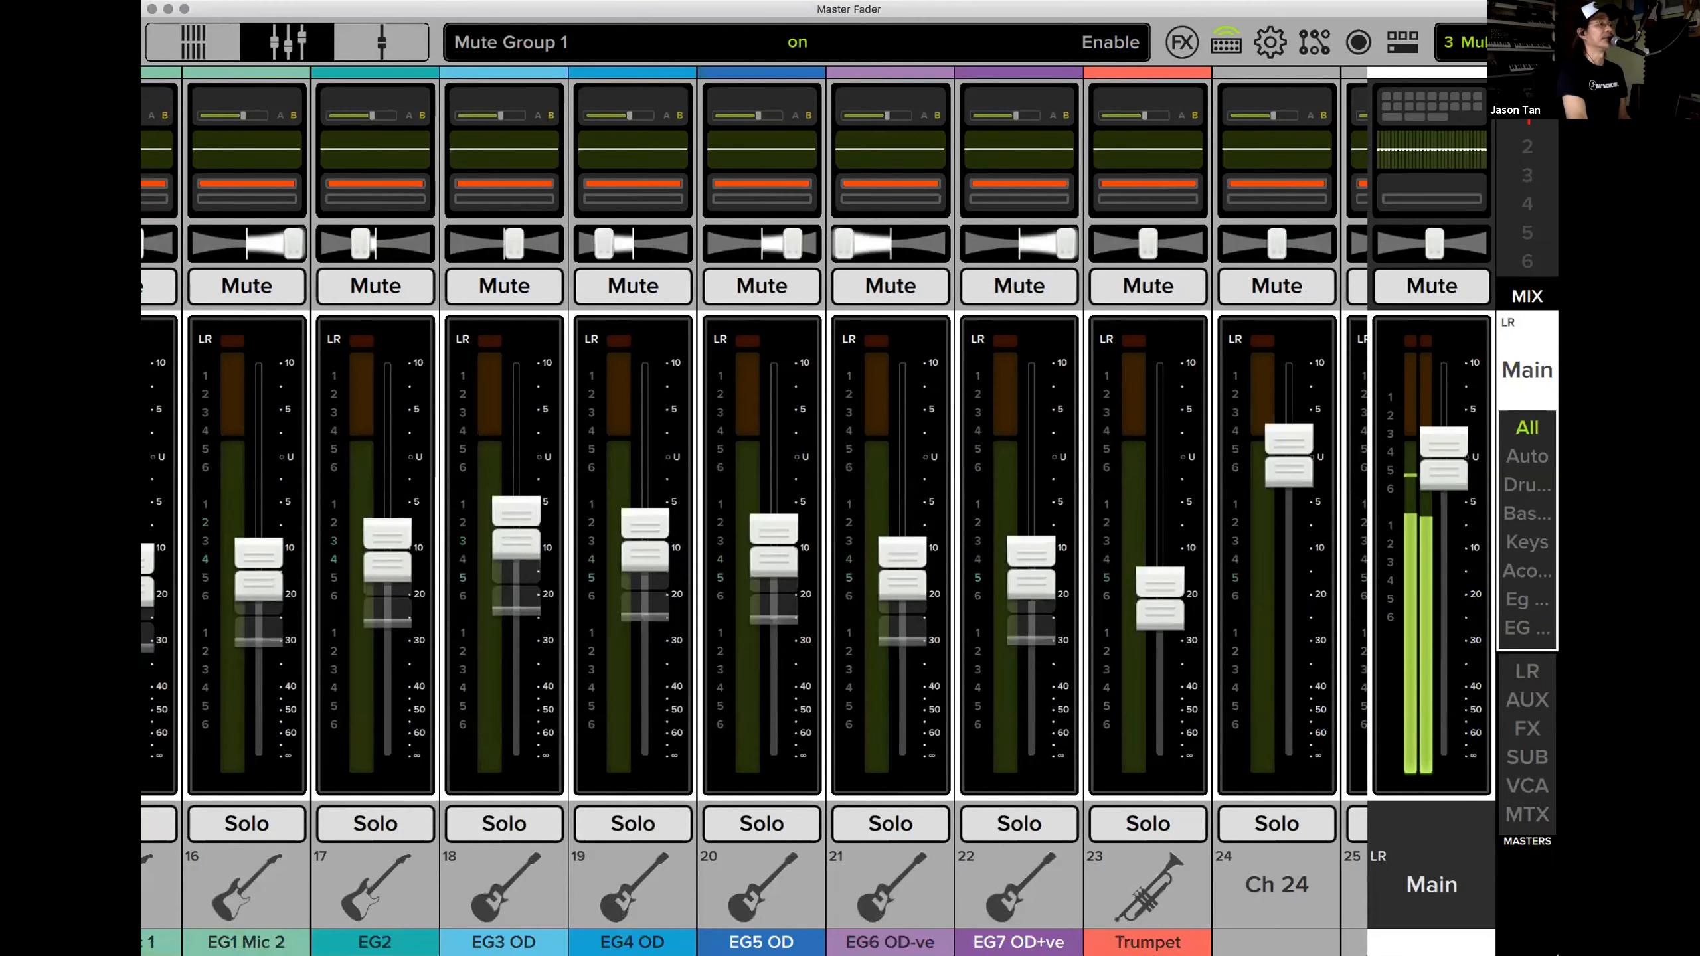
scroll(863, 447, "left", 15)
scroll(957, 409, "left", 3)
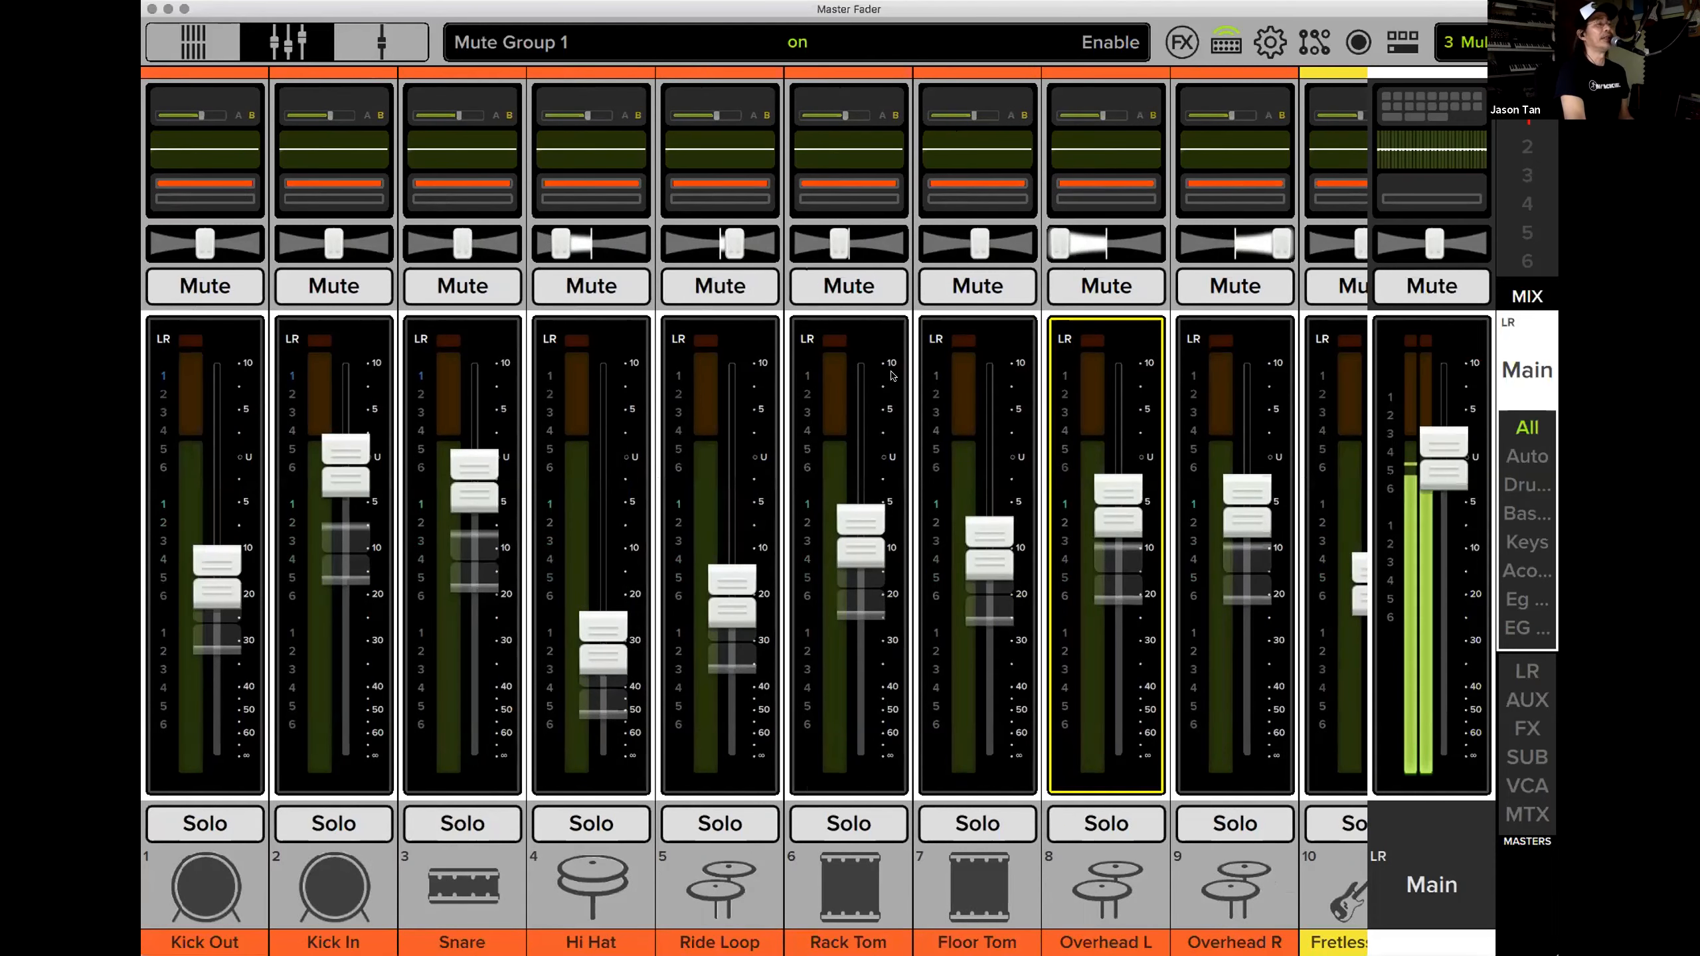
Play the multichannel recording Ode to Masters_24tr and return to the mixer channels.
left_click(1359, 42)
left_click(1115, 561)
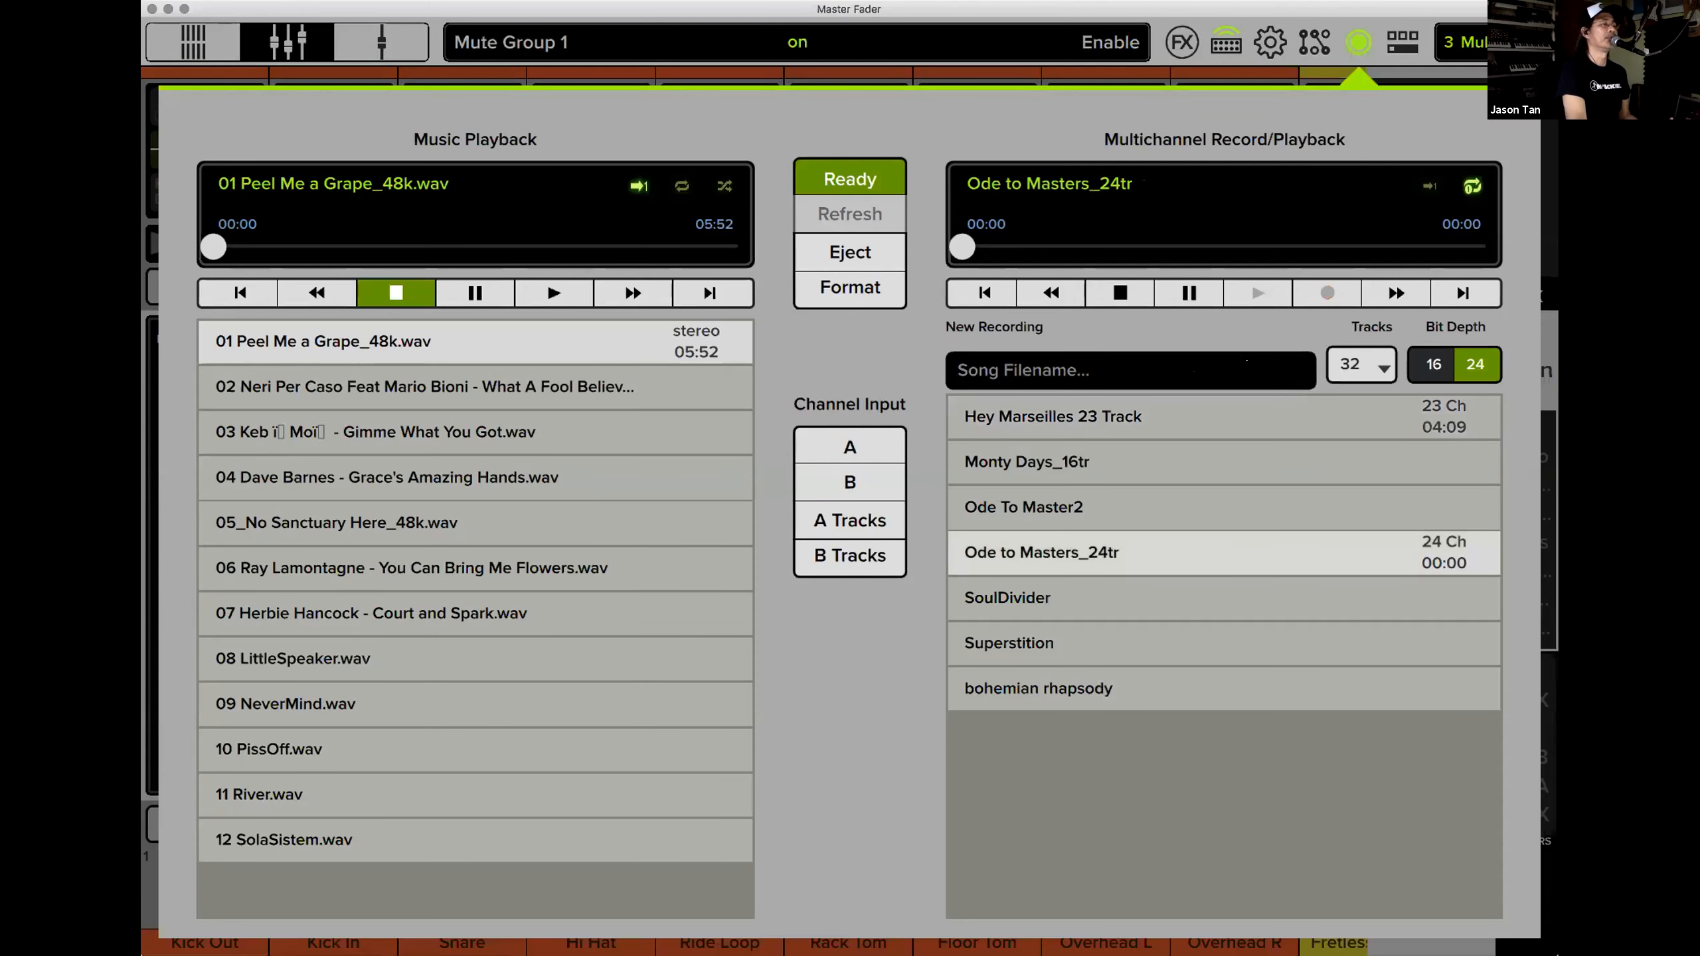
left_click(1259, 295)
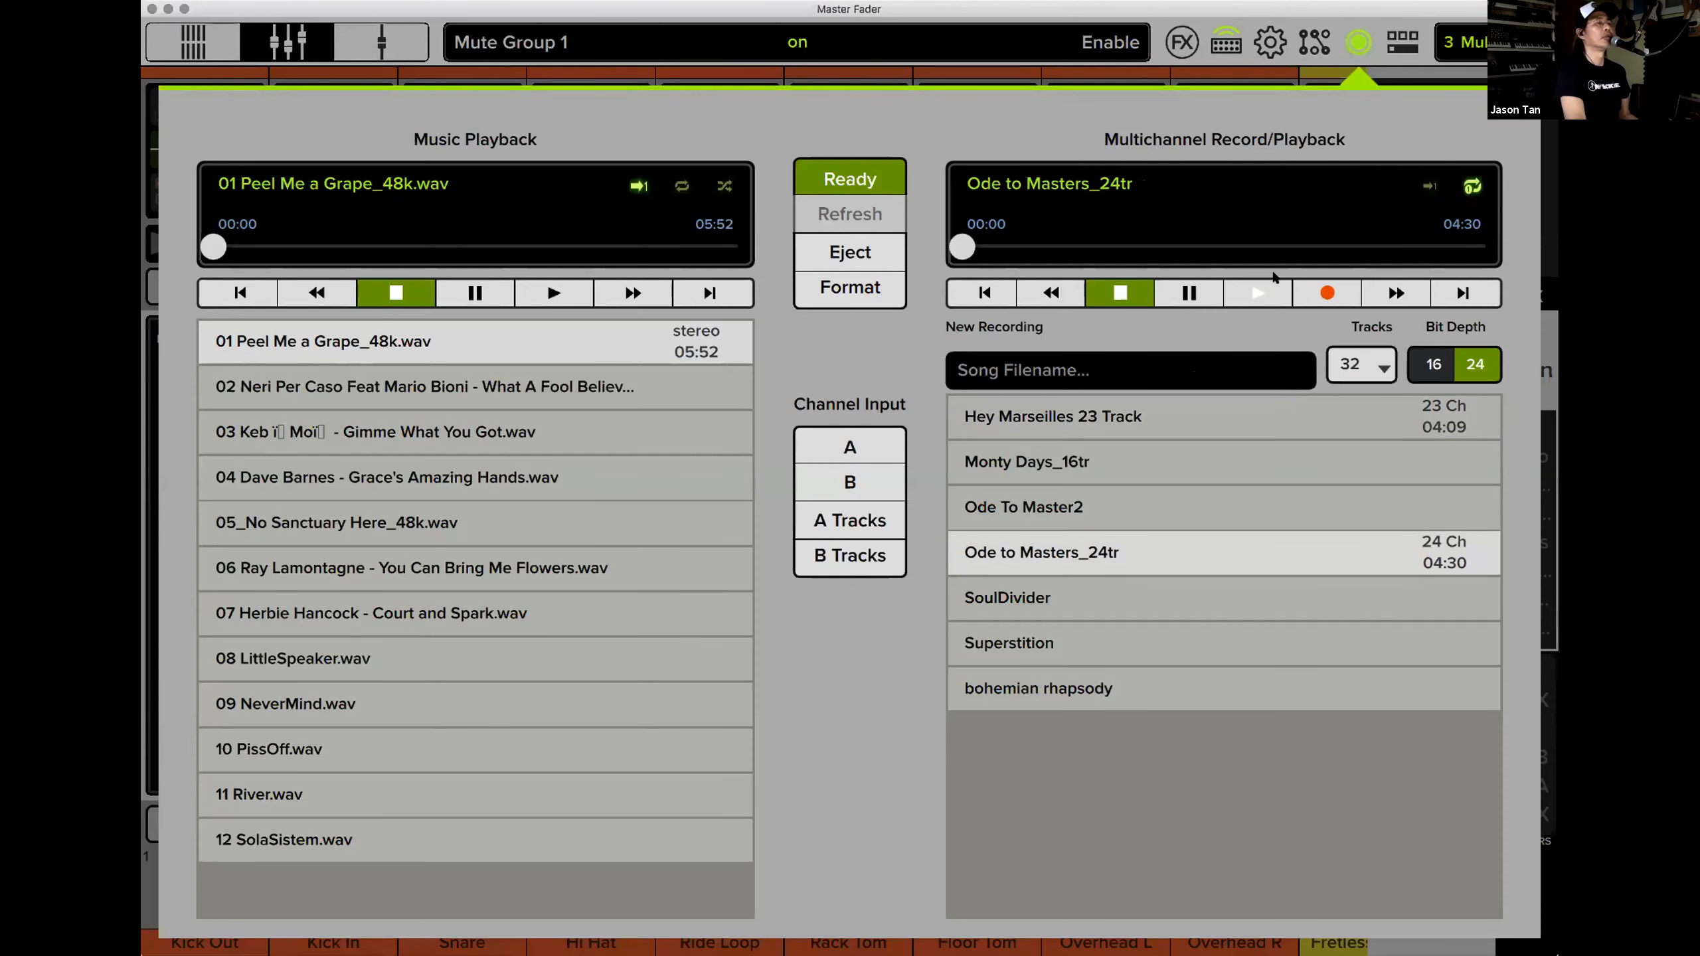
left_click(1361, 54)
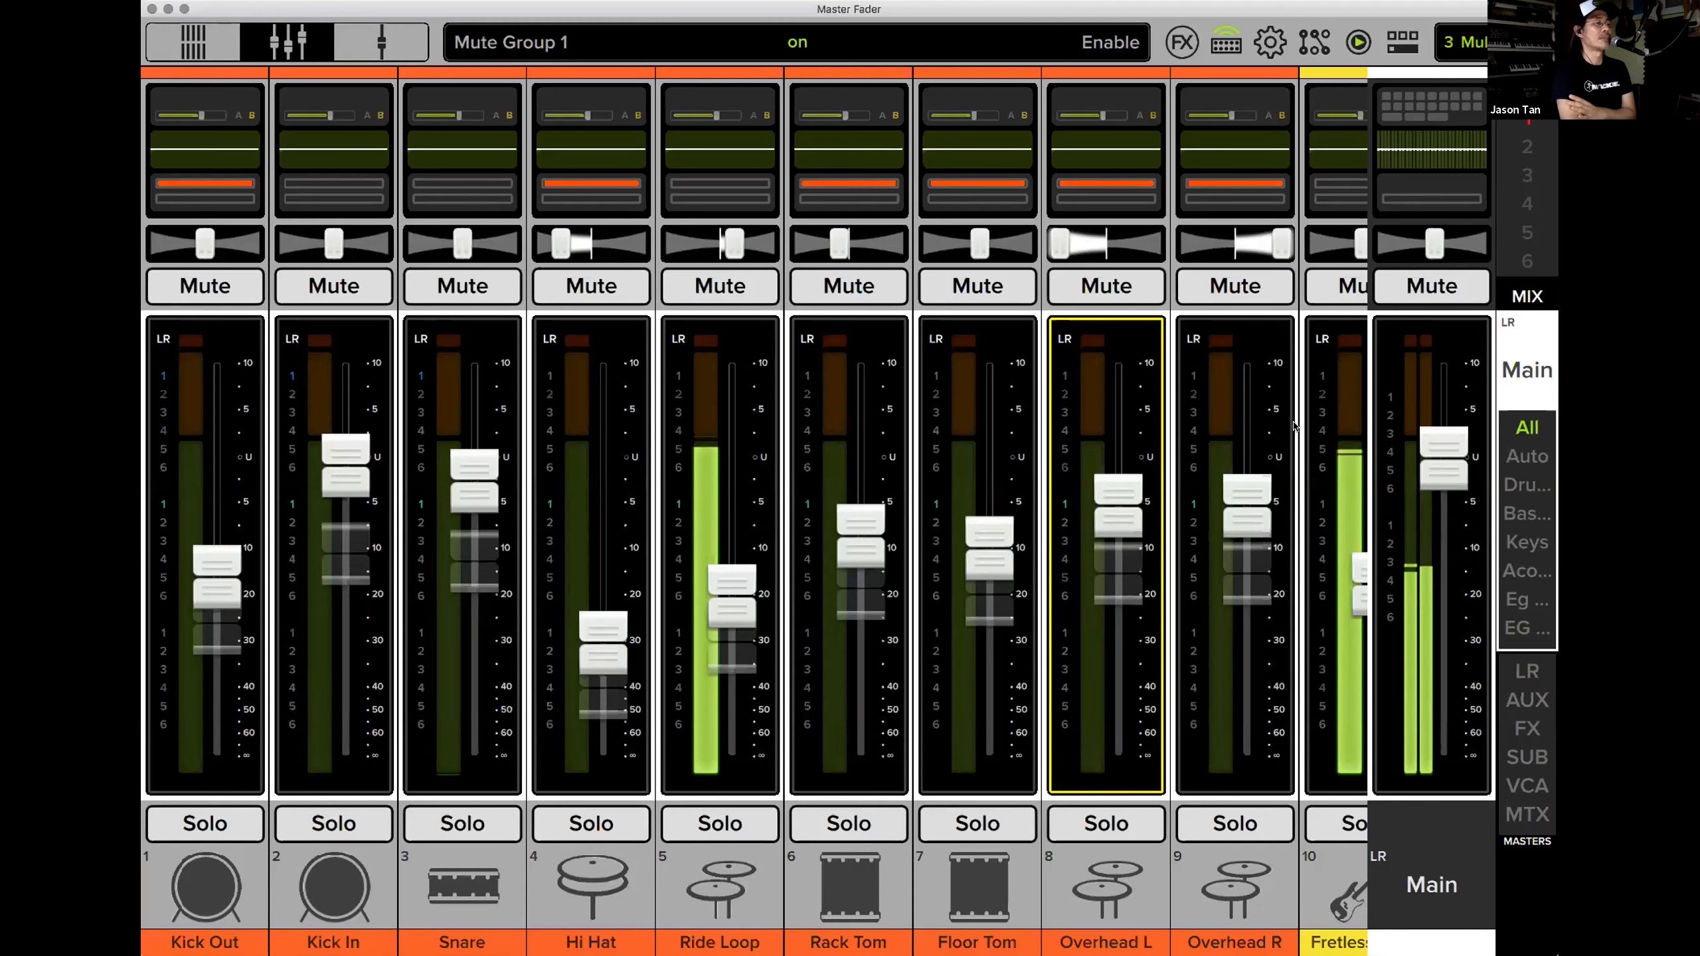
Check the meters of the playing channels from the drums across to the electric guitars.
key("Right")
scroll(1027, 441, "right", 8)
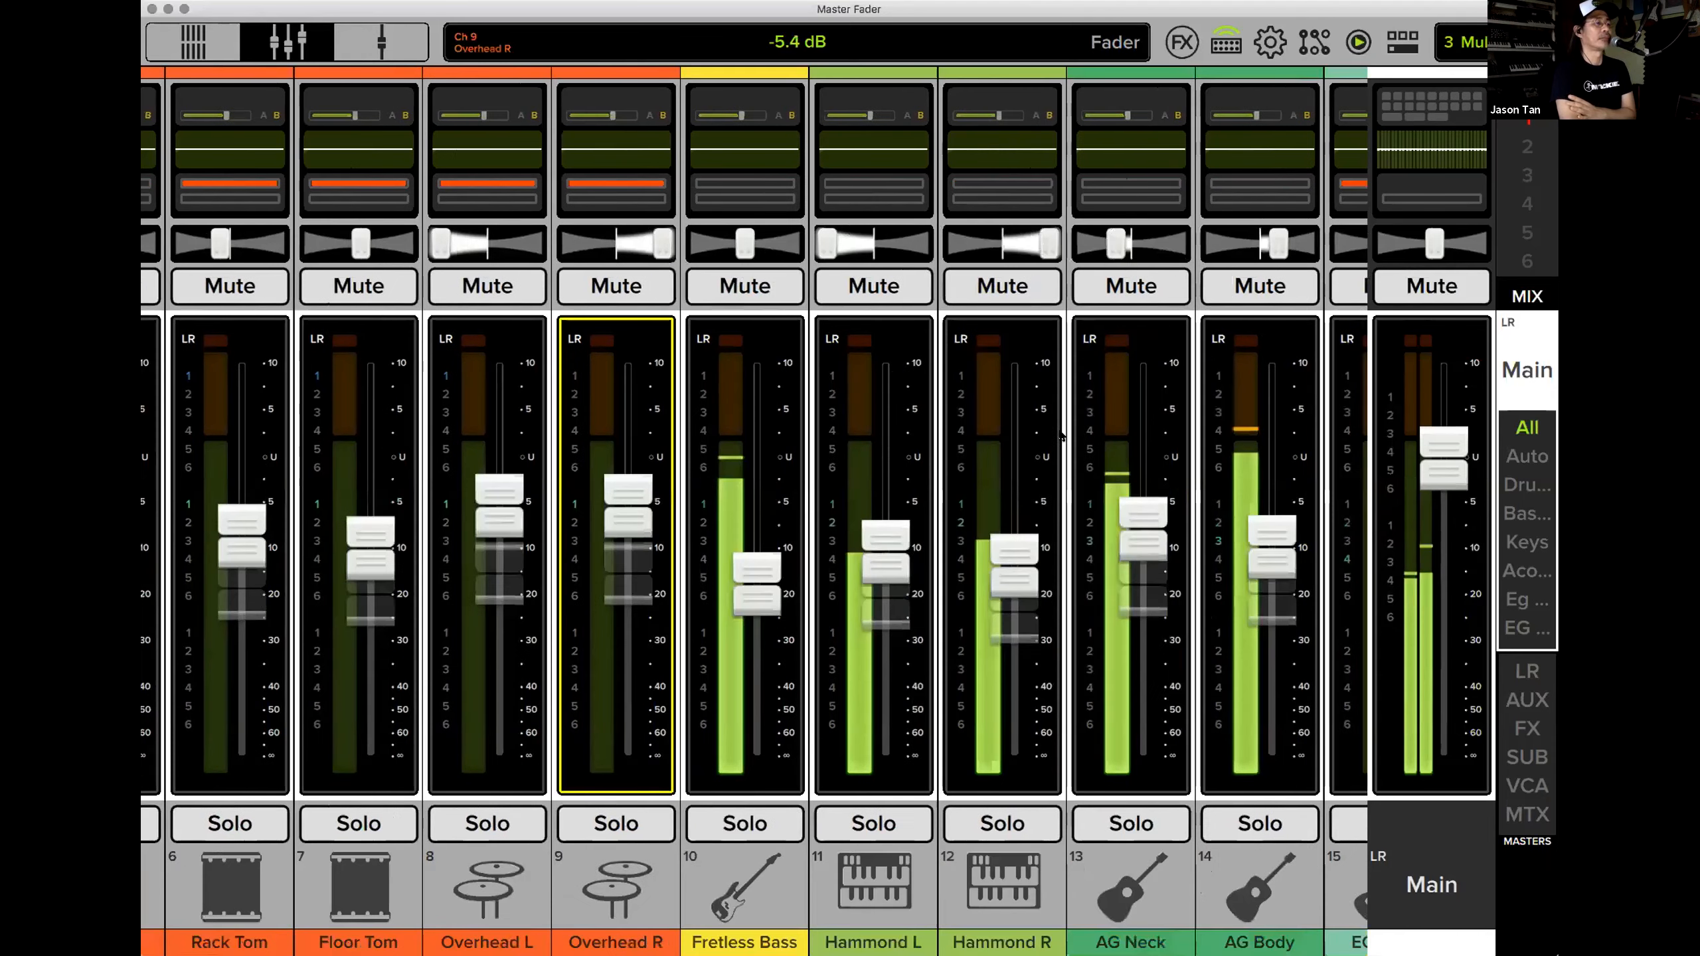
scroll(1221, 412, "right", 9)
scroll(755, 508, "right", 2)
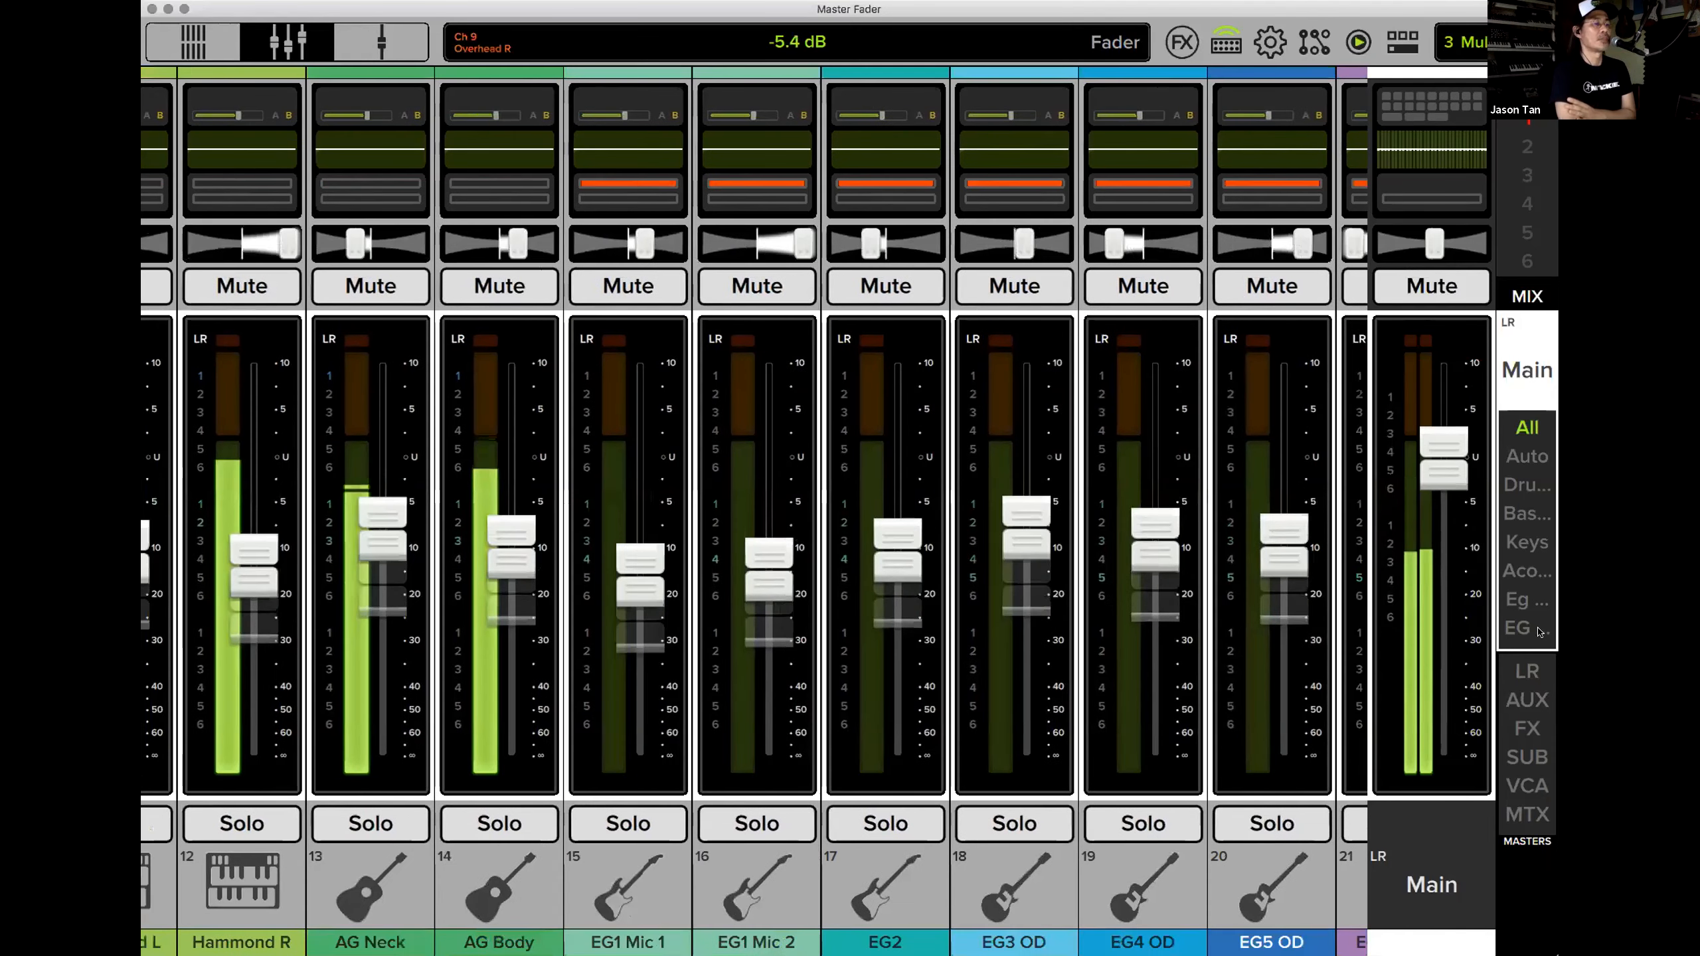
left_click_drag(1520, 717, 1545, 797)
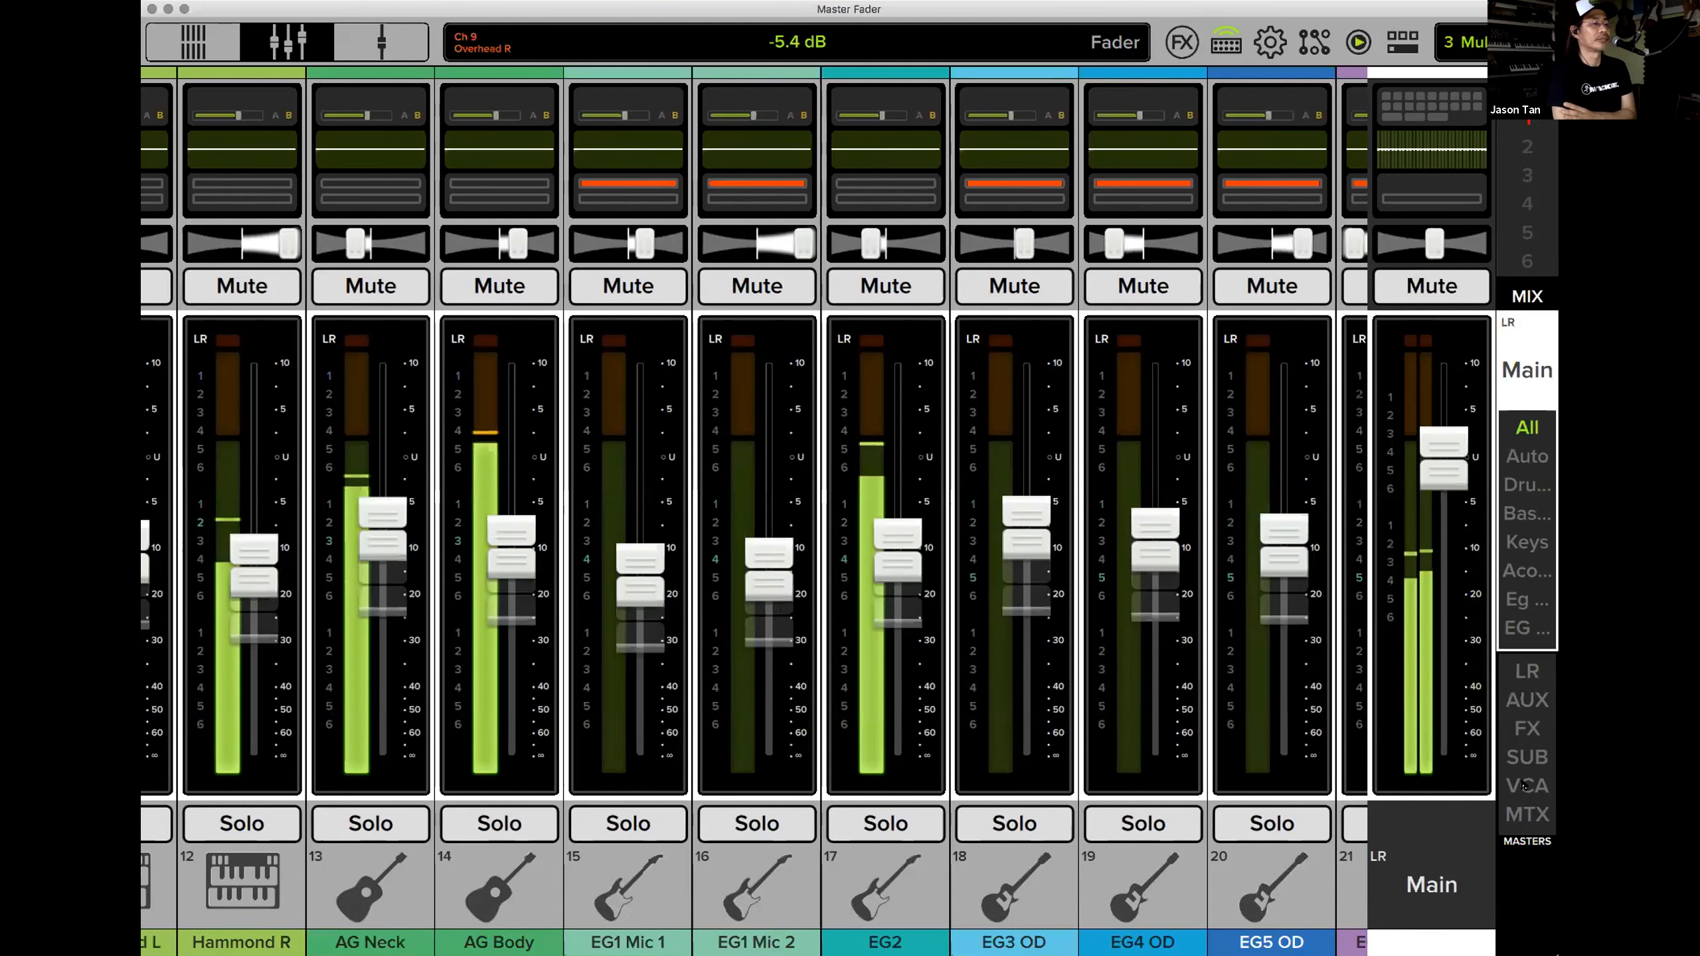
Display the VCA masters, select VCA 6, and look at the setup options of VCA 1.
left_click(1525, 787)
left_click(1419, 693)
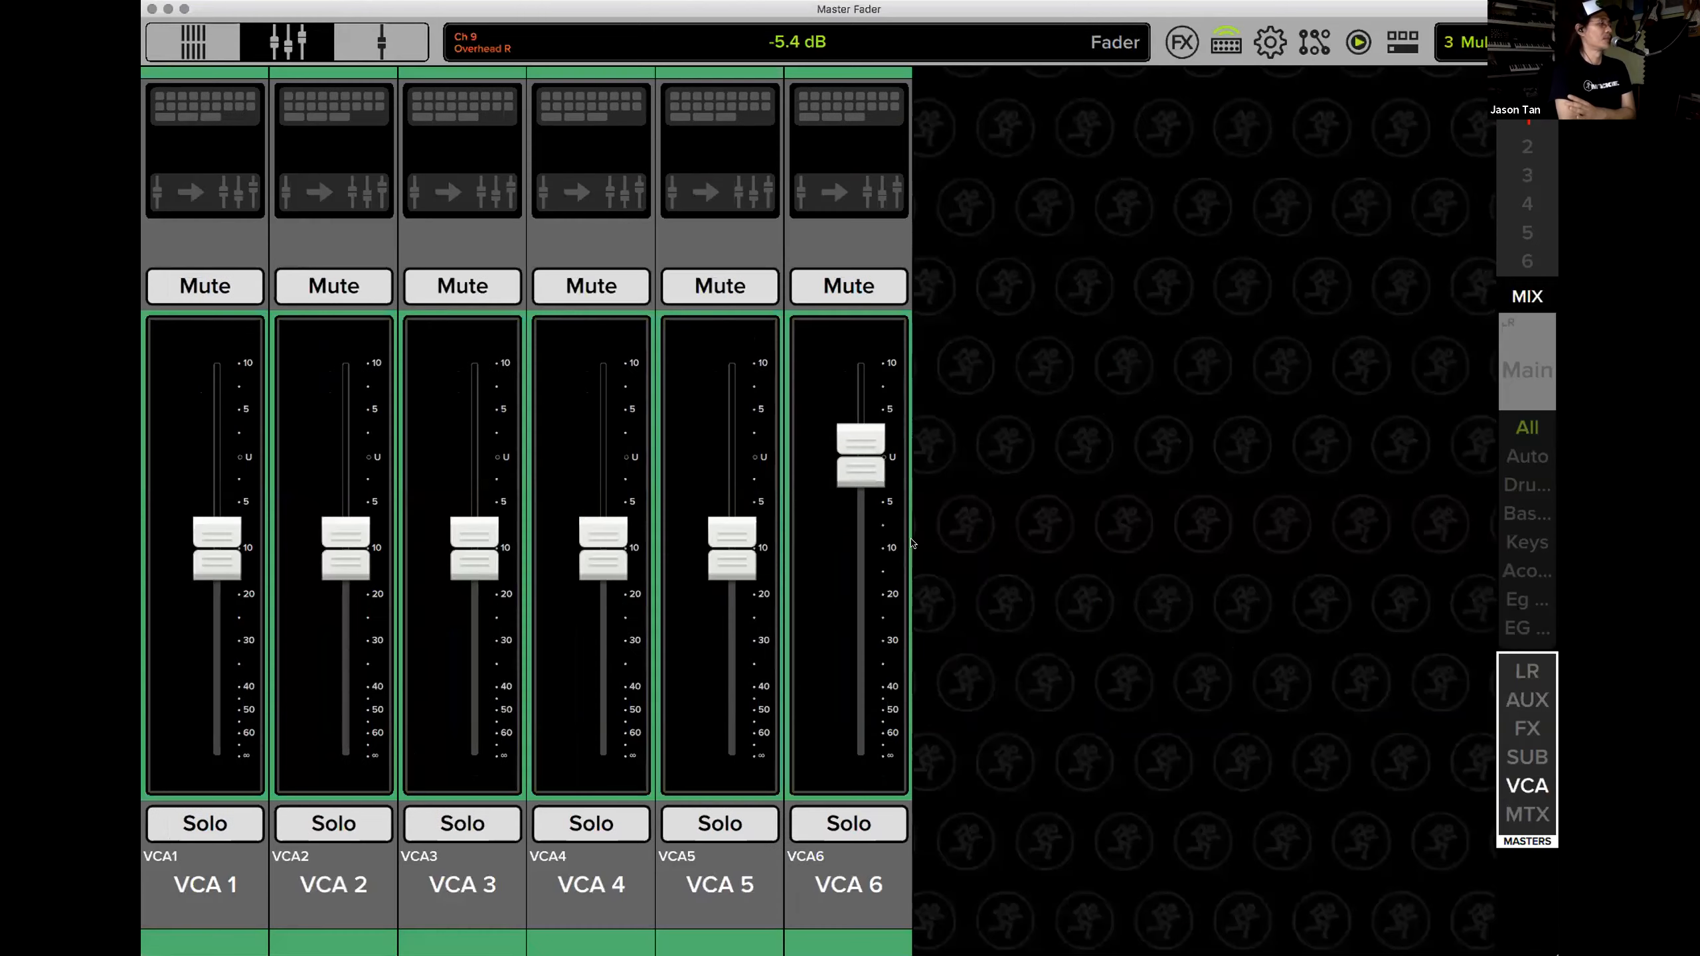
left_click(864, 465)
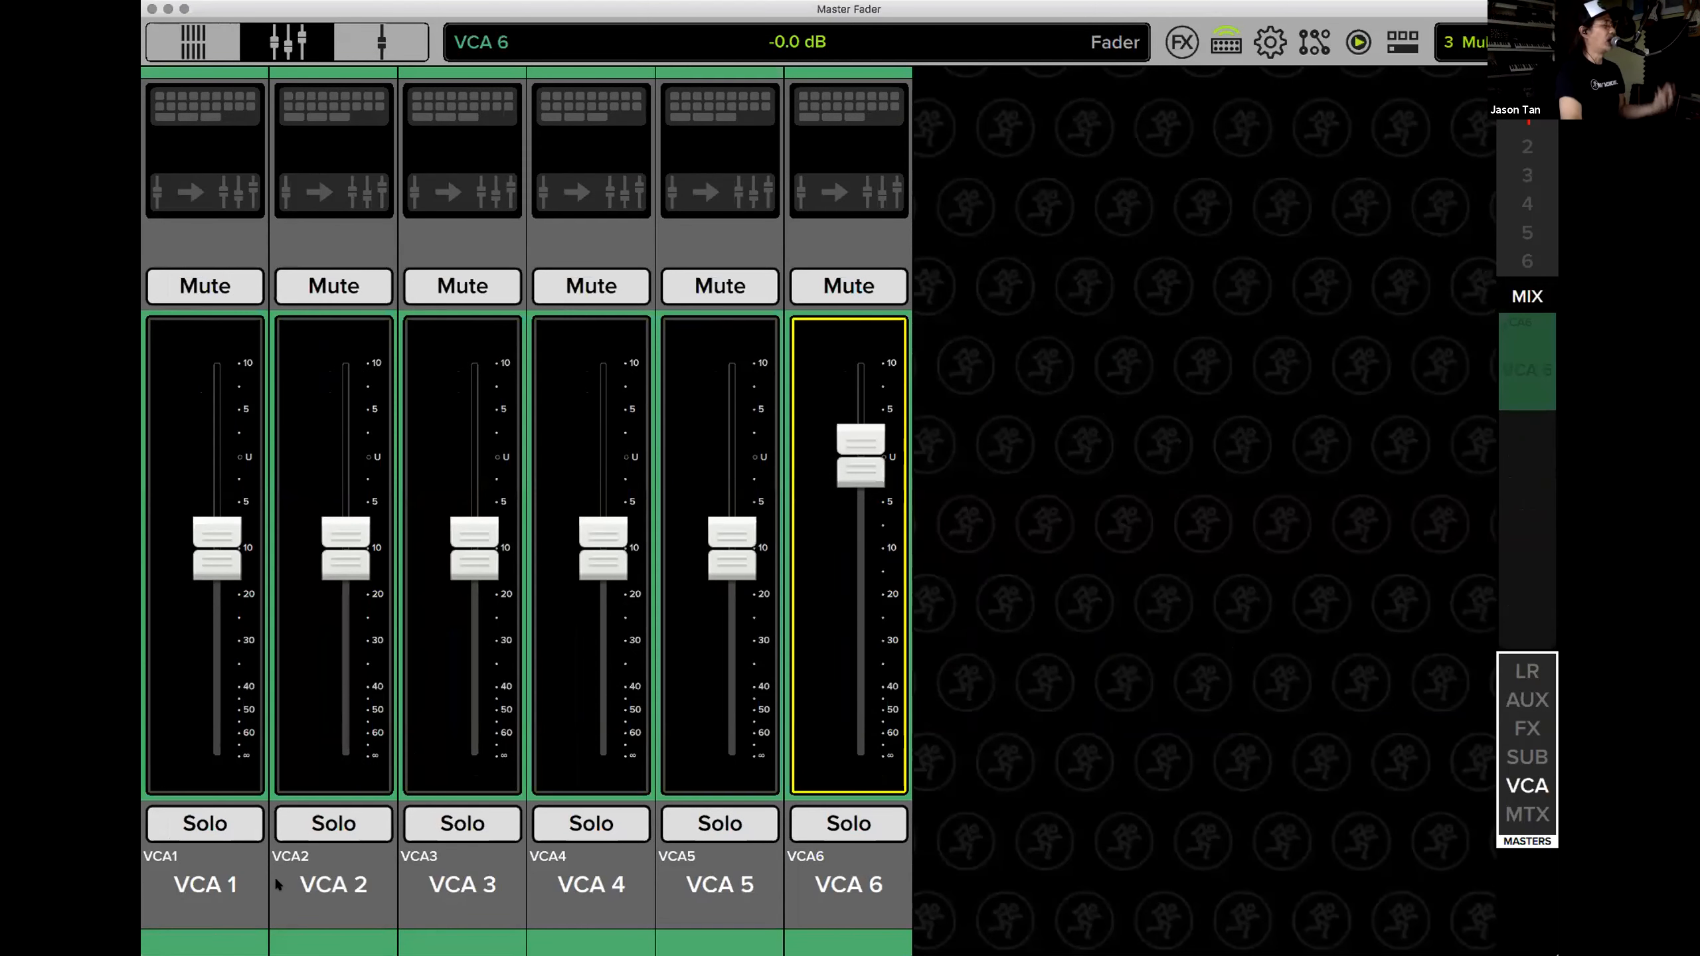
left_click(213, 884)
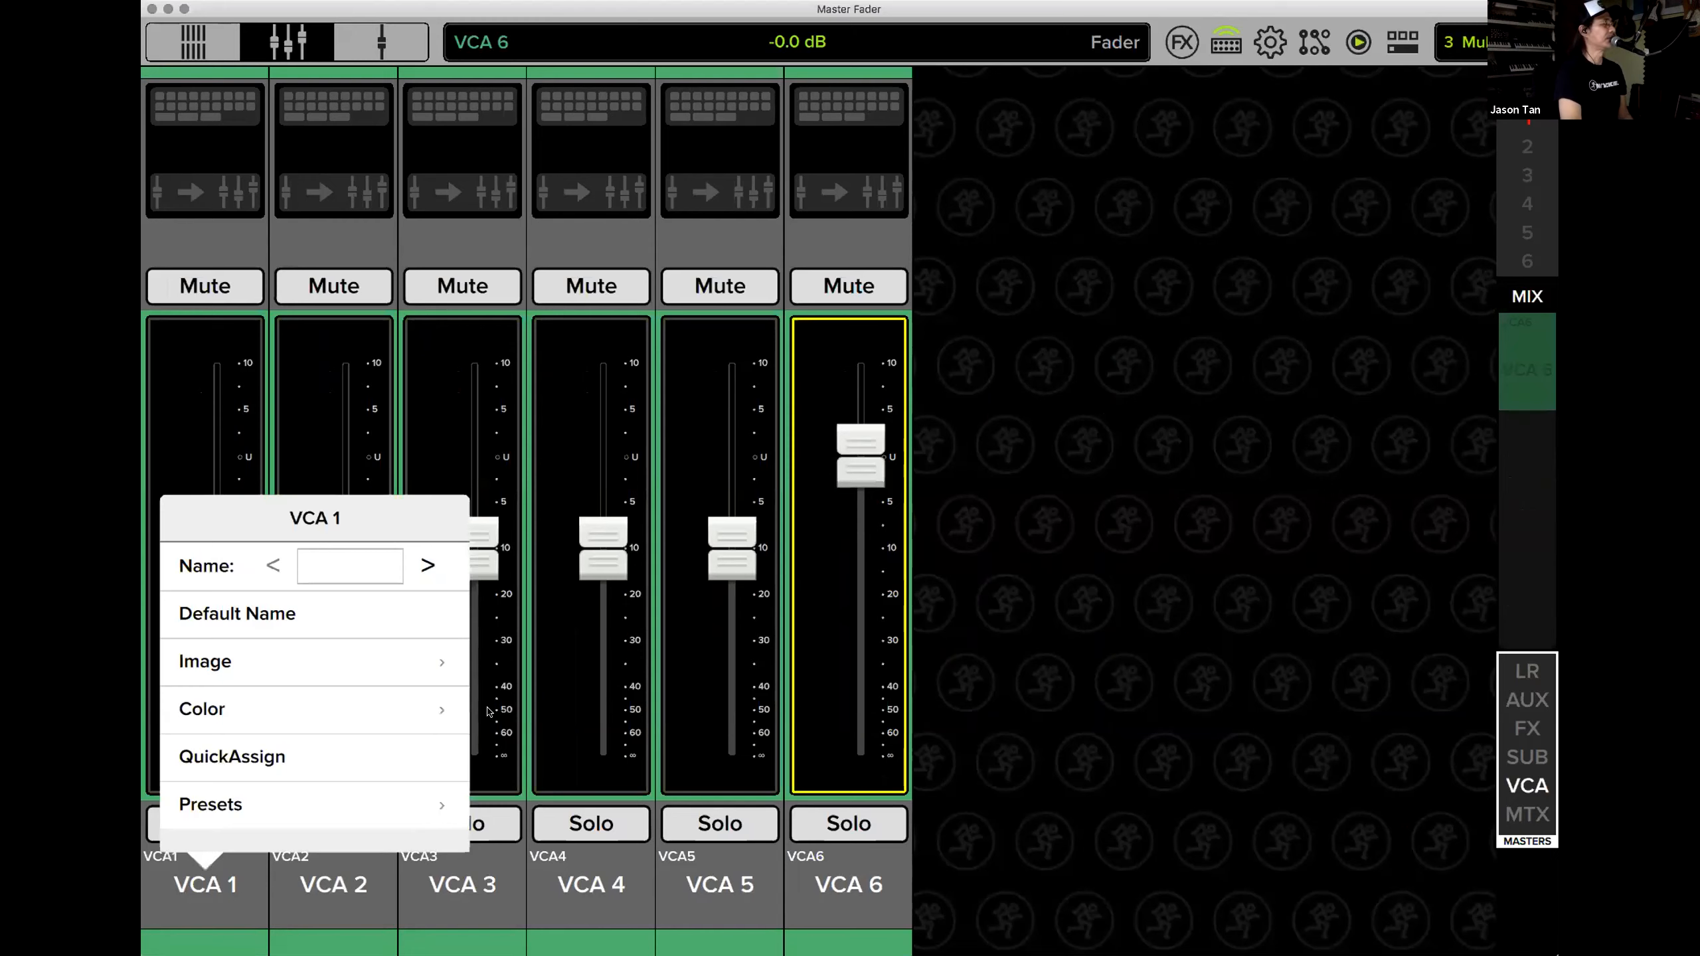
left_click(700, 776)
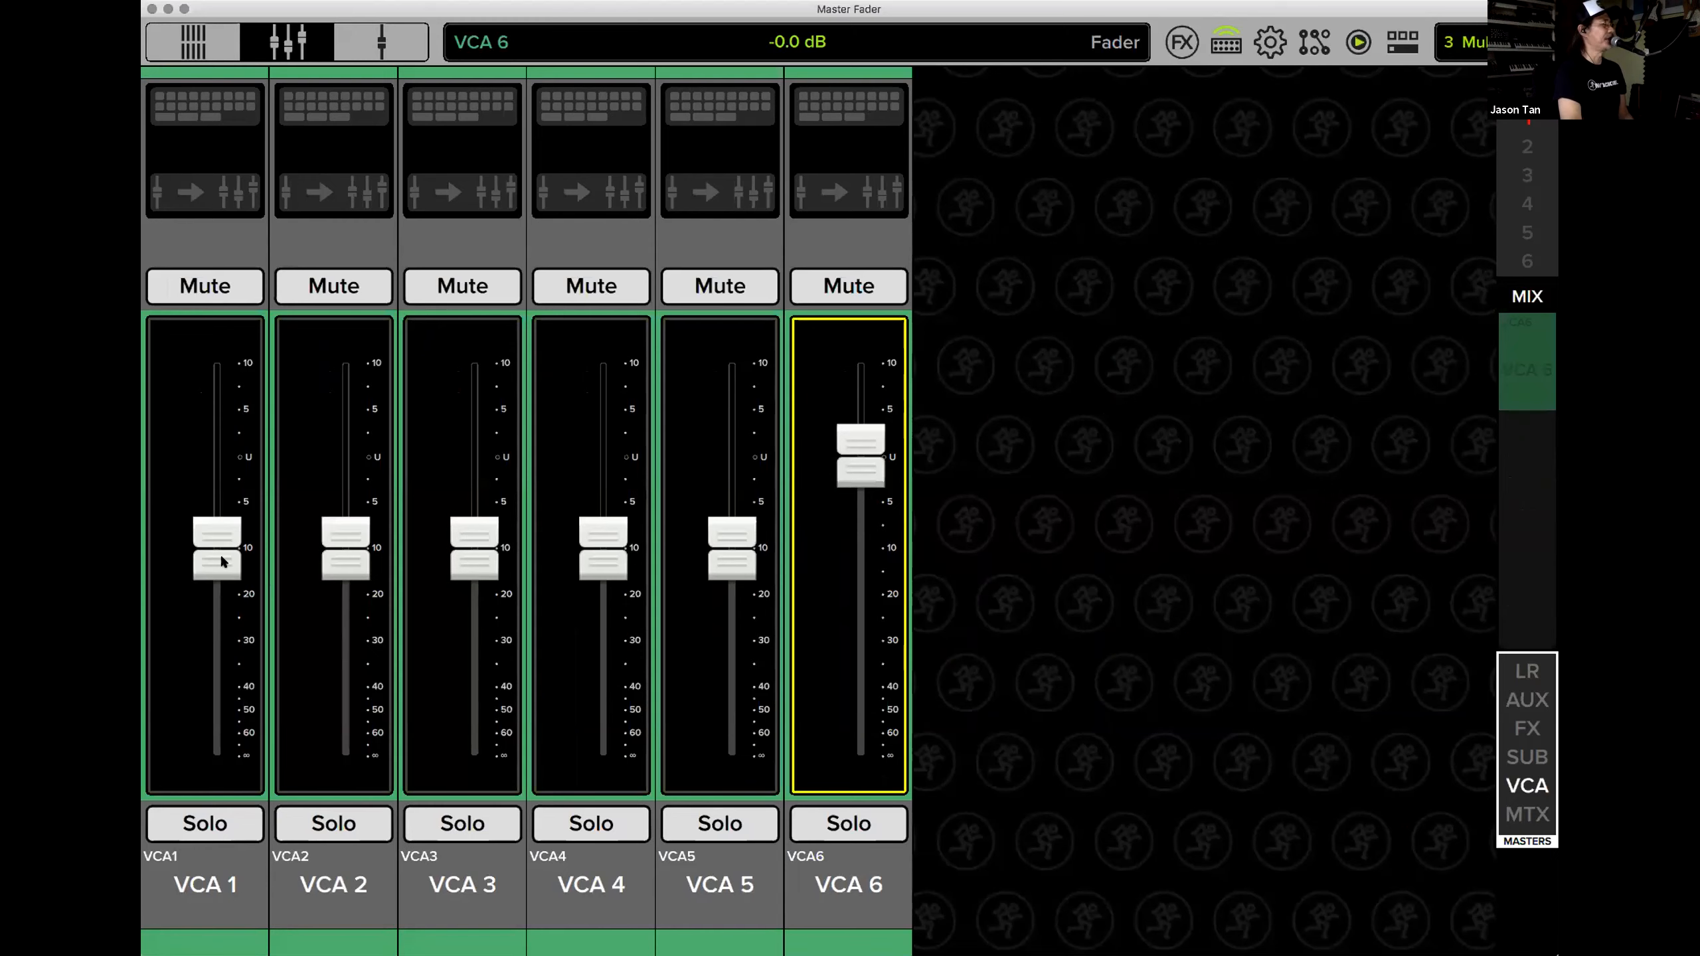
Set the VCA 1 fader to exactly -20 dB.
left_click(224, 562)
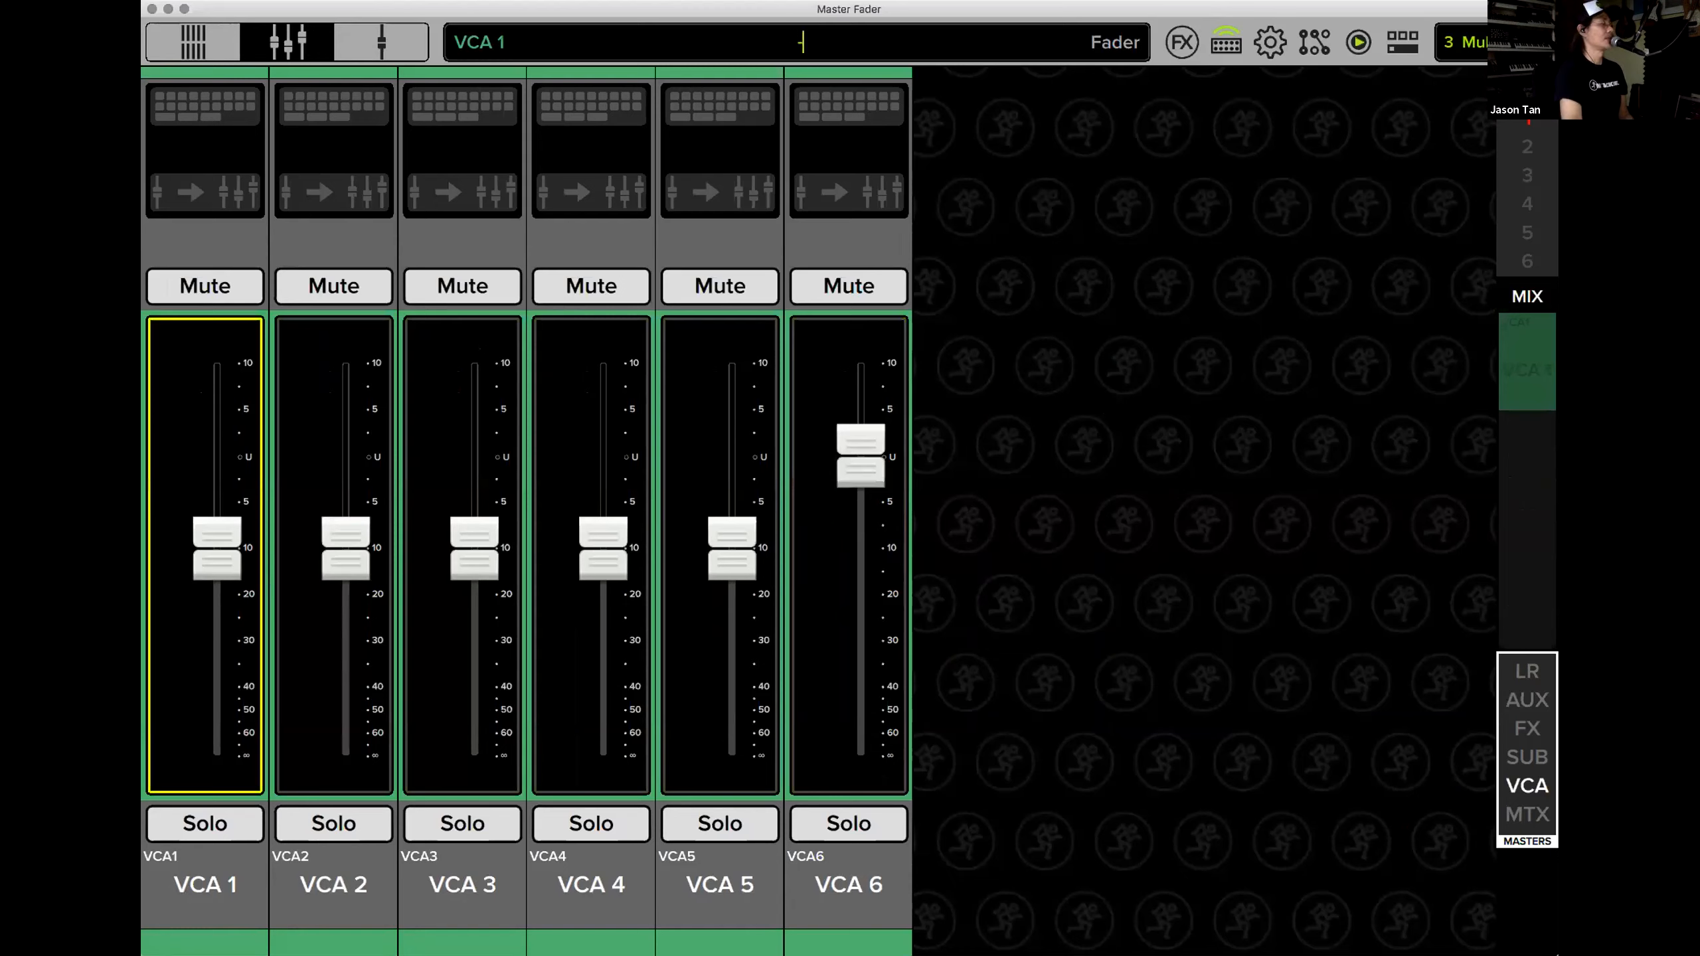
type("-20")
key("Return")
Set the VCA 2 fader to +5 dB and pull it down to about -19.3 dB.
left_click(328, 549)
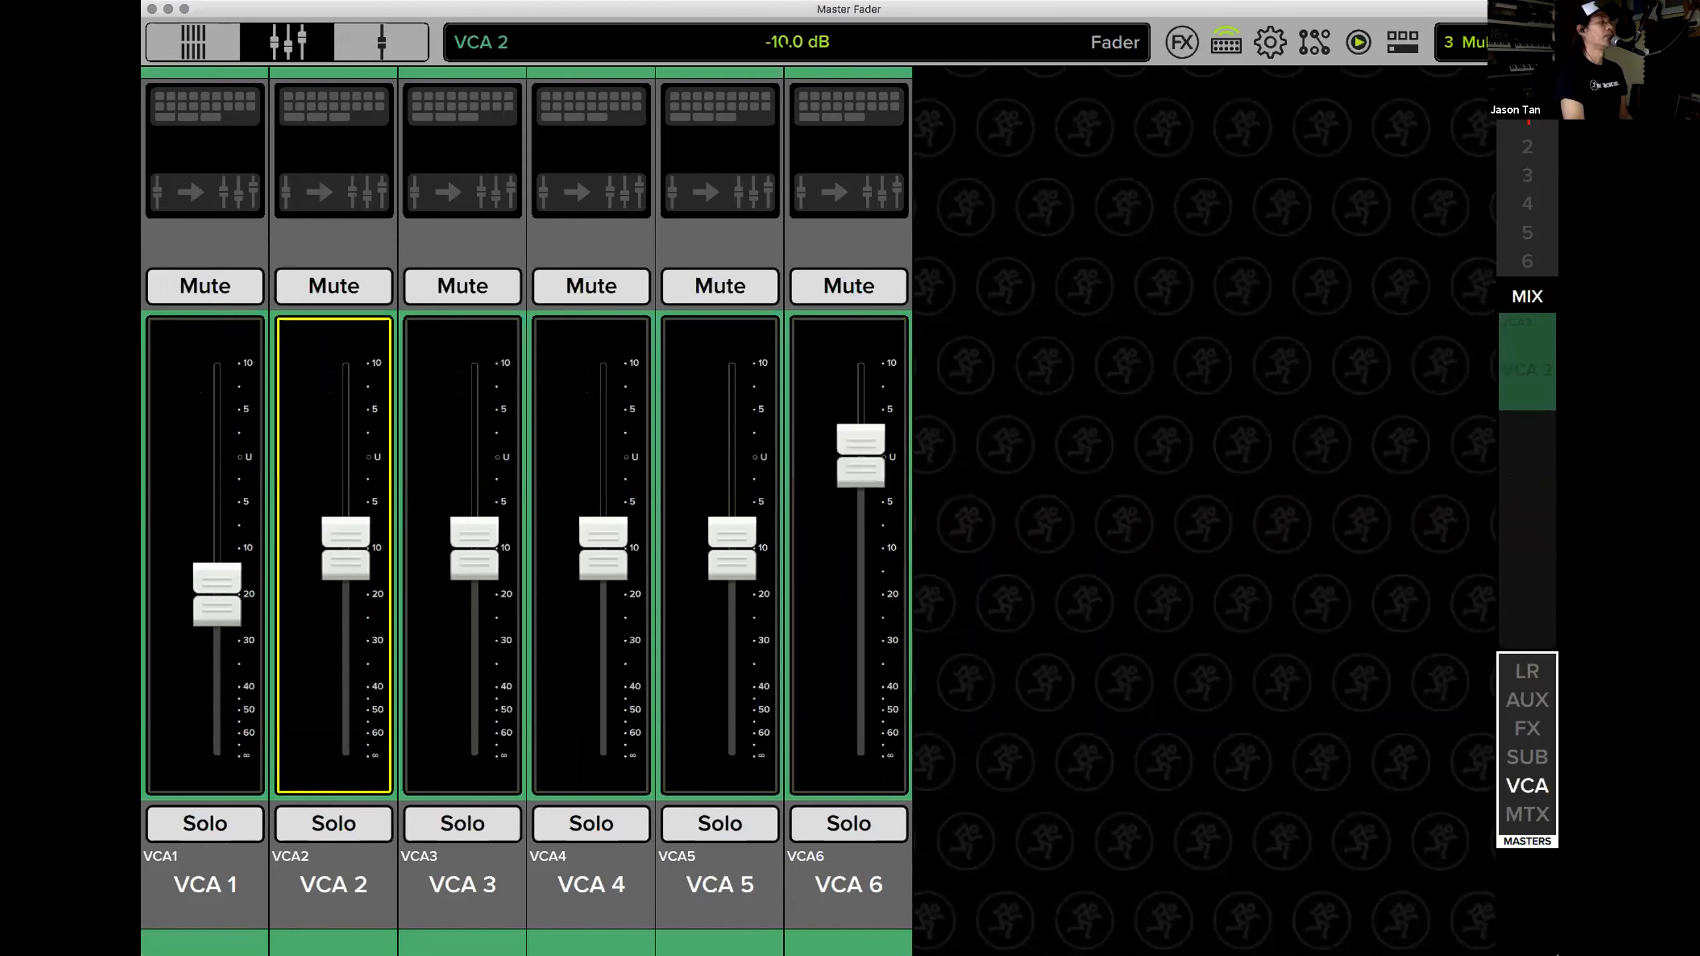
left_click(785, 44)
type("+5")
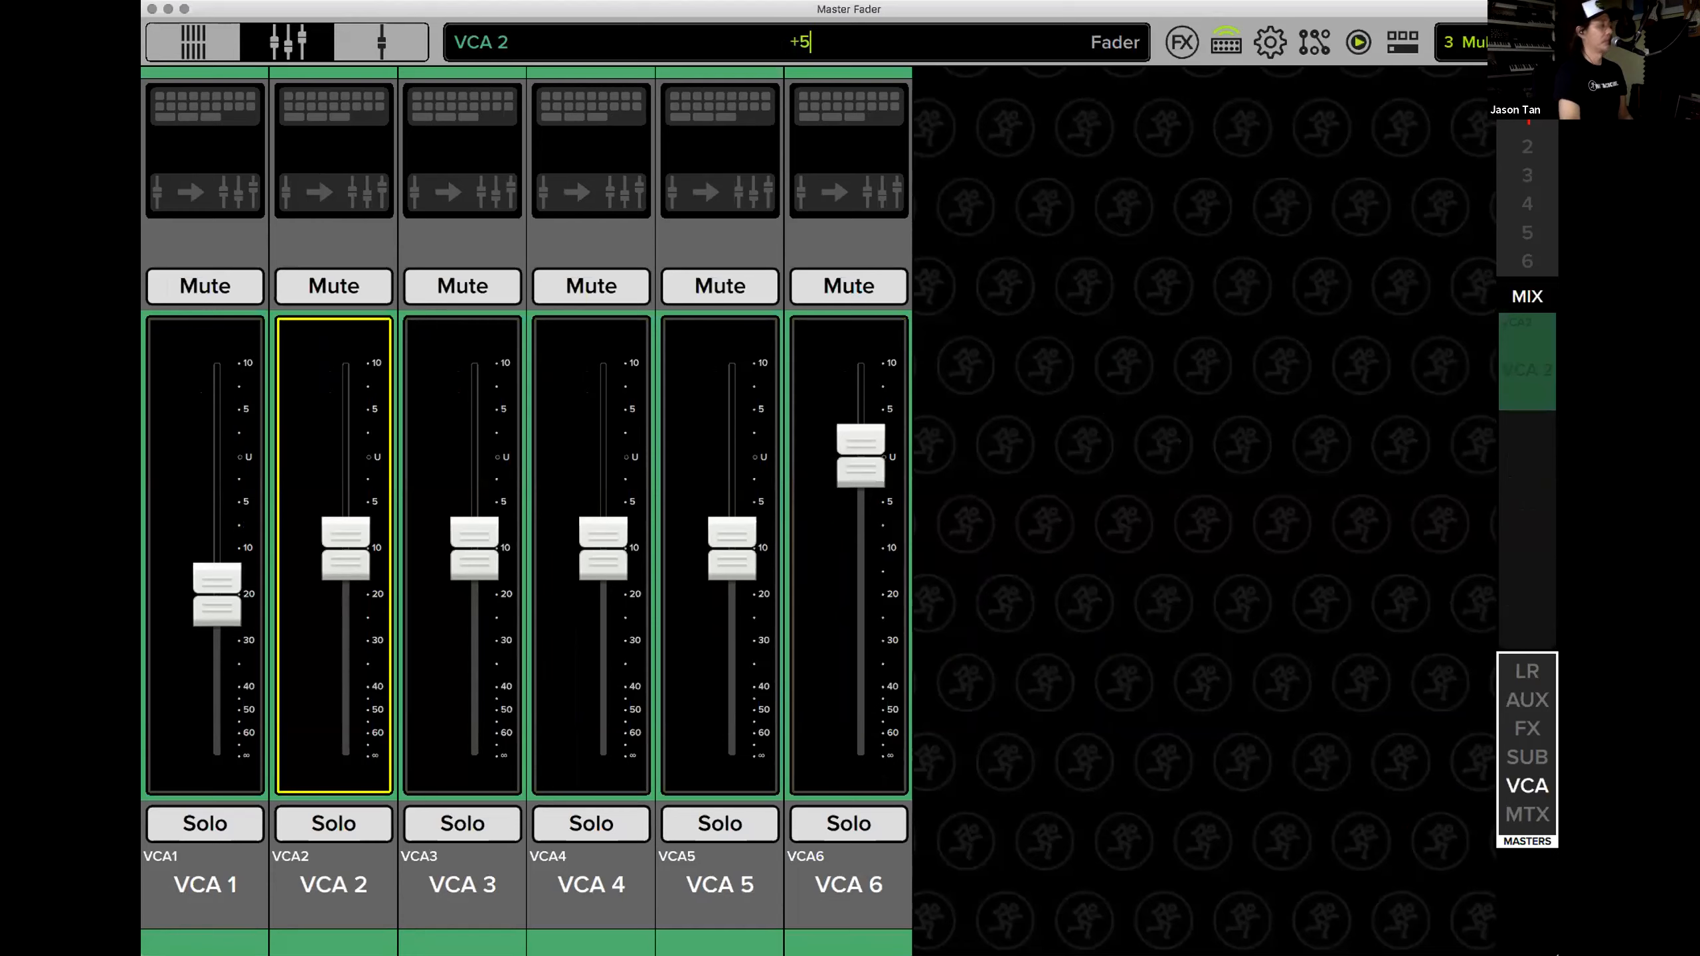
key("Return")
left_click_drag(367, 371, 334, 602)
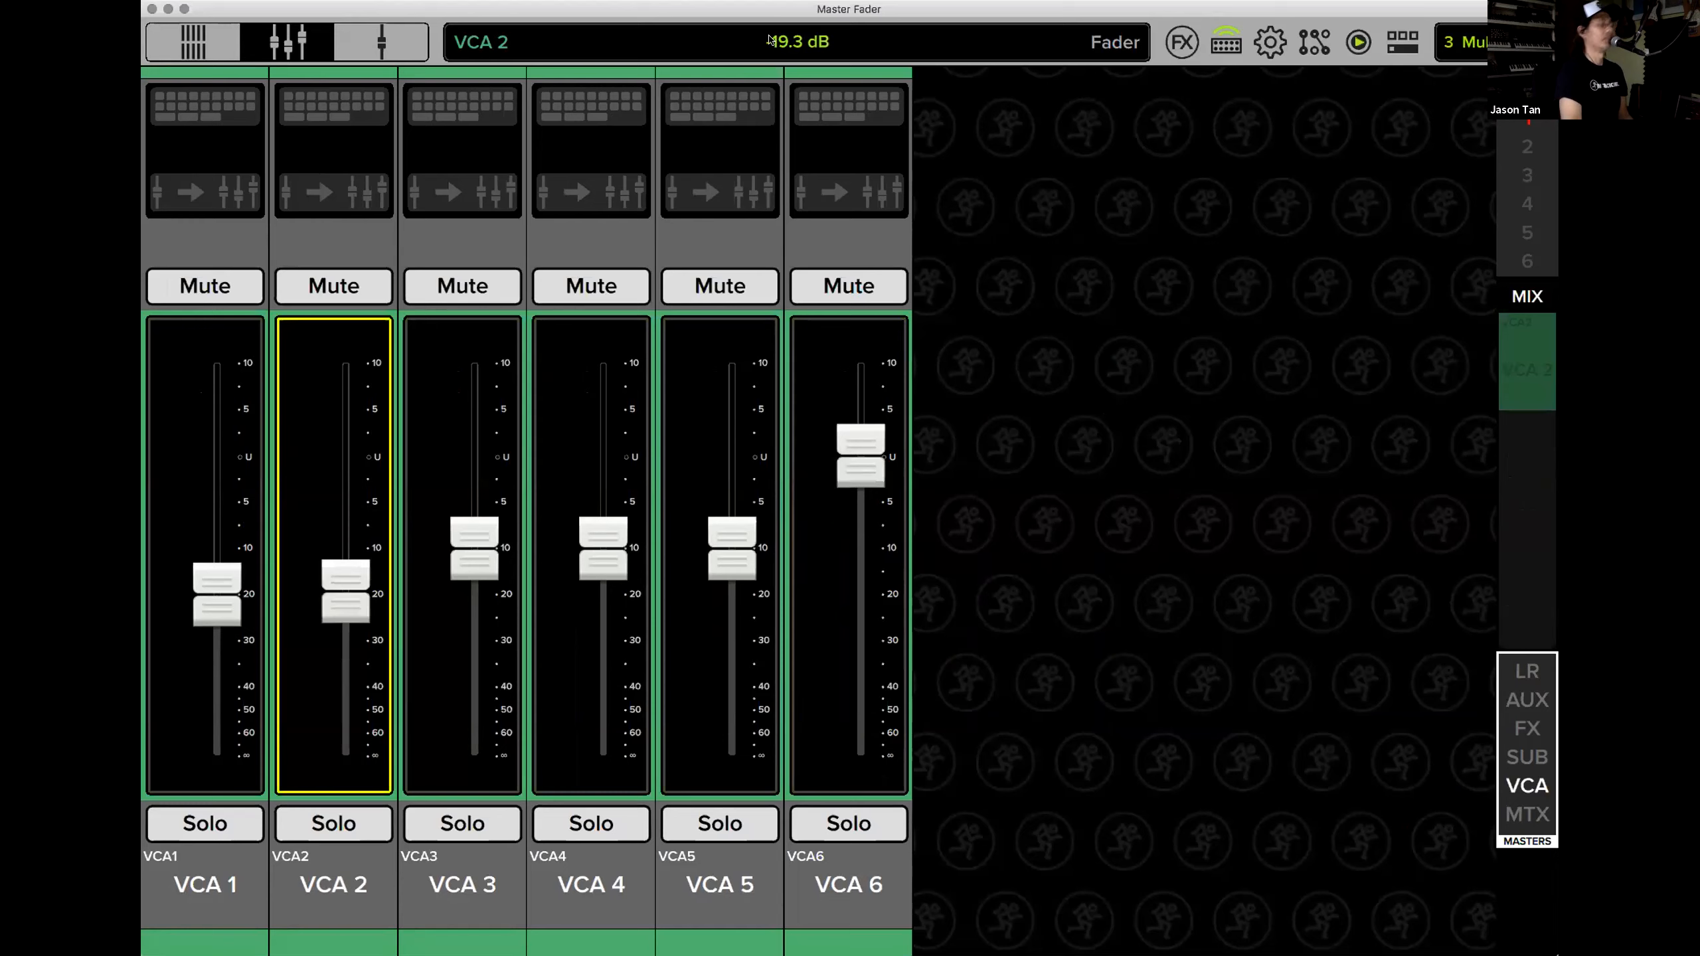
Set the VCA 2 fader to +10 dB.
left_click(769, 39)
type("+")
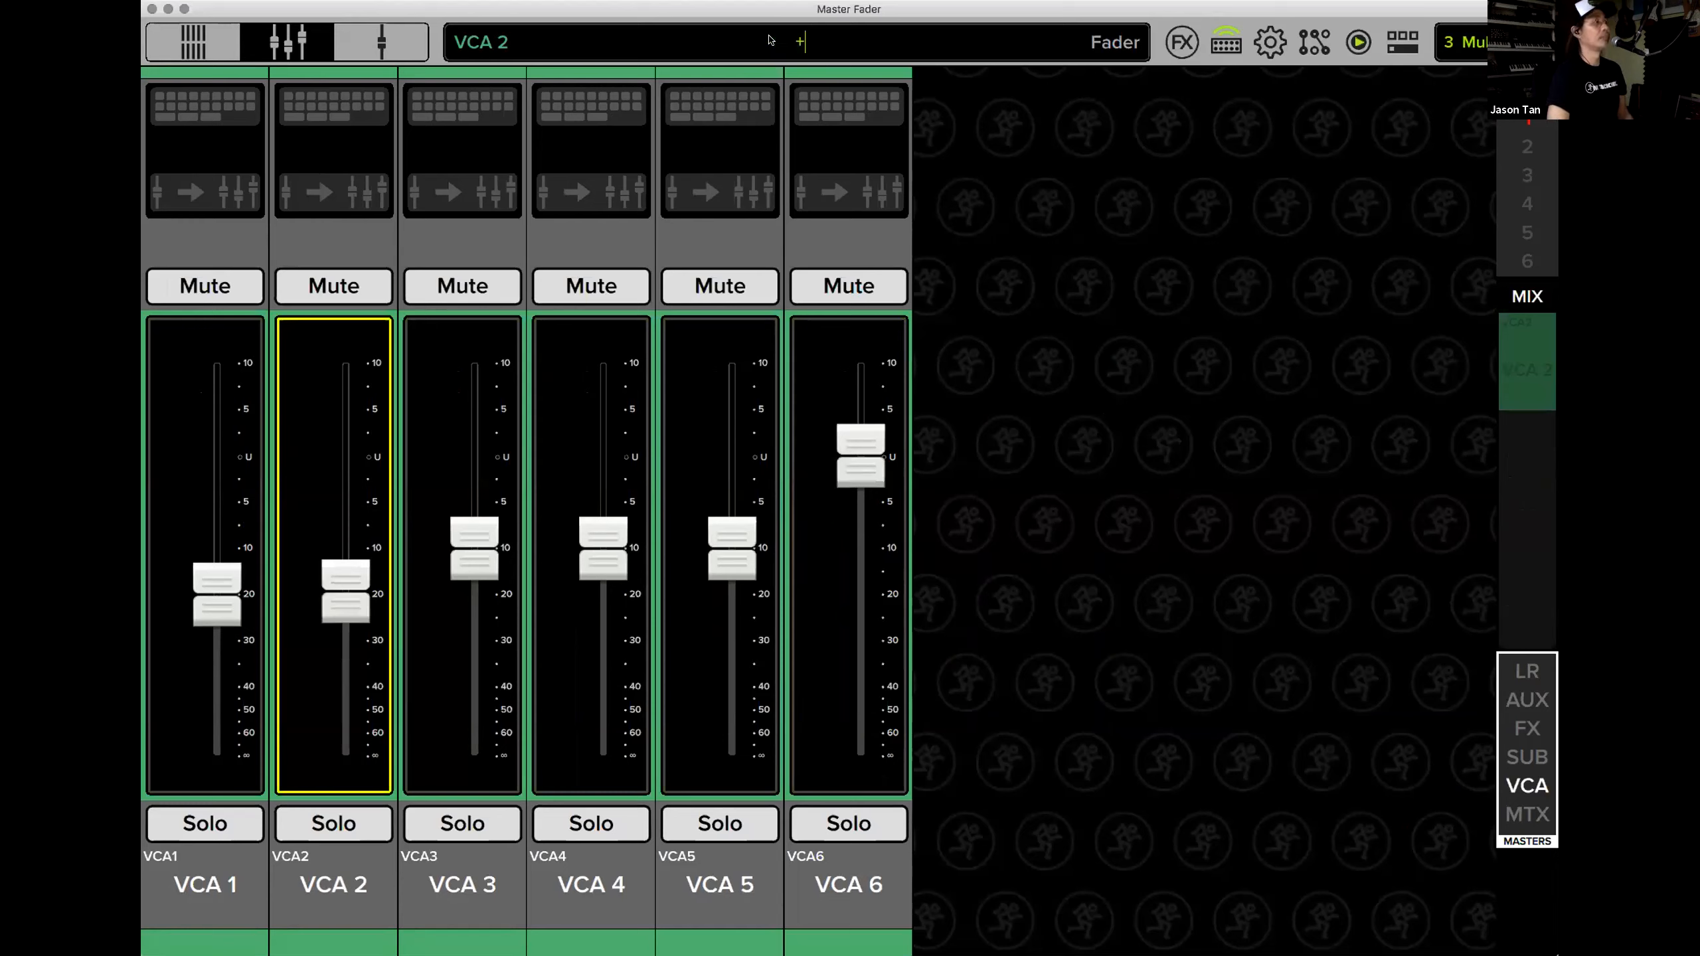
type("10")
key("Return")
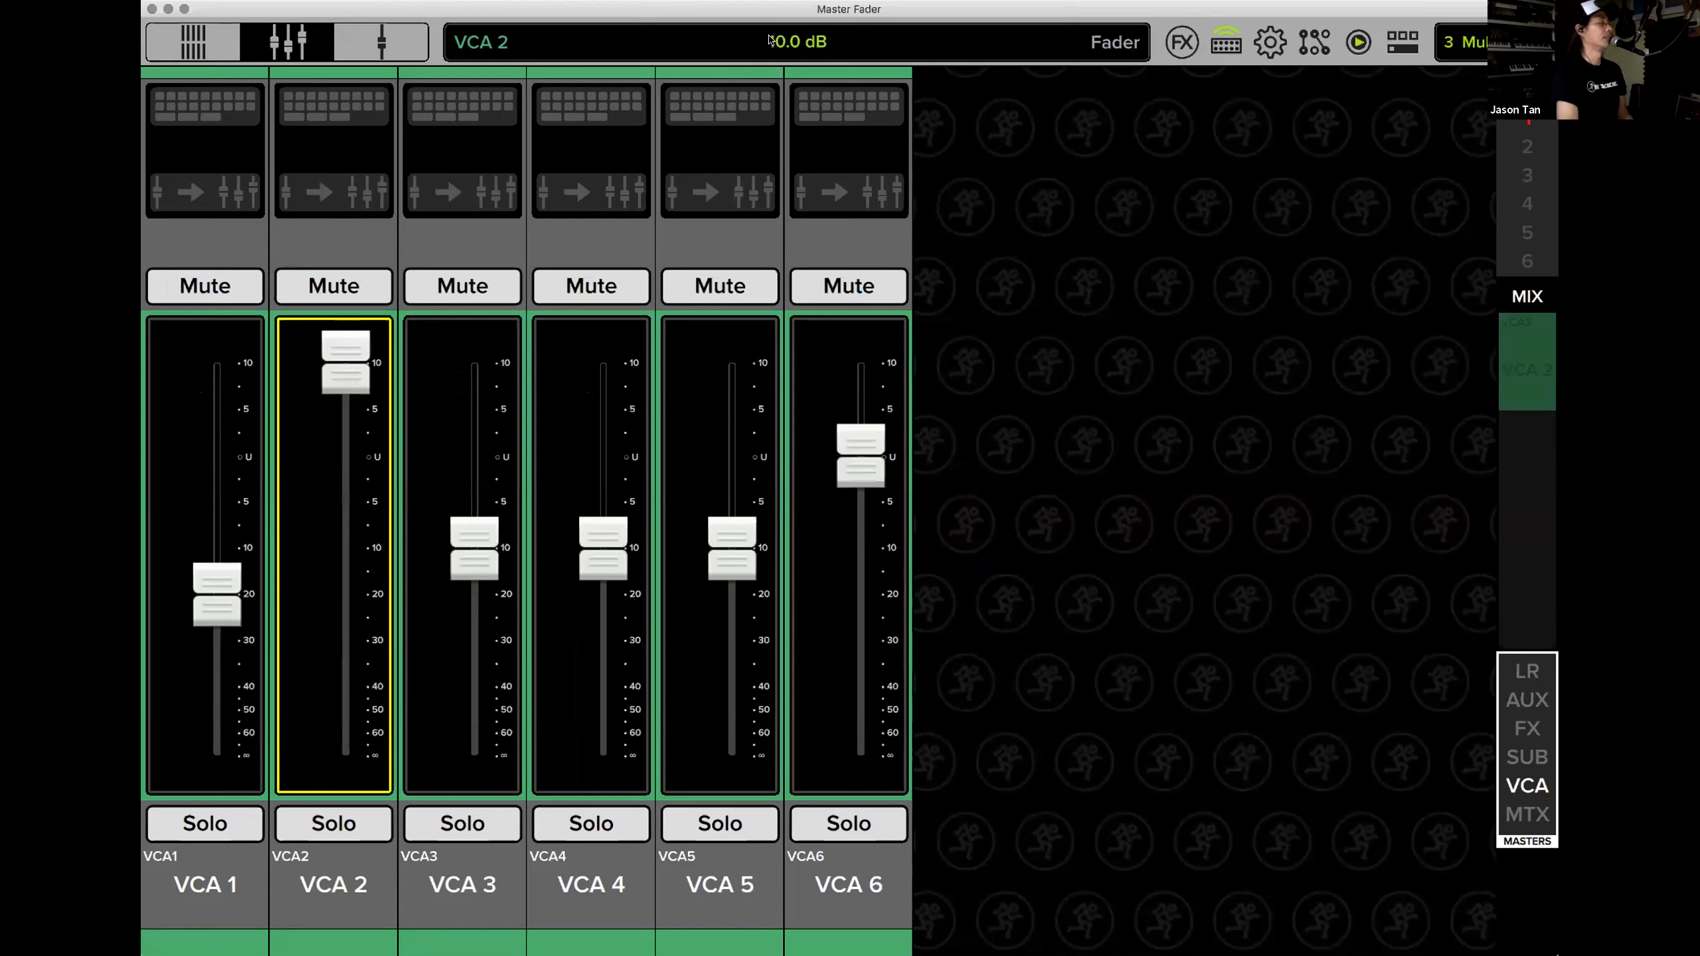
Lower the VCA 2, 3, 4 and 5 faders to about -20 dB each, roughly level with VCA 1.
left_click(397, 607)
left_click_drag(482, 538, 478, 570)
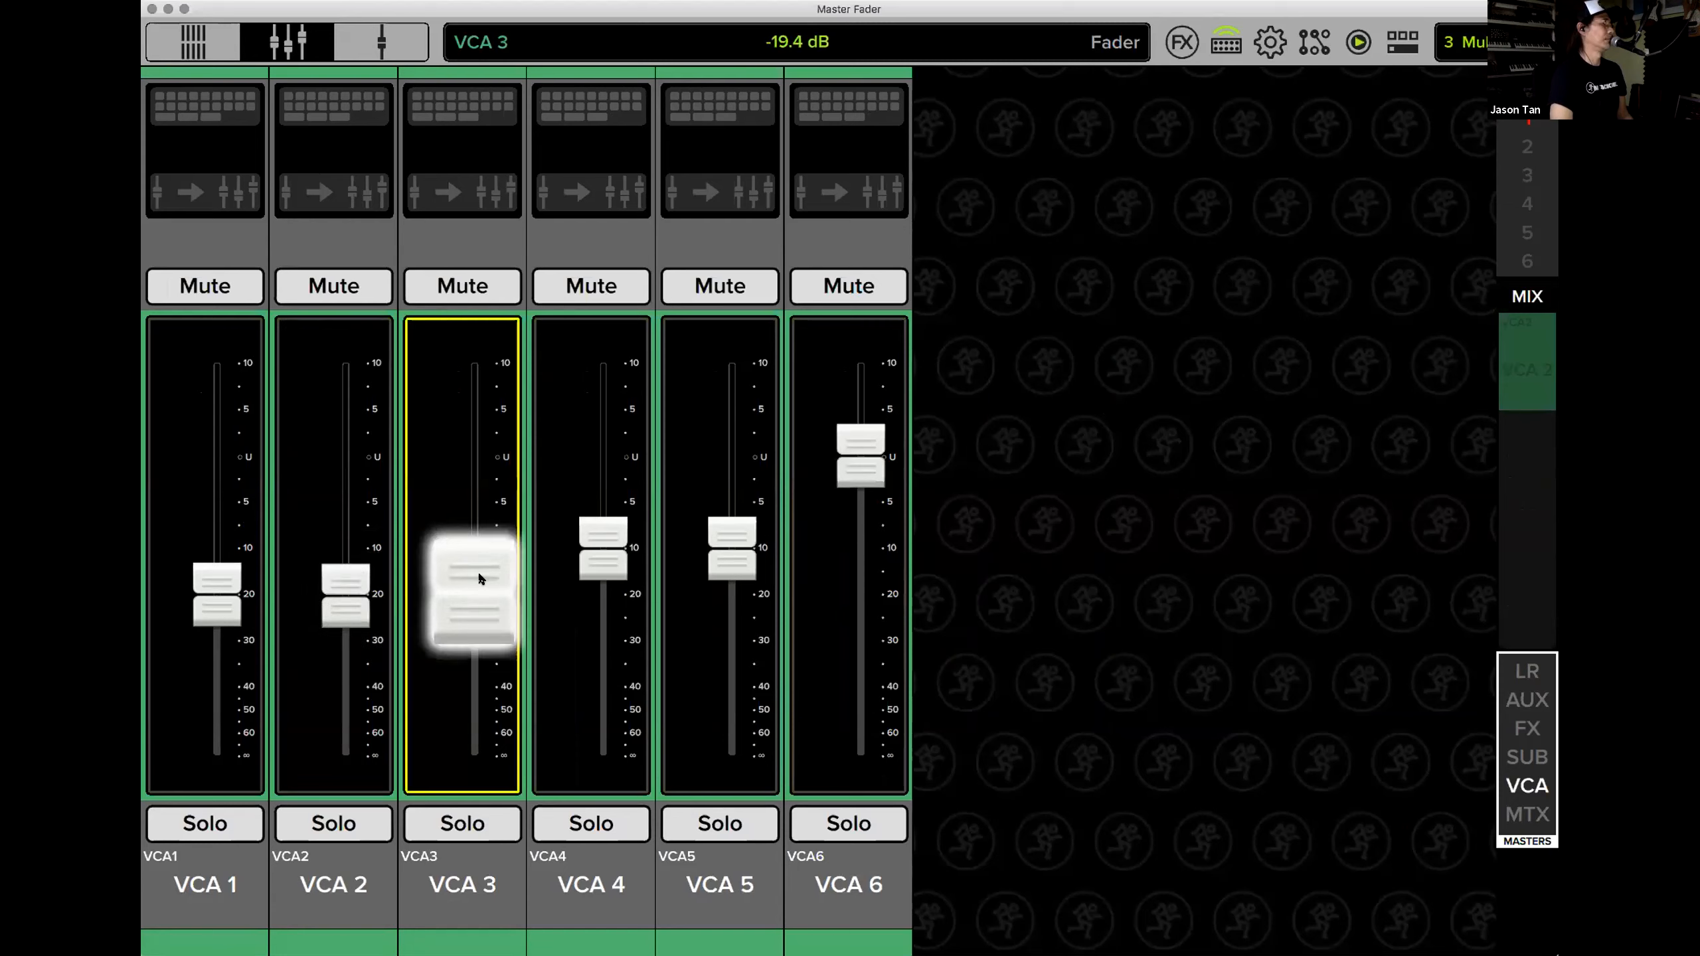
left_click(584, 541)
left_click(609, 607)
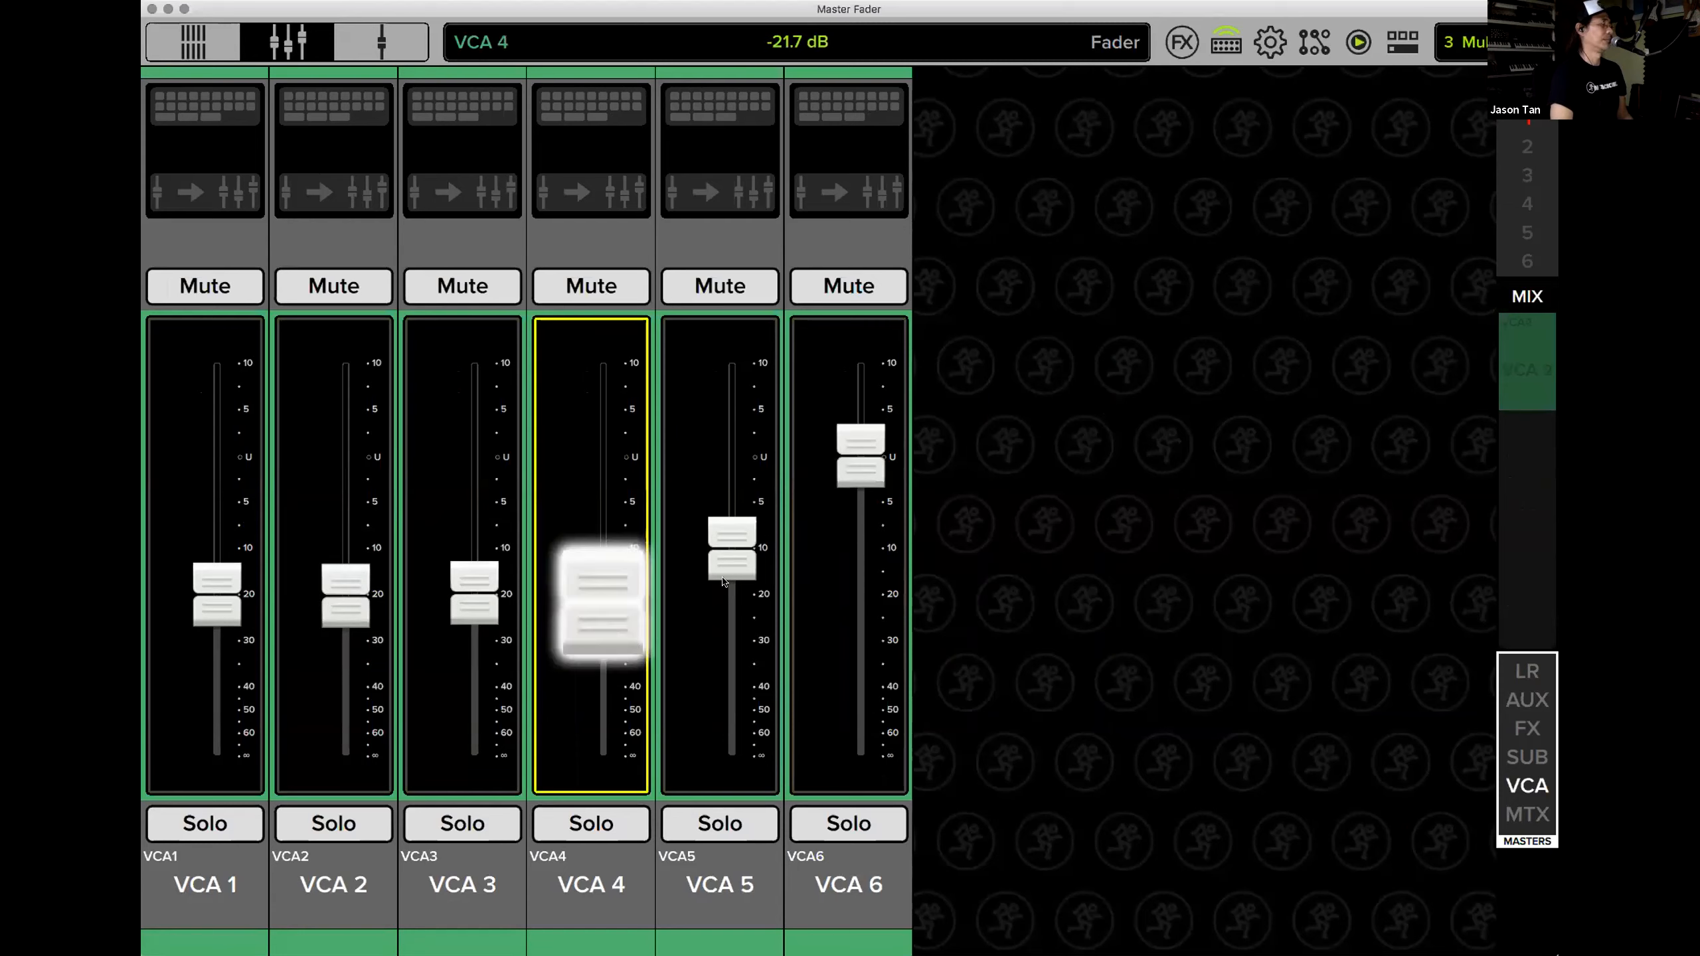
left_click(723, 601)
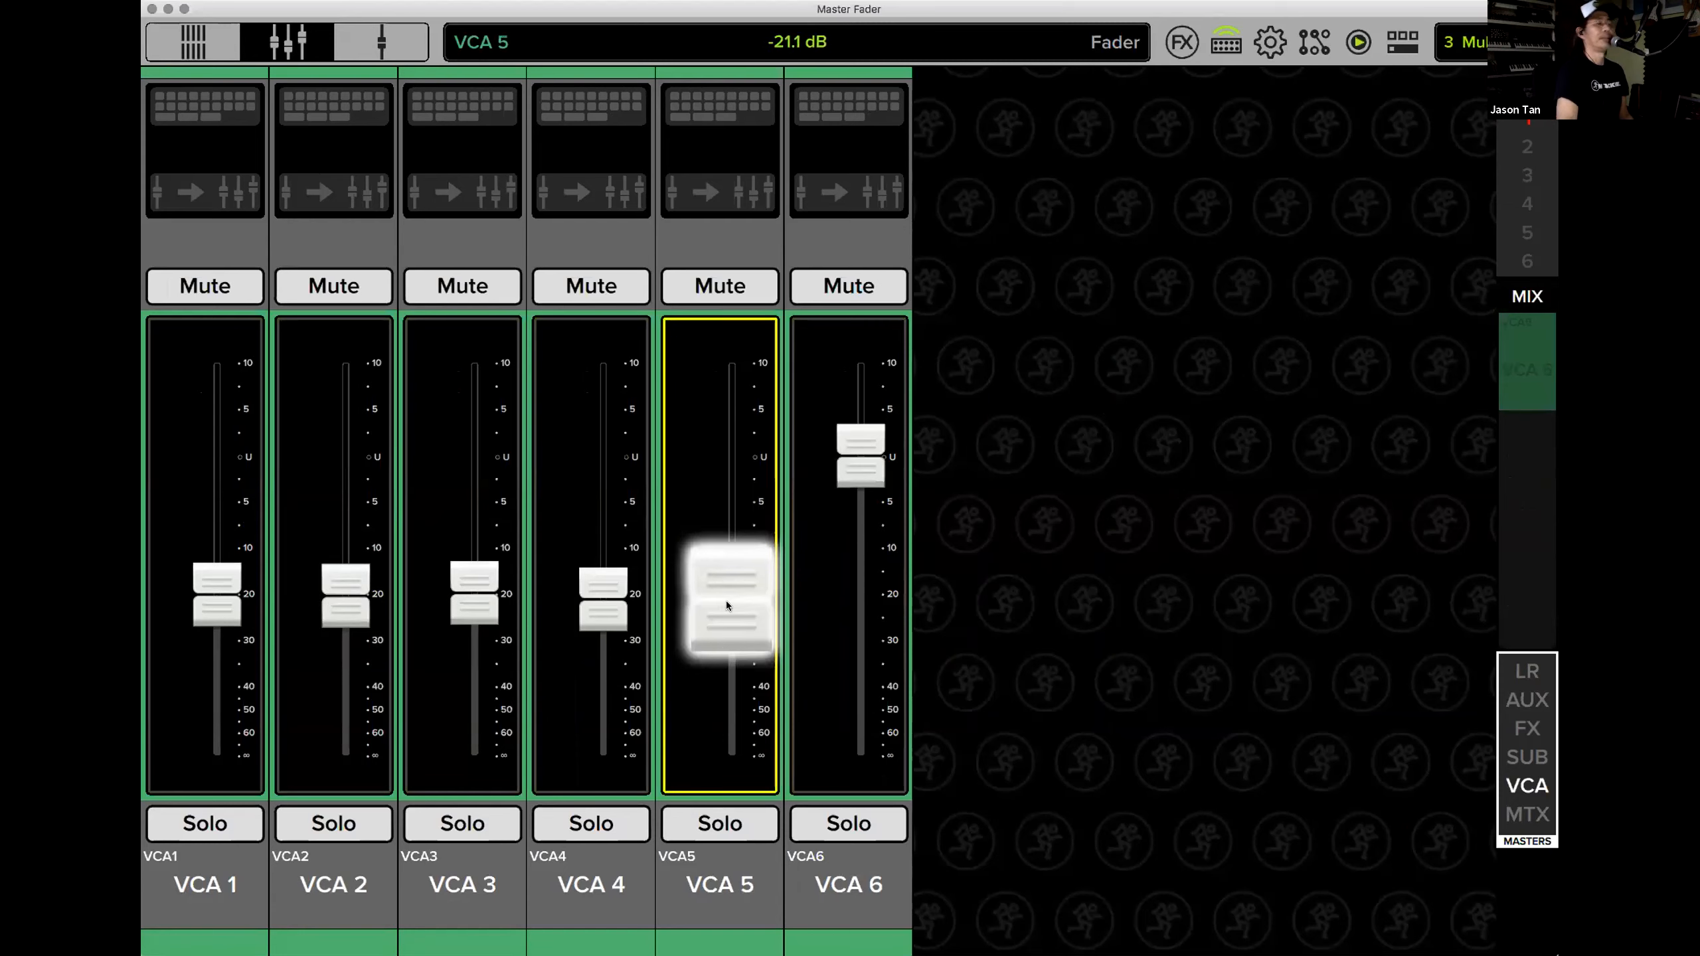
View the channels assigned to VCA 5, and return to the Main mix with the Bass / Trumpet view group.
left_click(1550, 374)
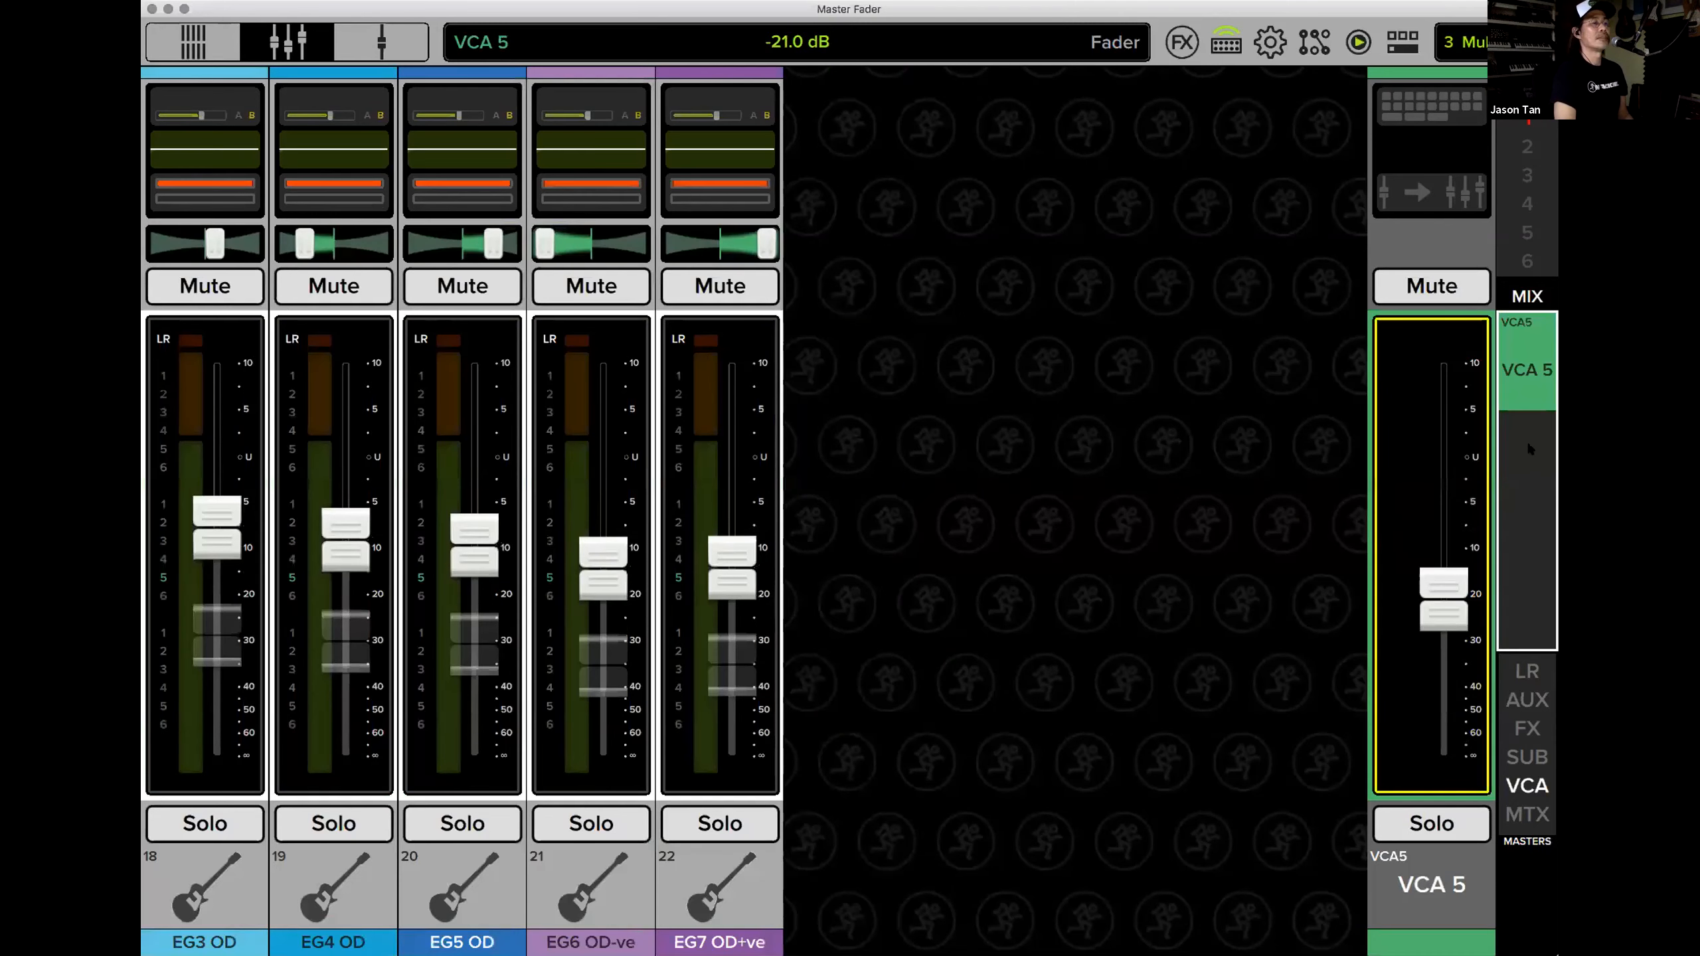
left_click(1490, 432)
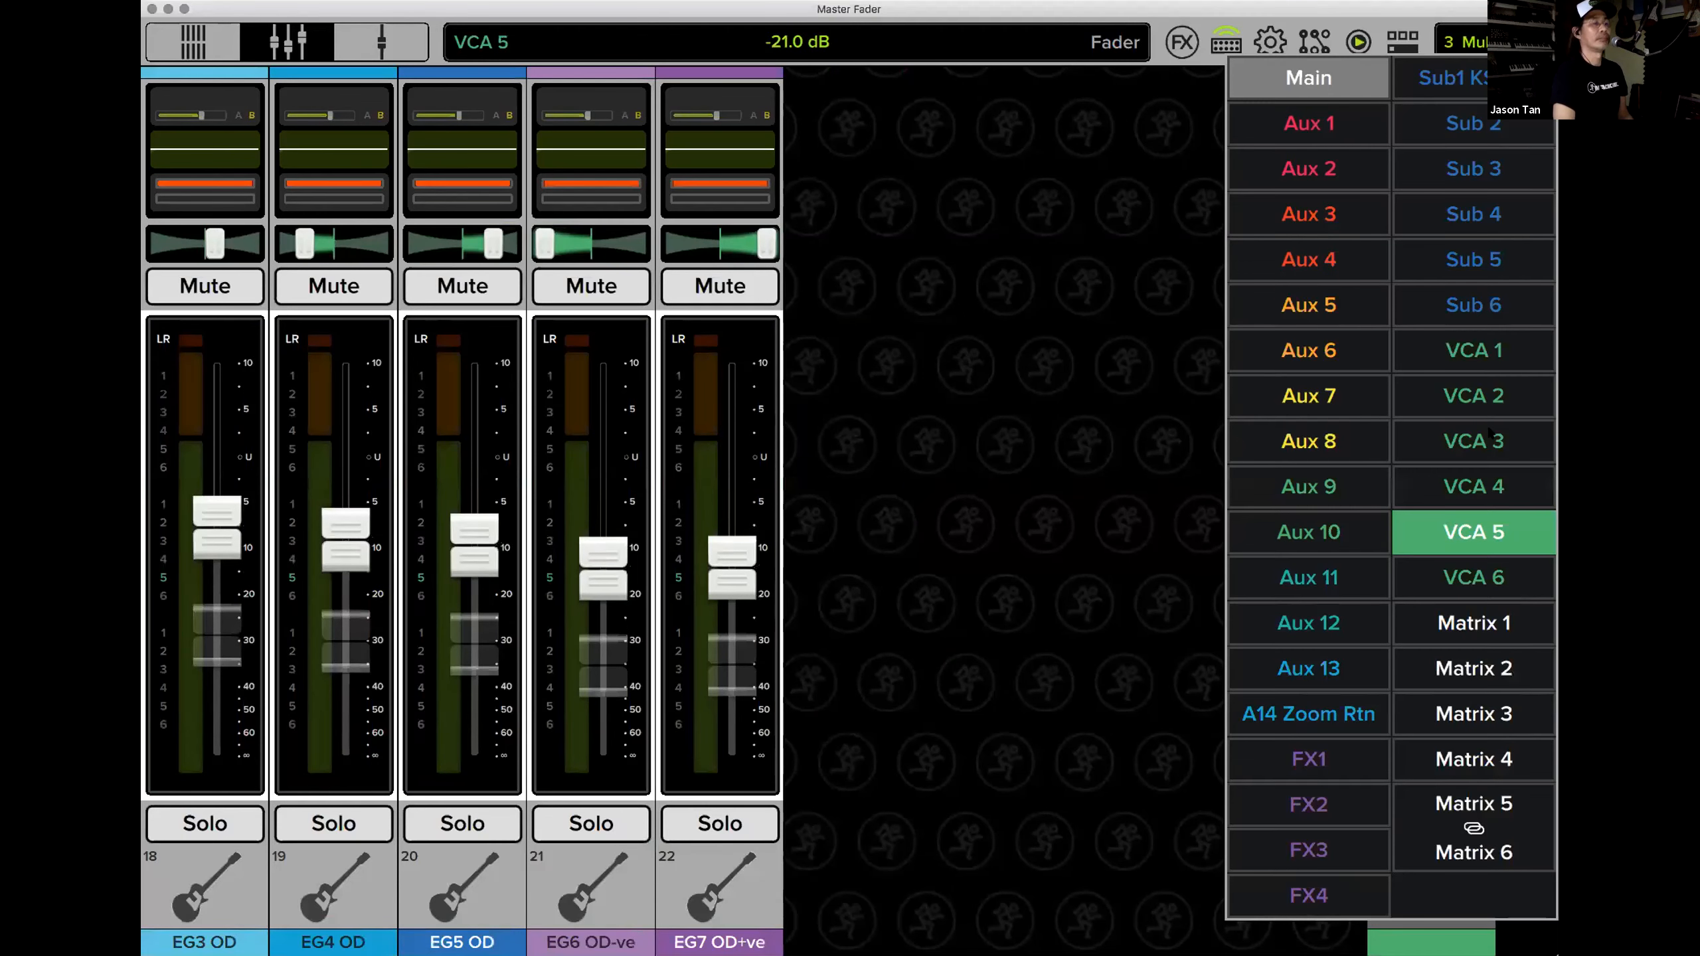
left_click(1309, 78)
left_click(1517, 422)
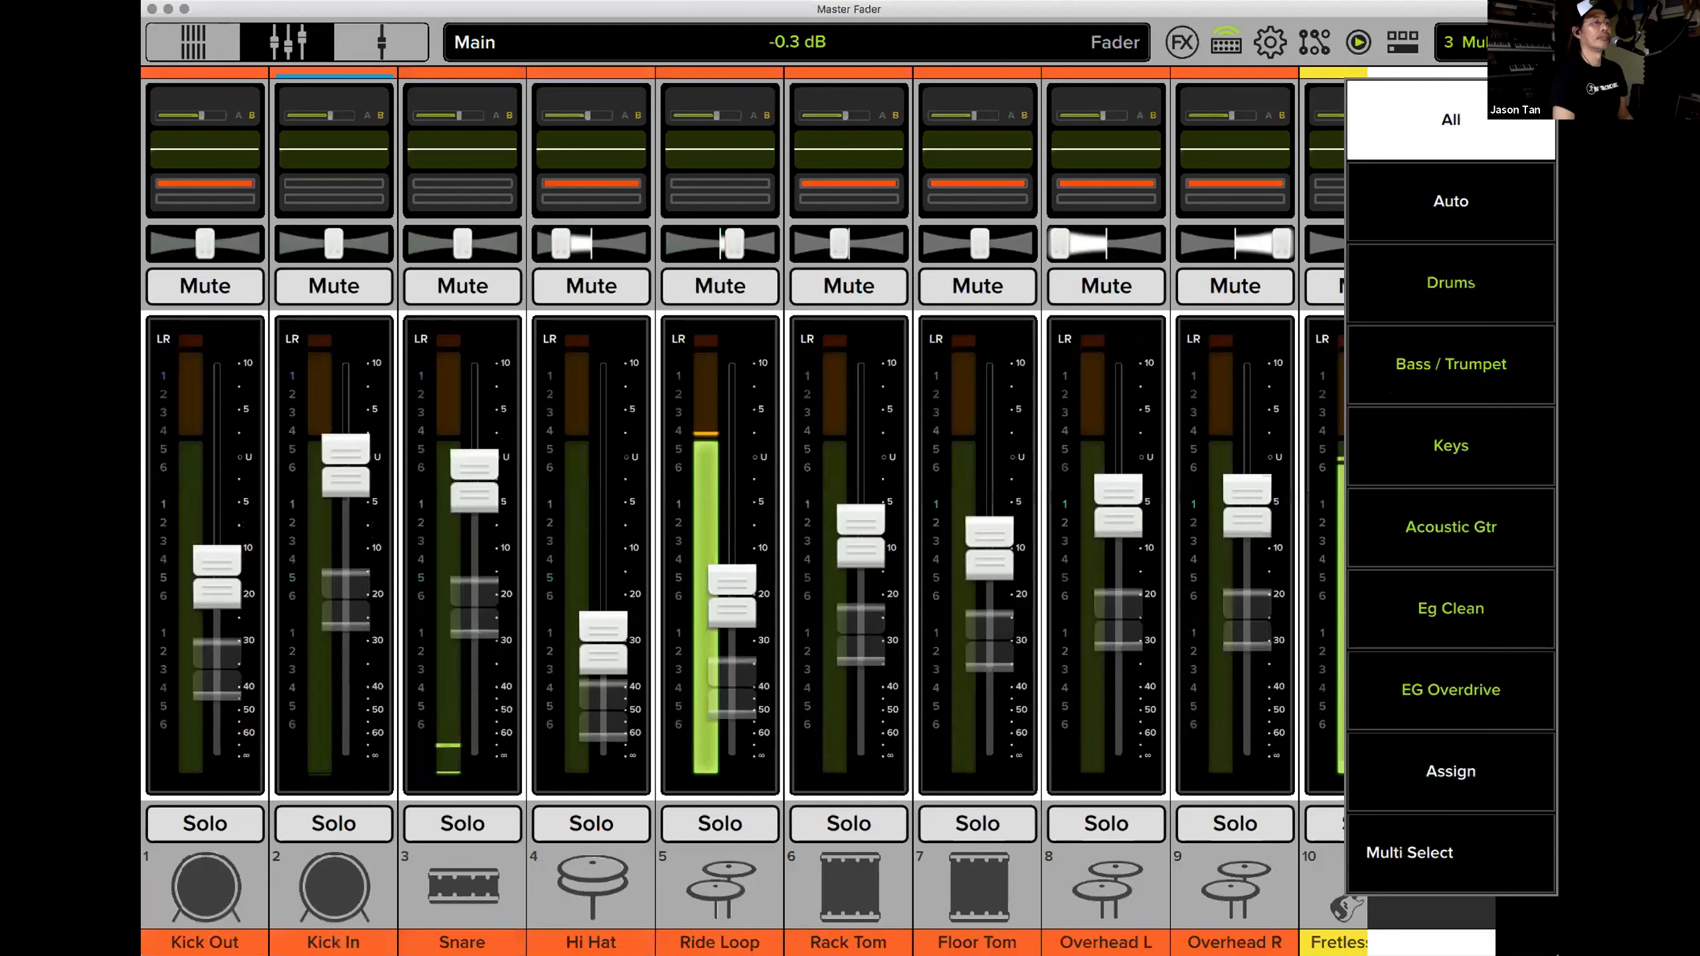
left_click(1450, 364)
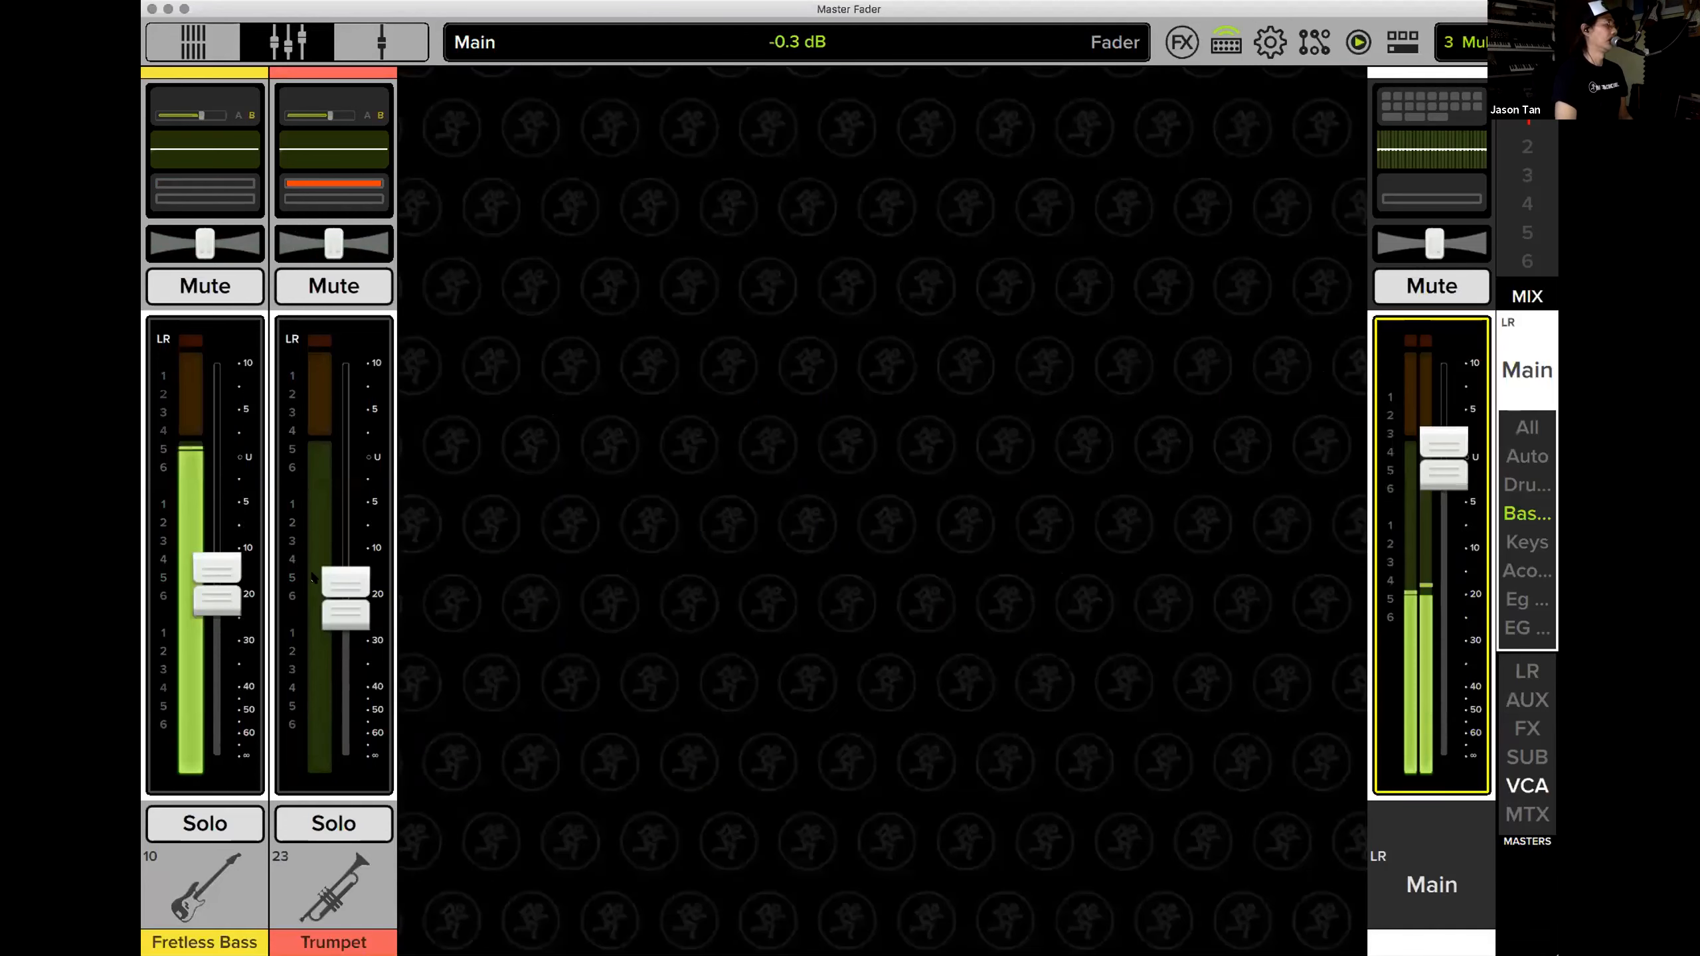
Lower the Trumpet fader to about -33.1 dB and the Fretless Bass fader to about -31.9 dB.
left_click_drag(217, 582, 217, 640)
left_click_drag(318, 603, 327, 667)
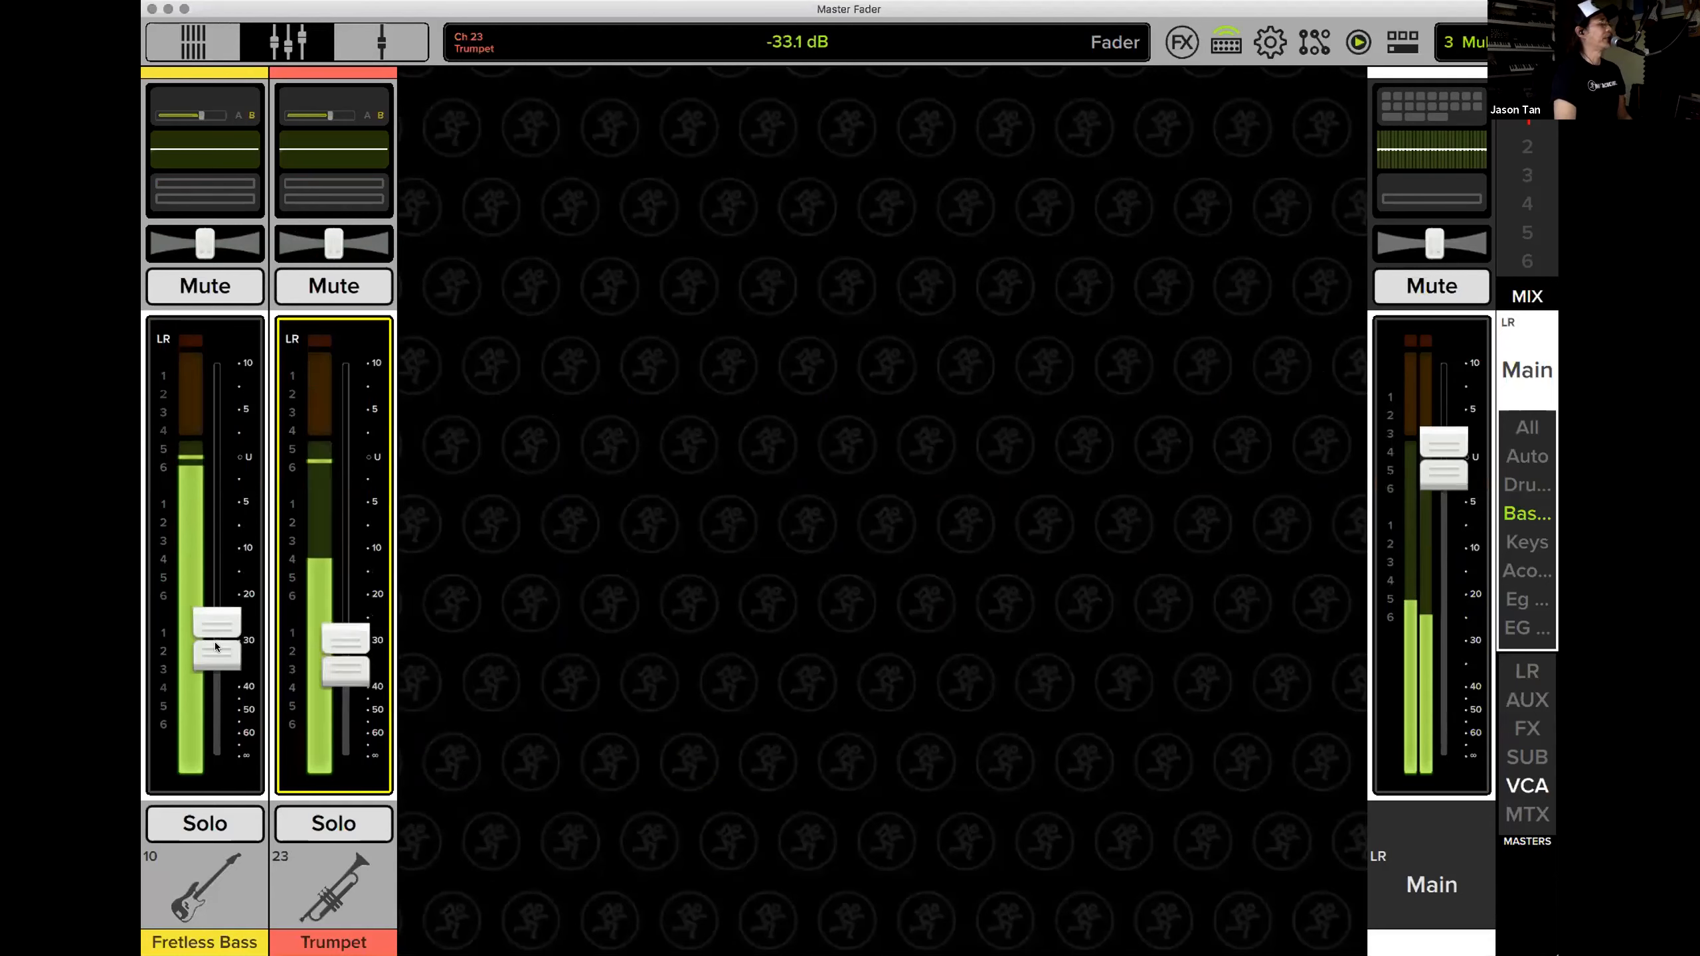
left_click_drag(215, 642, 215, 652)
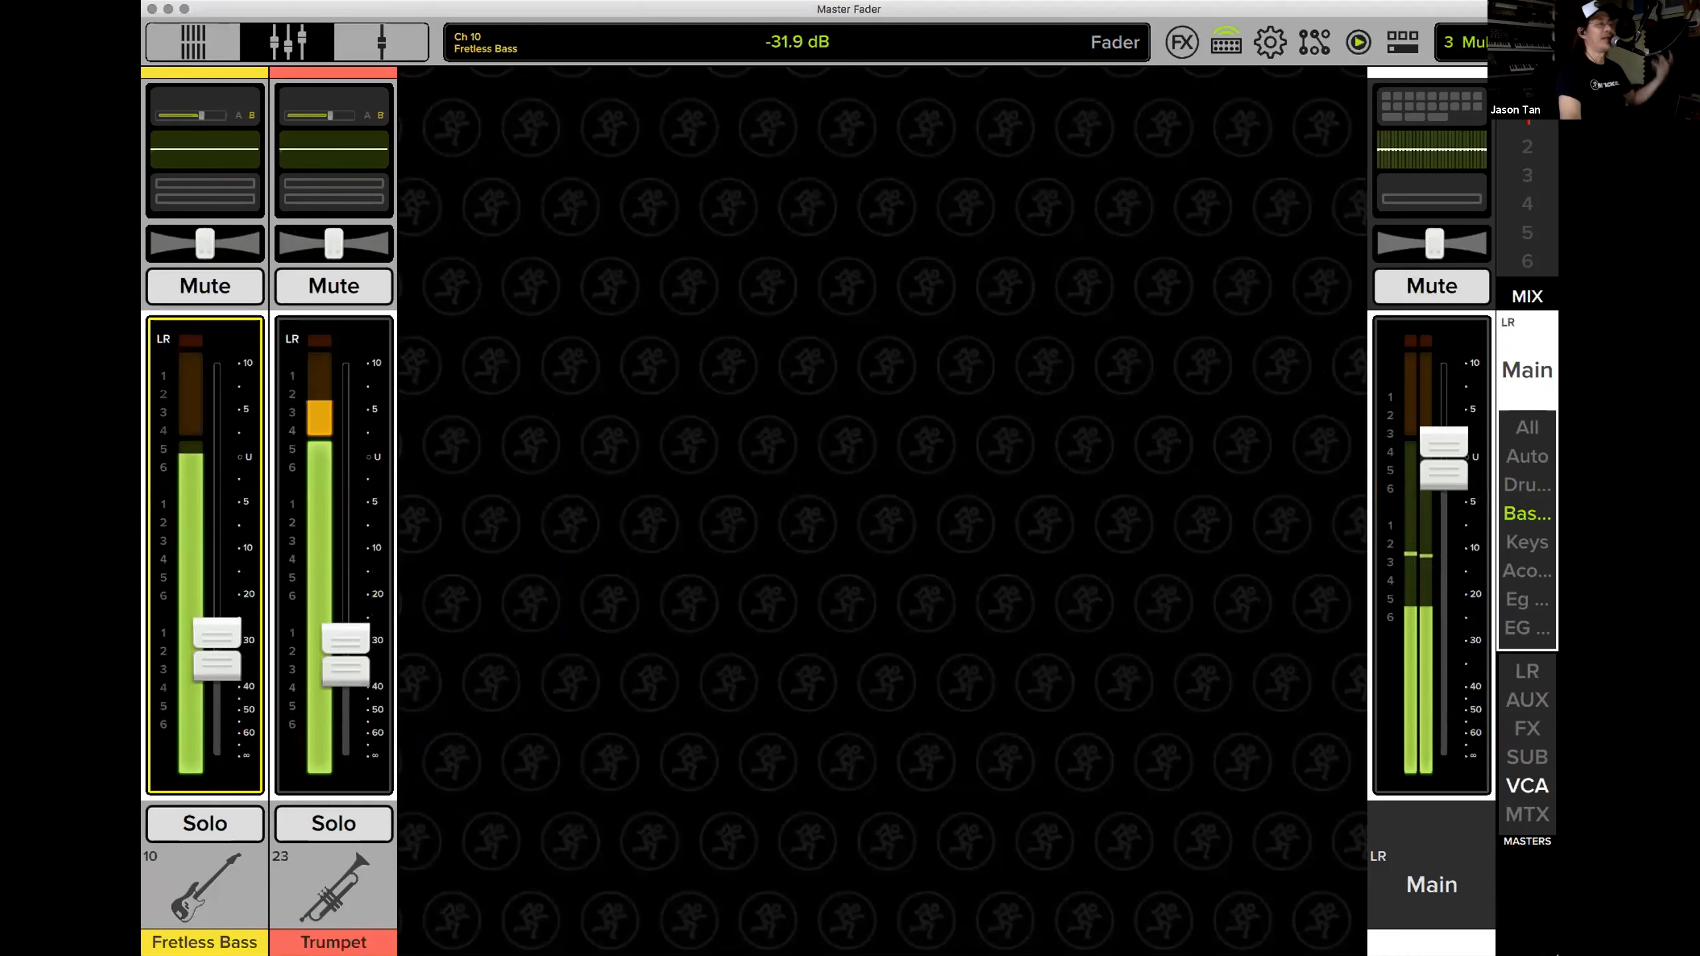
Show all channels of the Main mix, switch to the mixer overview and lower the Main fader to -6.3 dB.
left_click(1531, 370)
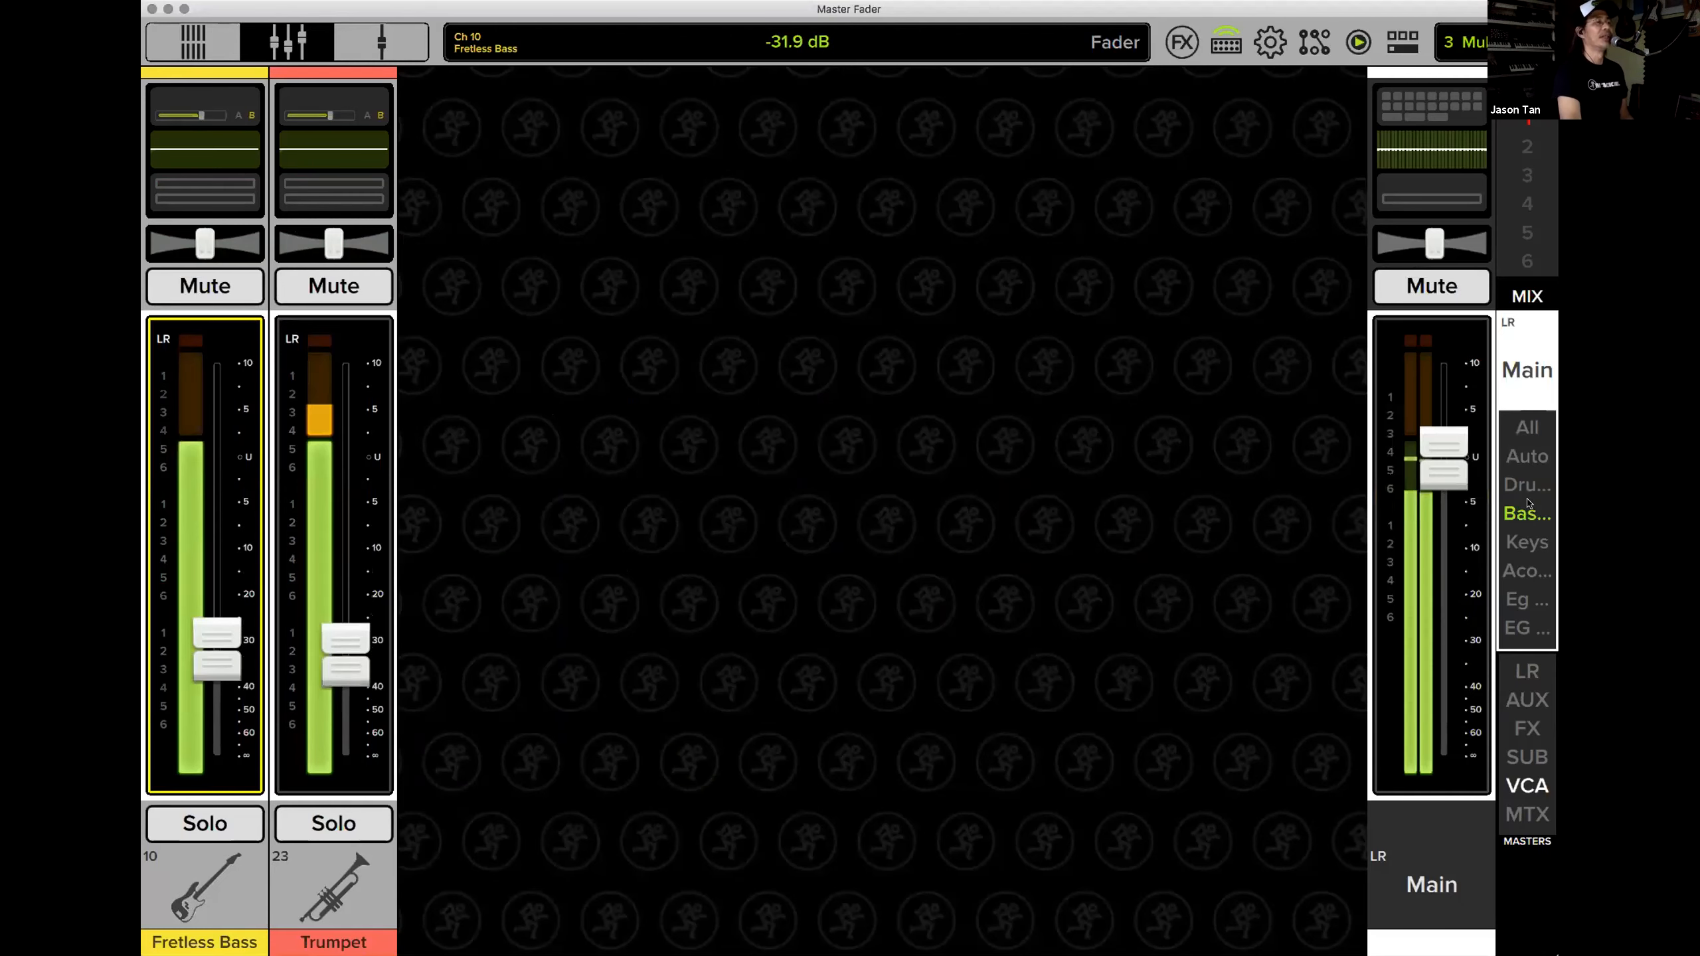
left_click(1529, 502)
left_click(1472, 142)
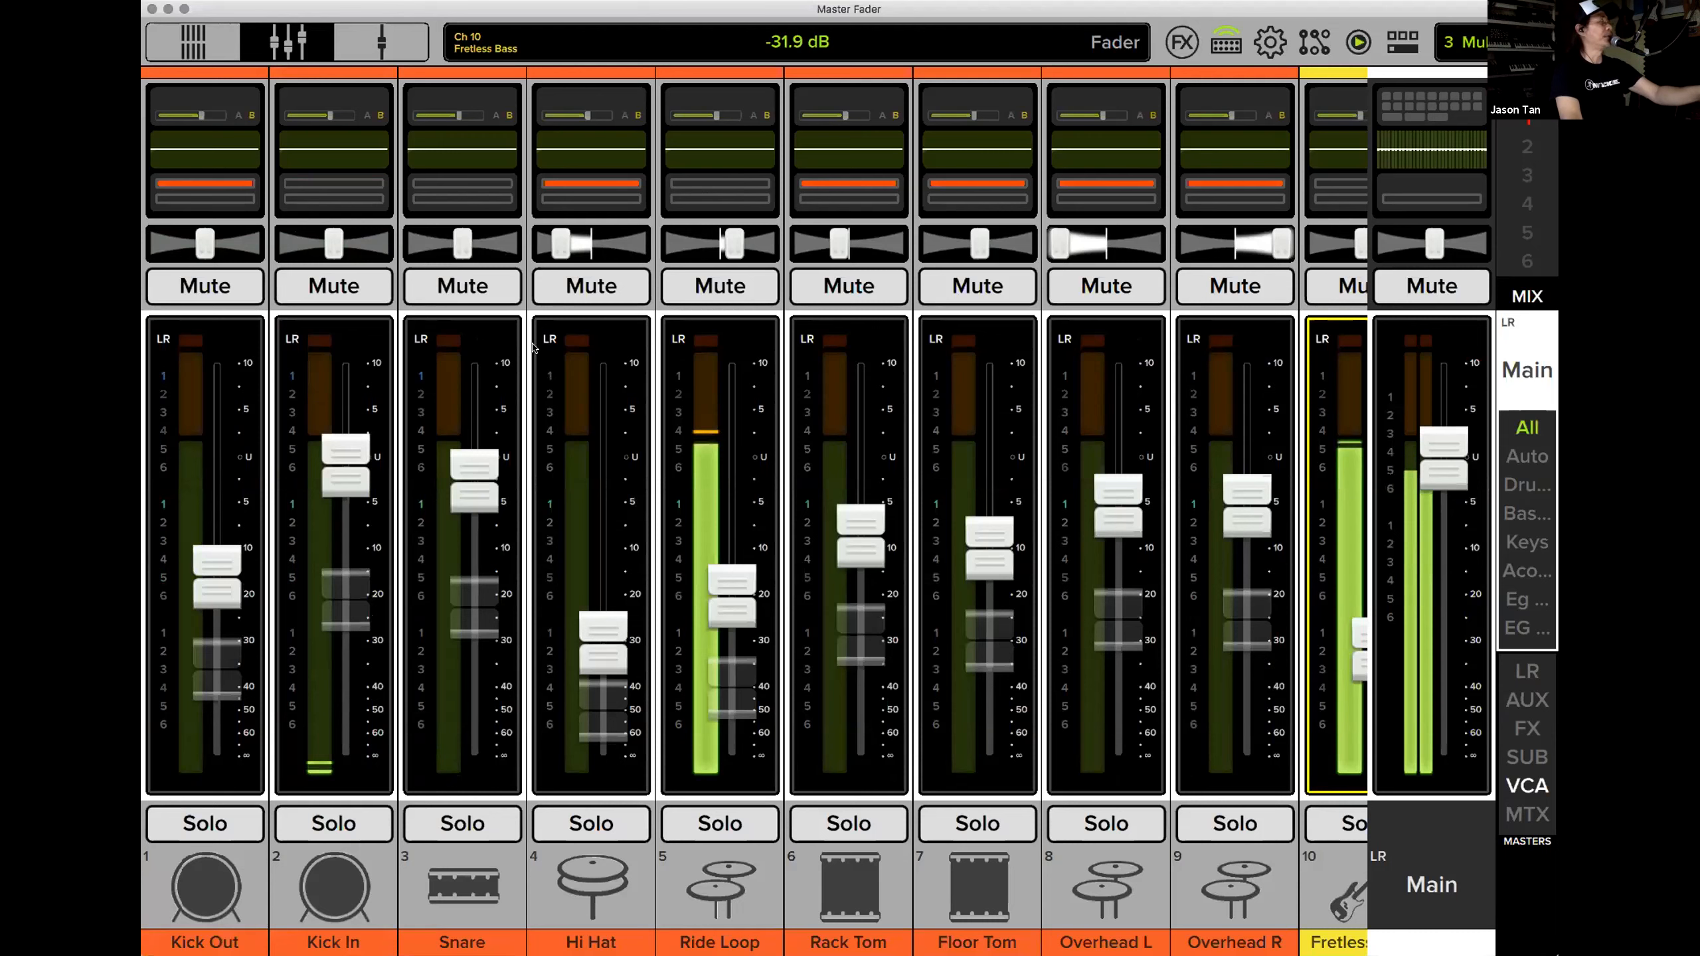
left_click(193, 41)
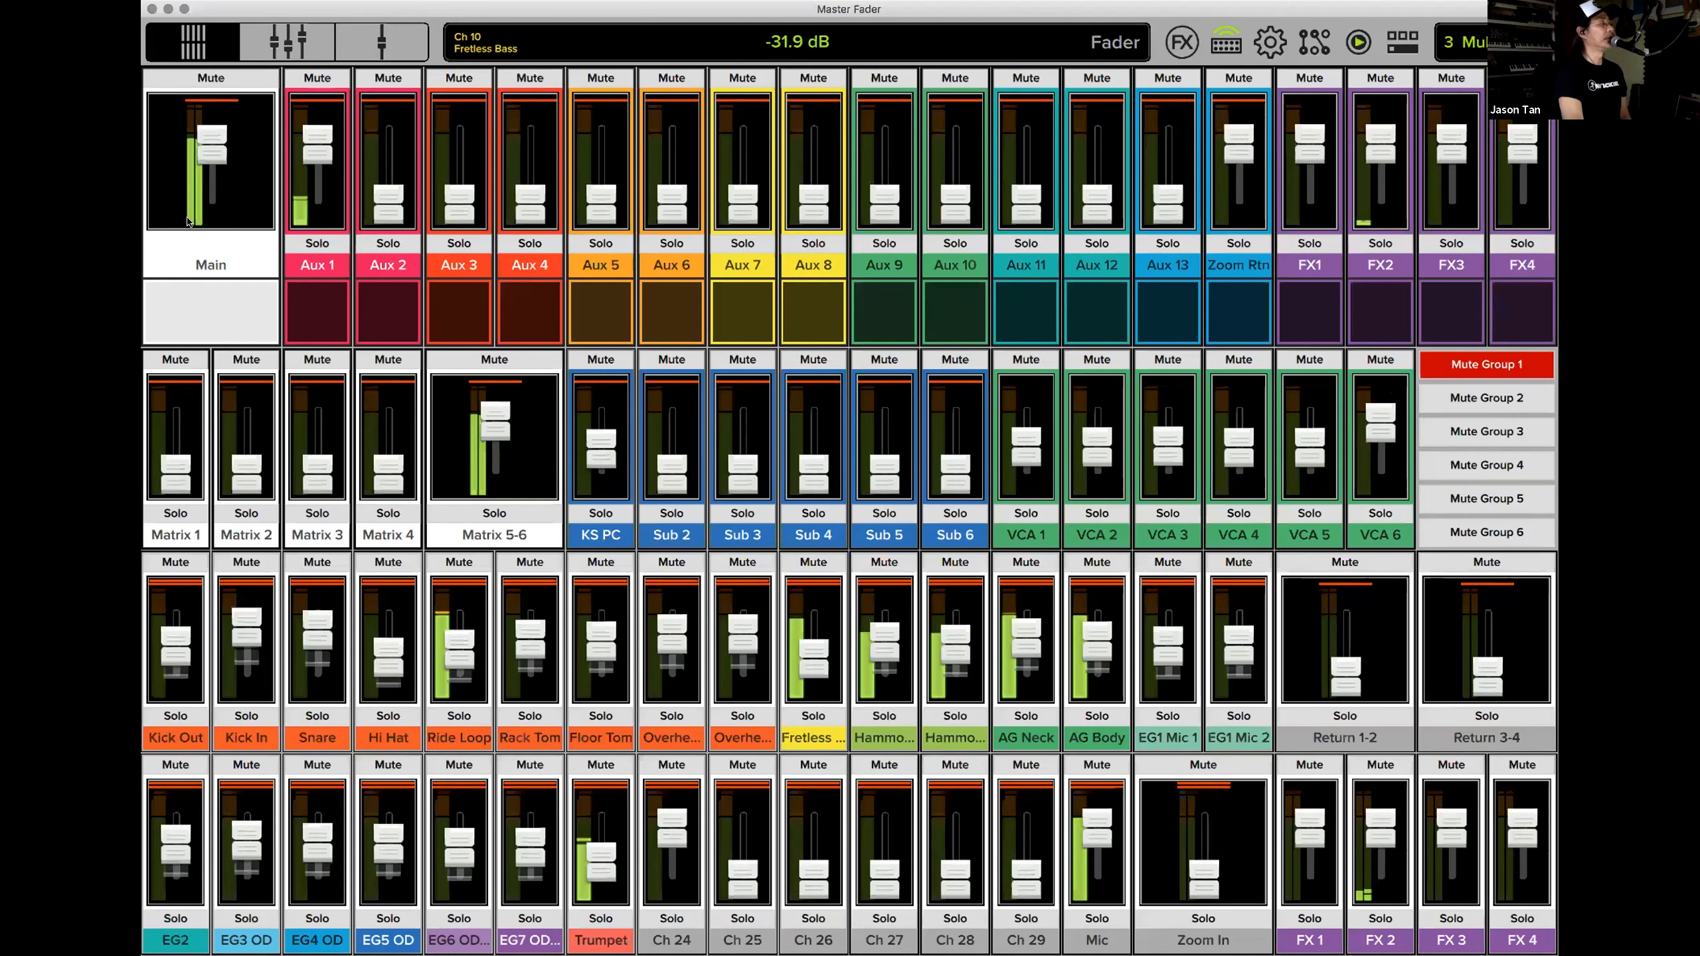
left_click(213, 149)
left_click_drag(213, 185, 216, 151)
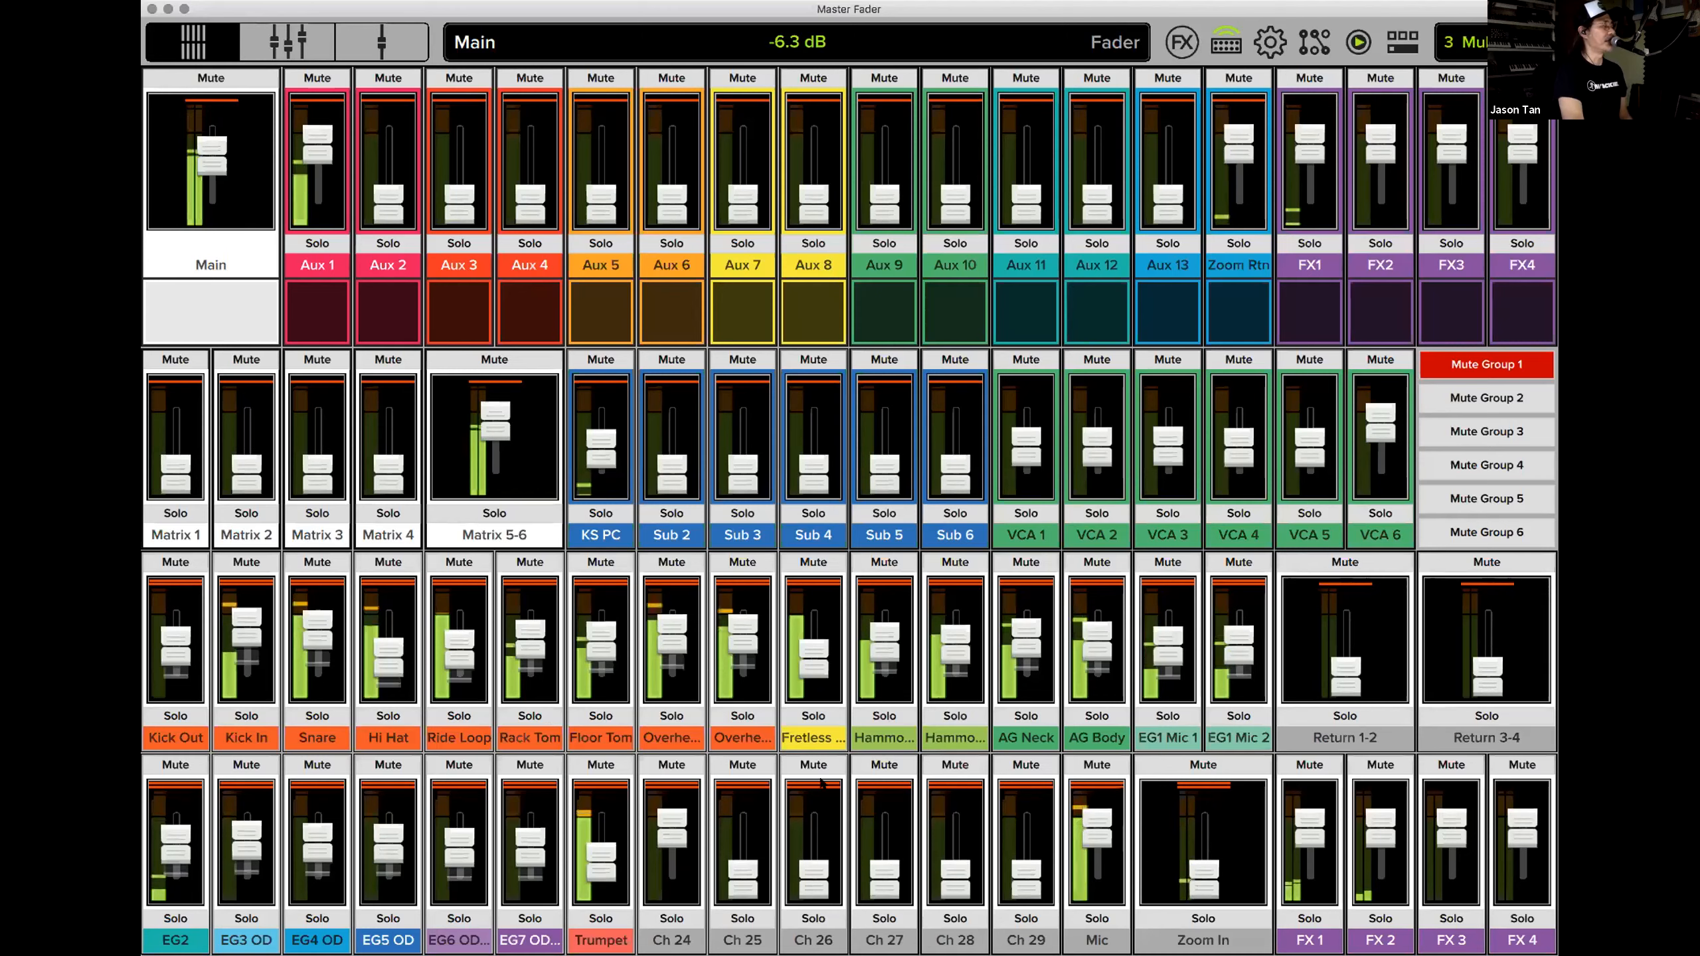
Mute the Snare, Hi Hat, Ride Loop, Rack Tom, Floor Tom, Overhead L and Overhead R channels.
left_click(314, 564)
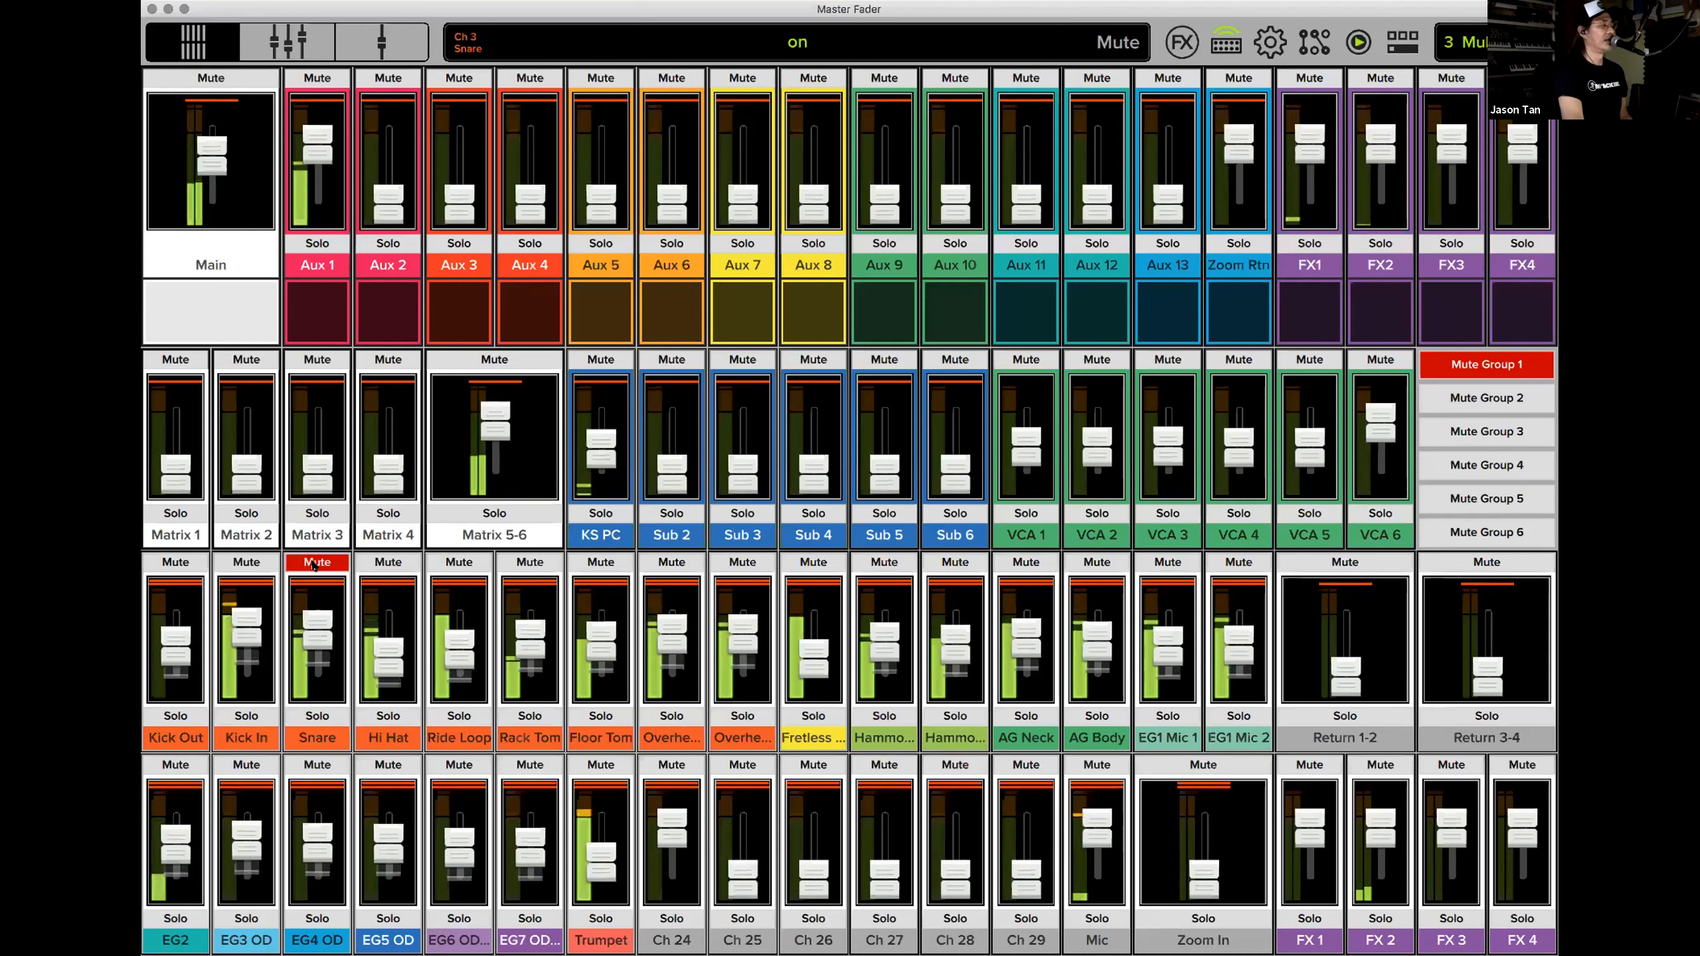
left_click(314, 564)
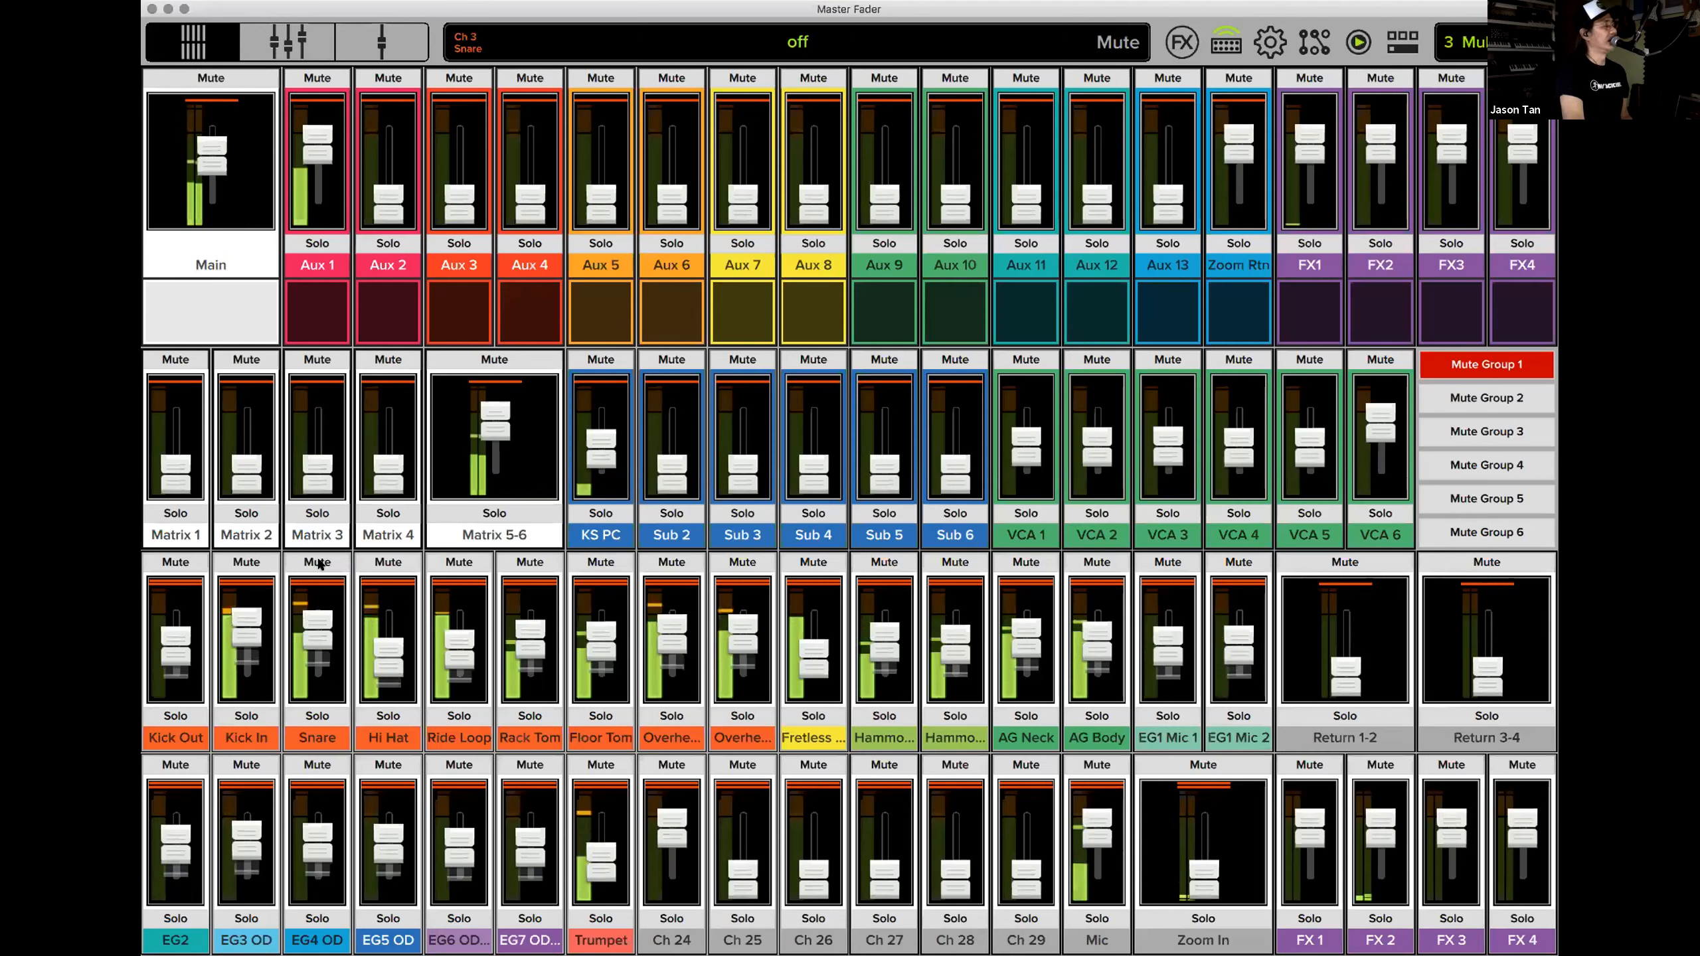
left_click_drag(376, 566, 497, 563)
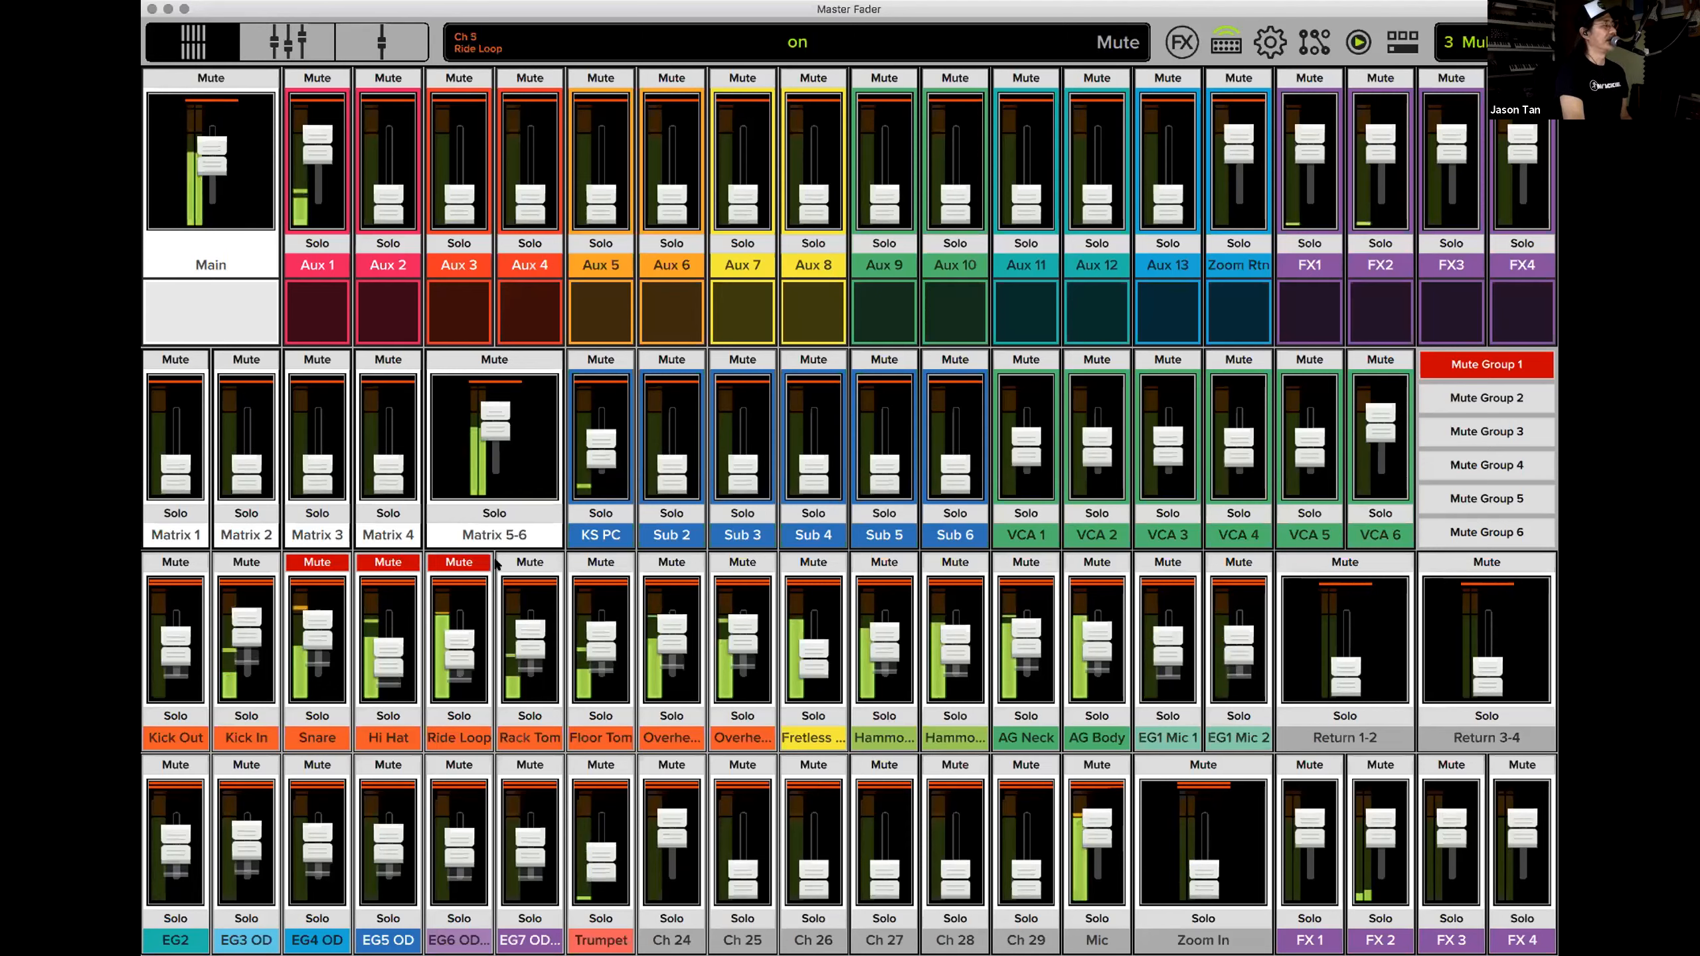
left_click(621, 569)
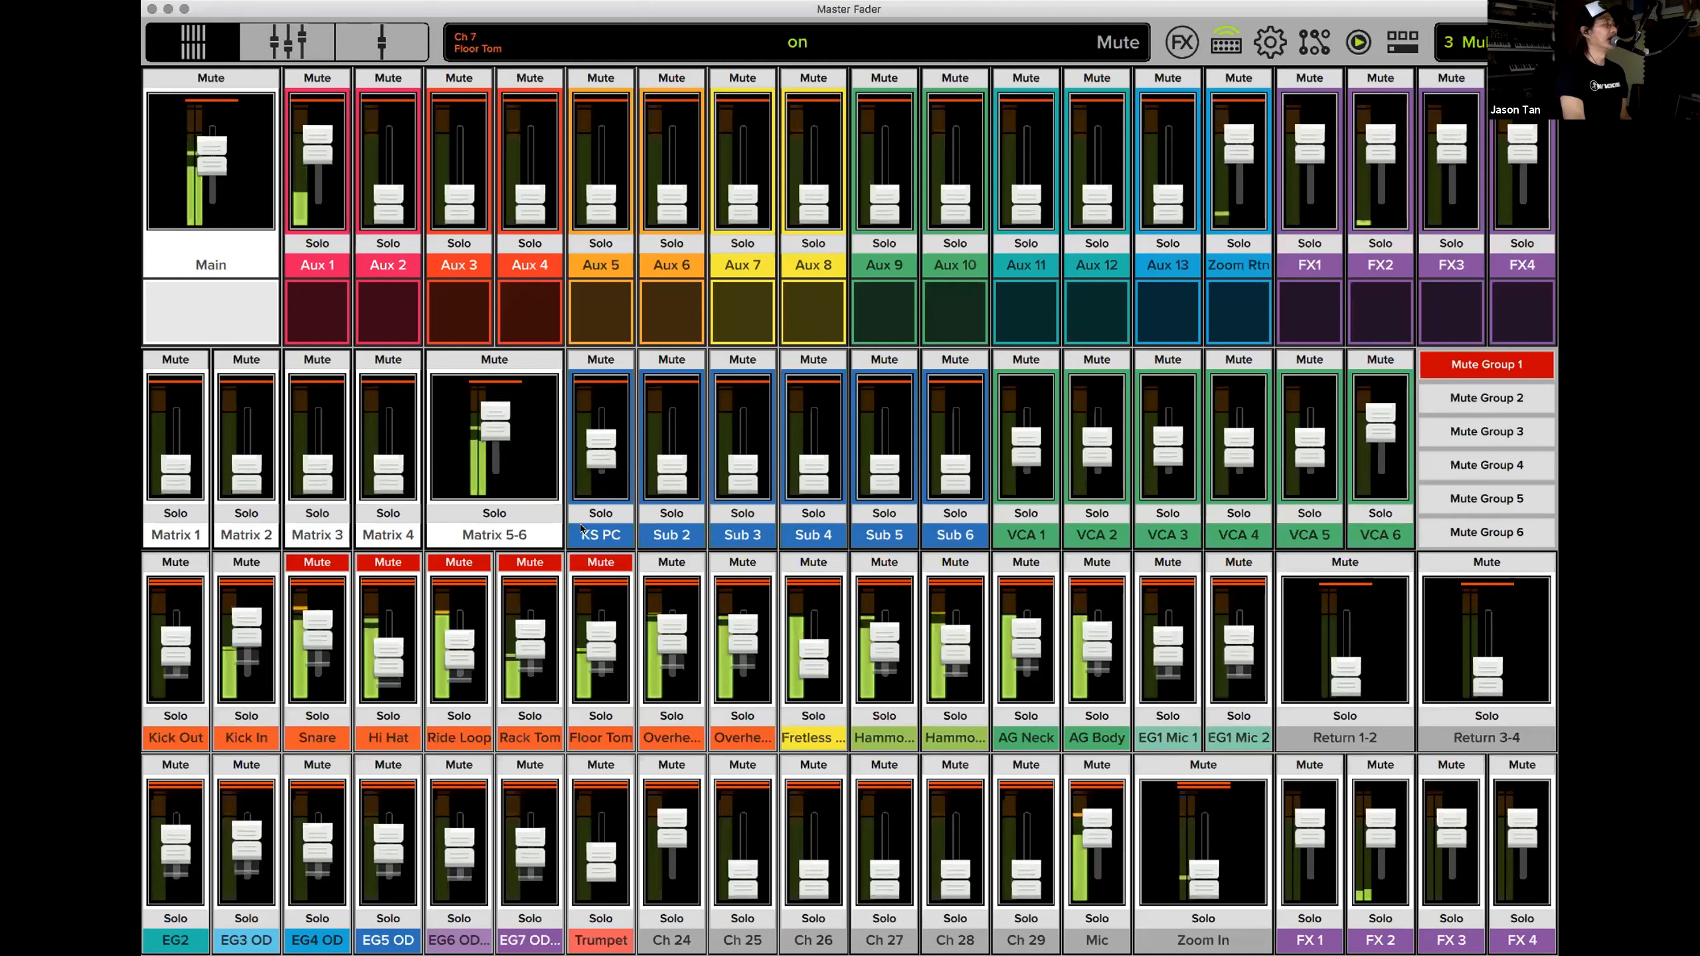
left_click(685, 569)
left_click(716, 561)
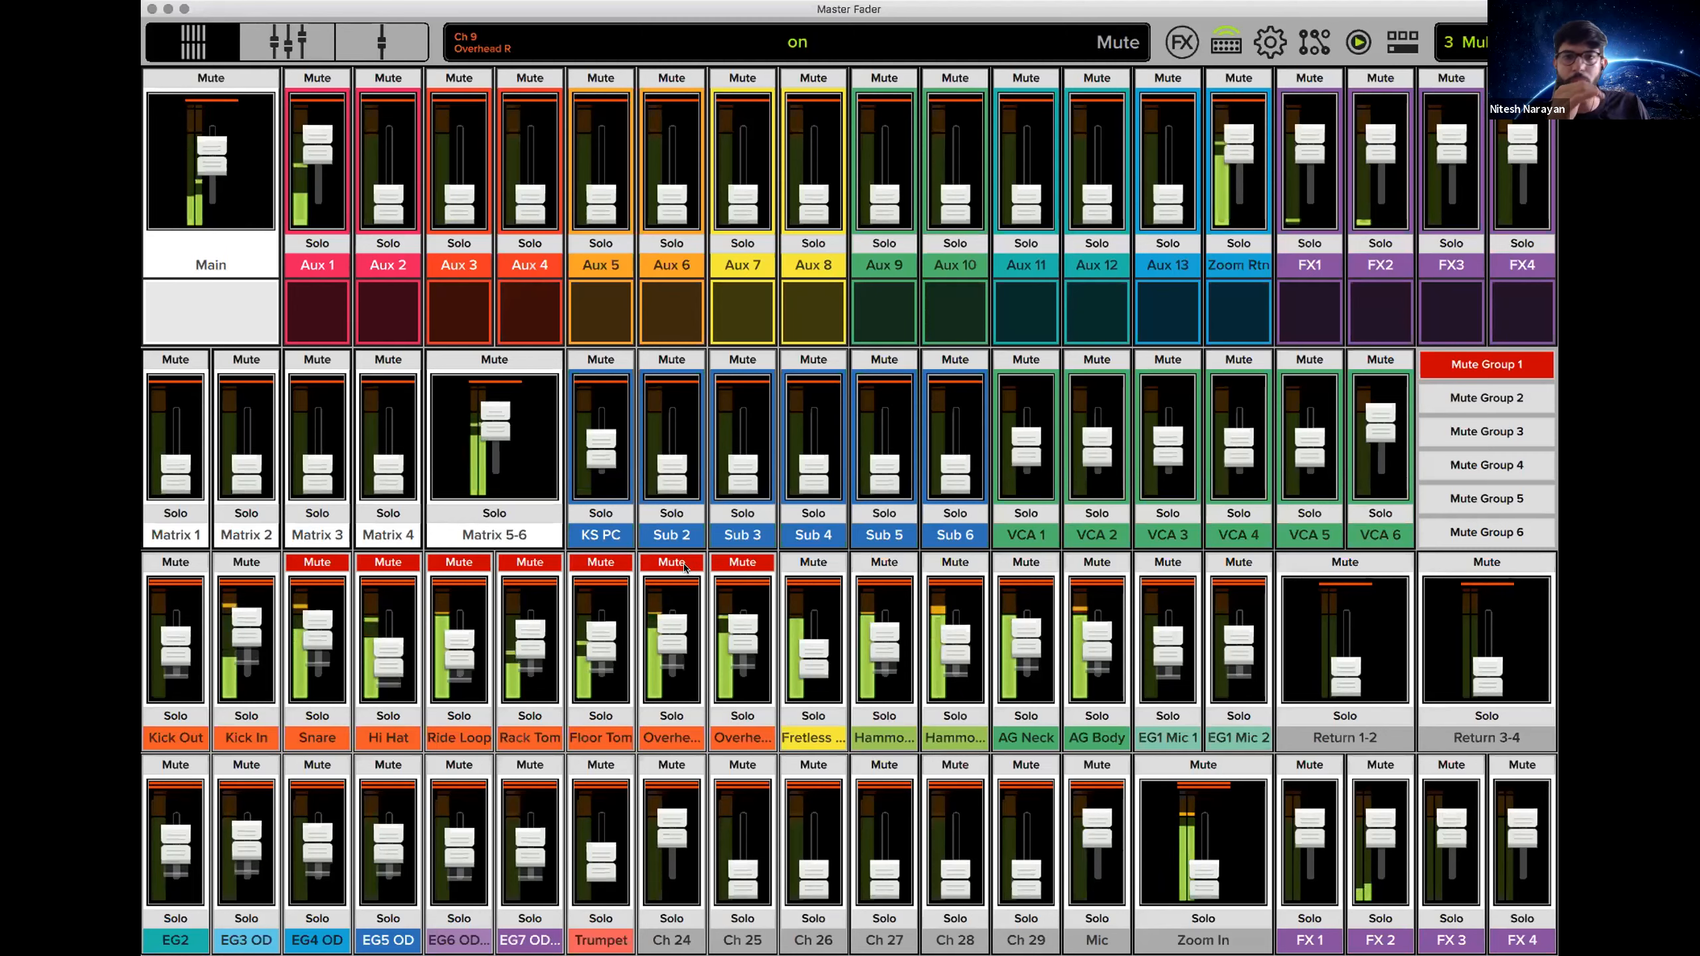
Unmute all the muted drum channels from the Overheads back to the Snare.
left_click(680, 568)
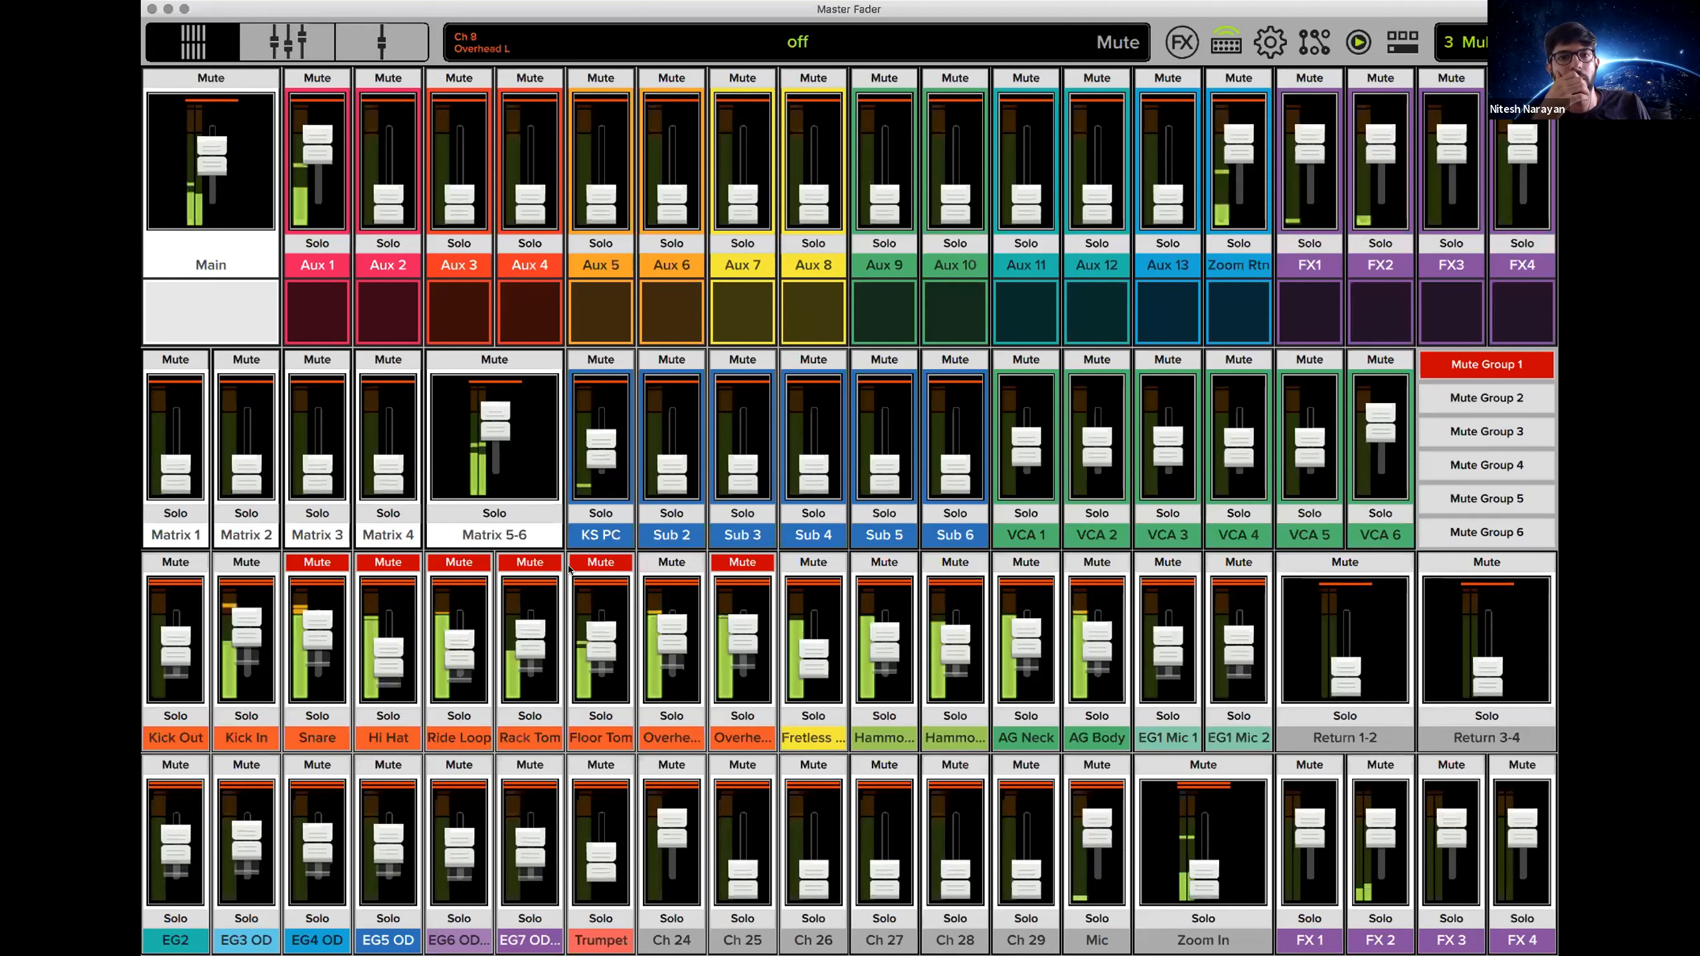
left_click(732, 565)
left_click(460, 565)
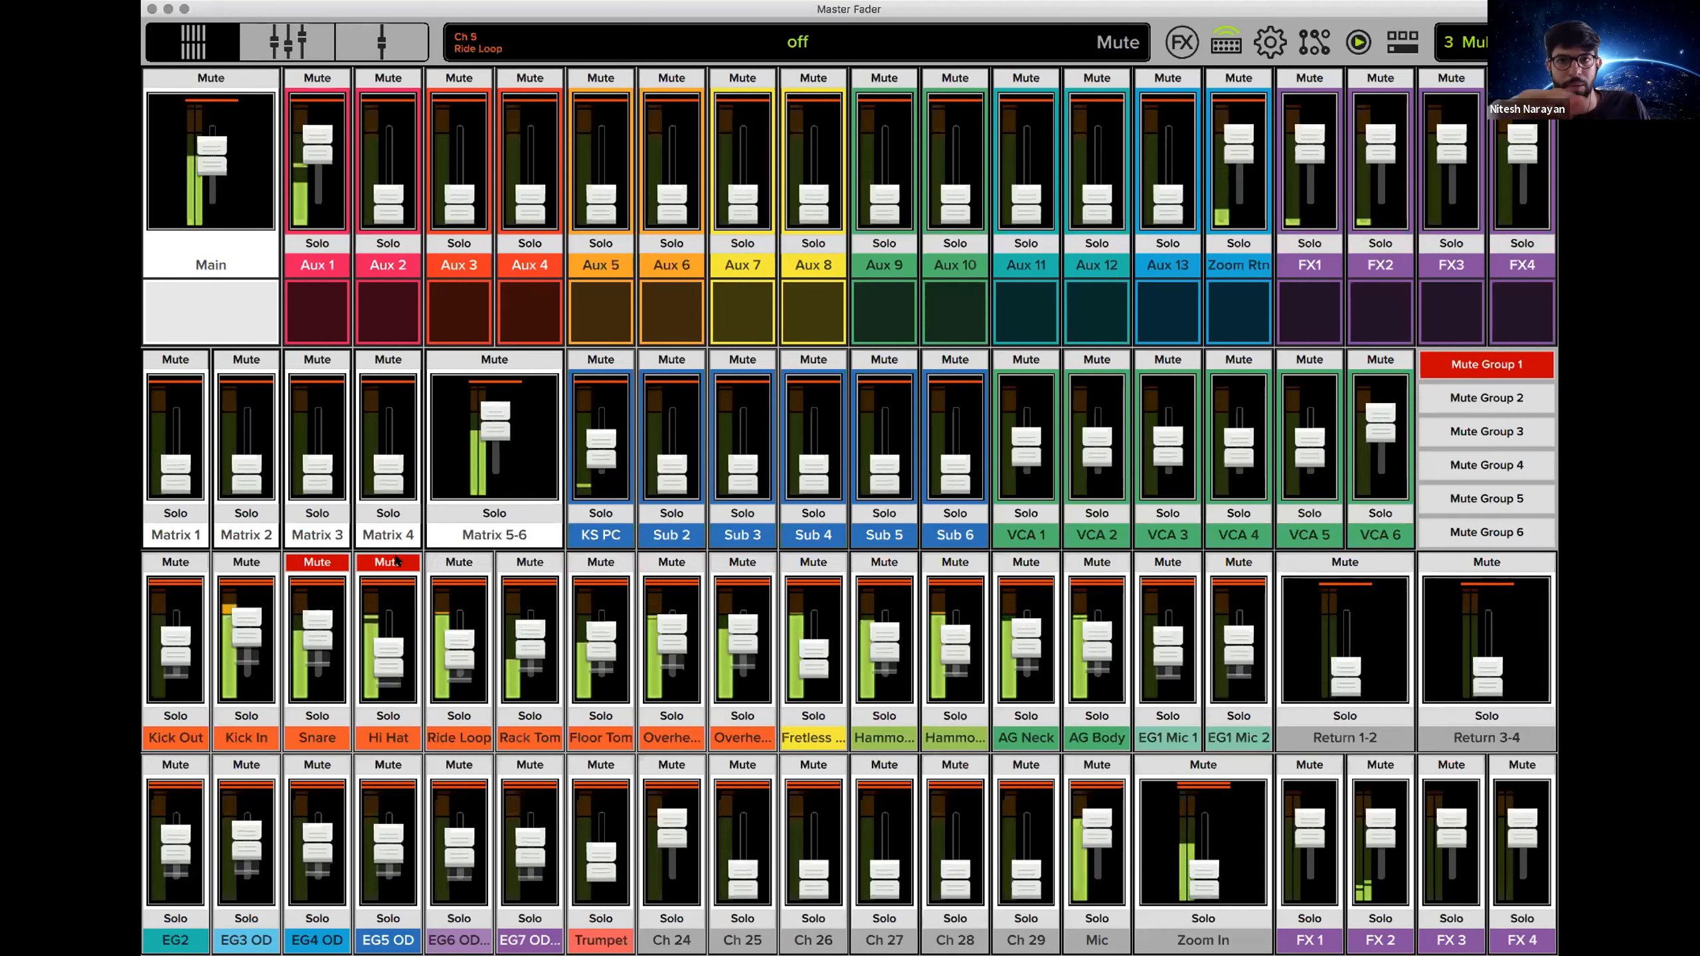
left_click(325, 568)
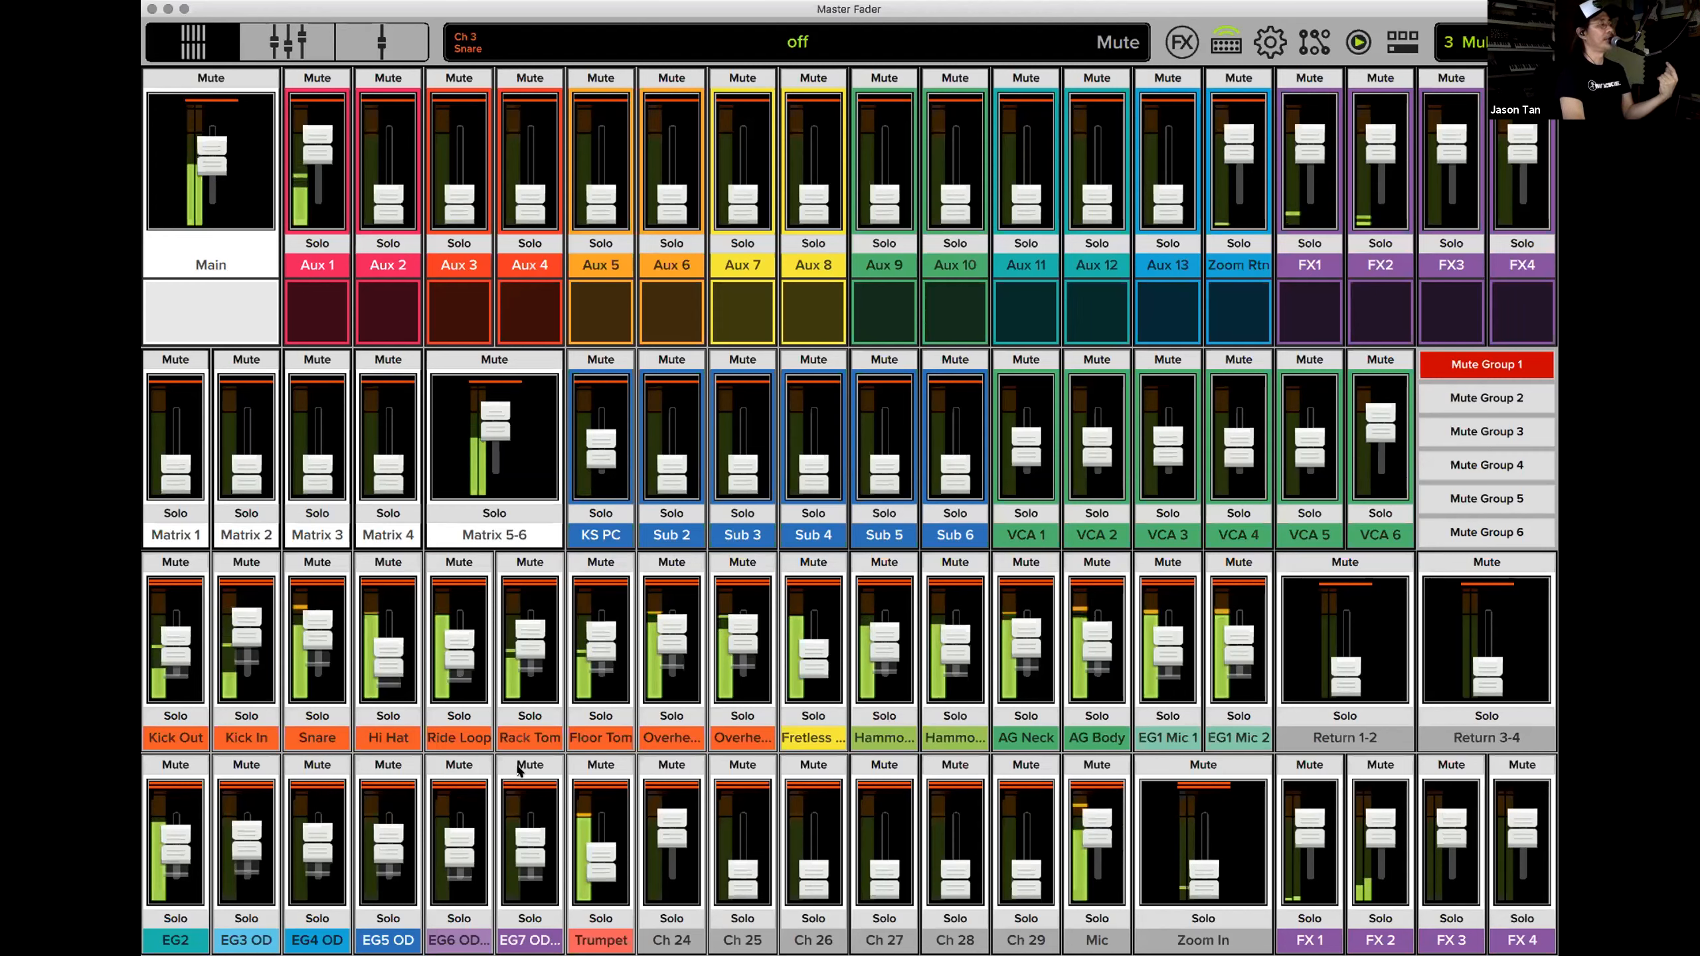
Select the Aux 2 mix, raise the sends of both Hammond channels and set the Aux 2 fader to -7.4 dB.
left_click(386, 312)
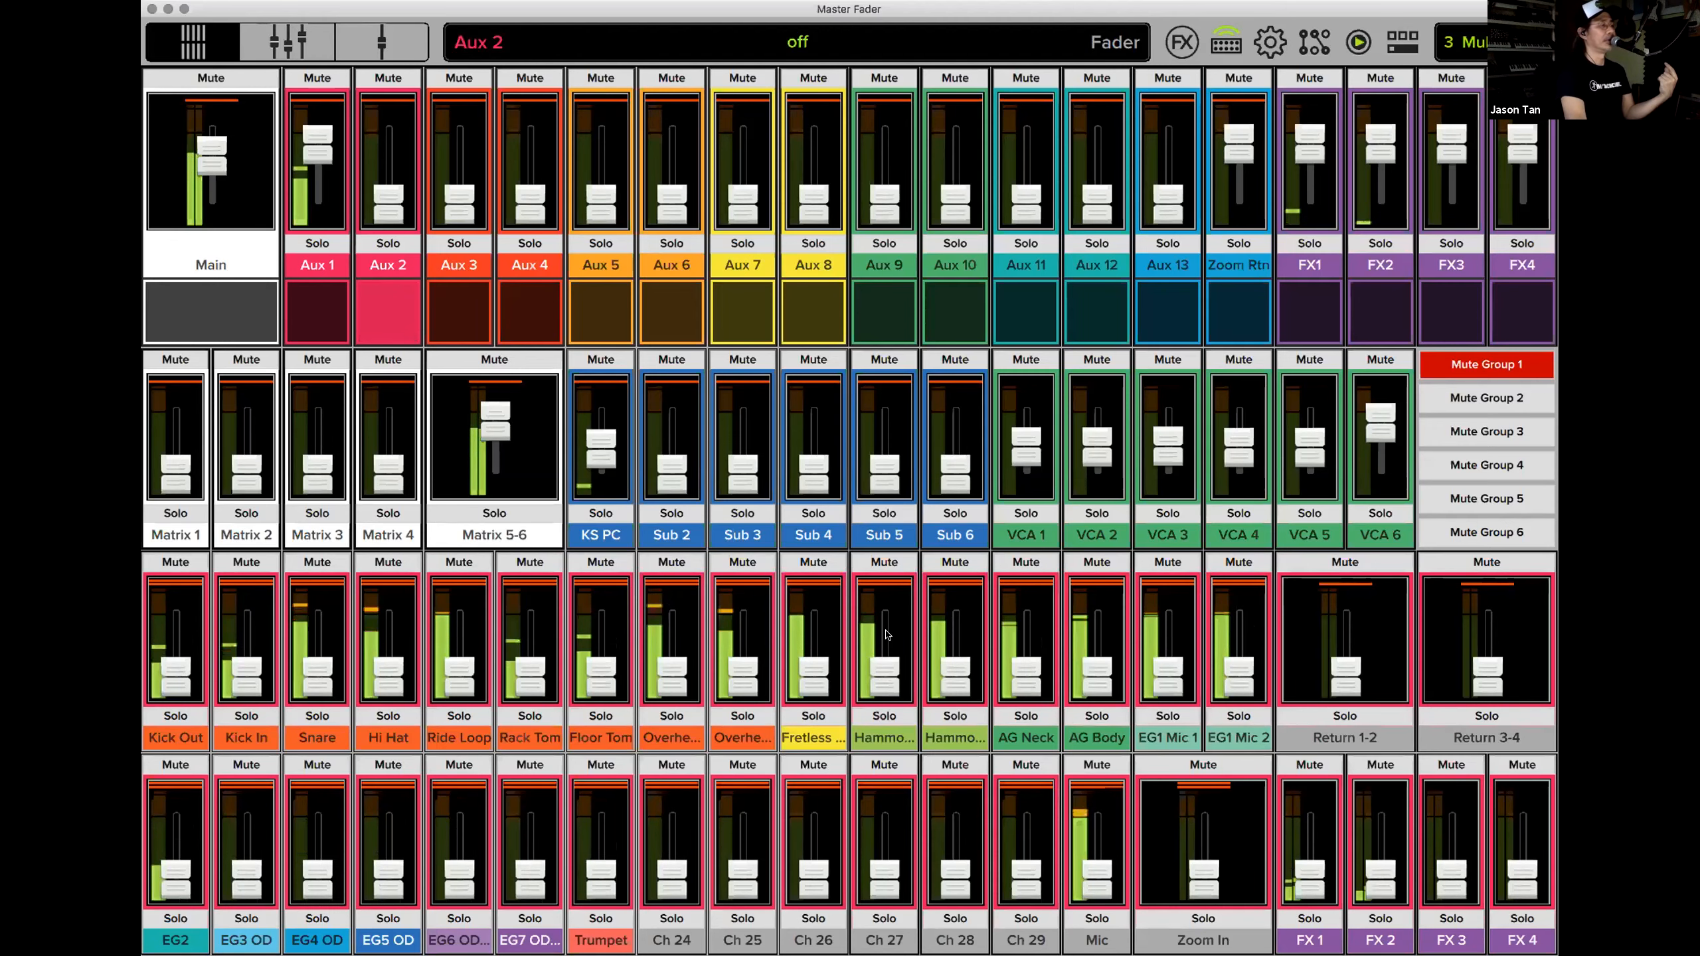
left_click_drag(955, 675, 955, 635)
left_click_drag(884, 672, 884, 632)
left_click_drag(397, 213, 384, 285)
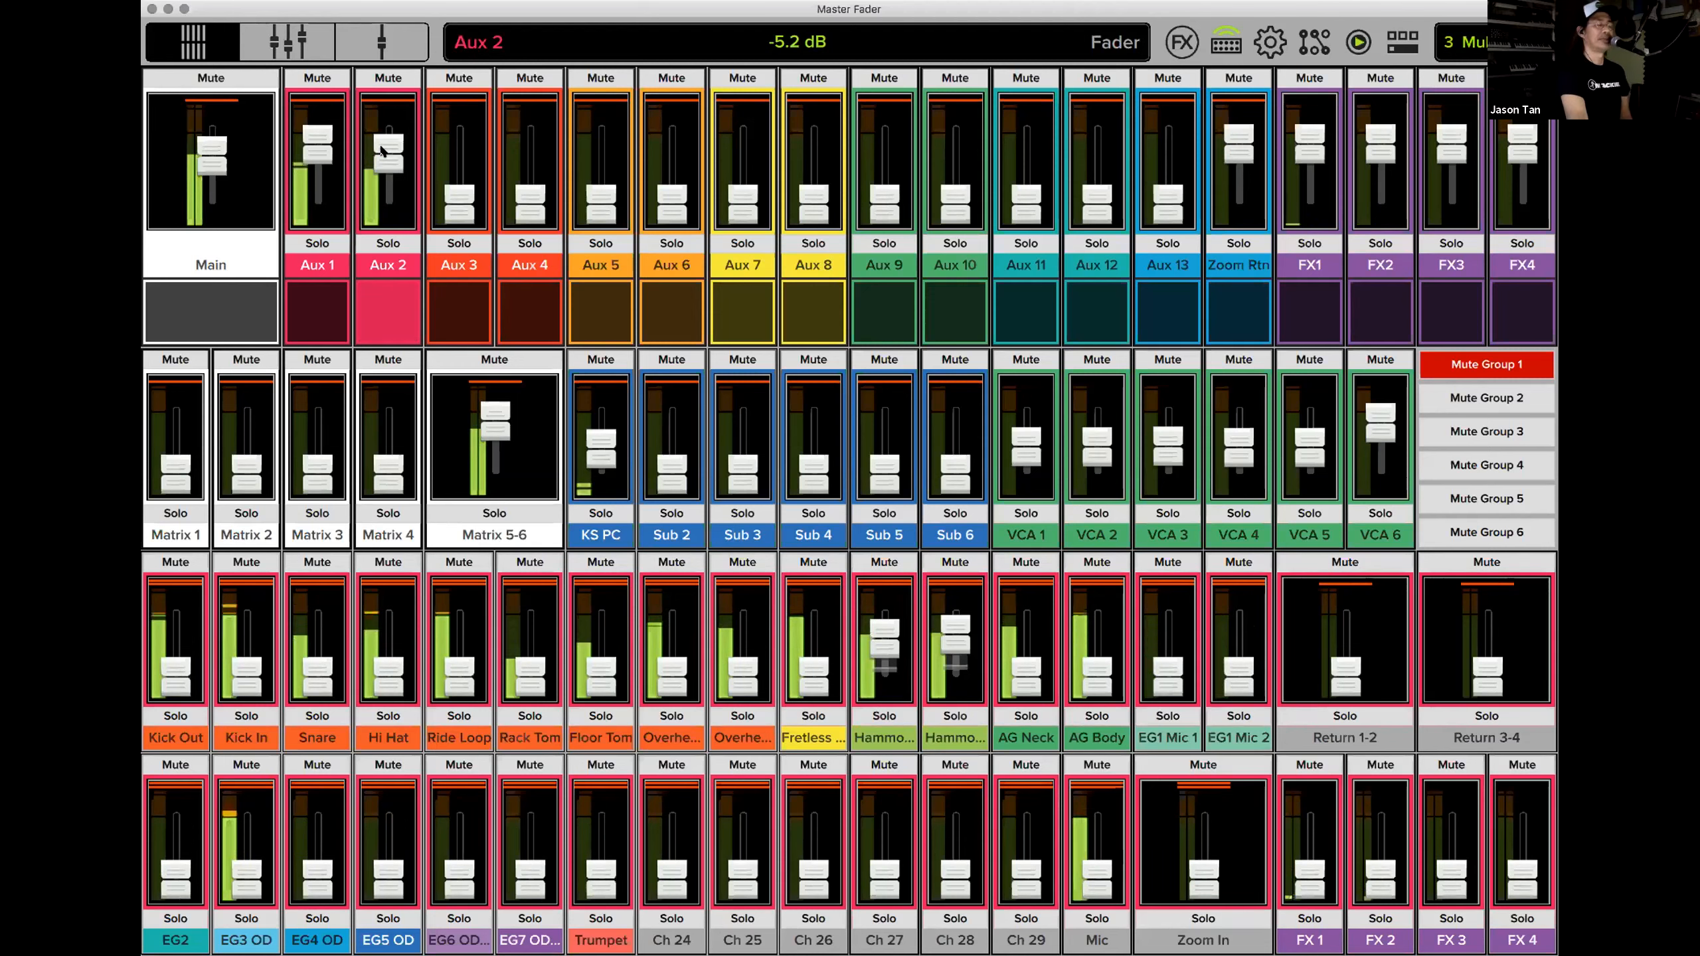
left_click_drag(382, 146, 381, 150)
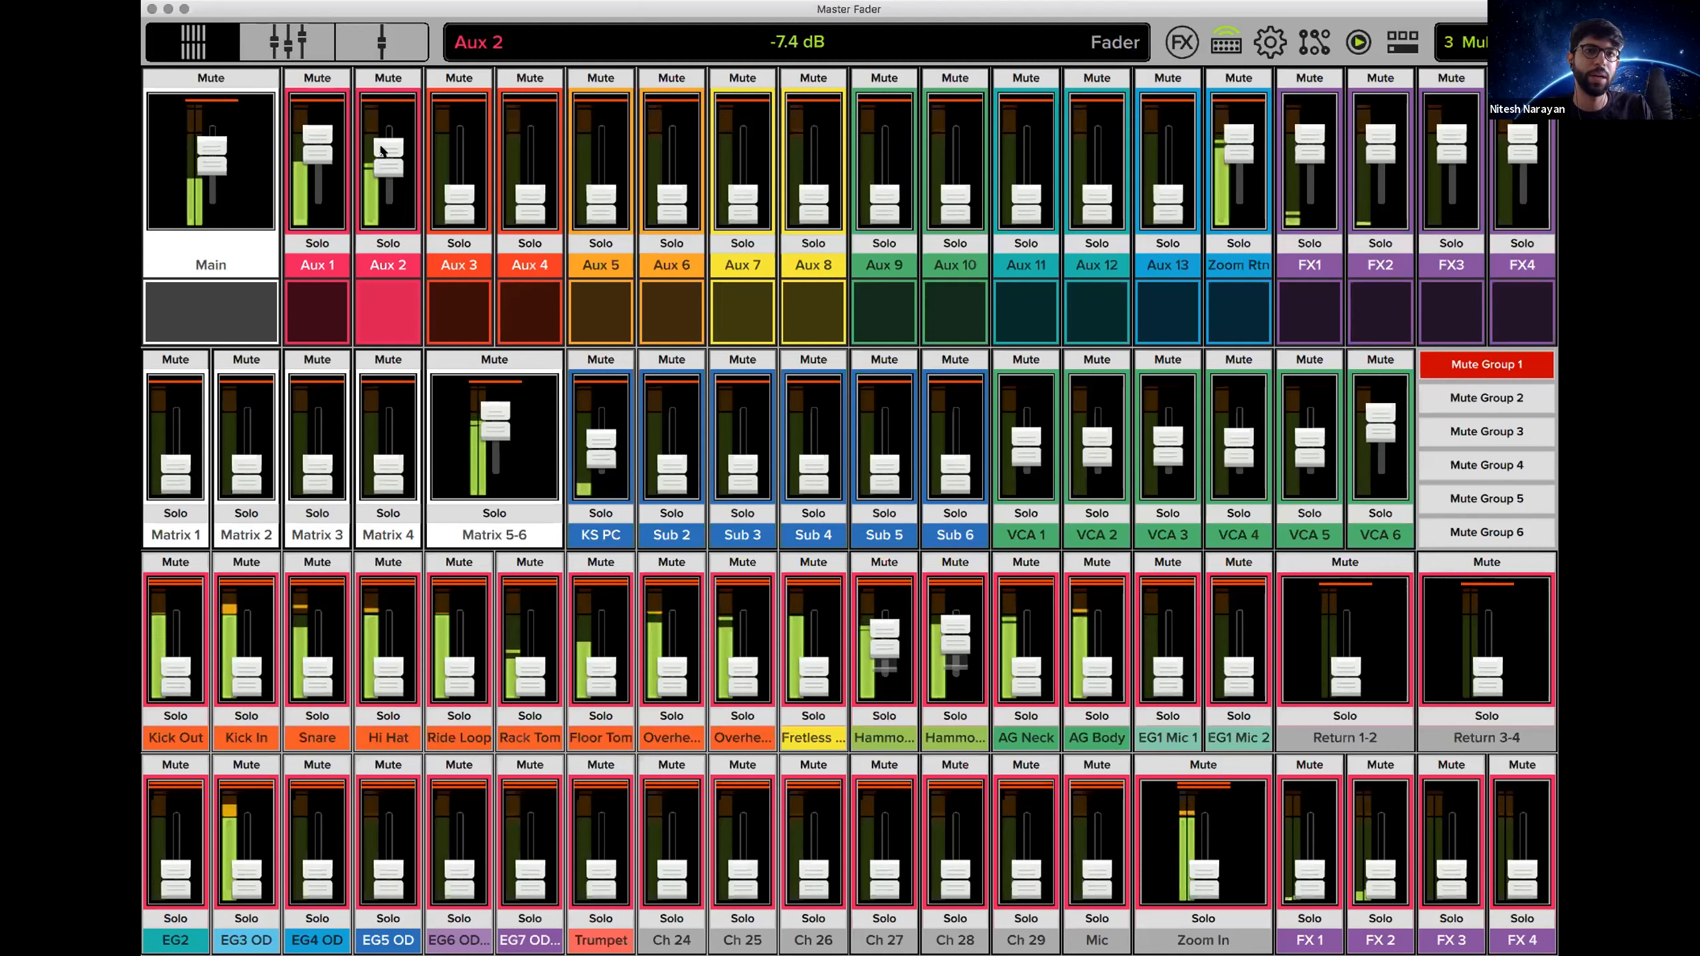
Mute VCA 1 through VCA 6.
left_click(1369, 361)
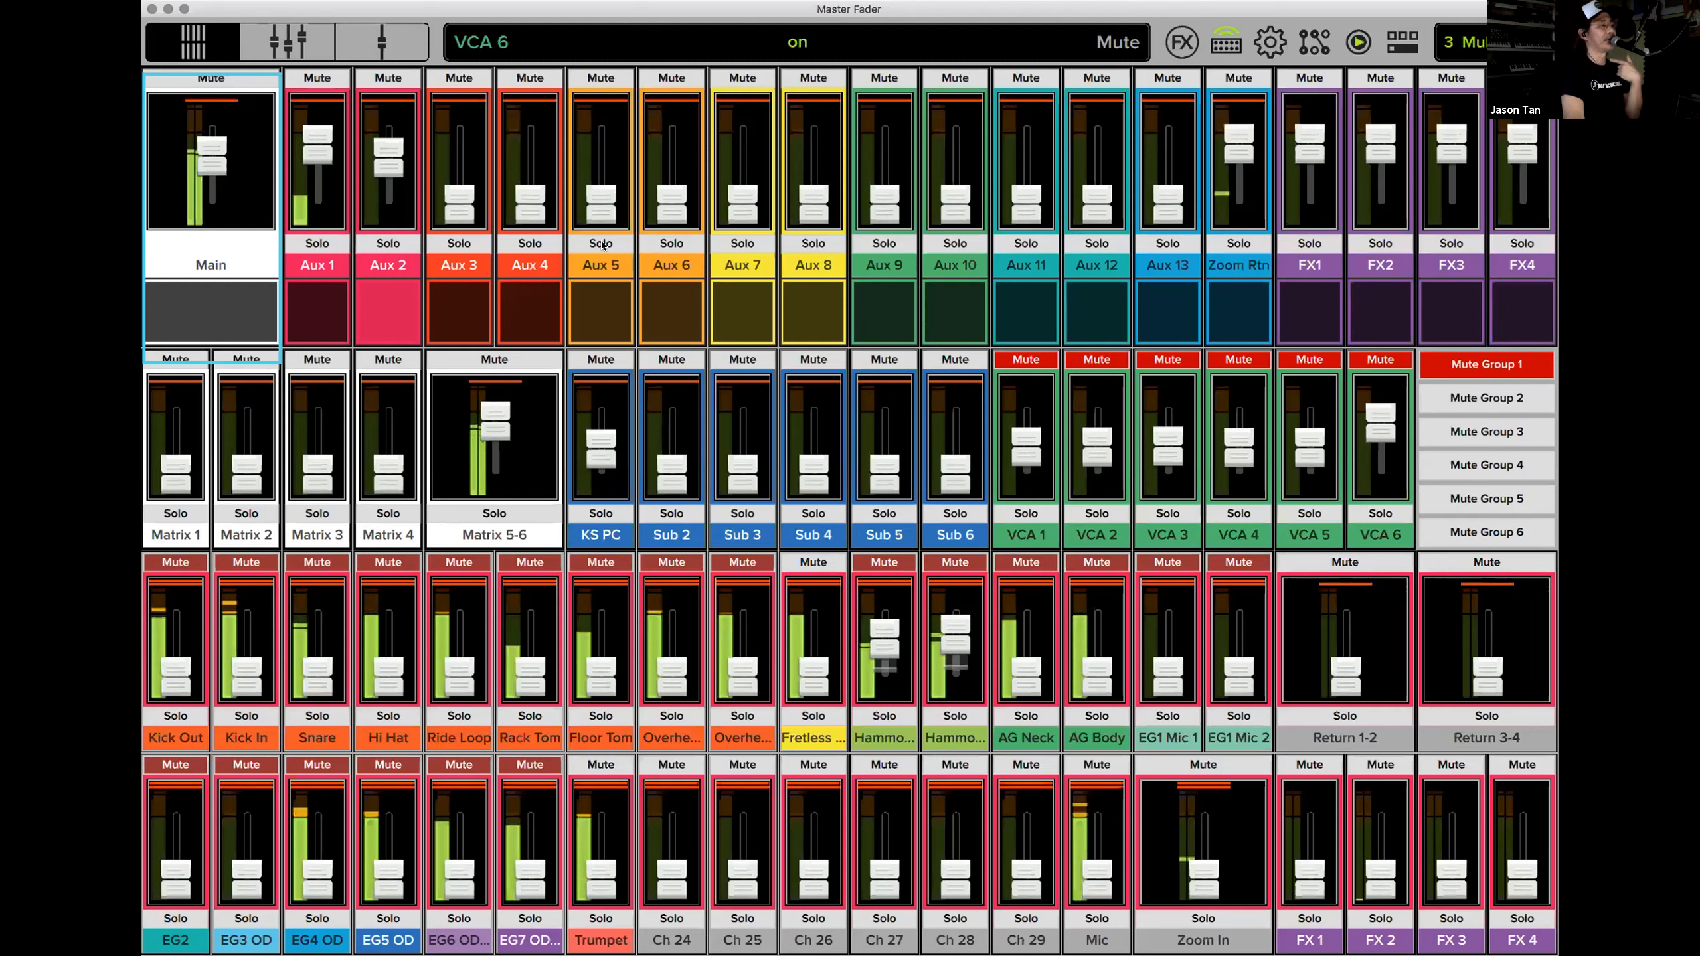
Raise the Aux 4 fader to -1.8 dB and set the Mic channel's Aux 4 send to -7.5 dB.
left_click_drag(531, 154, 531, 149)
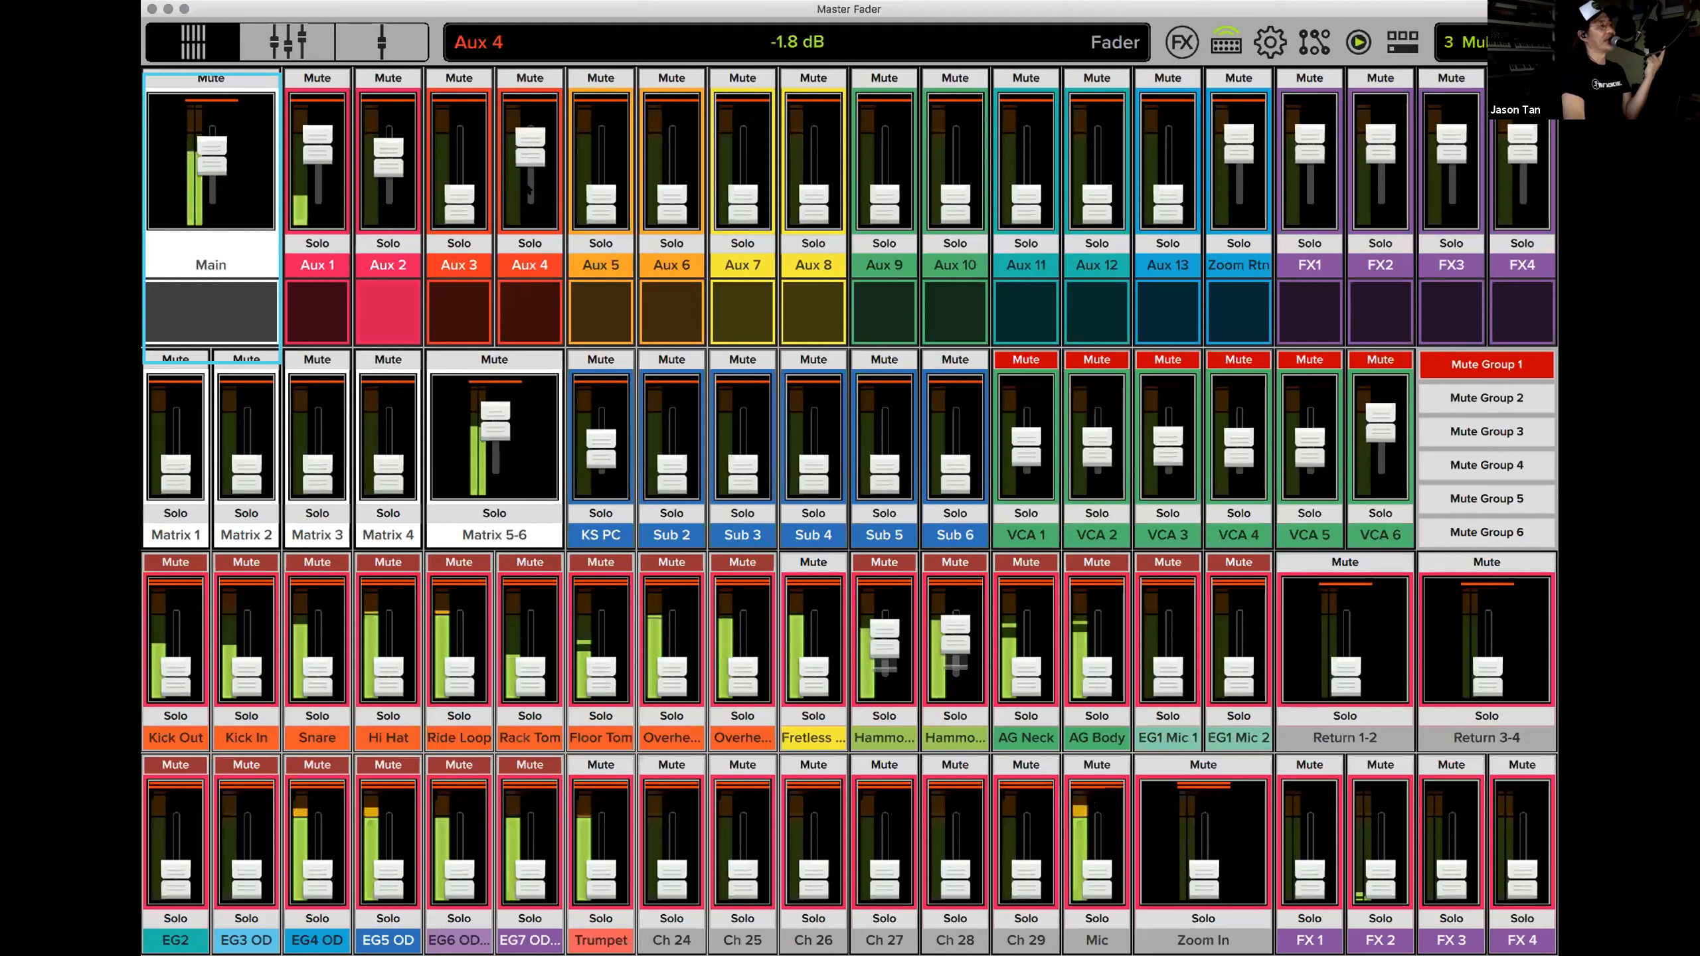
left_click(530, 191)
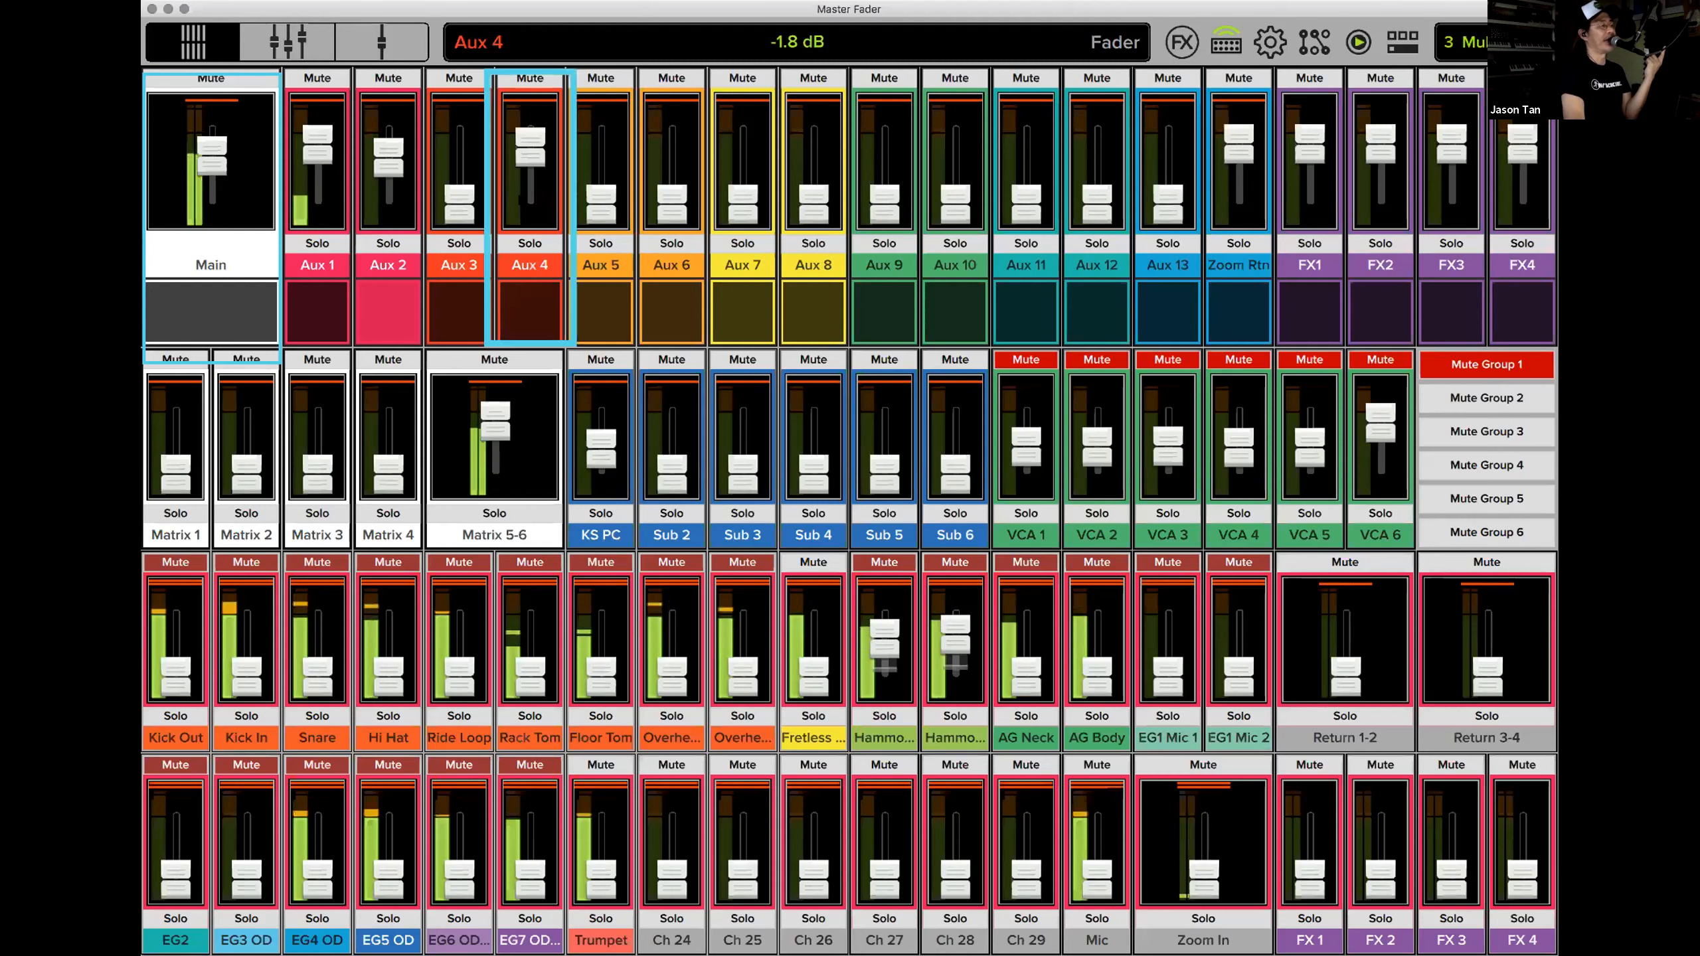
left_click(534, 308)
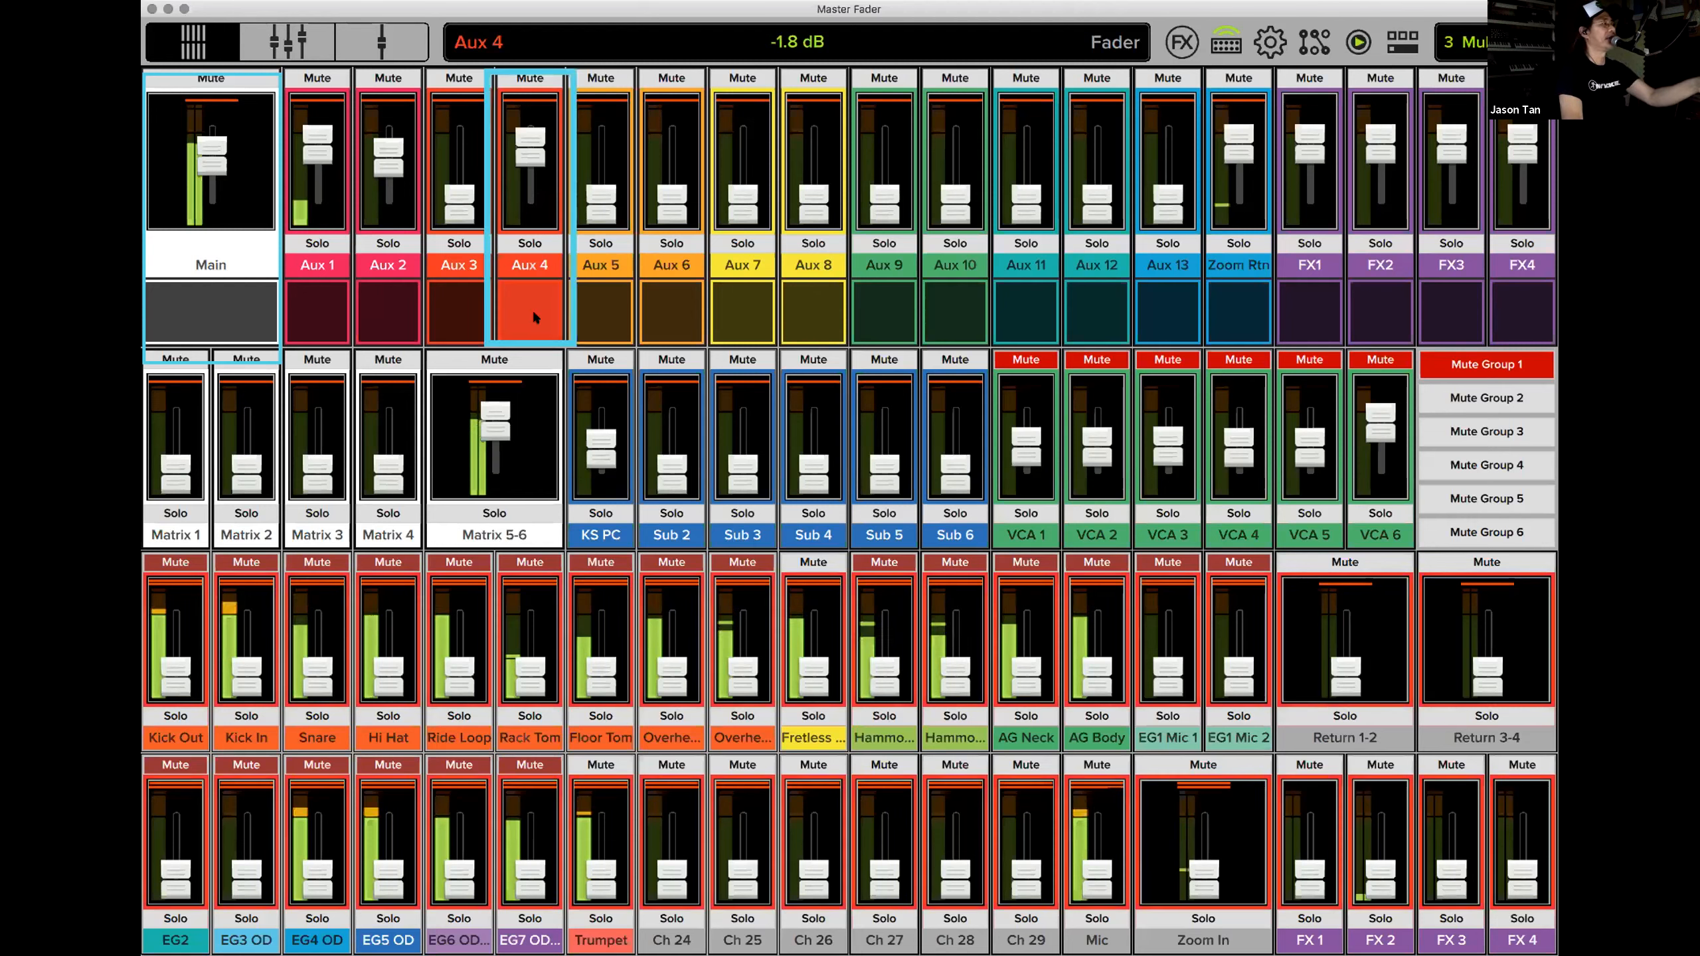
mouse_move(1098, 871)
left_mouse_down()
mouse_move(1100, 823)
mouse_move(1100, 851)
left_mouse_up()
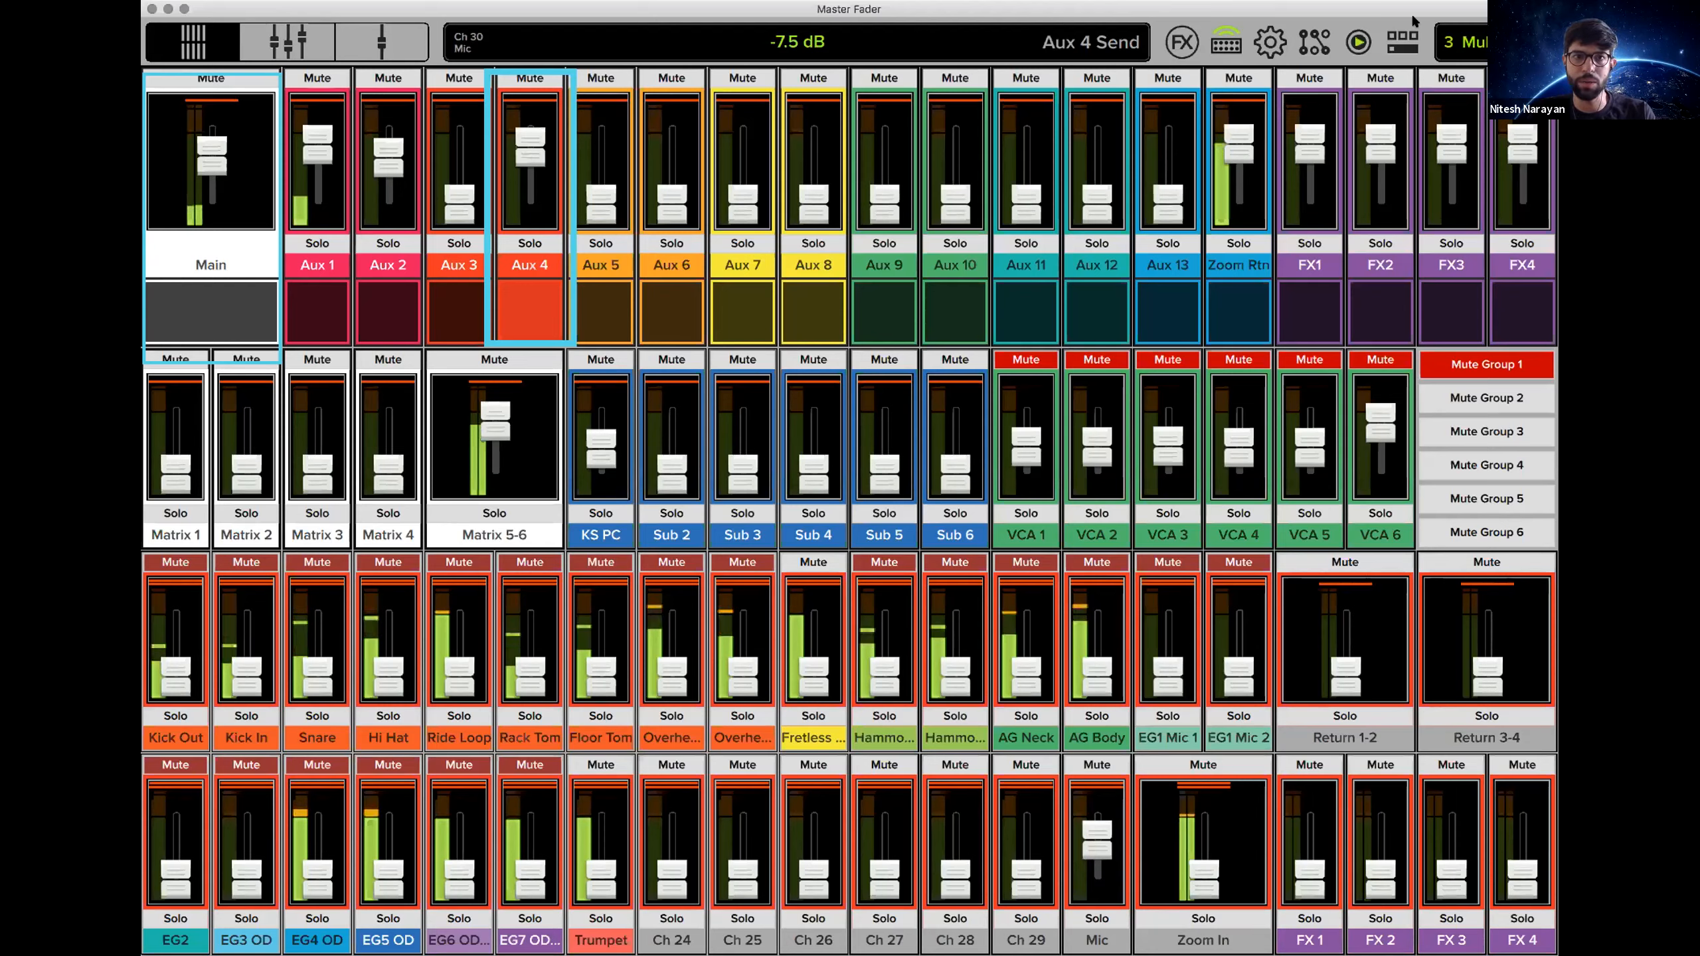
Stop the multichannel playback of Ode to Masters_24tr and close the playback window.
left_click(1358, 42)
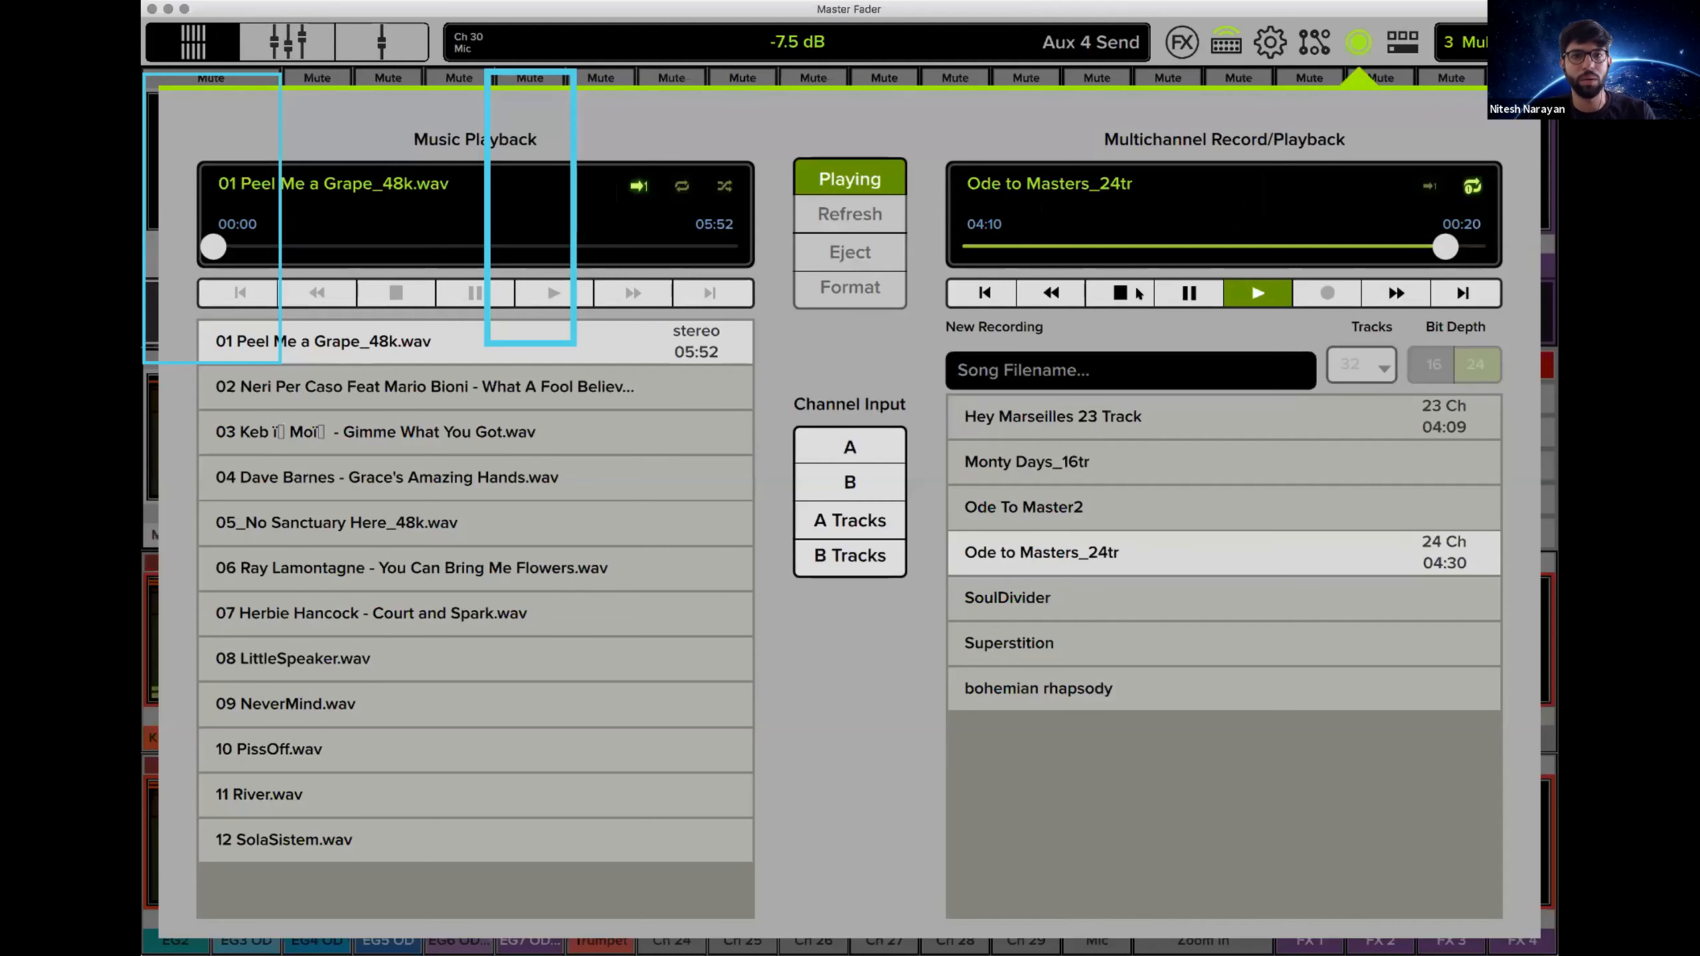
left_click(1357, 41)
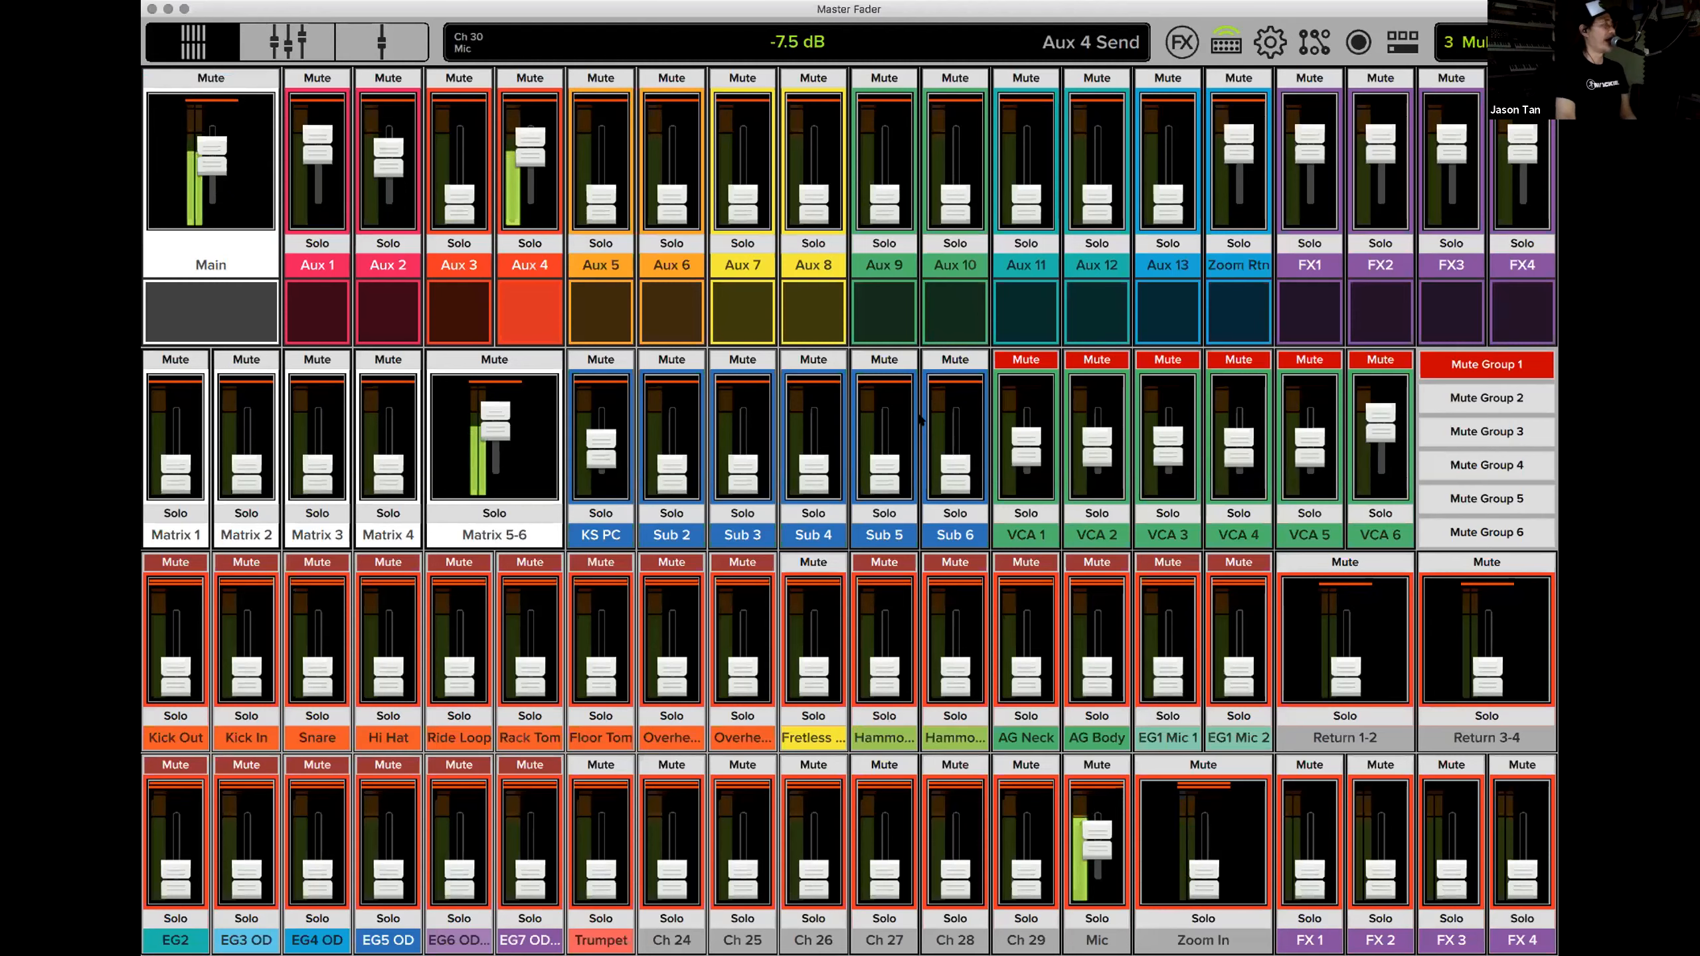
Return to the channel faders of the Main mix and turn off Mute Group 1.
left_click(288, 46)
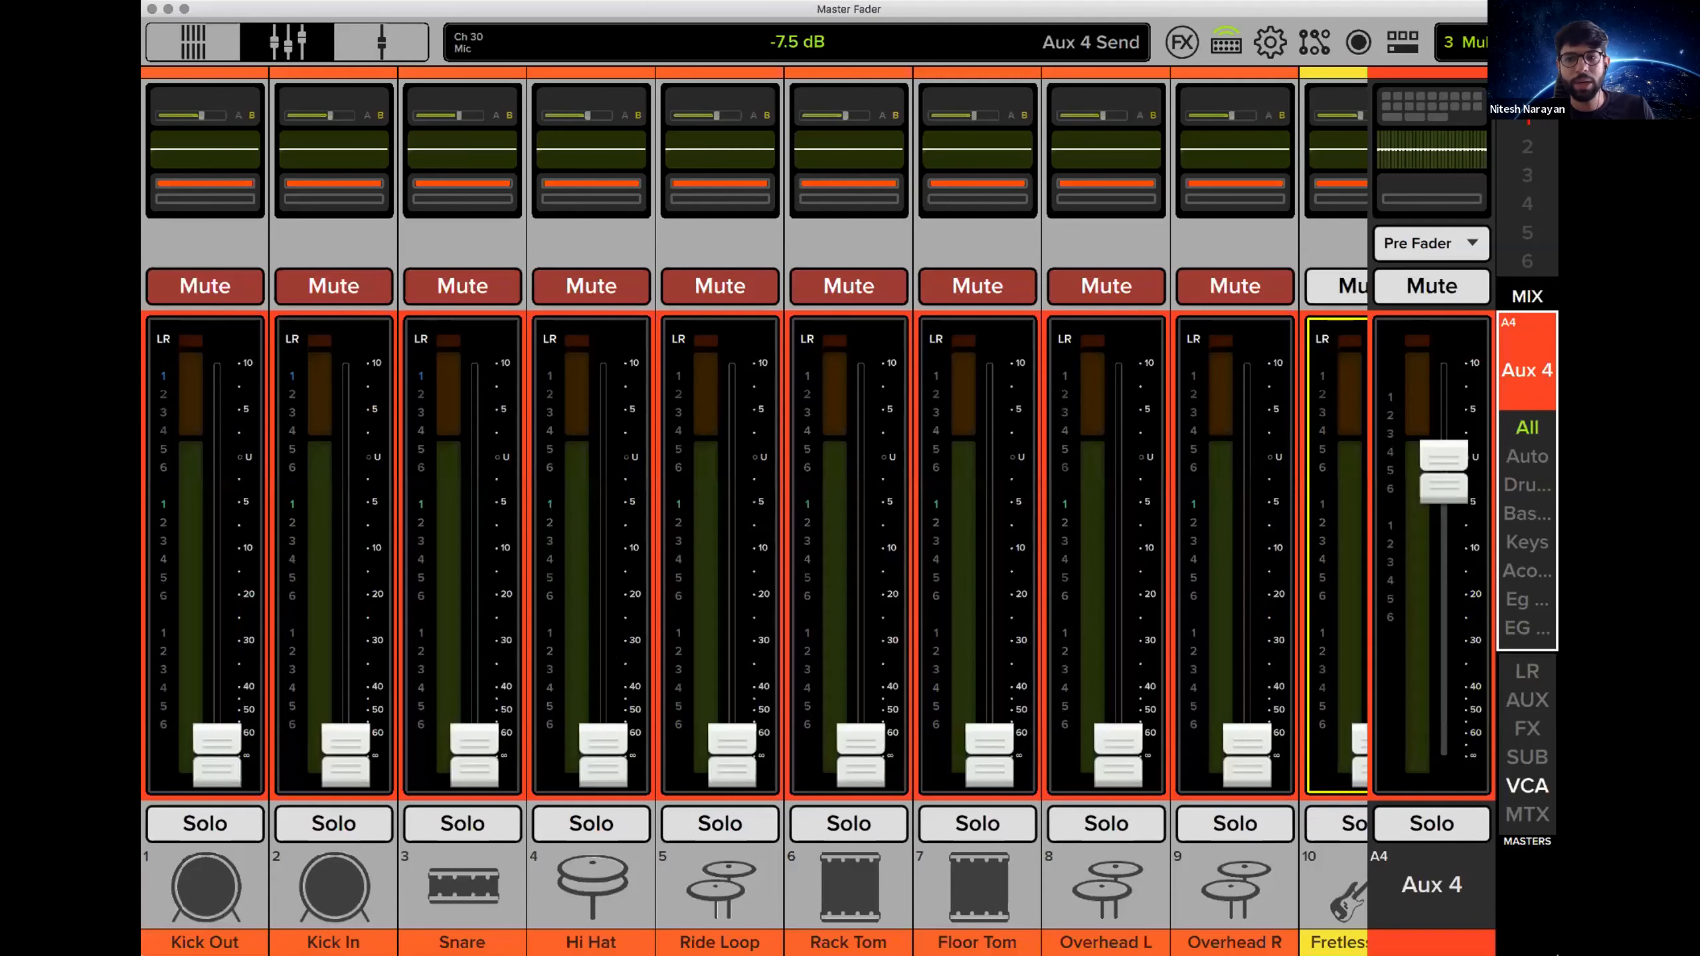
left_click(1401, 207)
left_click(1344, 89)
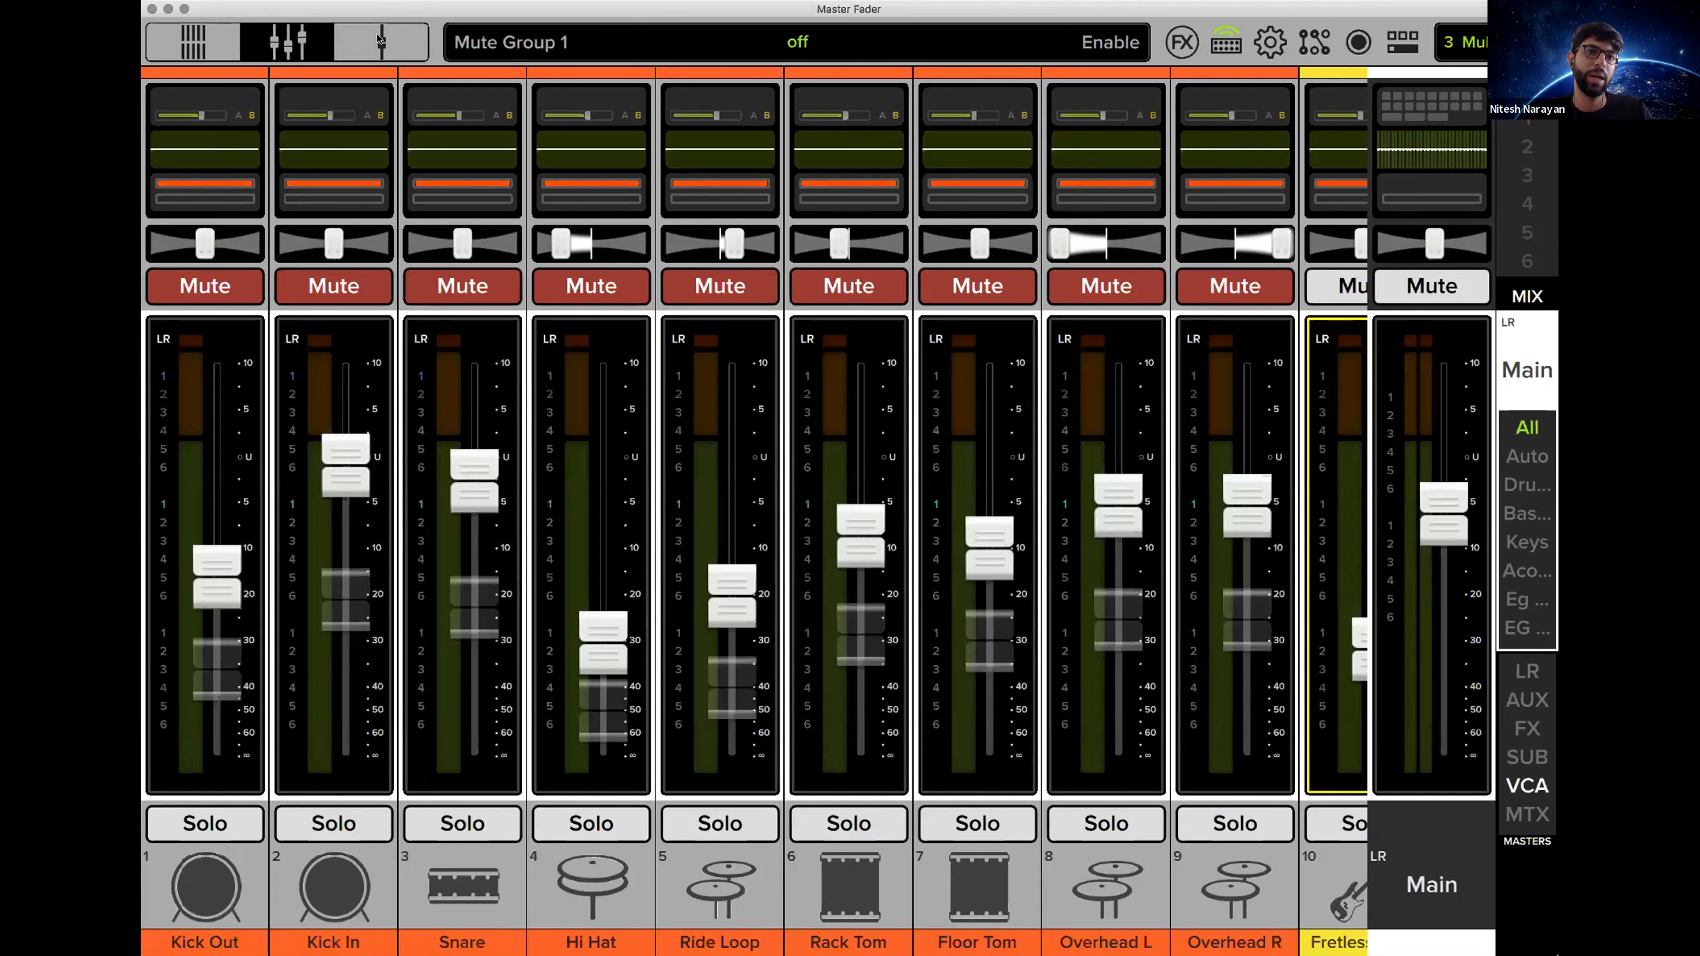
Recall snapshot 2, Multitrack Setup, from the current show and return to the mixer.
left_click(1465, 42)
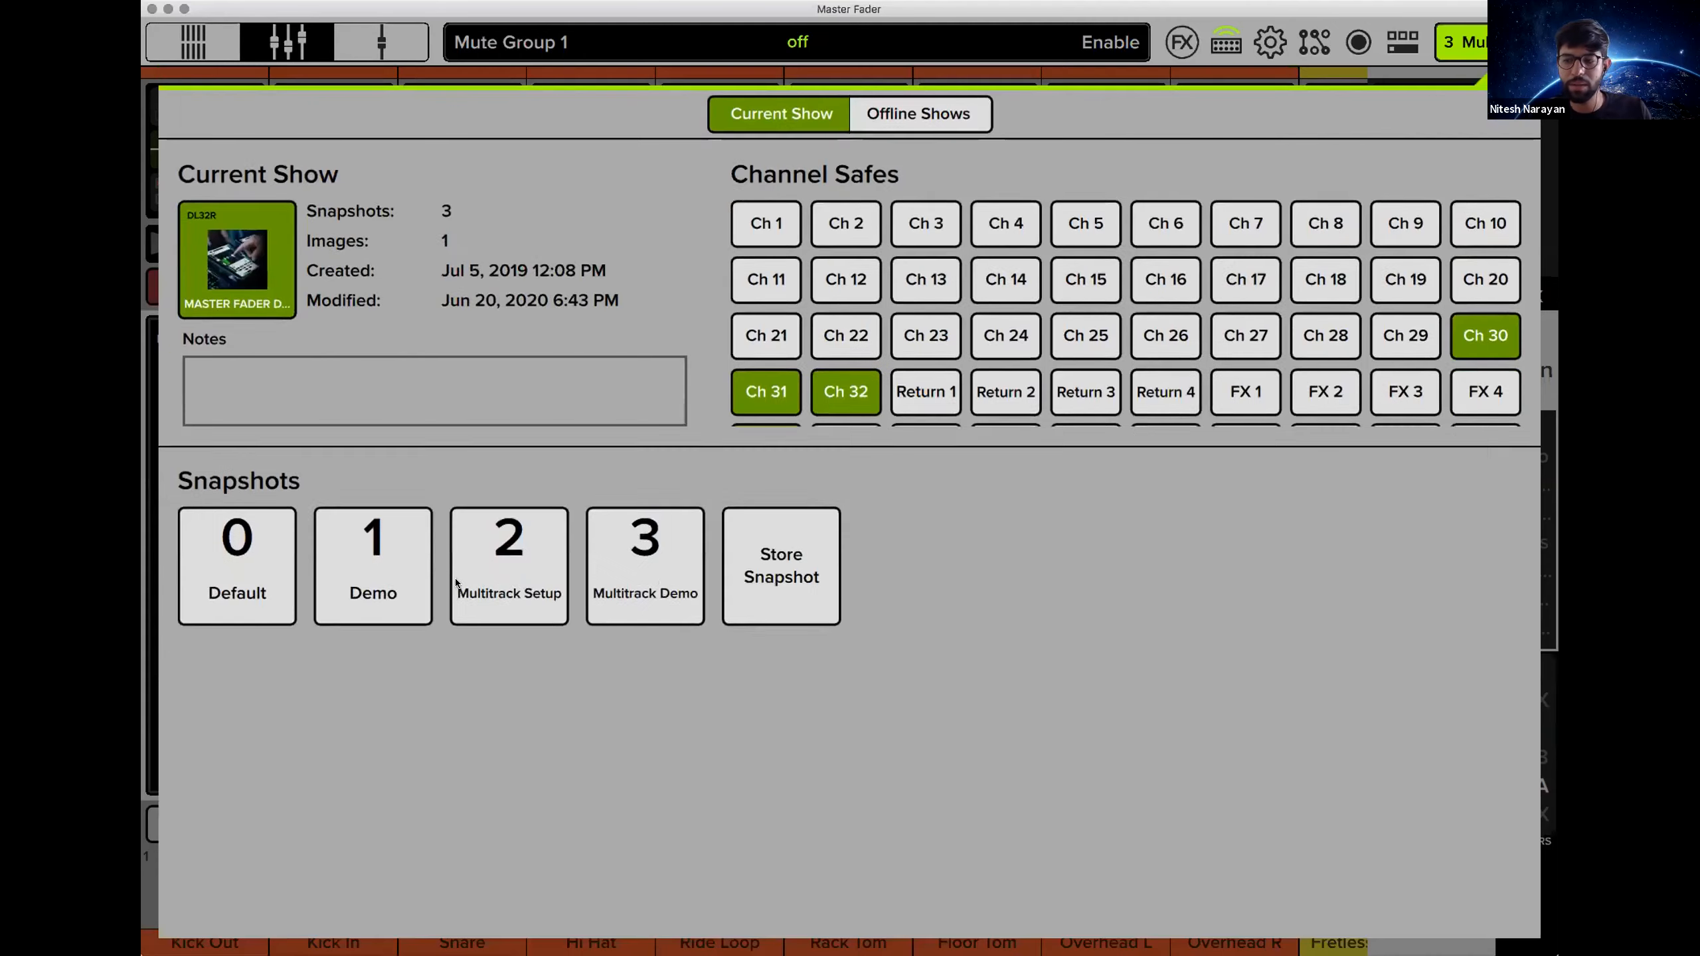
left_click(496, 580)
left_click(381, 592)
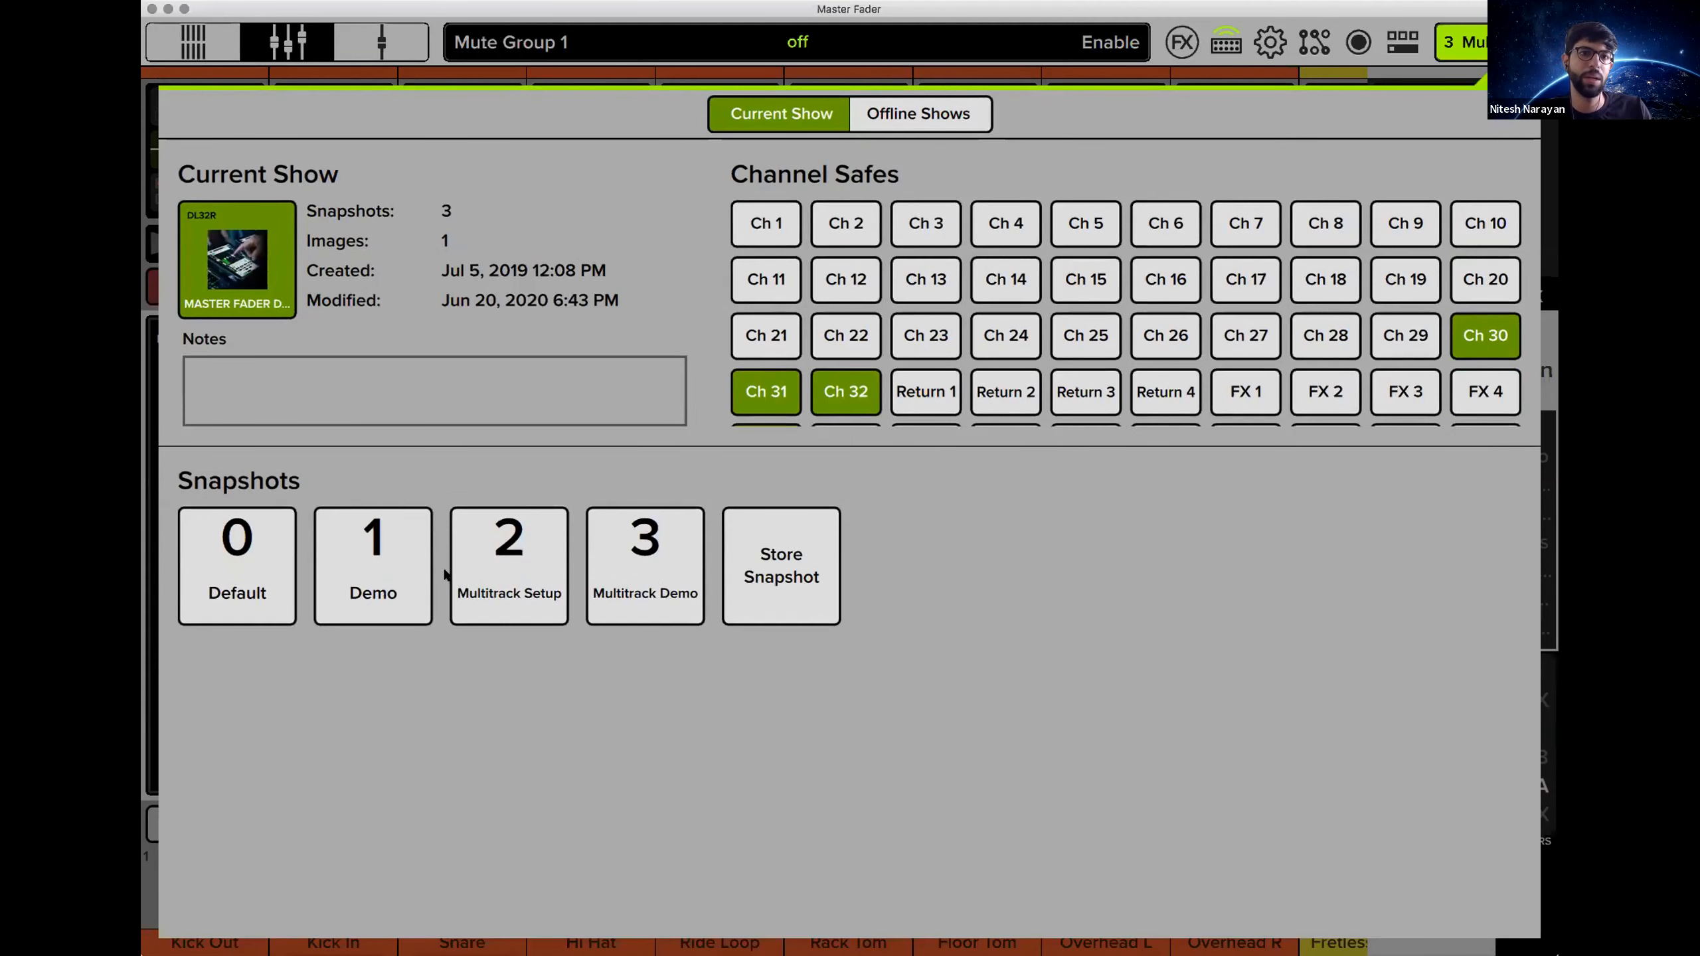
left_click(508, 586)
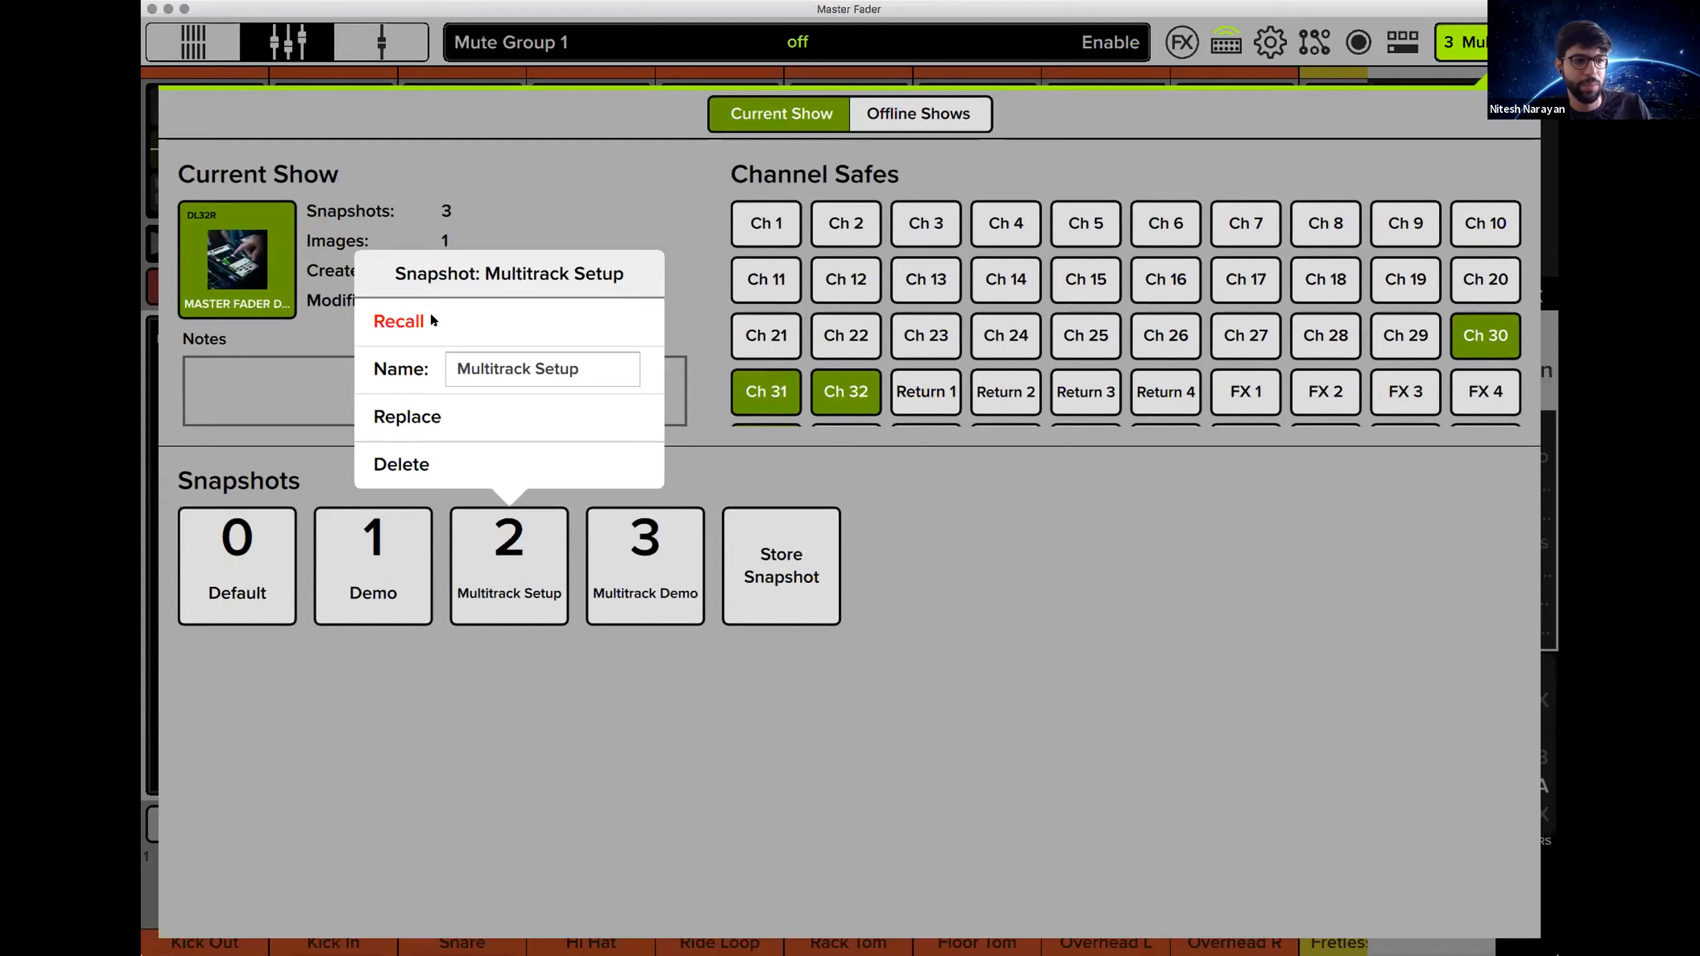
left_click(432, 317)
left_click(883, 485)
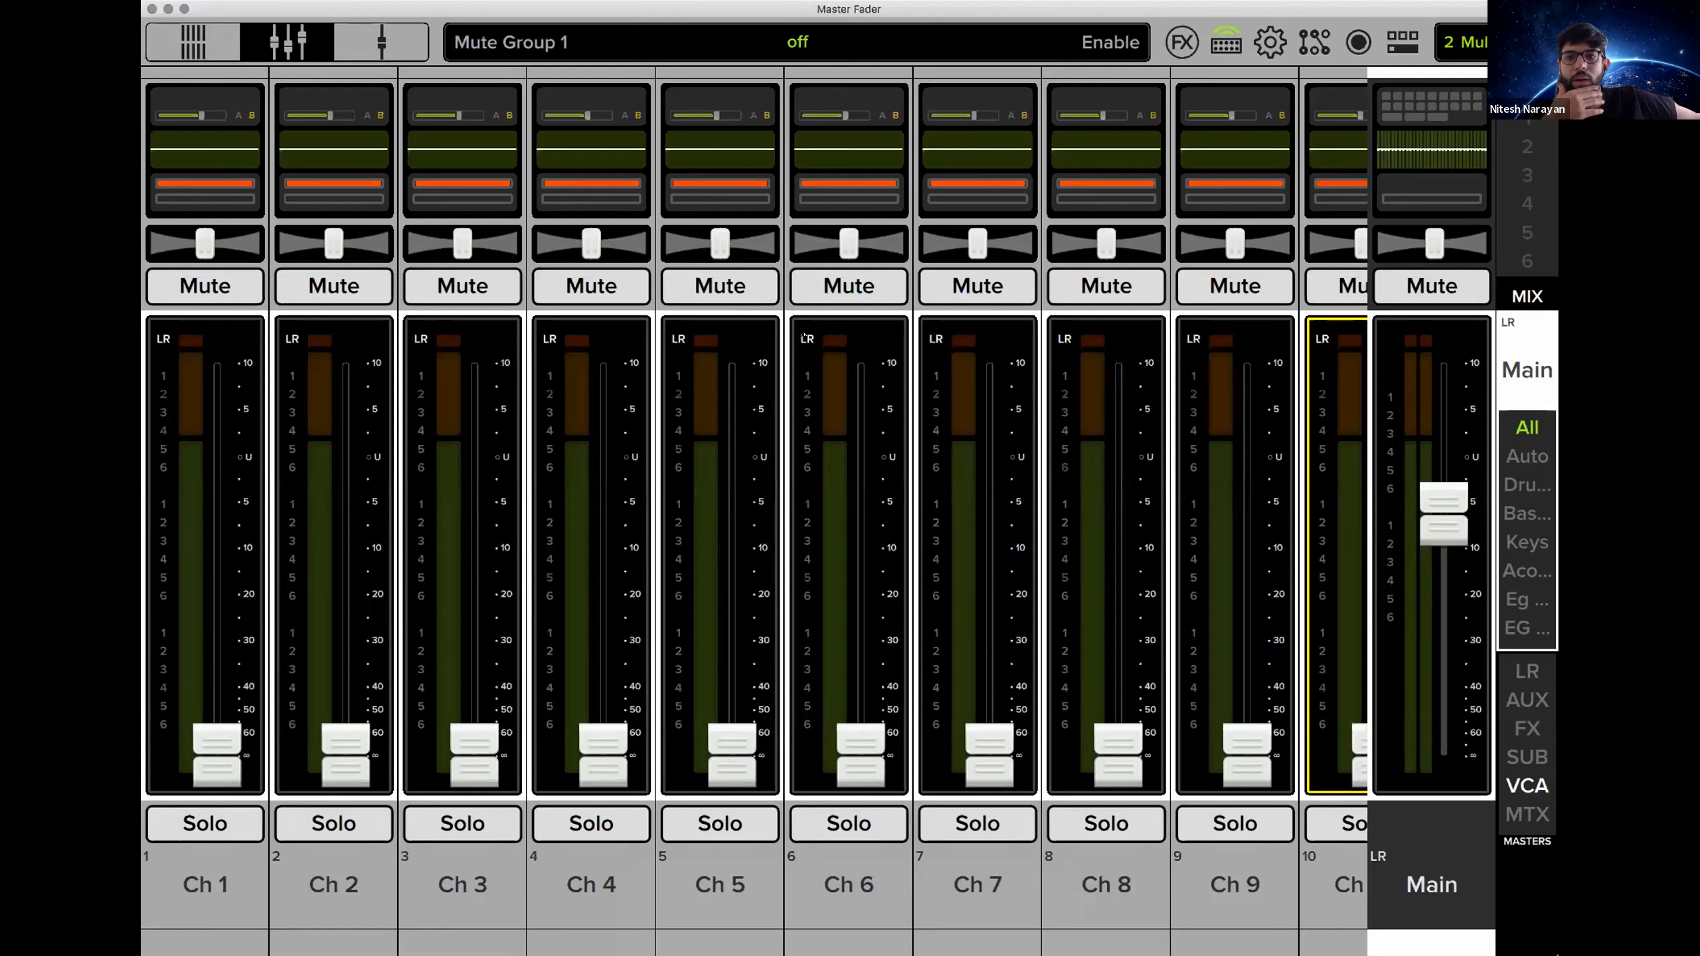
Open the single-channel view of Ch 10 and alternate its input source between B (USB 10) and A (Mic Pre 10), ending on A.
scroll(1172, 435, "right", 10)
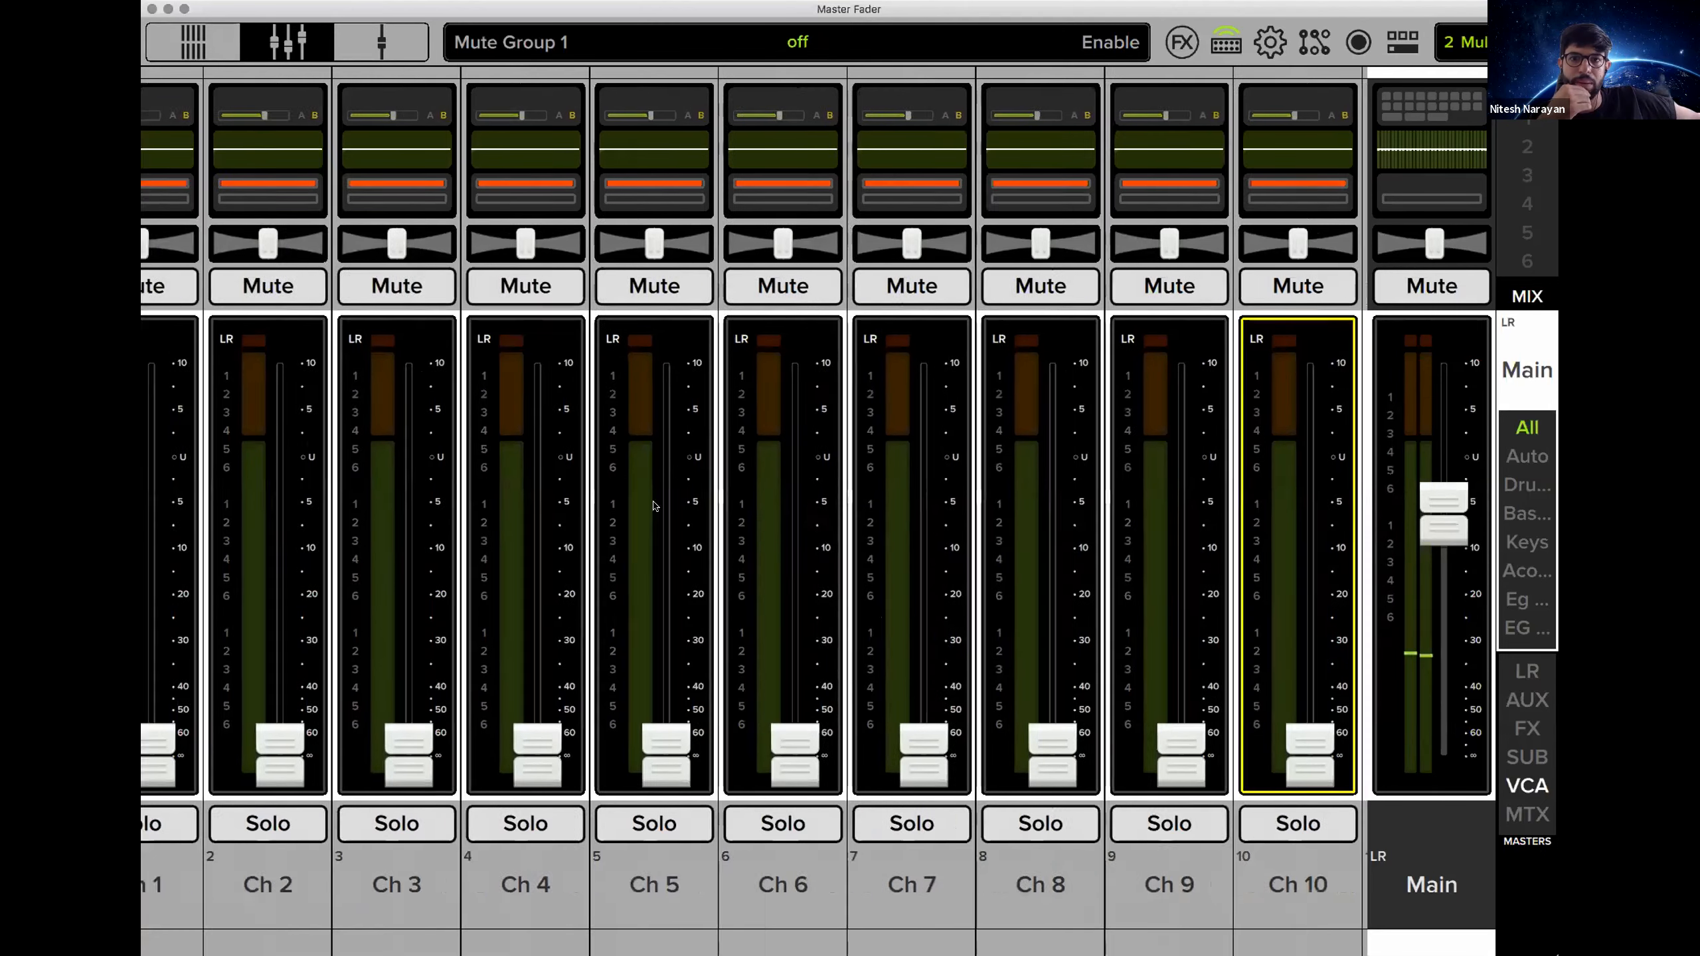
scroll(1004, 462, "right", 3)
scroll(582, 259, "left", 10)
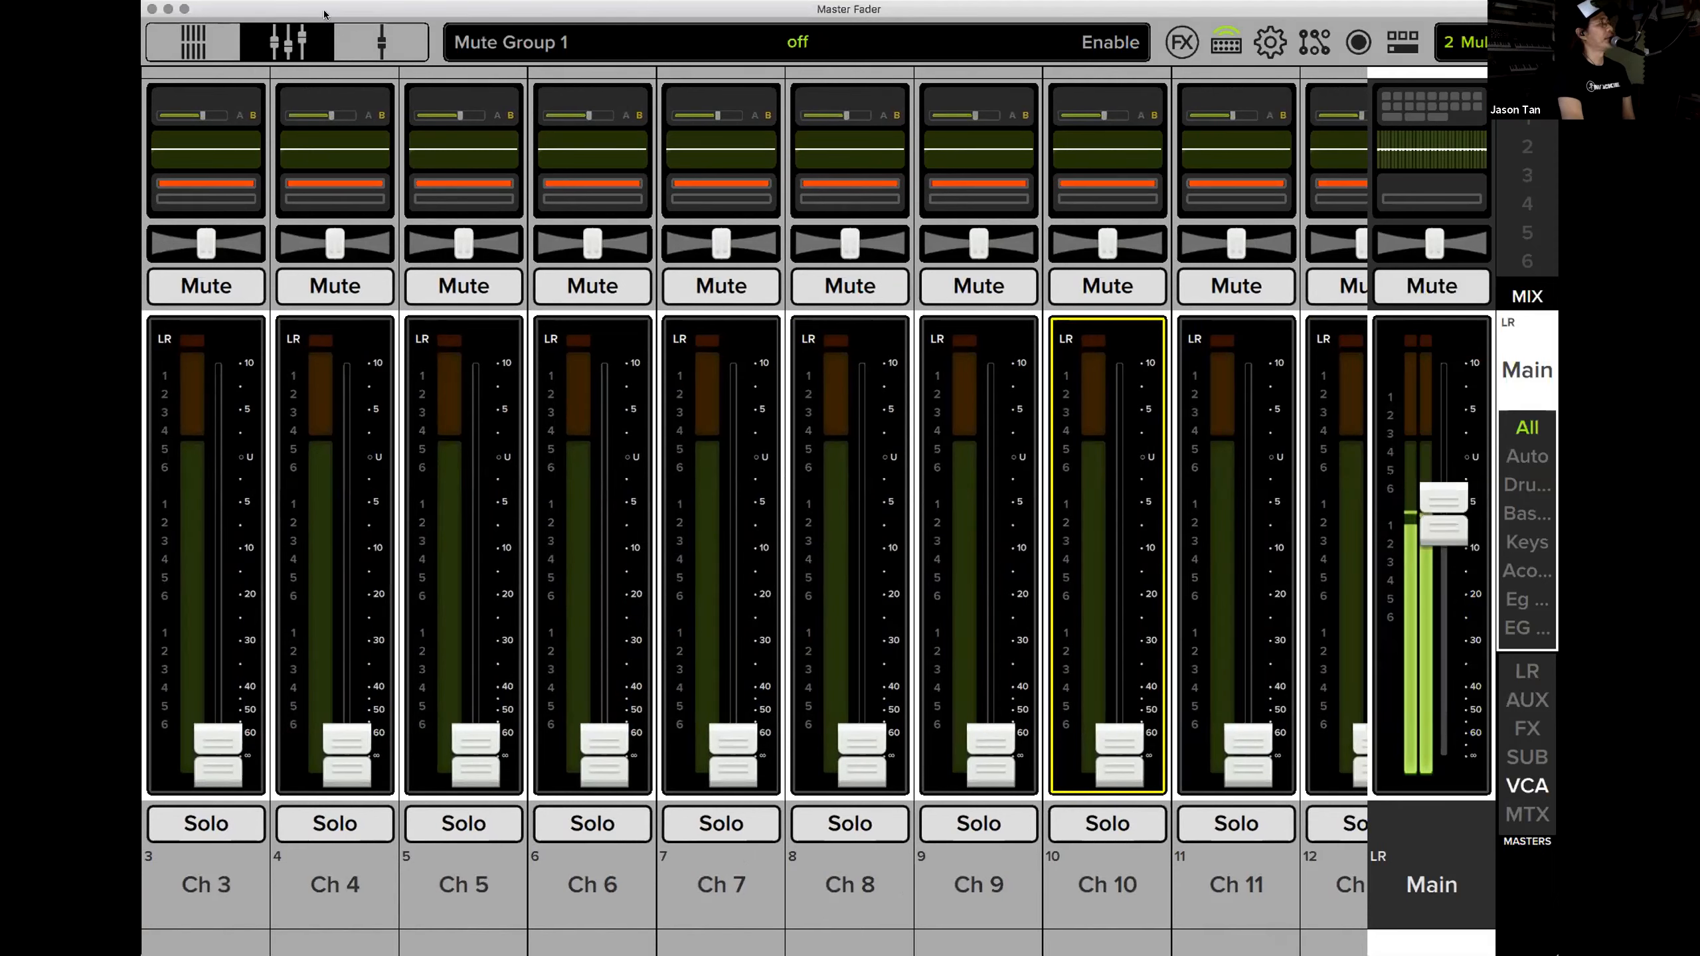
left_click(404, 39)
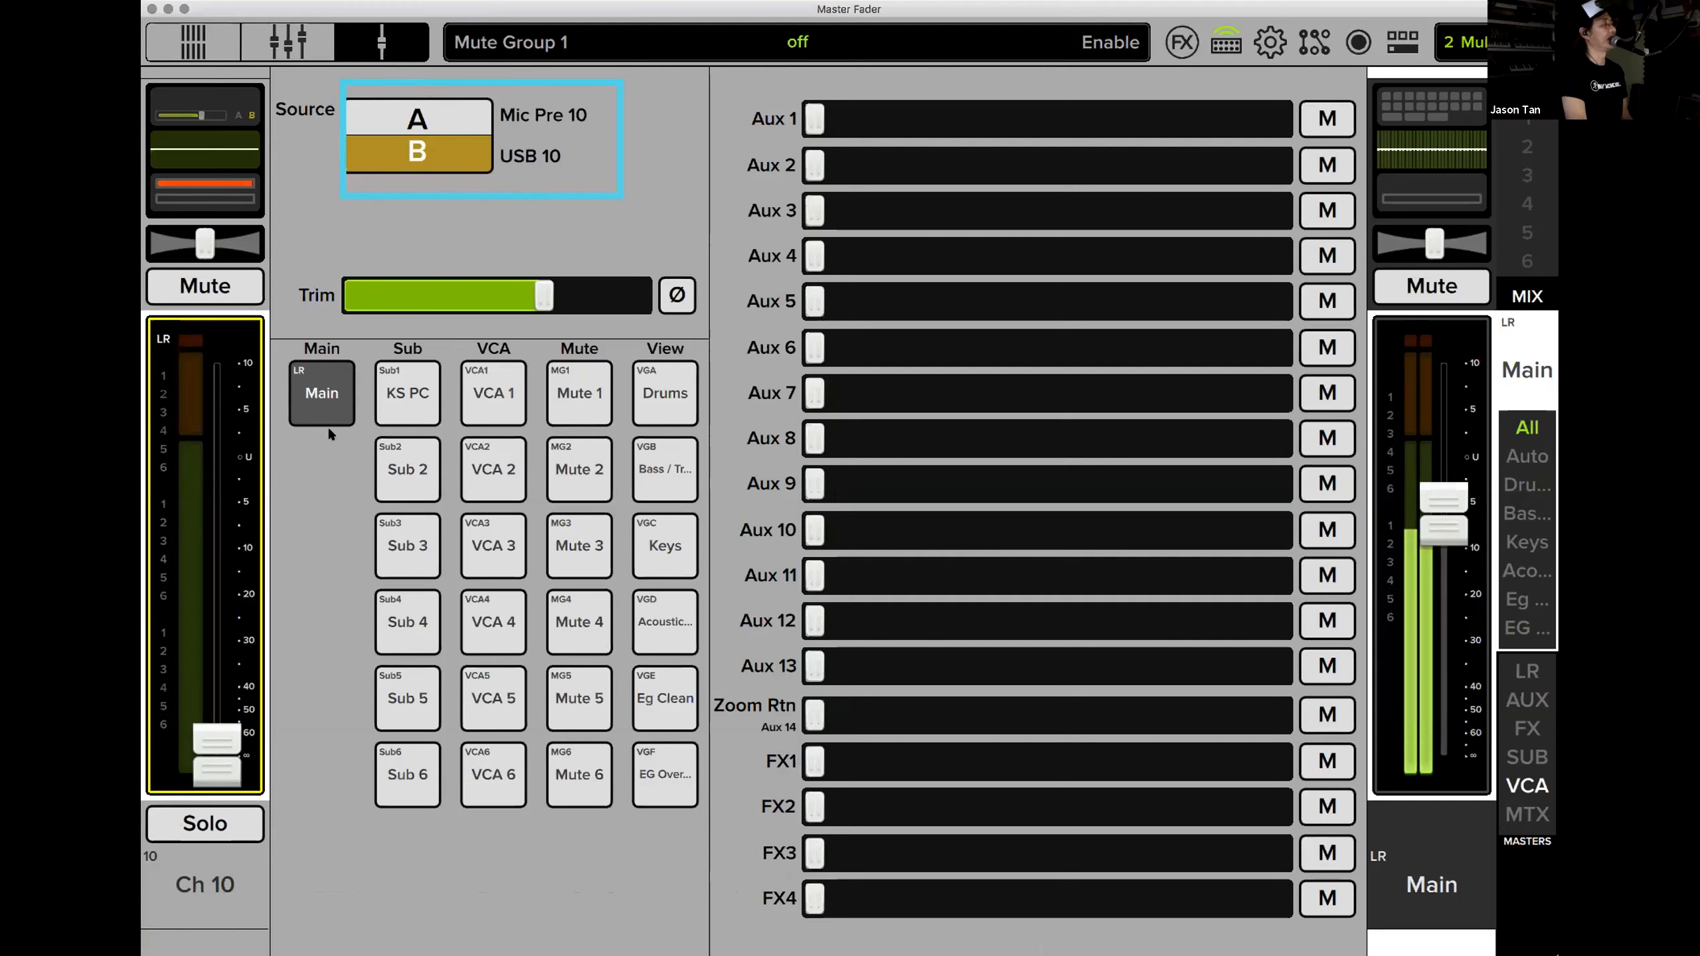
left_click(450, 122)
left_click(448, 152)
left_click(449, 124)
left_click(443, 151)
left_click(446, 114)
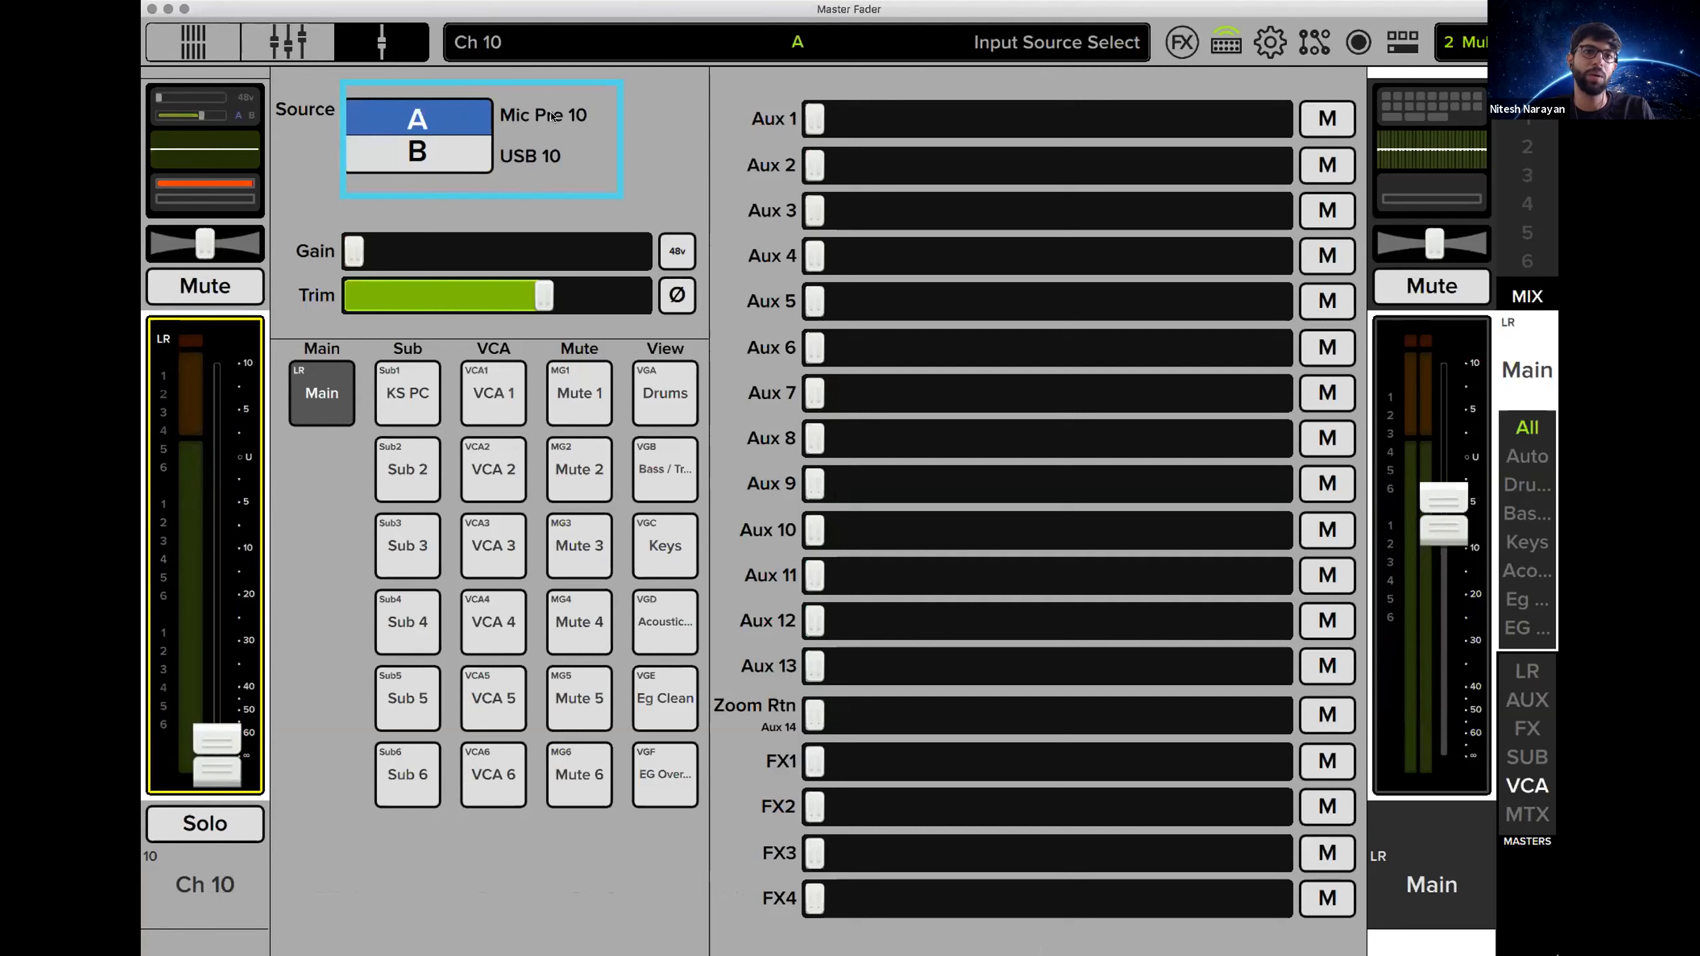
Switch Ch 10's input source to B (USB 10) and back to A (Mic Pre 10) twice.
left_click(445, 165)
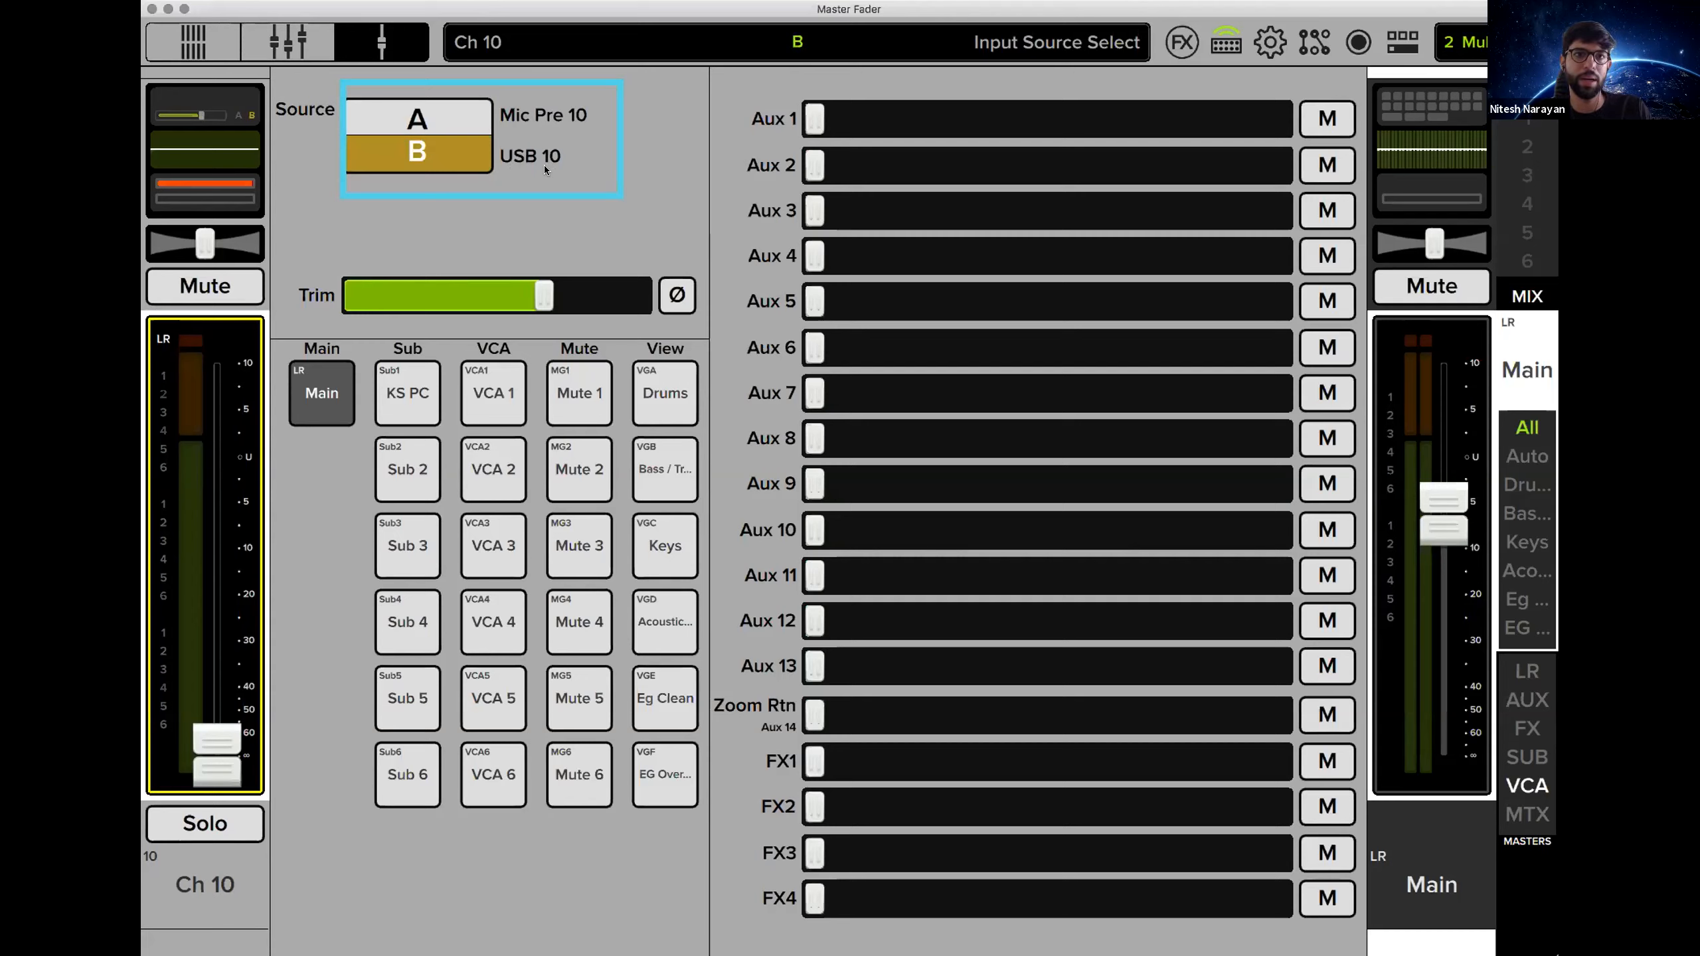
left_click(466, 118)
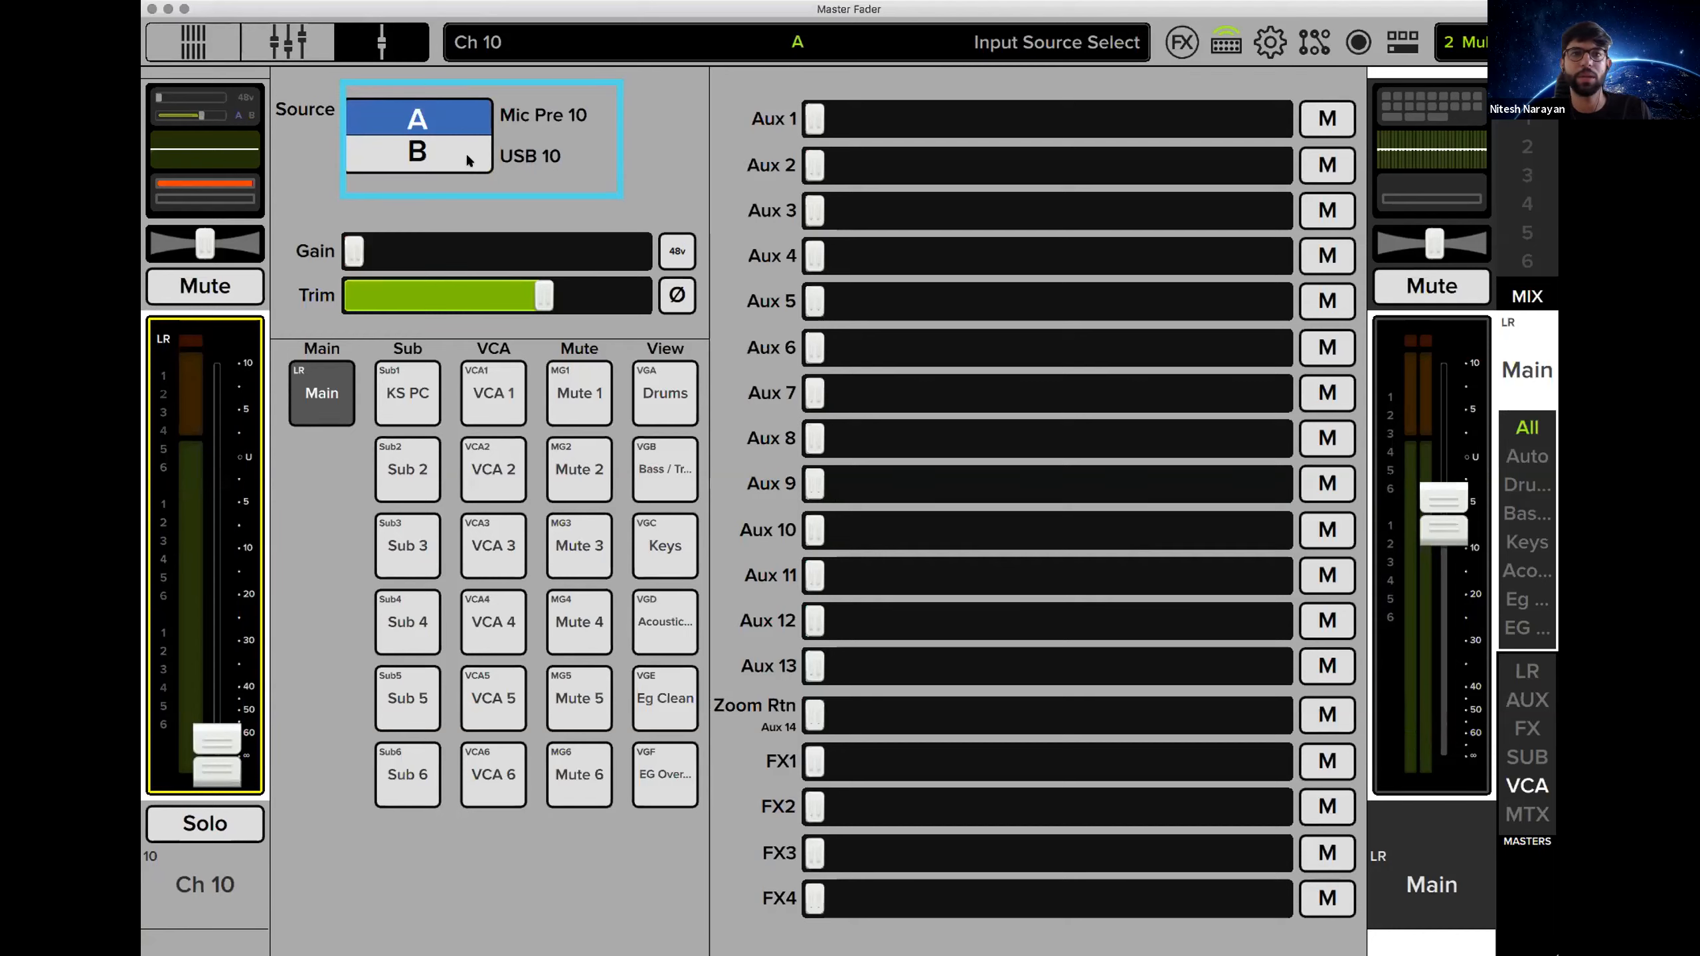
left_click(465, 152)
left_click(467, 117)
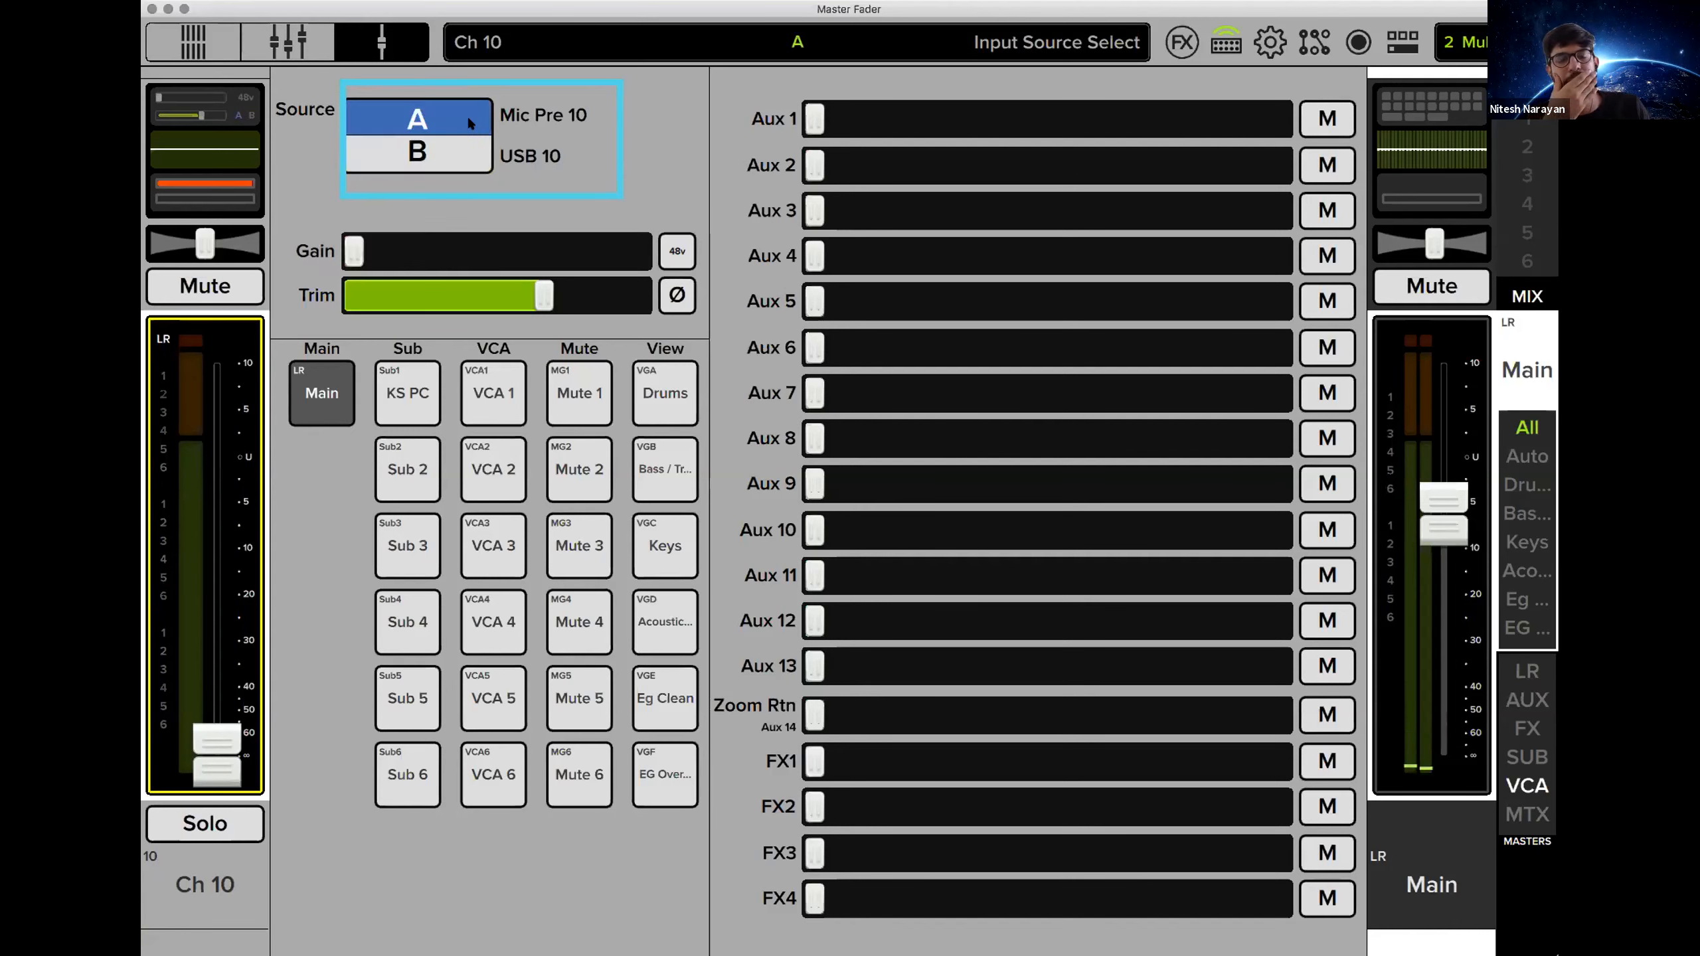
Alternate Ch 10's input source between Mic Pre 10 and USB 10 several more times, ending on Mic Pre 10.
left_click(467, 141)
left_click(461, 129)
left_click(460, 144)
left_click(465, 150)
left_click(457, 110)
left_click(457, 152)
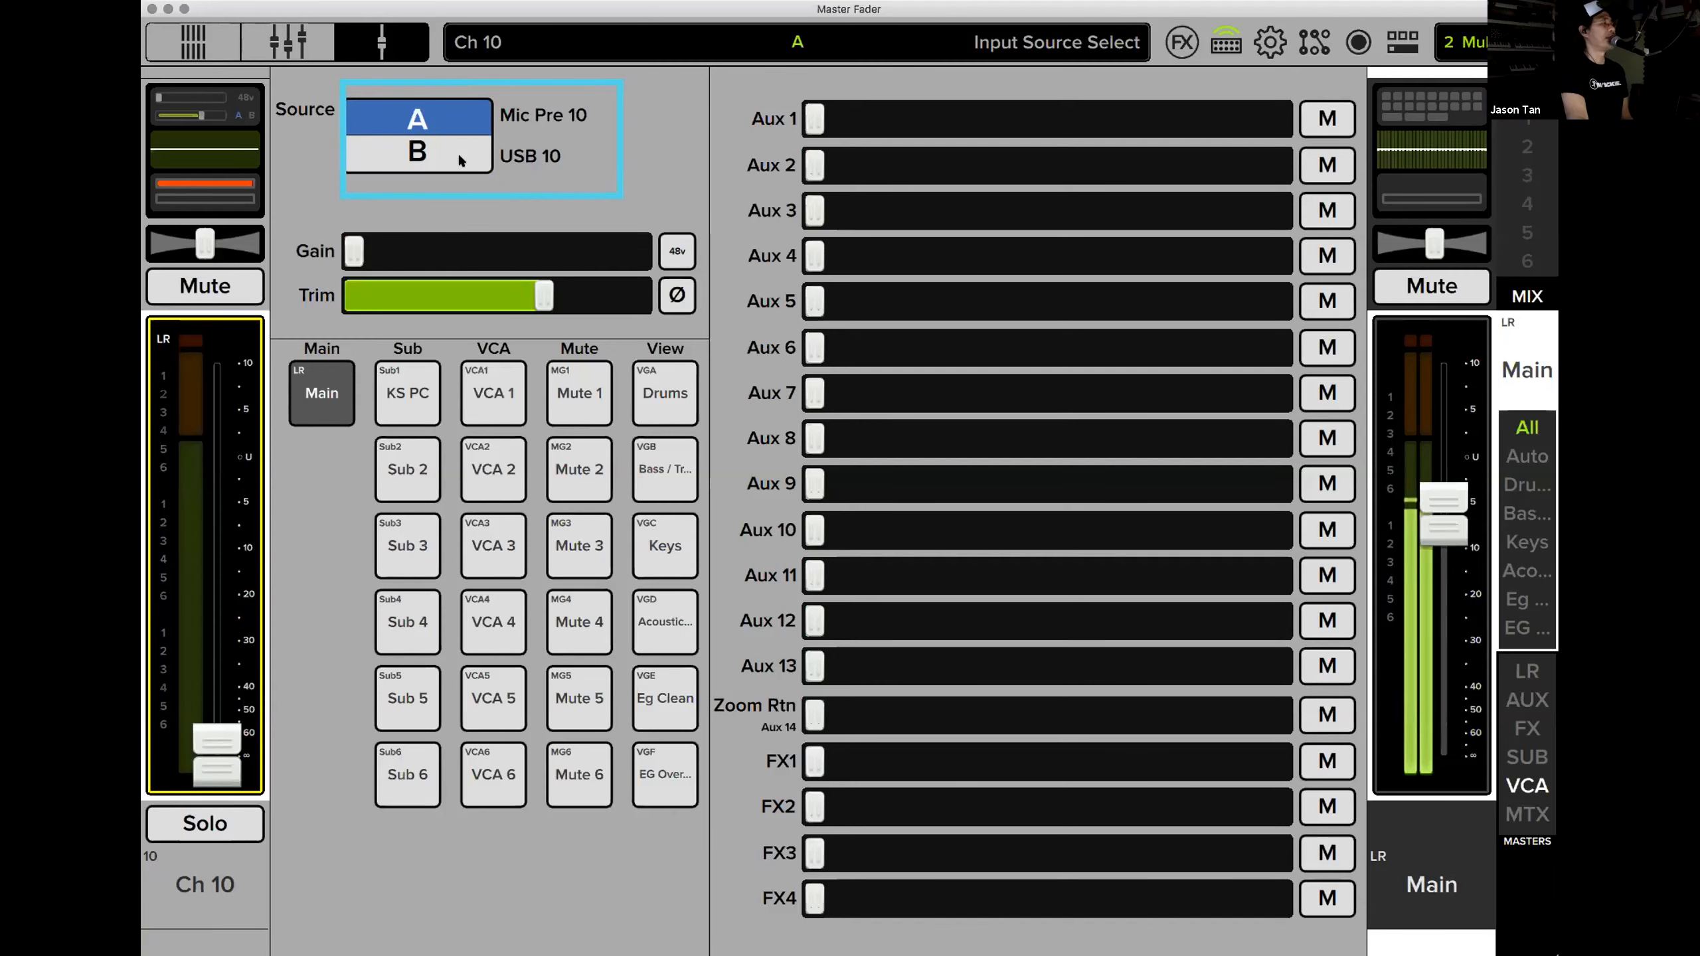
left_click(455, 115)
left_click(454, 116)
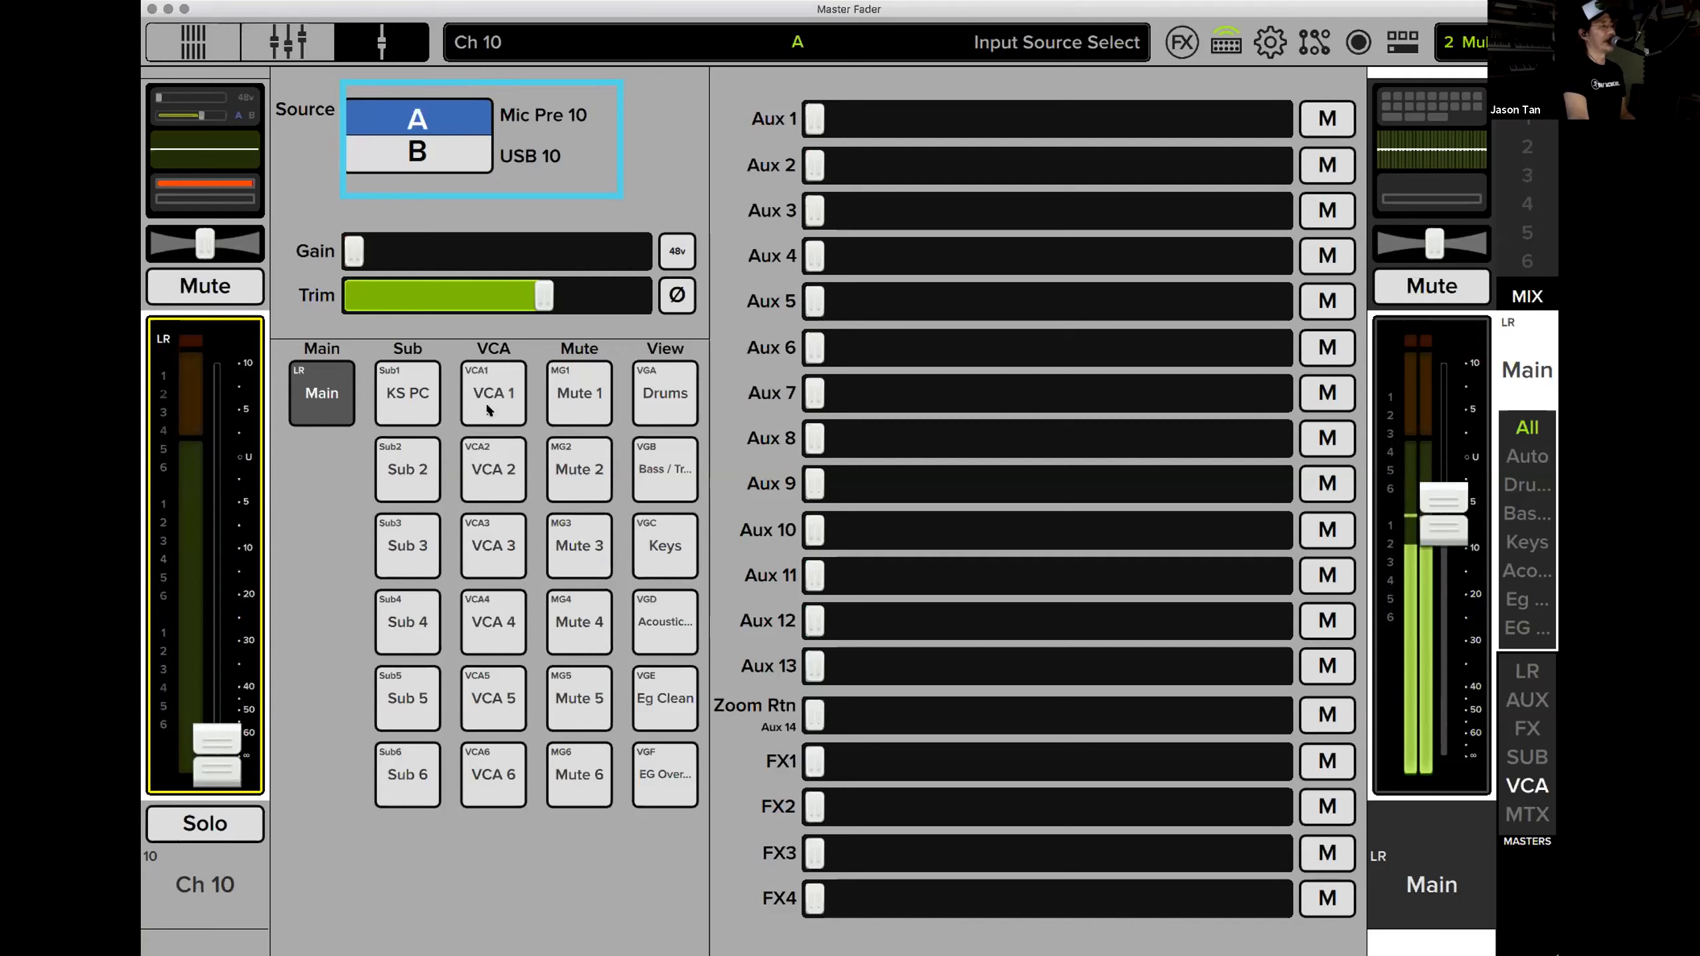
Assign Ch 10 to Mute Group 1 and the Drums view group, removing each assignment again.
left_click(580, 393)
left_click(580, 393)
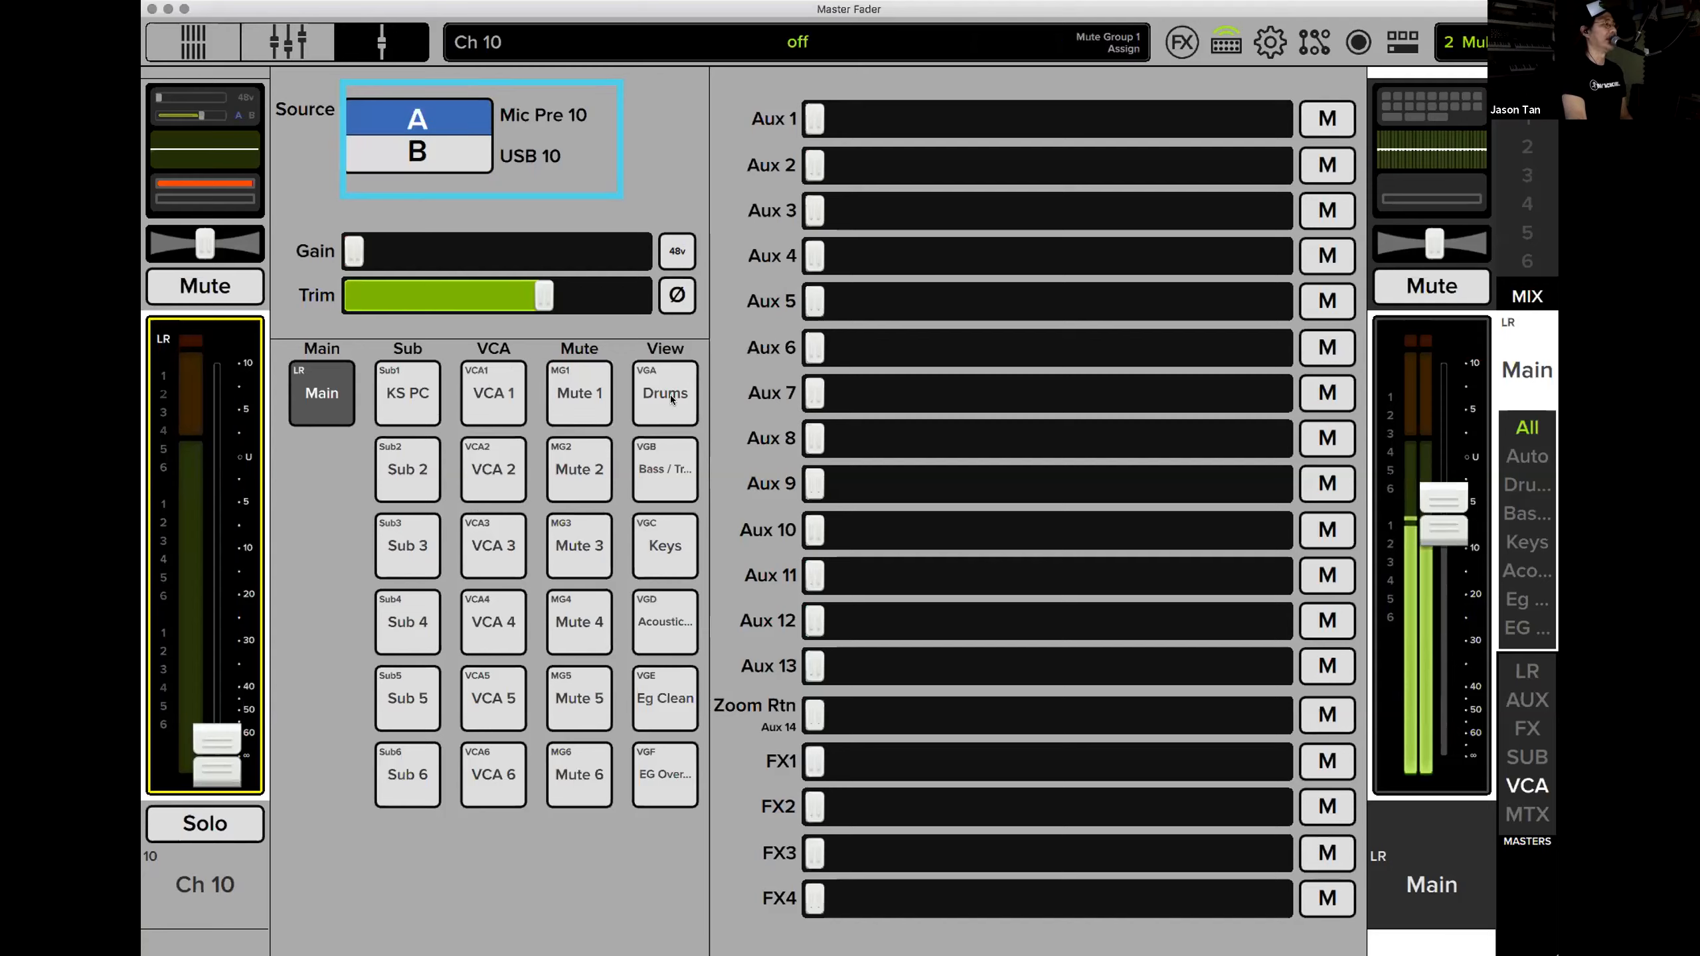
left_click(672, 400)
left_click(671, 400)
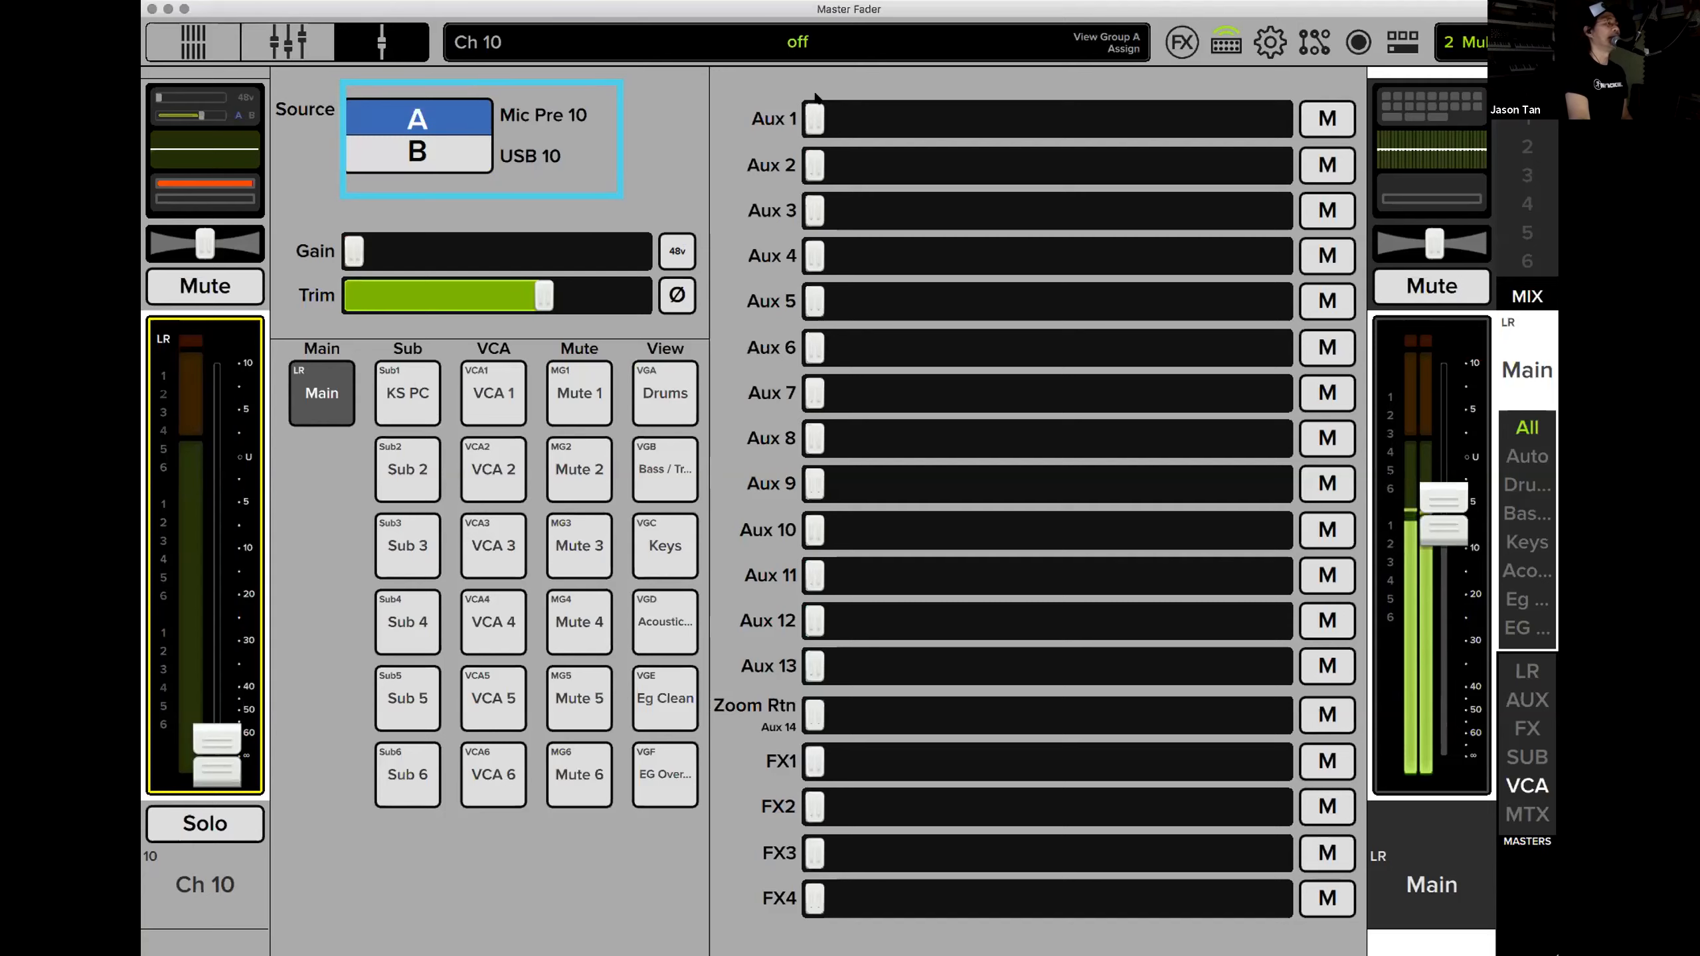
Raise Ch 10's sends to about -9.9 dB for Aux 1, -10.6 dB for Aux 2 and -9.6 dB for Aux 3.
left_click_drag(815, 121, 1059, 119)
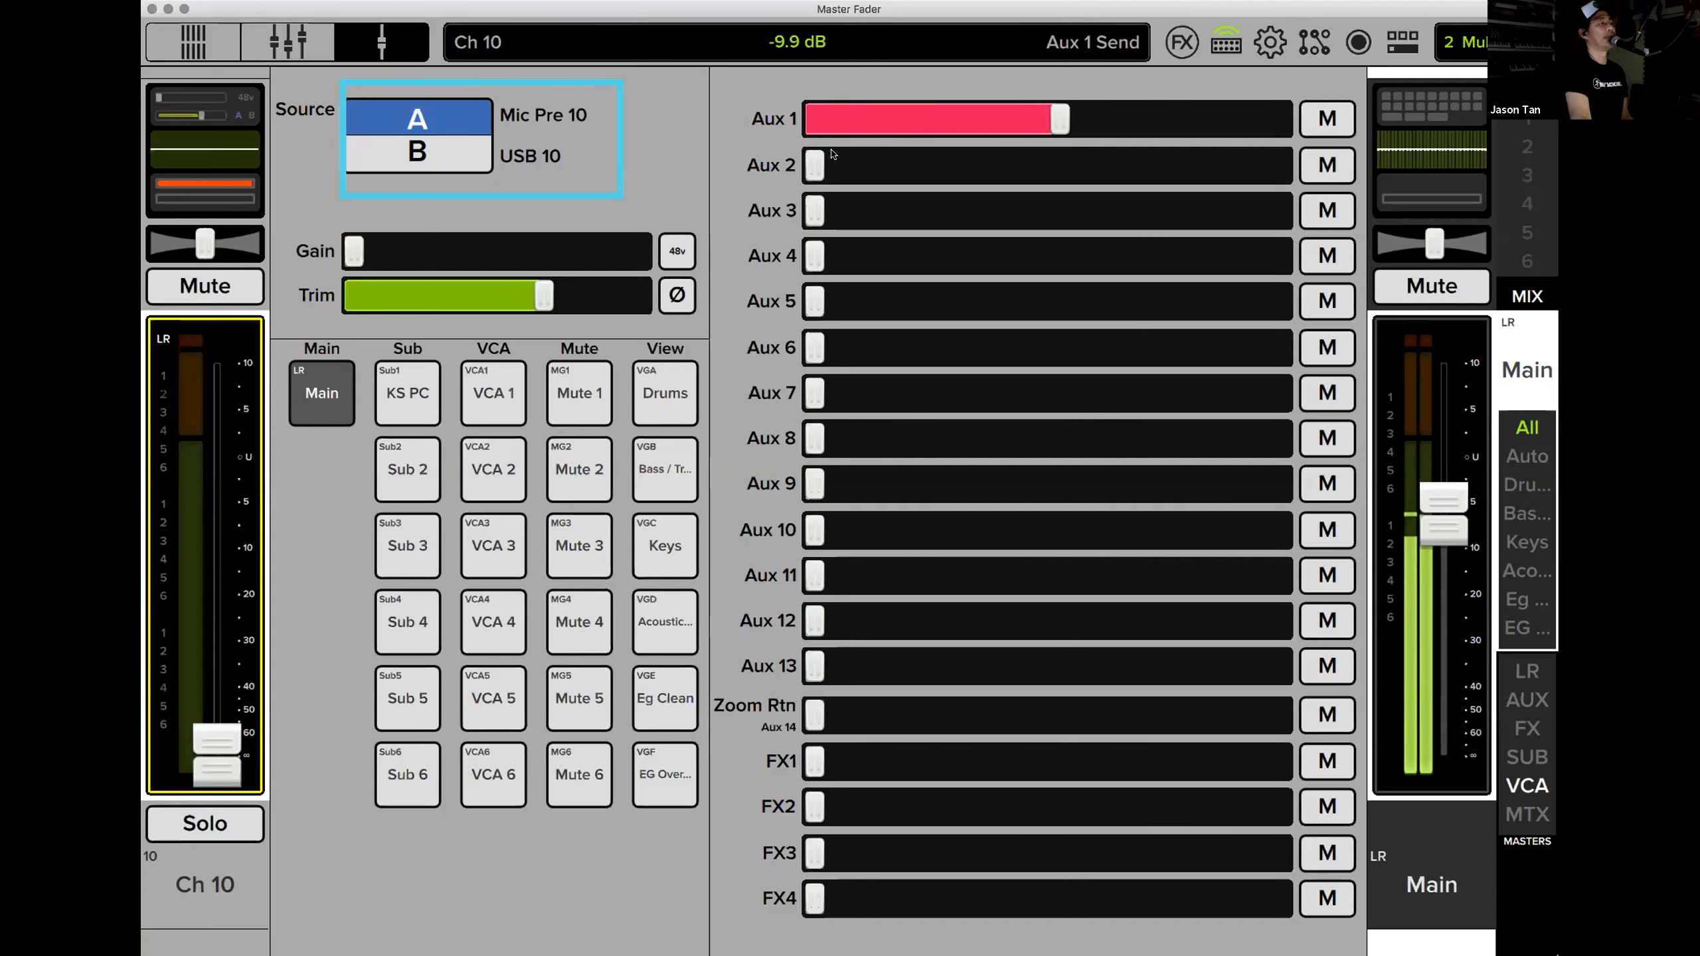
left_click_drag(815, 165, 865, 165)
left_click_drag(1012, 166, 1055, 166)
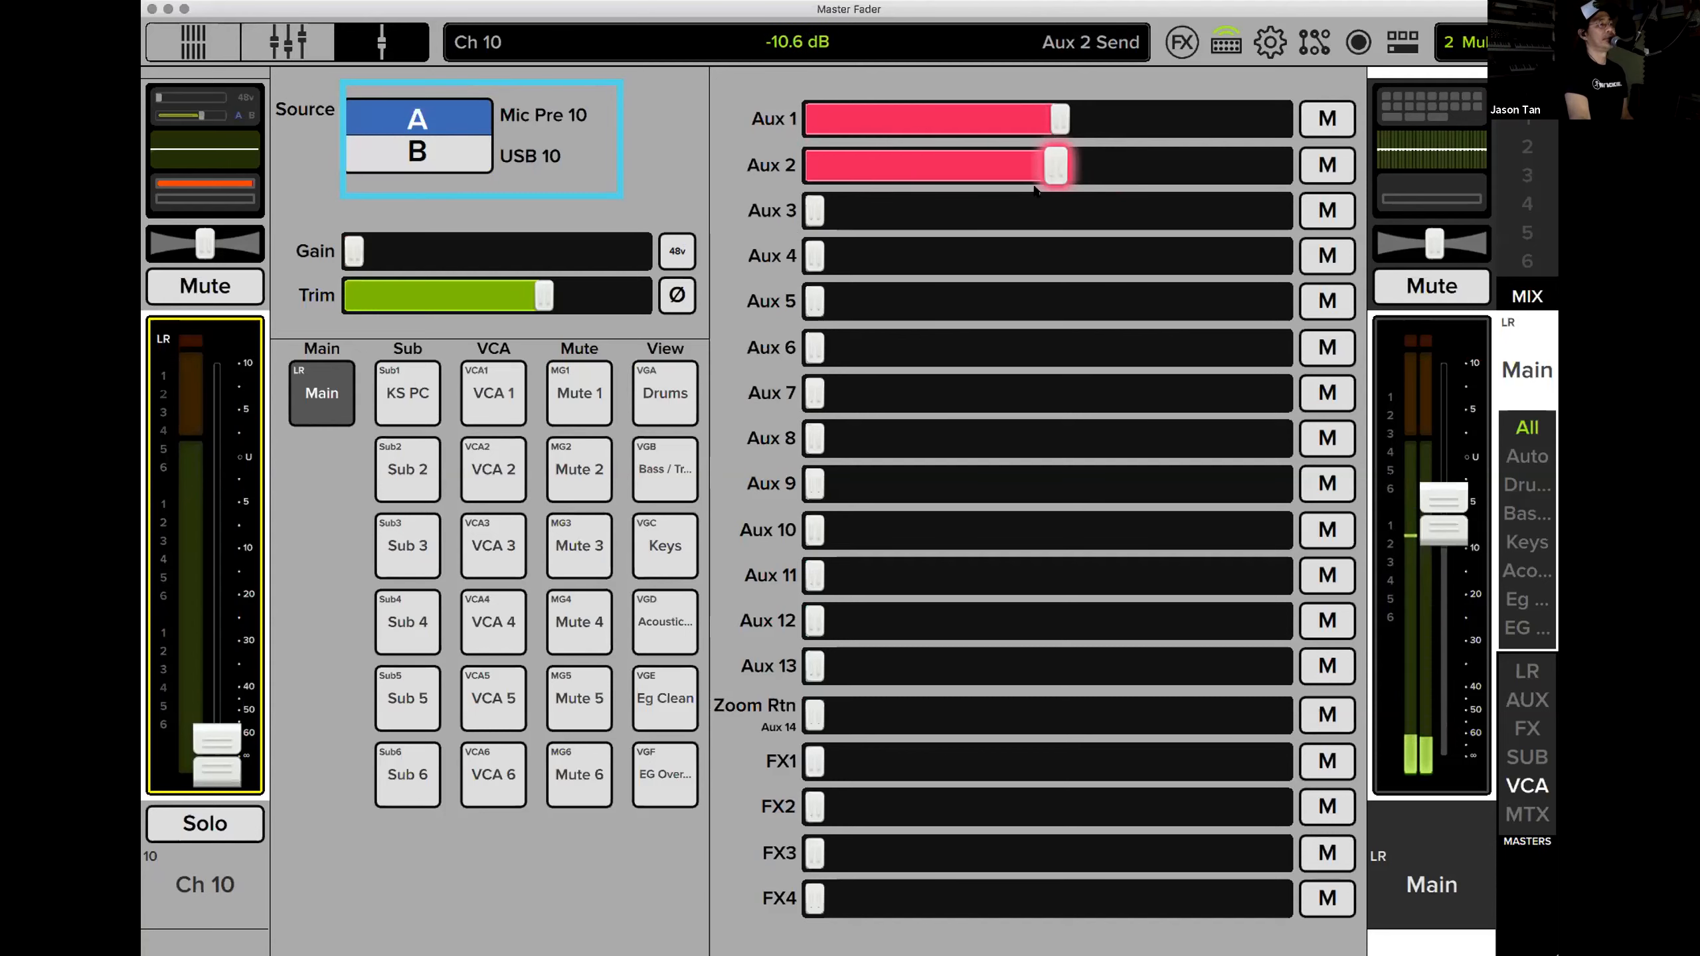
left_click_drag(816, 213, 1063, 212)
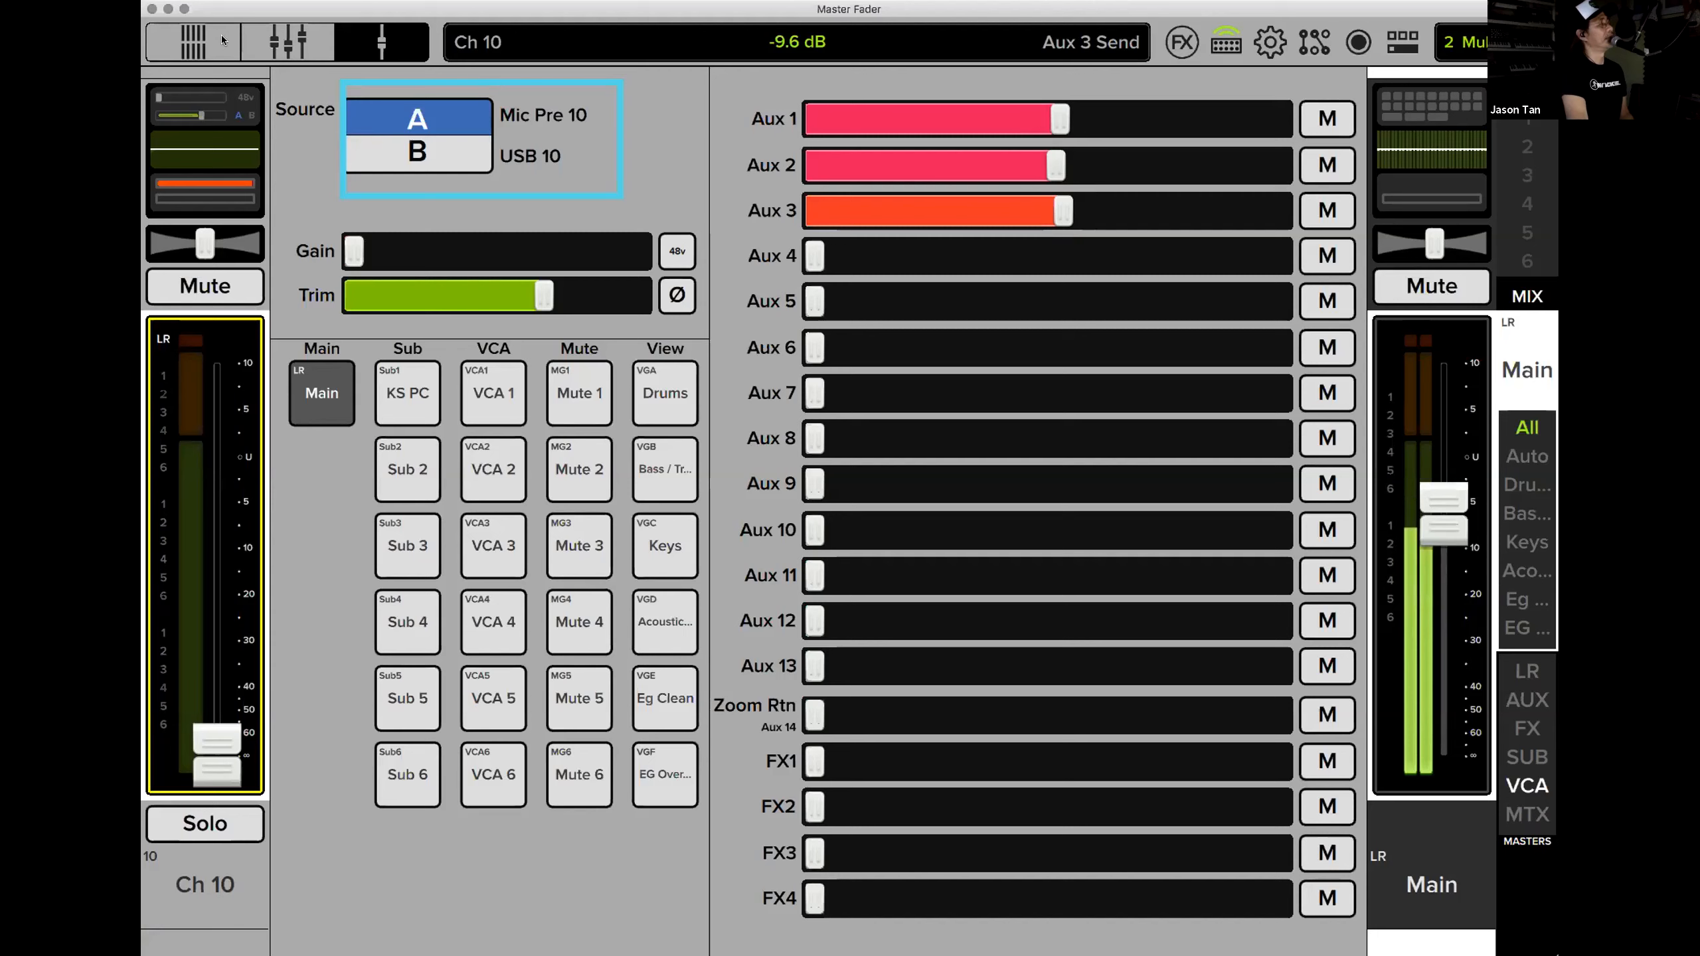
Show the Aux 1 mix, switch to the Aux 2 mix and set Ch 10's Aux 2 send to about -11.3 dB.
left_click(1516, 368)
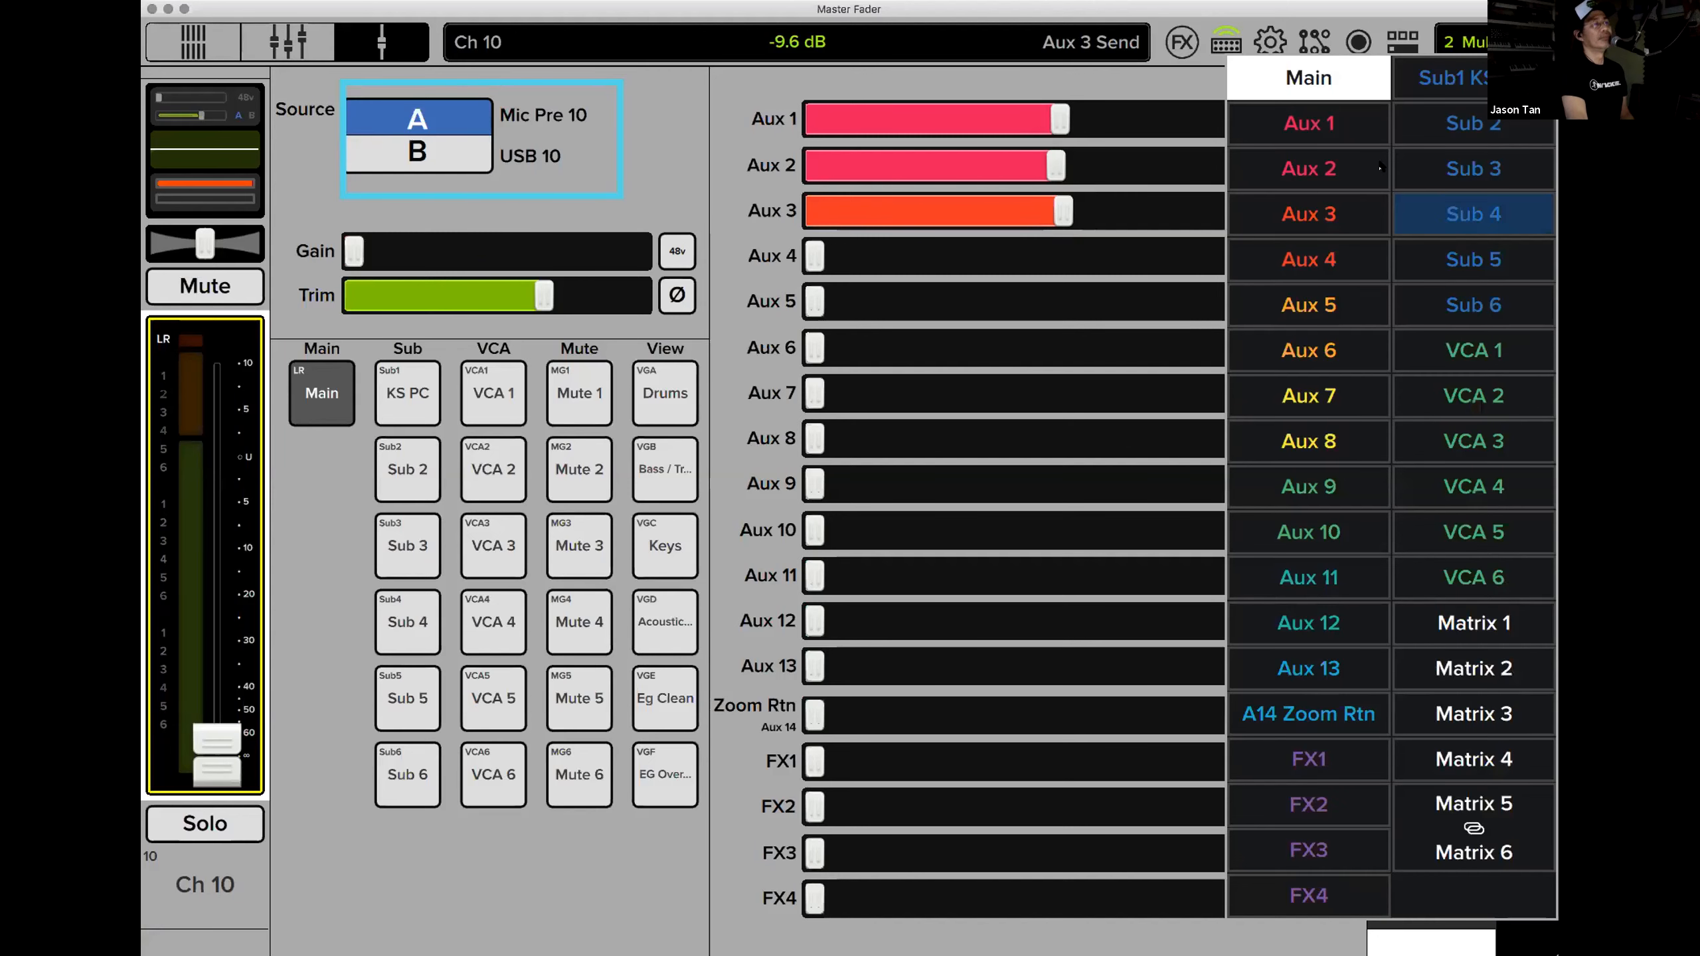
left_click(1347, 132)
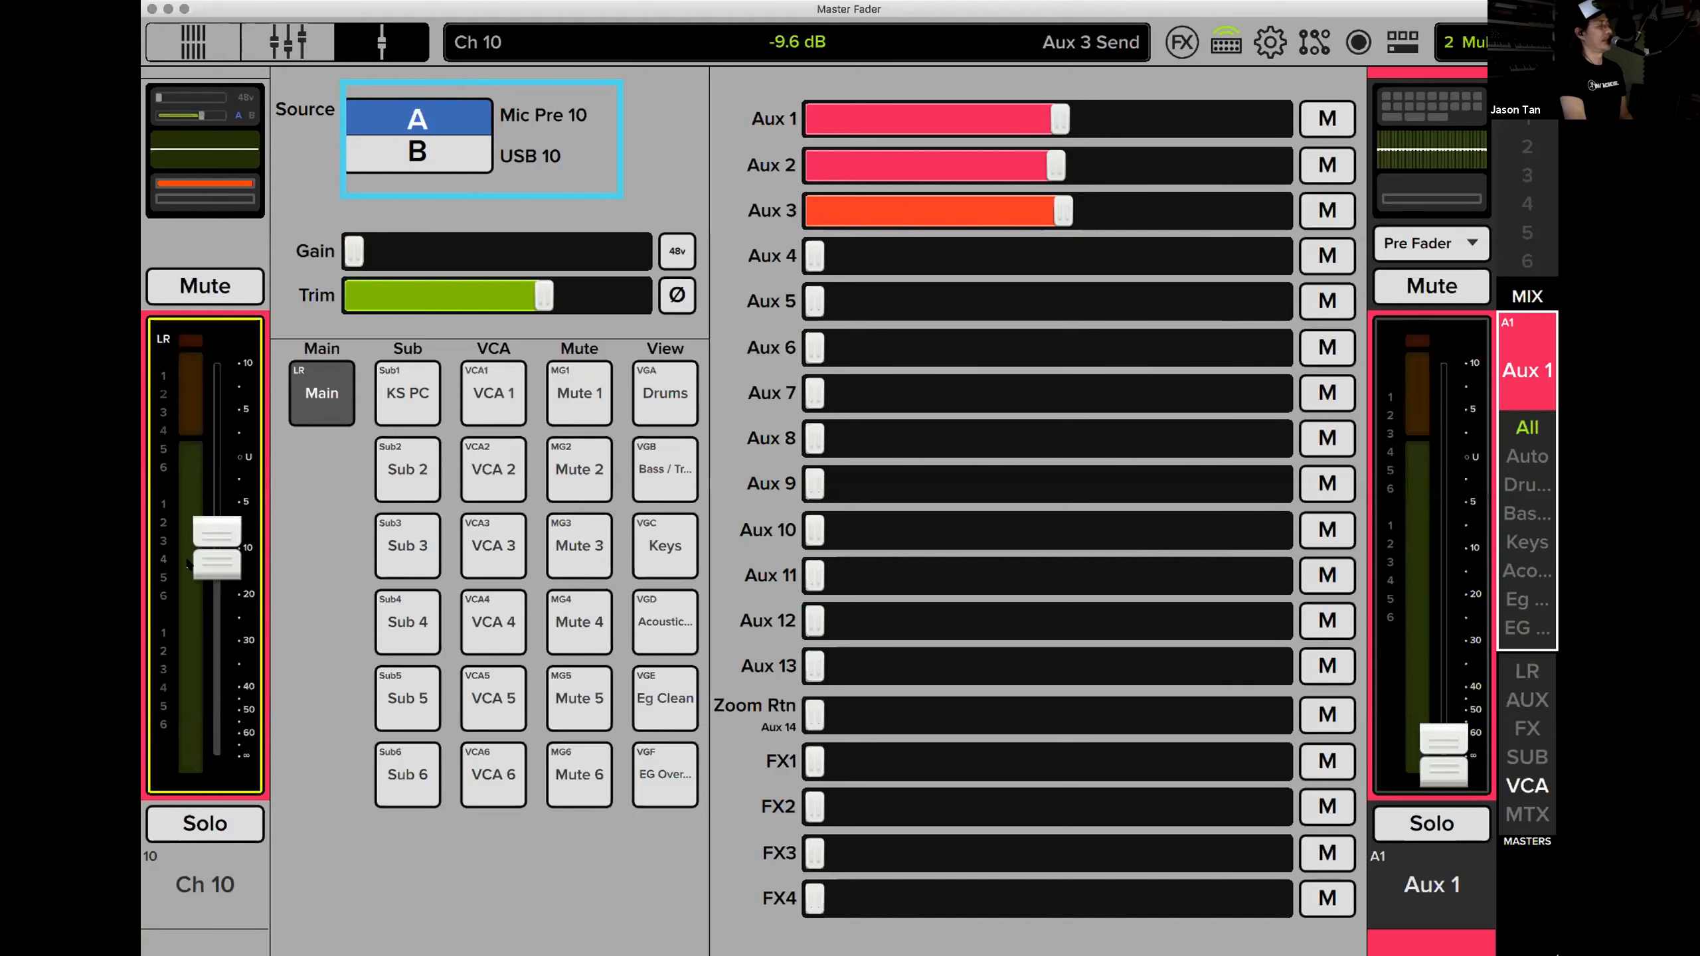
left_click(1520, 373)
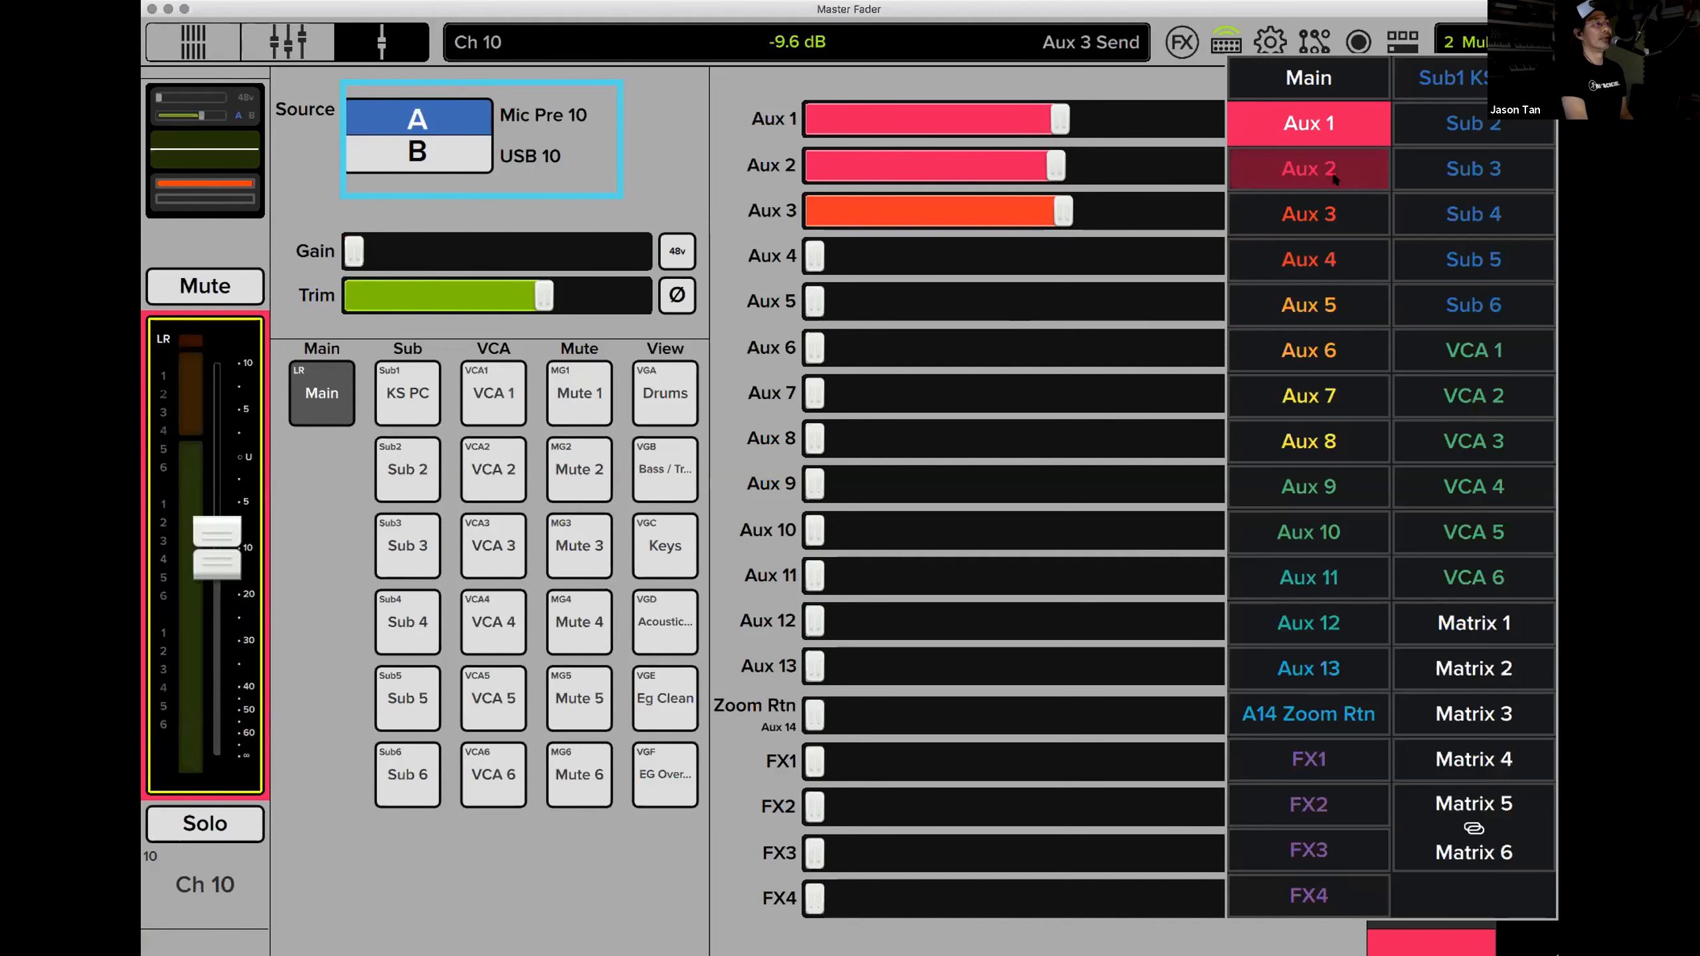
left_click(1341, 167)
mouse_move(1050, 167)
left_mouse_down()
mouse_move(912, 168)
mouse_move(1082, 168)
mouse_move(1068, 188)
left_mouse_up()
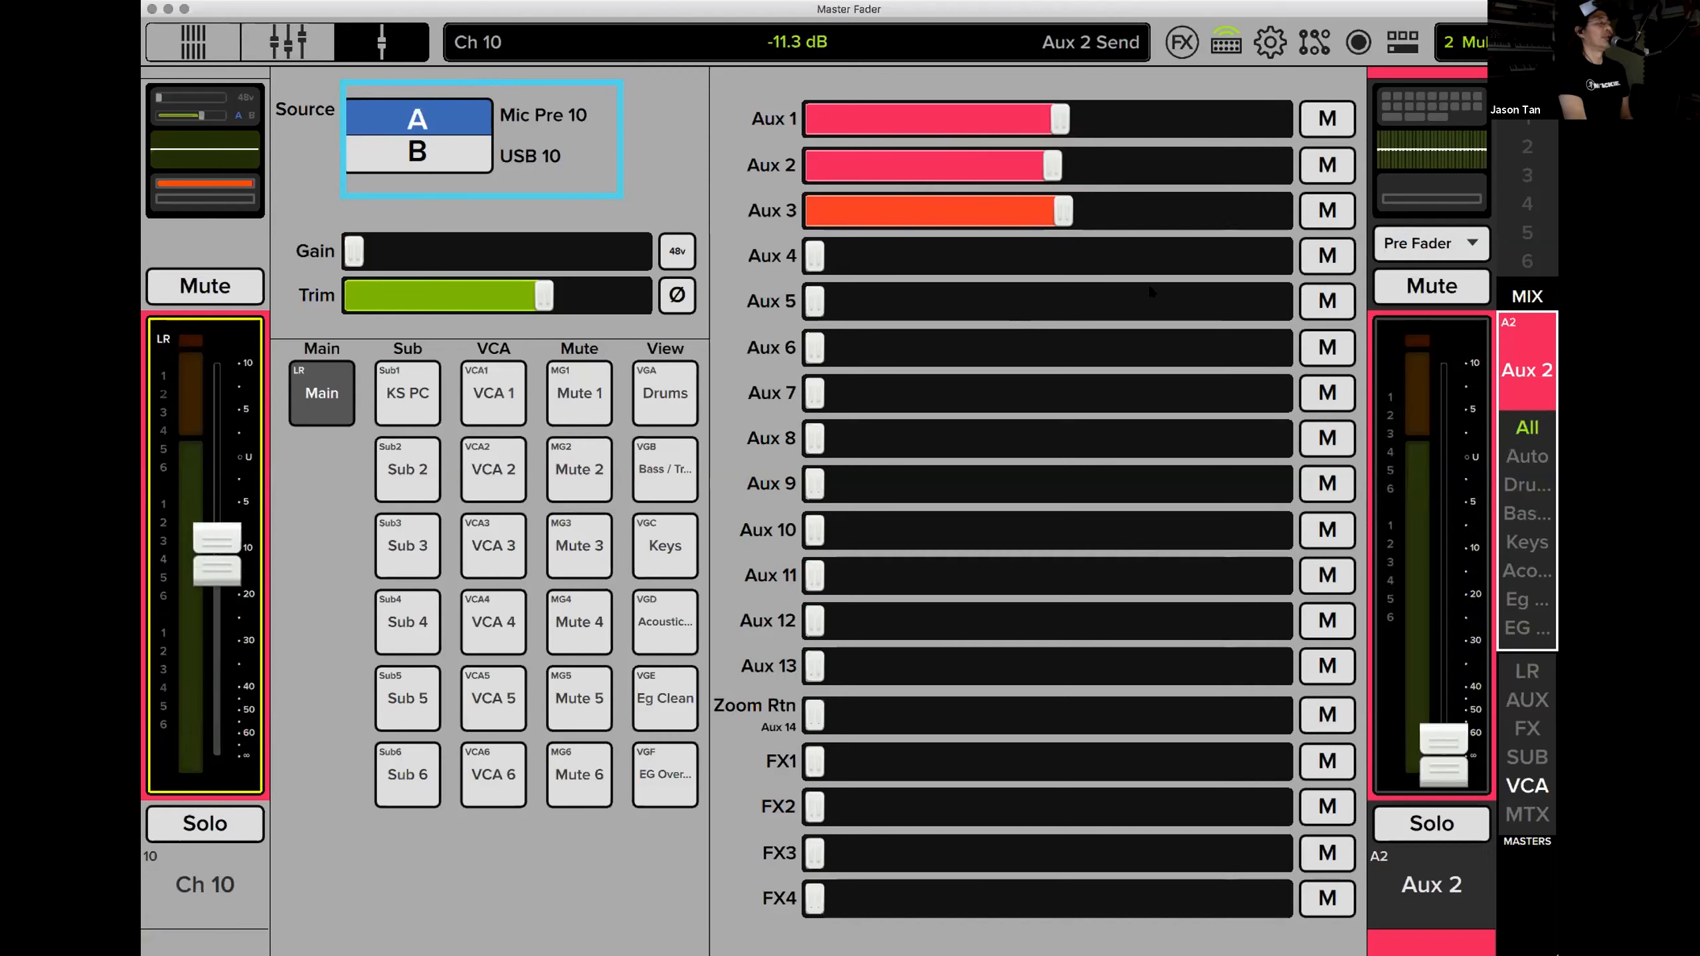
left_click(1528, 369)
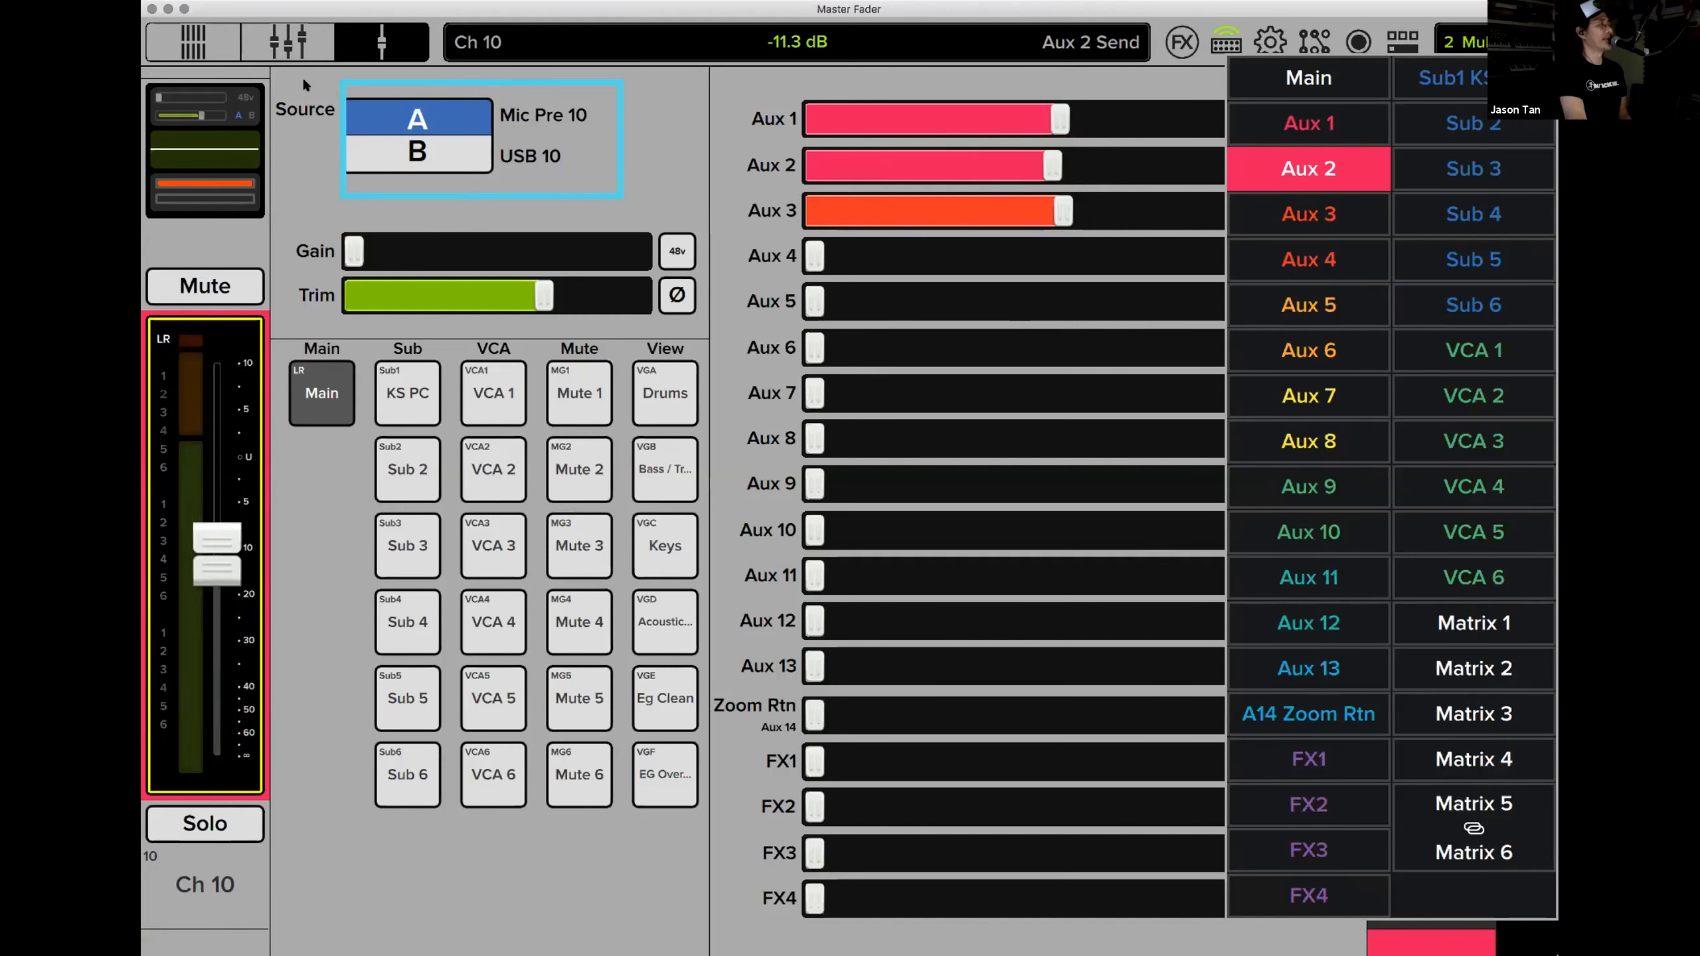
left_click(898, 256)
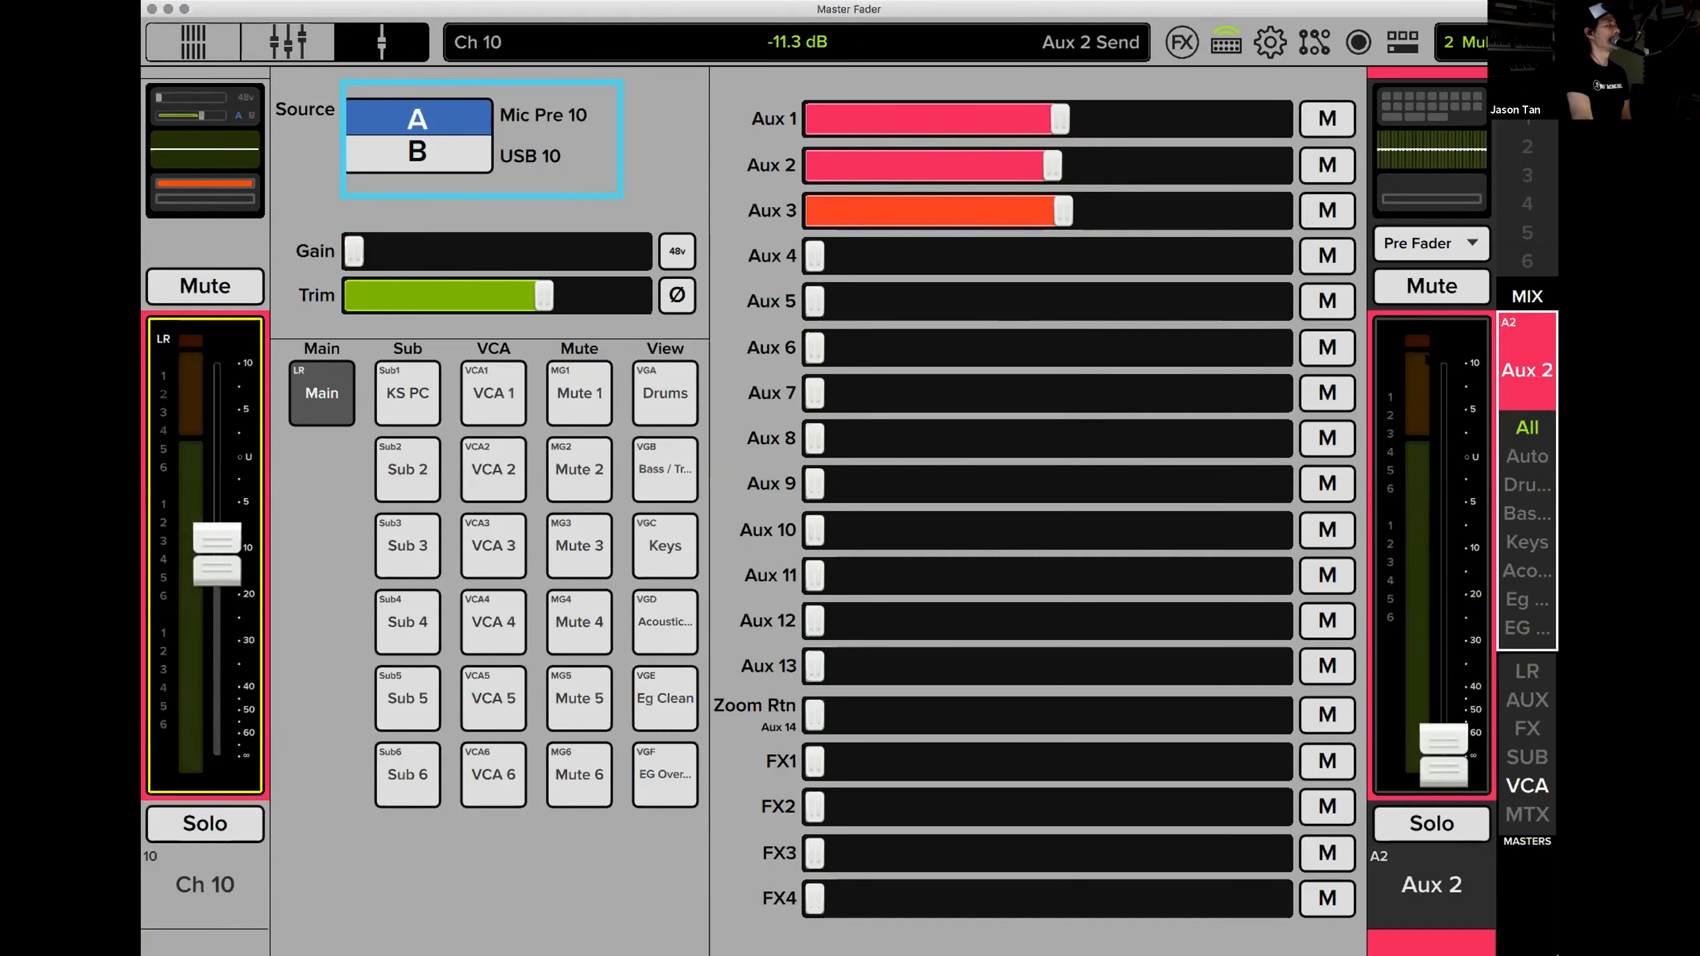
mouse_move(814, 264)
left_mouse_down()
mouse_move(855, 263)
mouse_move(814, 263)
left_mouse_up()
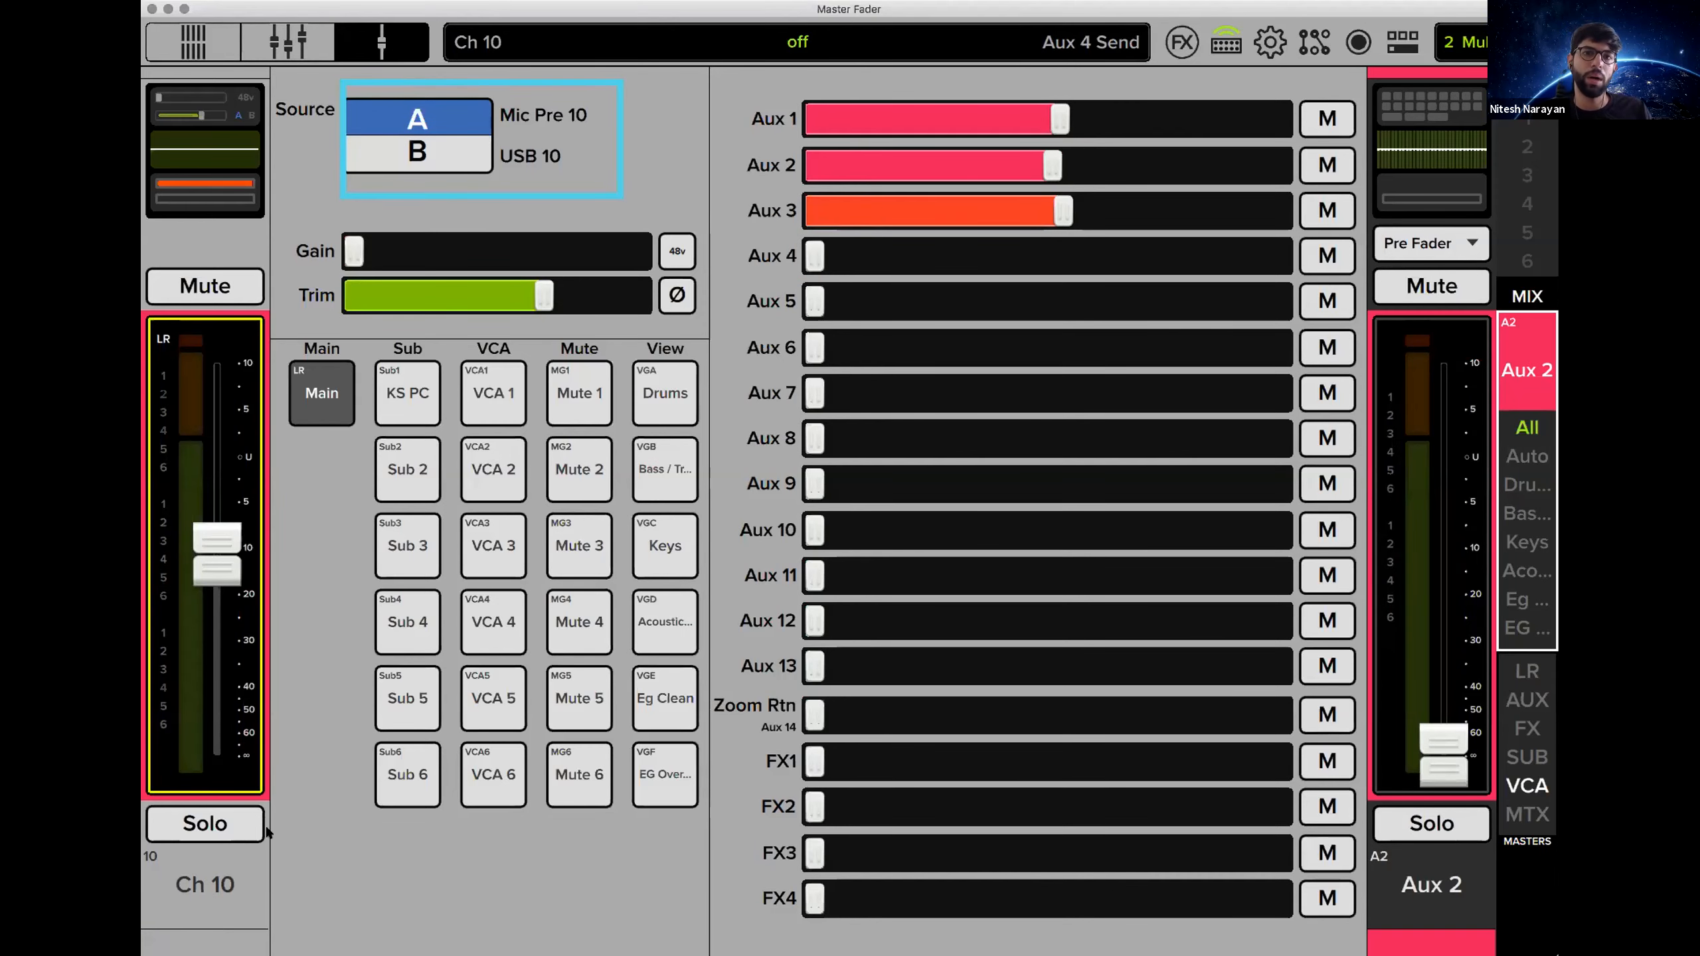
key("Right")
key("Left")
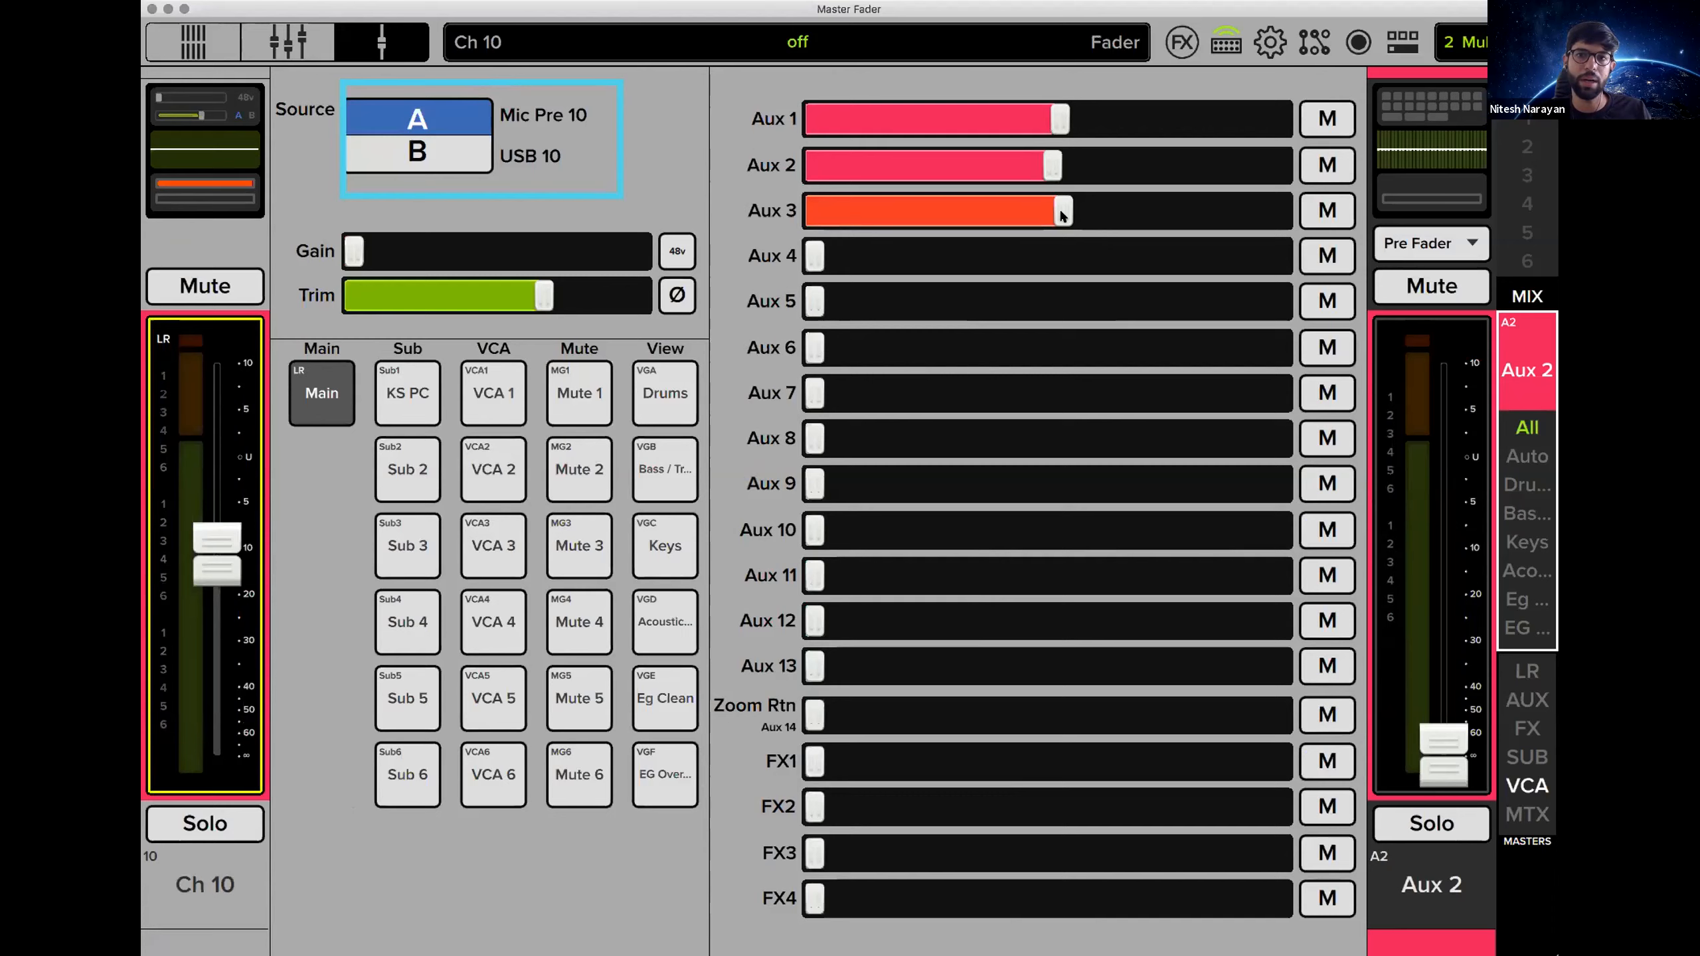
Open Ch 10's EQ and set Band 2 to about 0.7 dB at 274 Hz.
left_click(229, 154)
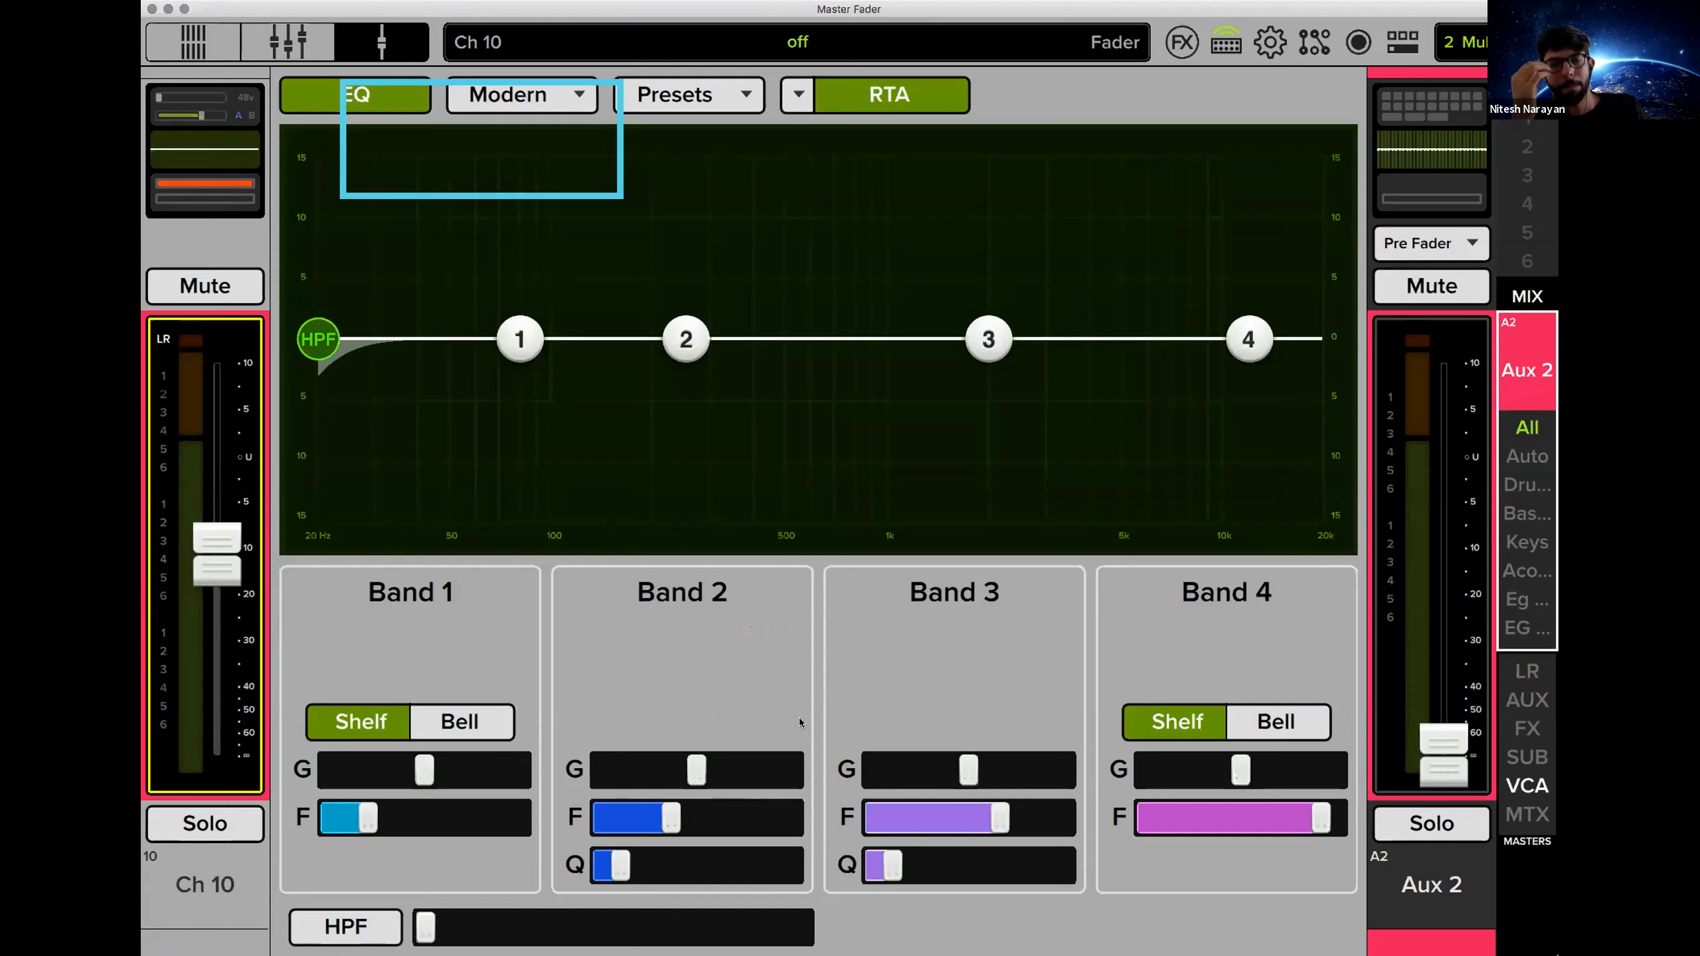
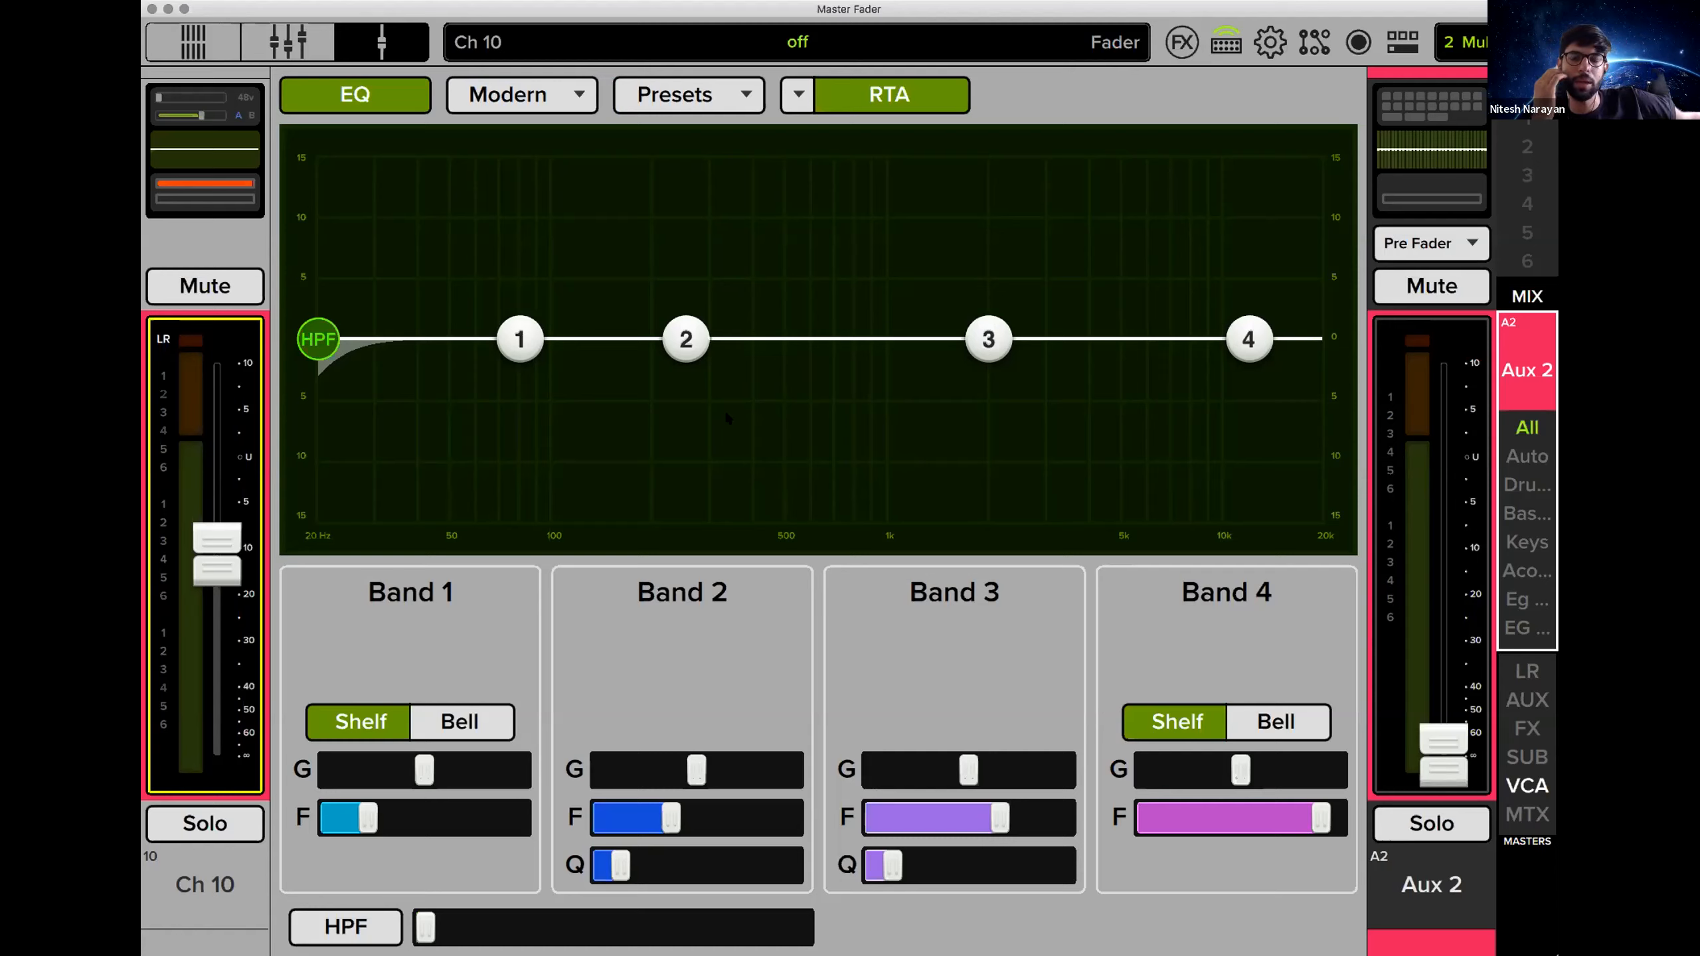
mouse_move(685, 339)
left_mouse_down()
mouse_move(698, 419)
mouse_move(698, 285)
mouse_move(698, 418)
mouse_move(699, 330)
left_mouse_up()
Change Ch 10's EQ model to Vintage and back to Modern.
left_click(573, 93)
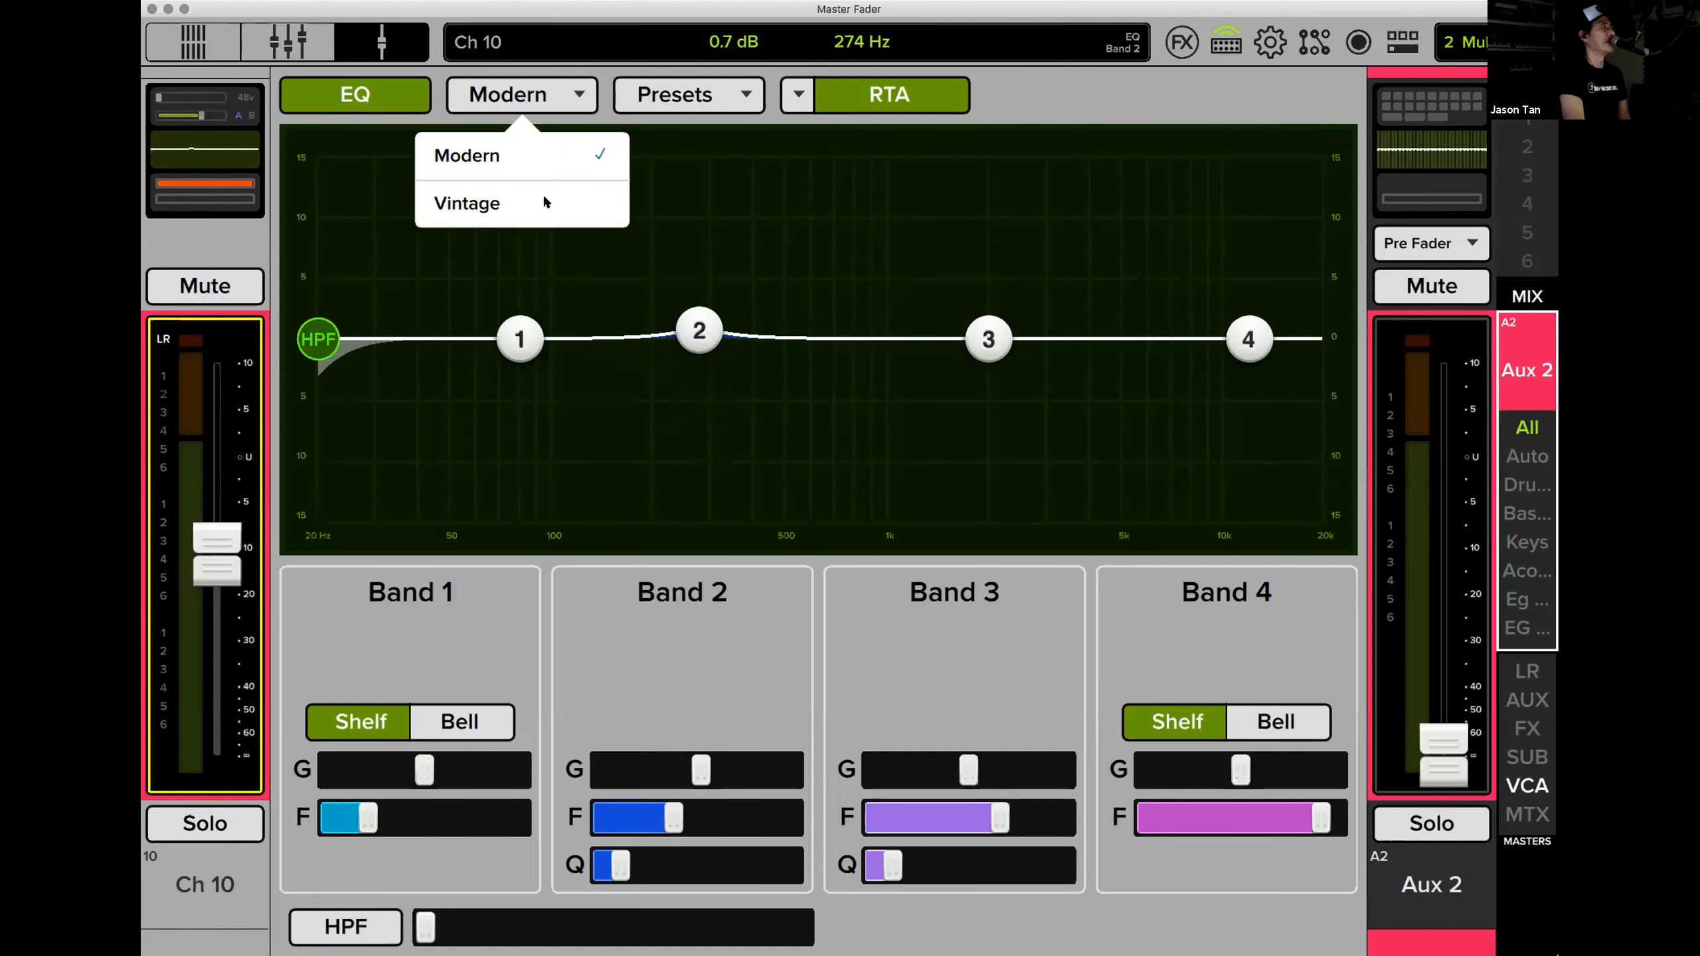
left_click(542, 201)
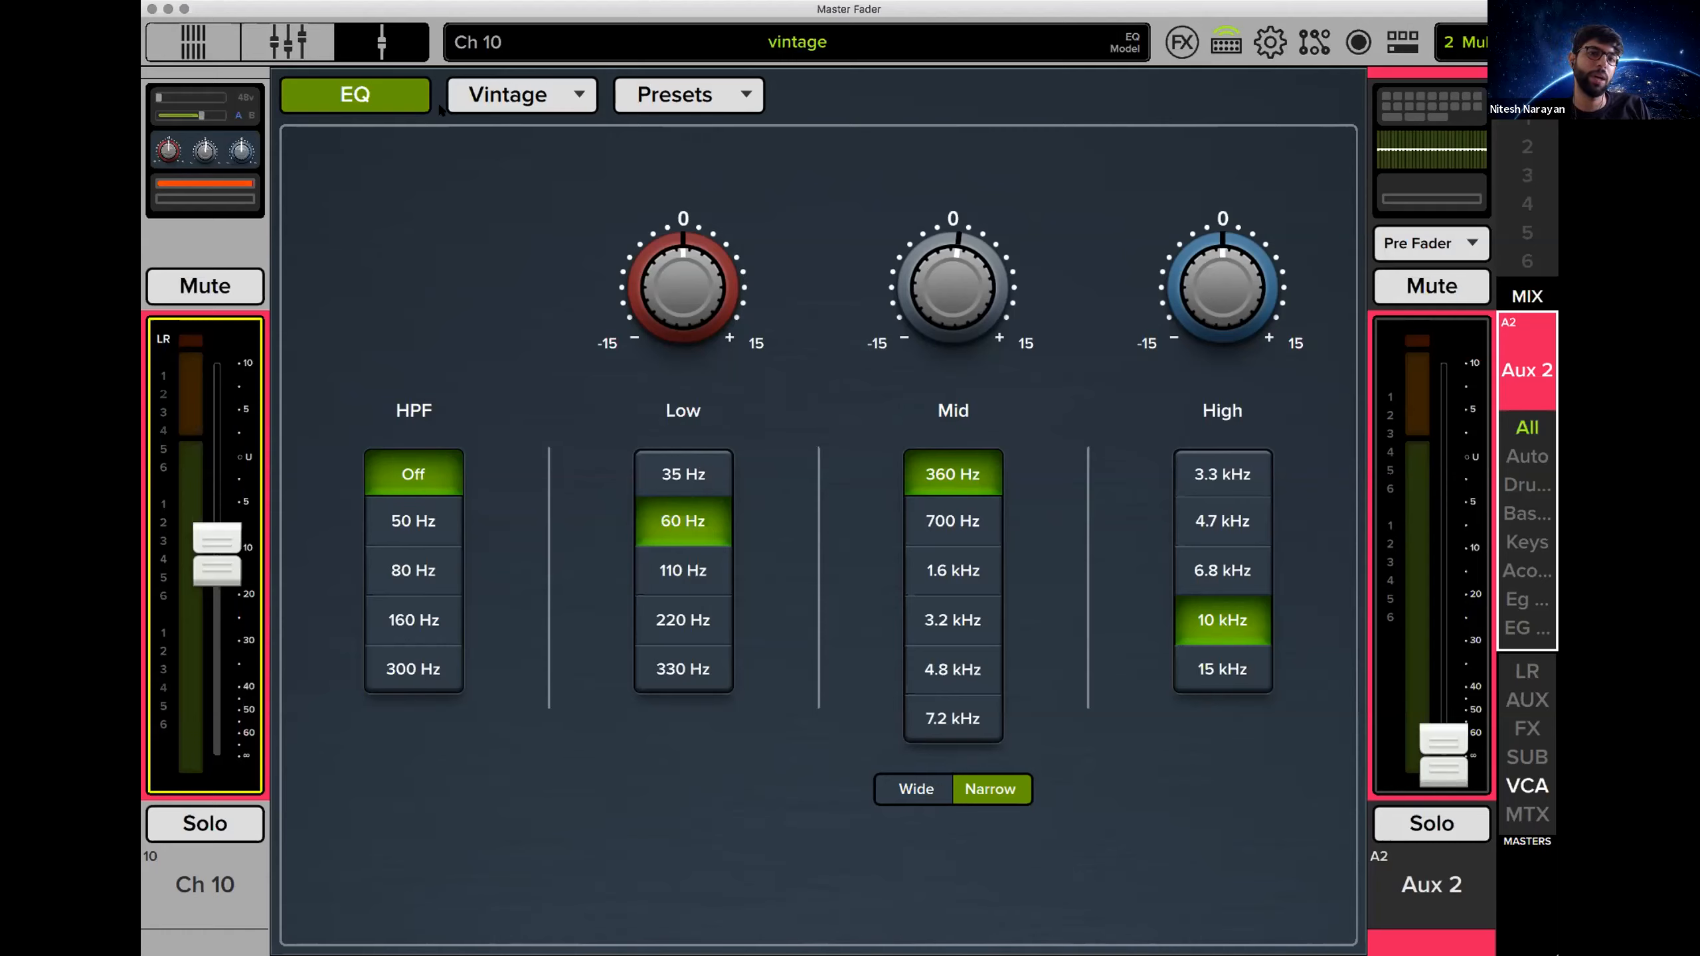
left_click(519, 99)
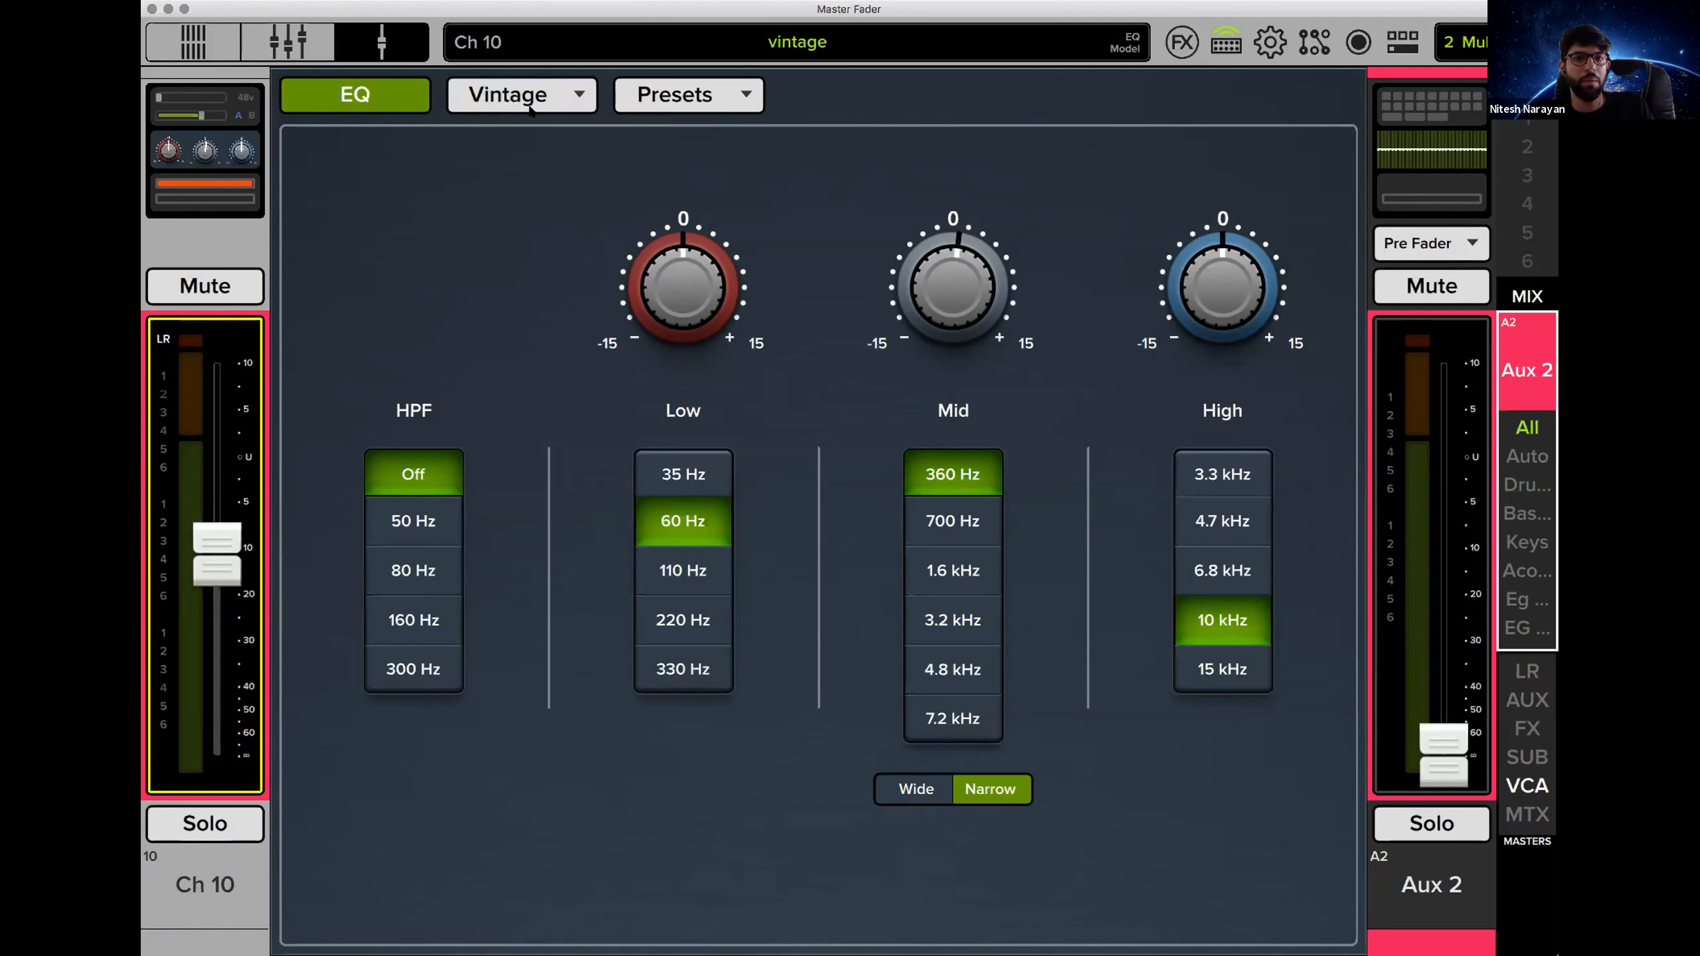
left_click(527, 96)
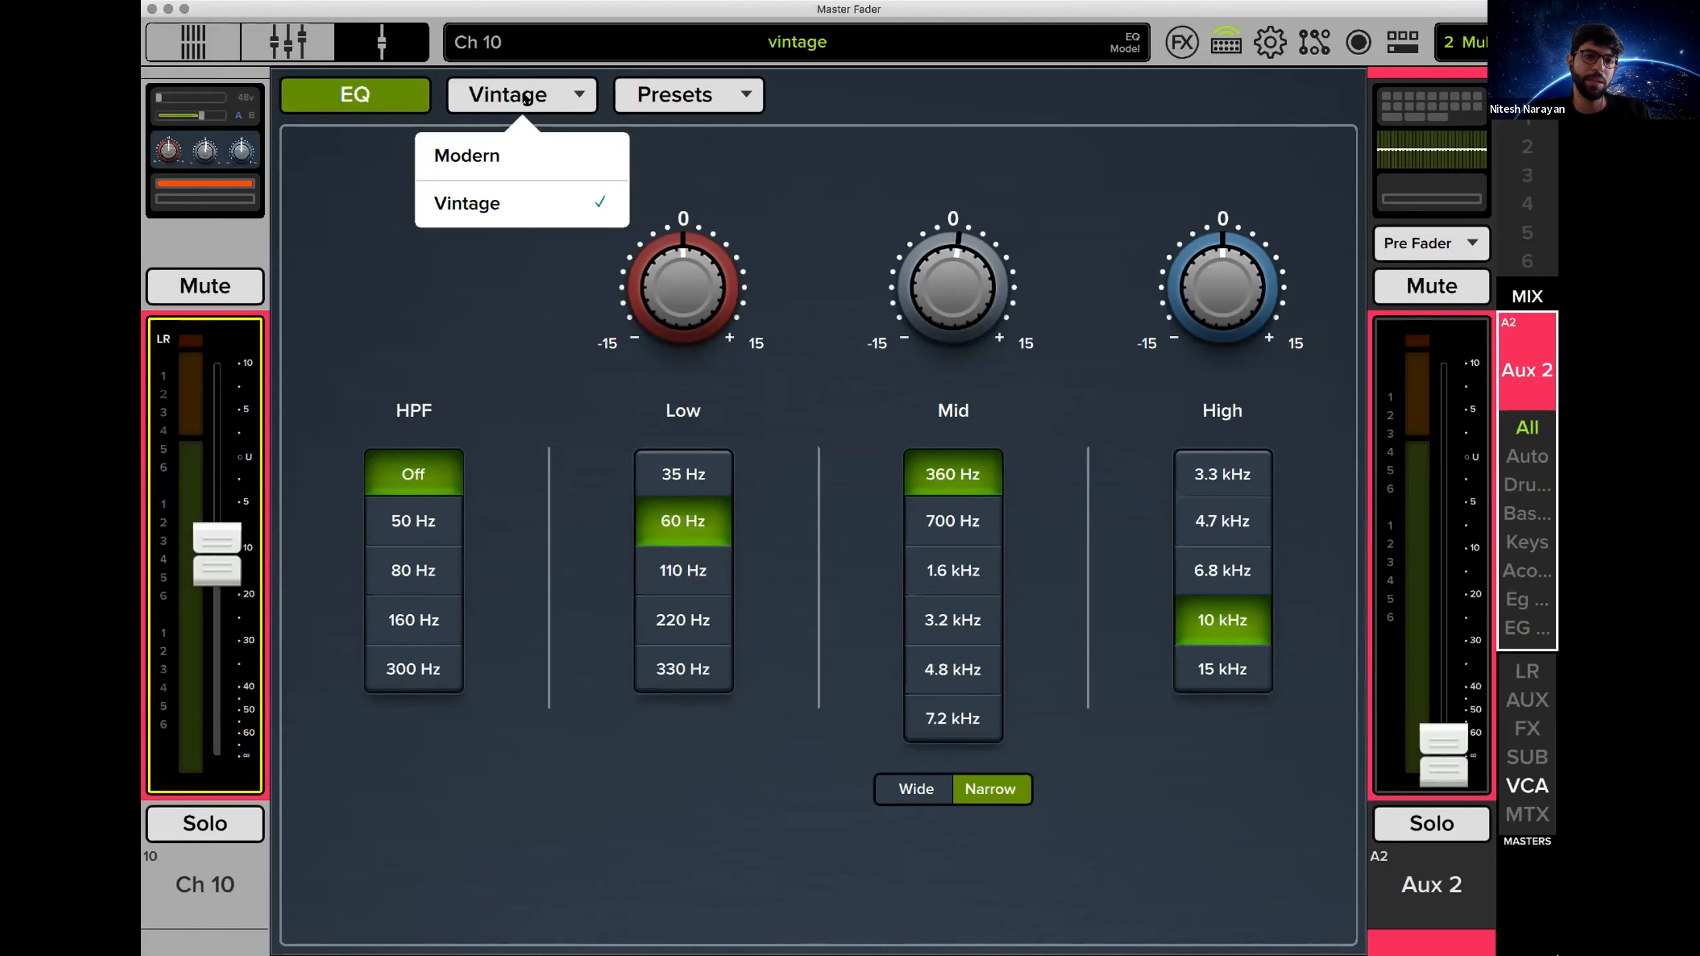
left_click(513, 155)
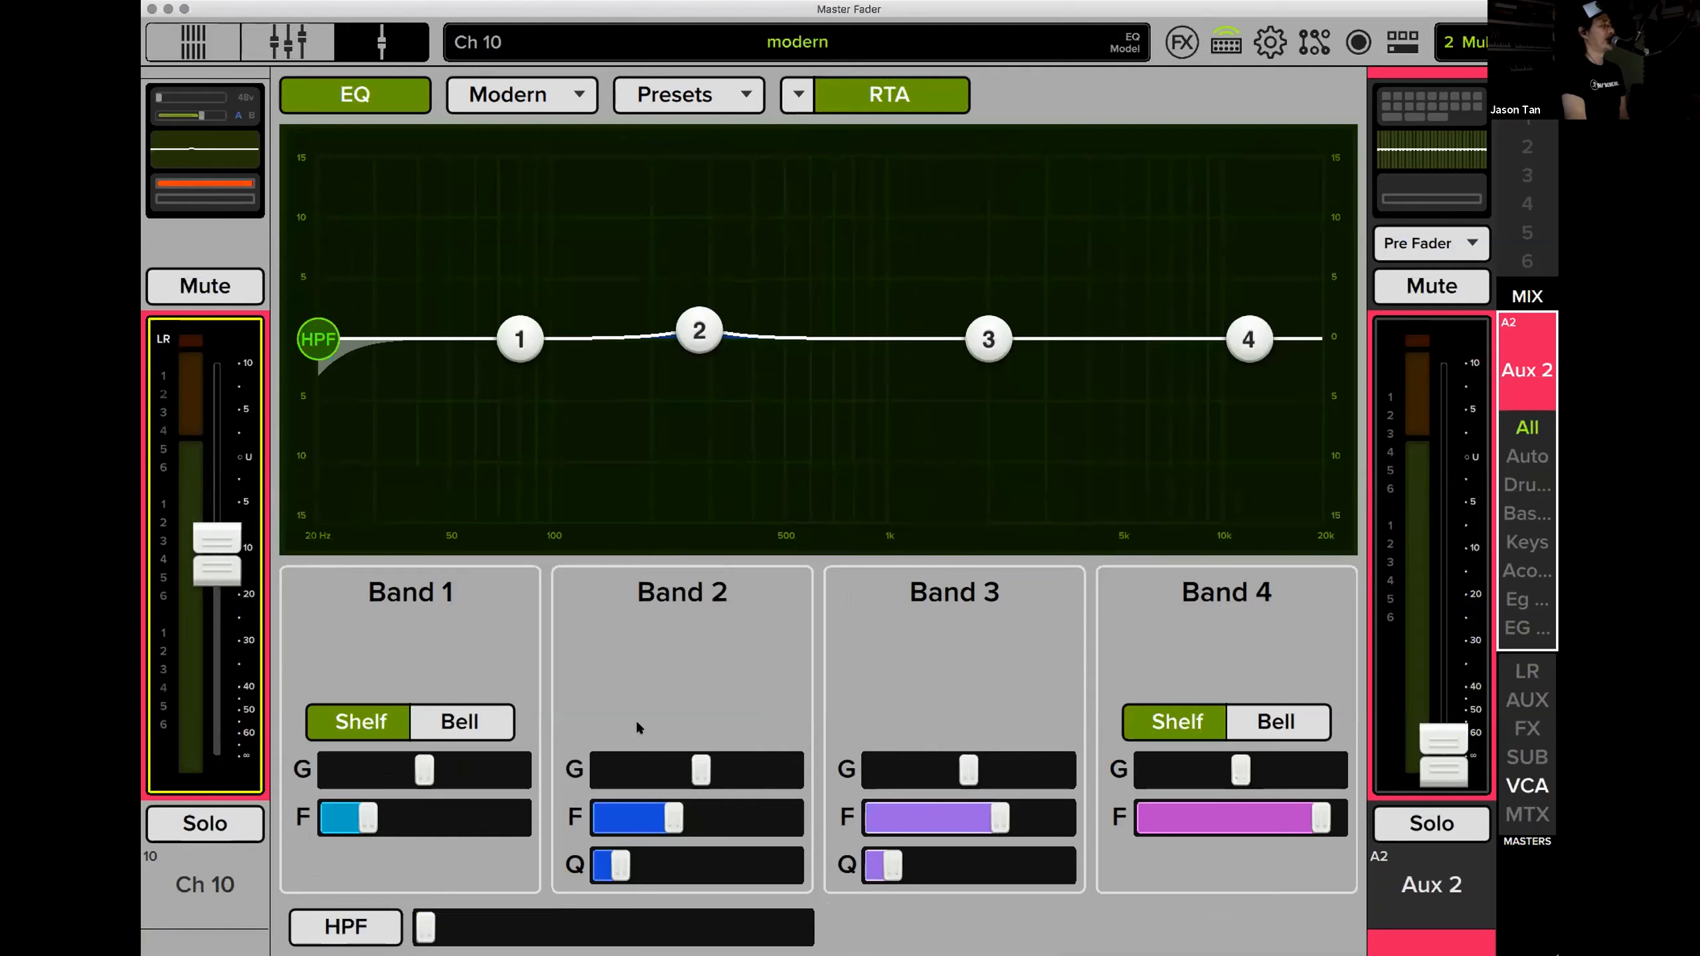
Open Ch 10's gate and compressor and set both models to Vintage.
left_click(221, 197)
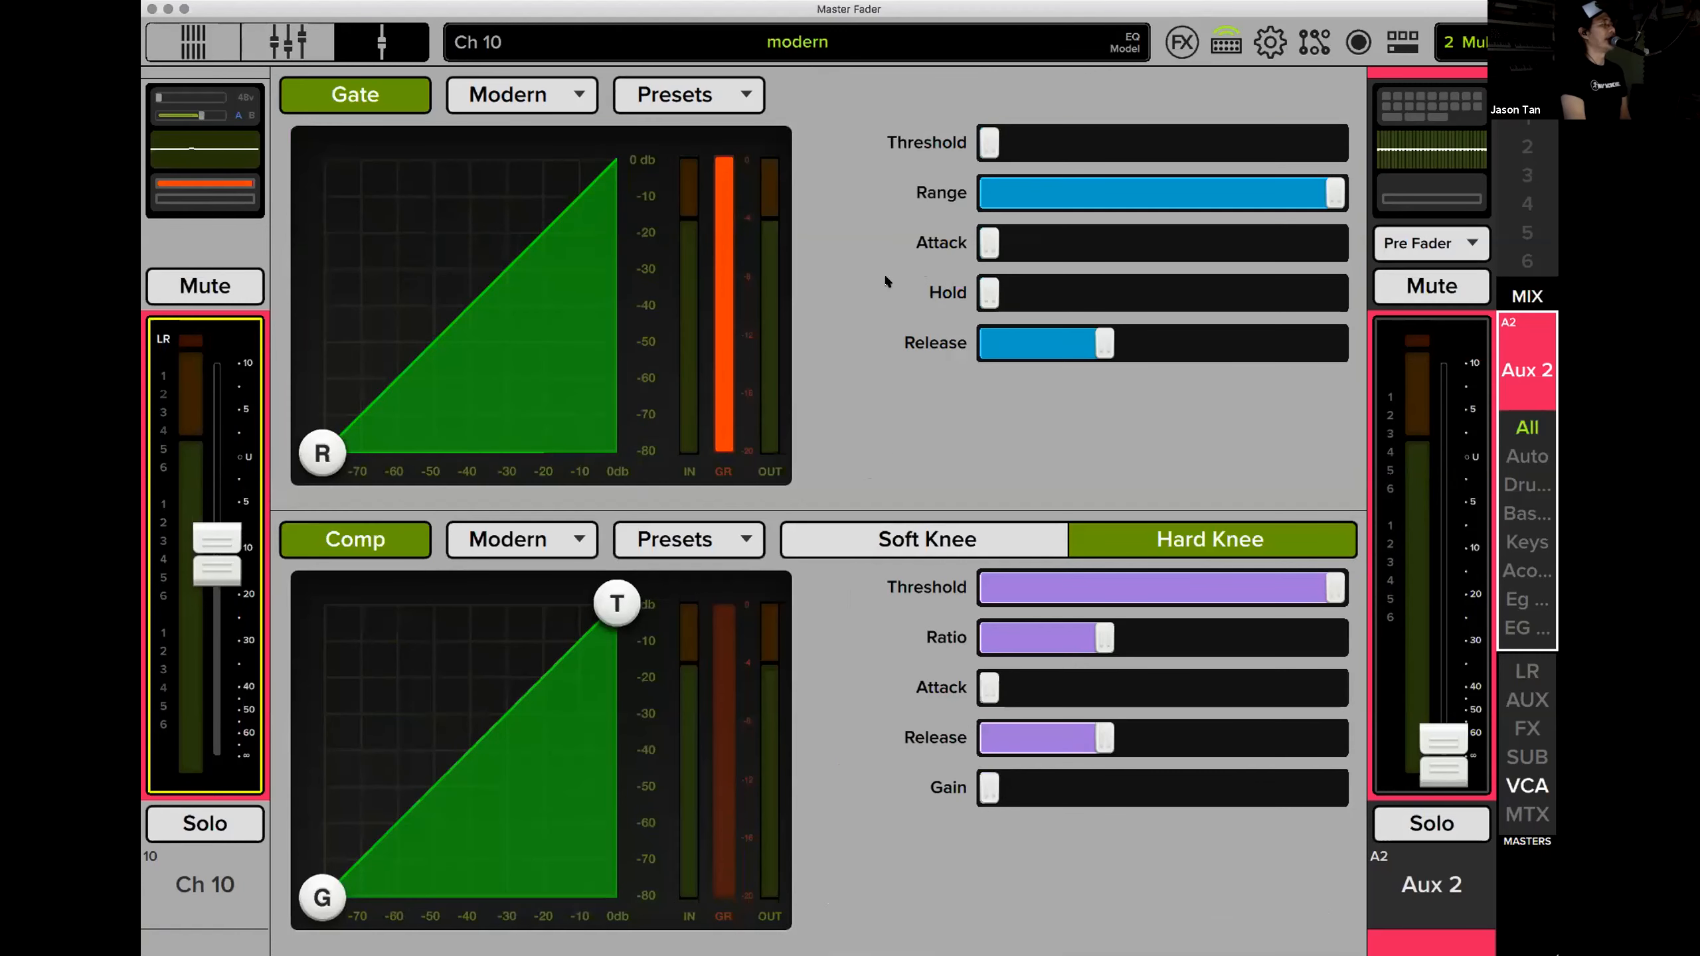
left_click(526, 94)
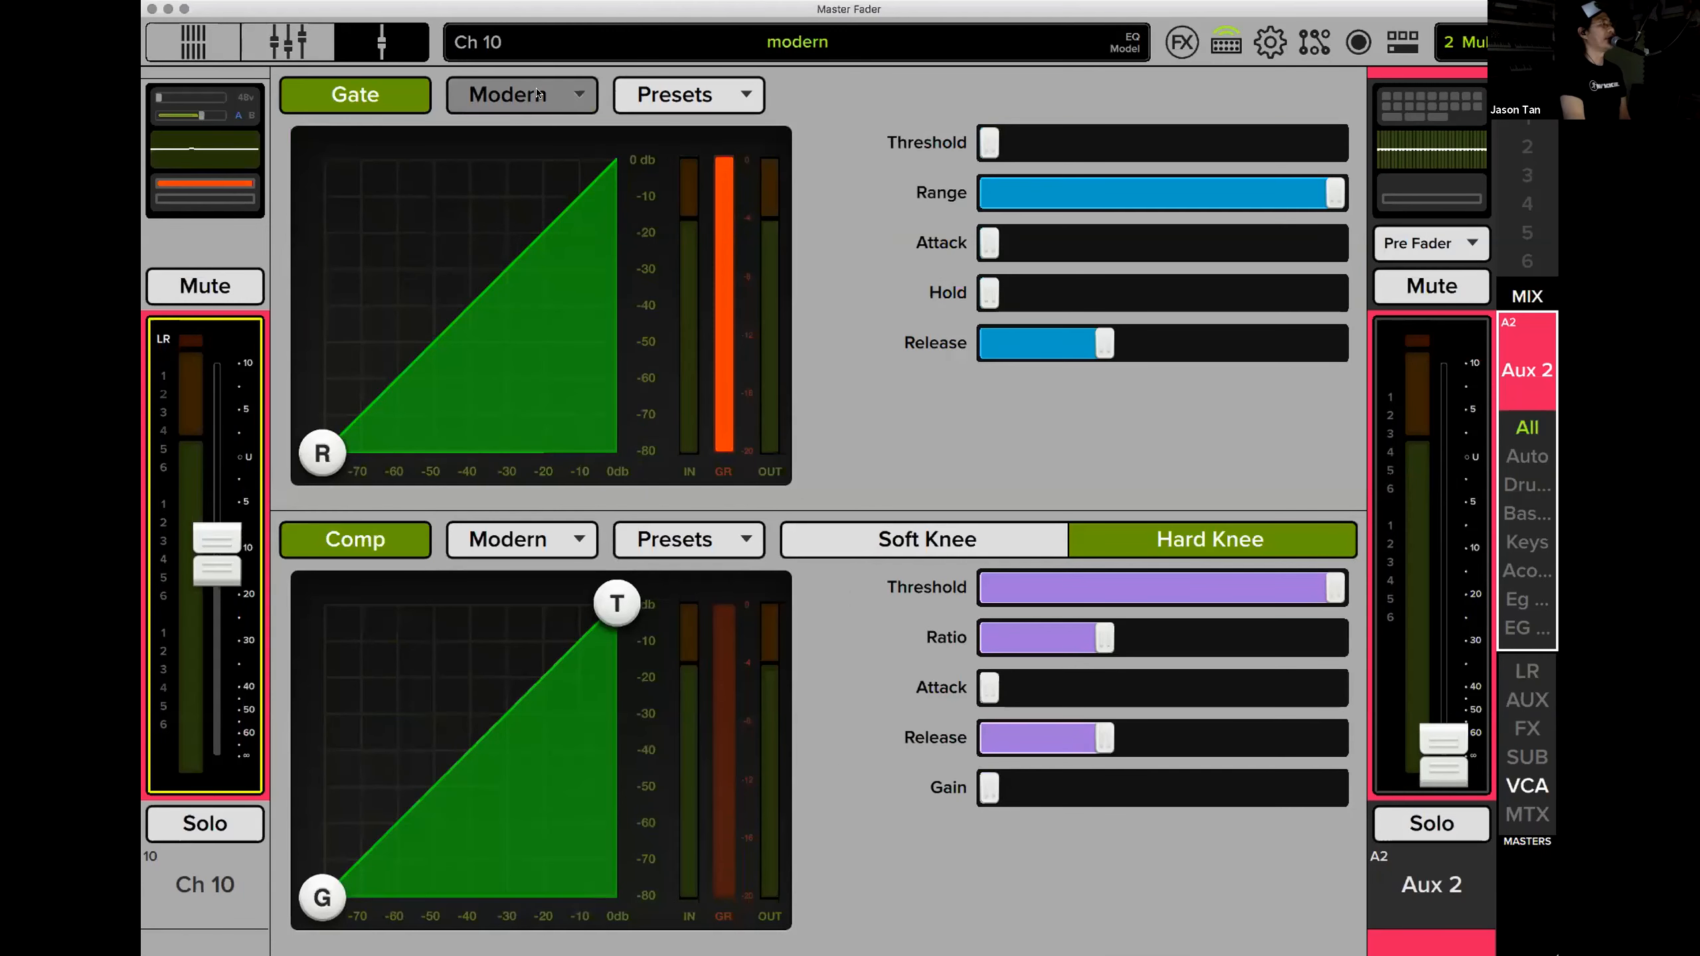
left_click(523, 204)
left_click(522, 541)
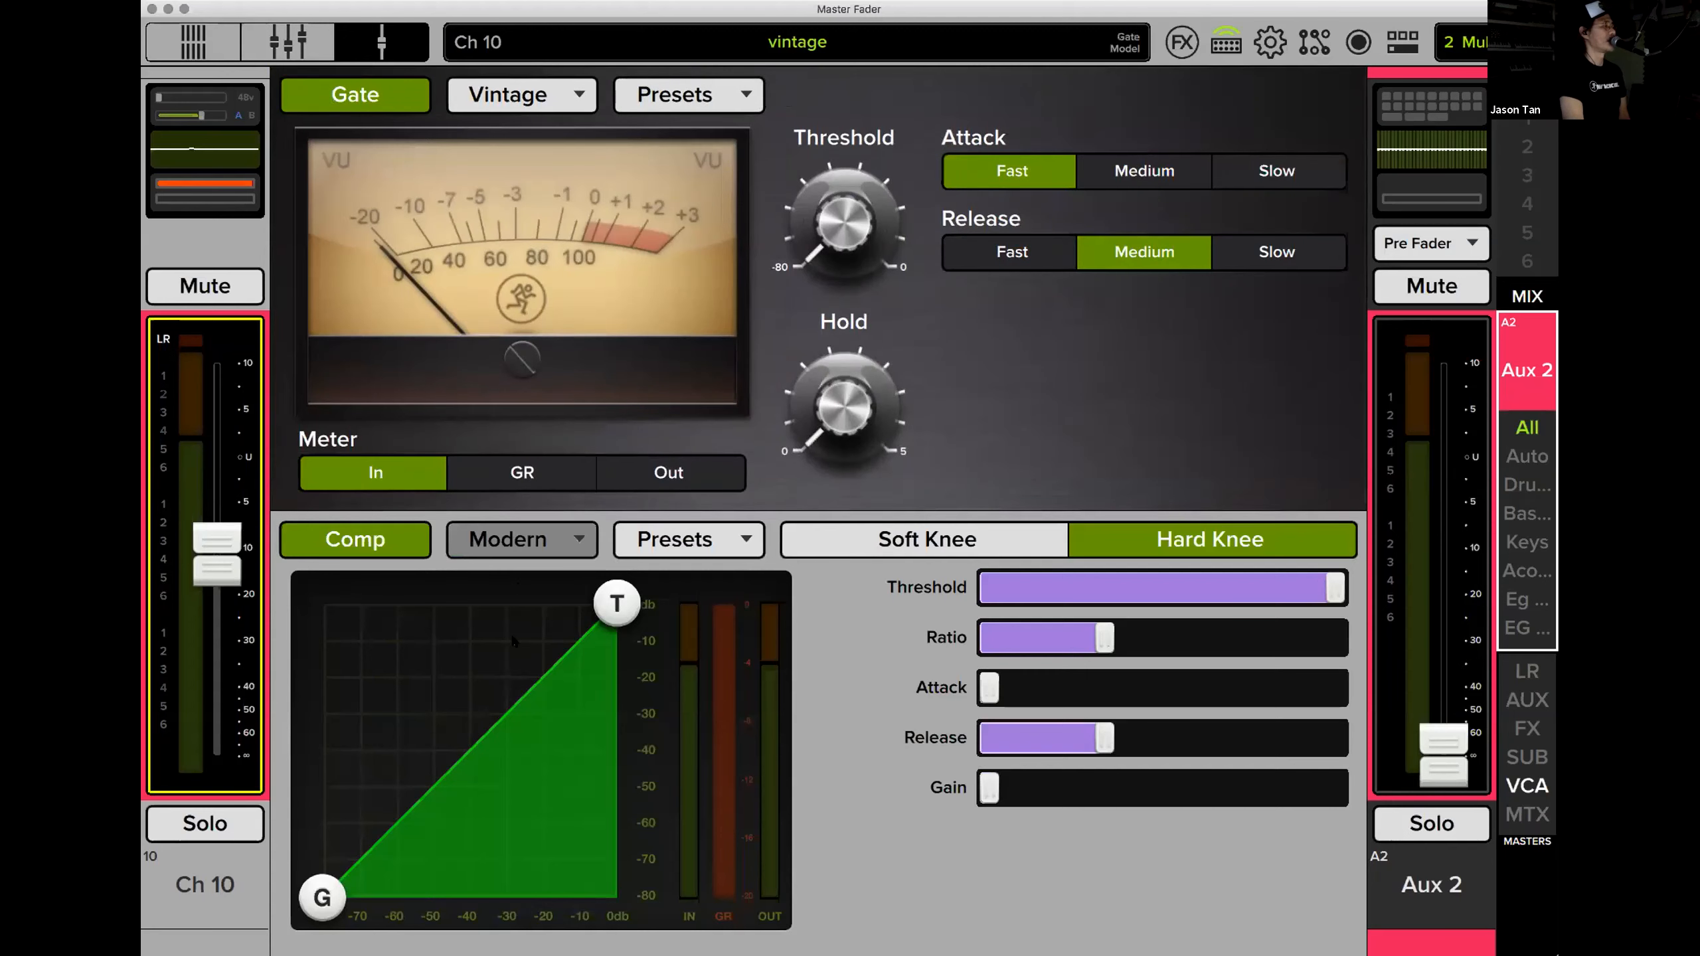
left_click(532, 648)
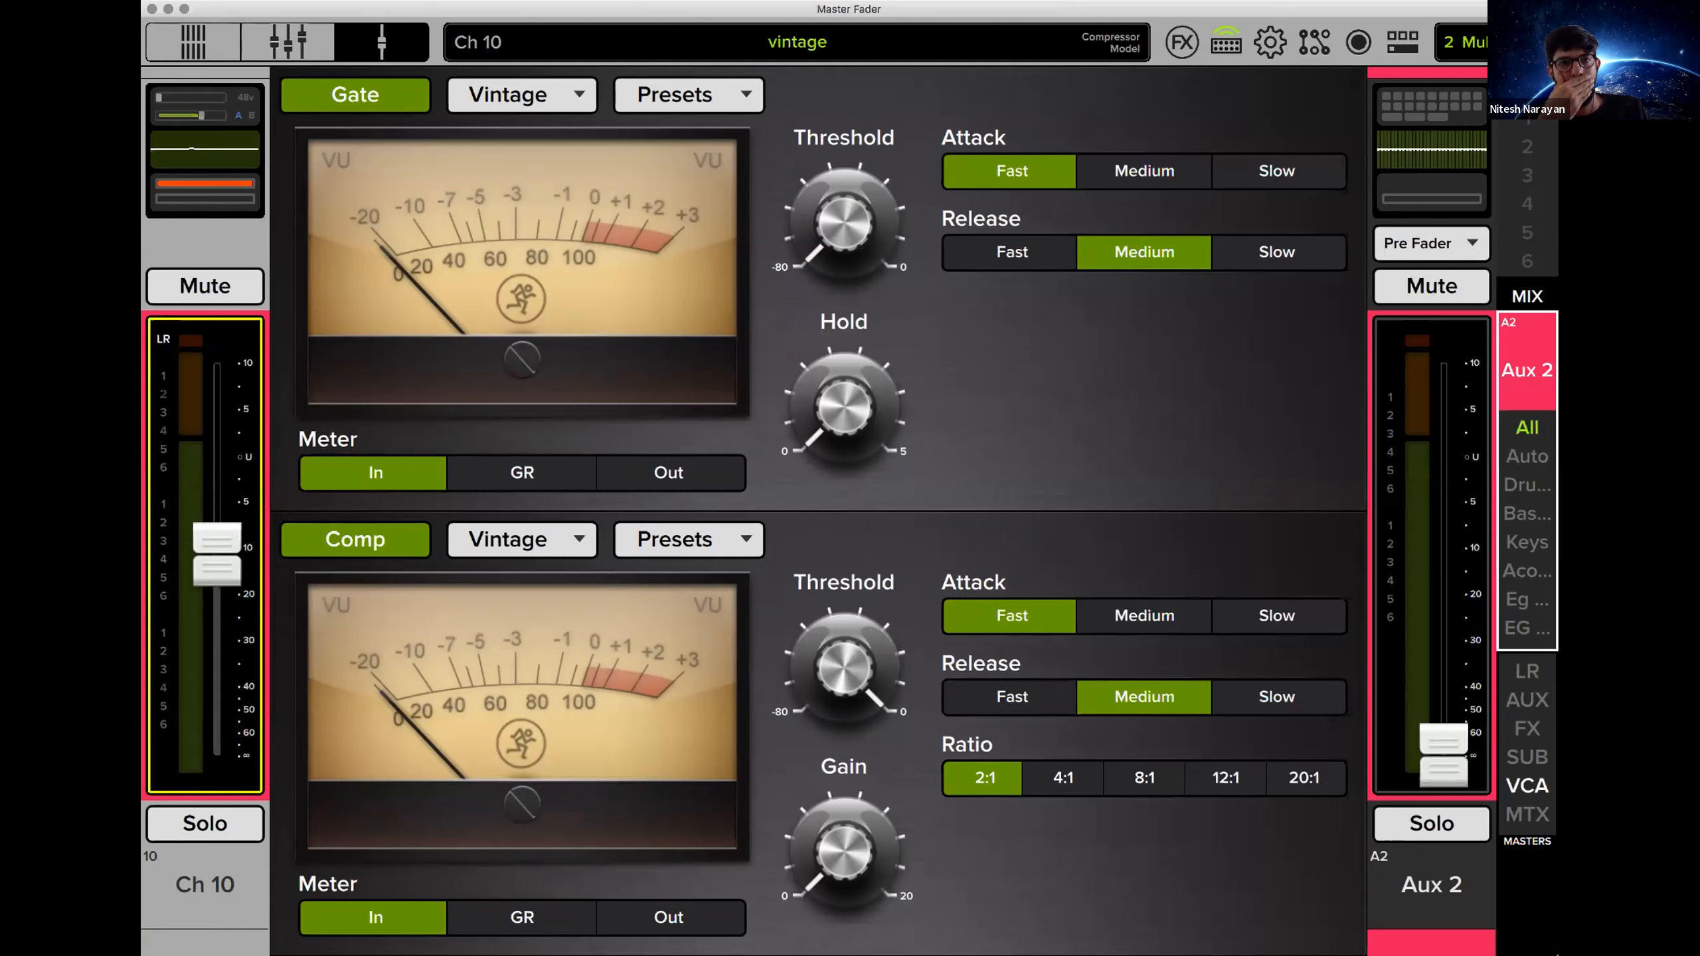
Turn off Ch 10's gate and compressor and return to the mixer's channel faders.
left_click(366, 97)
left_click(356, 544)
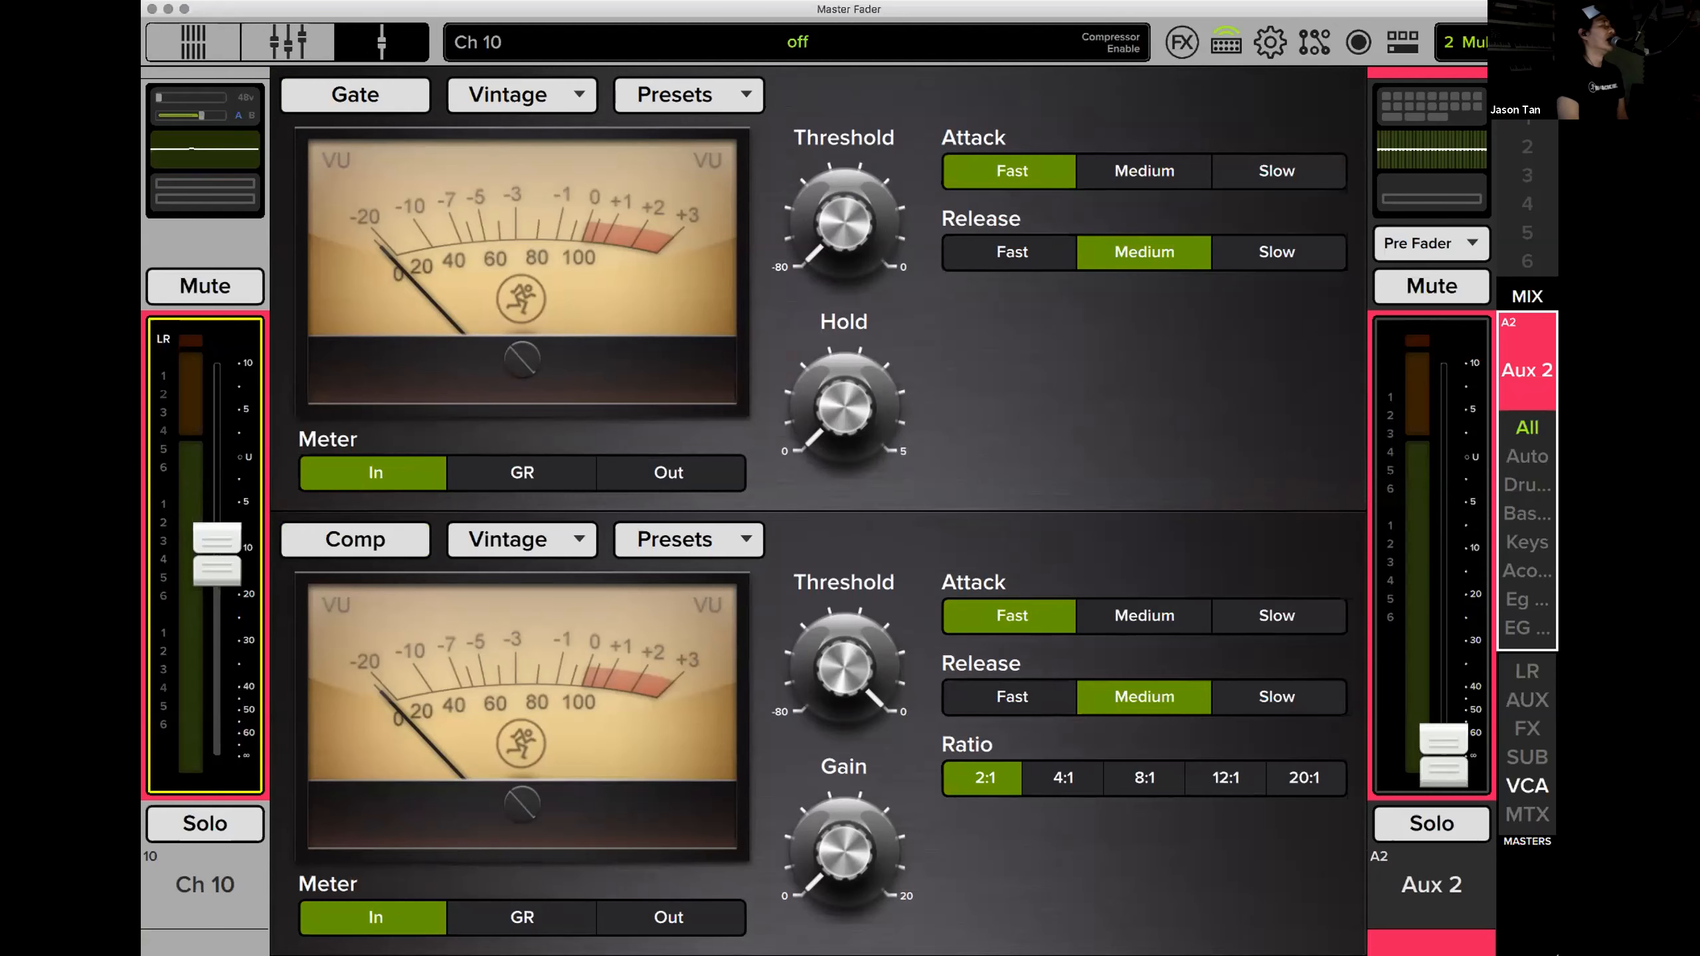
left_click(315, 51)
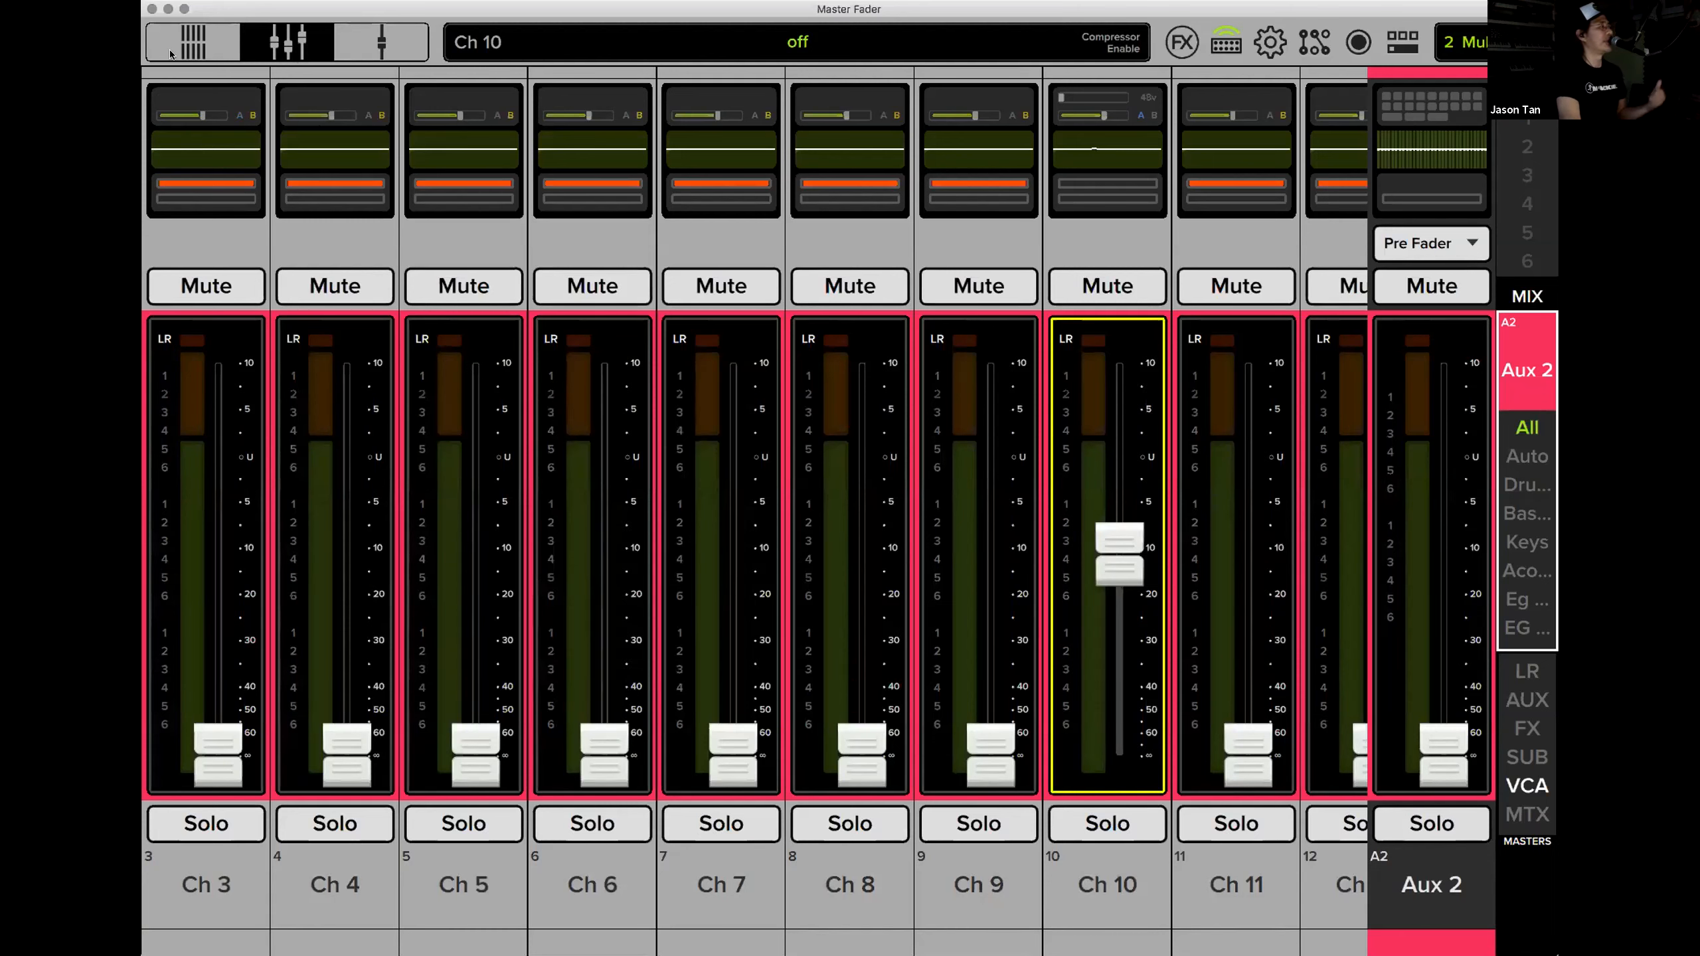
Open the effects processors and load Tape Echo Delay into FX3.
left_click(1181, 47)
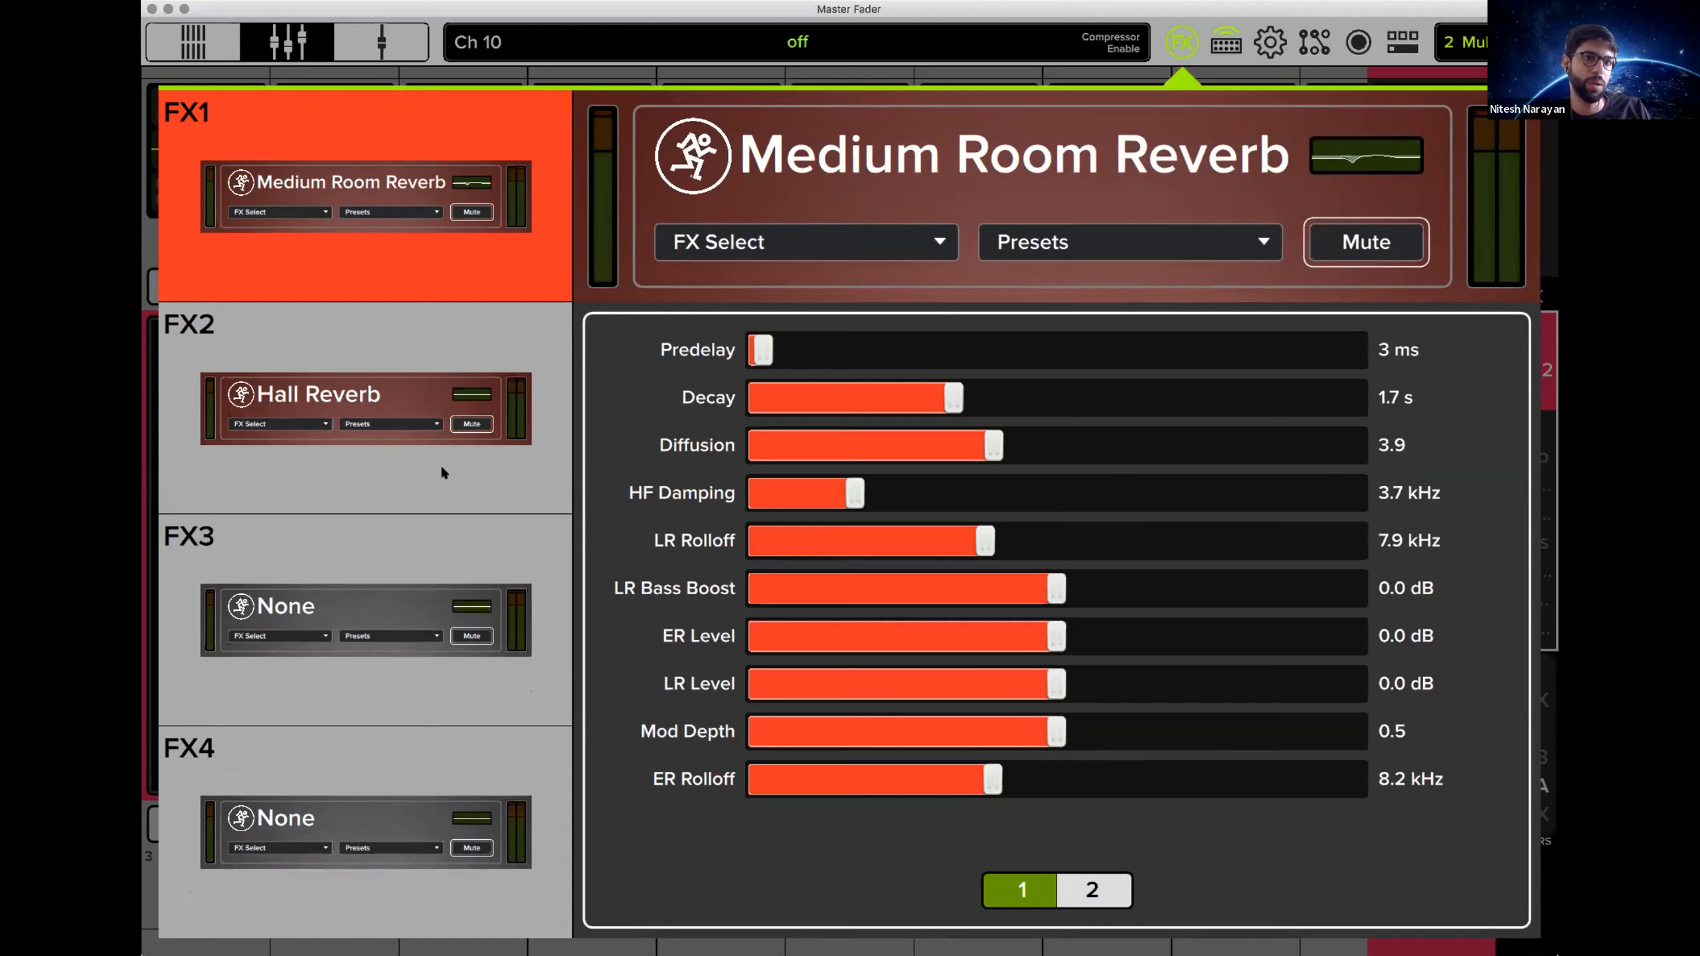
left_click(410, 563)
left_click(937, 242)
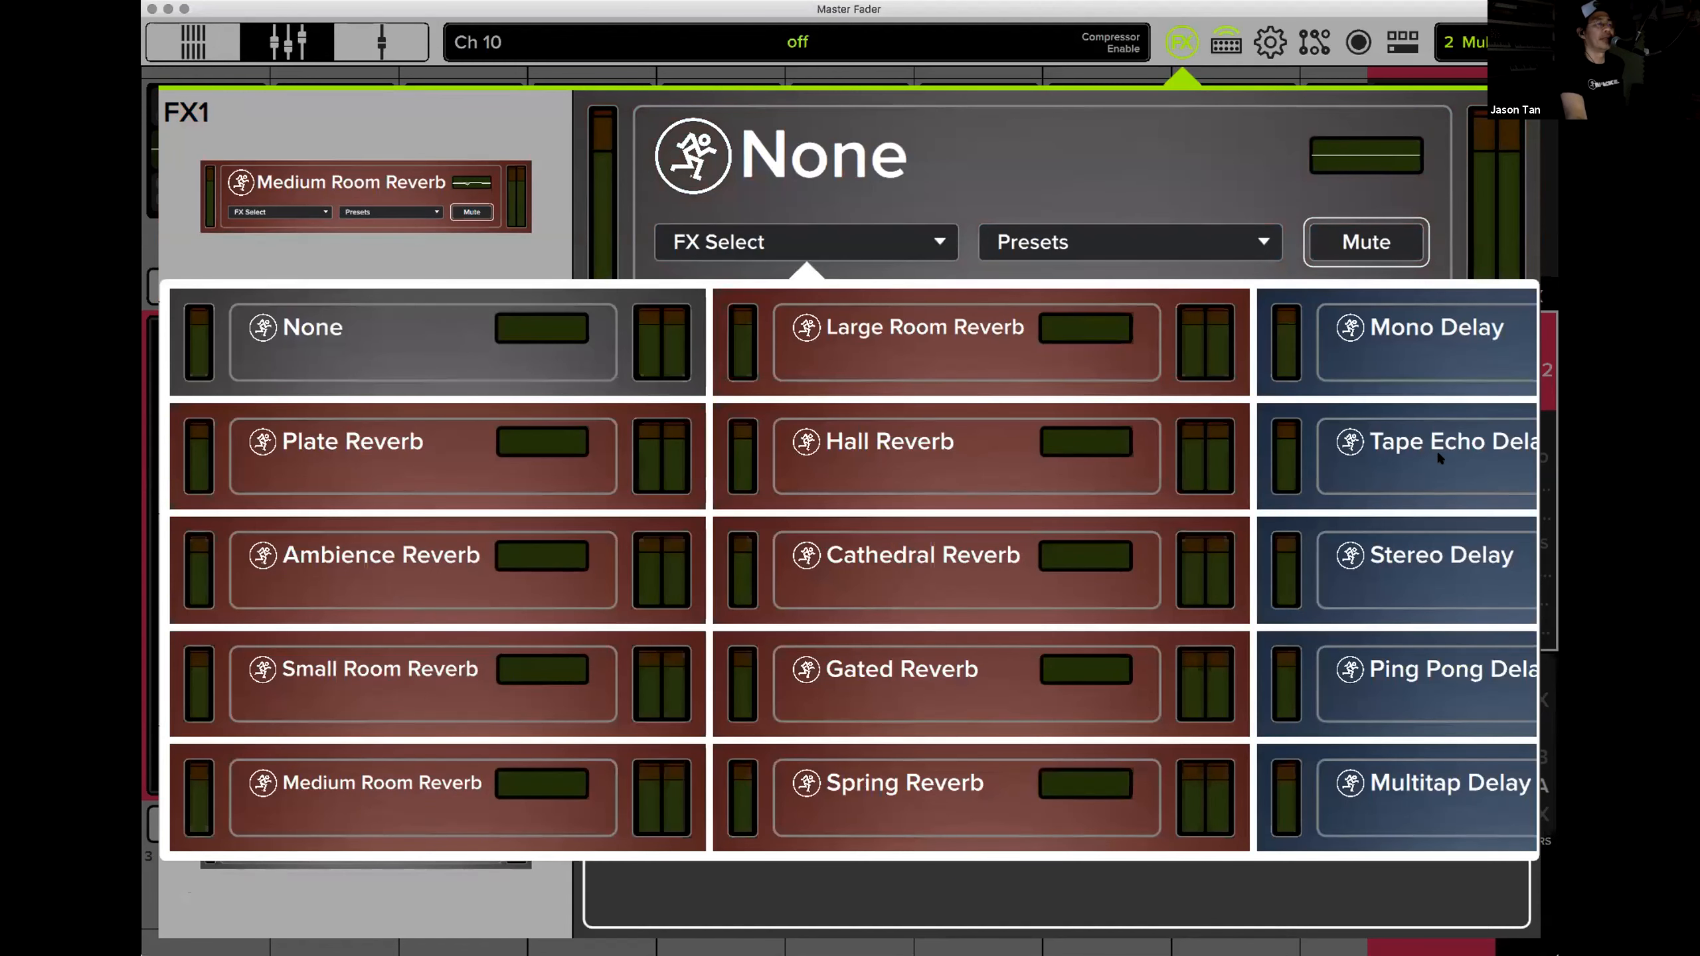
left_click(1442, 456)
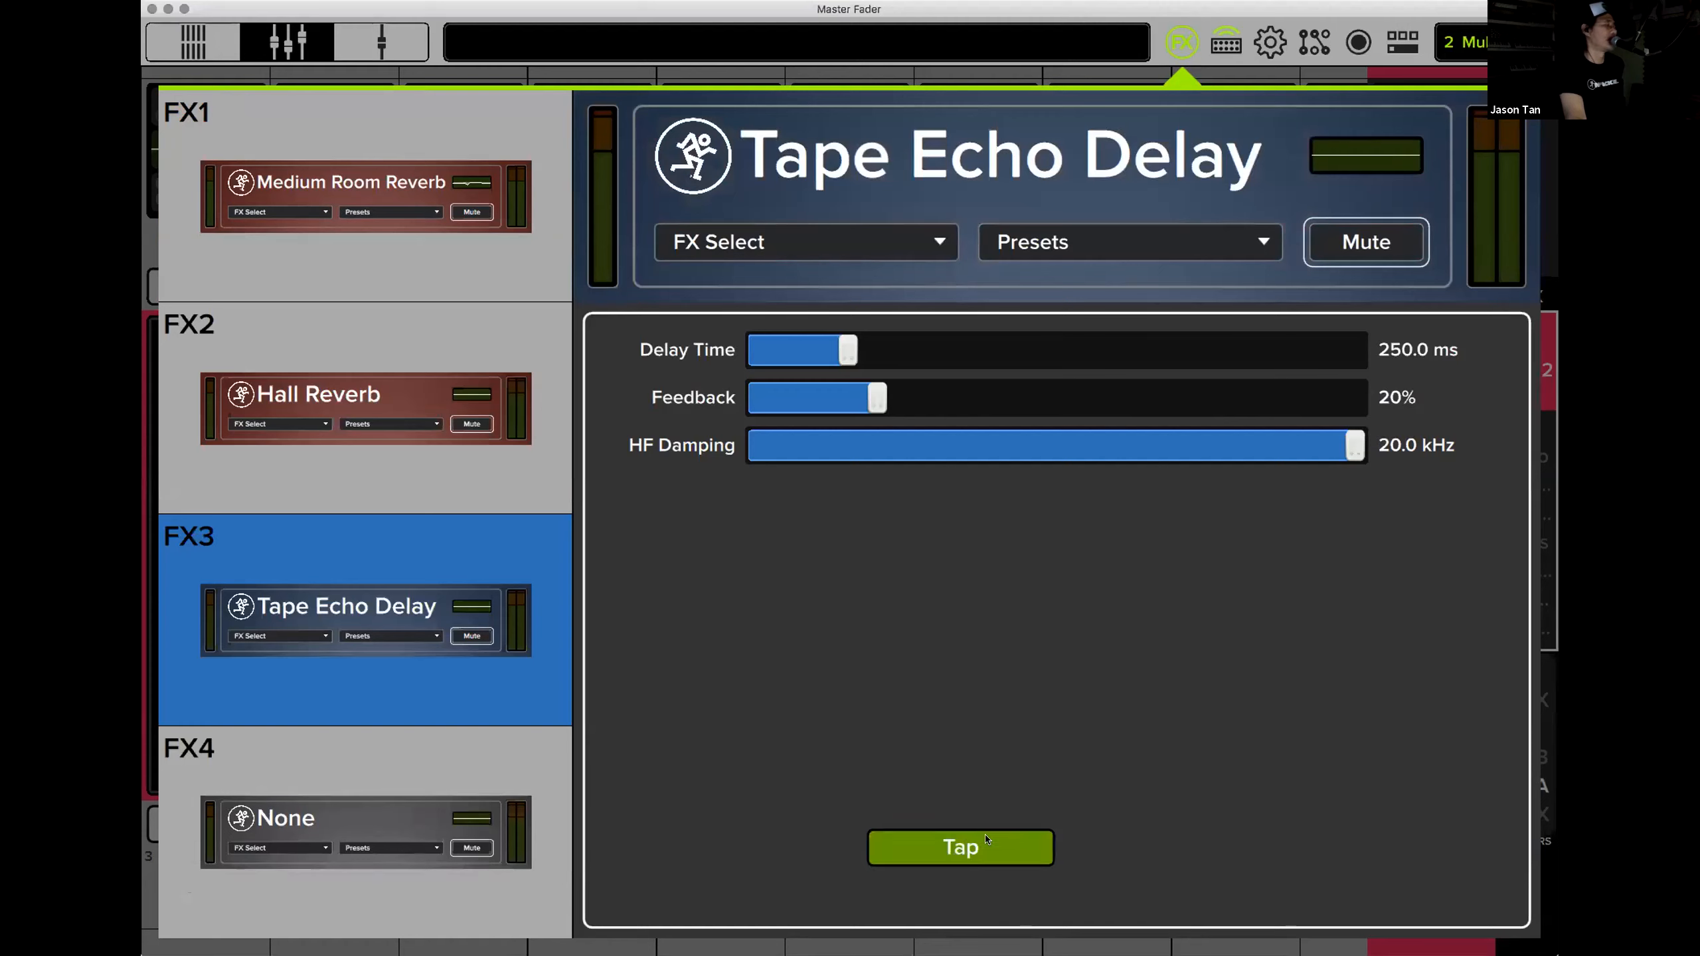
Load Mono Chorus into the FX4 processor and return to the channel faders.
left_click(455, 796)
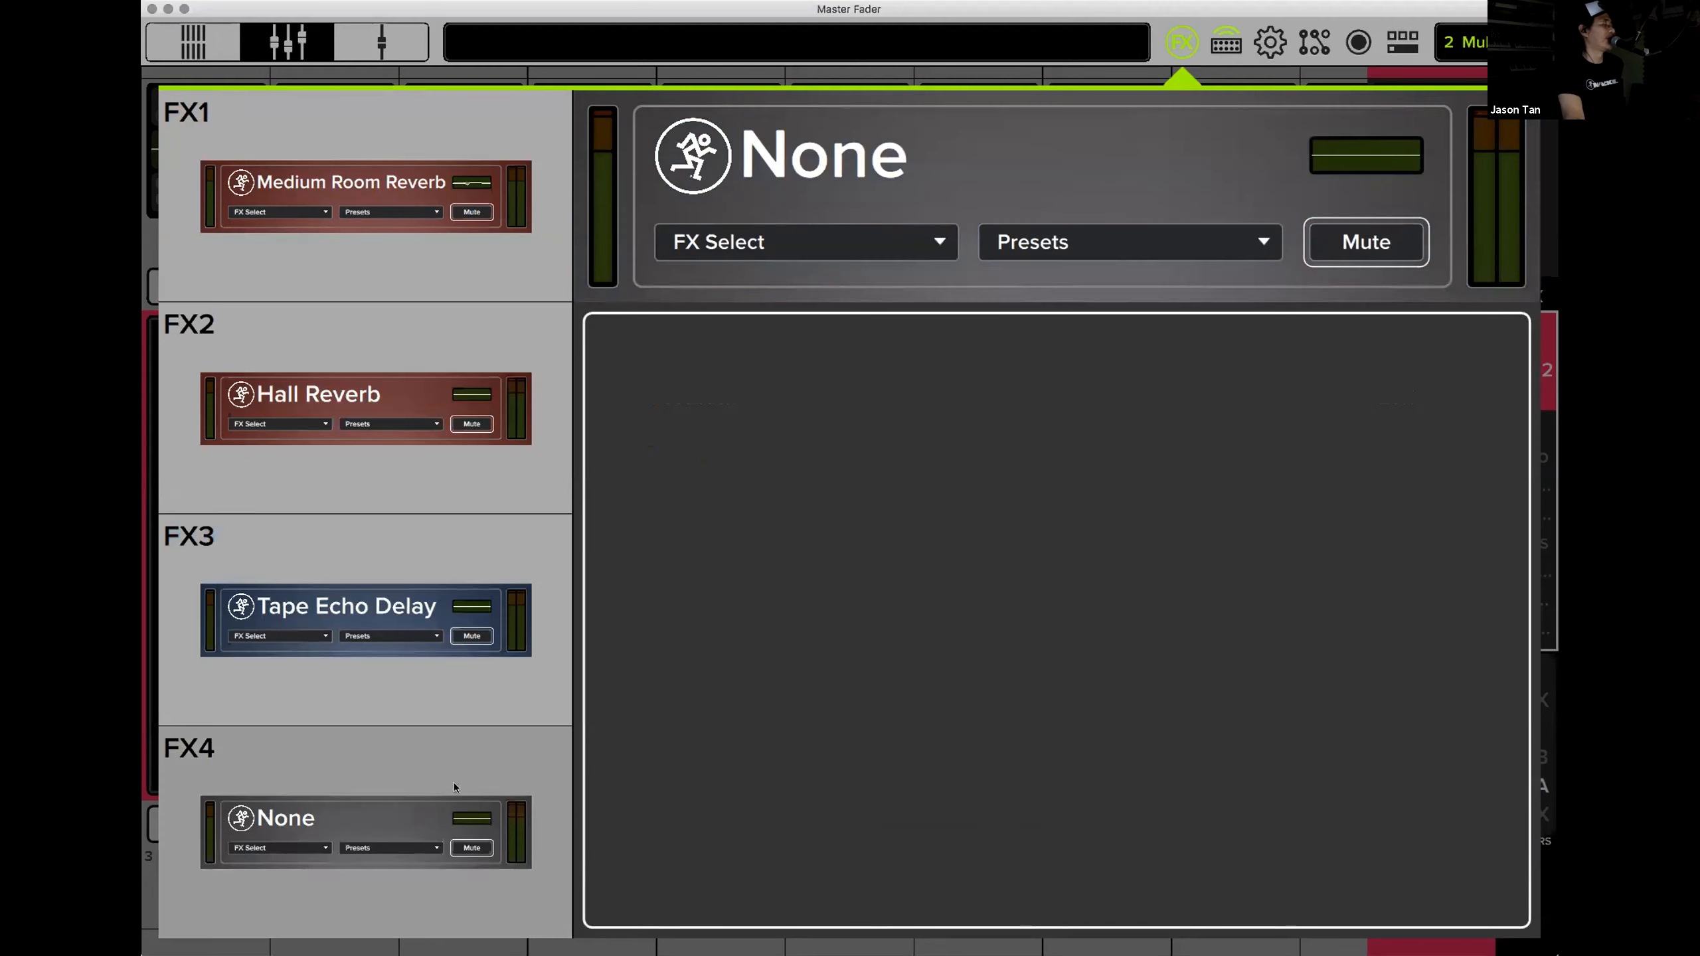
left_click(863, 244)
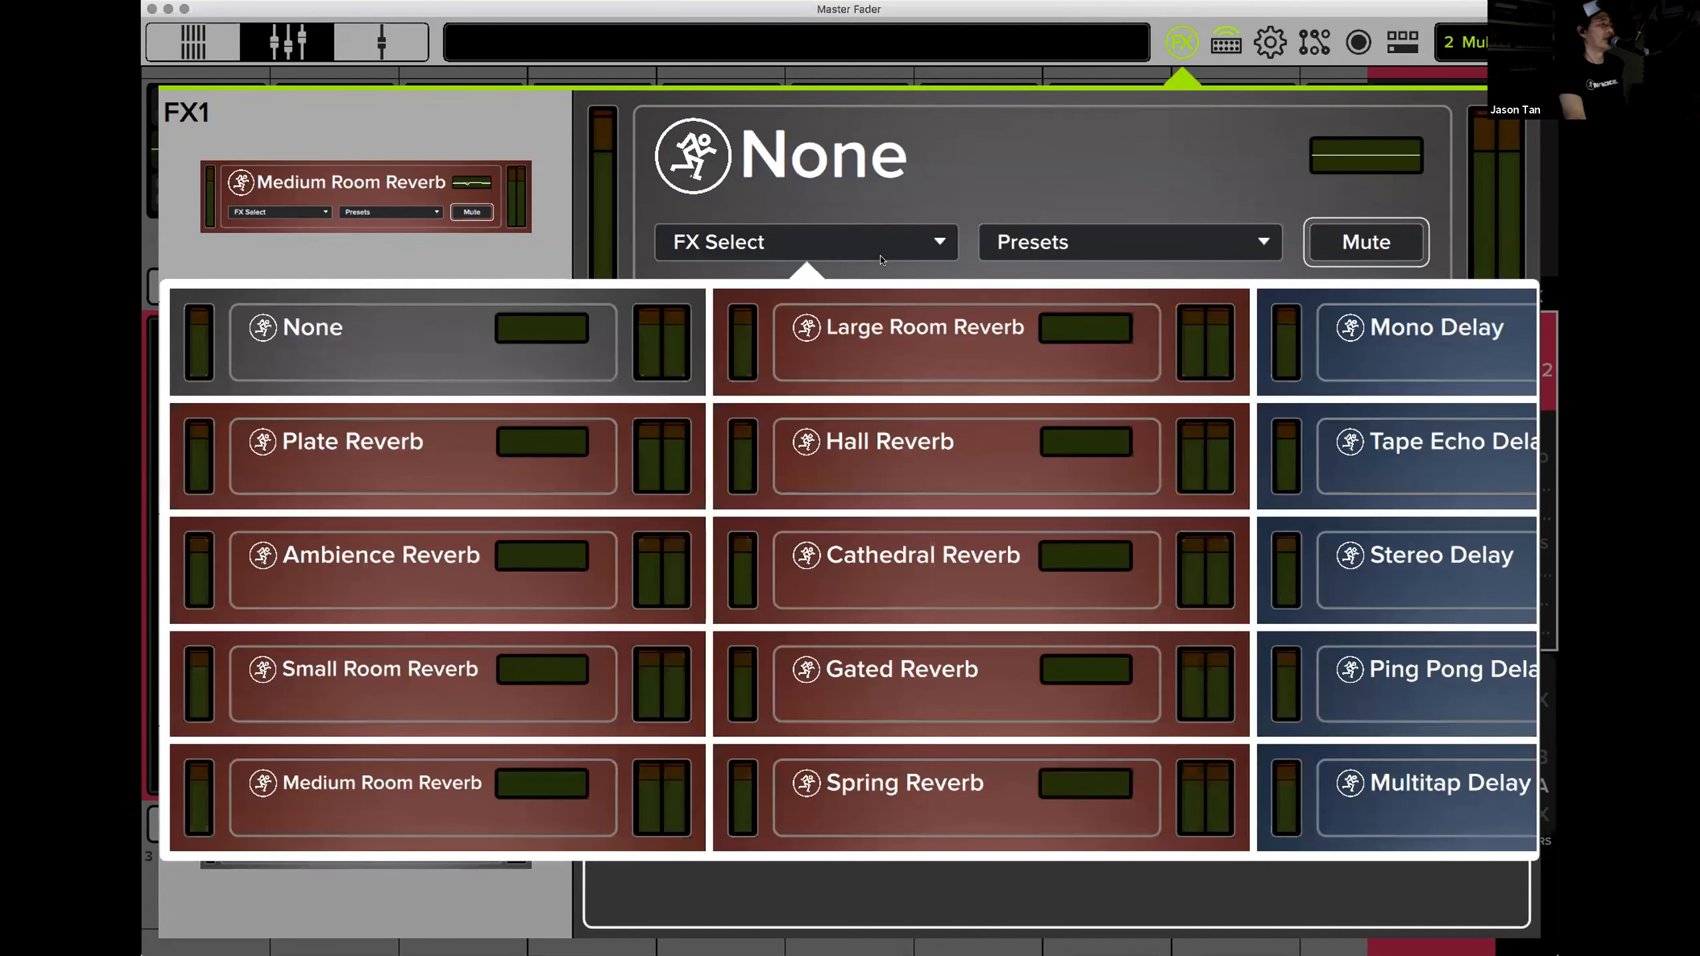
scroll(808, 572, "right", 10)
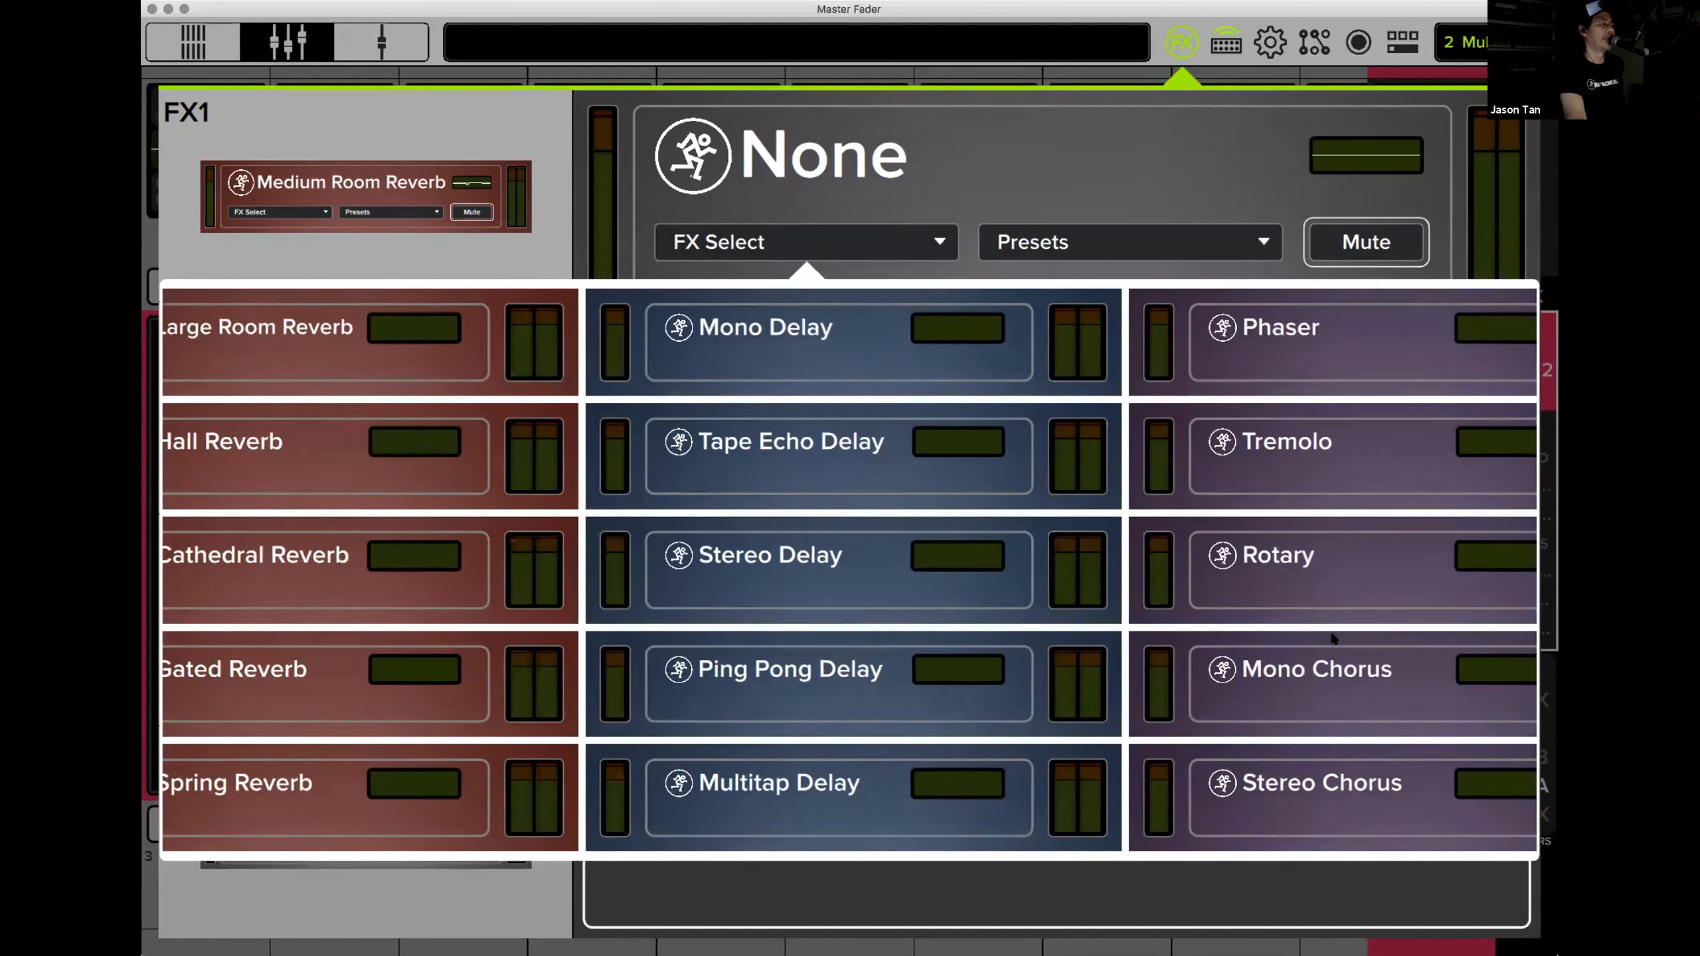
scroll(921, 799, "right", 5)
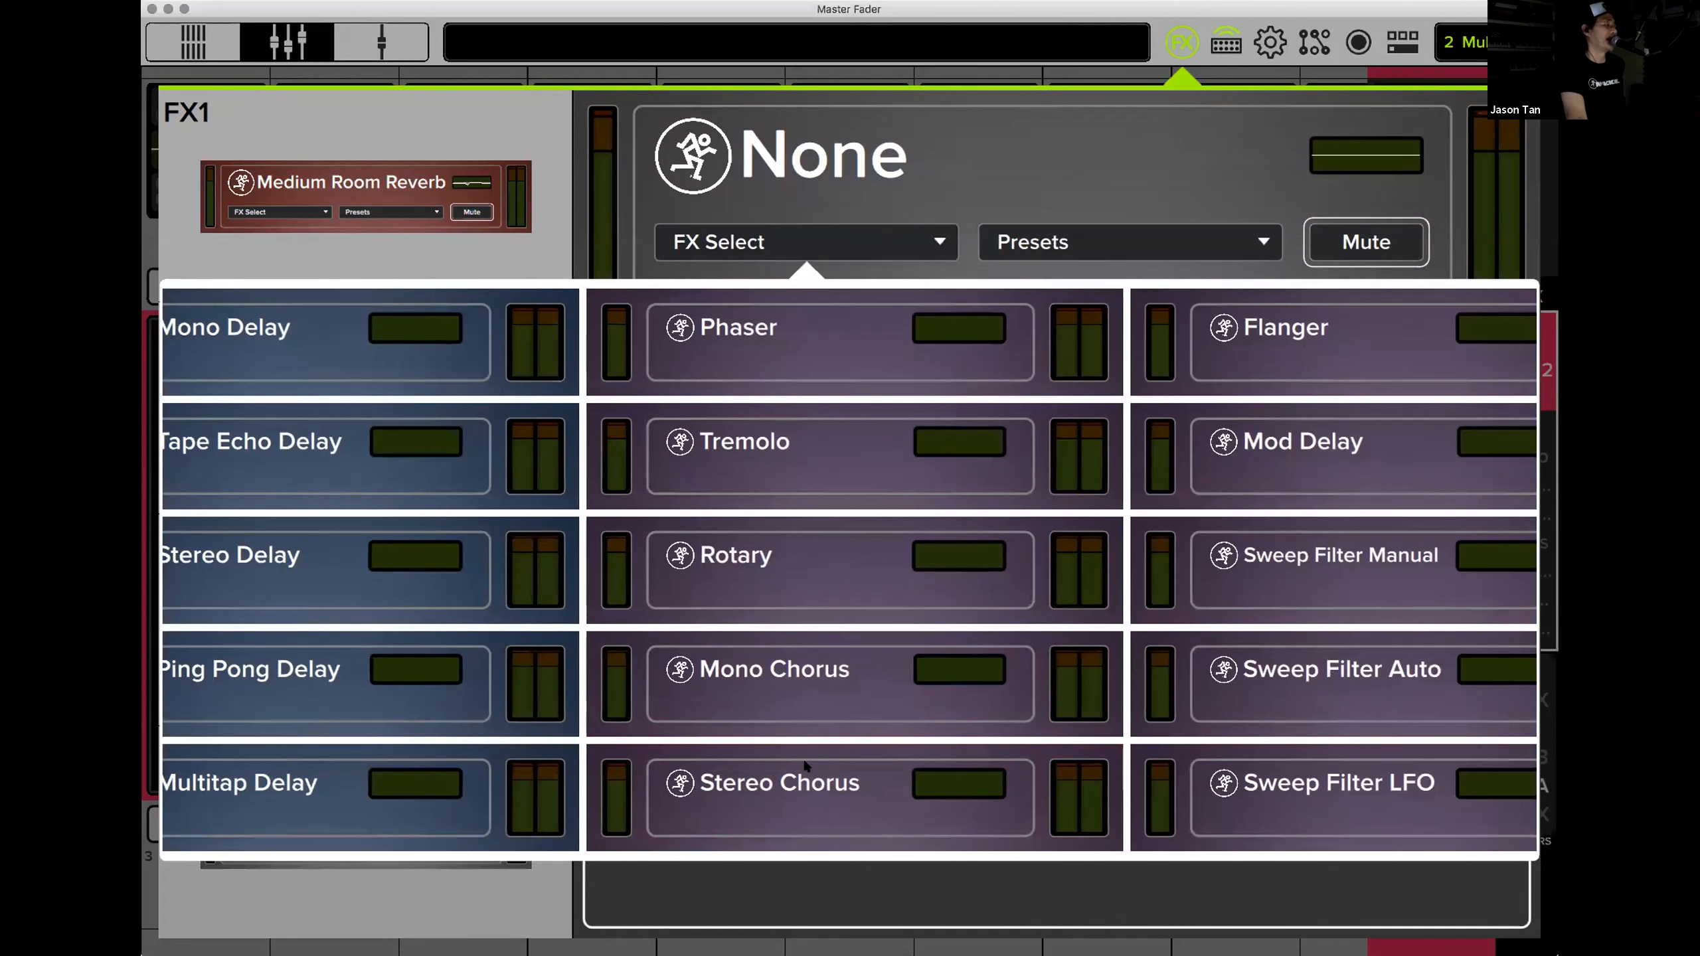
left_click(817, 691)
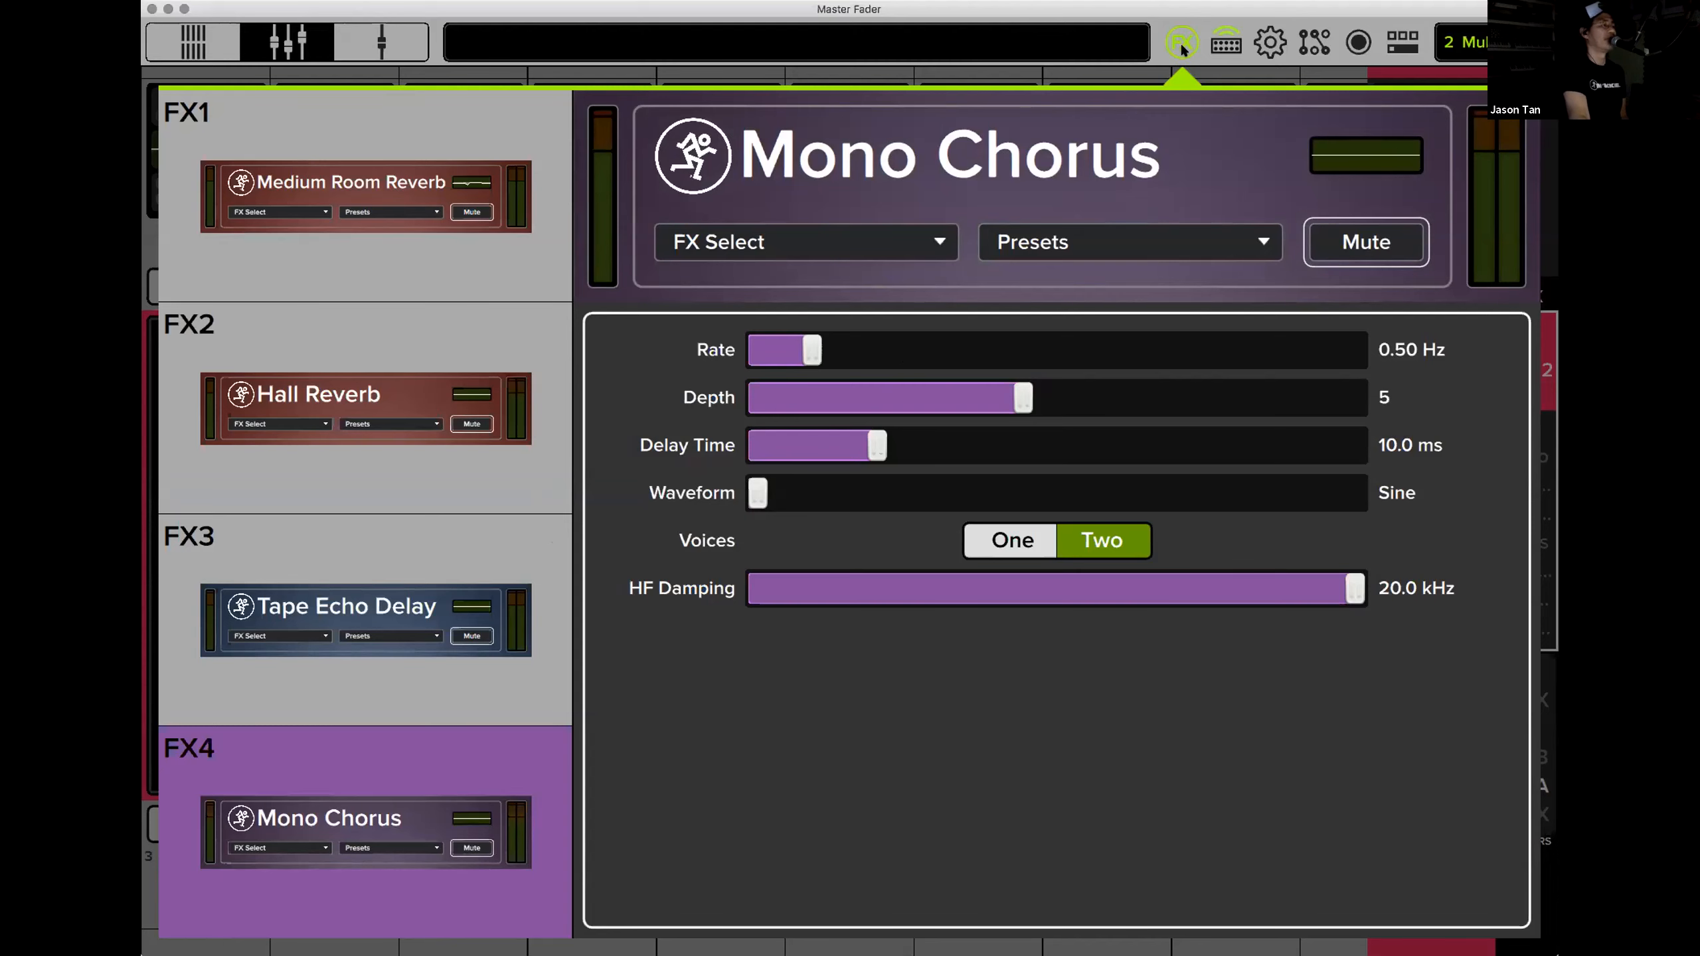
left_click(1182, 42)
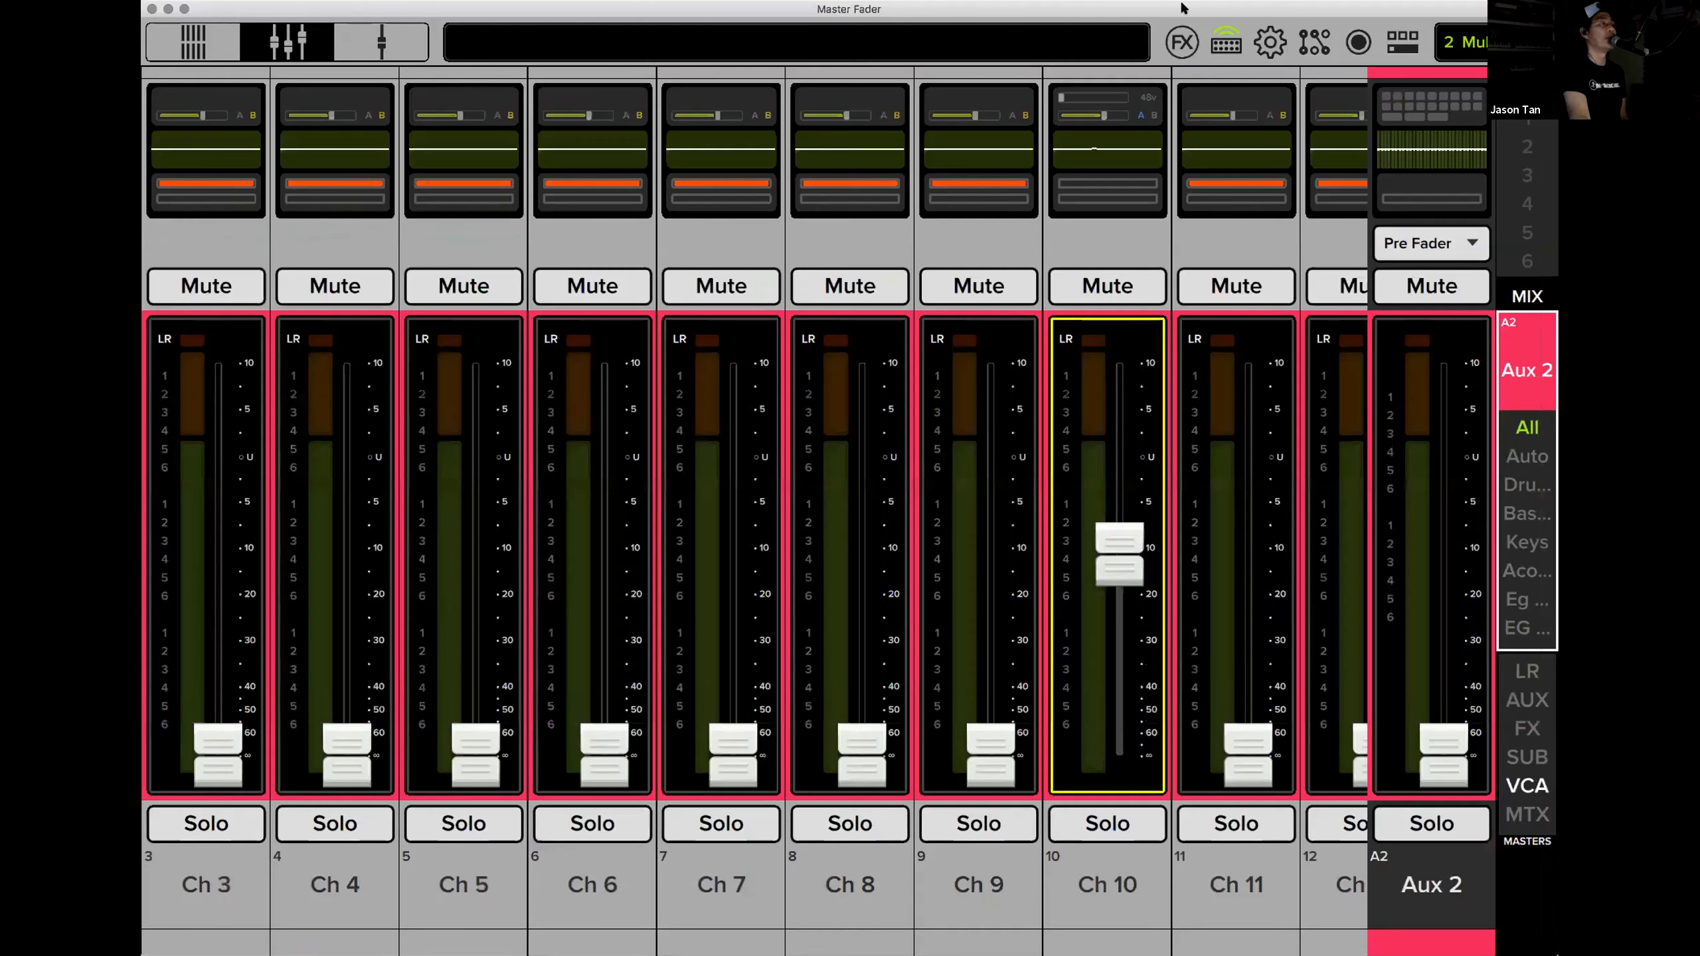
left_click(1182, 43)
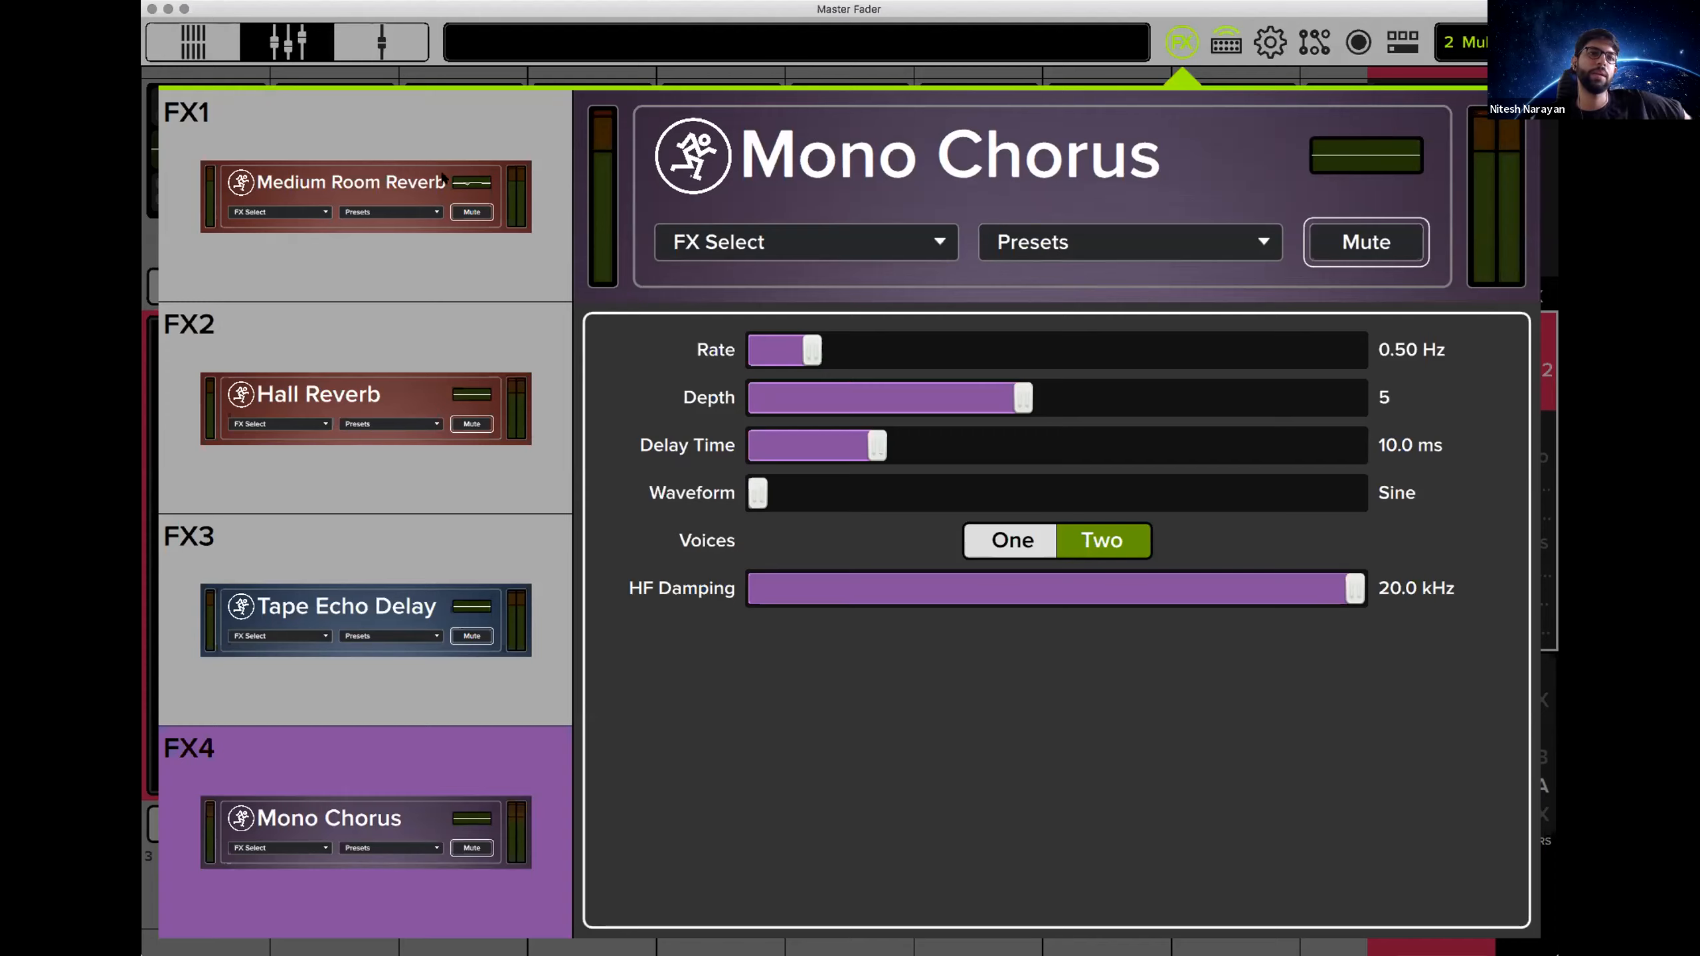
left_click(1182, 50)
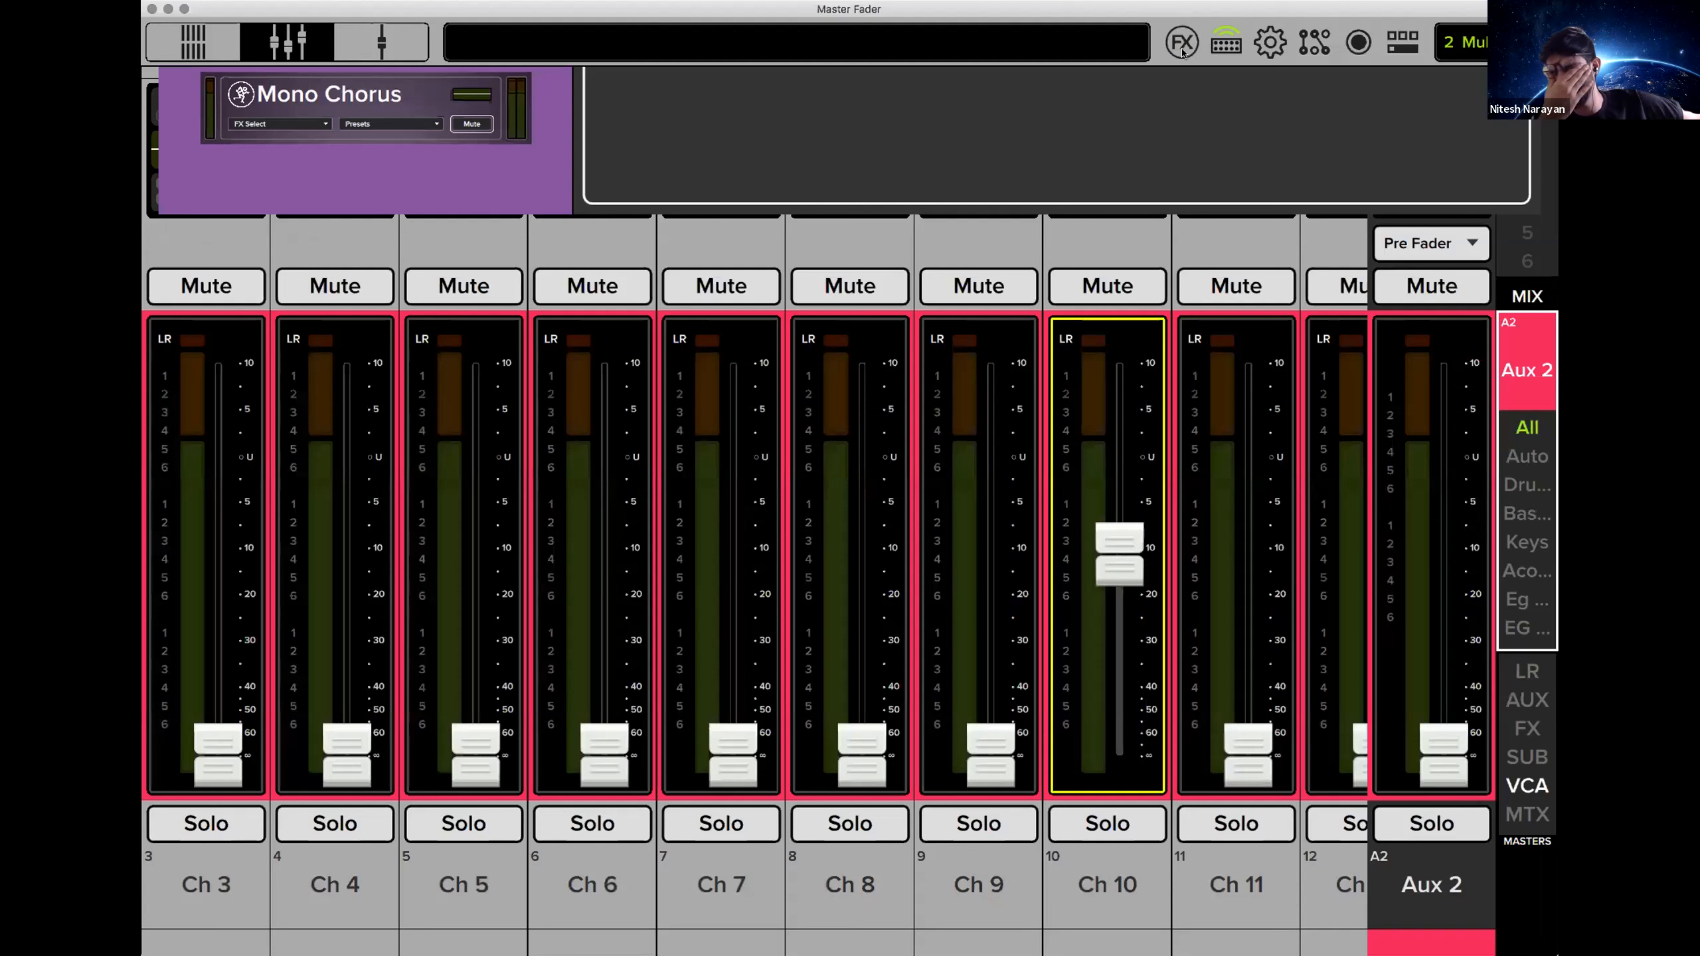
Switch to the Main mix and open the Mic channel's detailed processing view.
left_click(1529, 372)
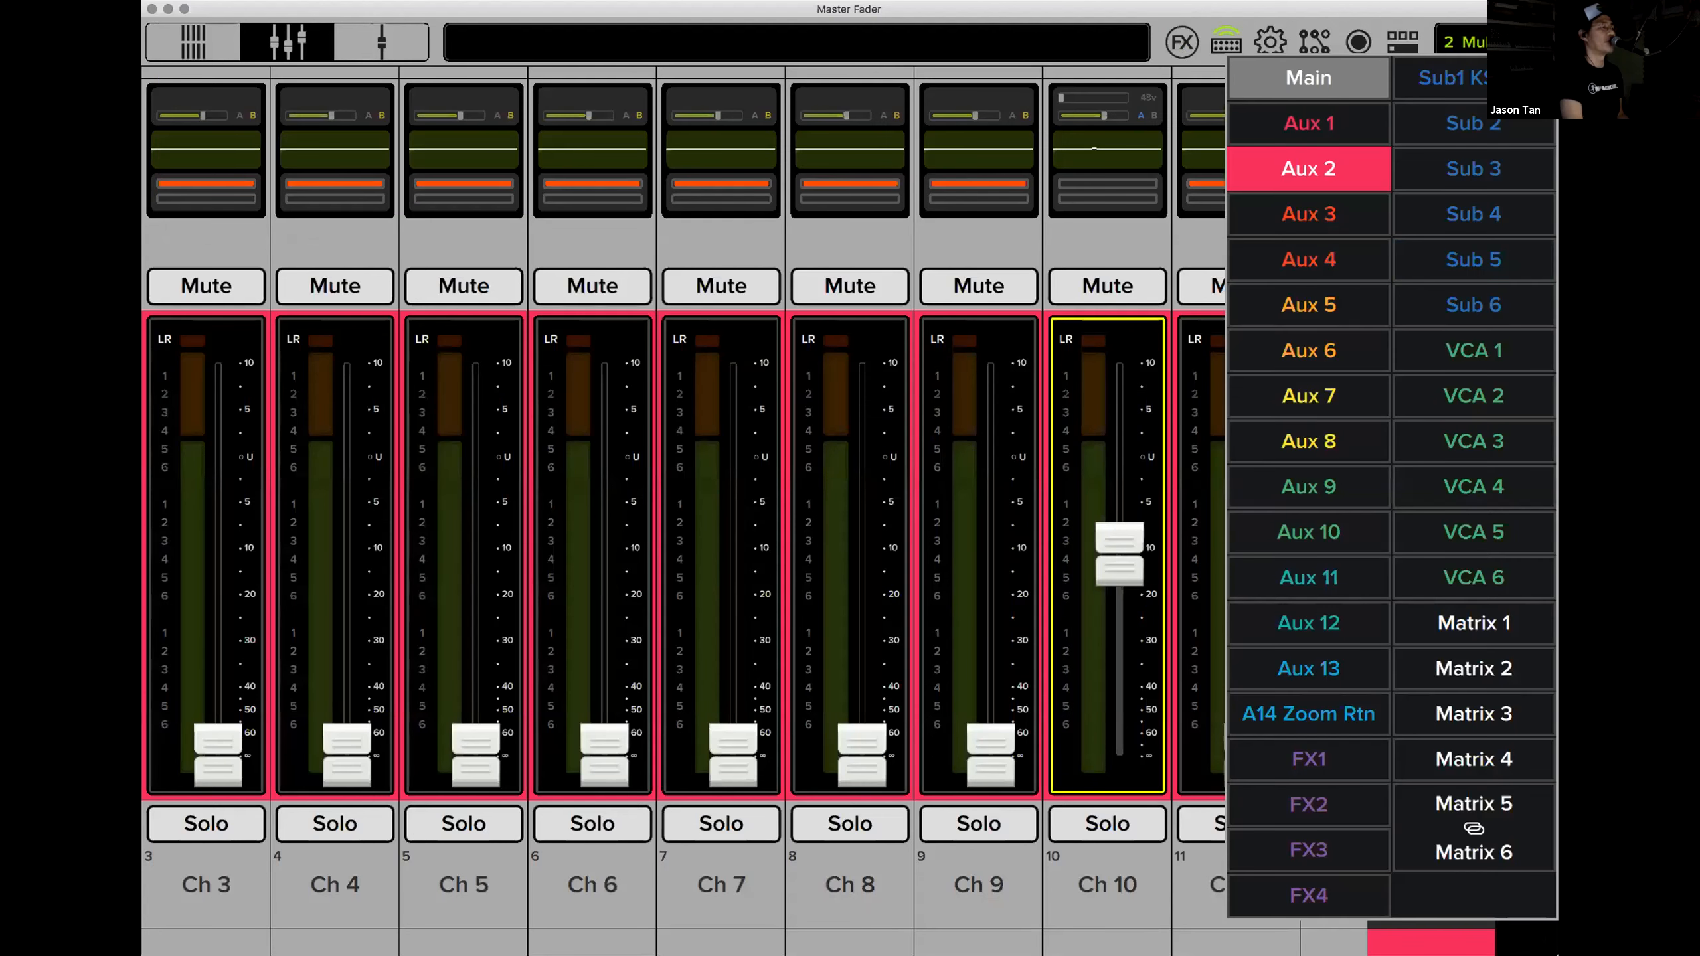
left_click(1308, 78)
scroll(1004, 456, "right", 6)
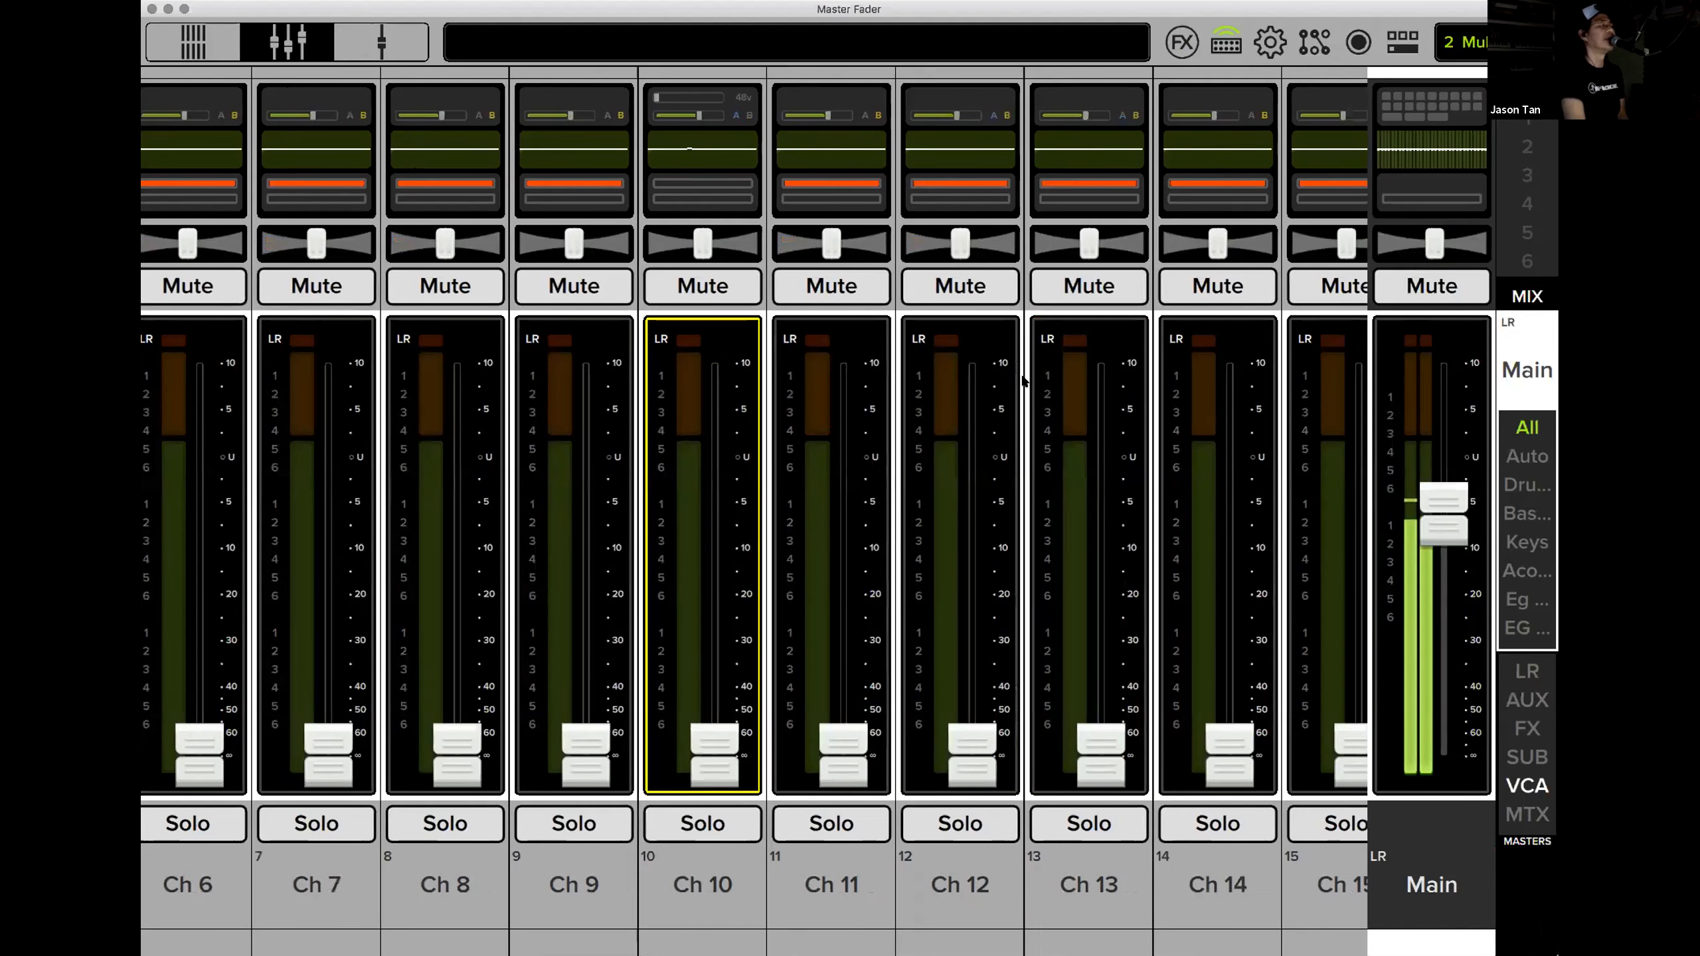
scroll(1023, 381, "right", 15)
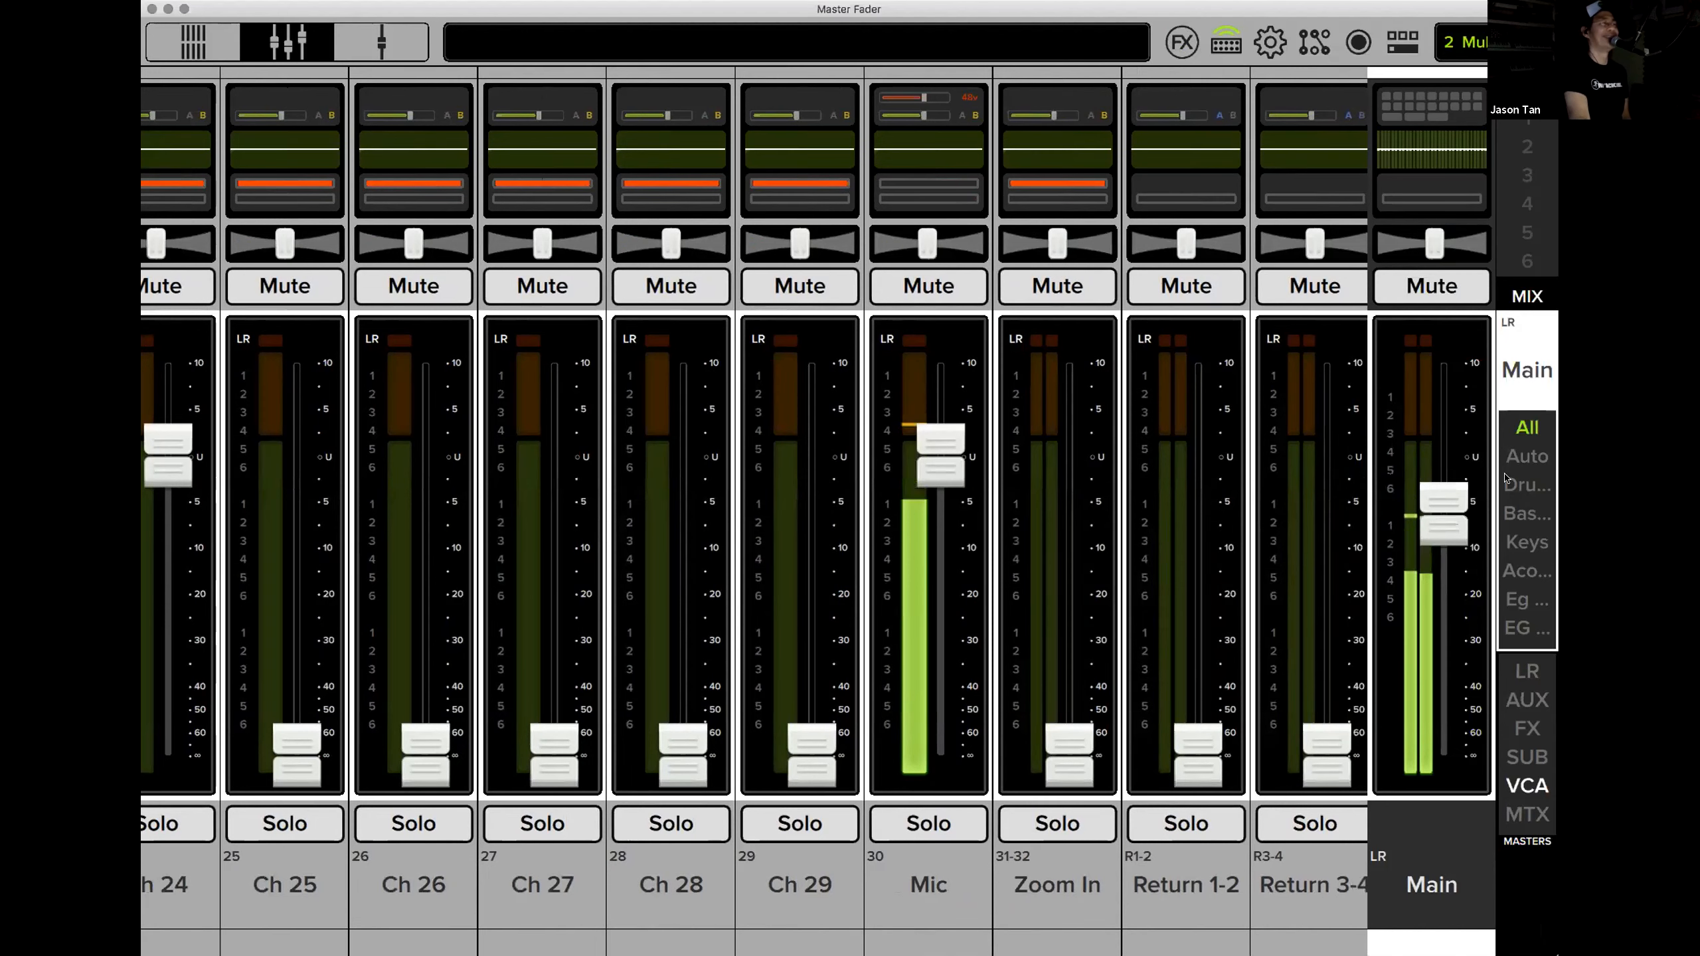
left_click(947, 193)
scroll(790, 556, "down", 5)
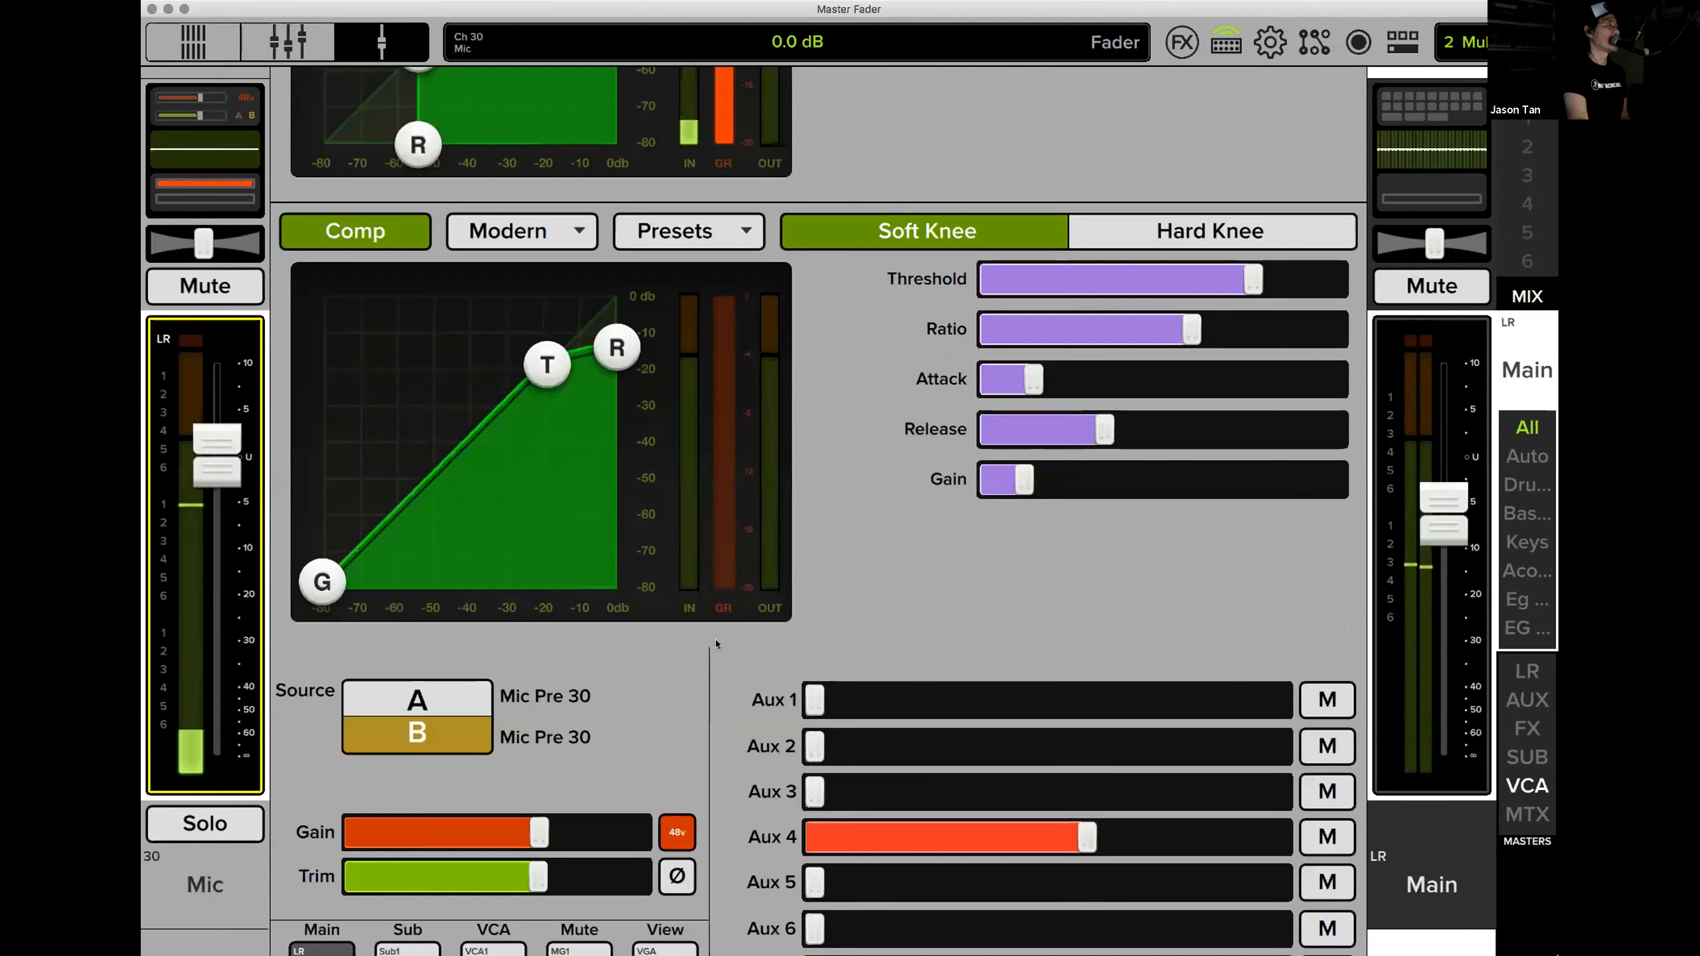
scroll(714, 639, "down", 15)
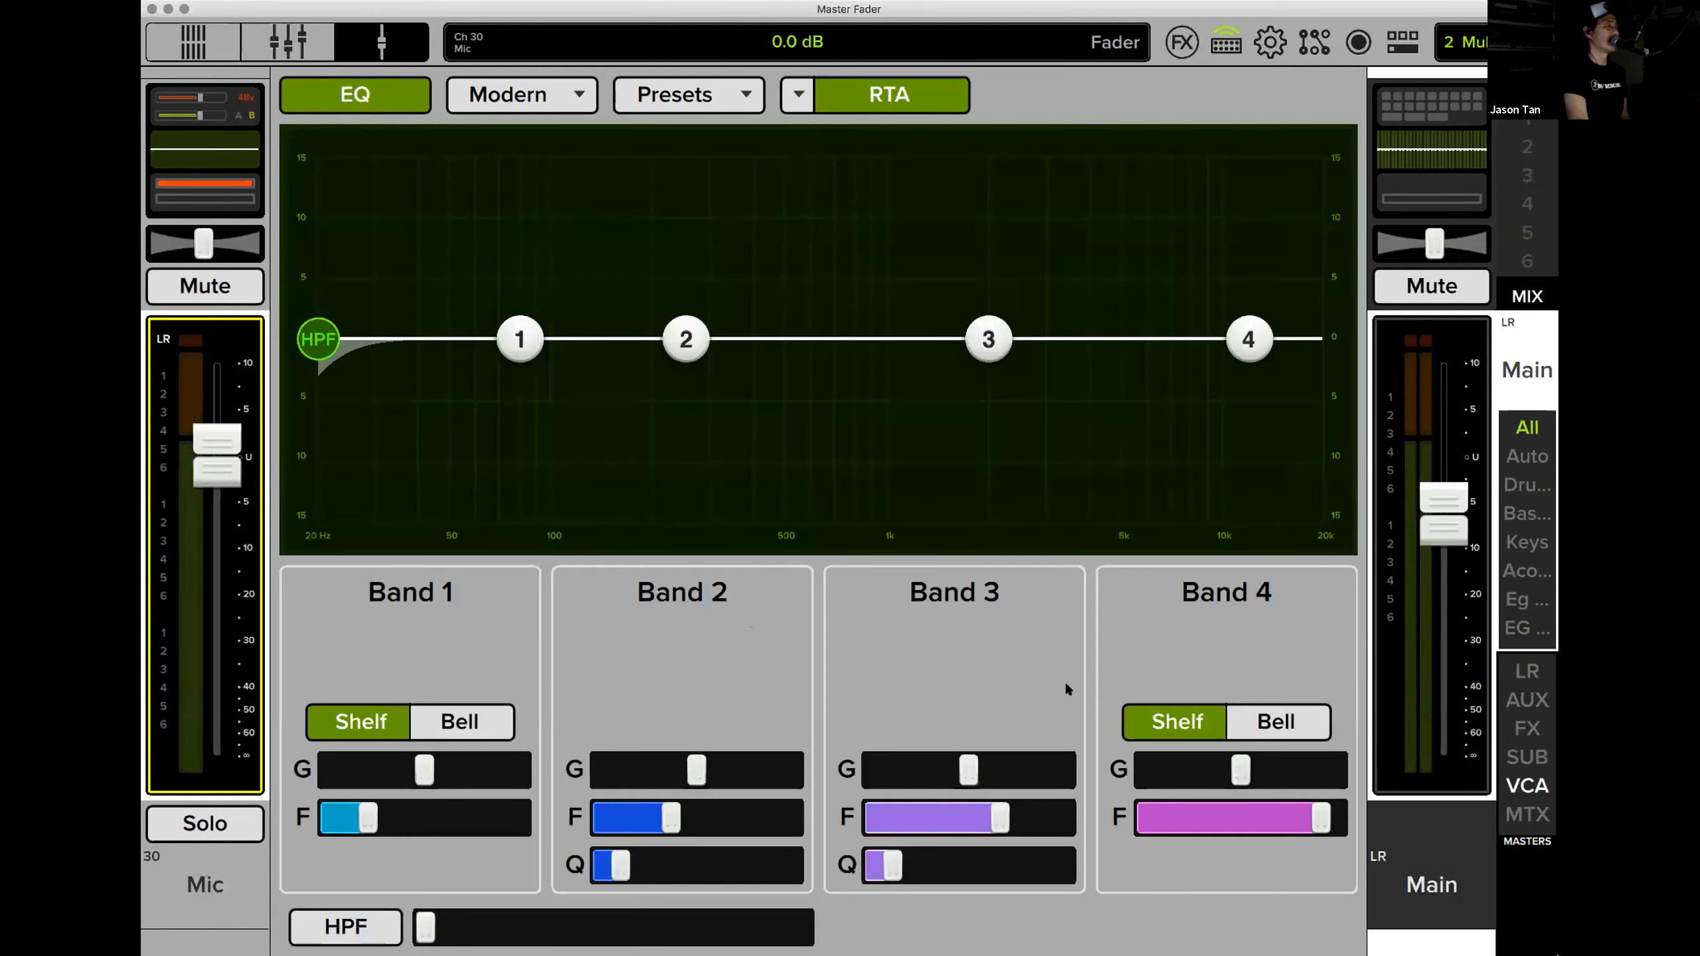
Switch to the FX1 mix and raise the Mic channel's send to about -20.7 dB.
scroll(1068, 690, "left", 3)
left_click(1531, 370)
left_click(1308, 759)
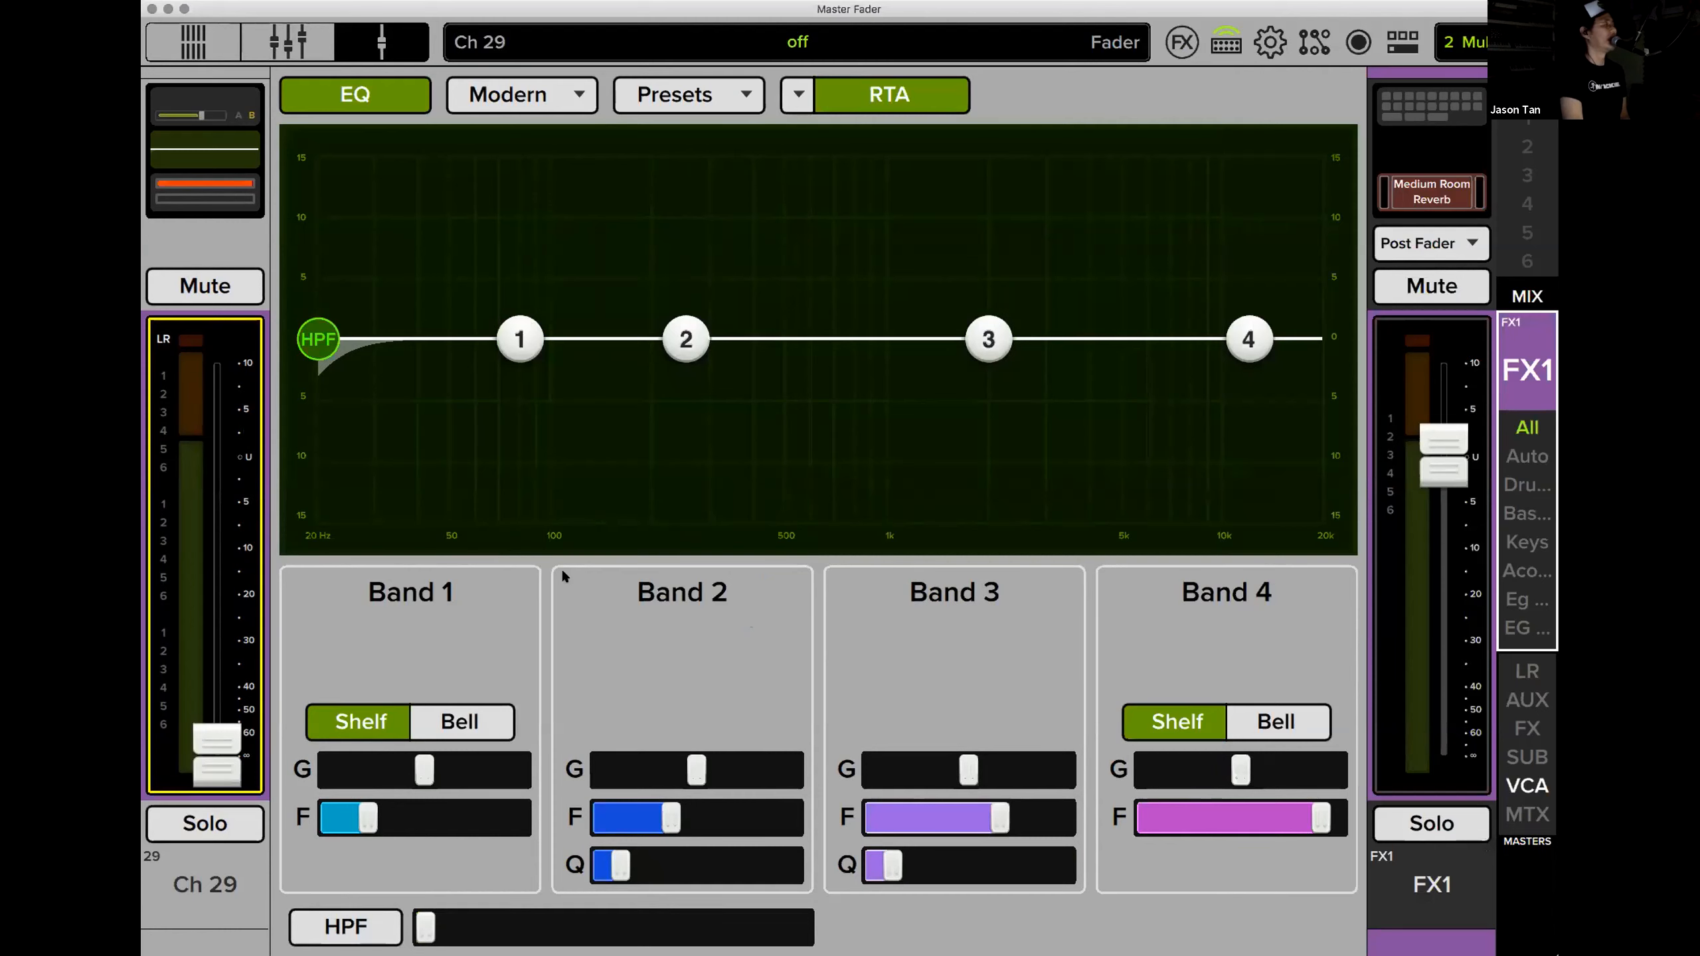
scroll(353, 676, "right", 3)
left_click_drag(216, 747, 226, 578)
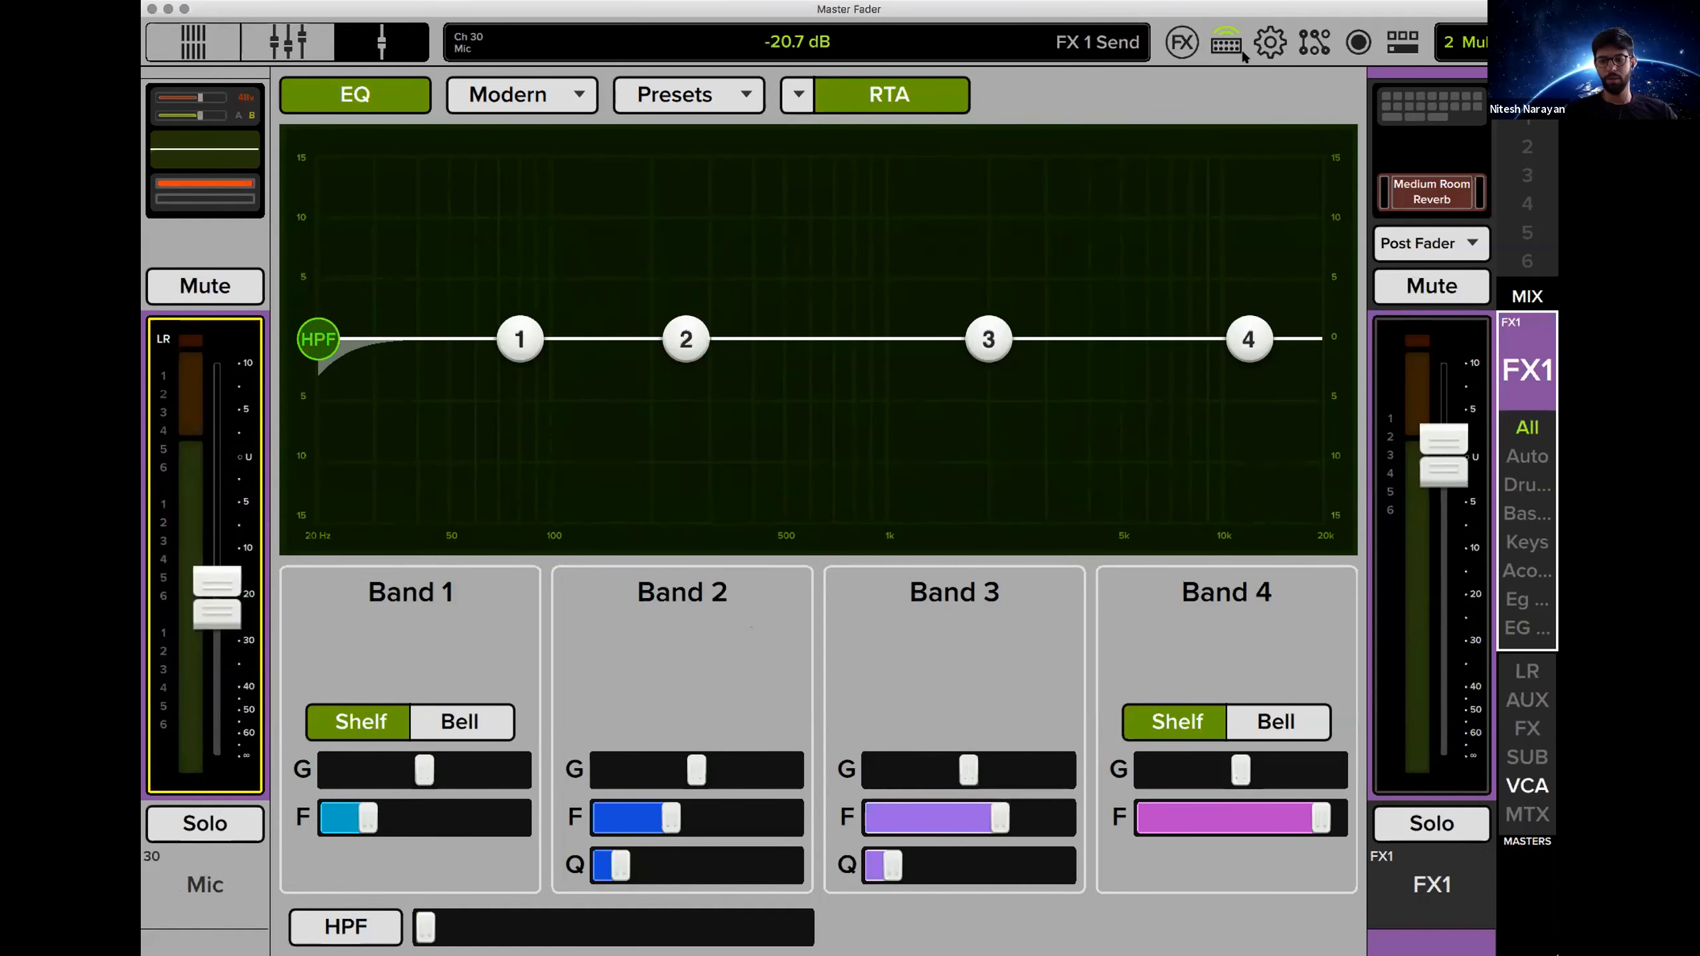
Open the EQ of FX1's Medium Room Reverb and boost band 4 to about 10.1 dB at 3.14 kHz.
left_click(1180, 44)
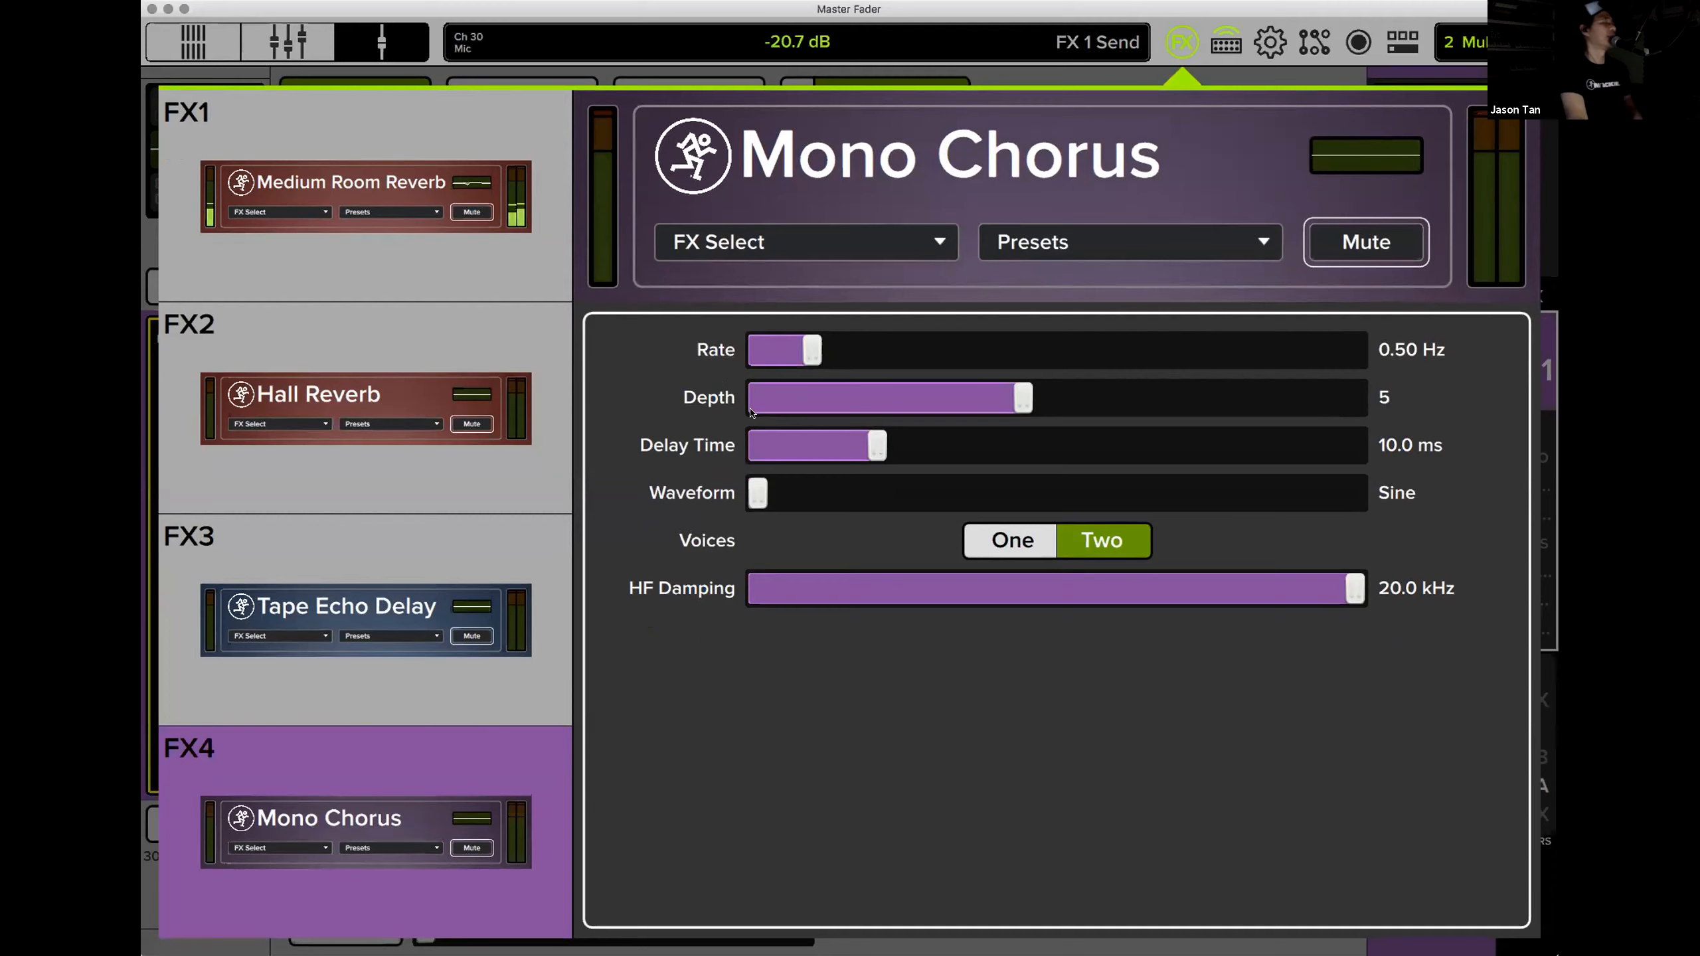
left_click(484, 123)
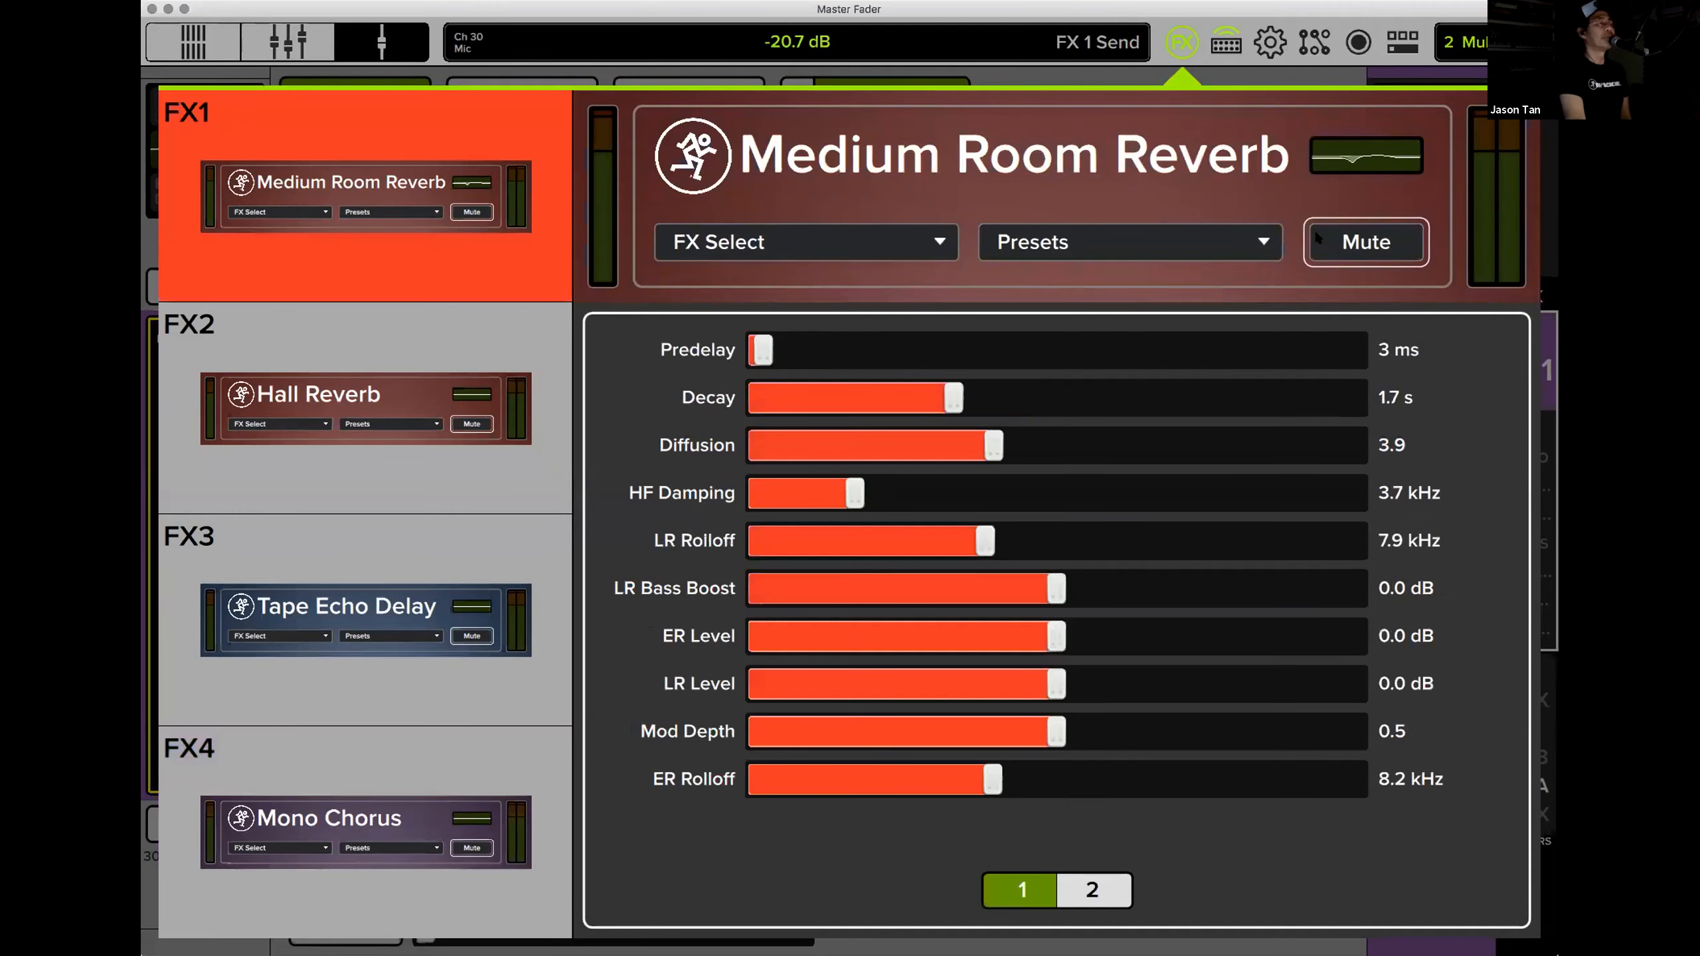
left_click(1372, 161)
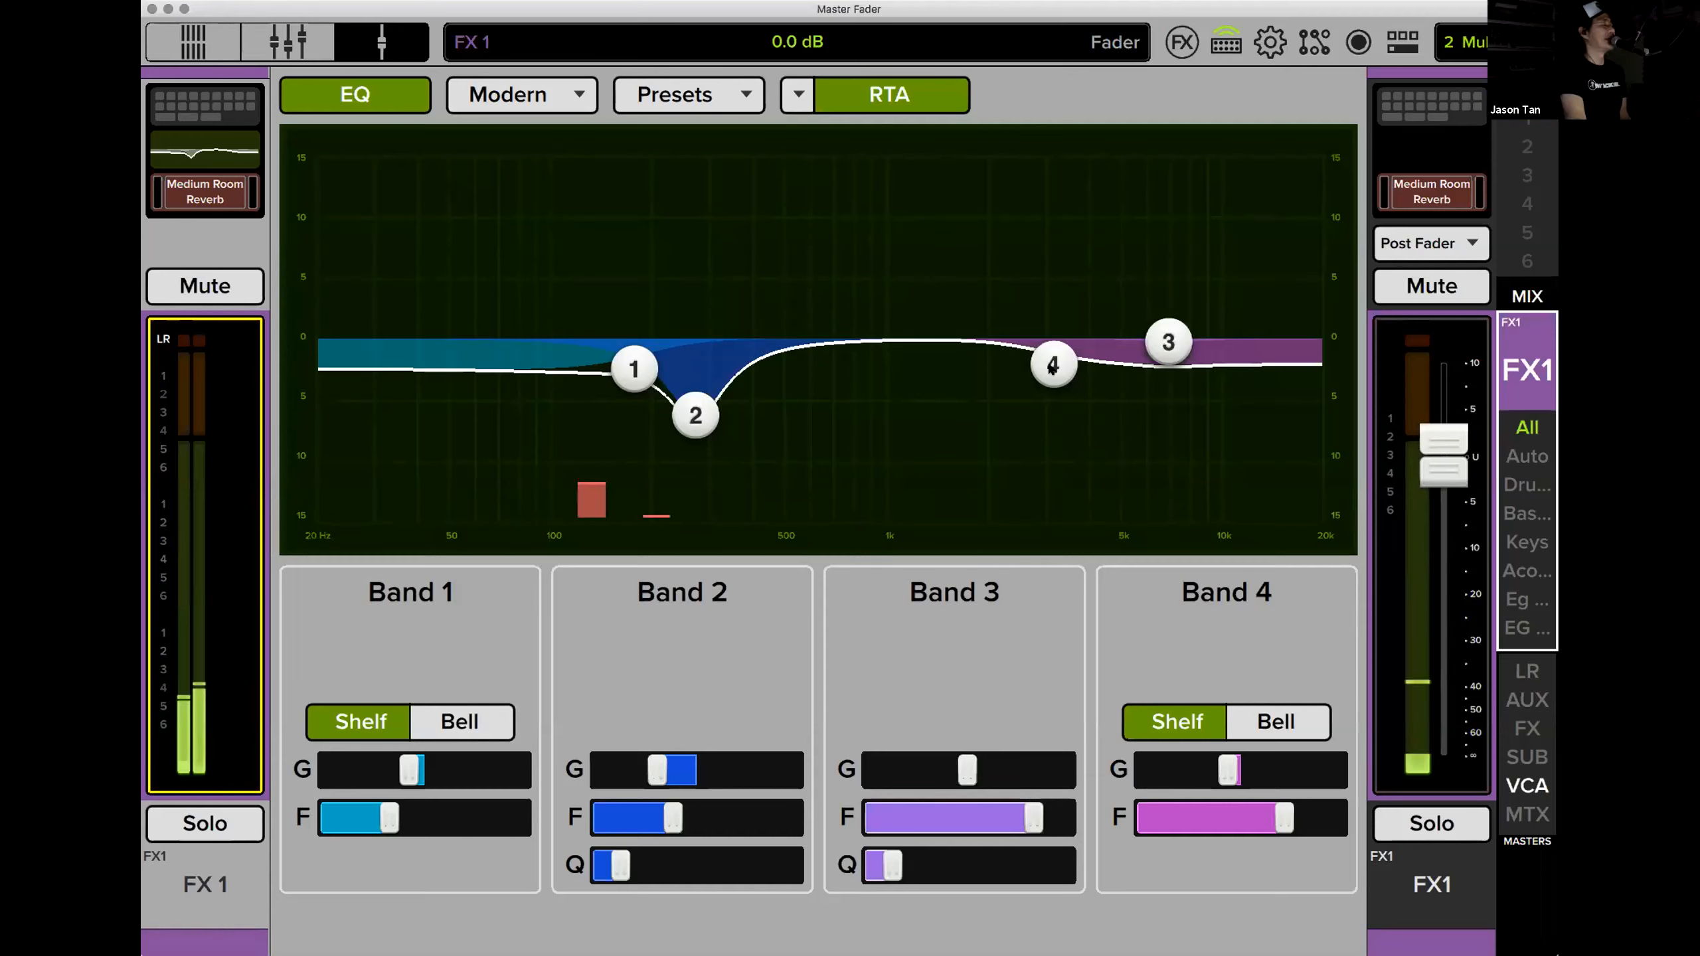
left_click(1052, 367)
left_click_drag(1048, 242, 1053, 219)
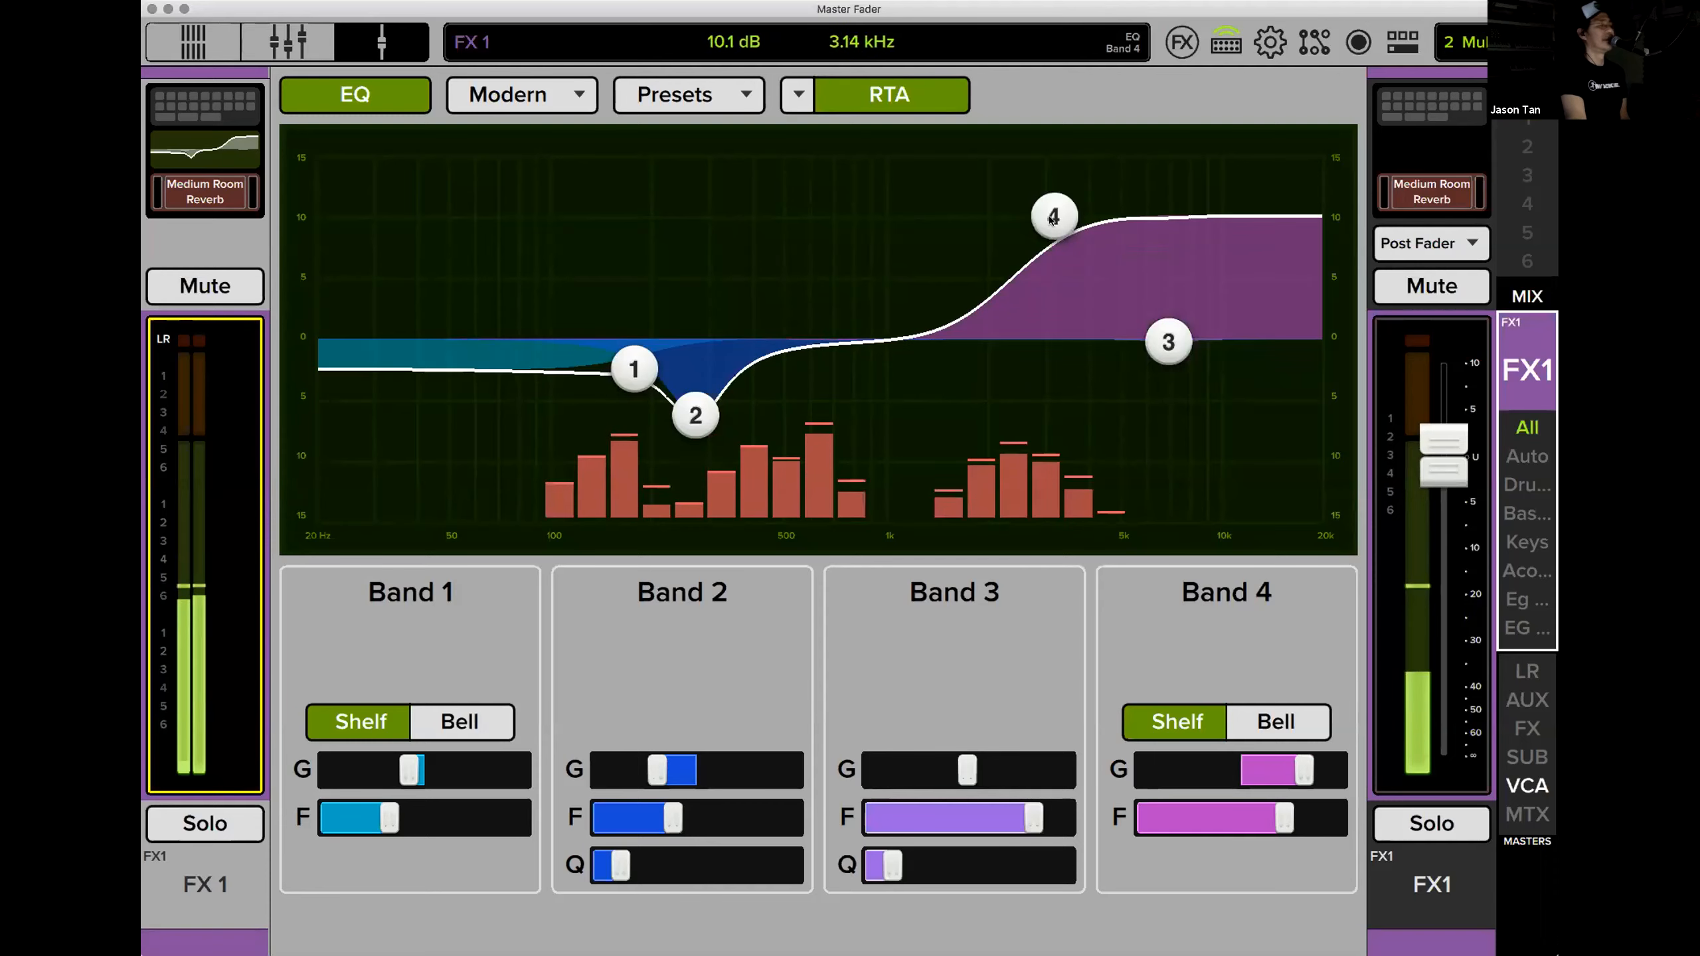
Cut band 1 of FX1's EQ to about -11.2 dB at 186 Hz and set band 4 to about 4.6 dB at 2.90 kHz.
left_click(694, 414)
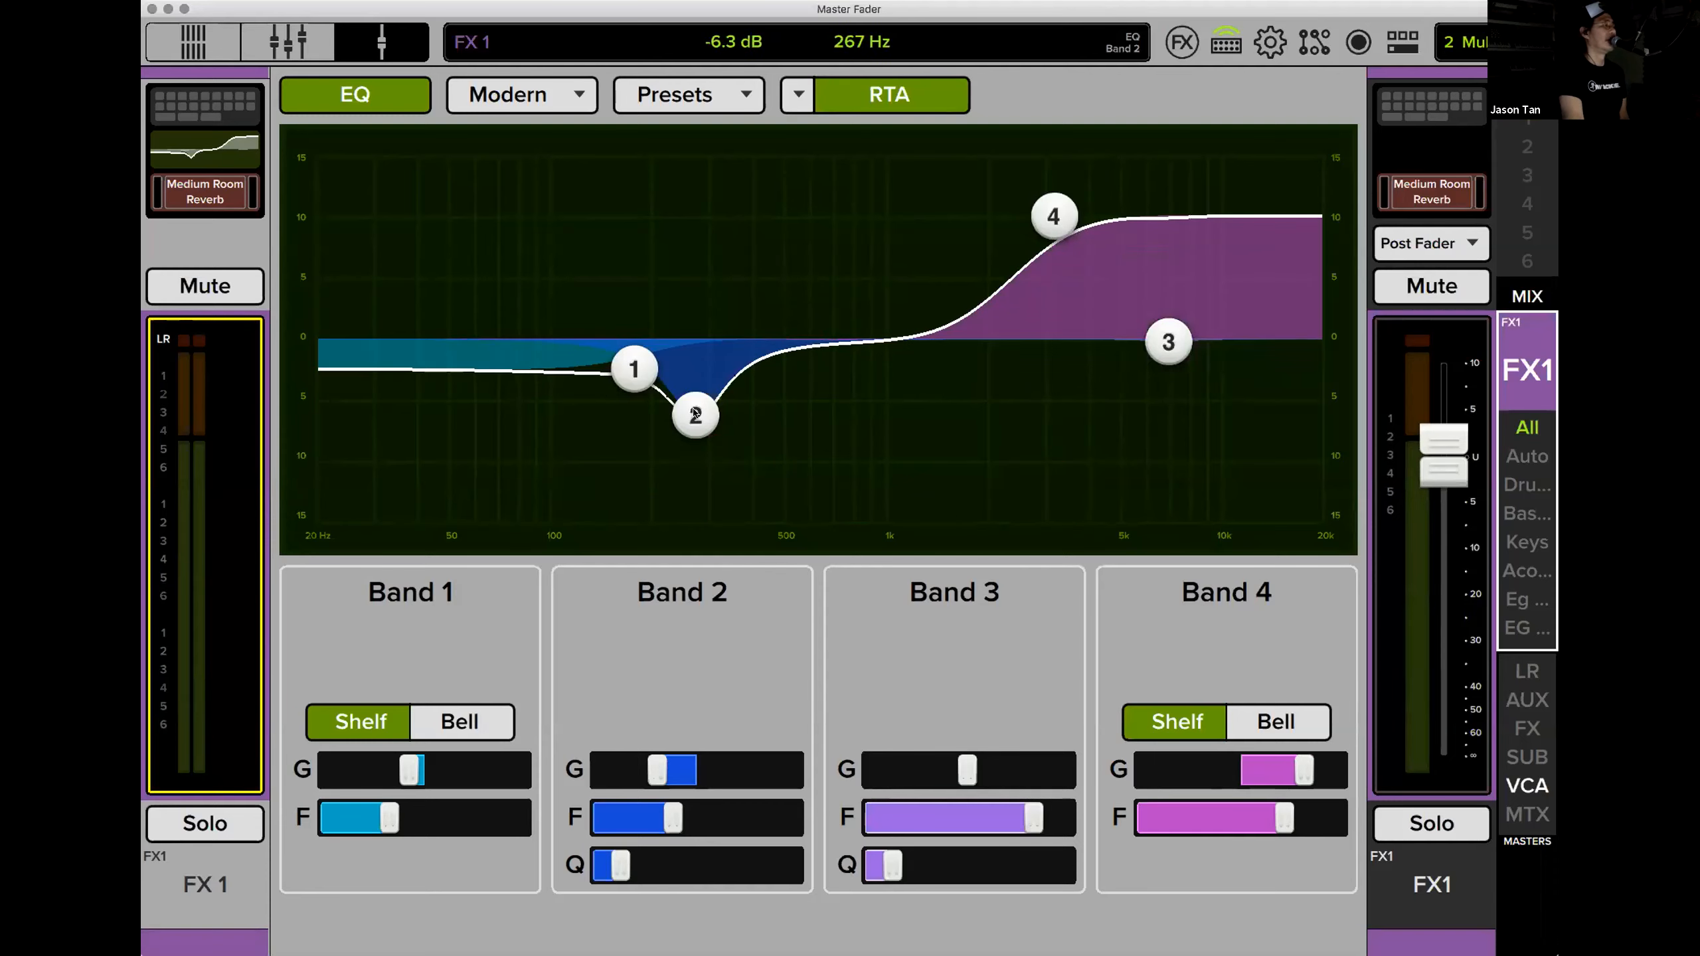
left_click(632, 369)
left_click_drag(780, 479, 635, 465)
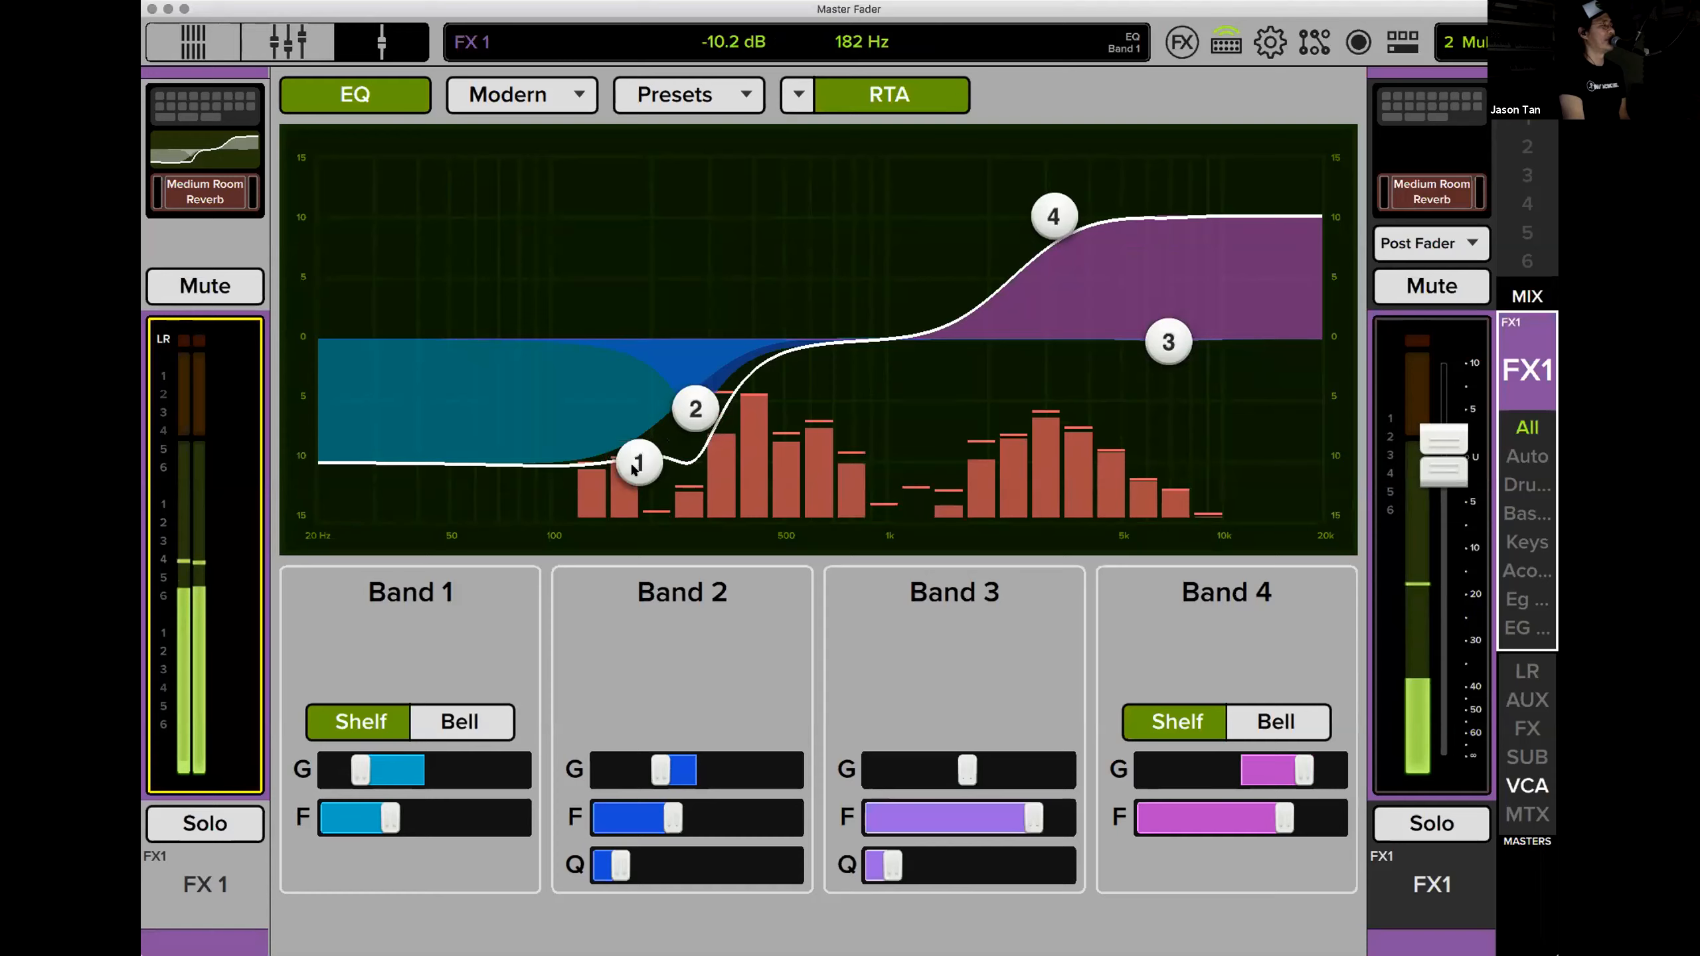
left_click_drag(636, 477, 637, 478)
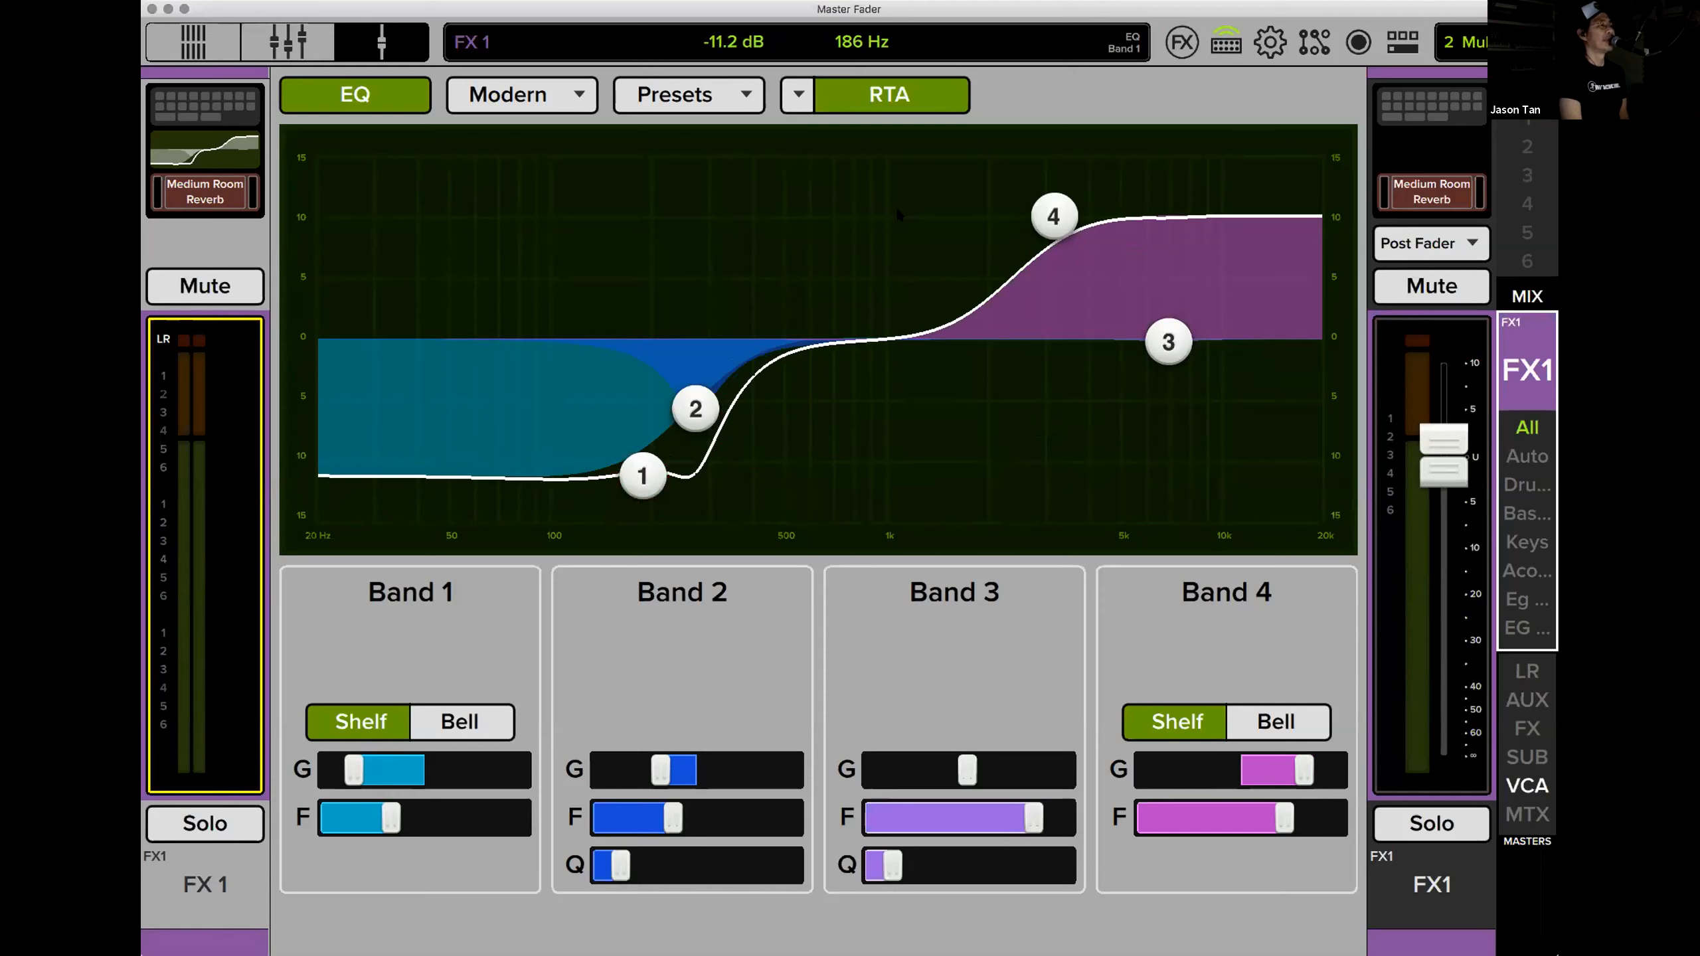
left_click_drag(1043, 255, 1034, 288)
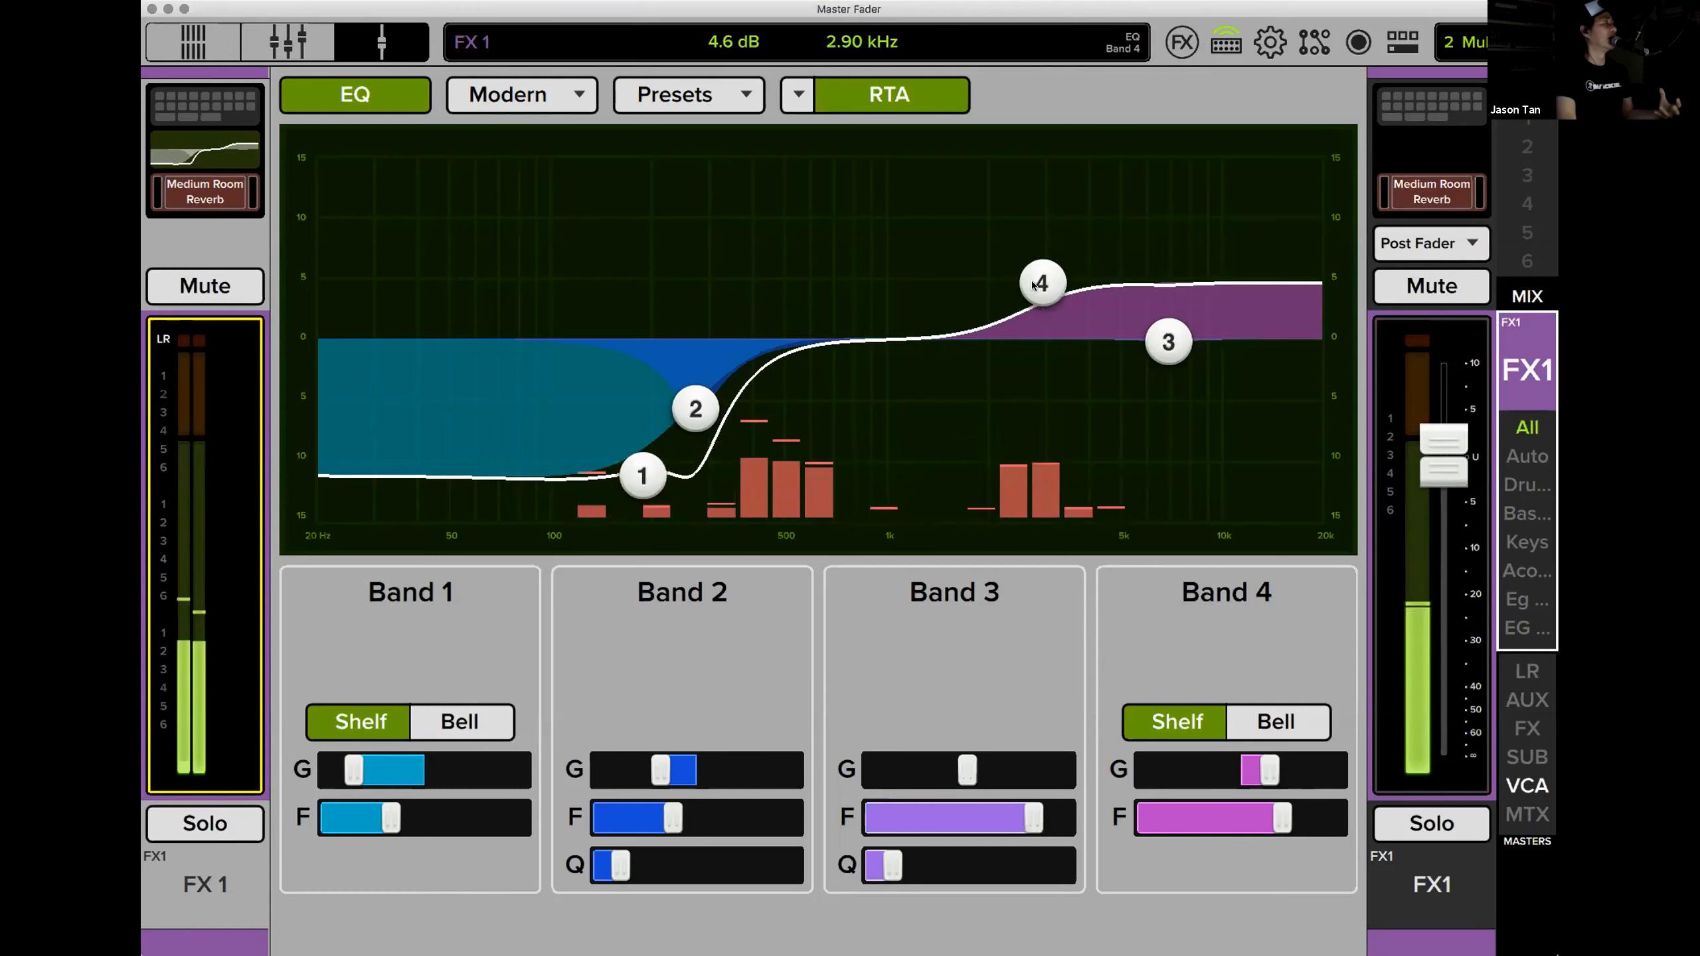
Open FX1's reverb settings, raise the predelay to about 202 ms and bring it down to 0 ms.
left_click(224, 203)
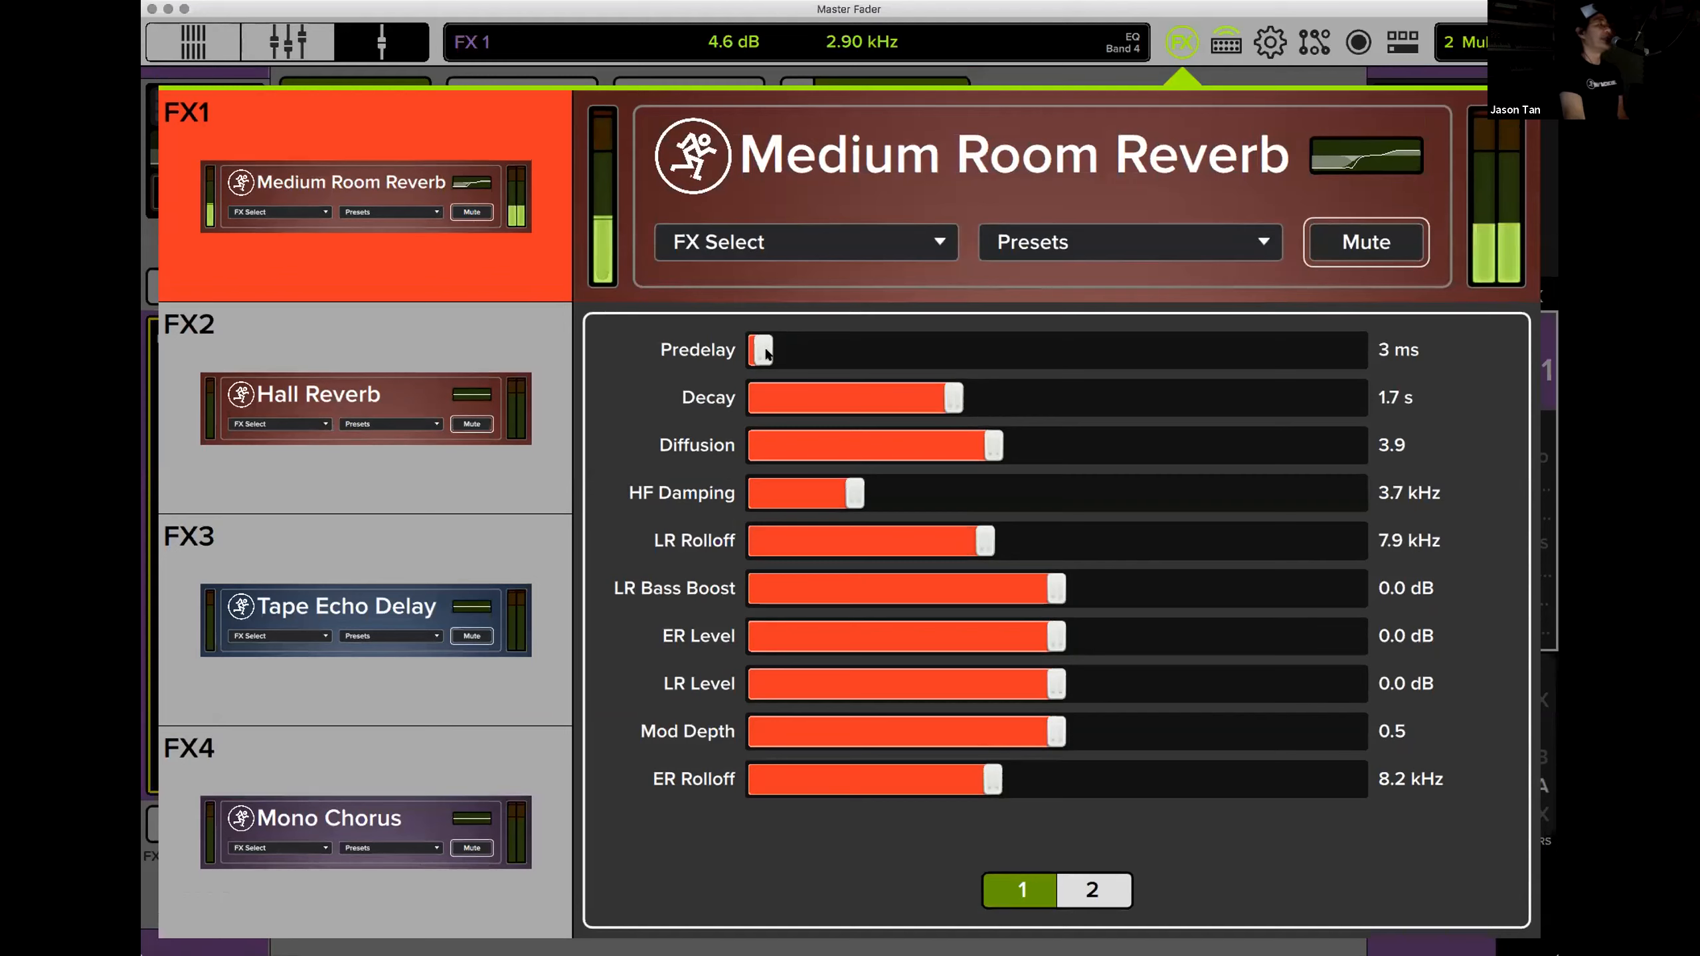
left_click_drag(761, 353, 765, 354)
left_click_drag(872, 358, 1159, 375)
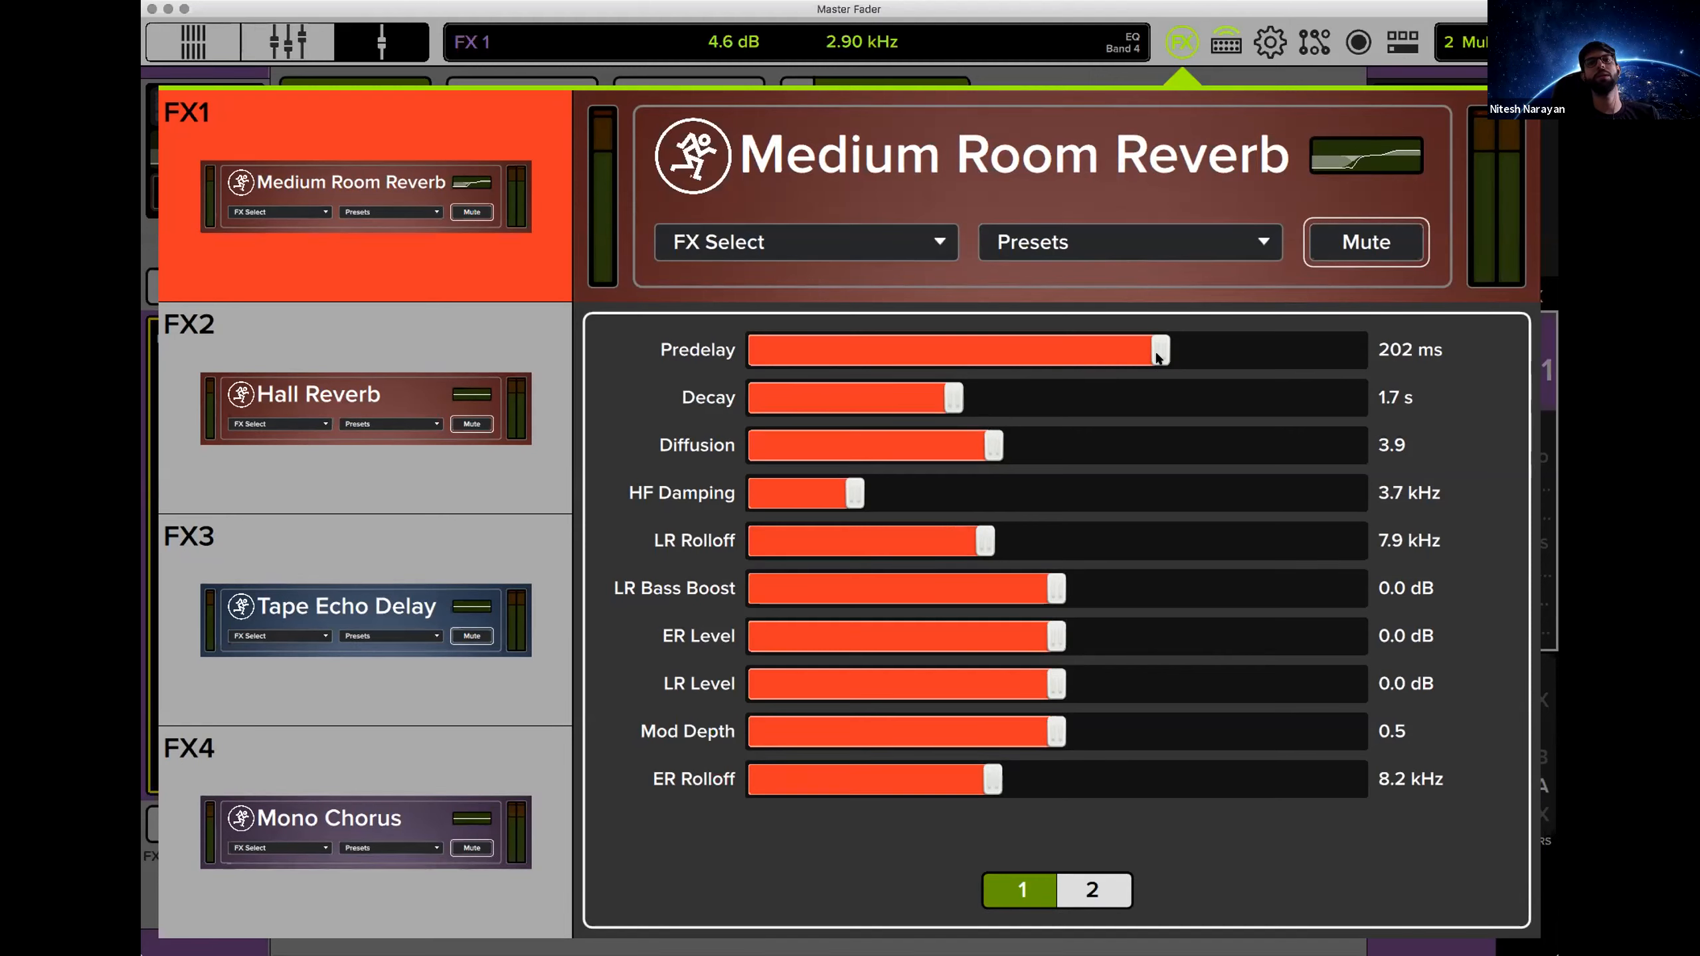
left_click(1142, 361)
left_click_drag(1098, 362, 755, 364)
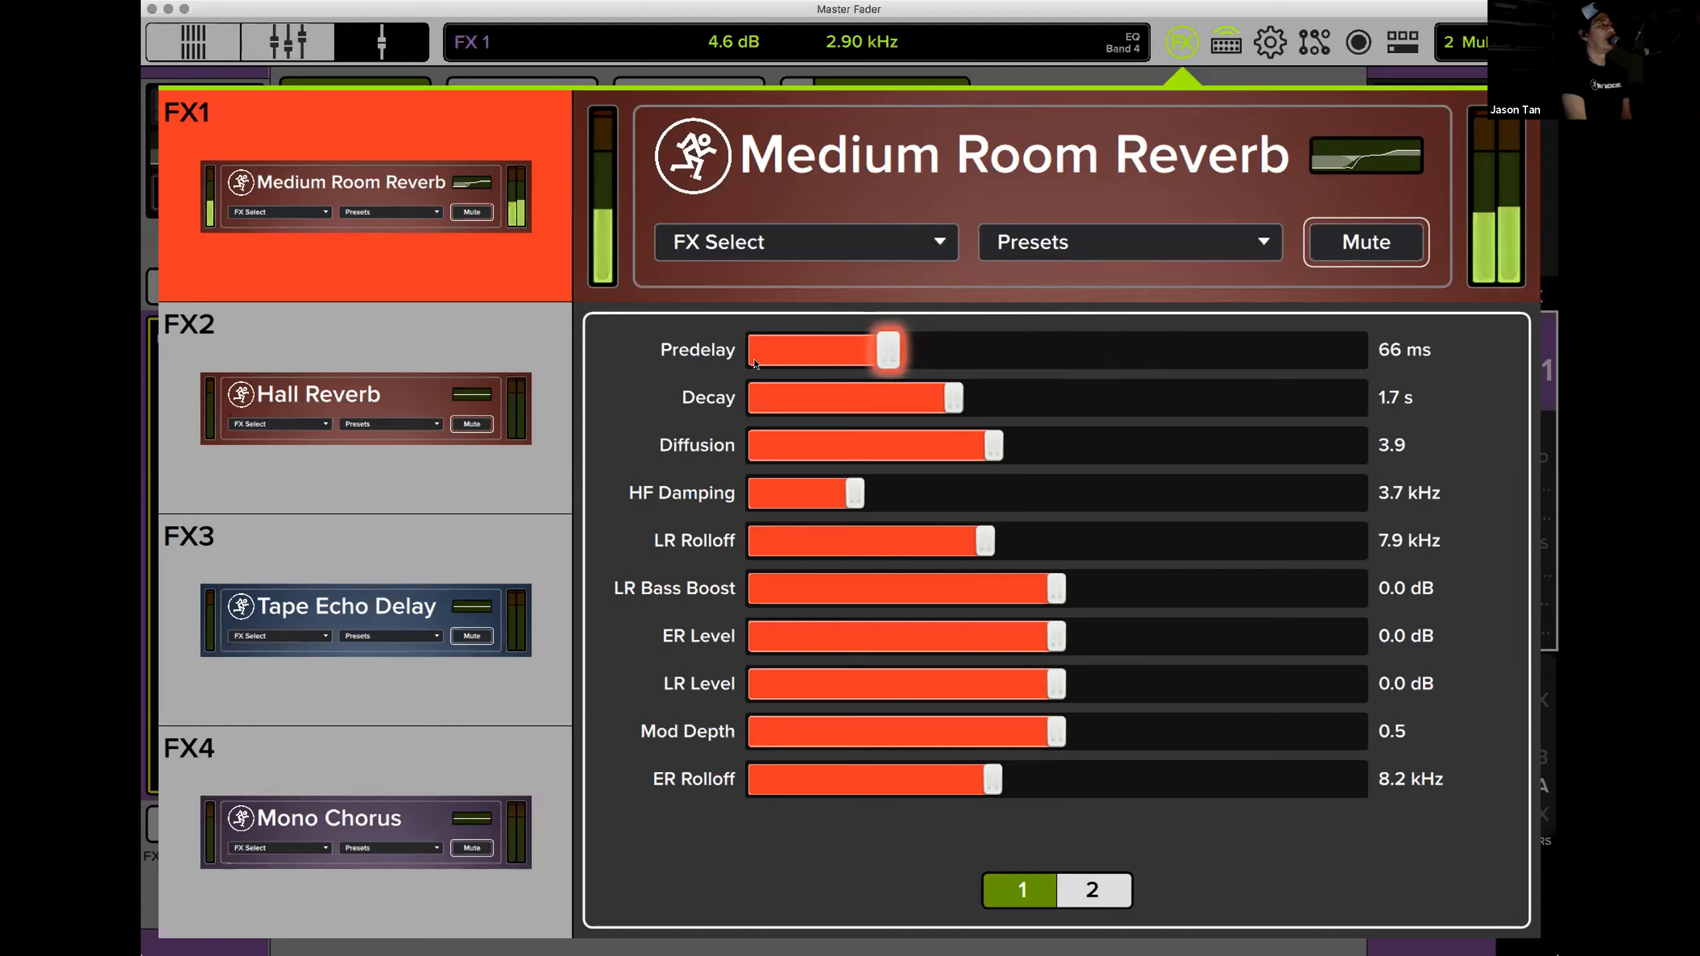
Mute FX1 with the predelay kept at 0 ms, and unmute it again.
left_click(1363, 244)
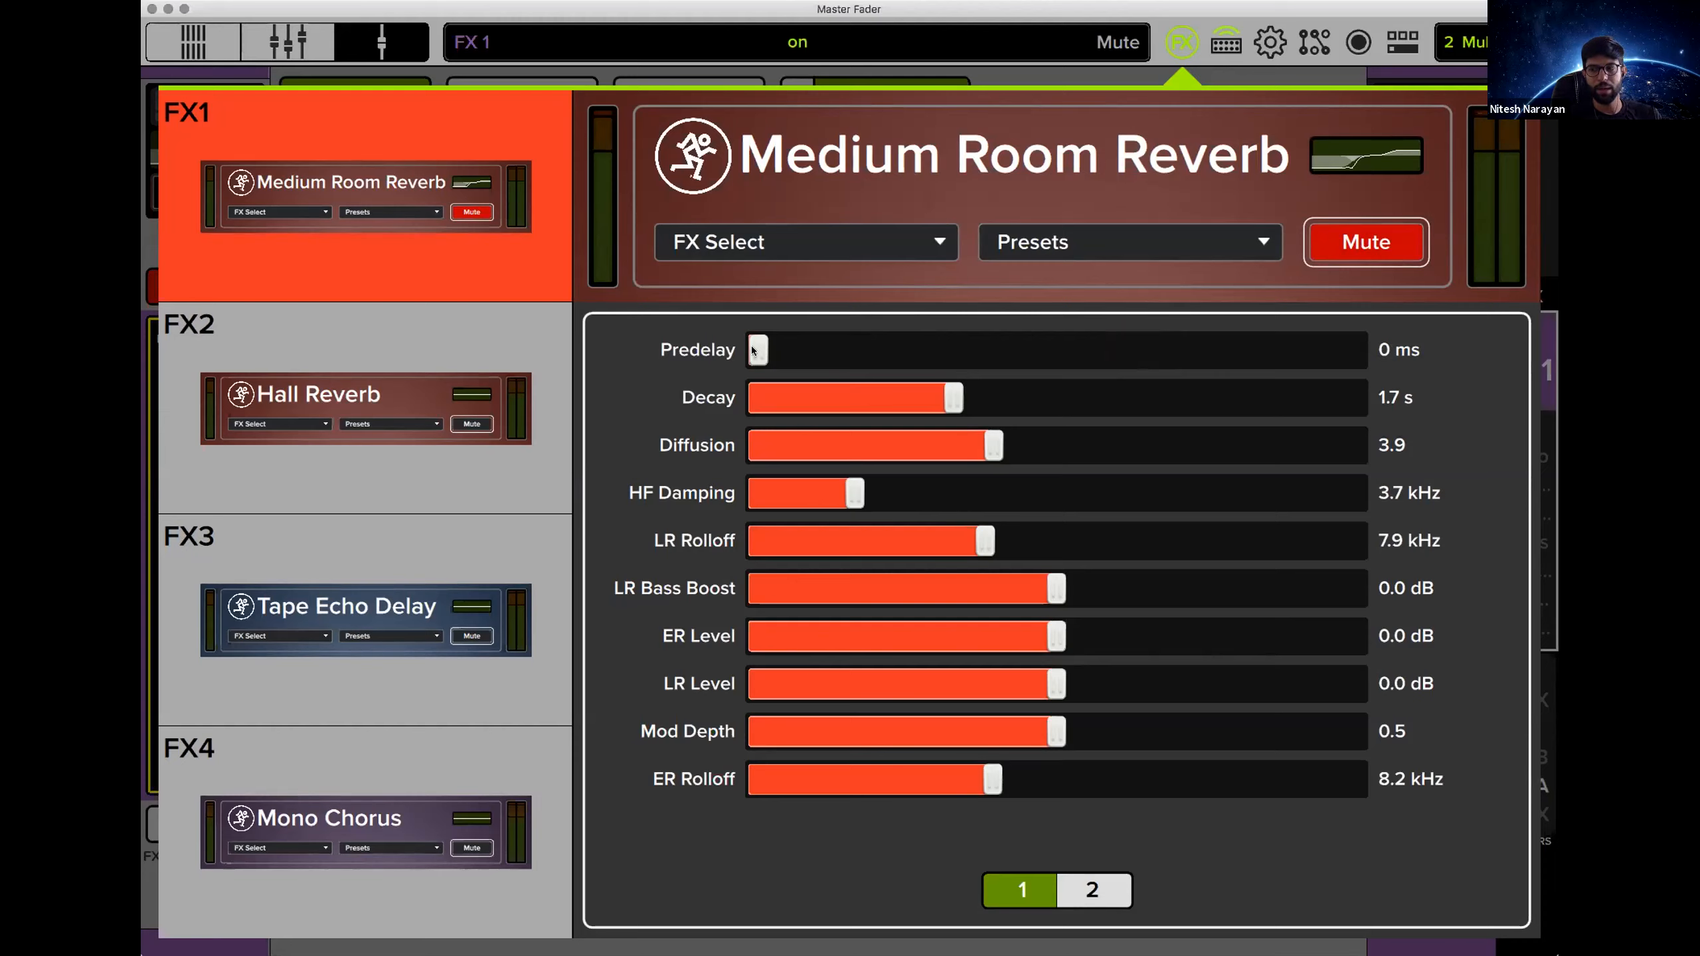
left_click_drag(874, 350, 684, 374)
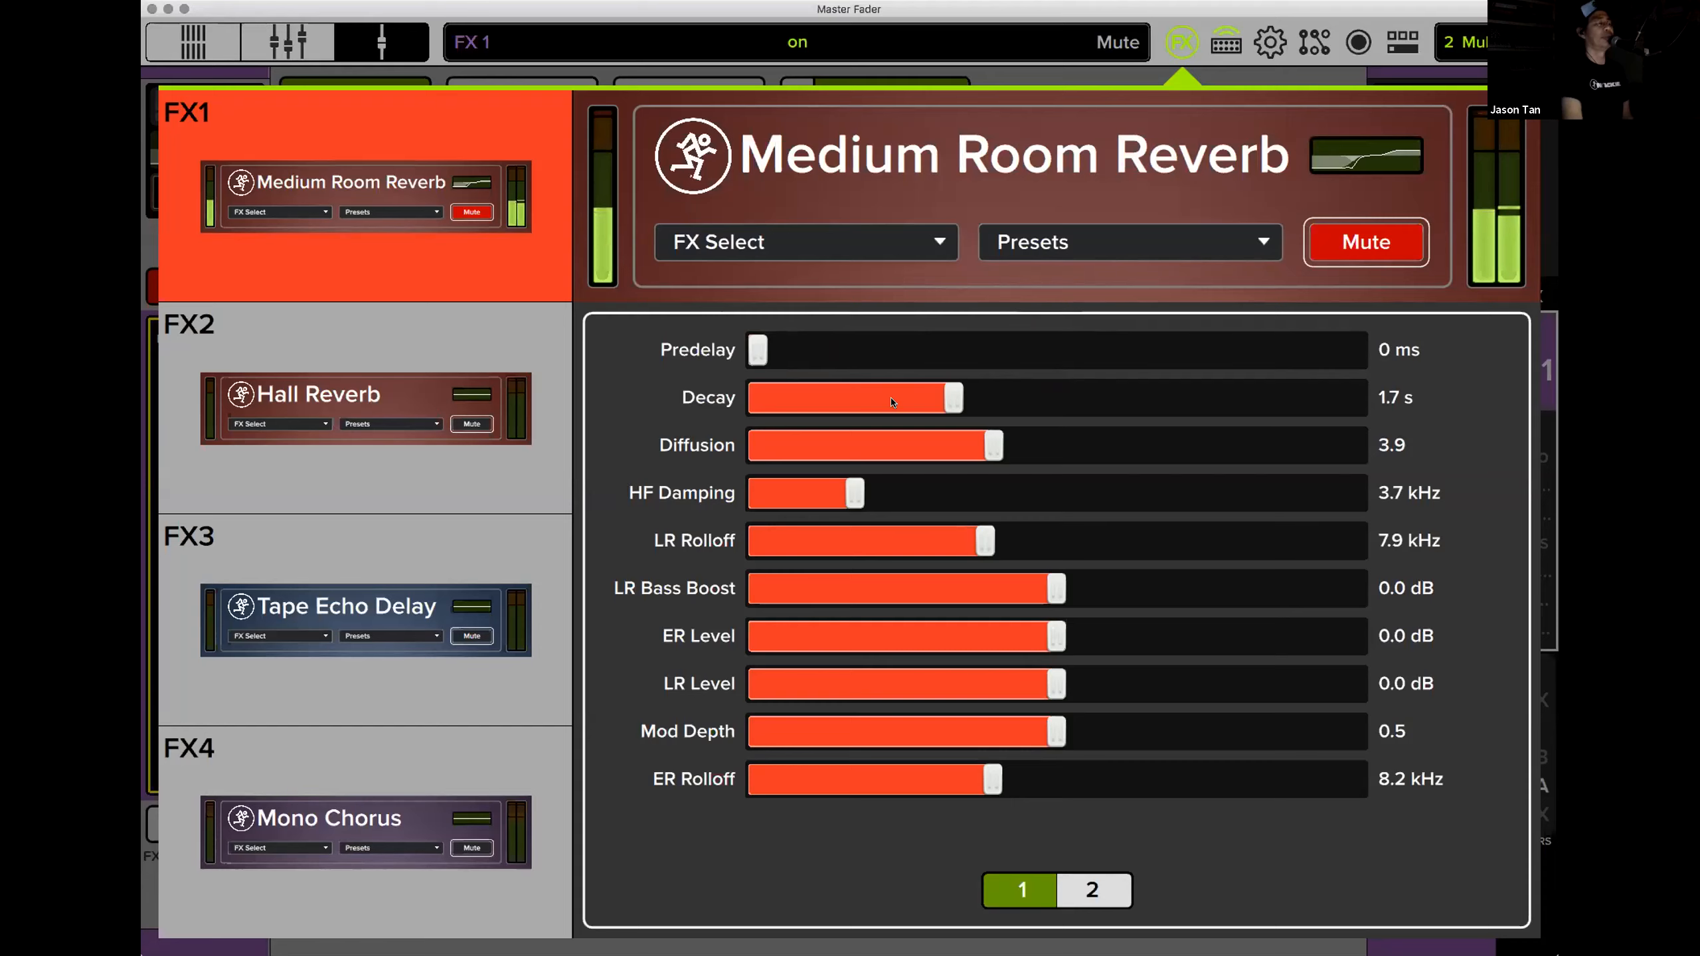
left_click(1363, 234)
Adjust FX1's reverb to a predelay of about 97 ms, a diffusion of 3.0 and a decay of 1.3 s.
left_click_drag(780, 347, 943, 405)
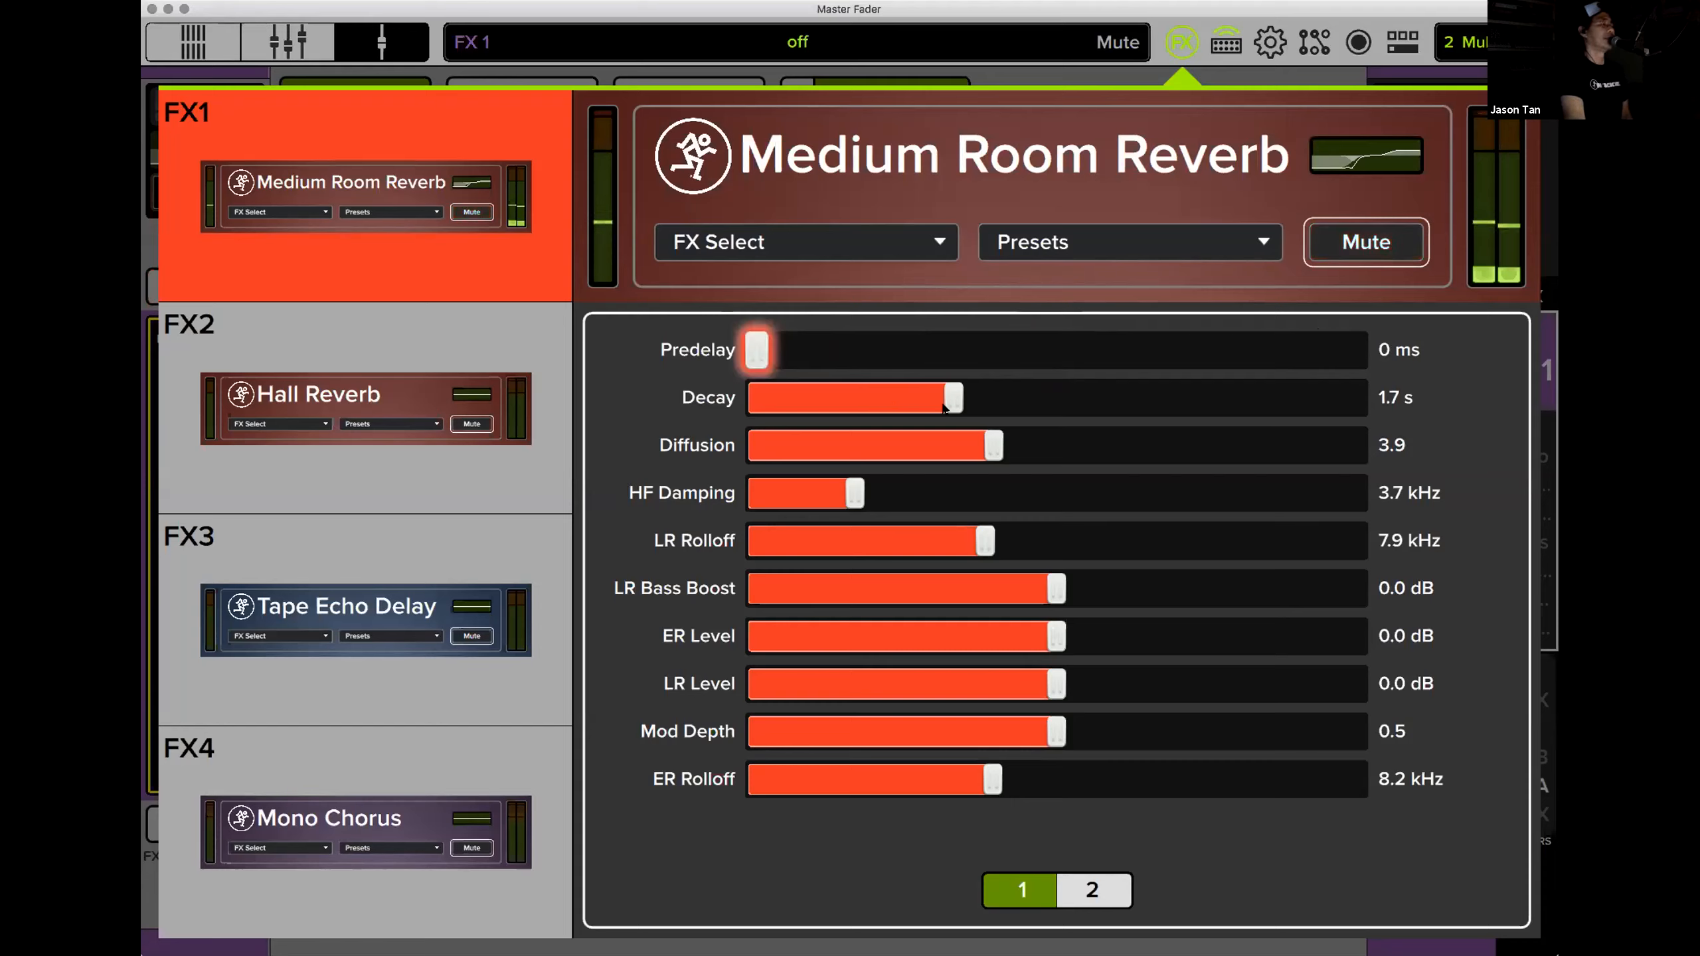
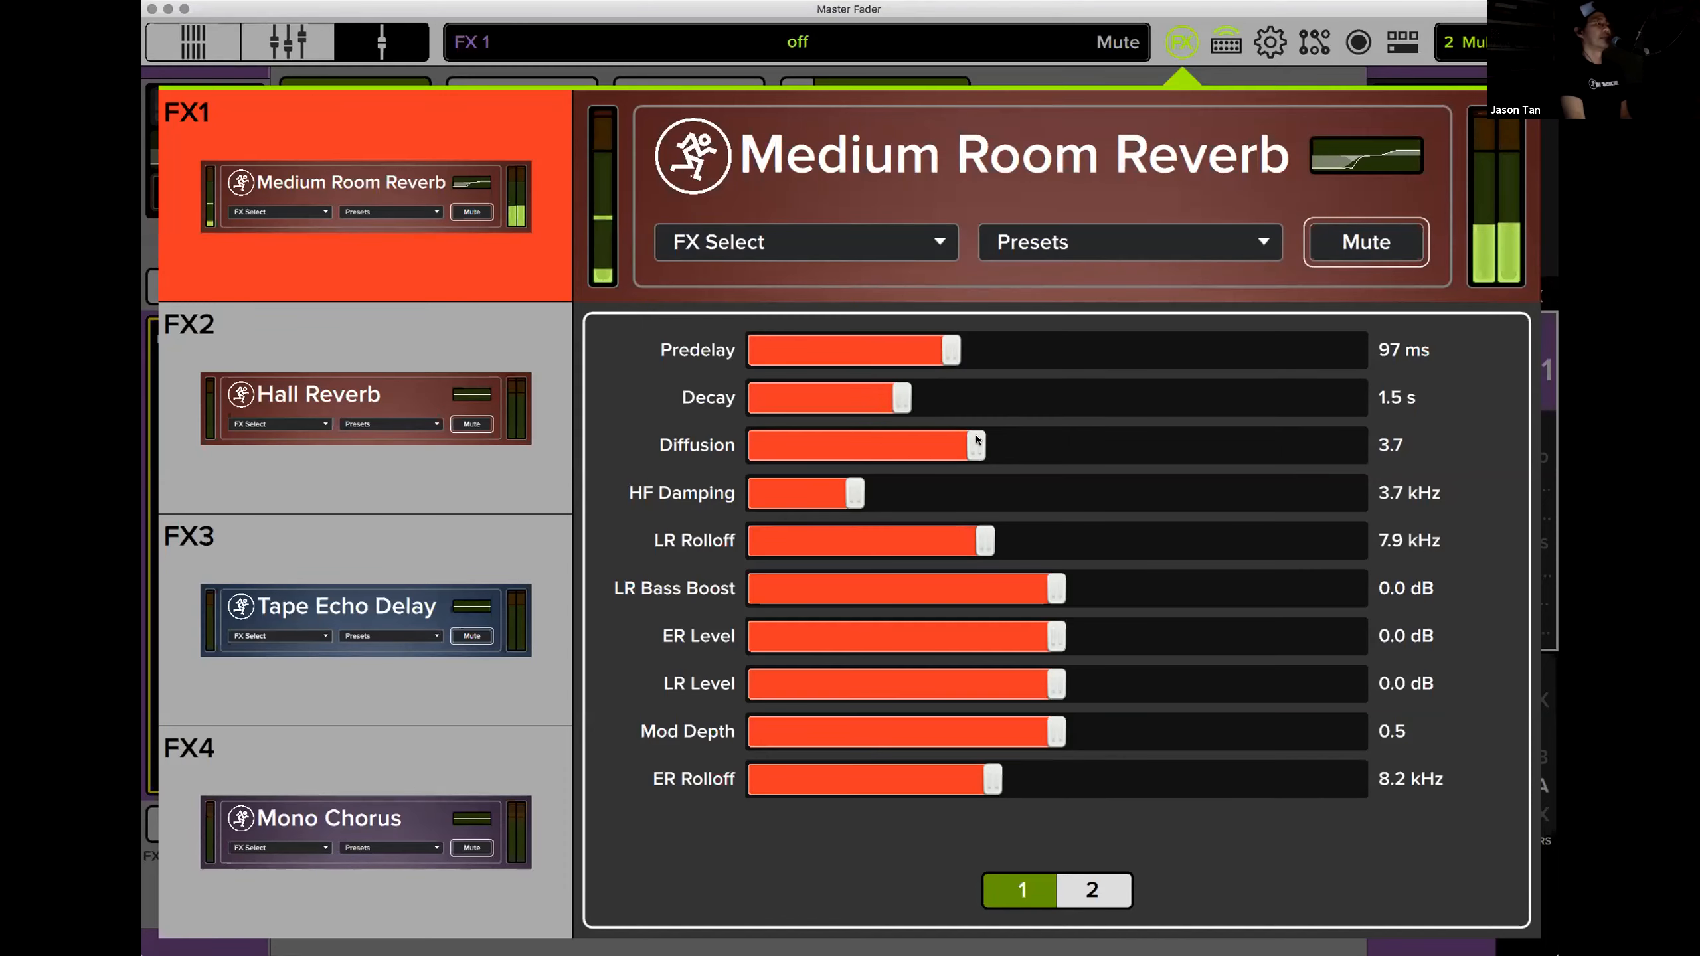
left_click_drag(977, 441, 968, 442)
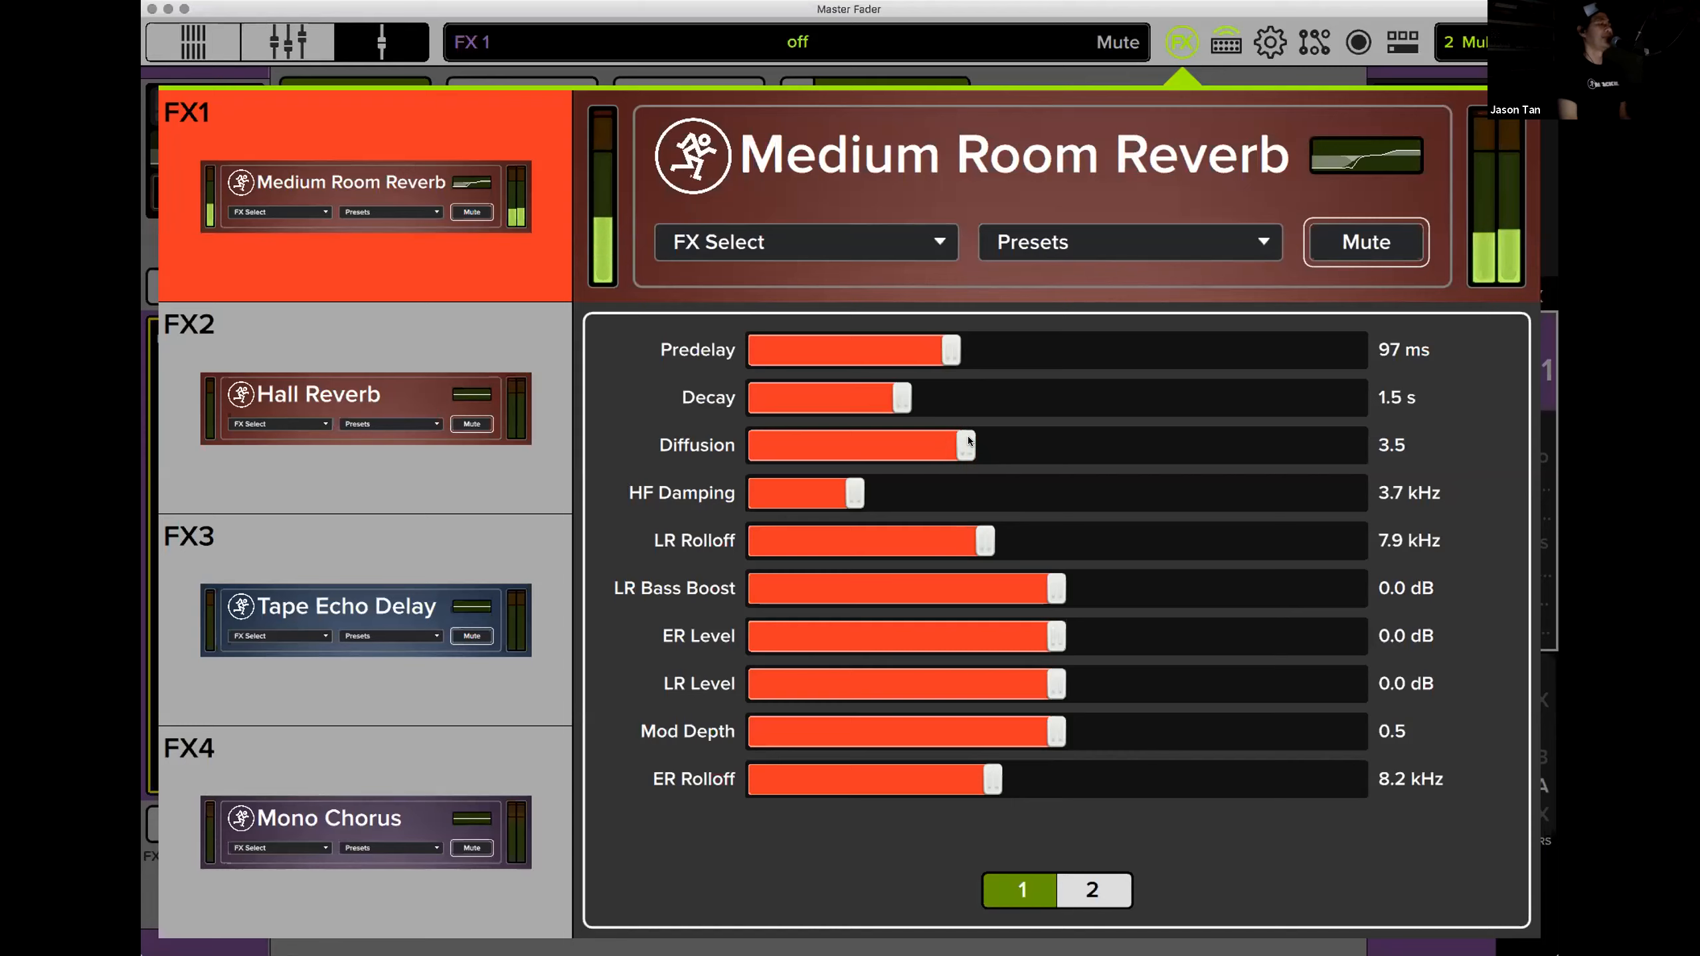
left_click(936, 437)
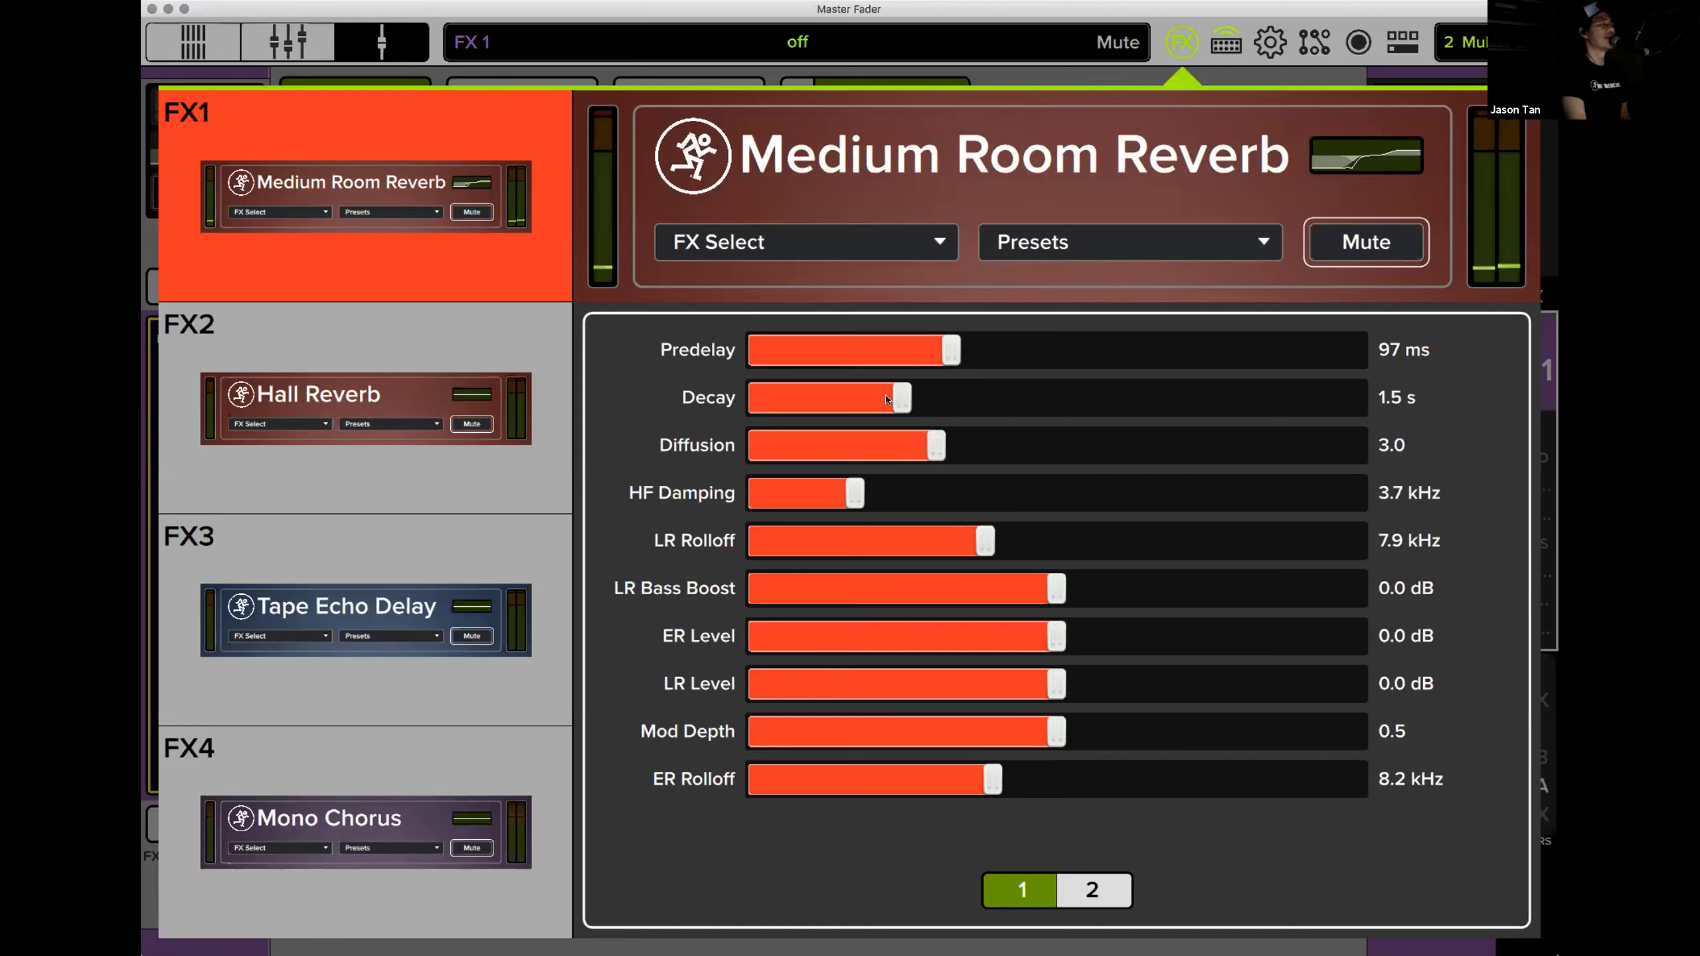
left_click_drag(885, 400, 858, 400)
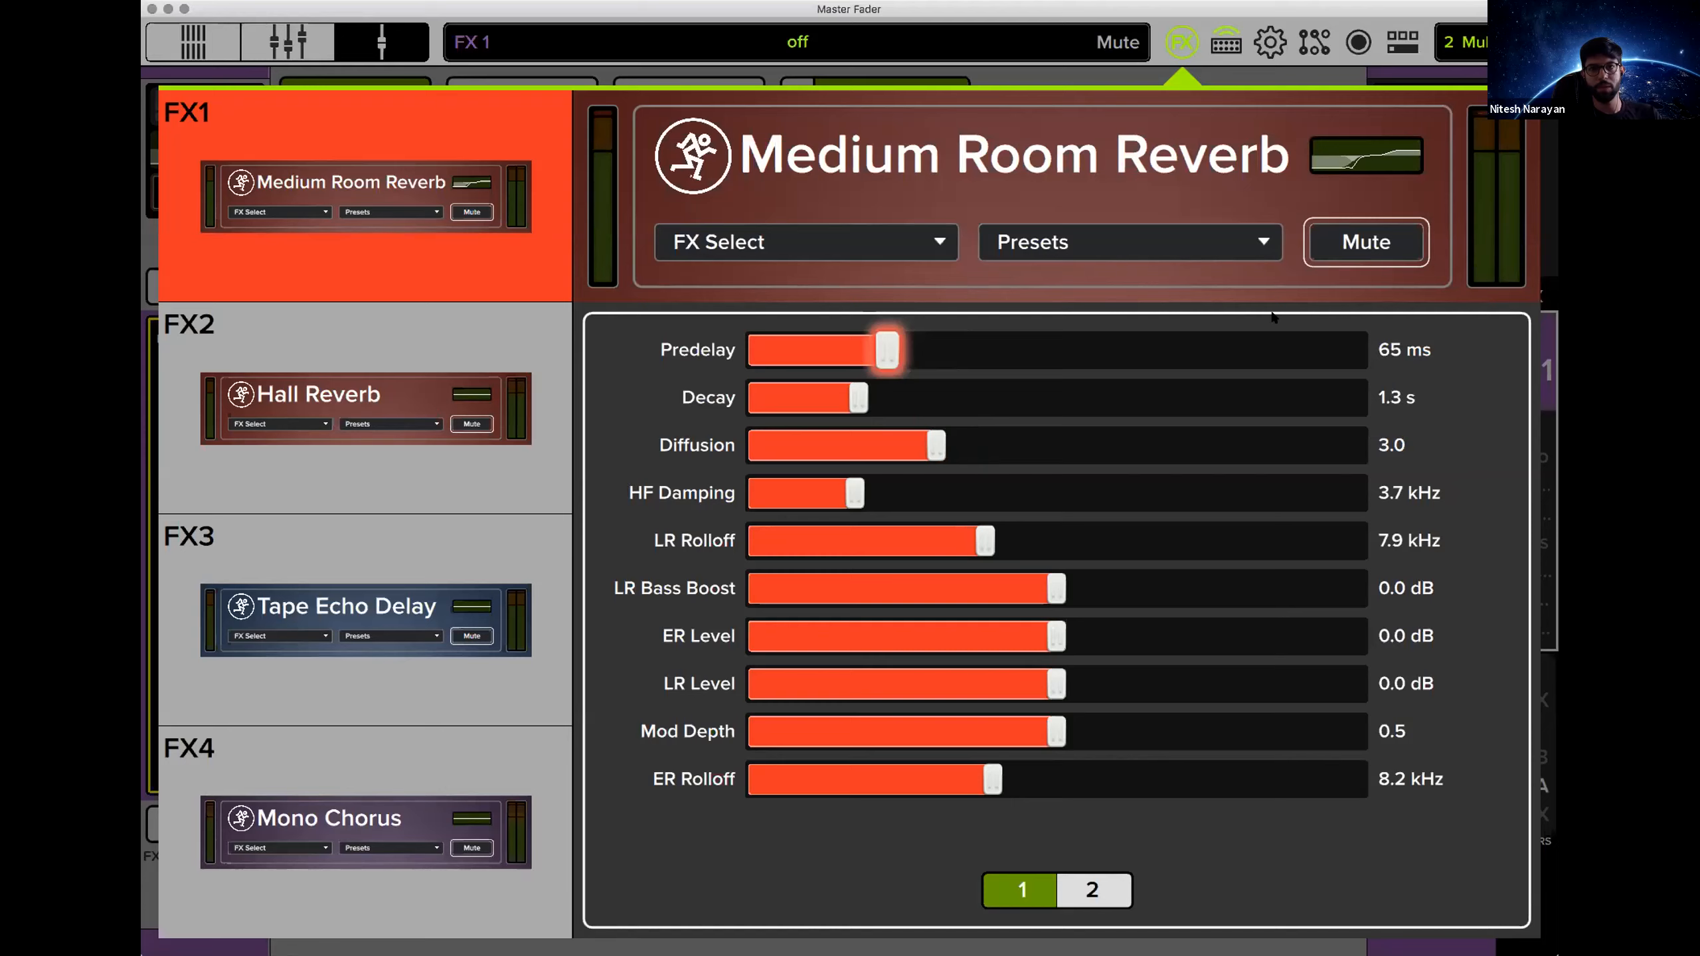
Mute FX1 and close the effects processors.
left_click(1389, 242)
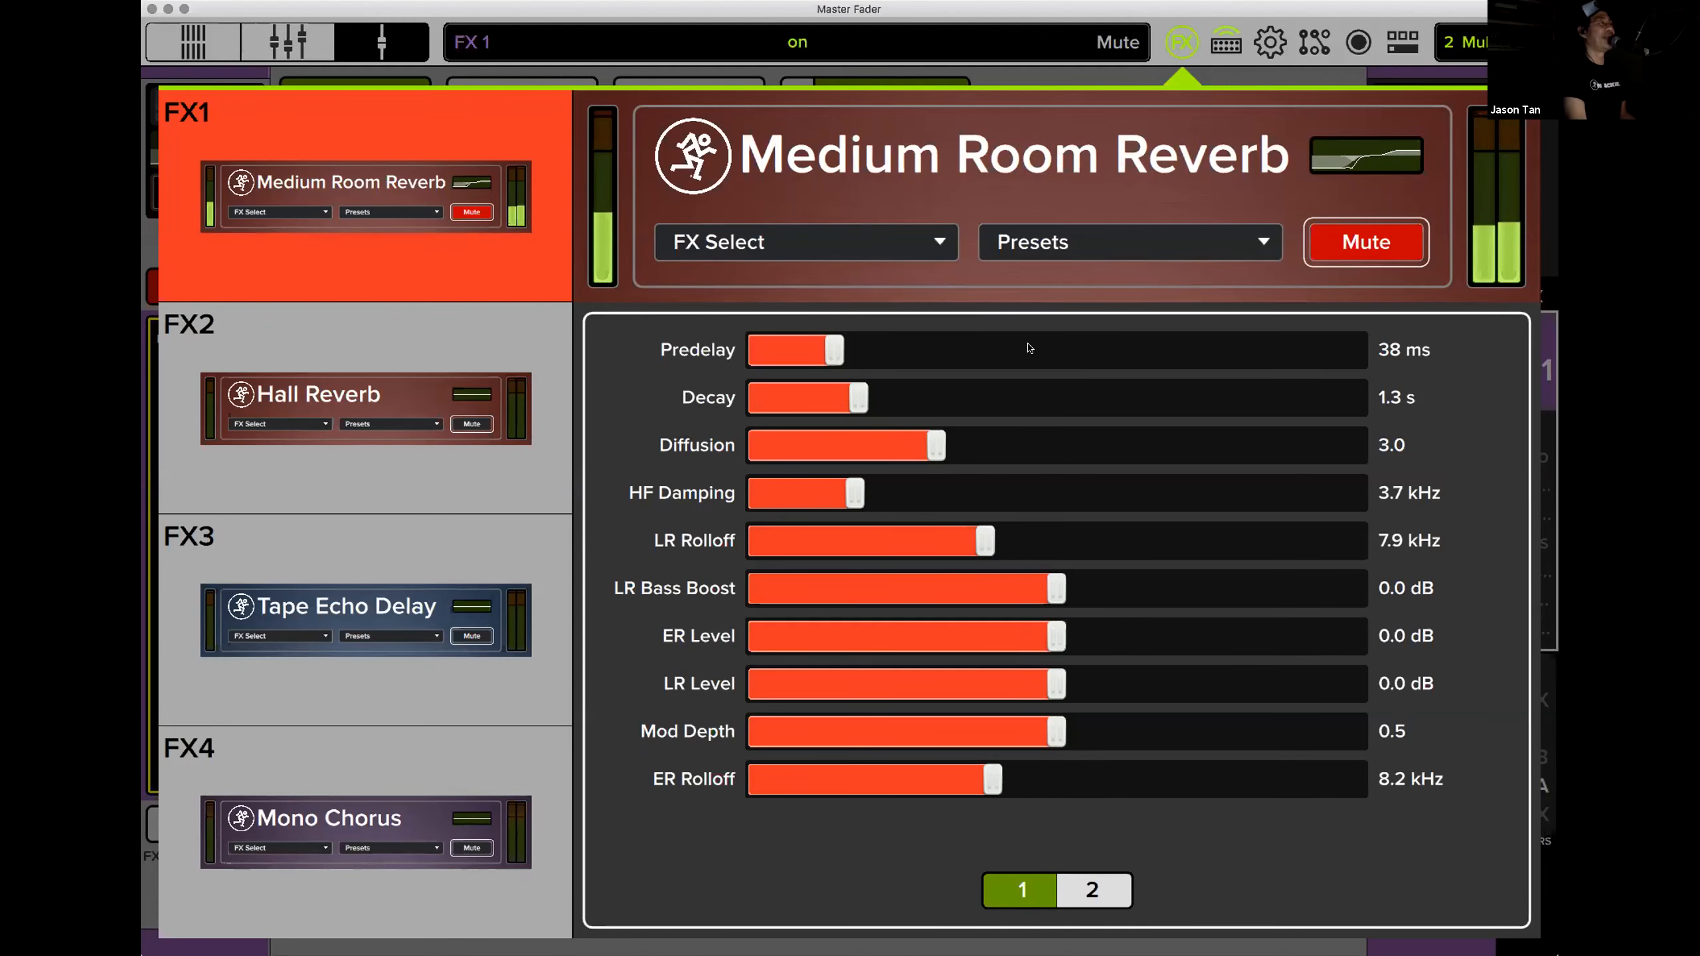
left_click(1180, 44)
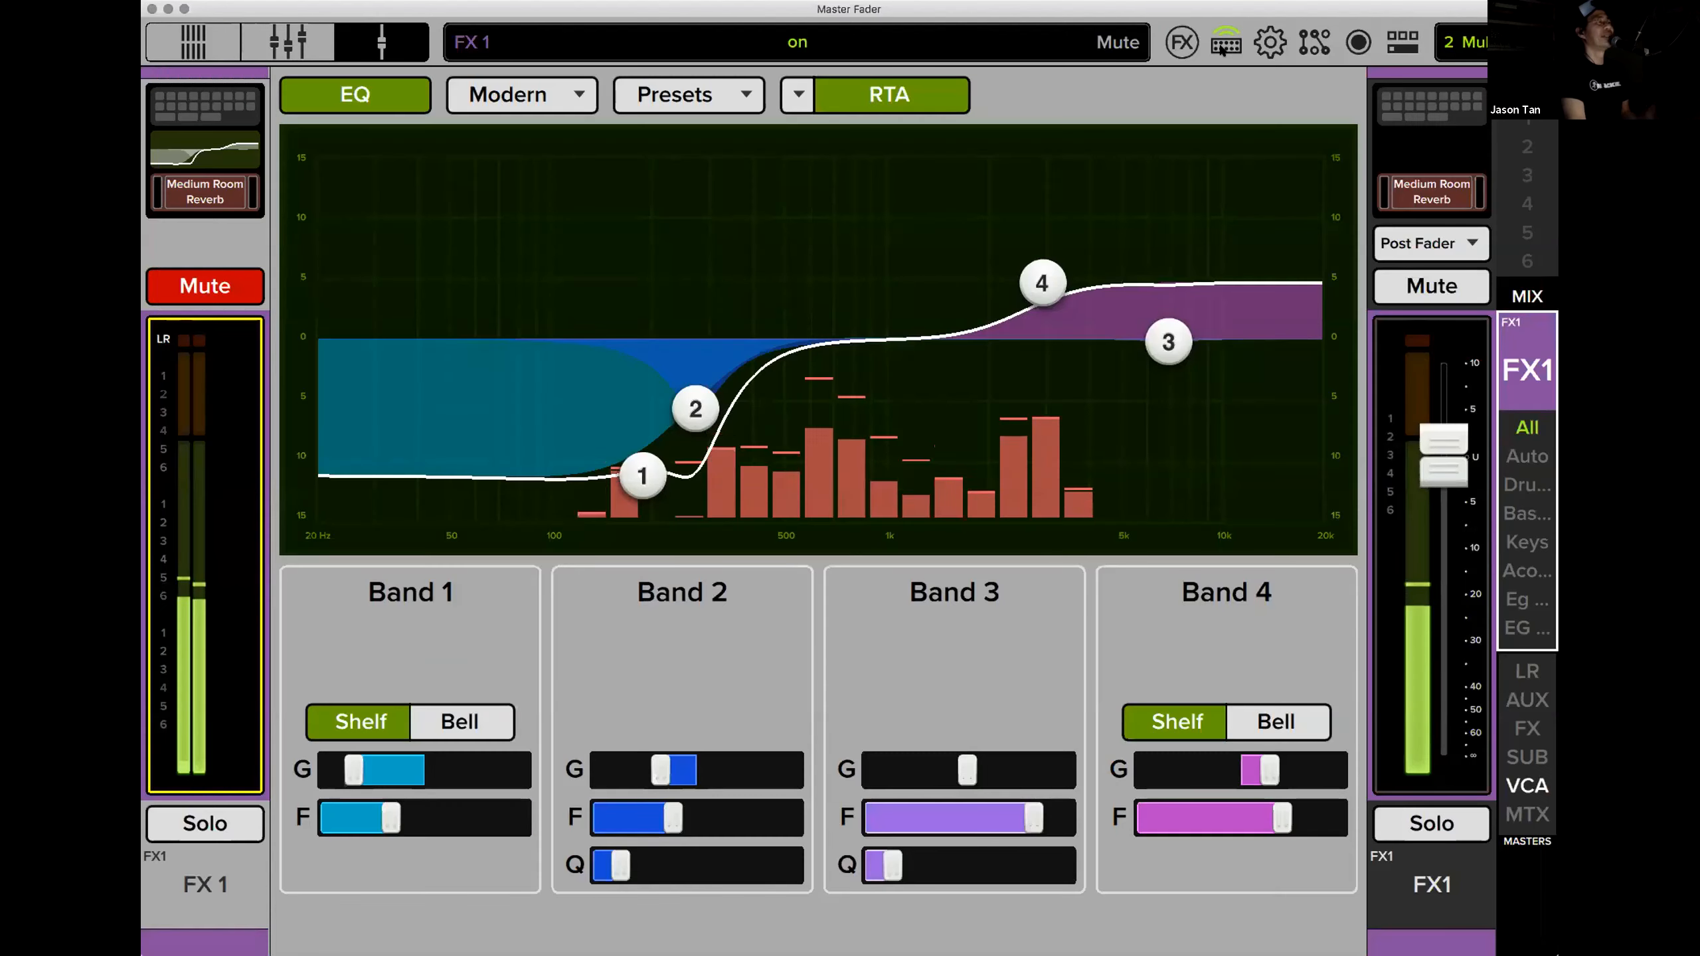
left_click(1221, 45)
left_click(1221, 44)
left_click(1270, 40)
left_click(1270, 41)
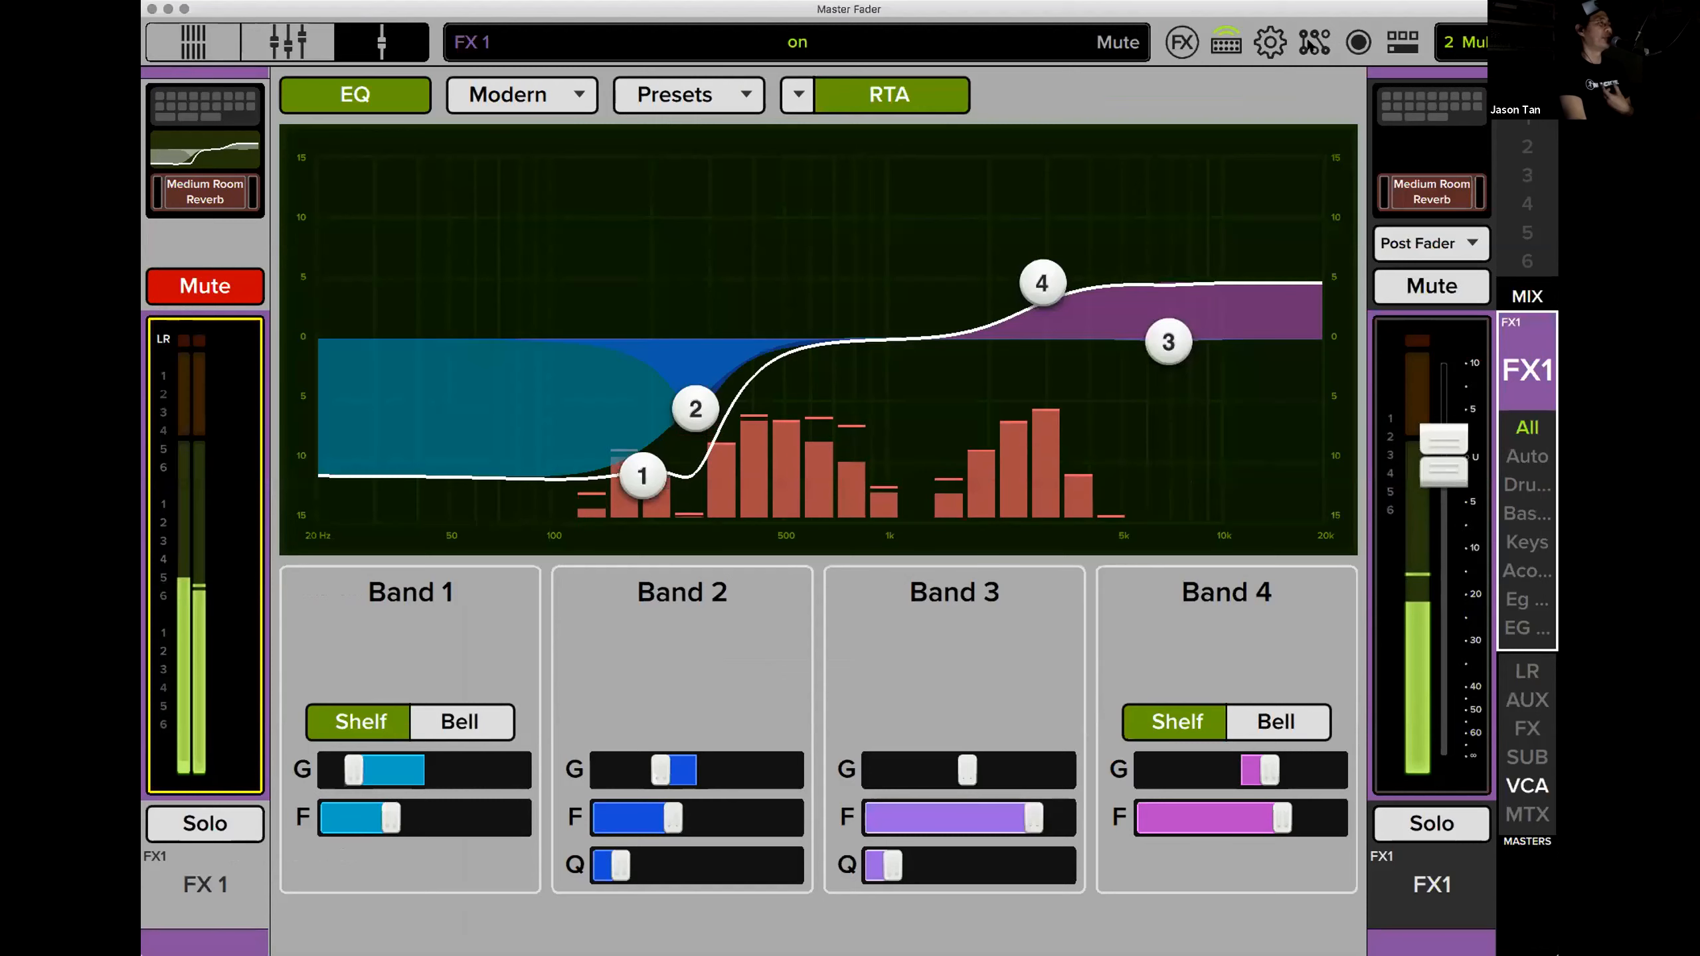
Return to the mixer and inspect the Input A routing grid of mic preamps and channels, closing the grid again.
left_click(287, 42)
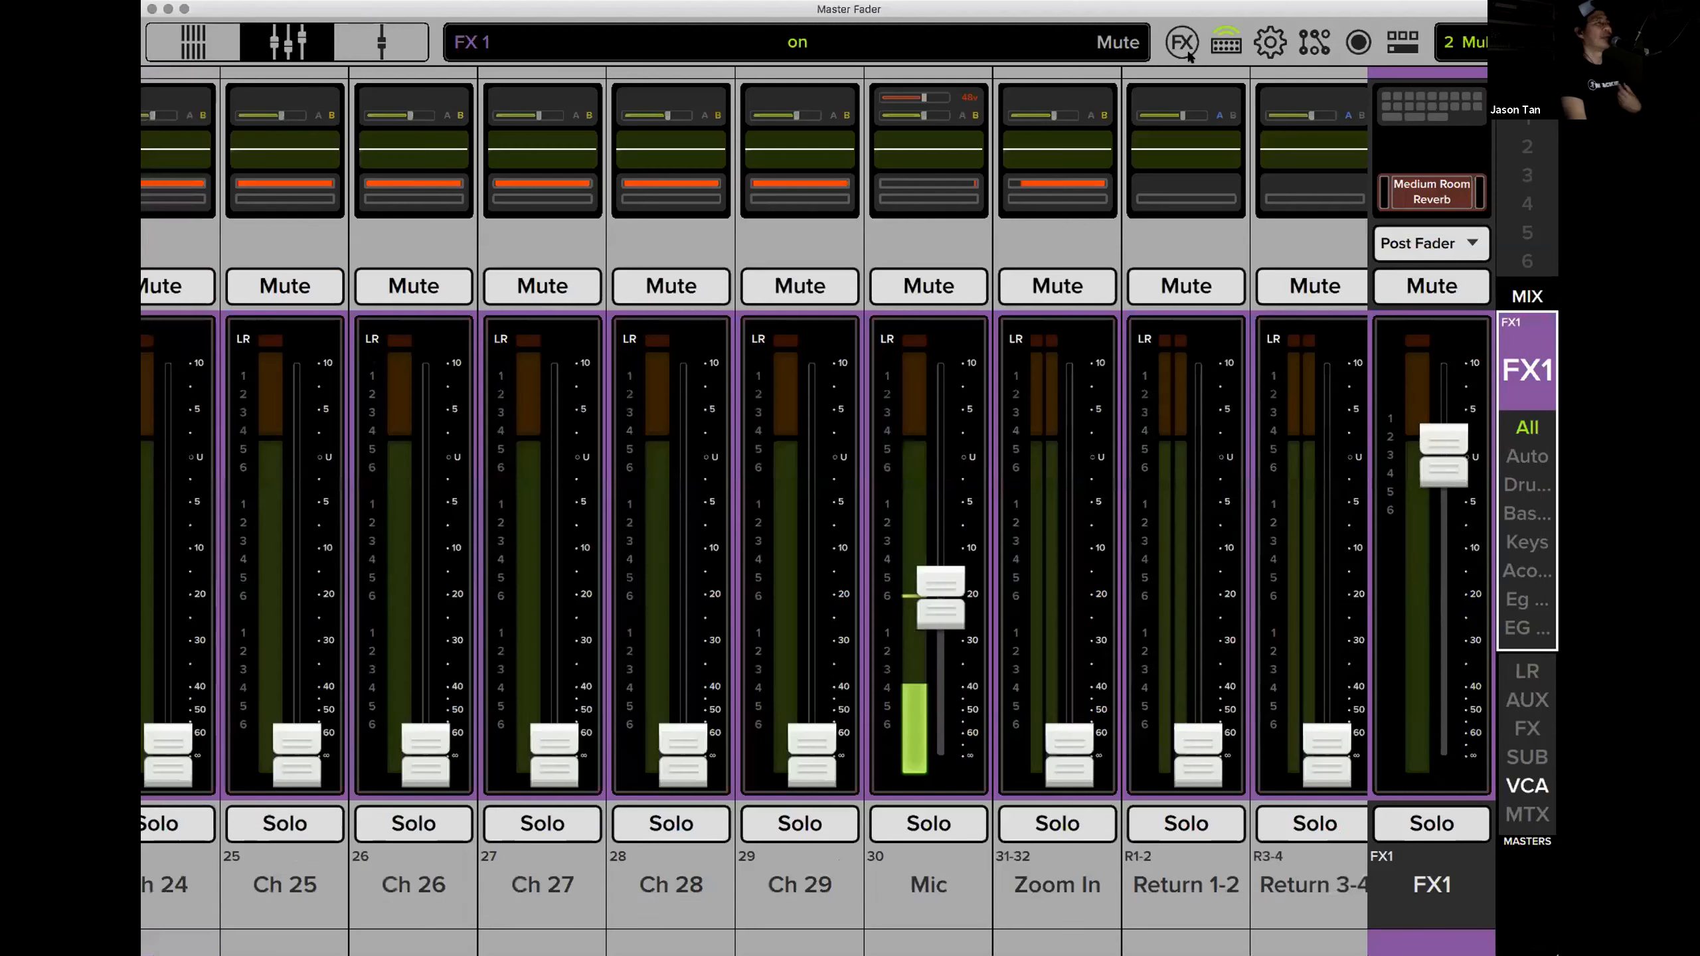
left_click(1315, 40)
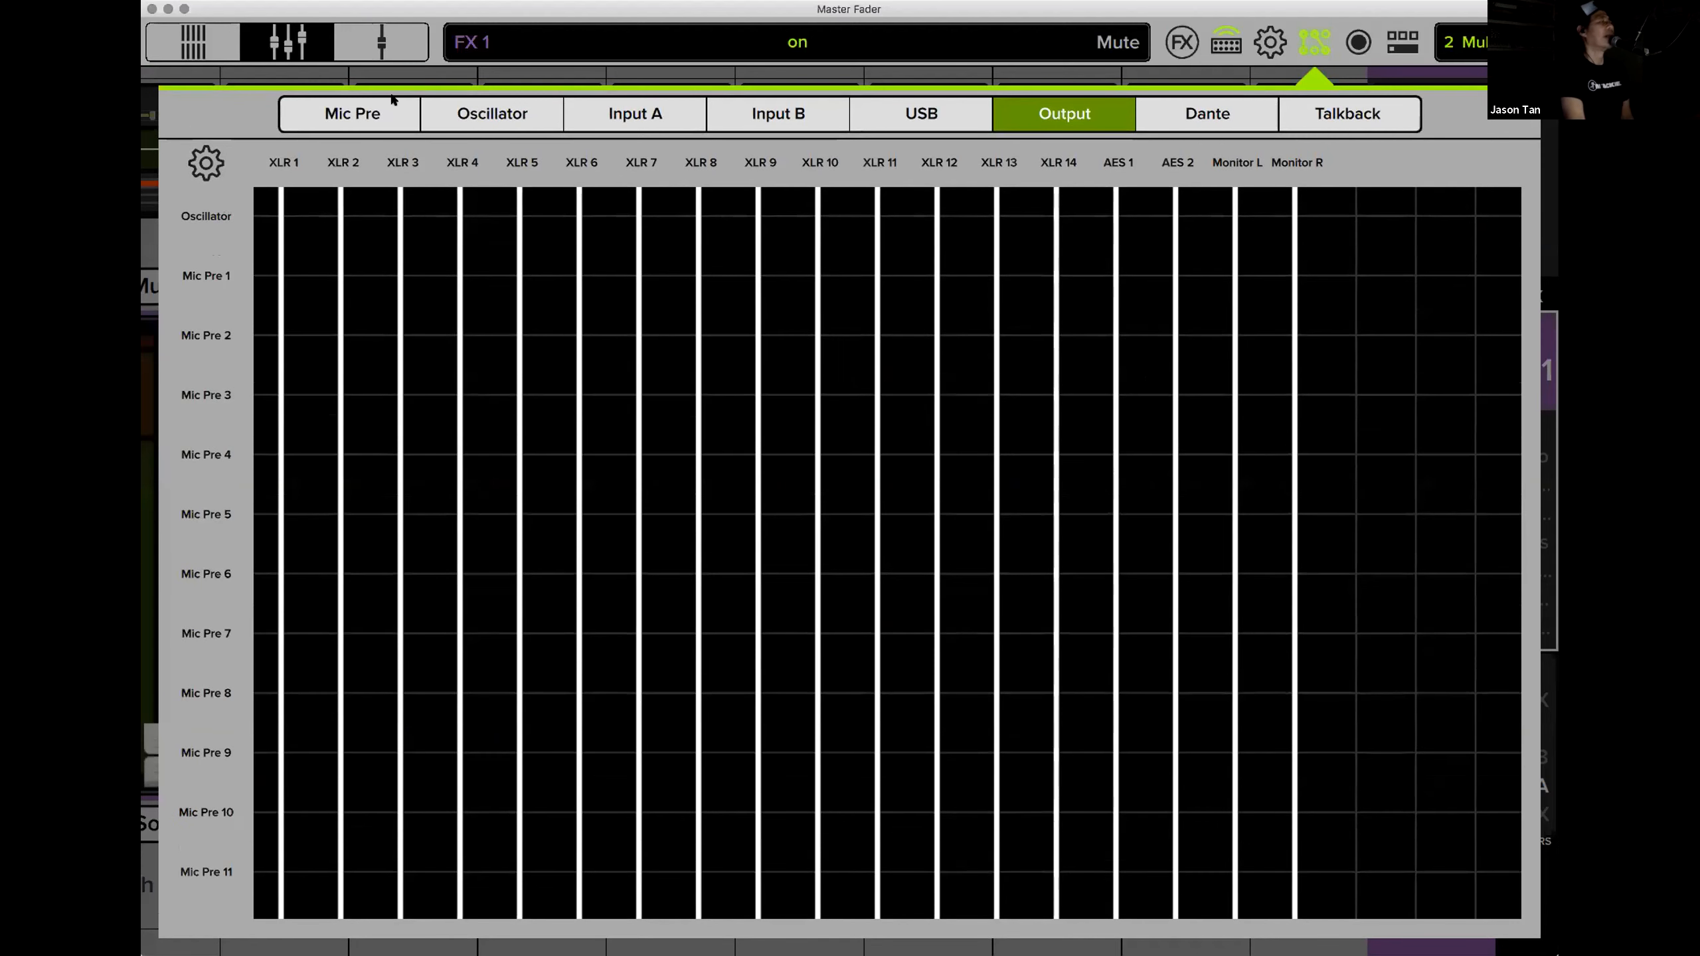
left_click(636, 114)
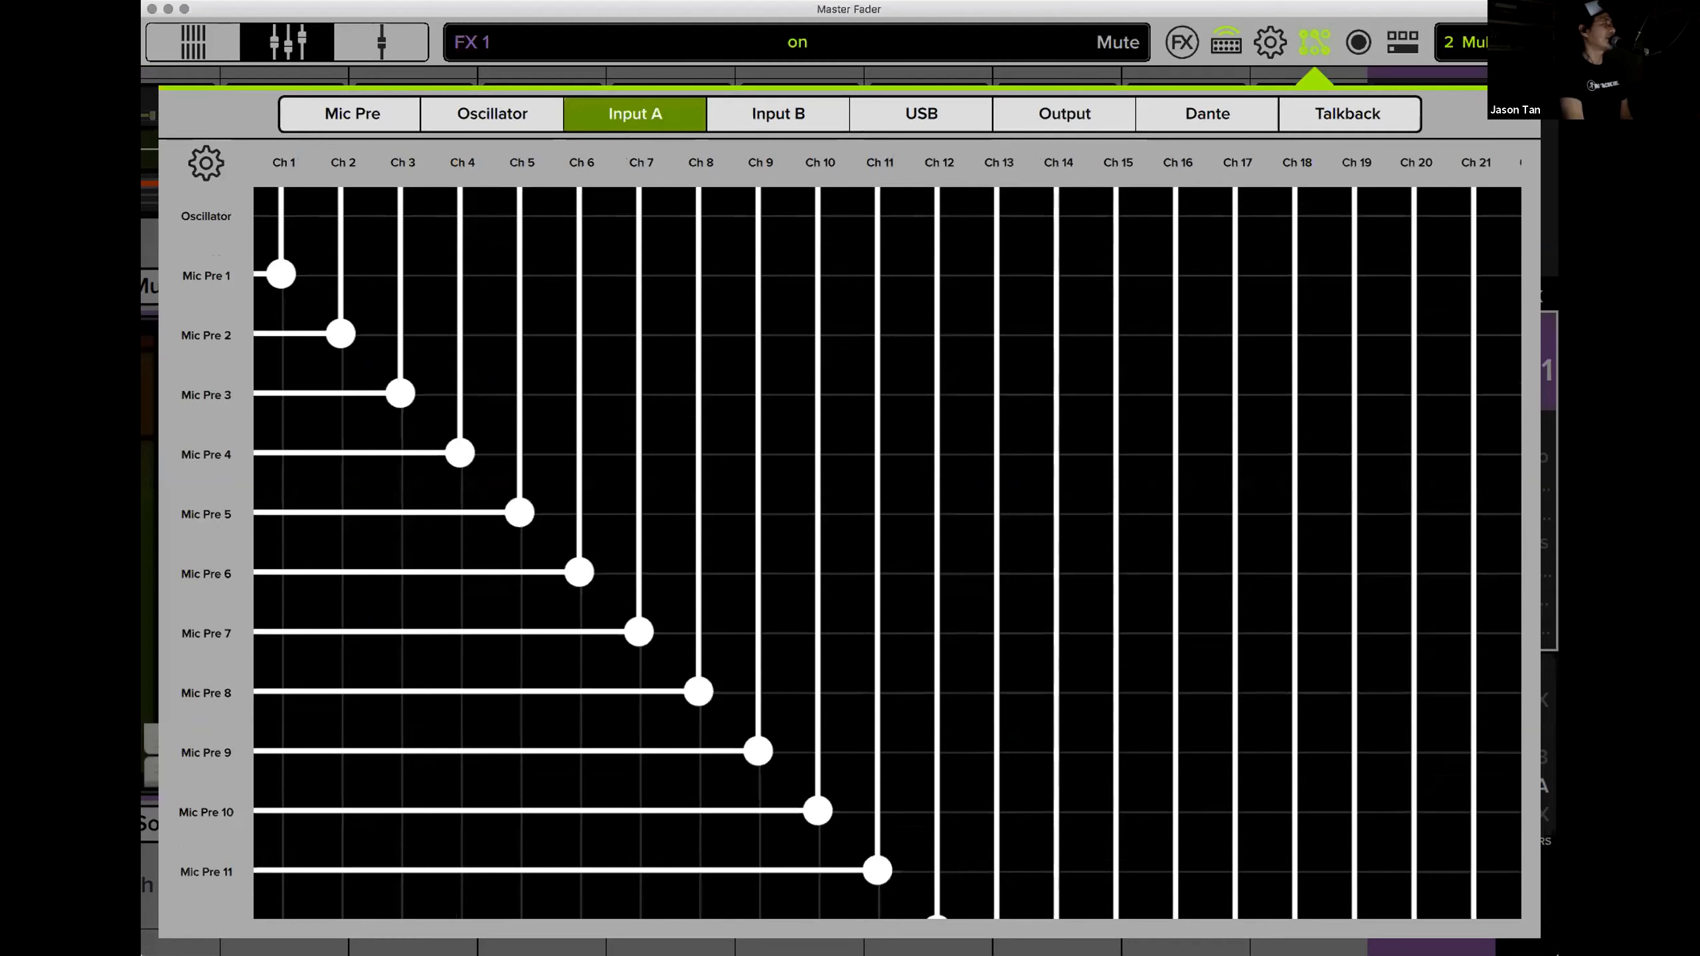
scroll(887, 553, "down", 5)
scroll(887, 552, "down", 10)
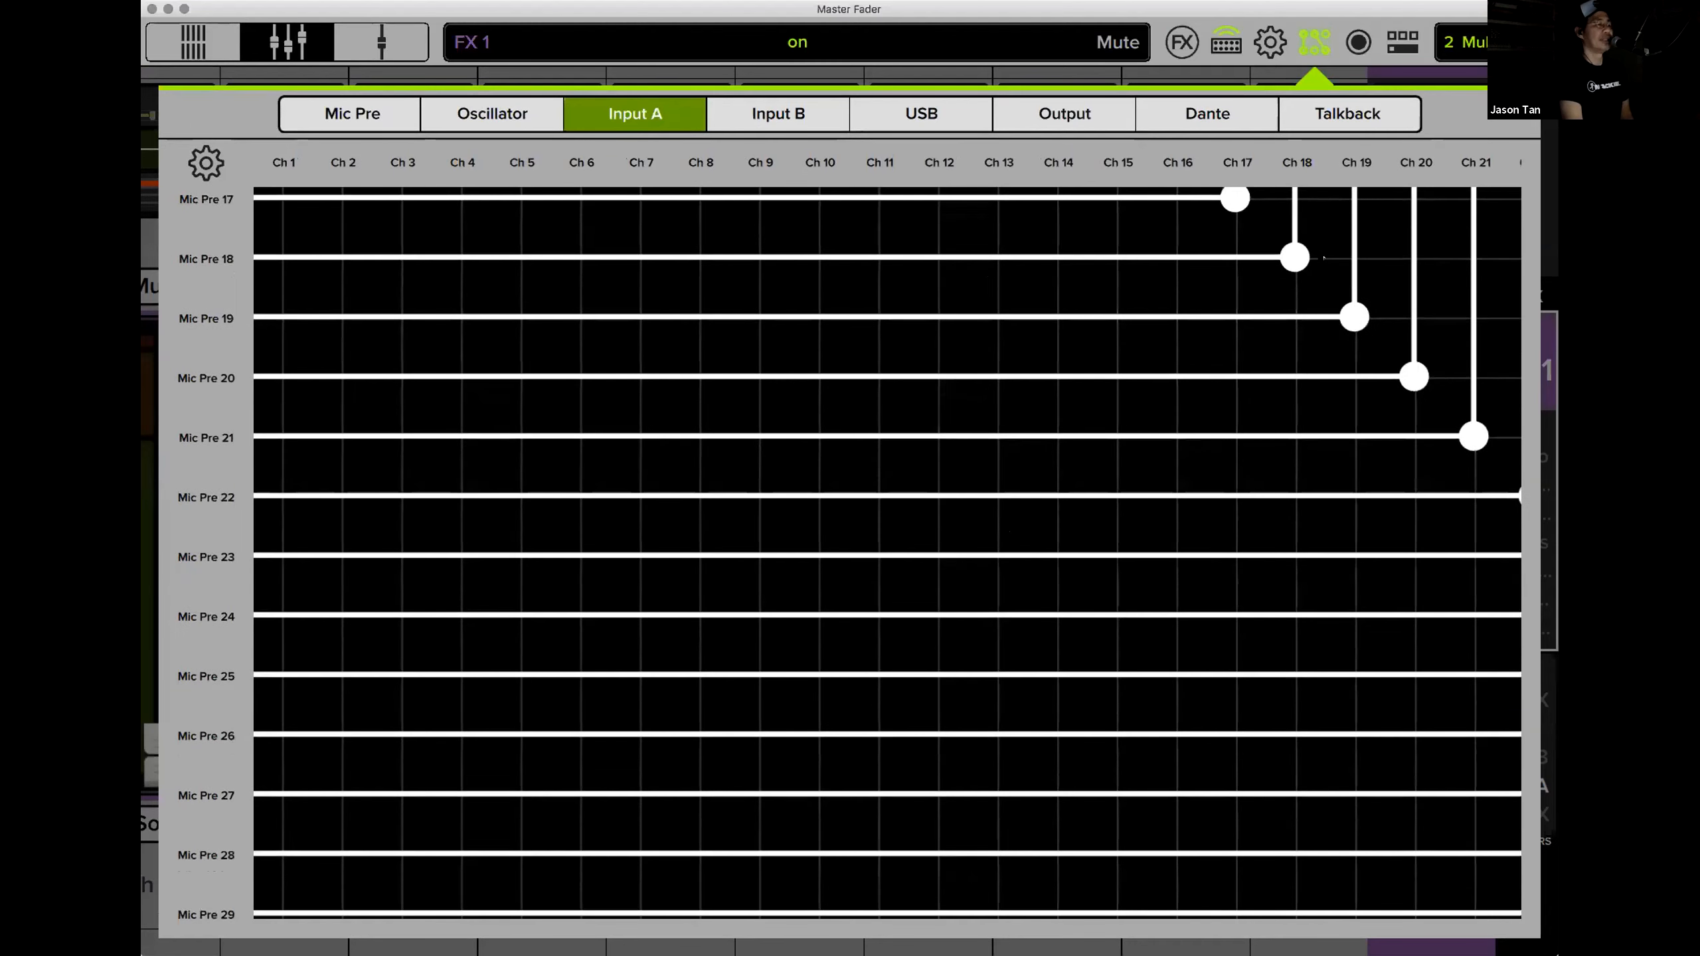
left_click(1314, 43)
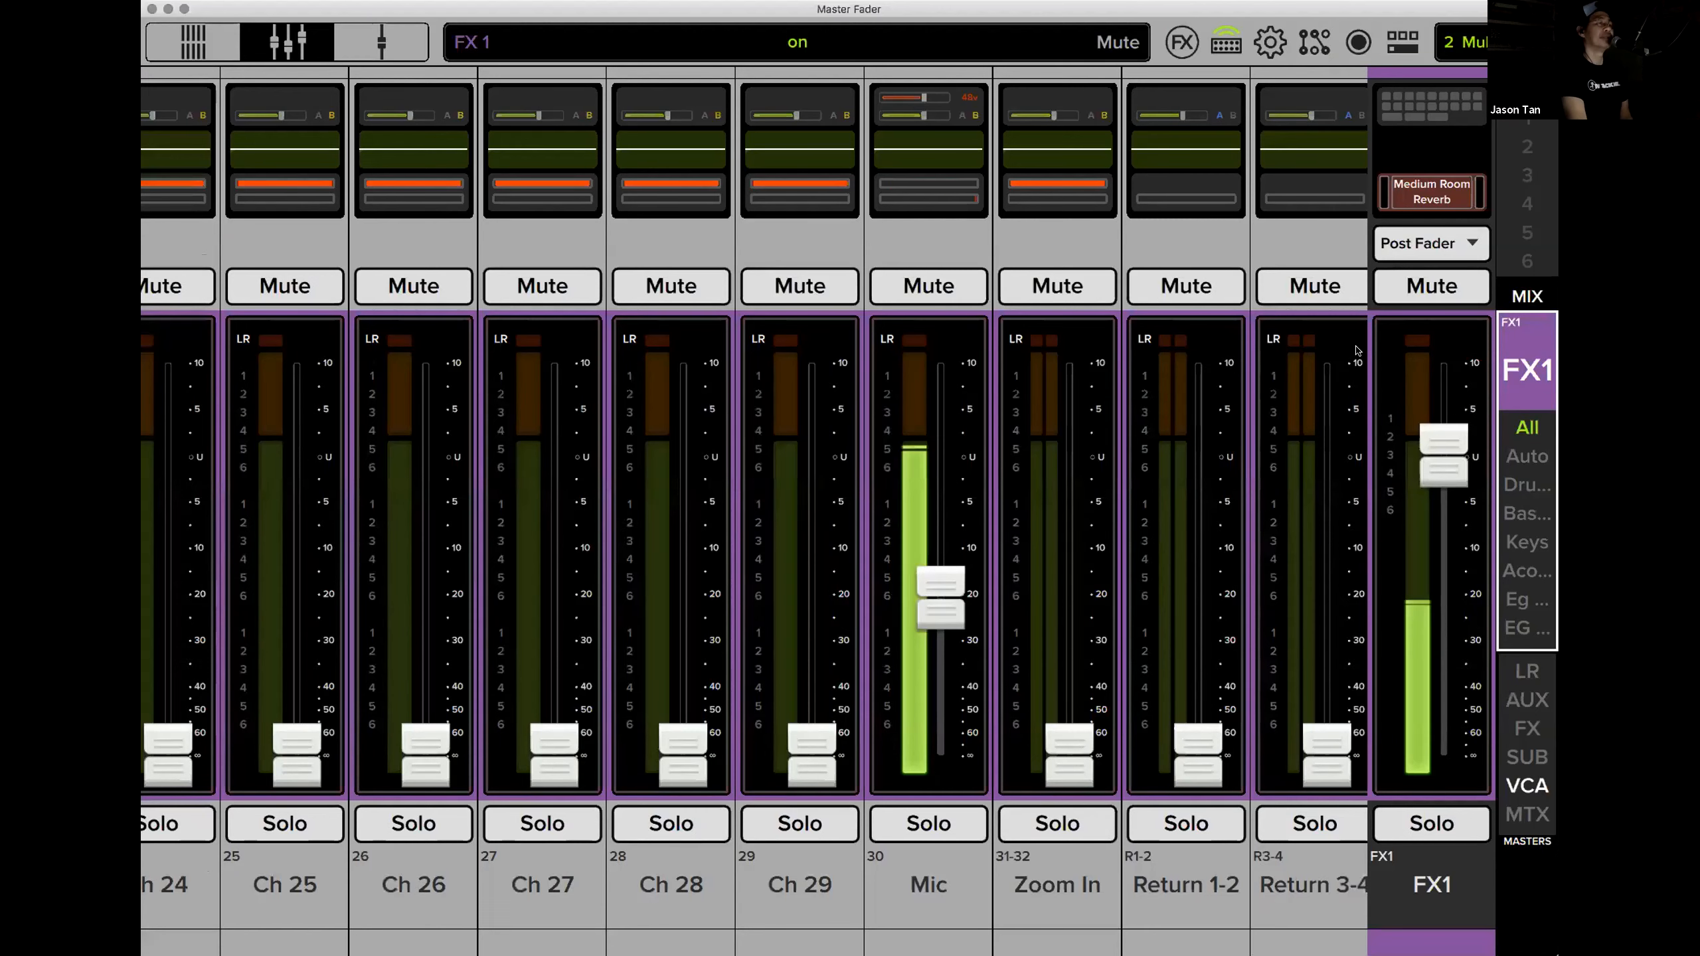
Check the Mic channel's A and B input sources in the Main mix and return to the mixer.
left_click(1345, 78)
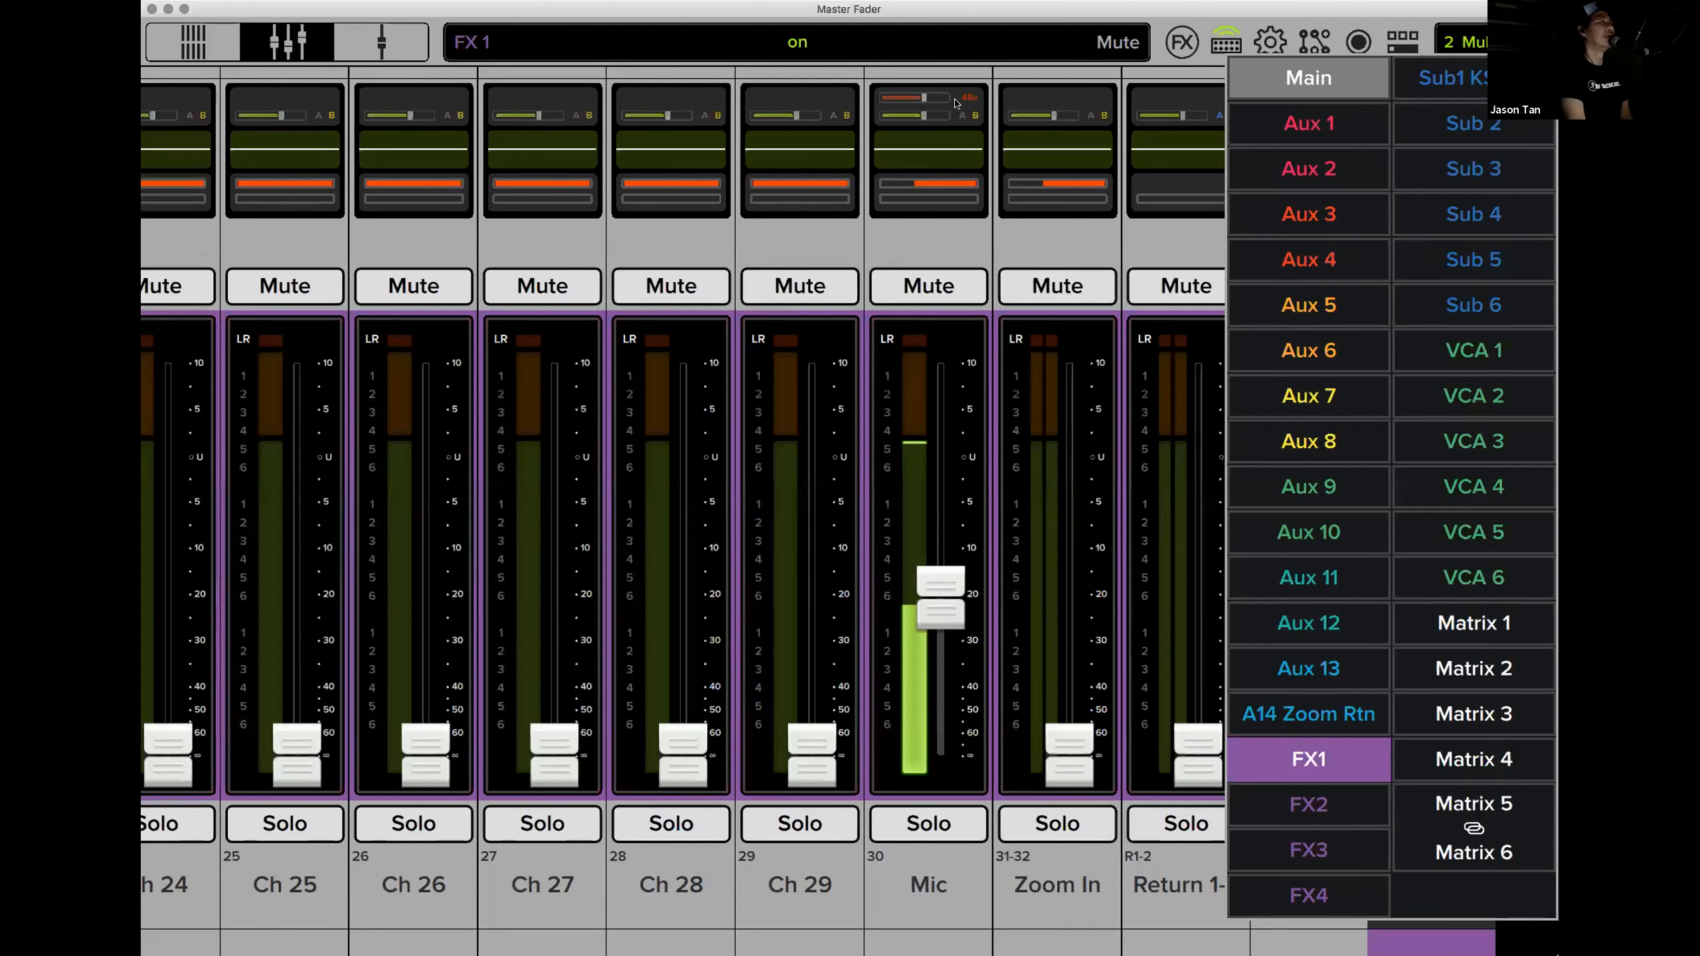
left_click(1345, 78)
left_click(536, 110)
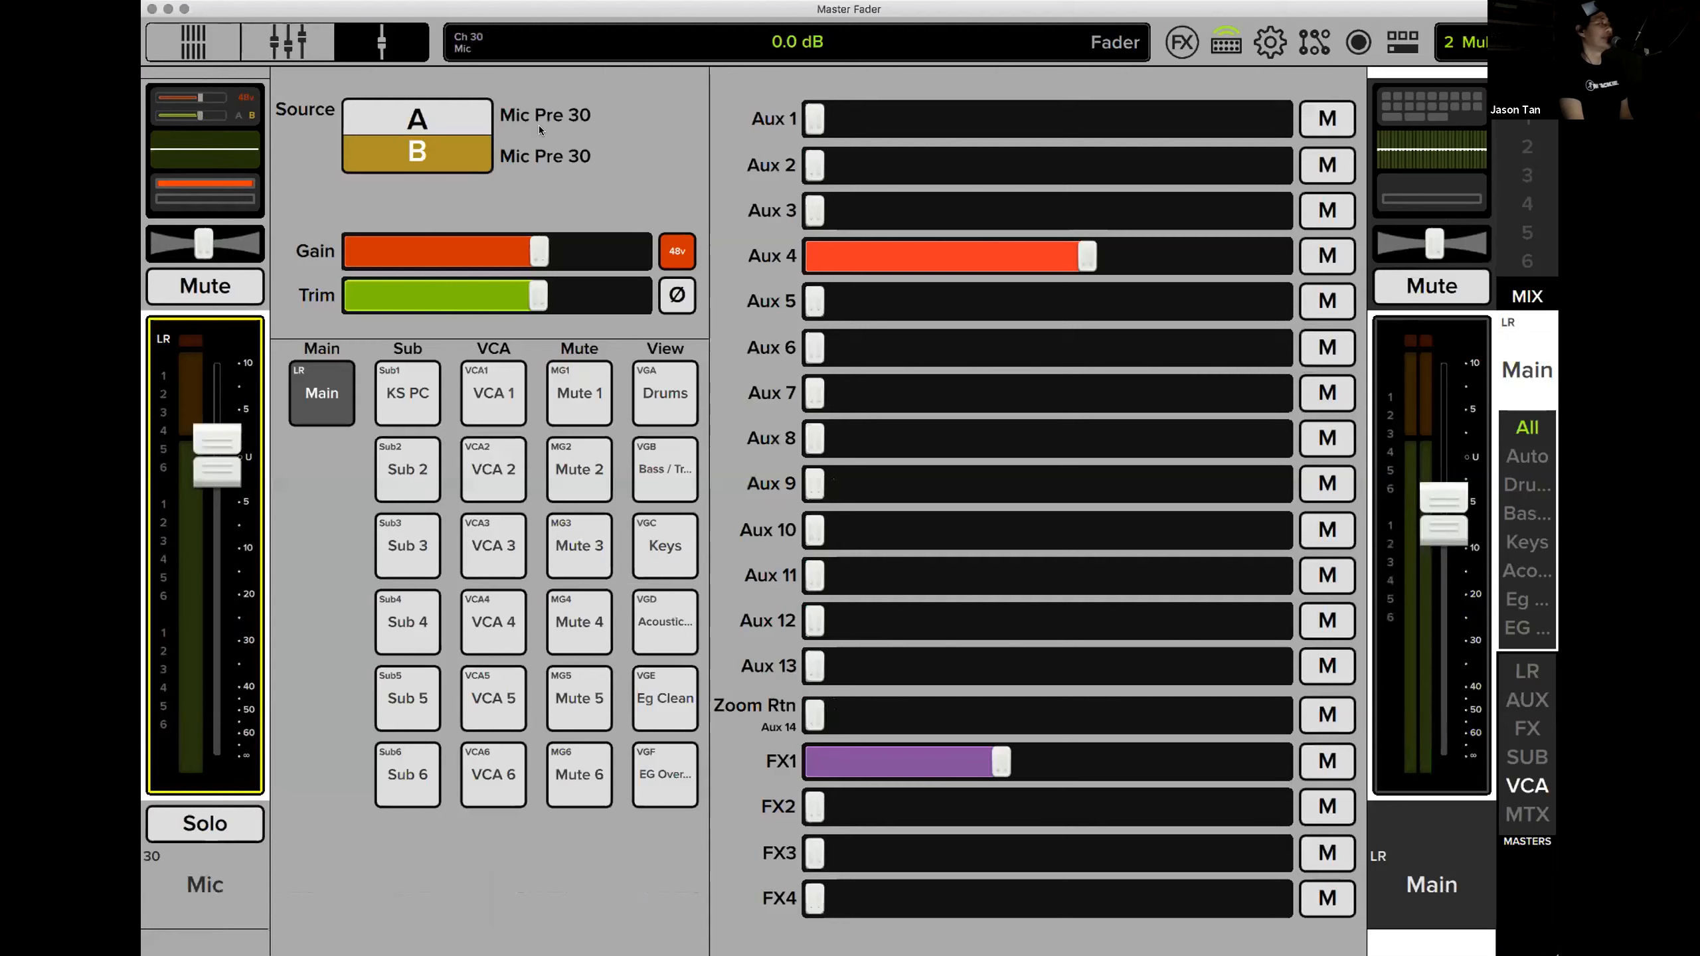
left_click(289, 37)
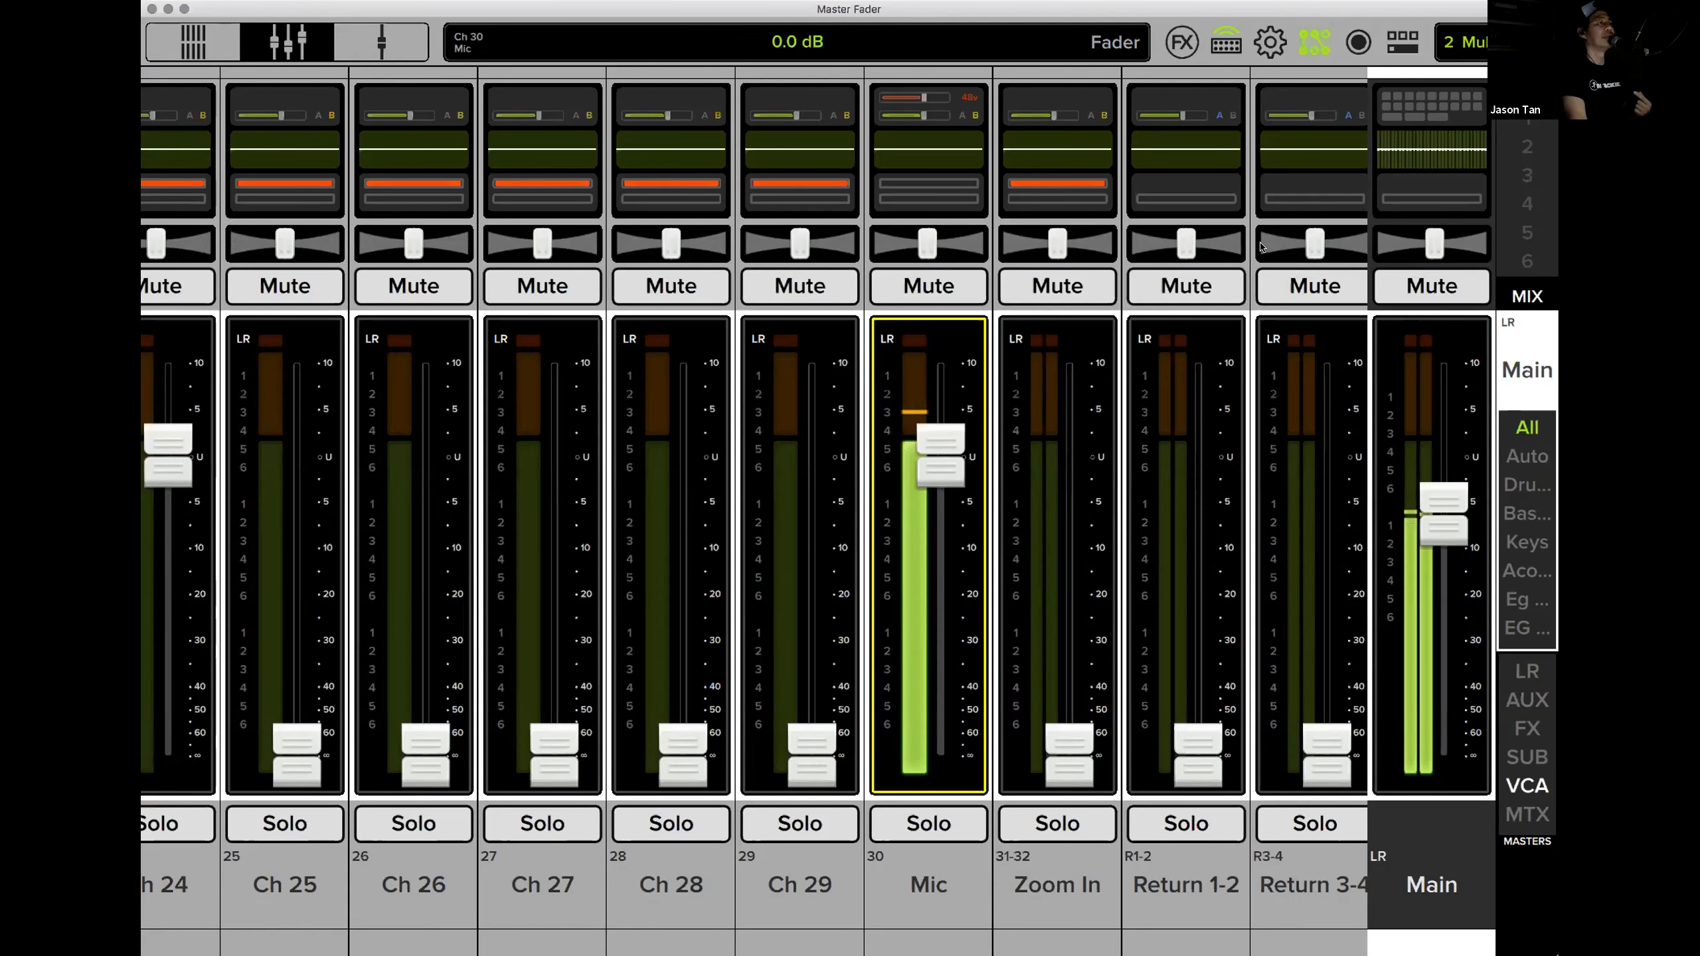
Patch Mic Pre 30 to Ch 29 and Ch 28 in the Input A routing grid and close the grid.
left_click(1314, 41)
left_click_drag(1039, 499, 1104, 332)
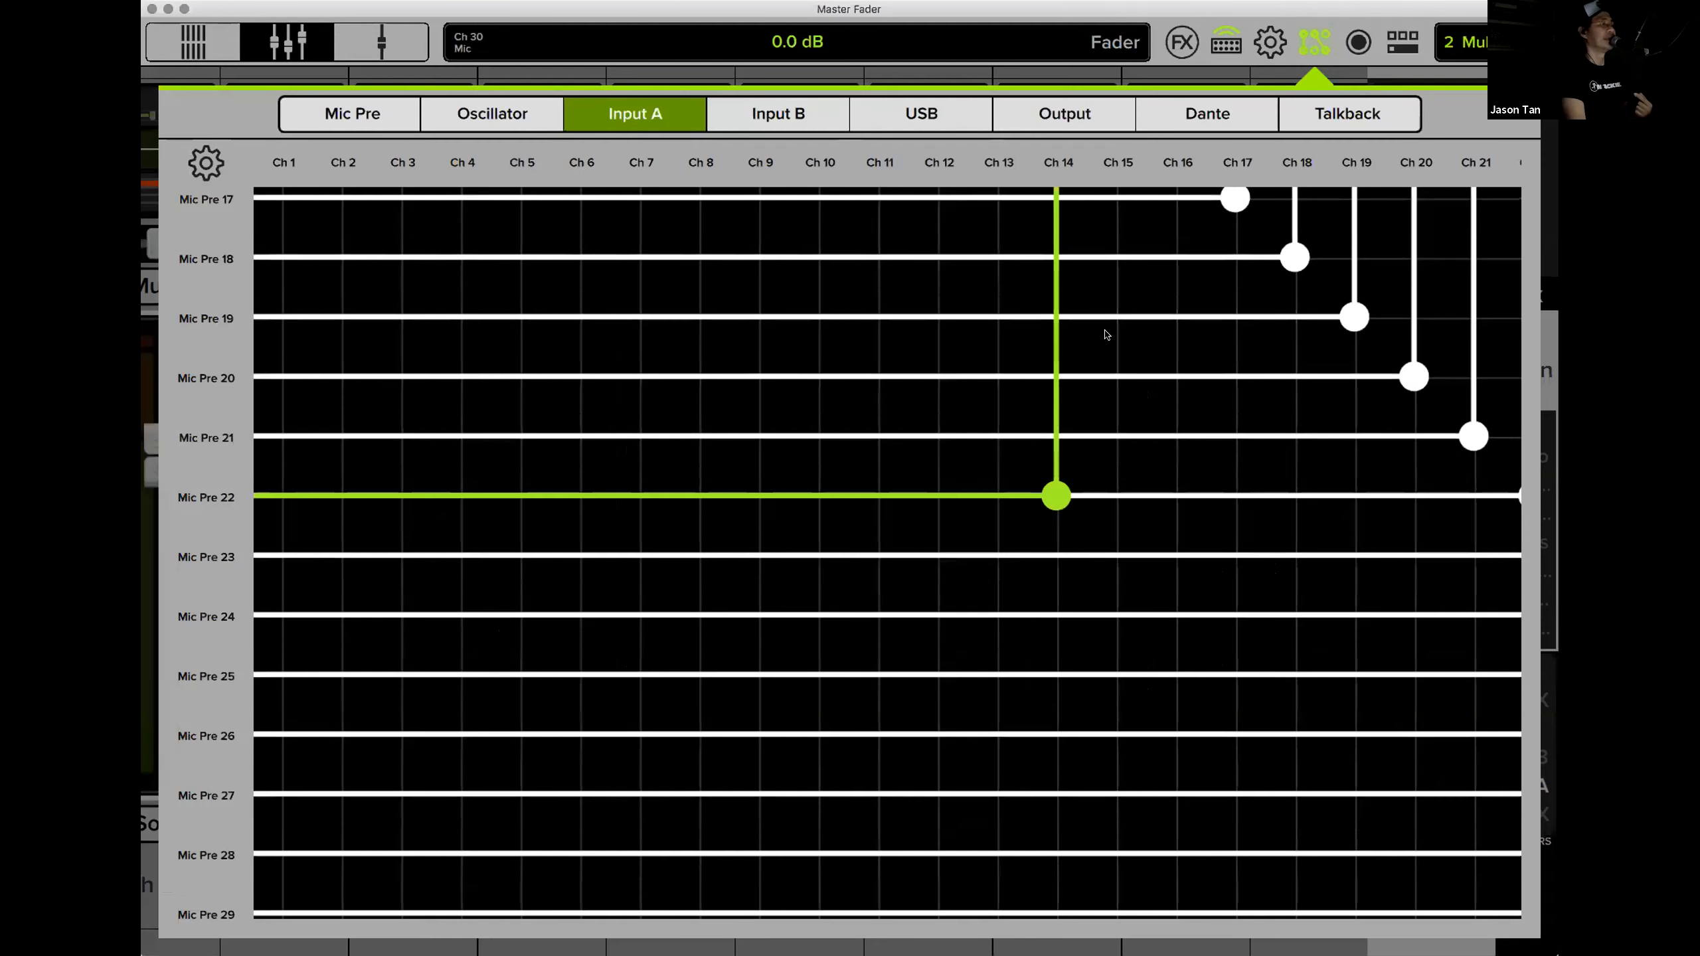
left_click_drag(996, 493, 1018, 287)
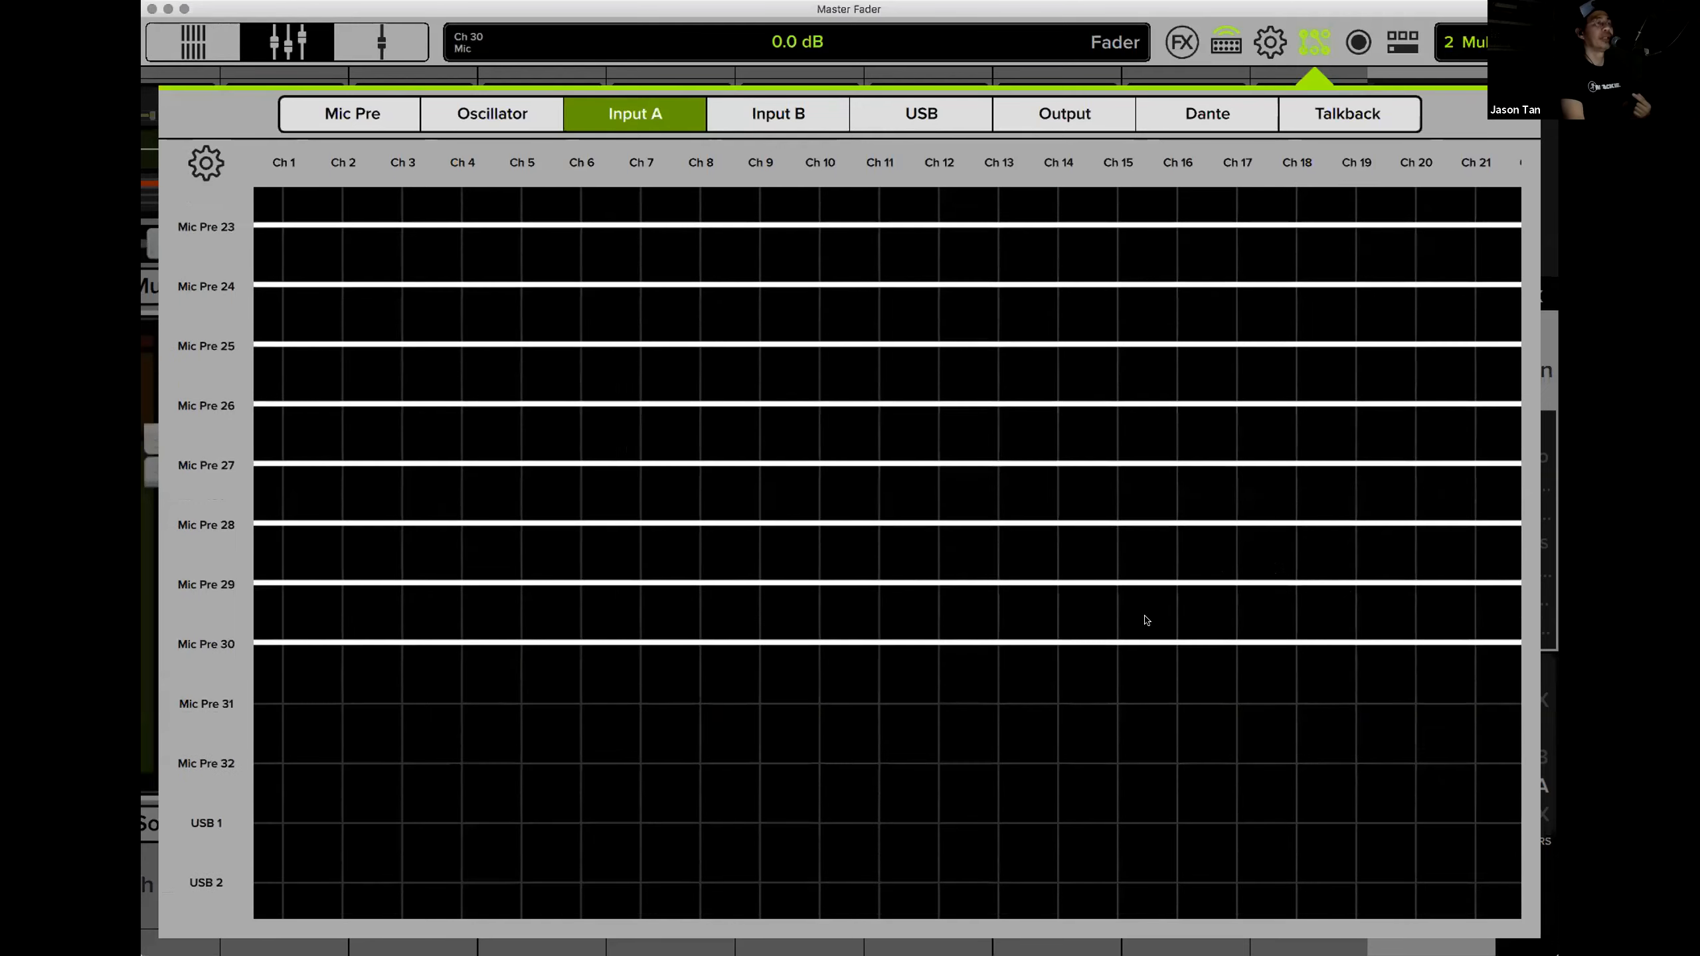
left_click_drag(1146, 619, 655, 619)
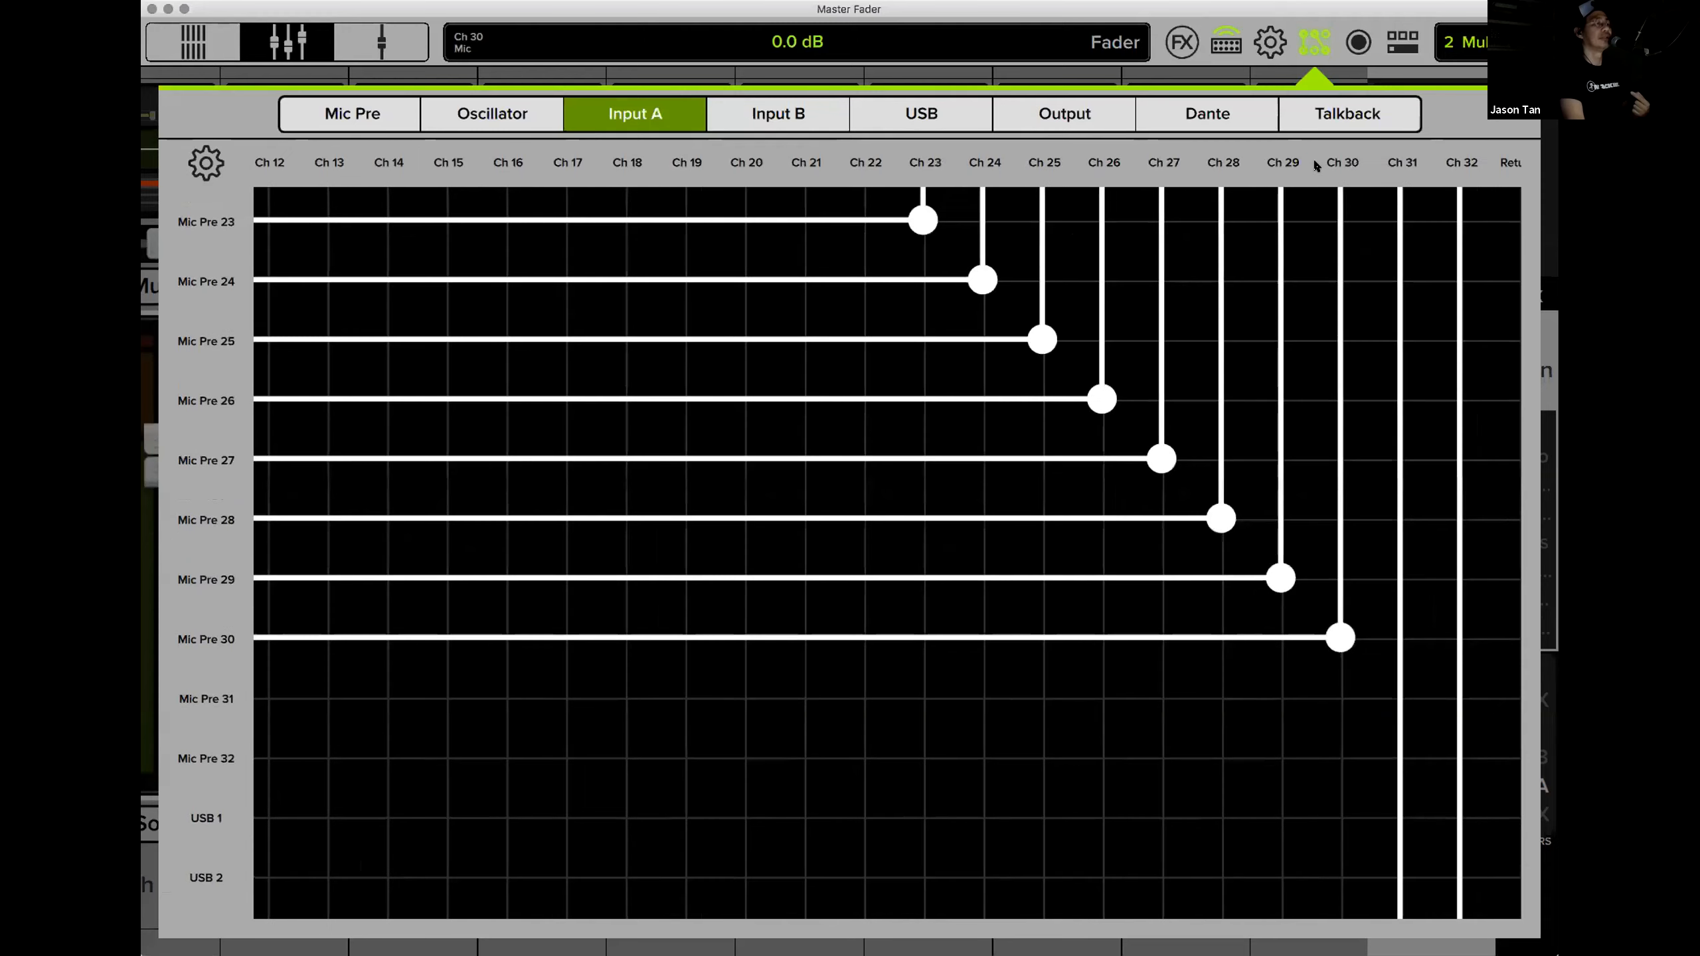
left_click(1276, 638)
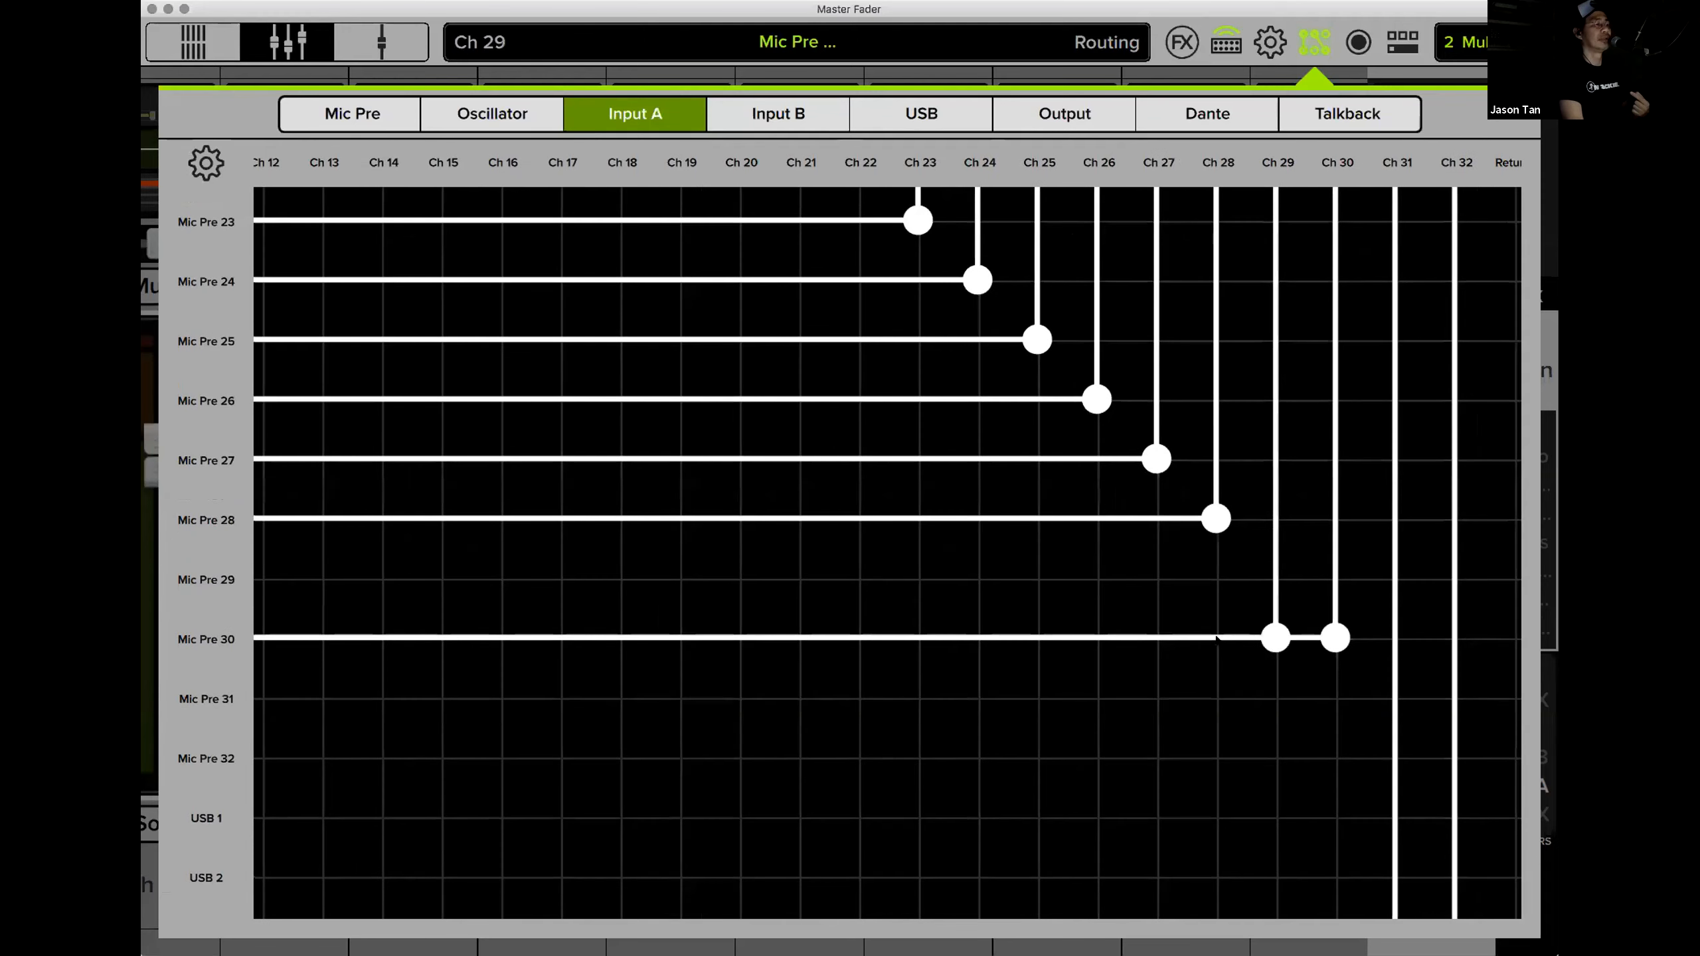
left_click(1216, 639)
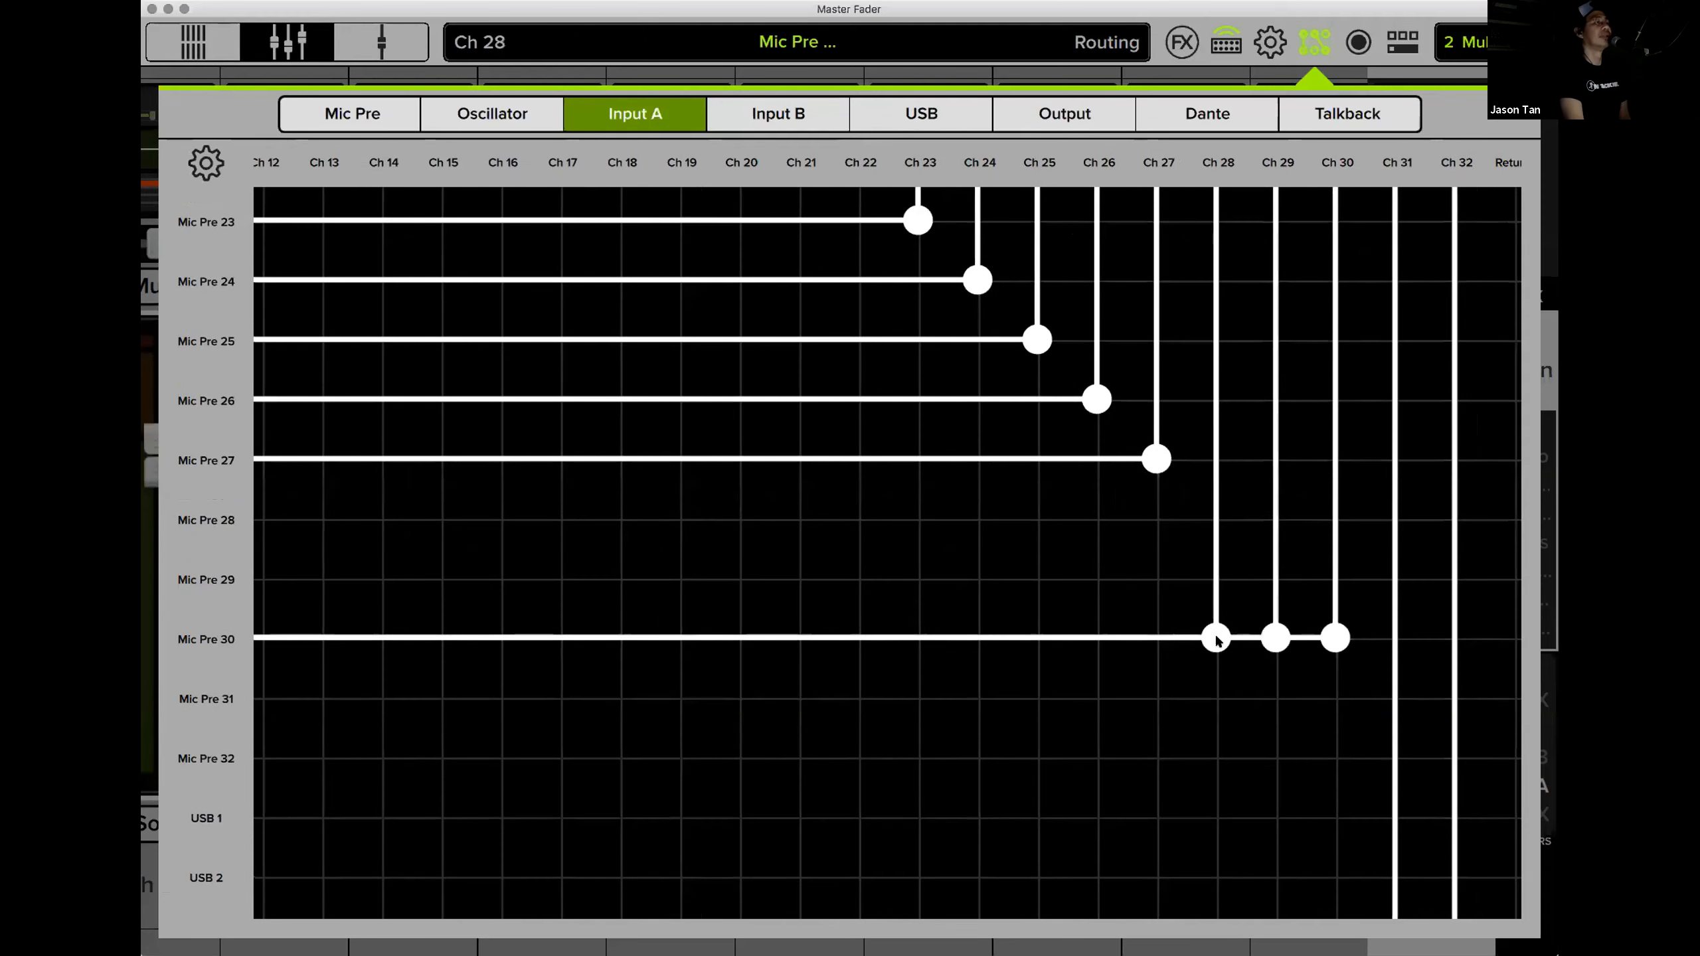
left_click(1315, 41)
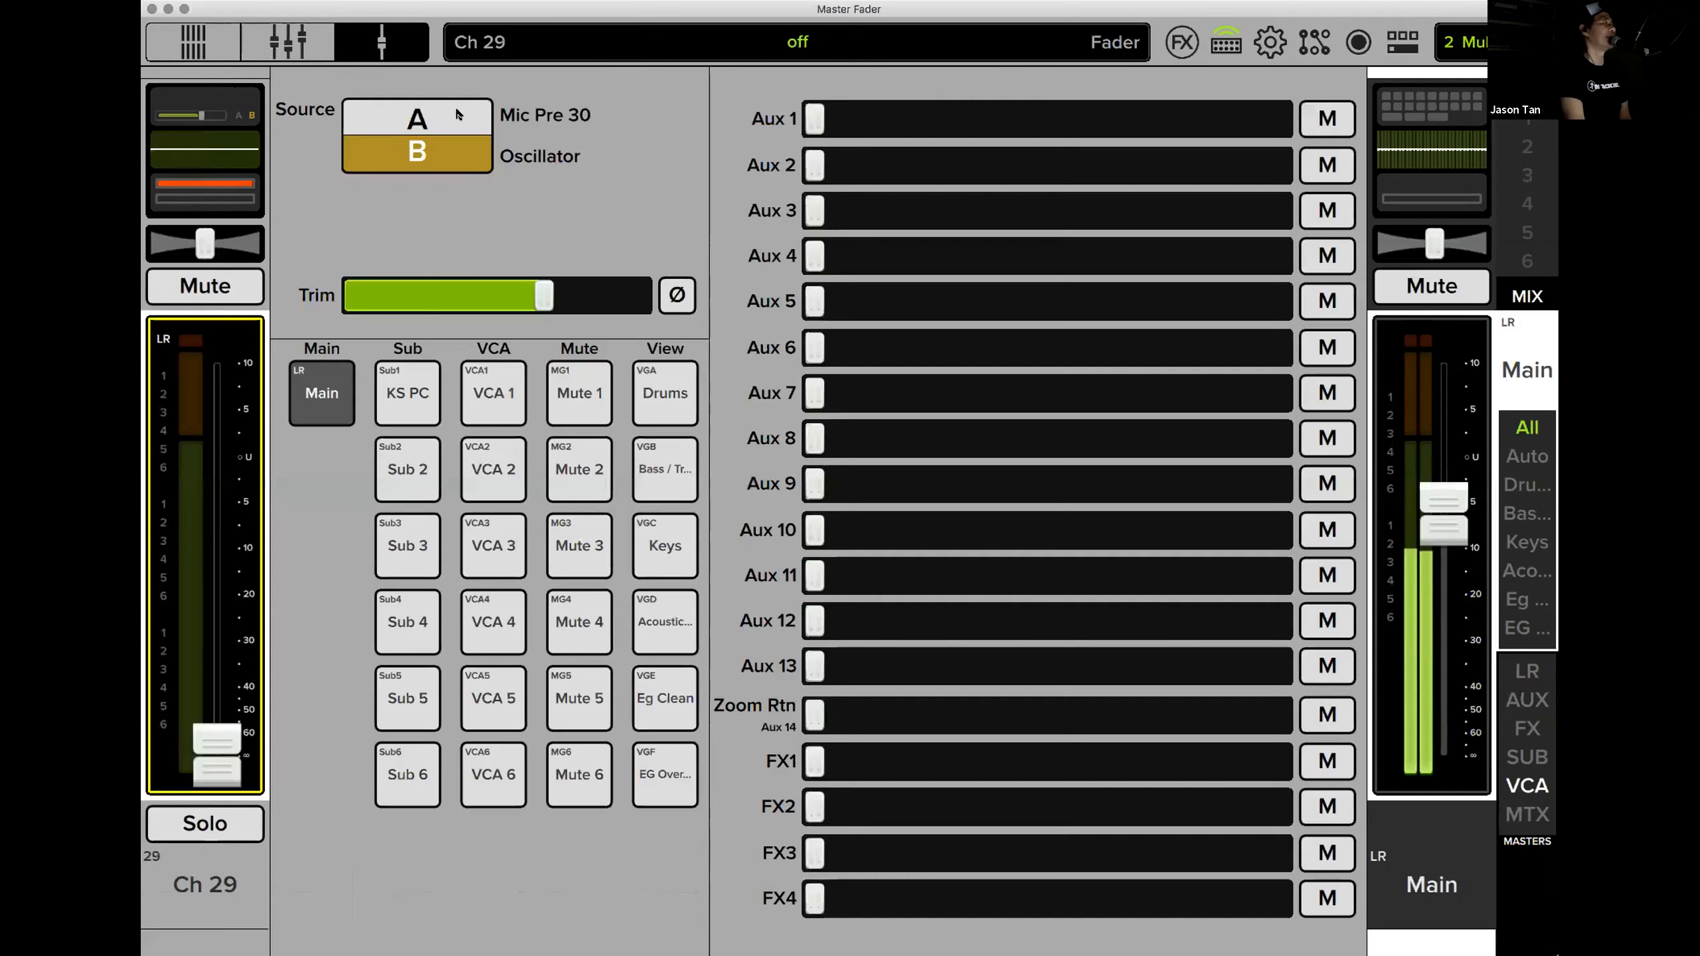
Switch the input source of Ch 29 and Ch 28 to A.
left_click(457, 115)
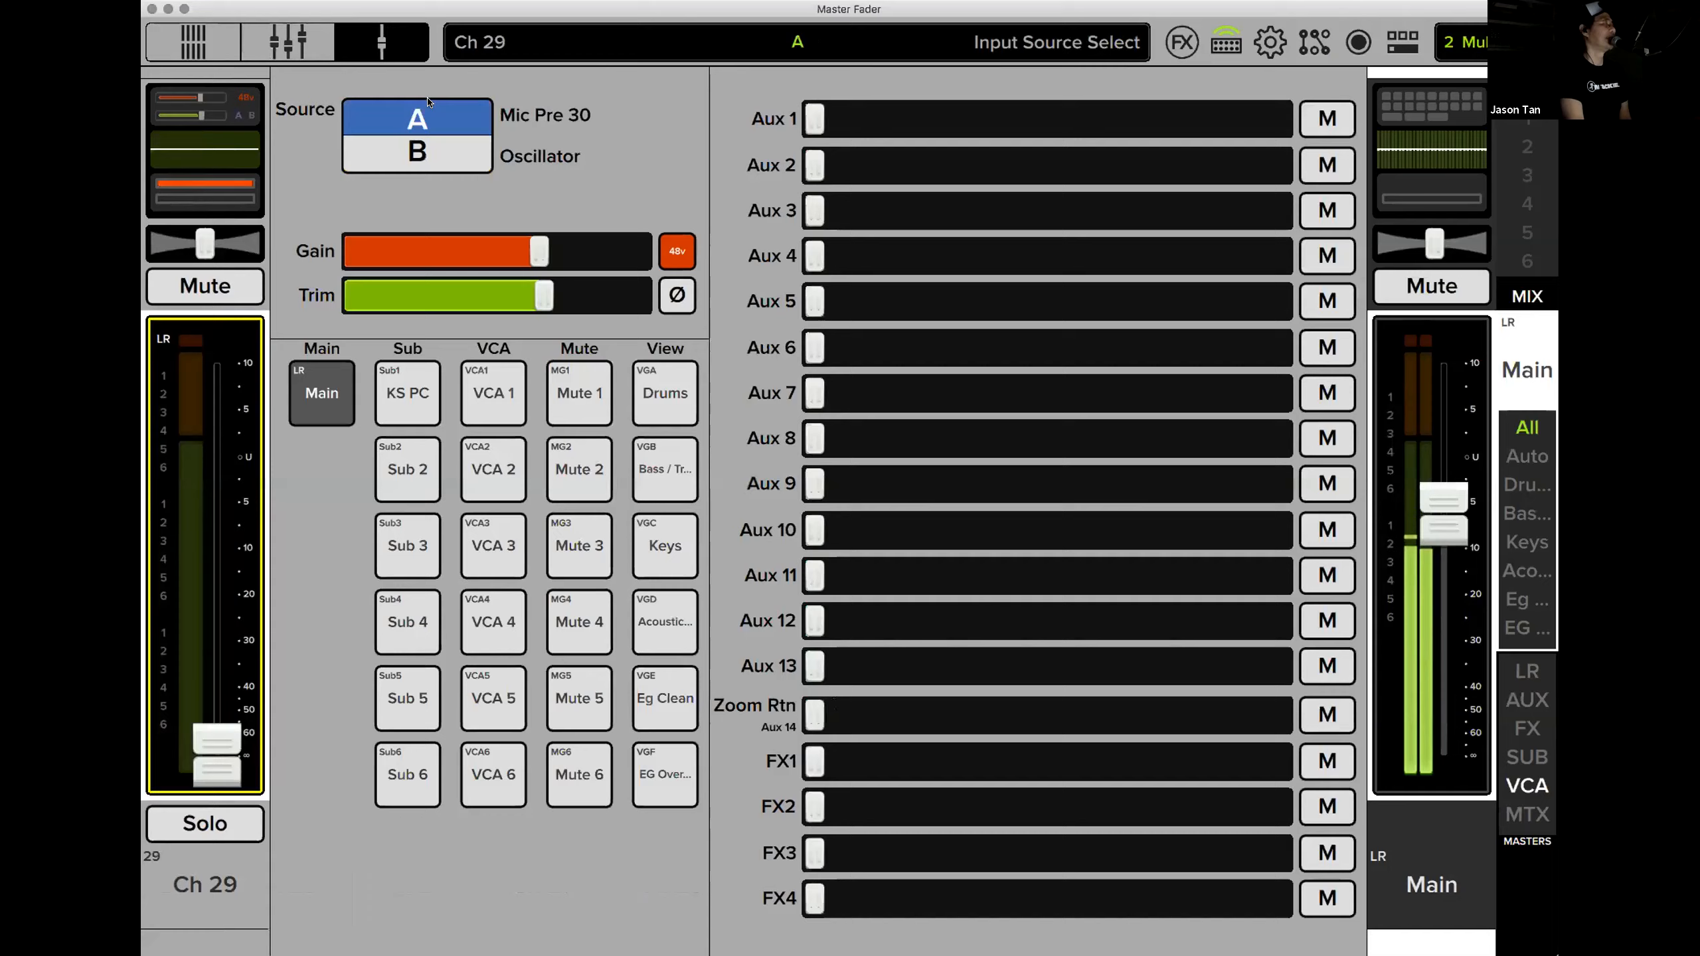
left_click(262, 35)
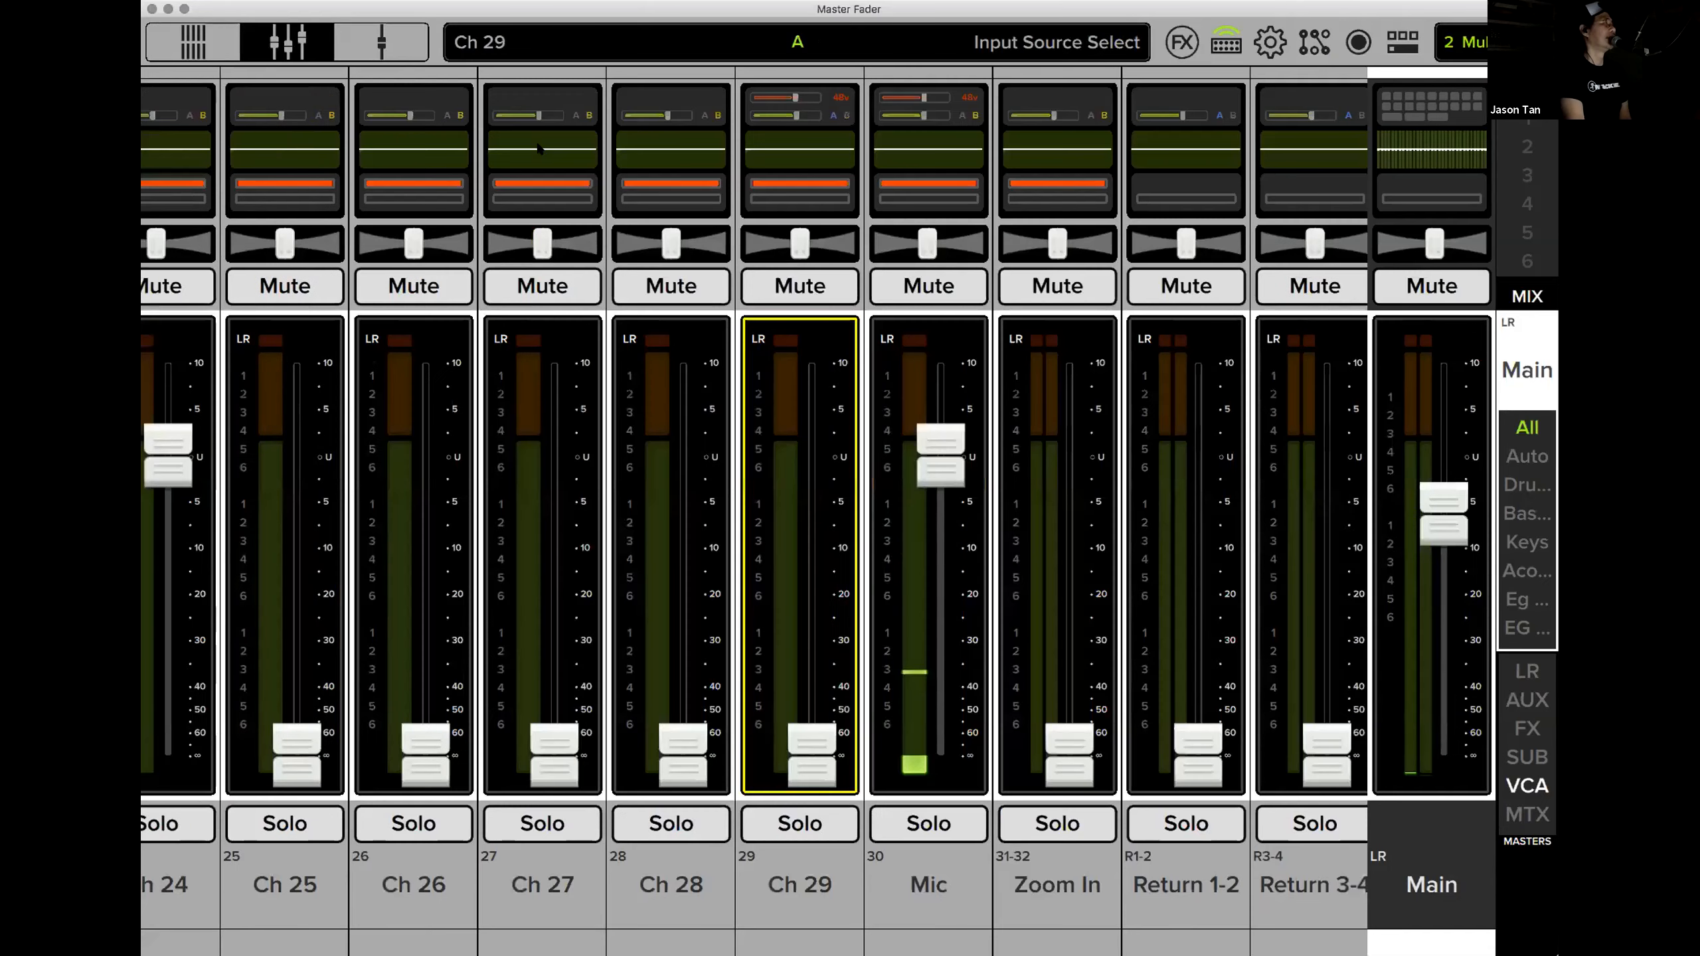
left_click(660, 110)
left_click(438, 113)
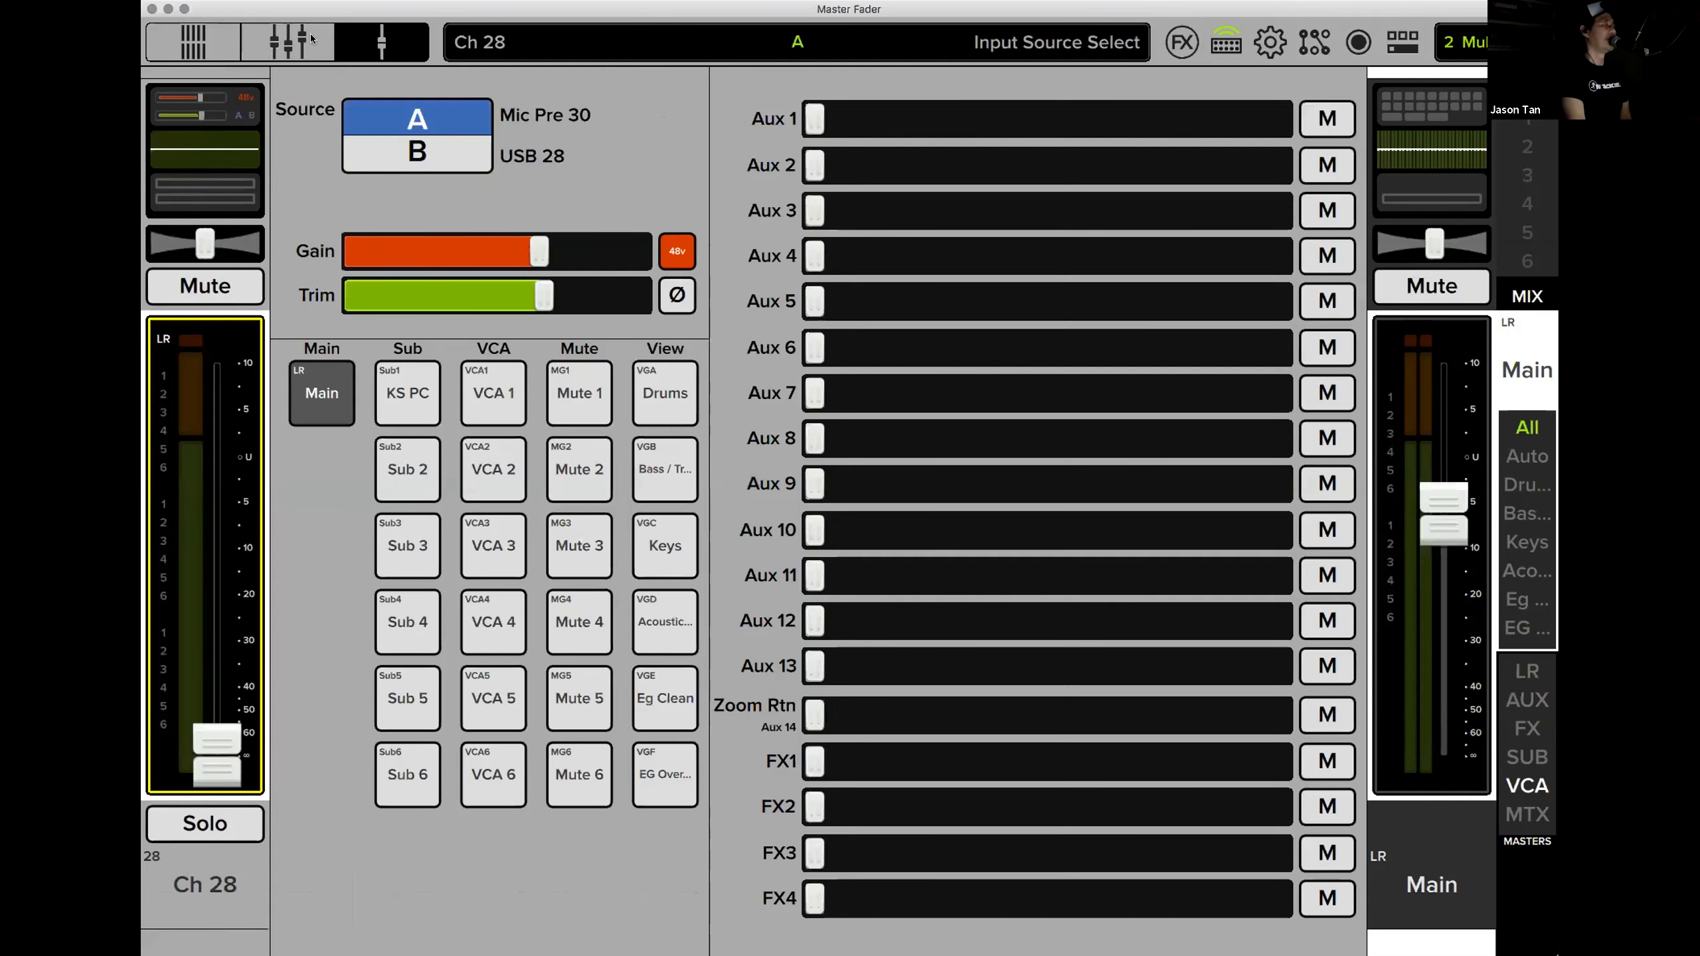
left_click(288, 42)
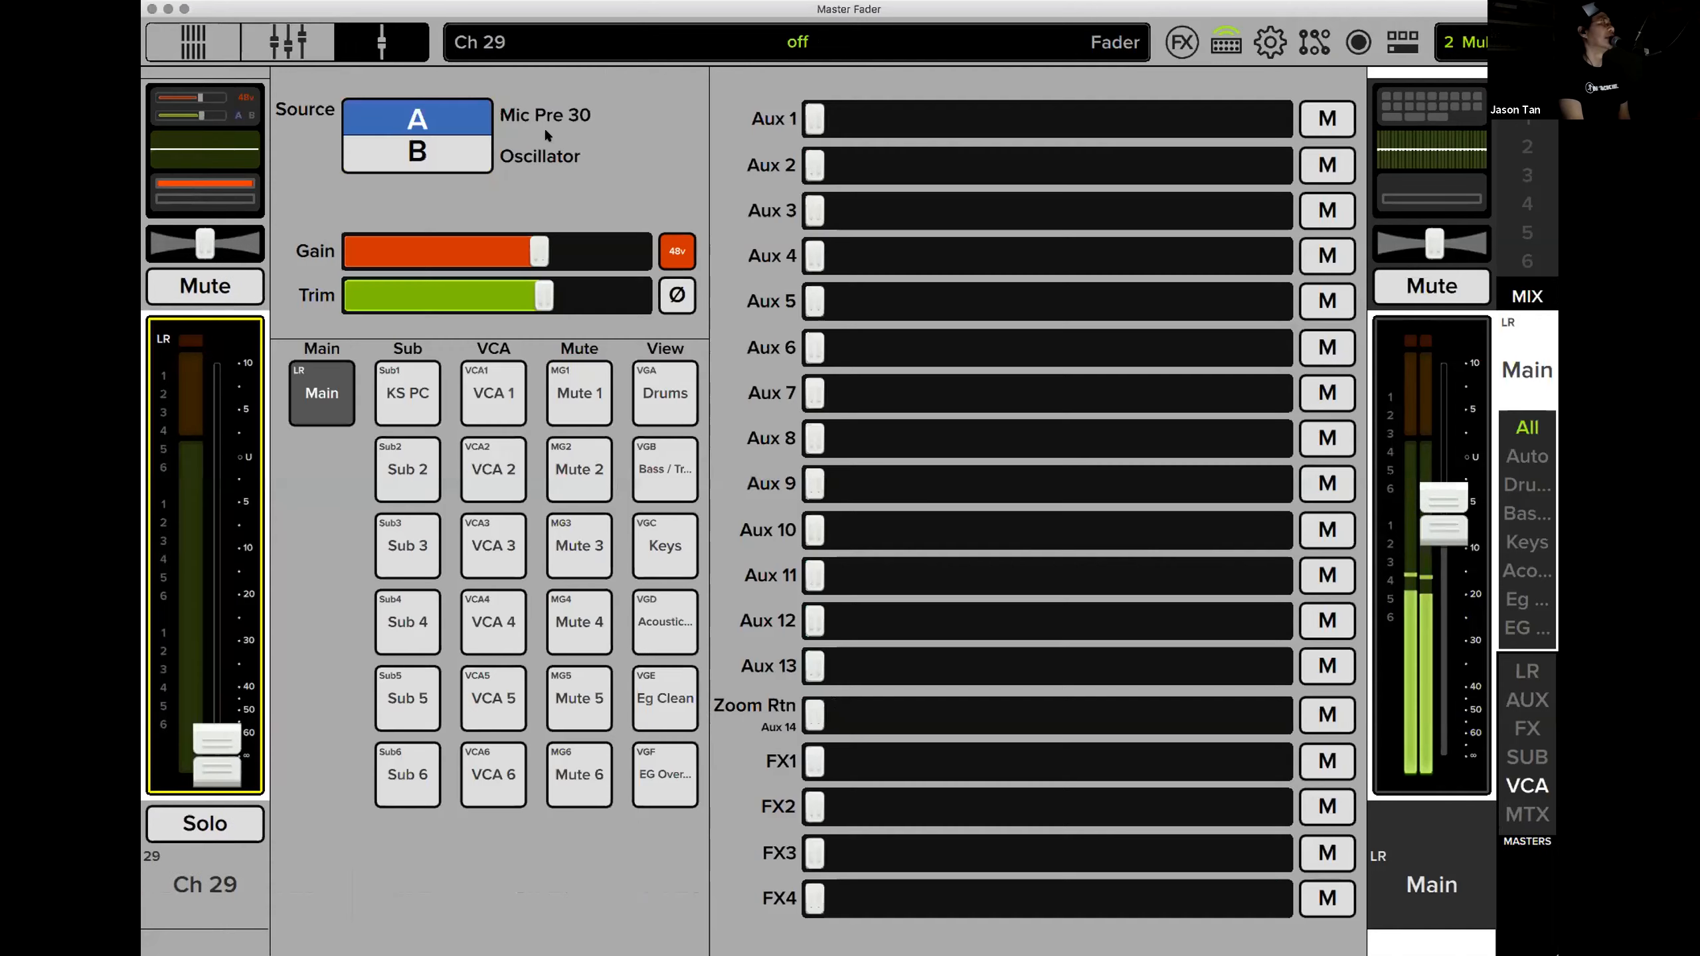
left_click(819, 100)
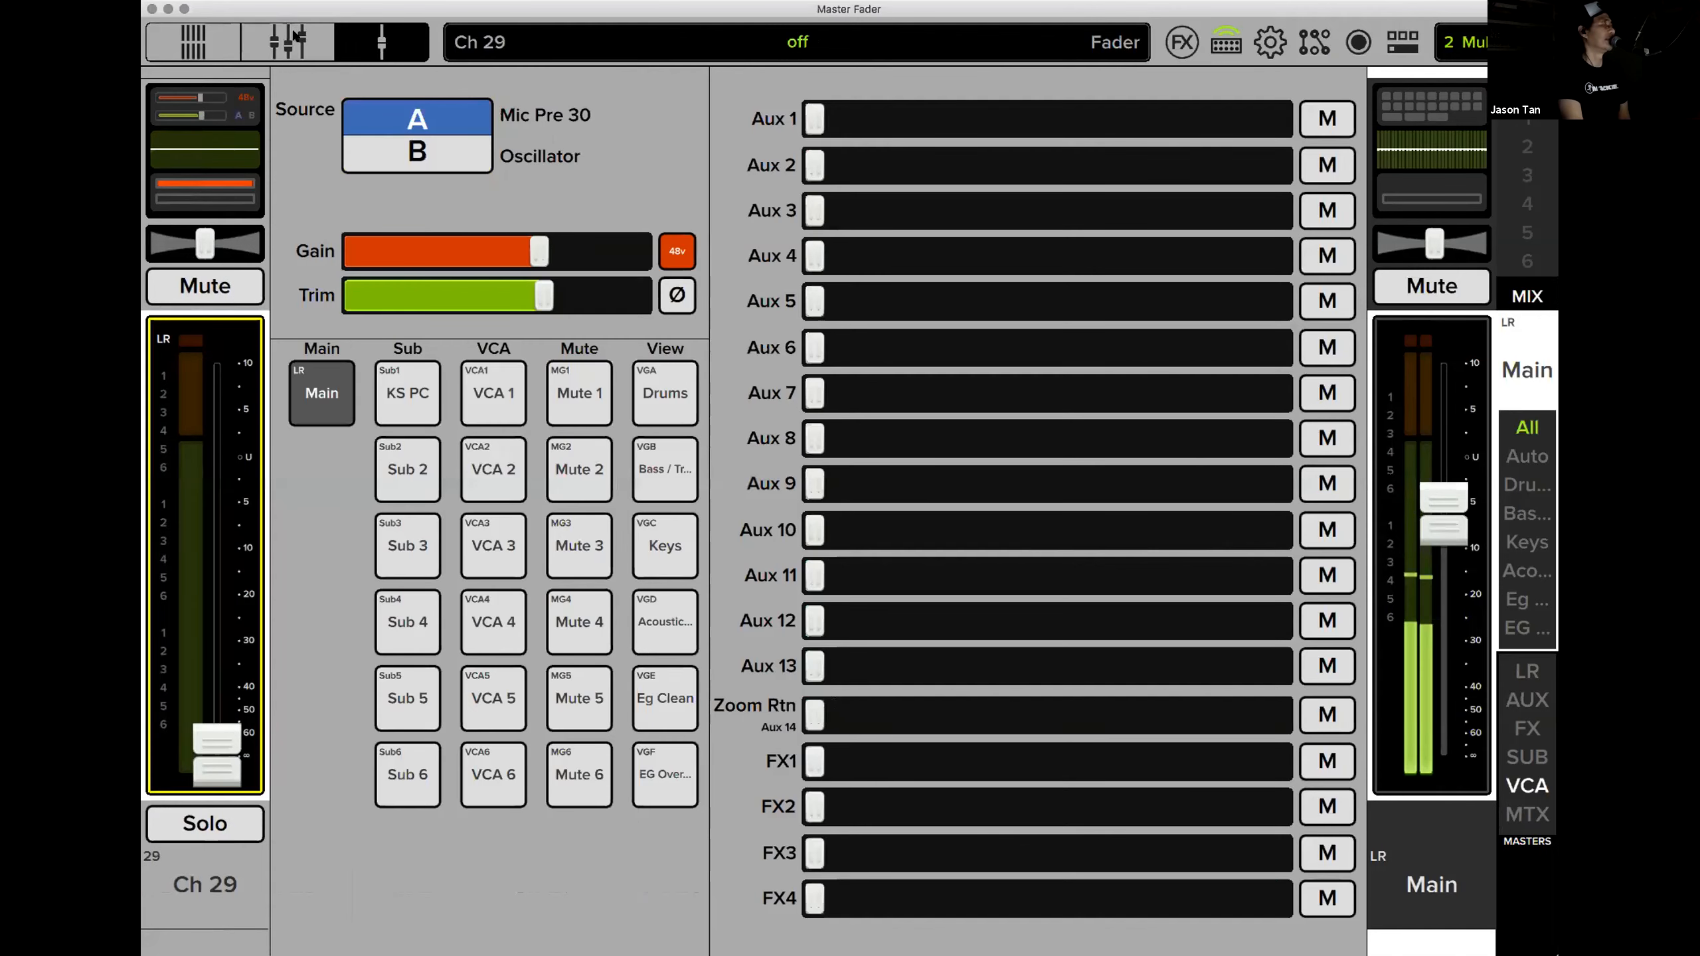
Raise Ch 28's fader in the Main mix to -5.5 dB and bring it back down to off.
left_click(289, 39)
left_click_drag(702, 747, 688, 504)
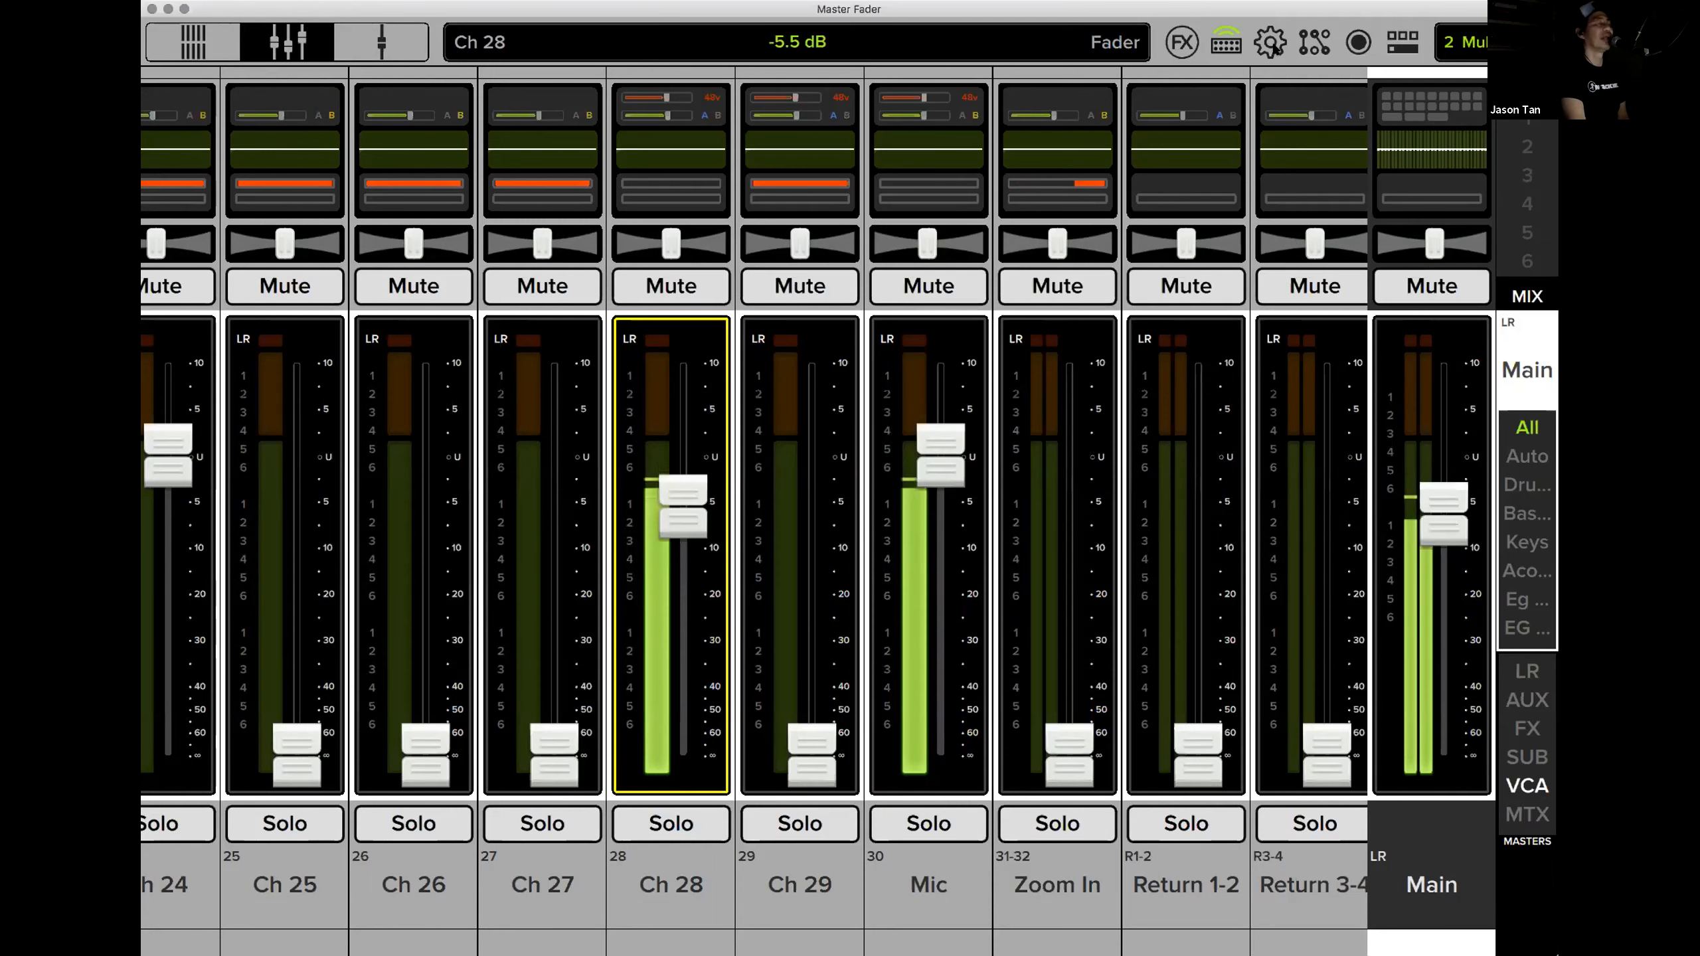
left_click_drag(684, 497, 661, 784)
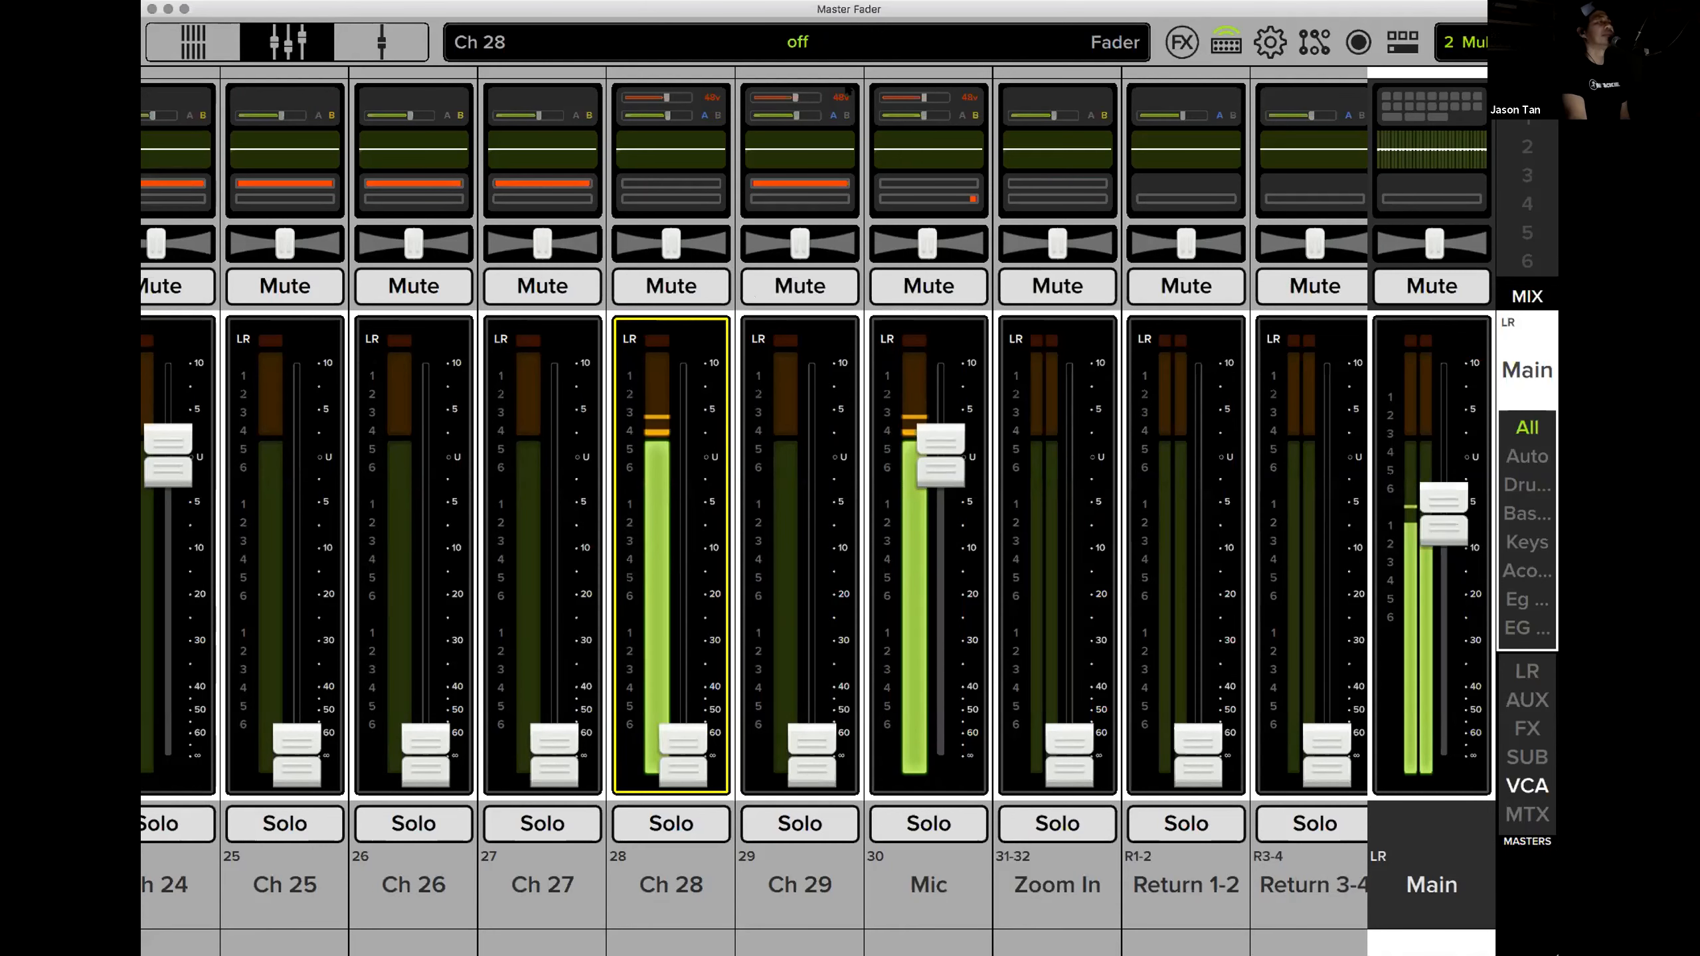
Remove the Mic Pre 30 patches from Ch 29 and Ch 28 in the Input A routing grid.
left_click(1315, 42)
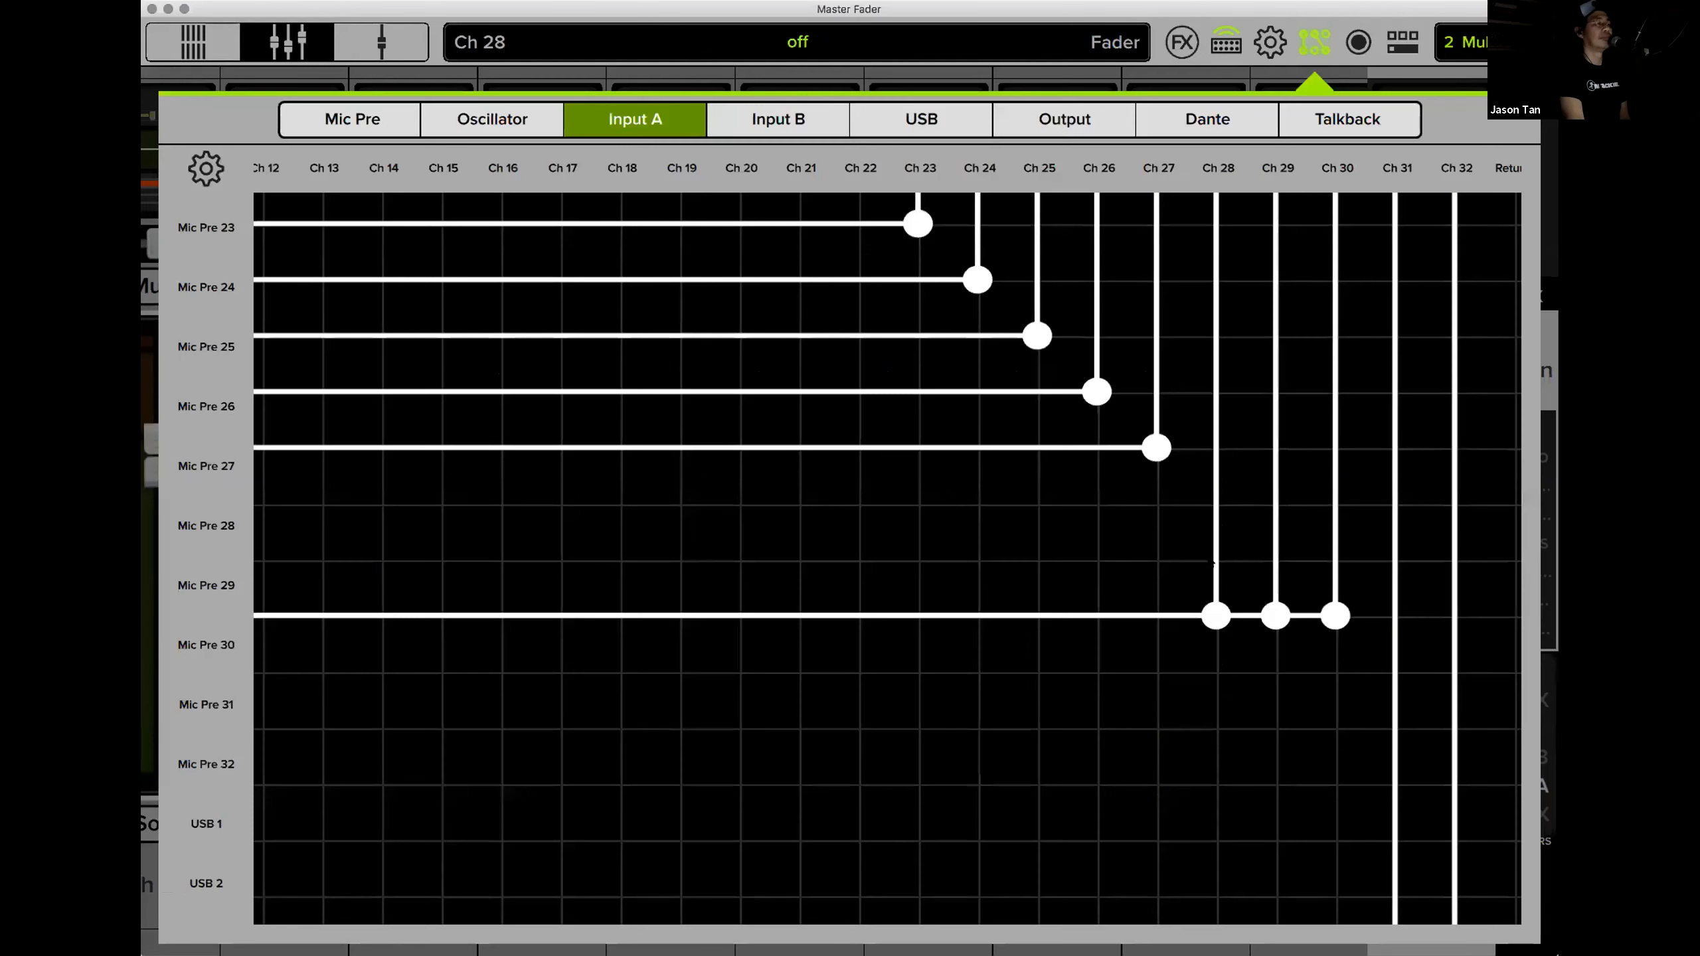
left_click(1270, 641)
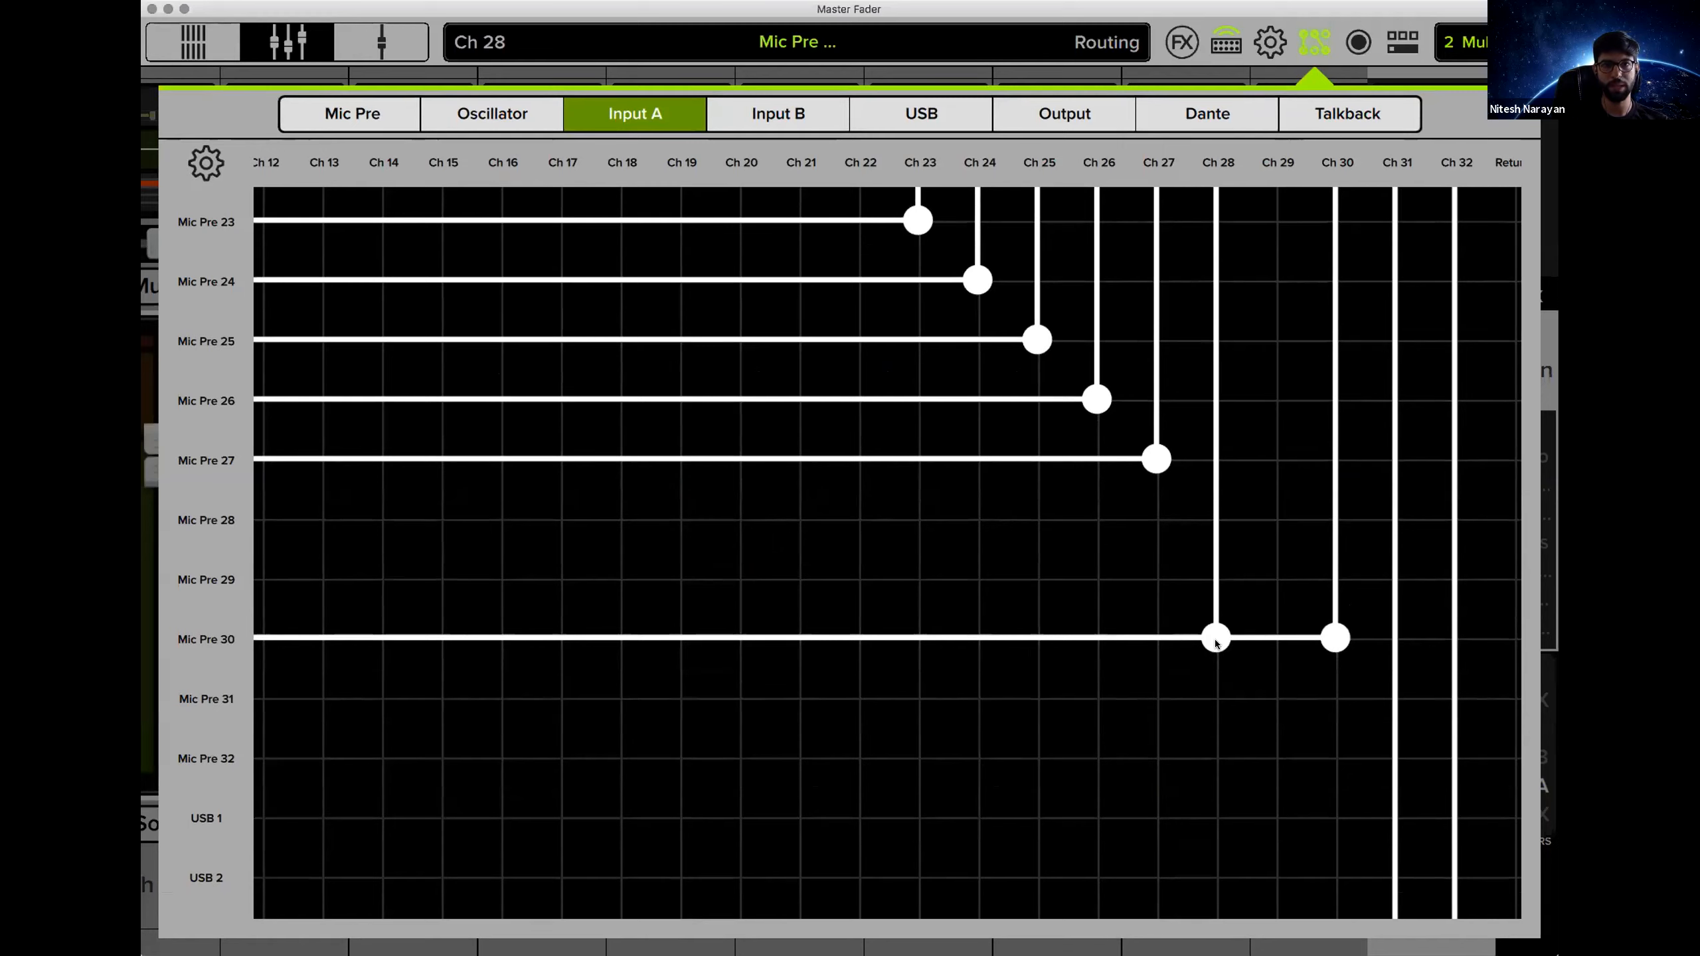
left_click(1216, 639)
left_click(1216, 639)
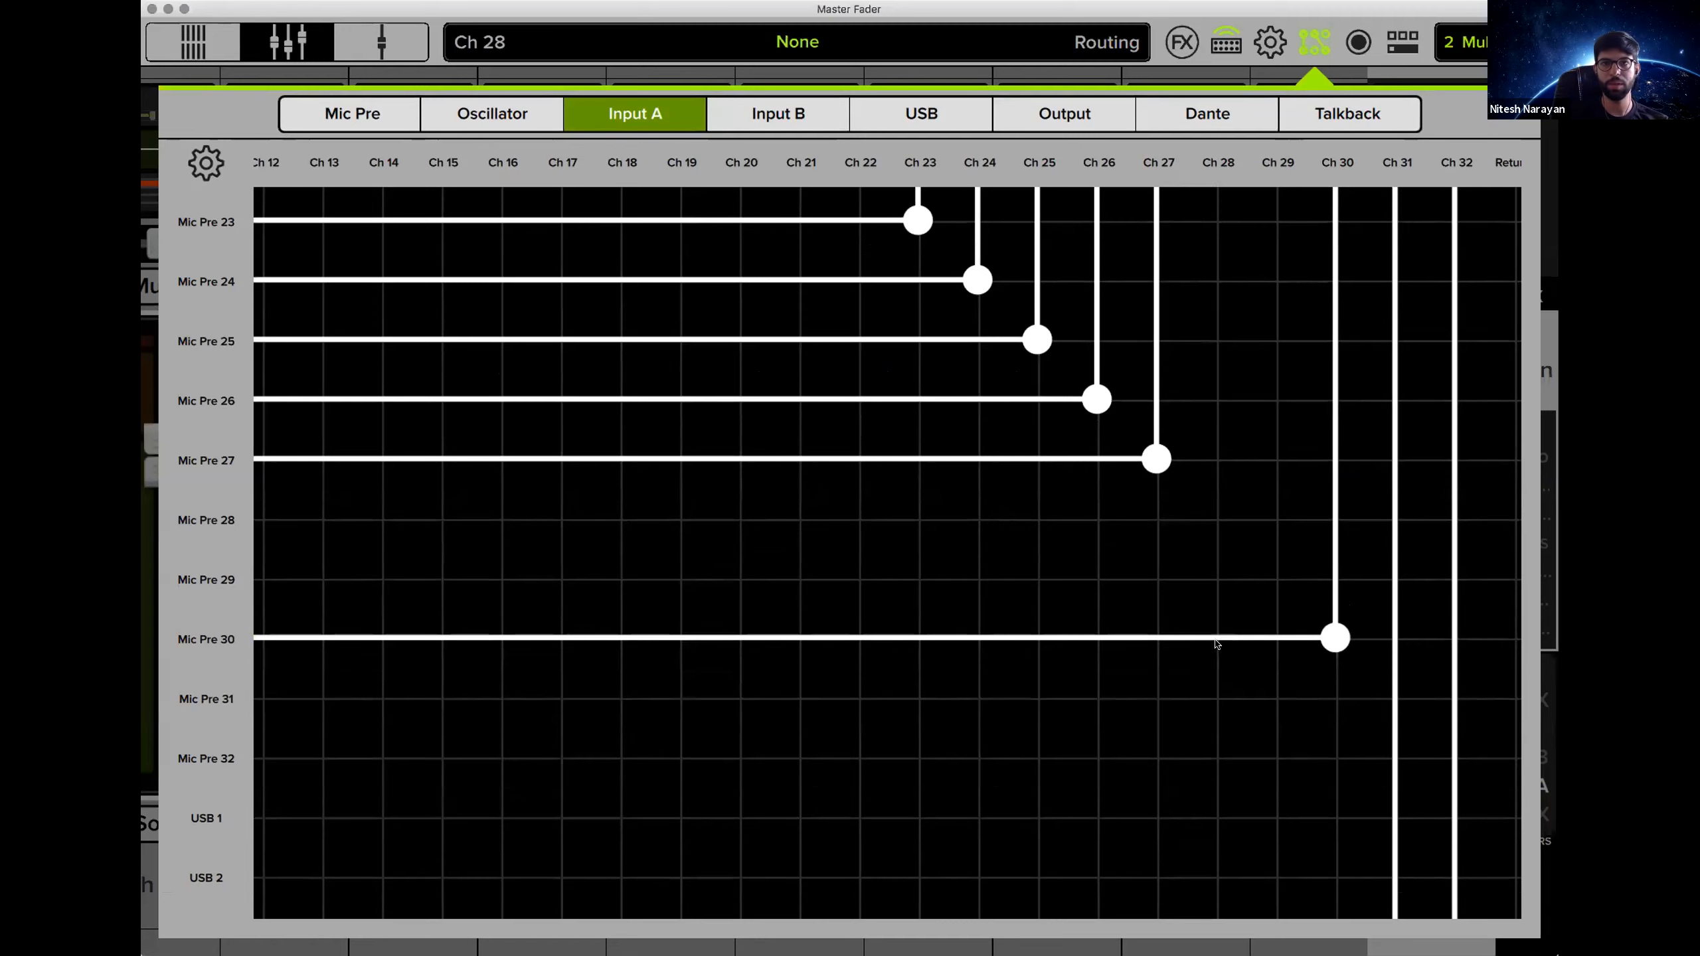
Patch Mic Pre 29 to Ch 29 and Mic Pre 28 to Ch 28, and close the routing grid.
left_click(1275, 580)
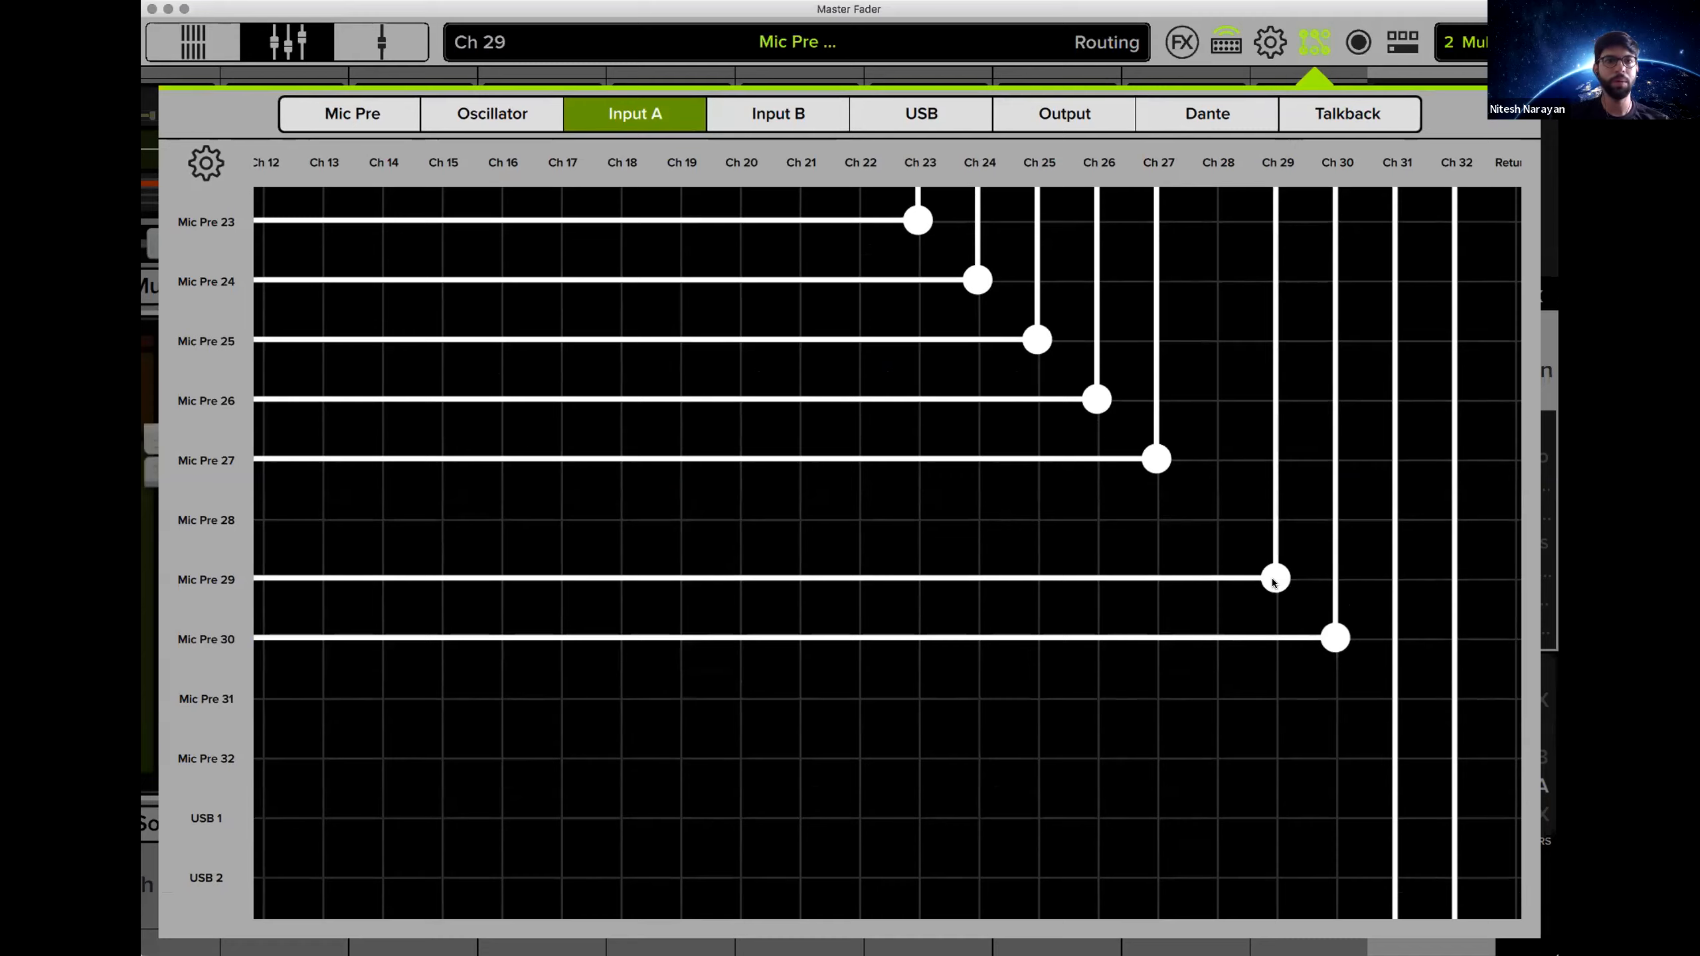
left_click(1216, 517)
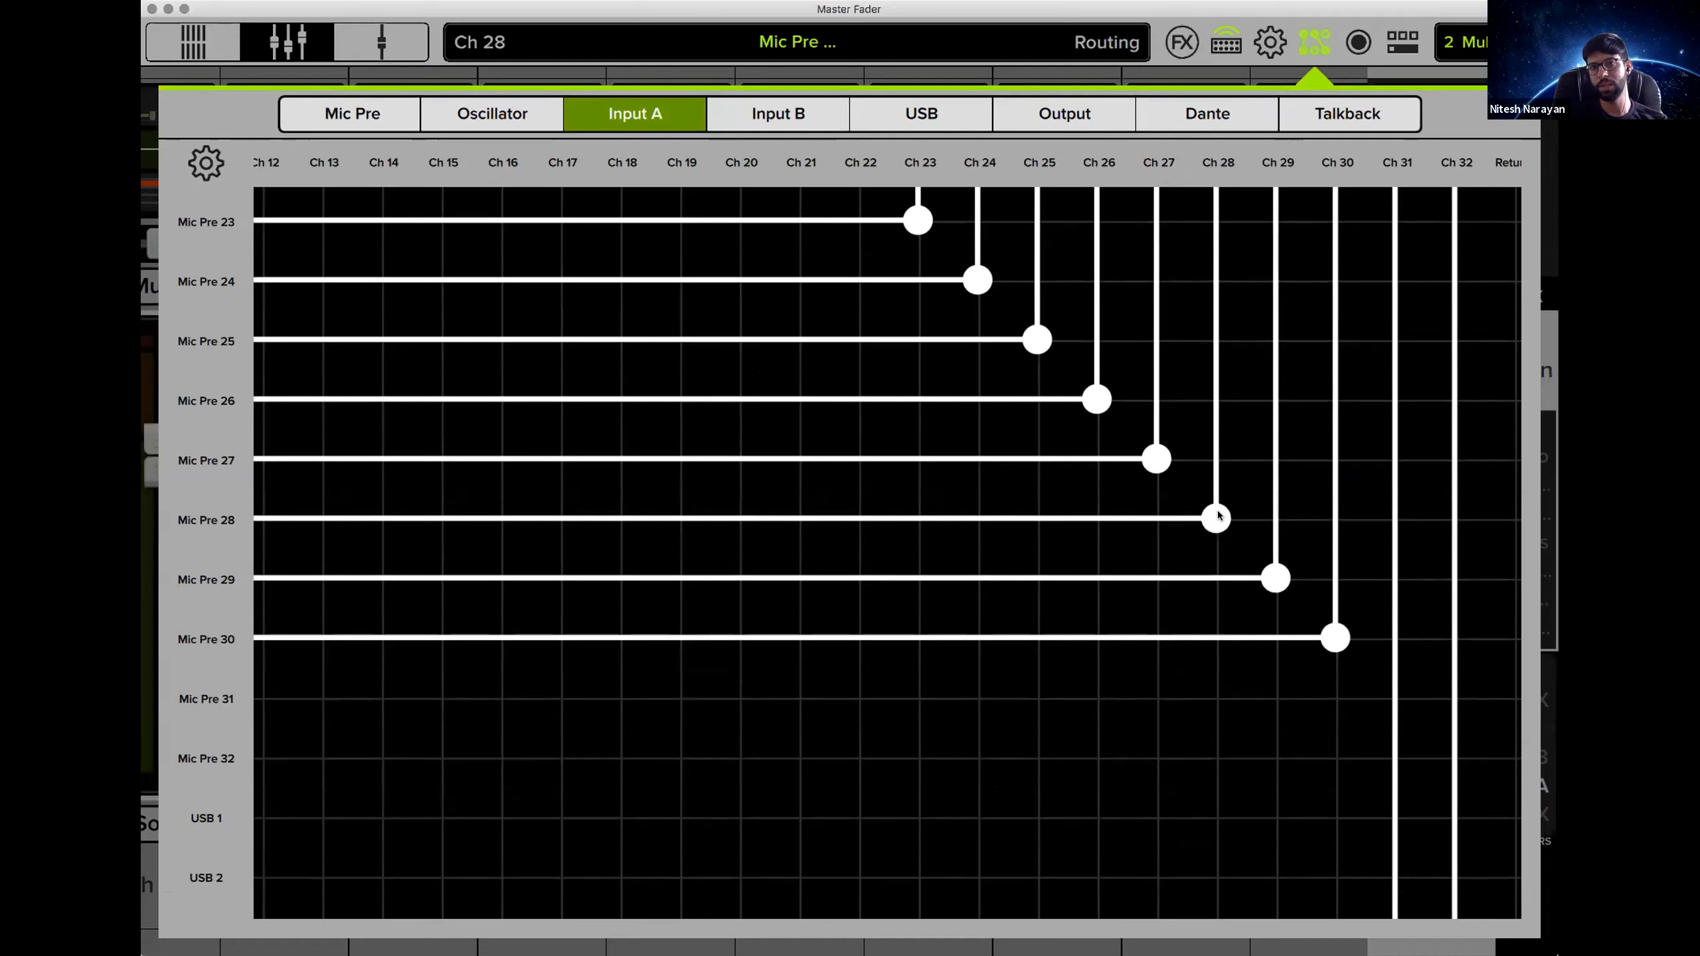
left_click(1312, 39)
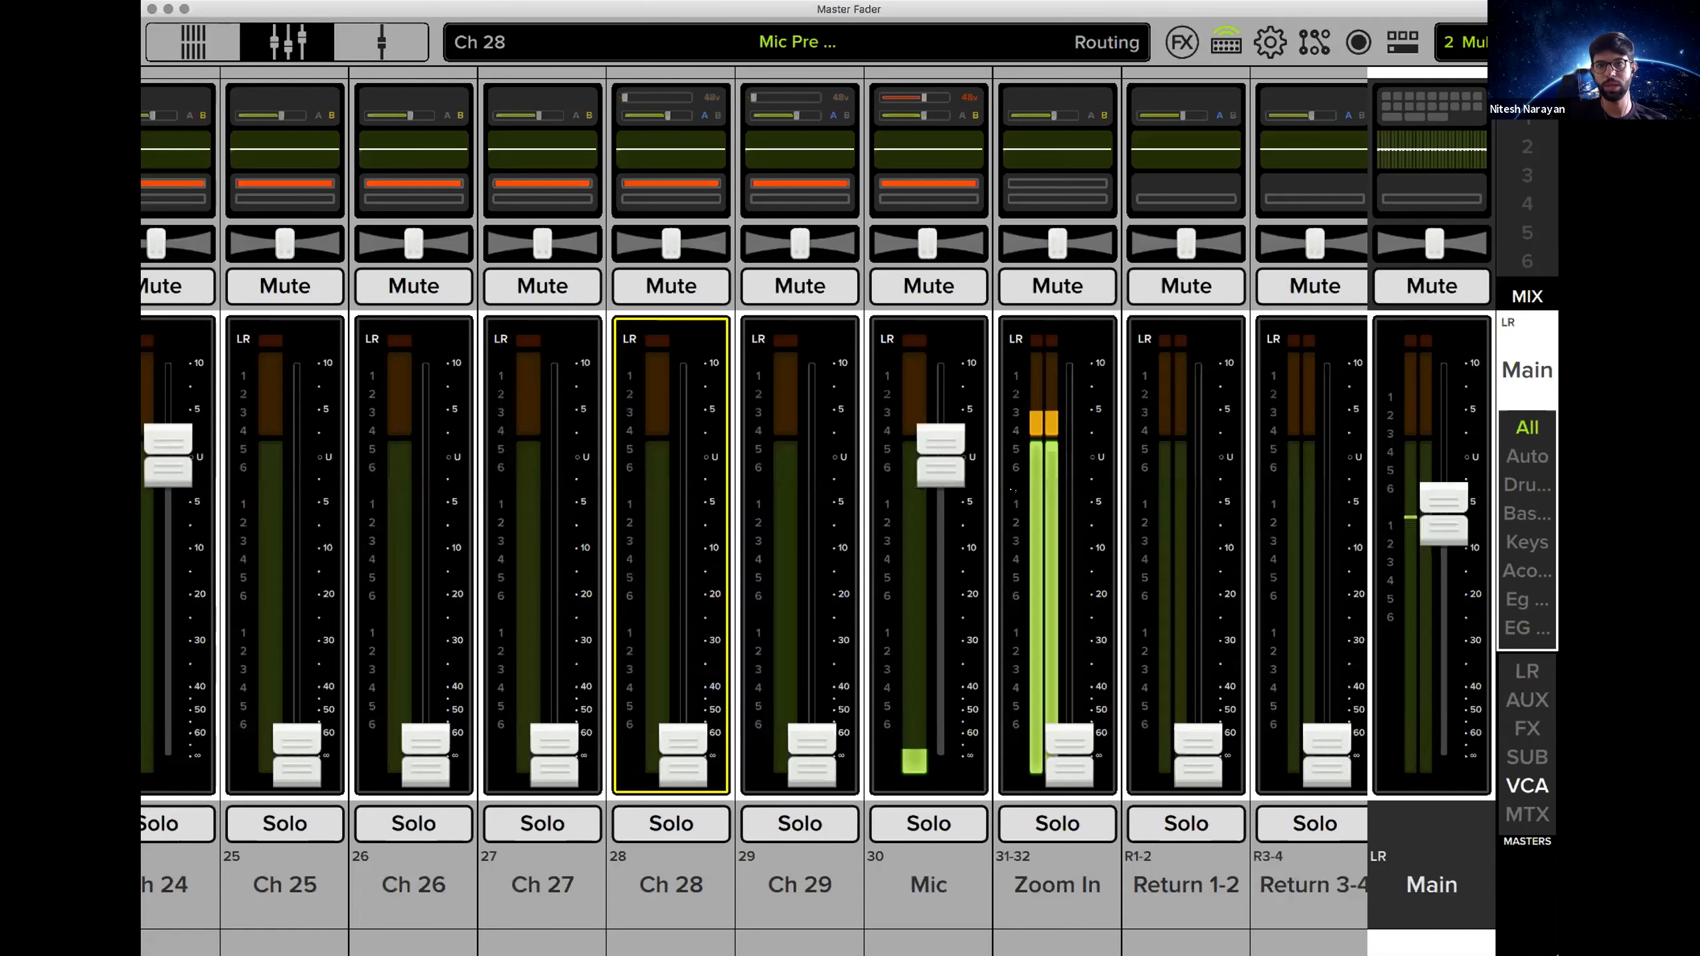
View the EQ of the Mic channel and of the Main output, and return to the mixer.
scroll(1012, 490, "right", 3)
scroll(1140, 504, "left", 1)
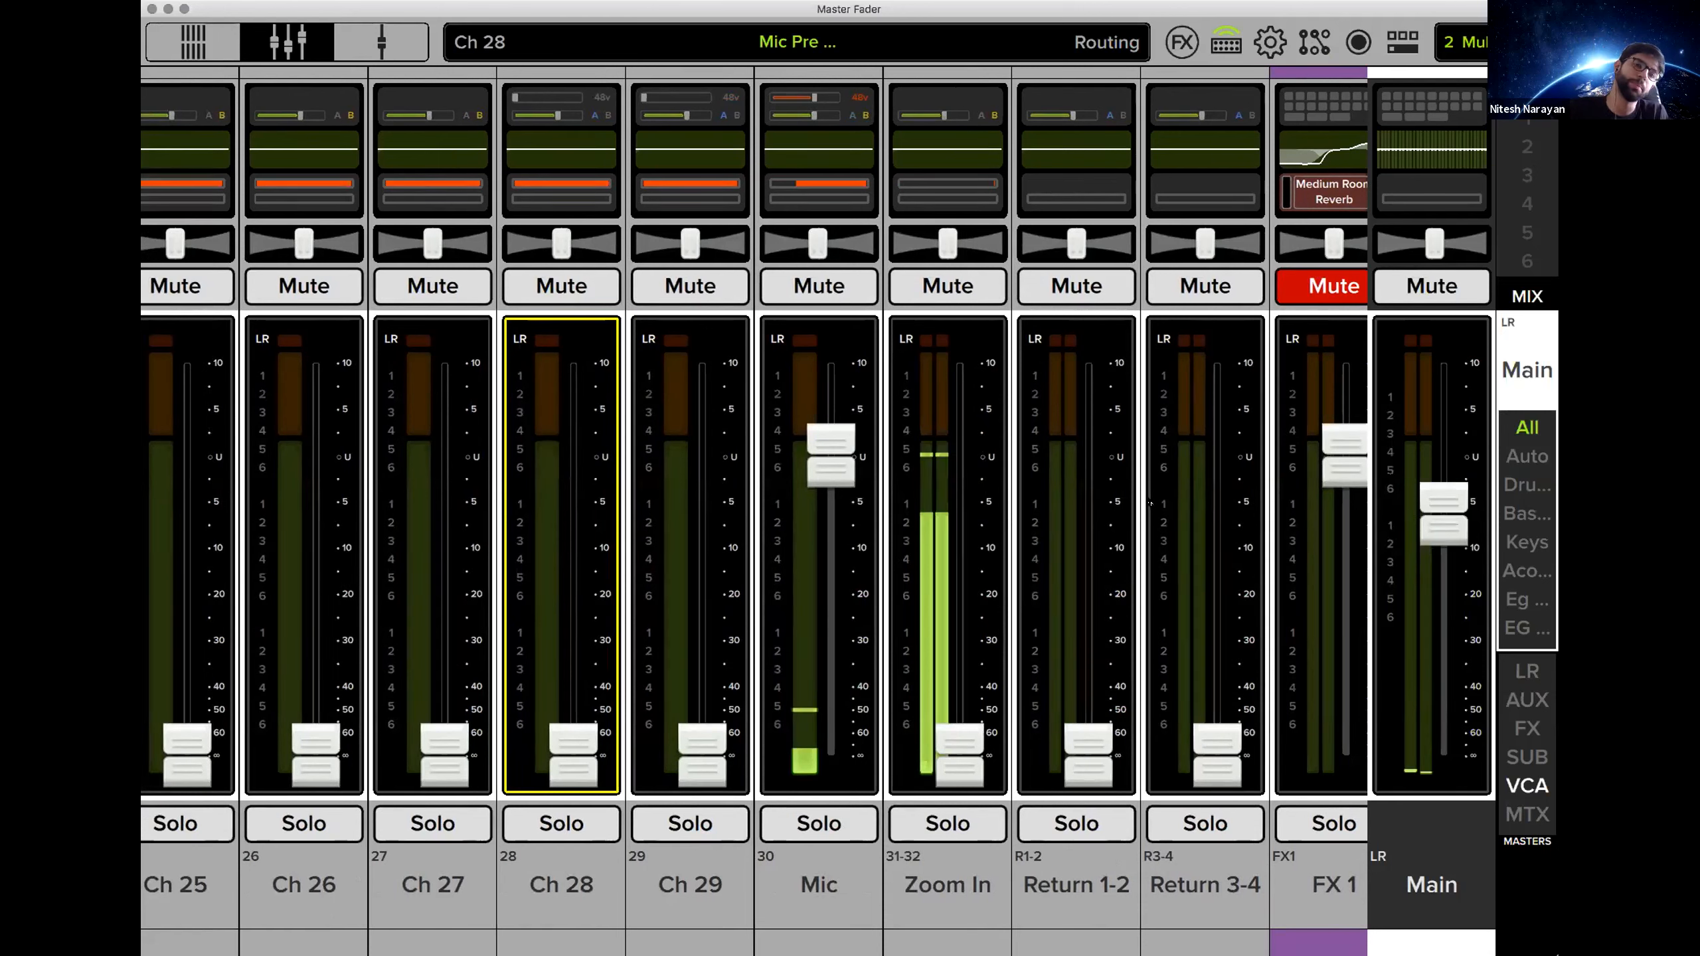
left_click(841, 156)
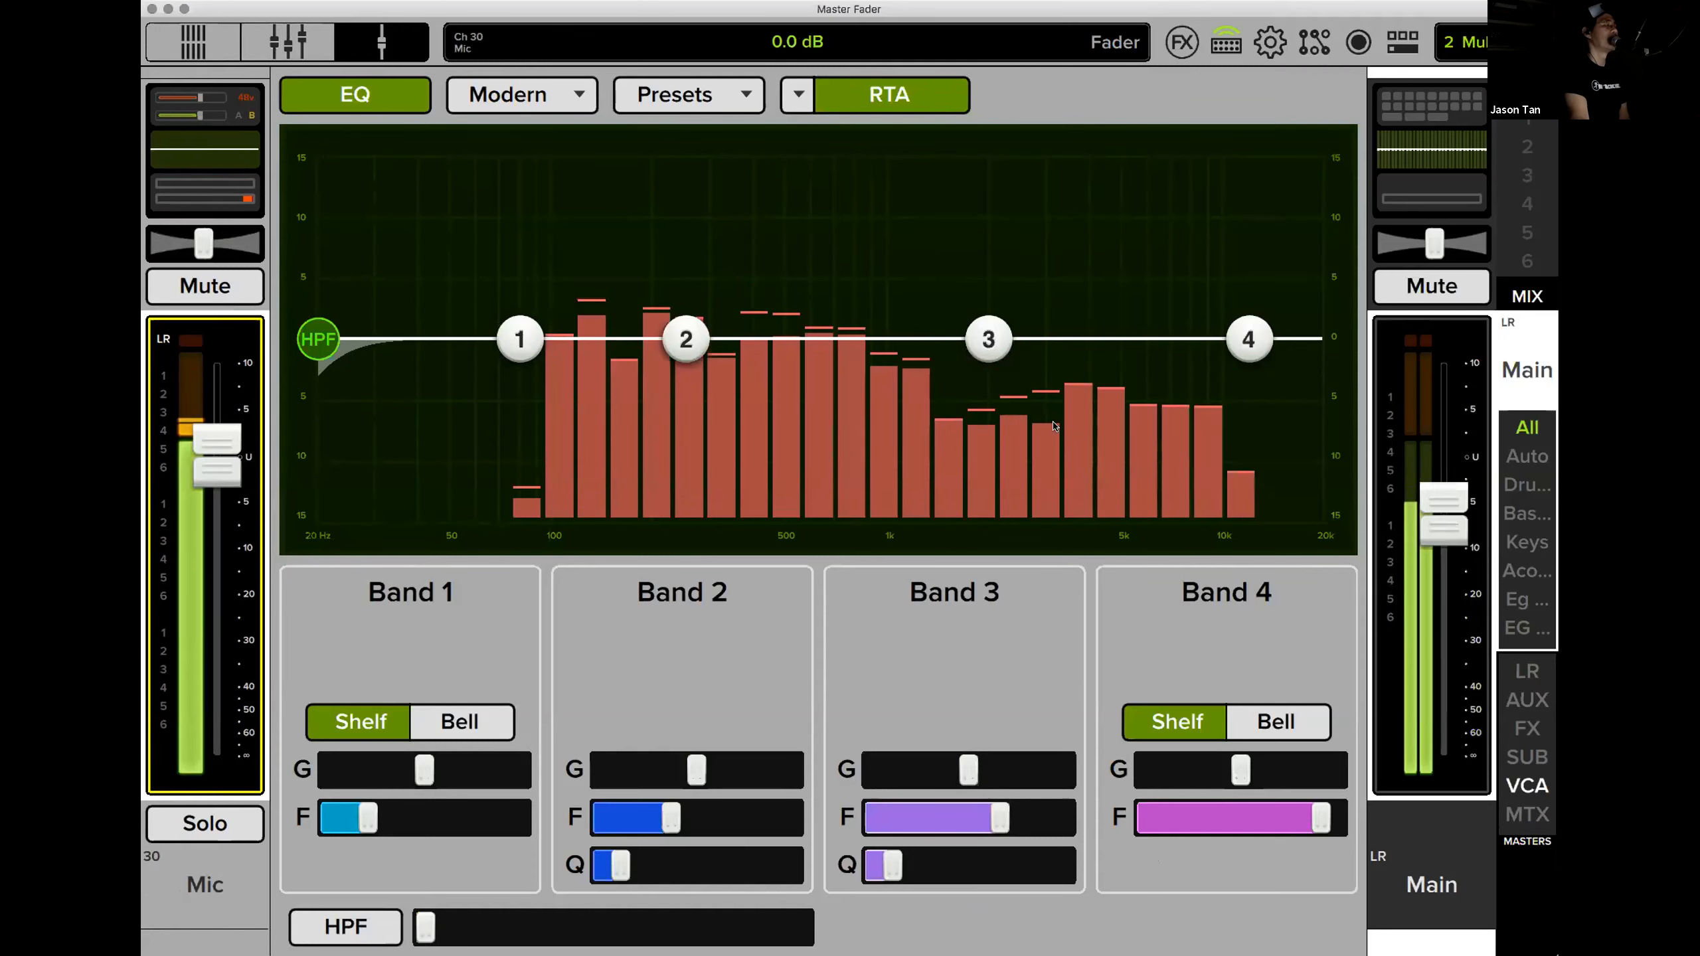
left_click(1440, 155)
left_click(301, 47)
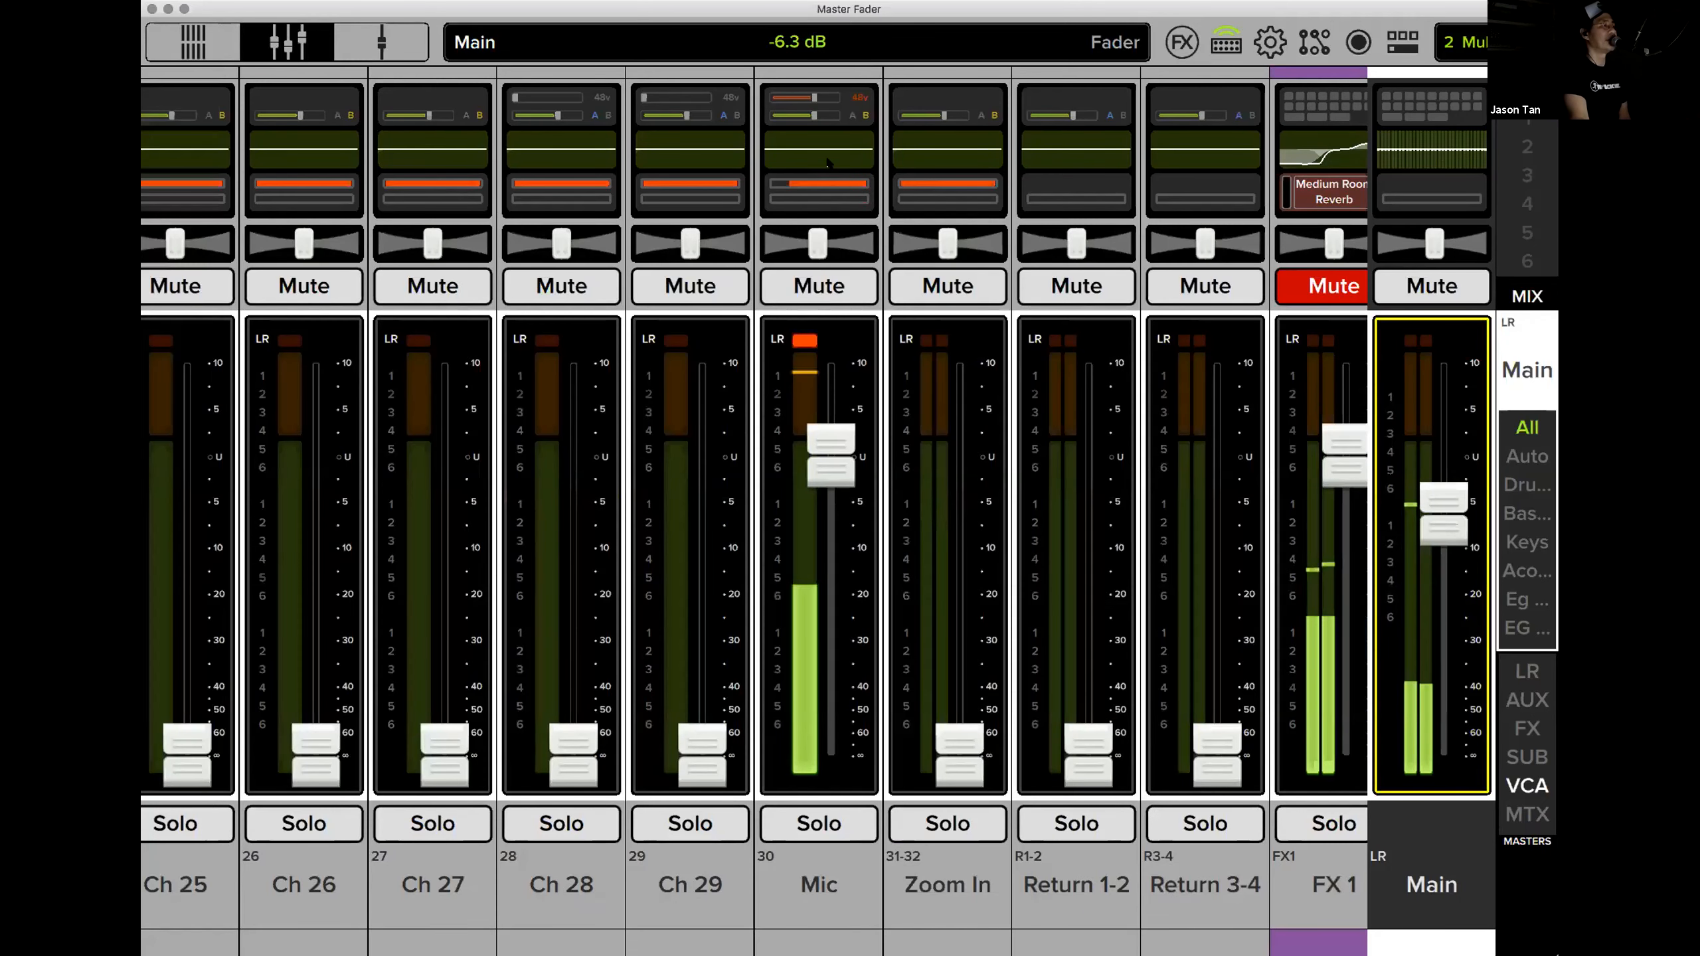
Change the analyzer in the Mic channel's EQ from RTA to Spectrum and turn it on.
left_click(828, 162)
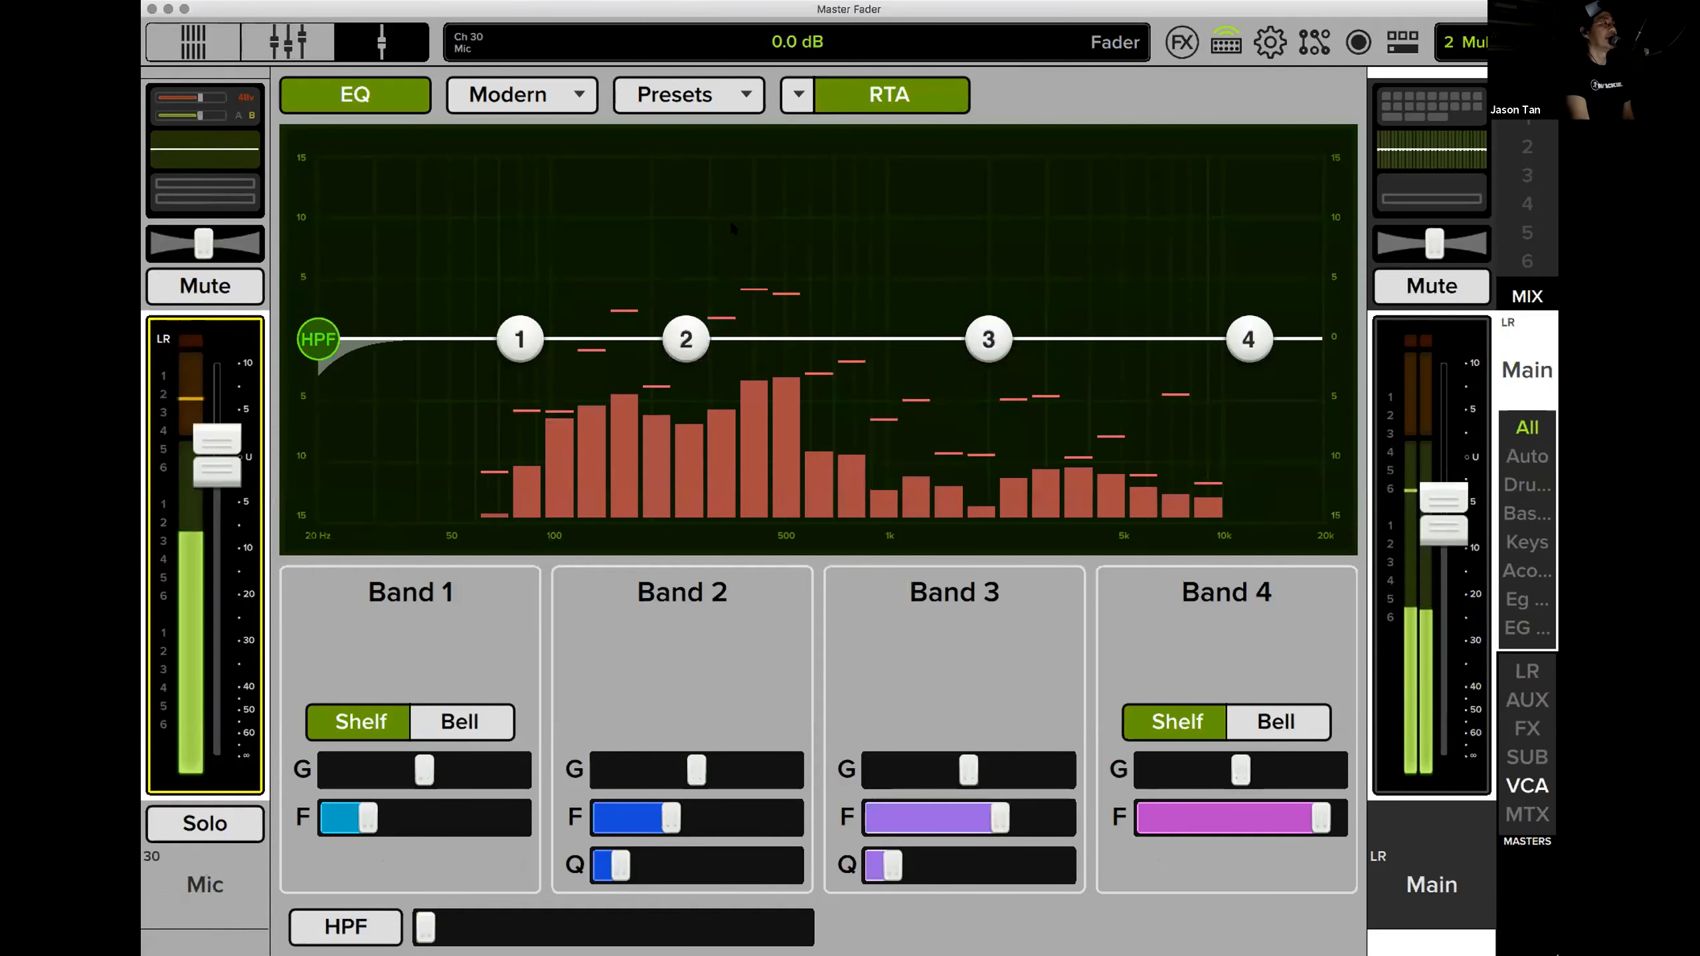
left_click(845, 97)
left_click(798, 94)
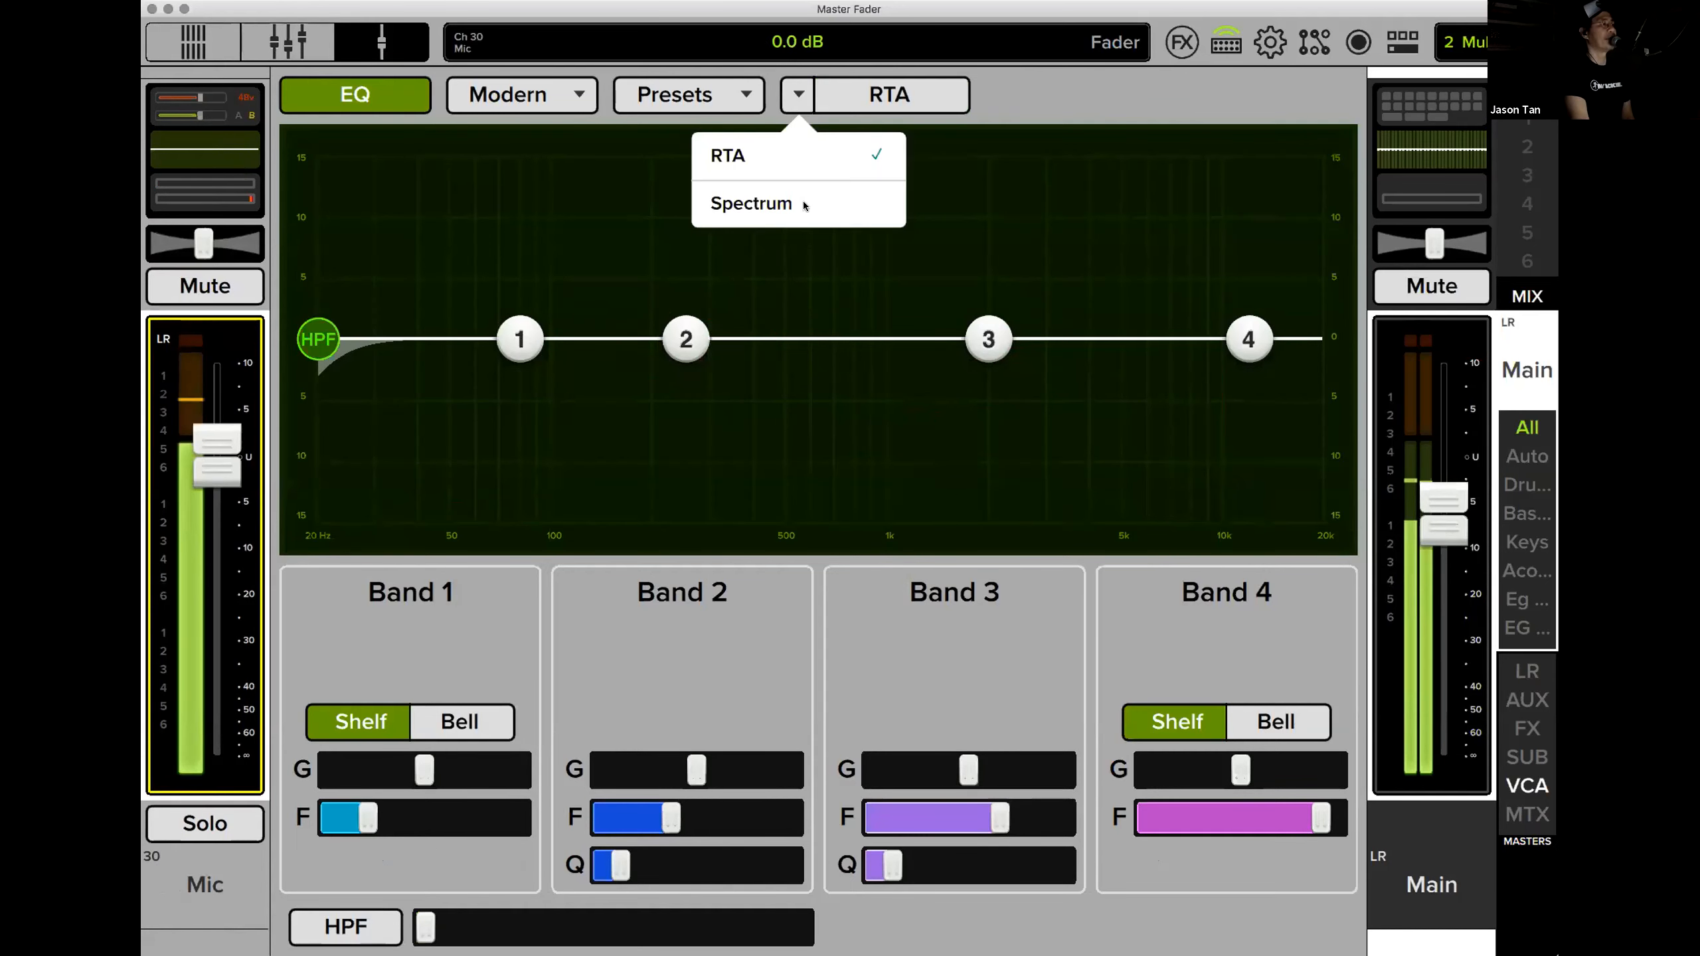
left_click(805, 206)
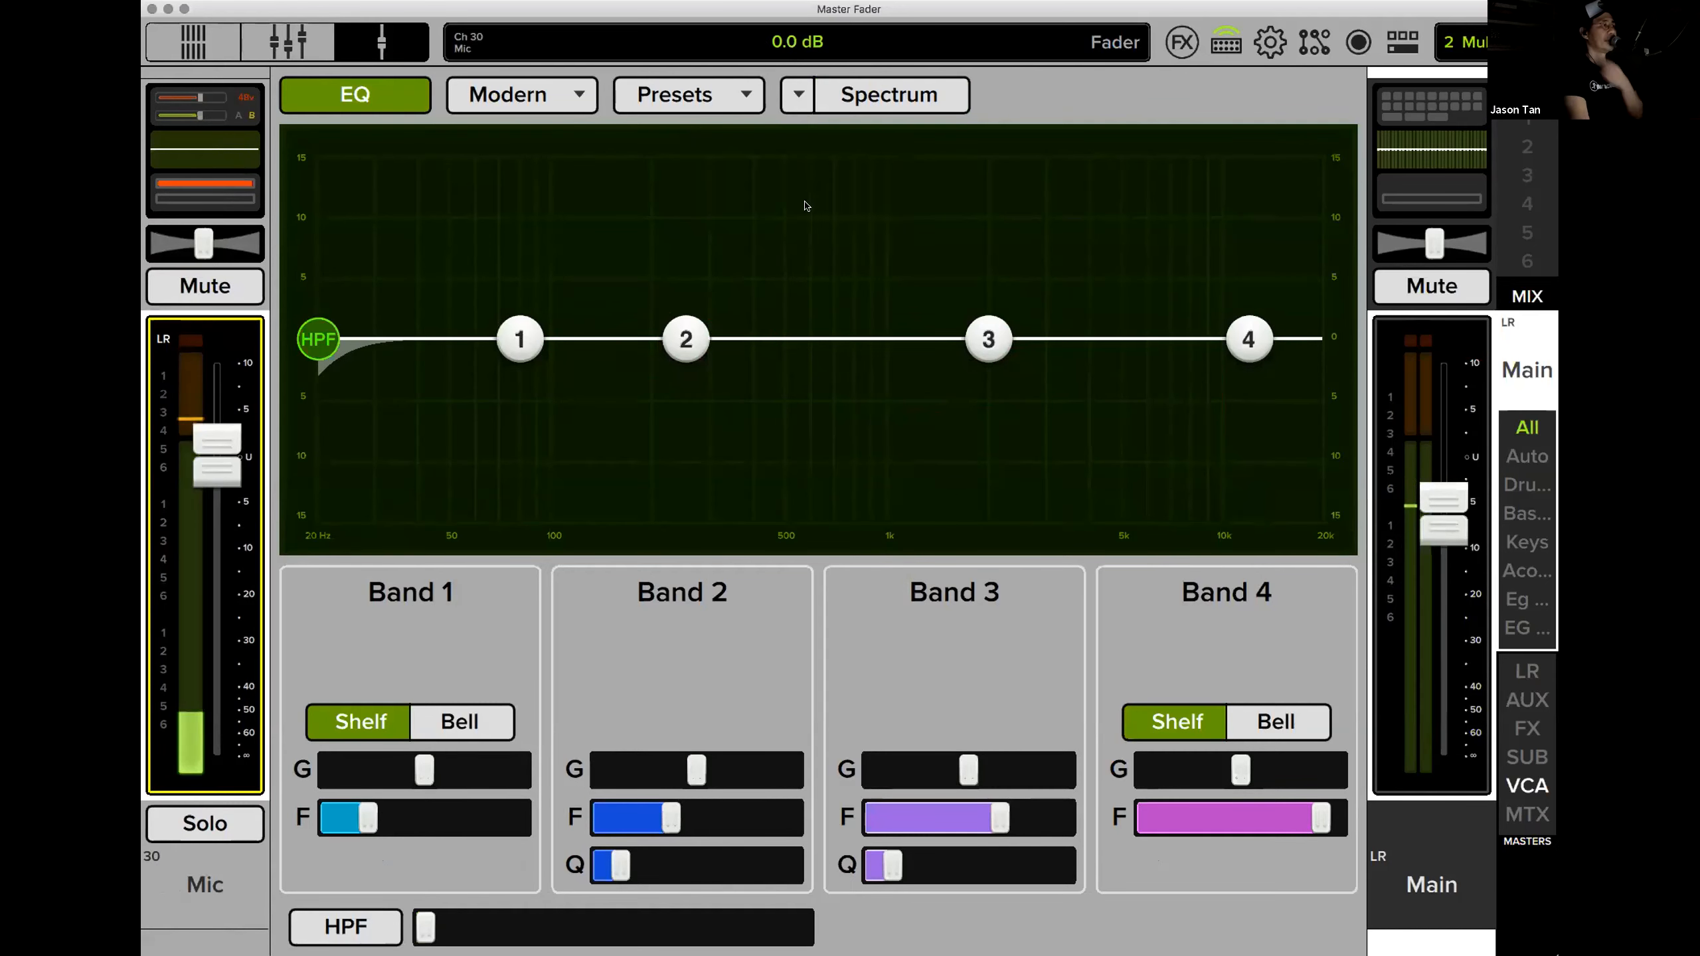
left_click(848, 93)
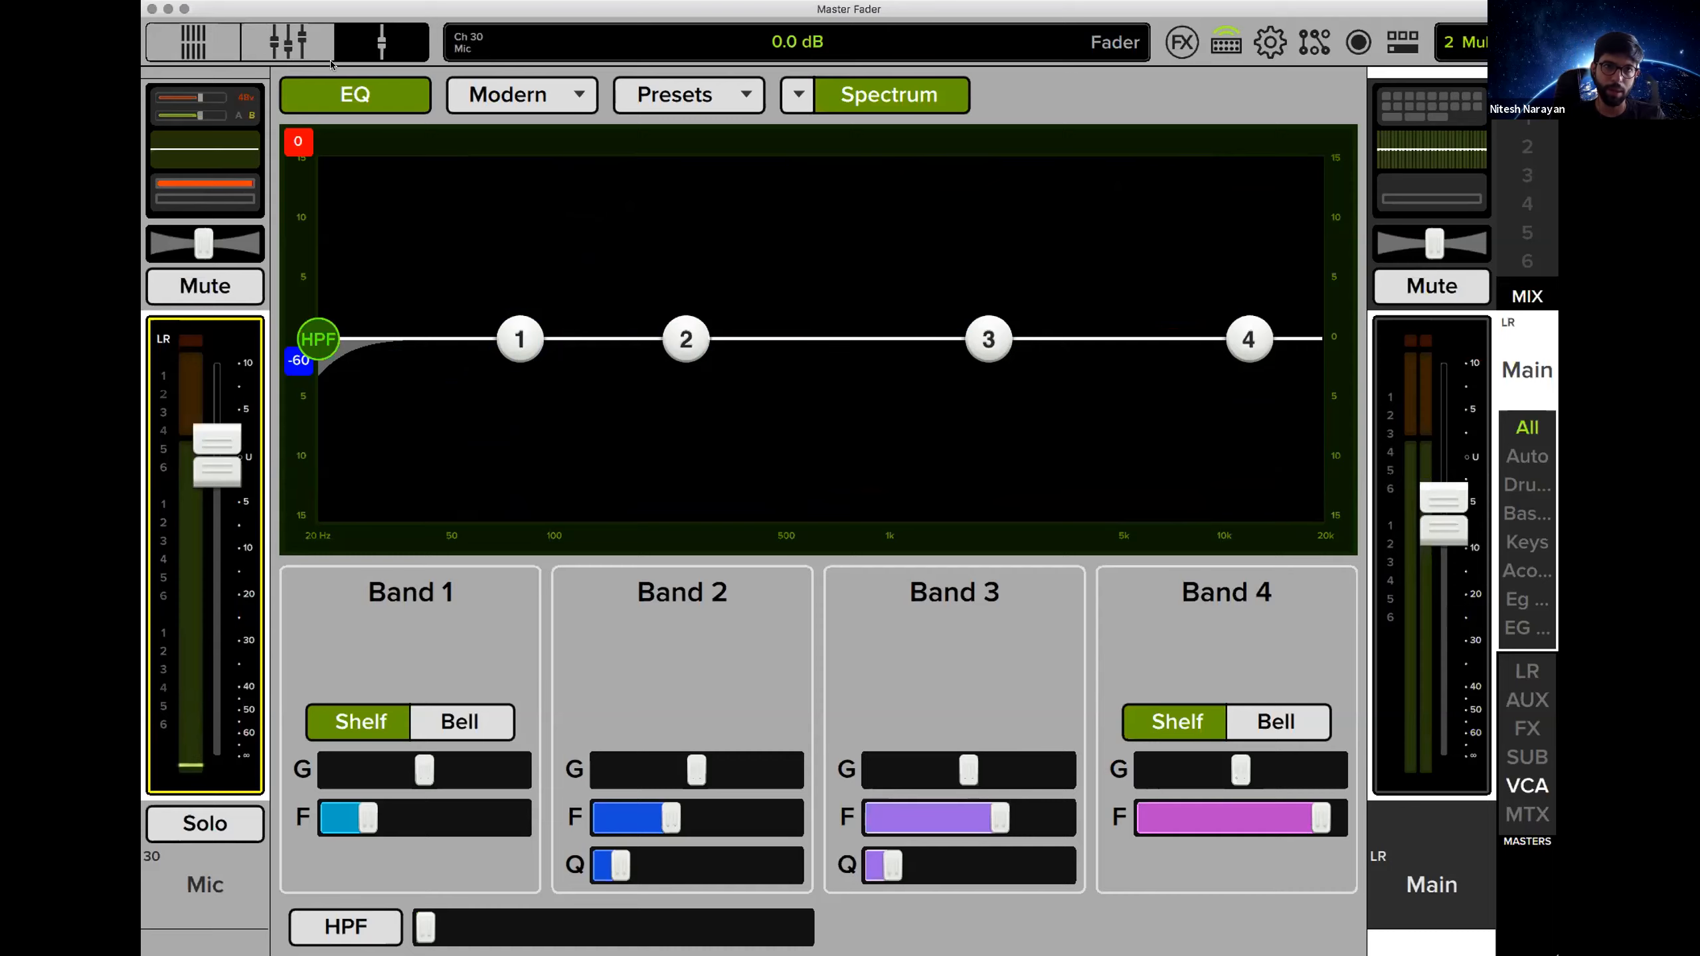
View the Spectrum analyzer in the EQ of the Zoom In channel, and return to the mixer.
key("Escape")
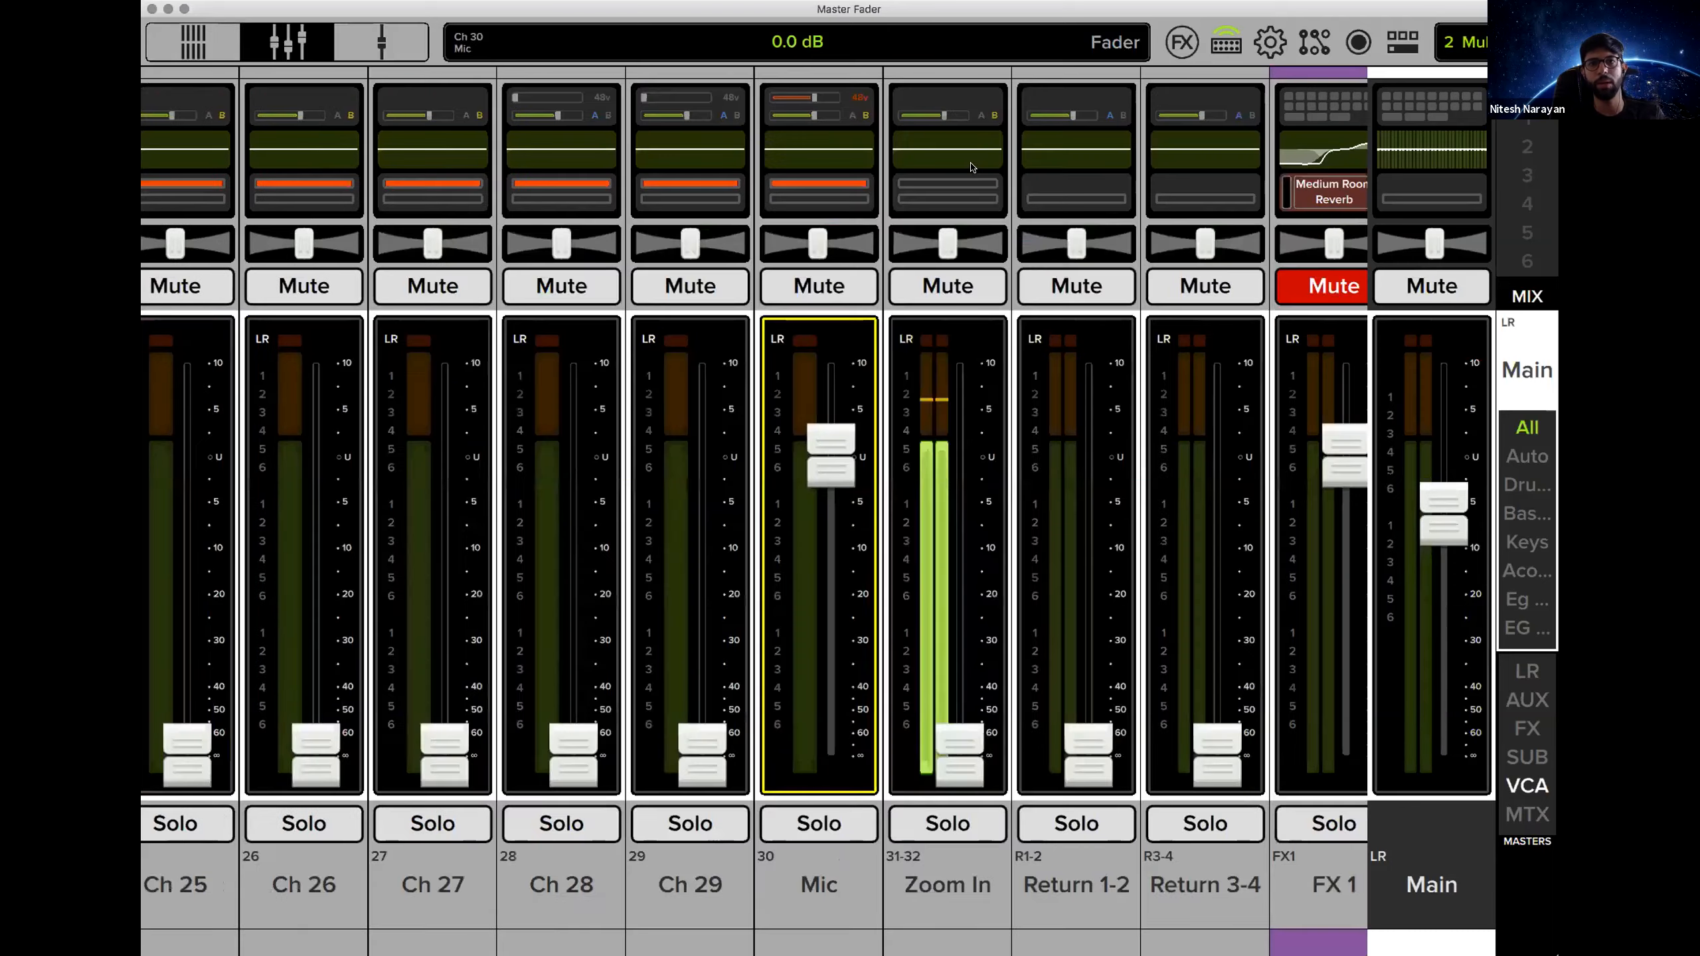
left_click(971, 167)
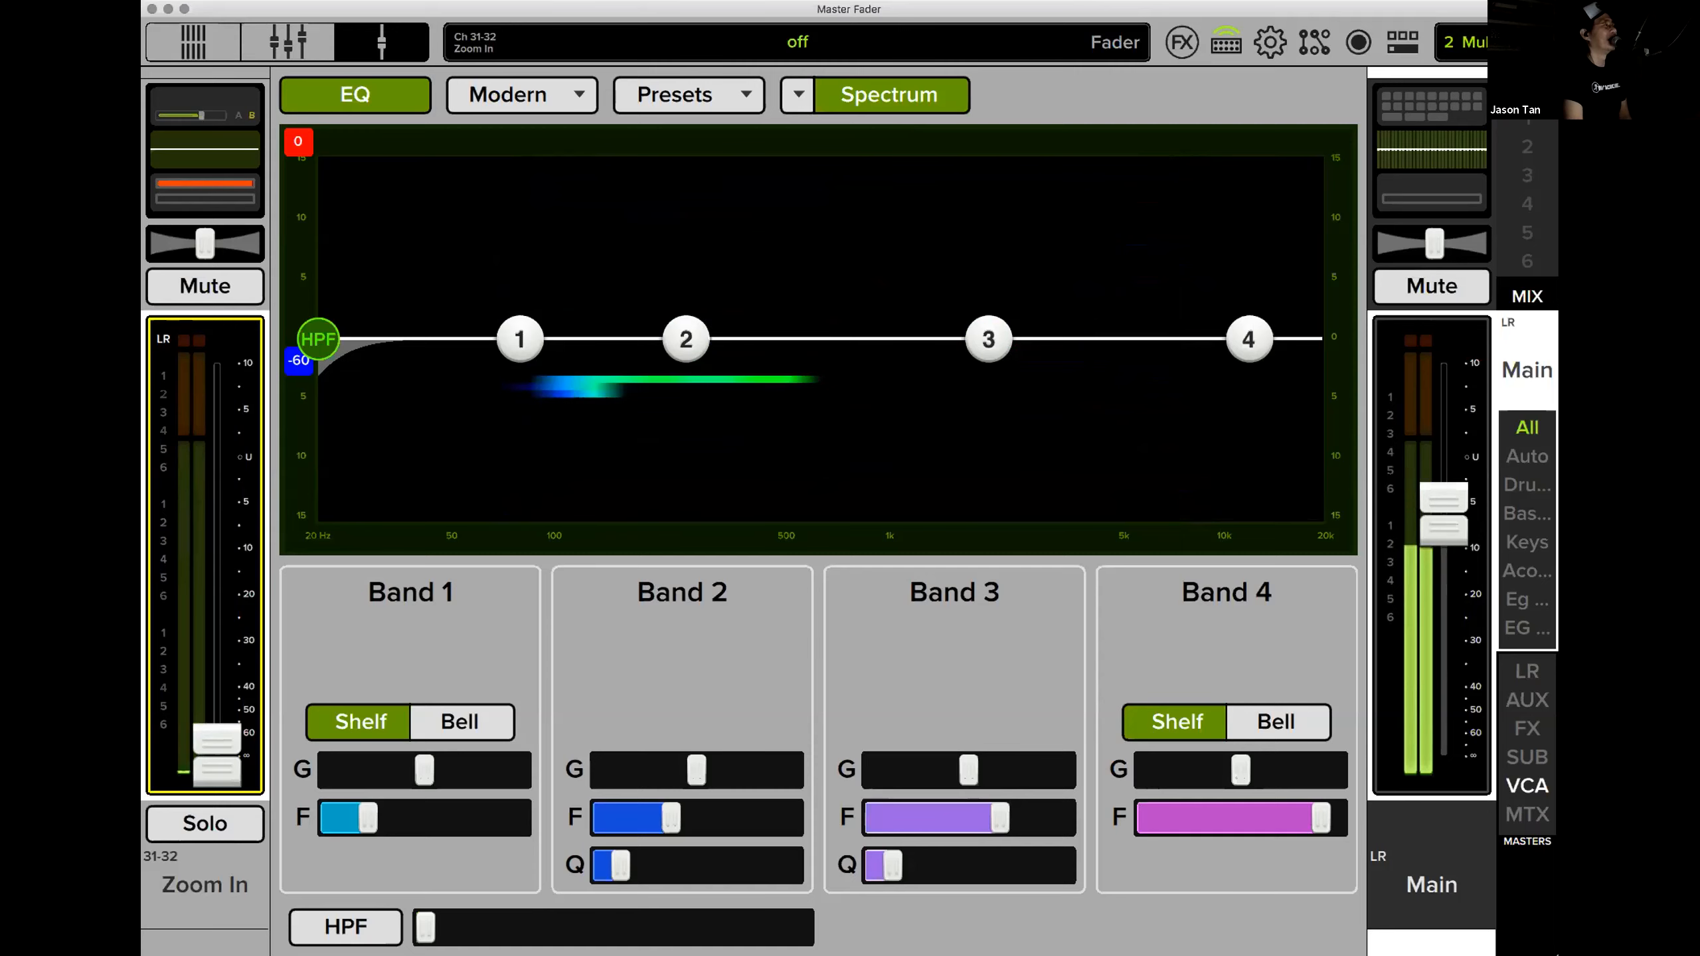
left_click(317, 53)
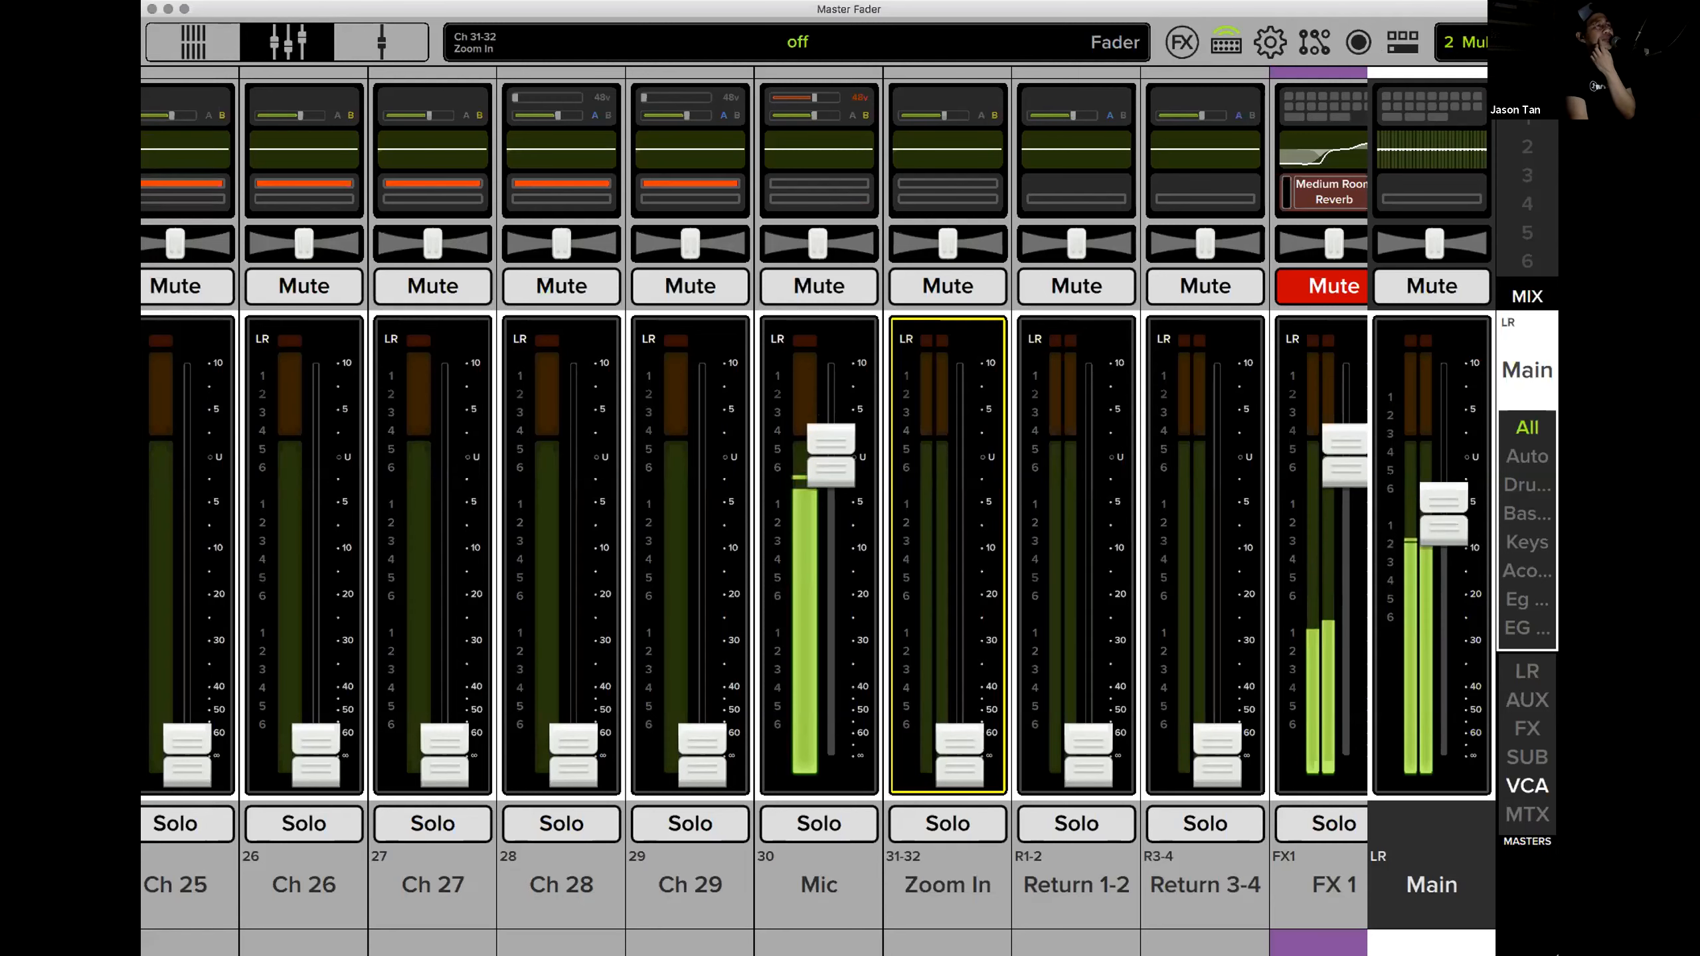
View the app settings and the Help page with its guide and support links, and close the settings.
left_click(1312, 43)
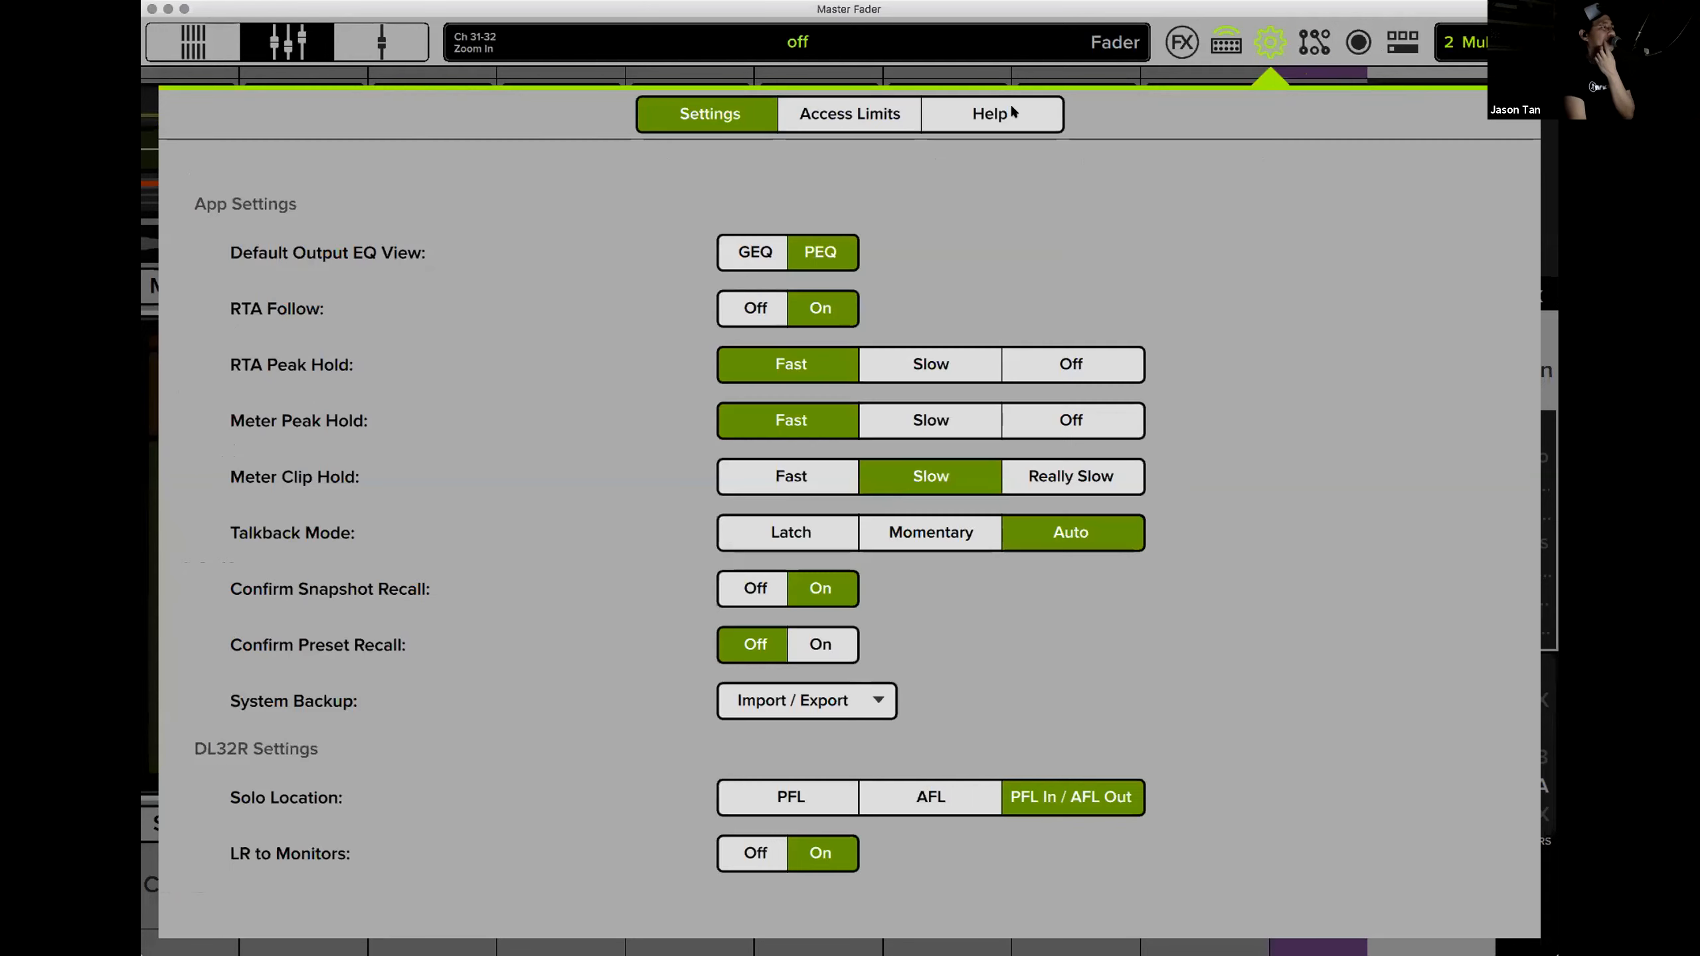
left_click(1009, 106)
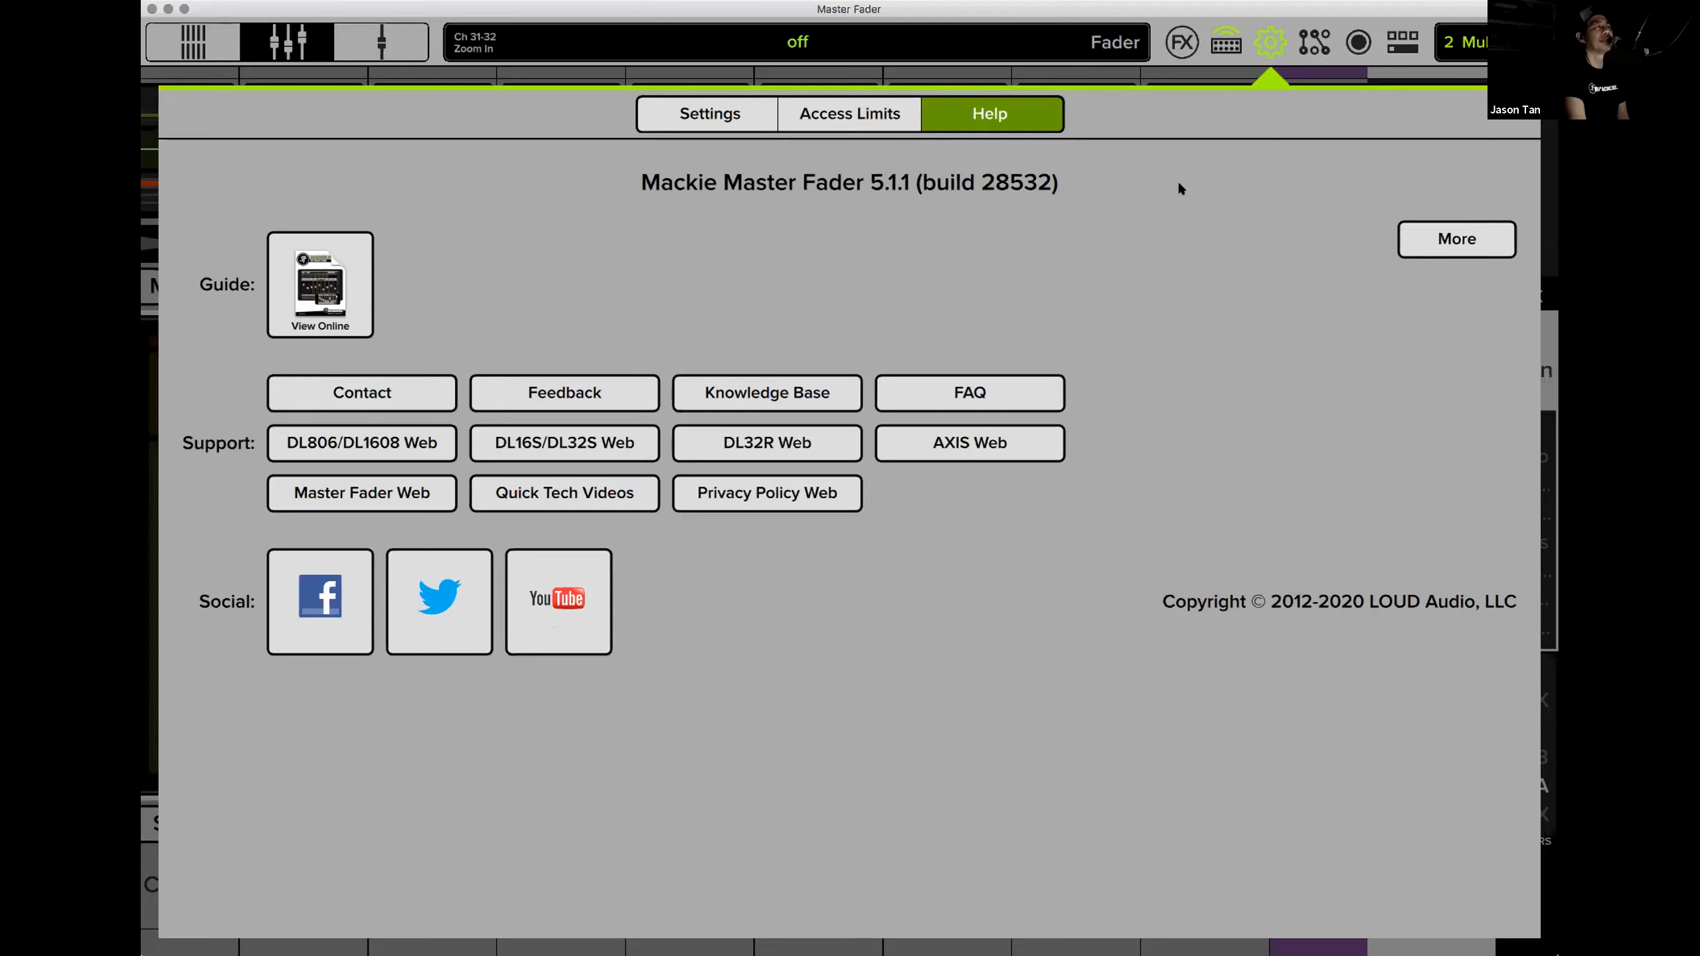
left_click(1272, 44)
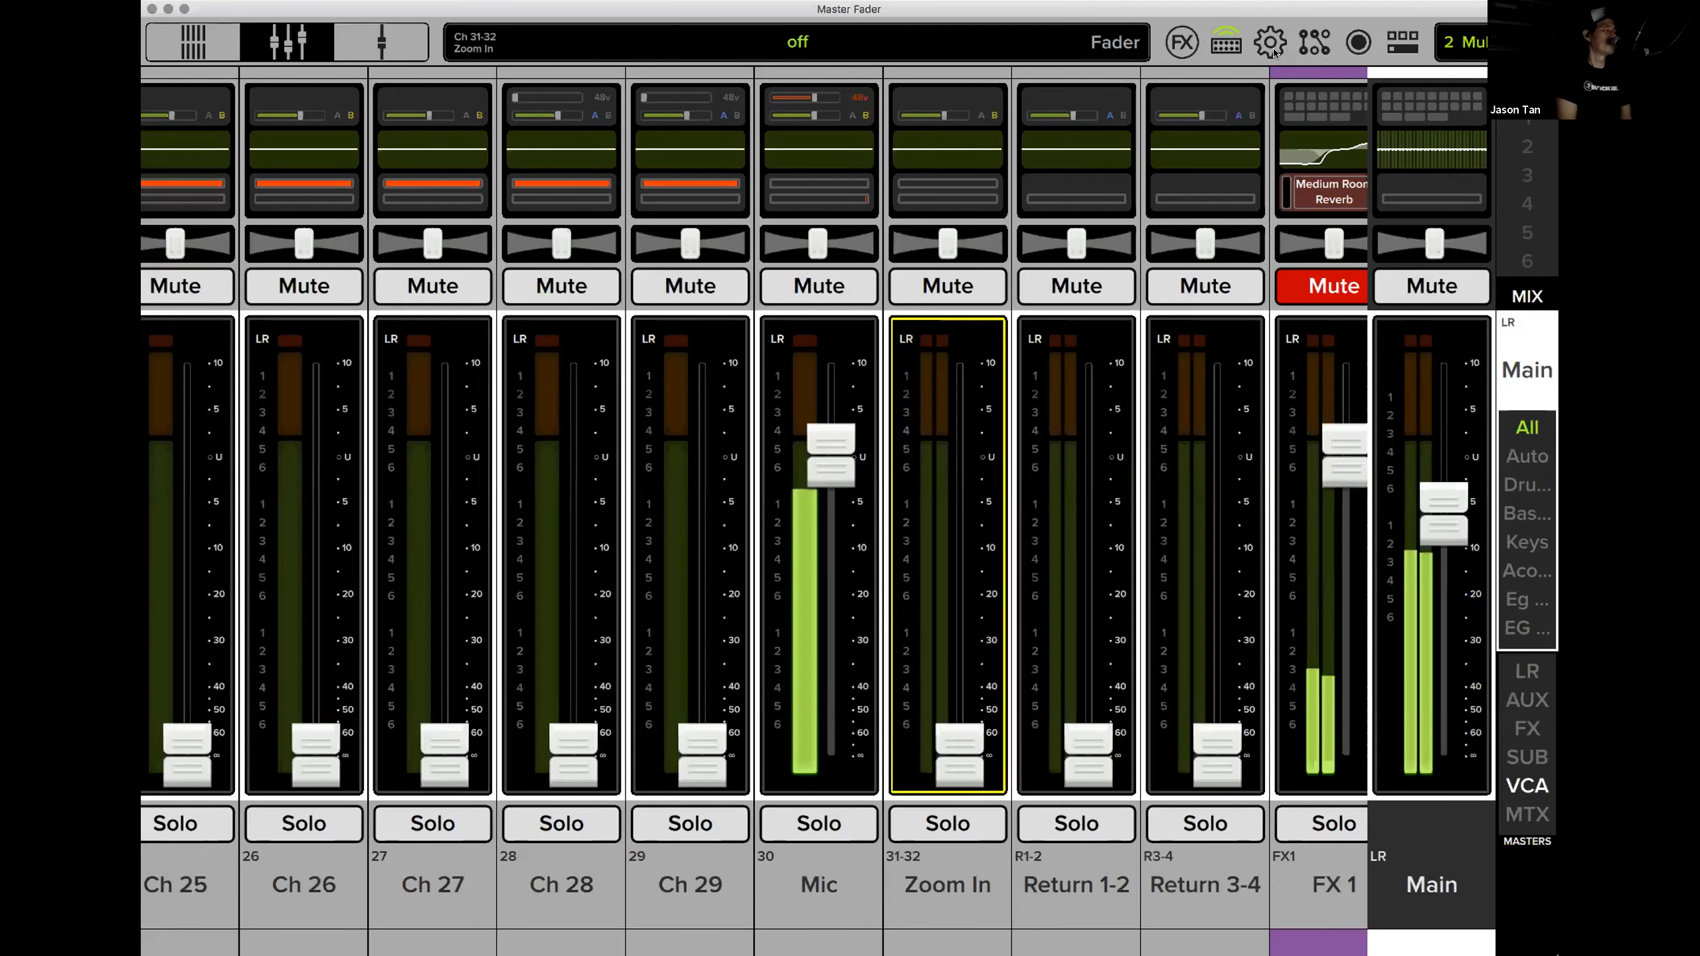